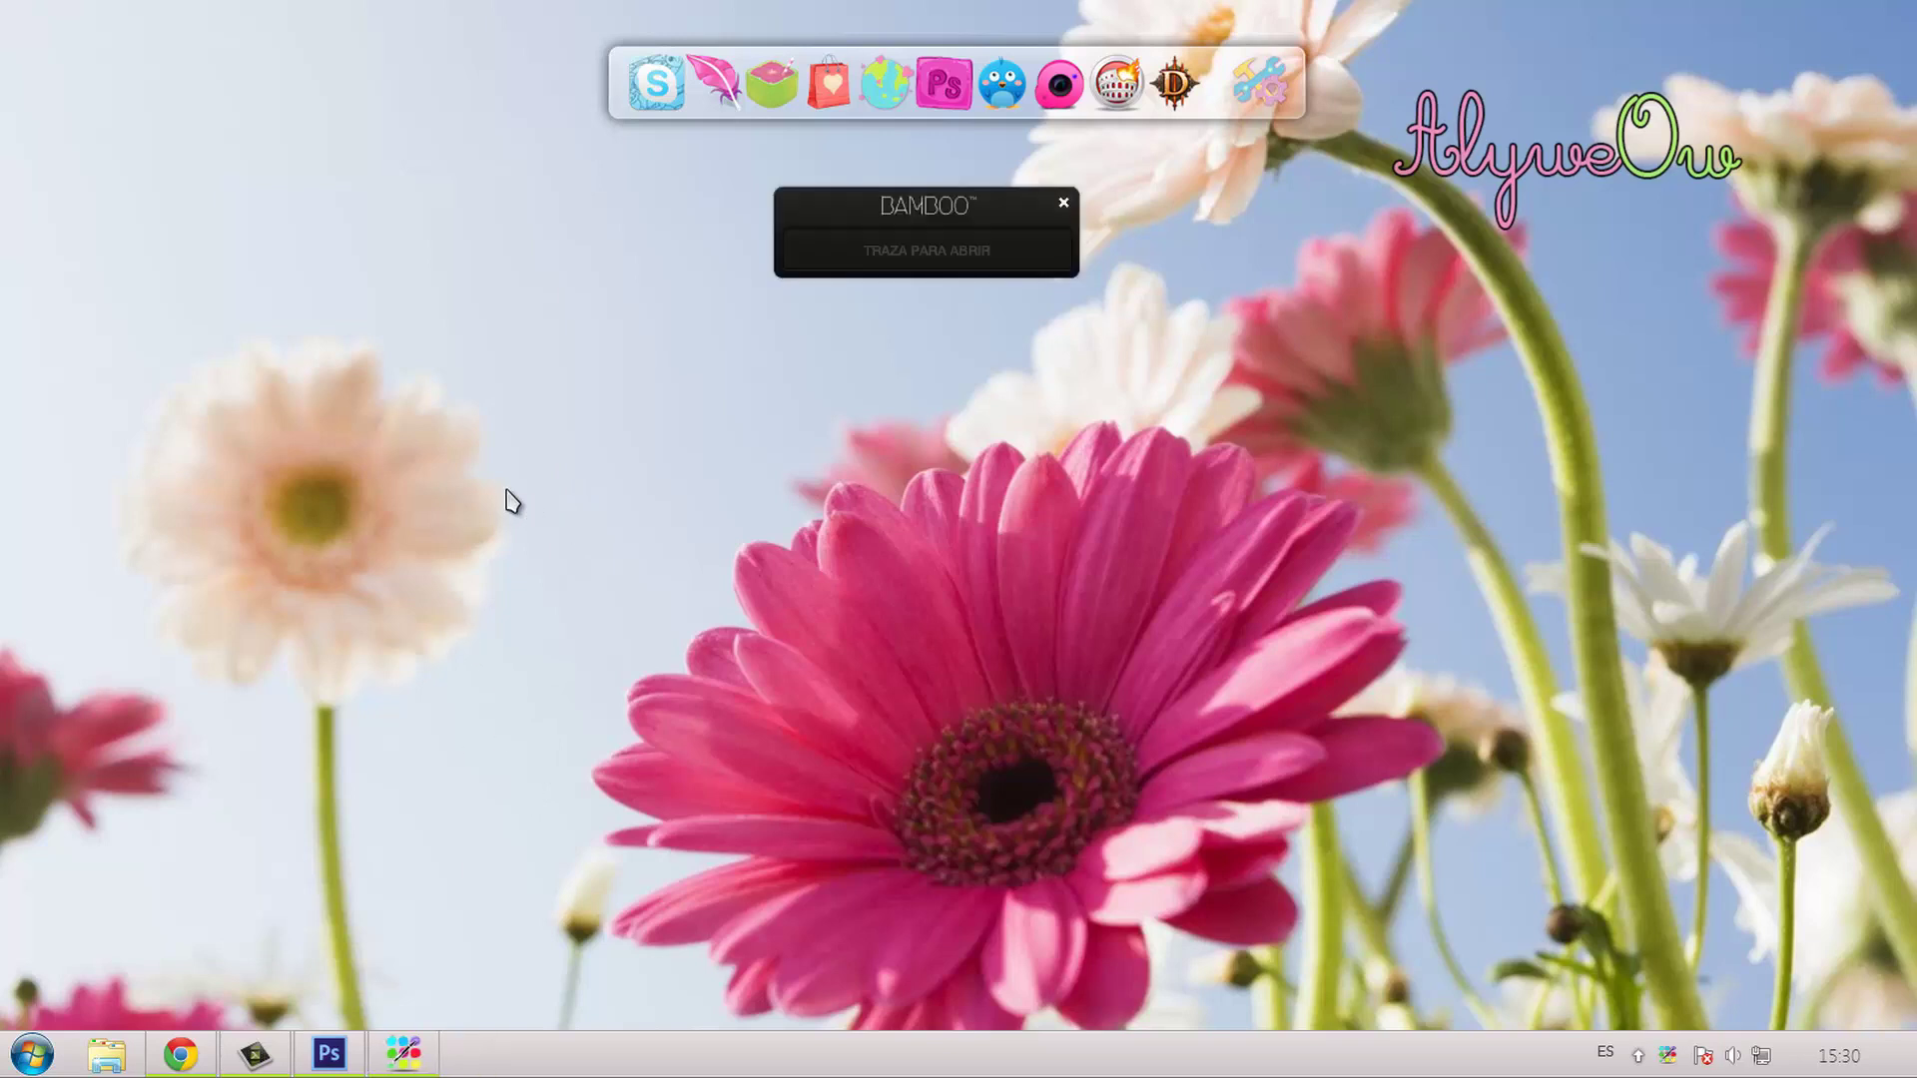
Step: Close the Bamboo window and switch to Photoshop, where the horse painting lineart2-Recuperado.psd is open
left_click(1068, 200)
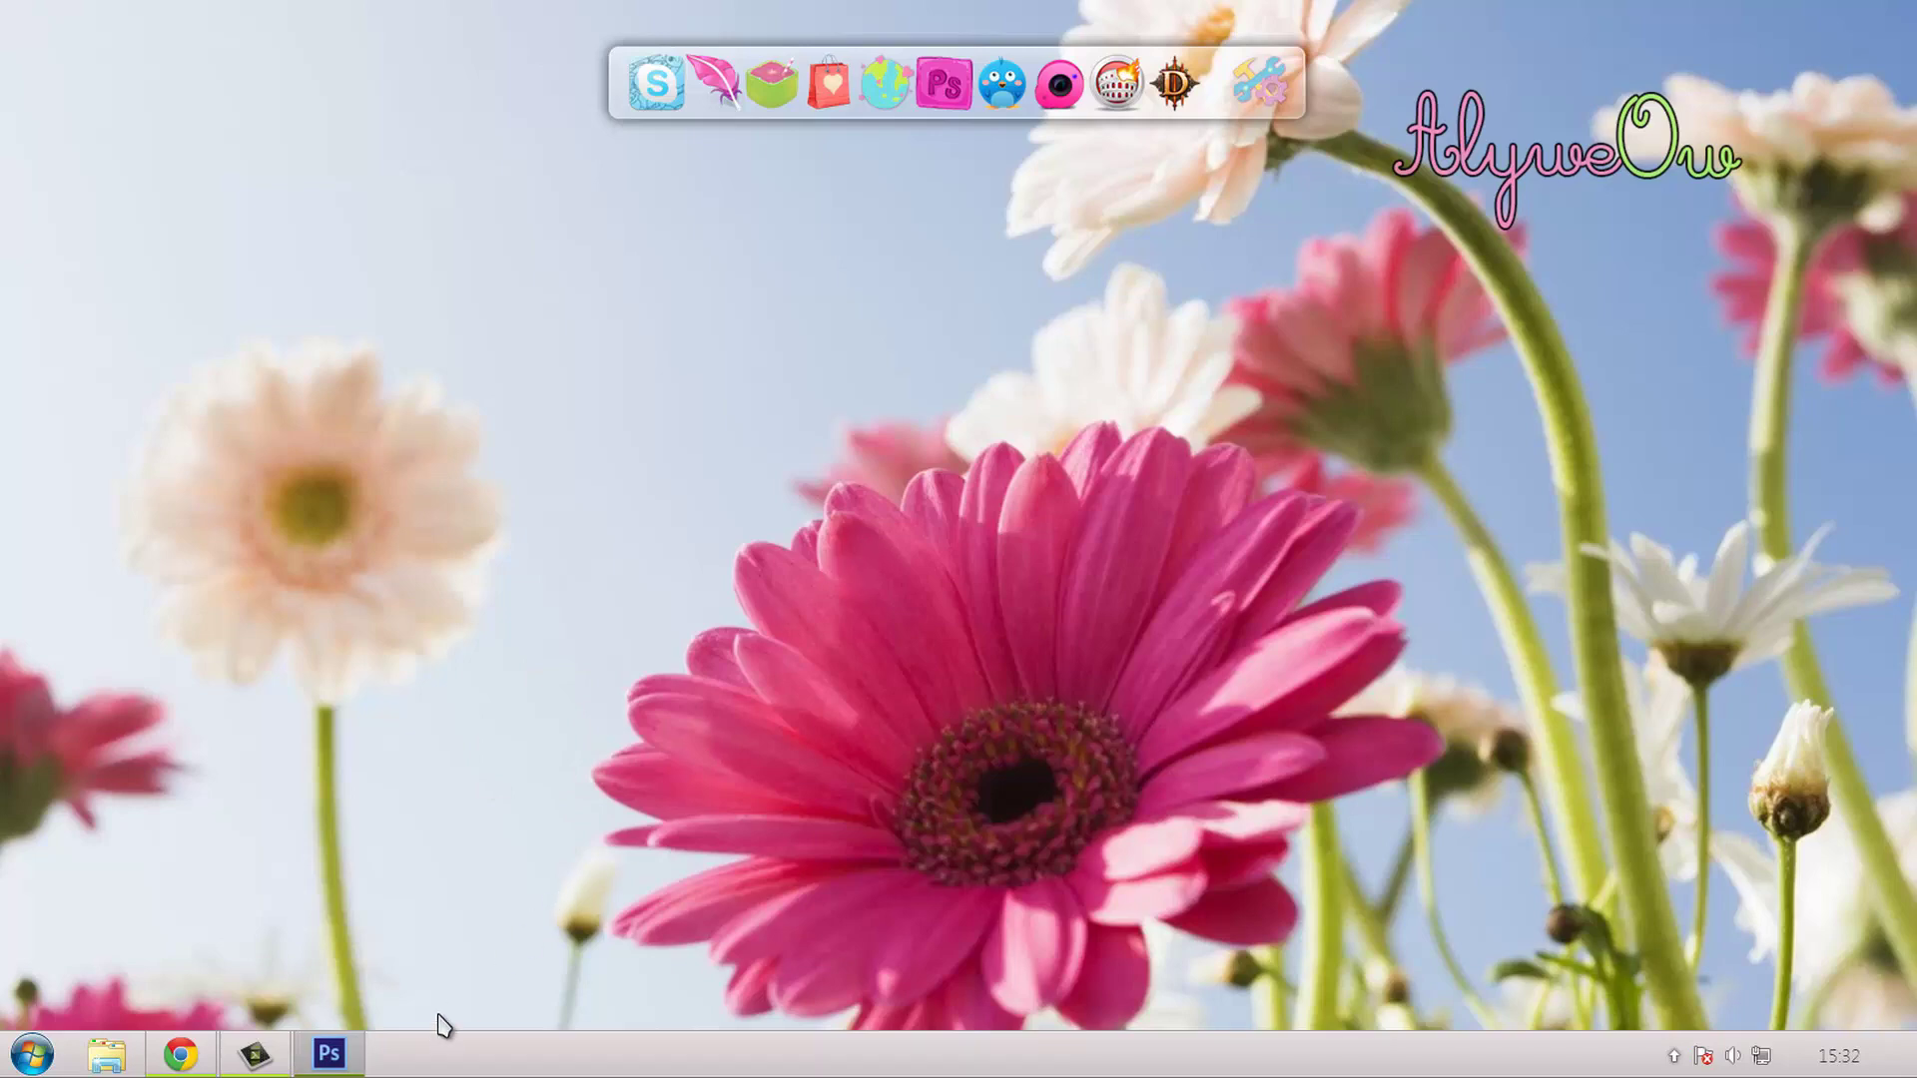
left_click(361, 1056)
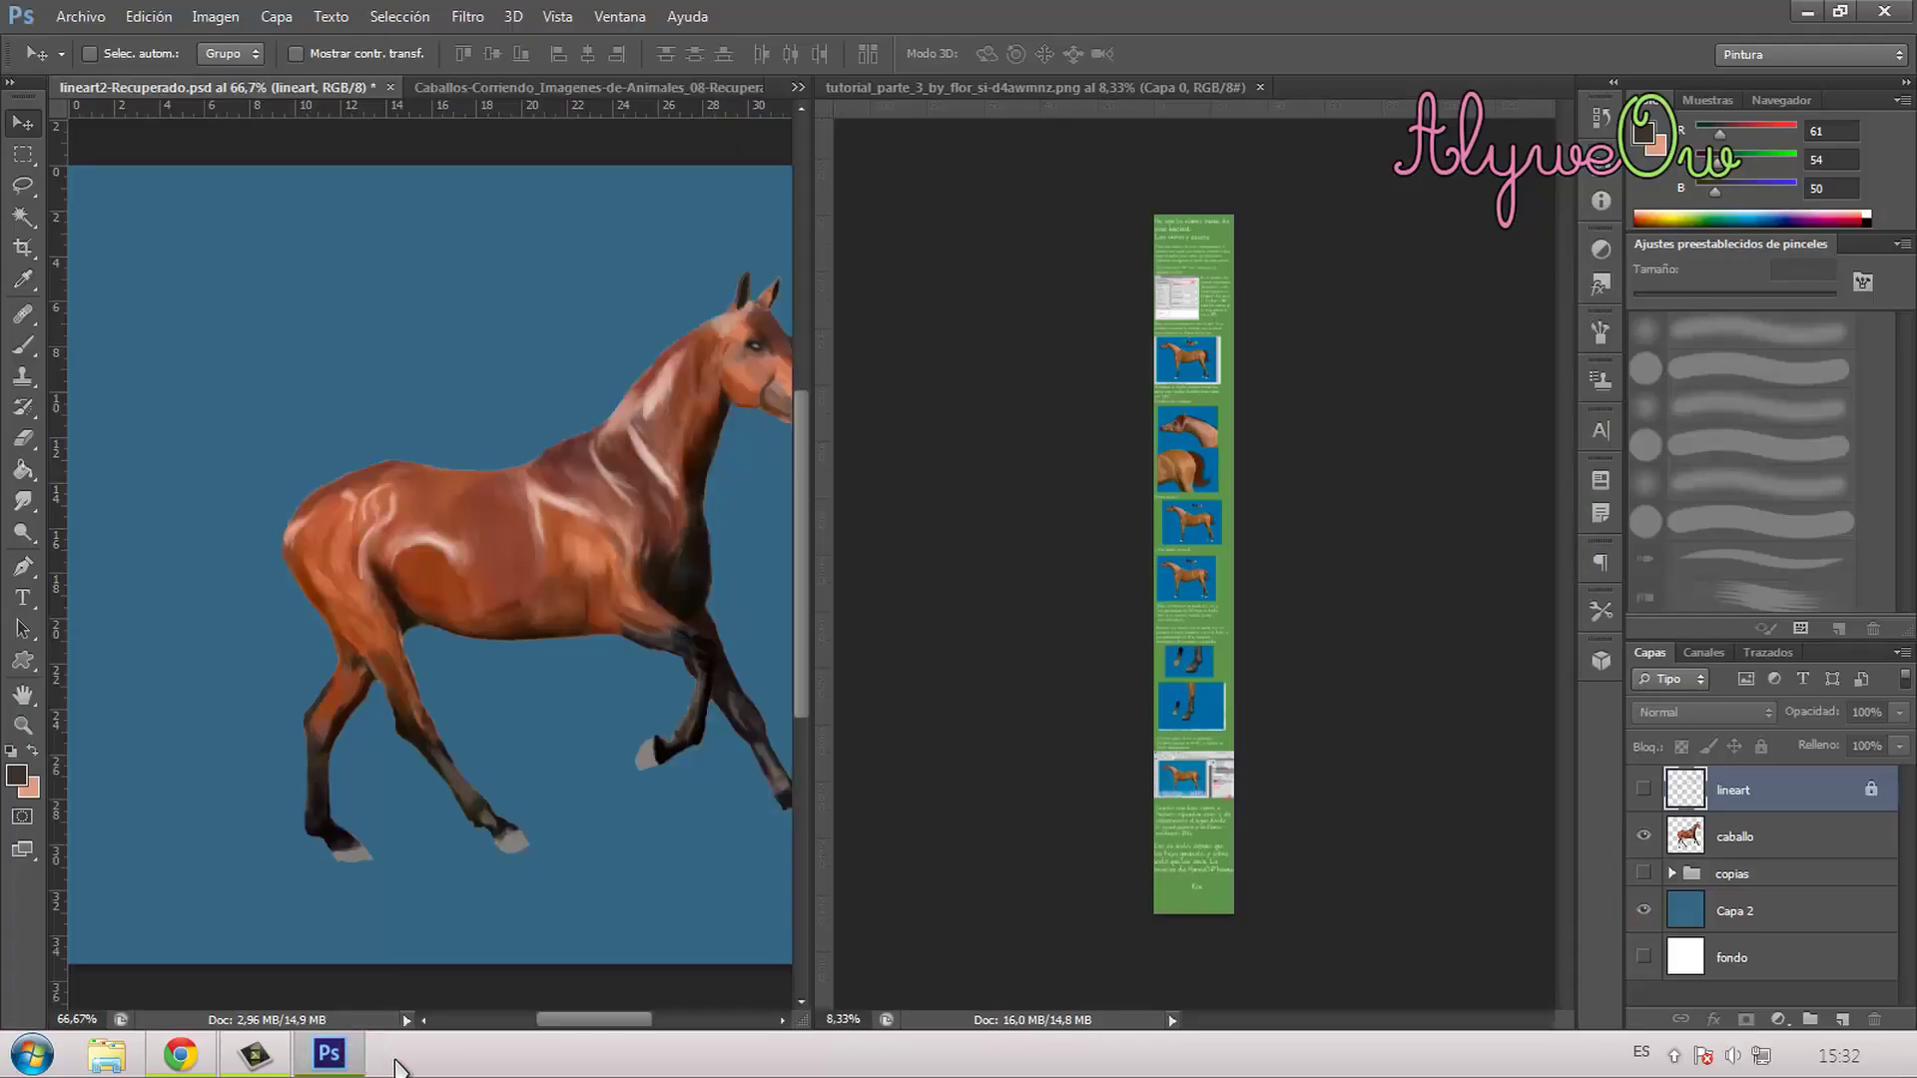
scroll(644, 1028, "right", 5)
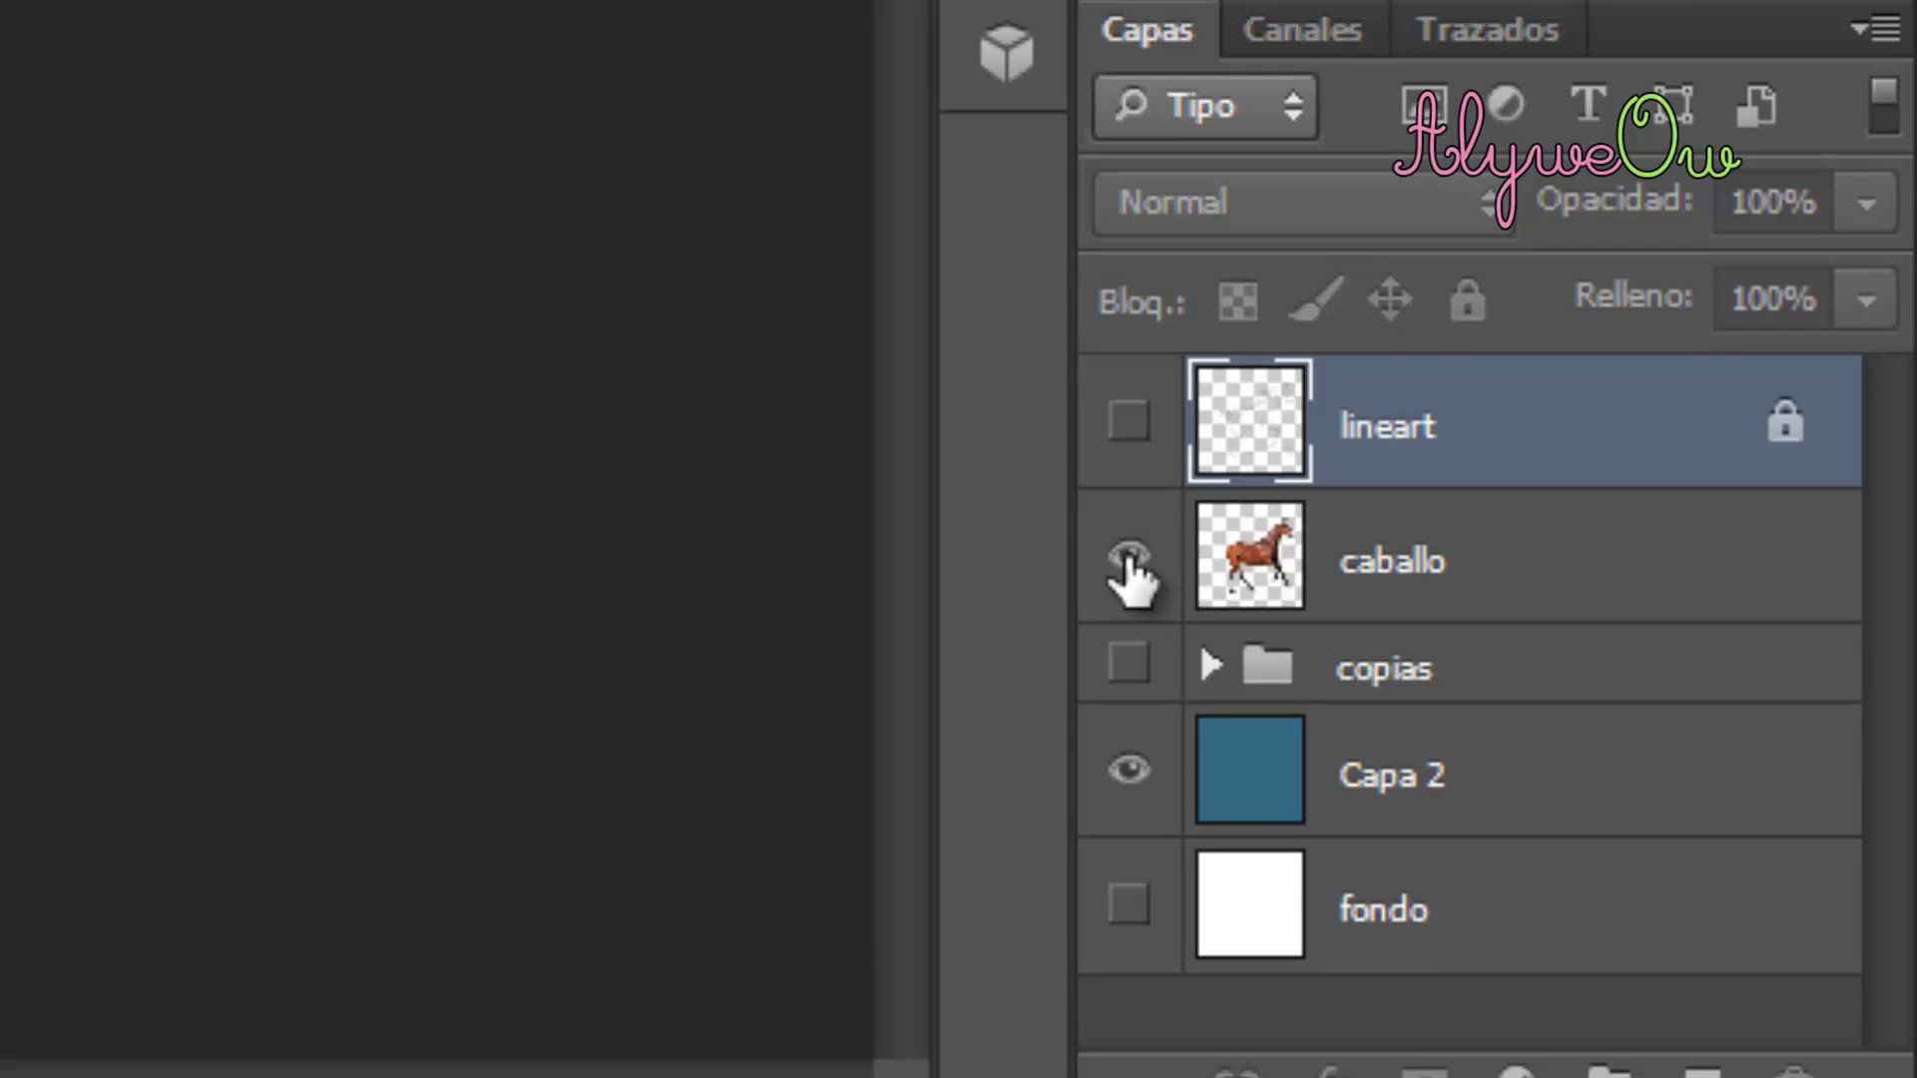
Step: Hide the caballo and Capa 2 layers and show the white fondo layer
left_click(1129, 559)
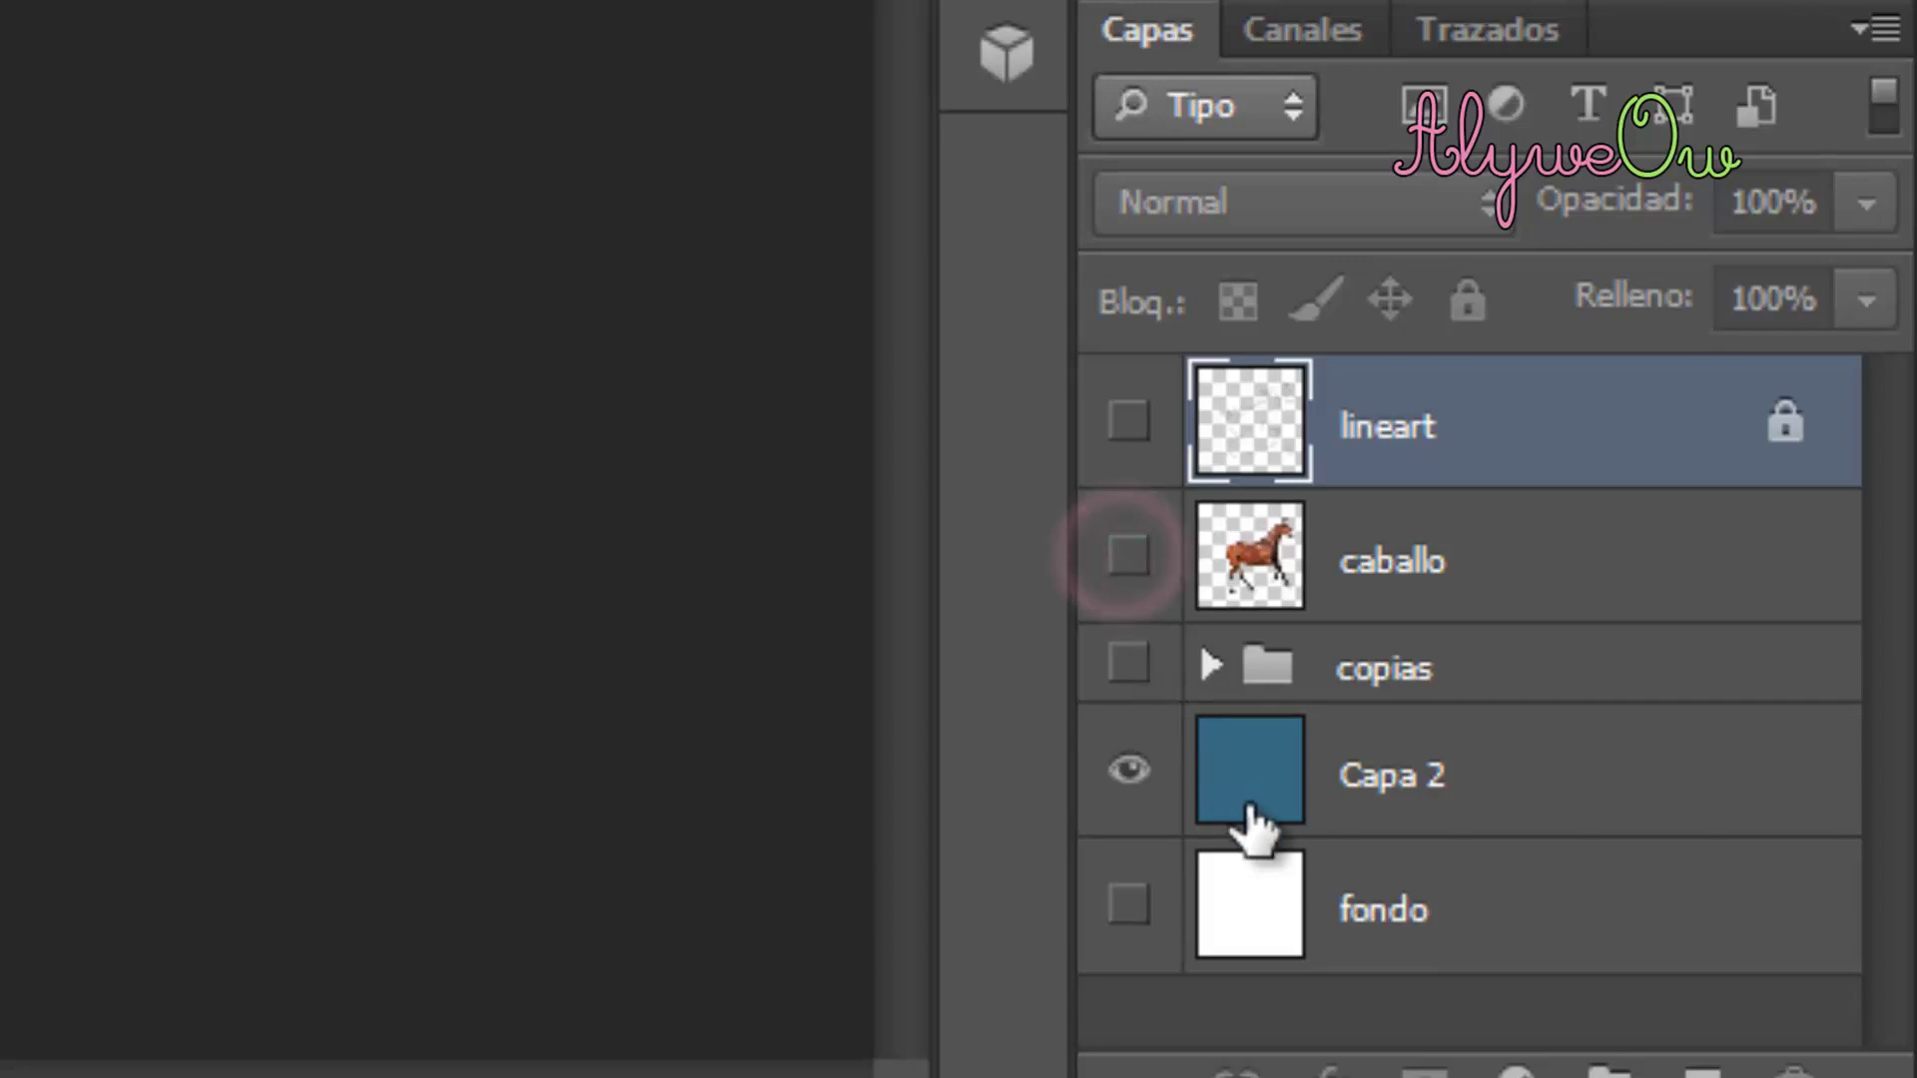
left_click(1131, 904)
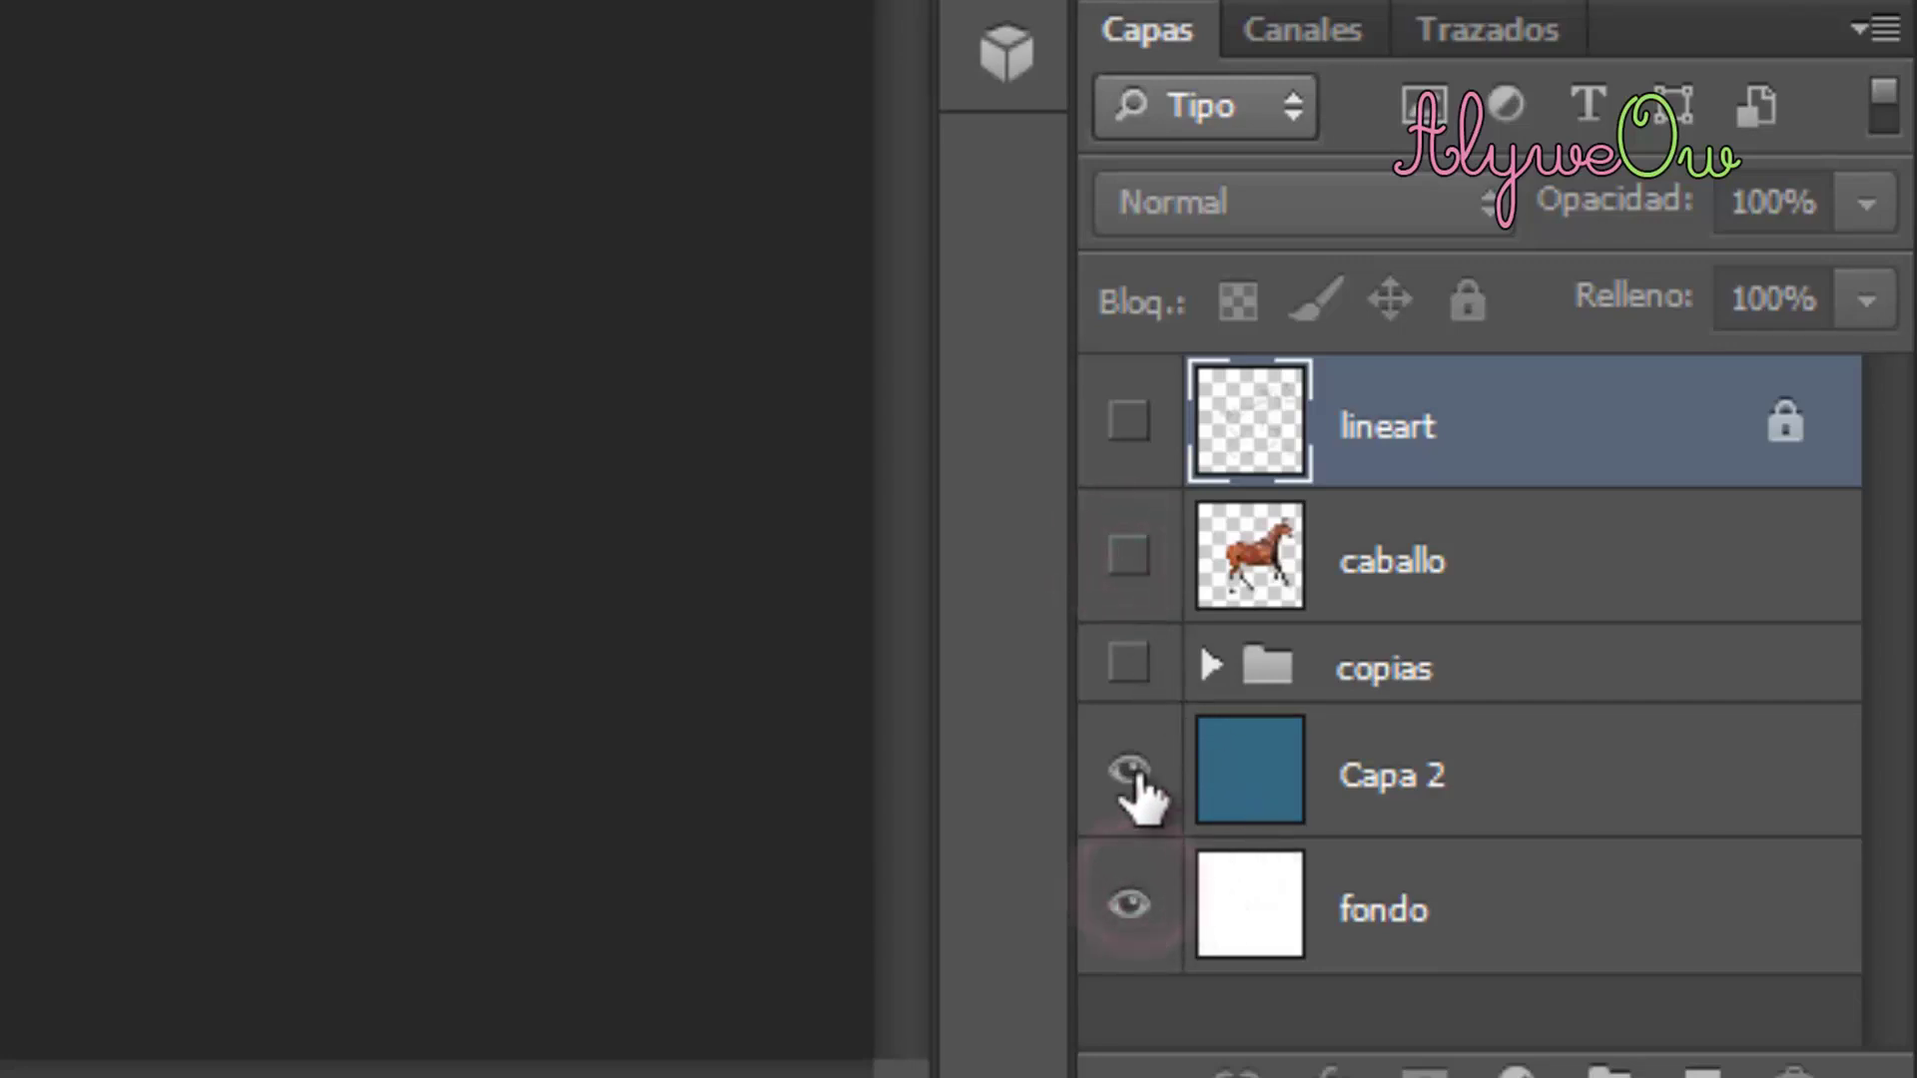
left_click(1131, 773)
Step: Expand the copias layer group and make its contents visible on the canvas
left_click(1208, 671)
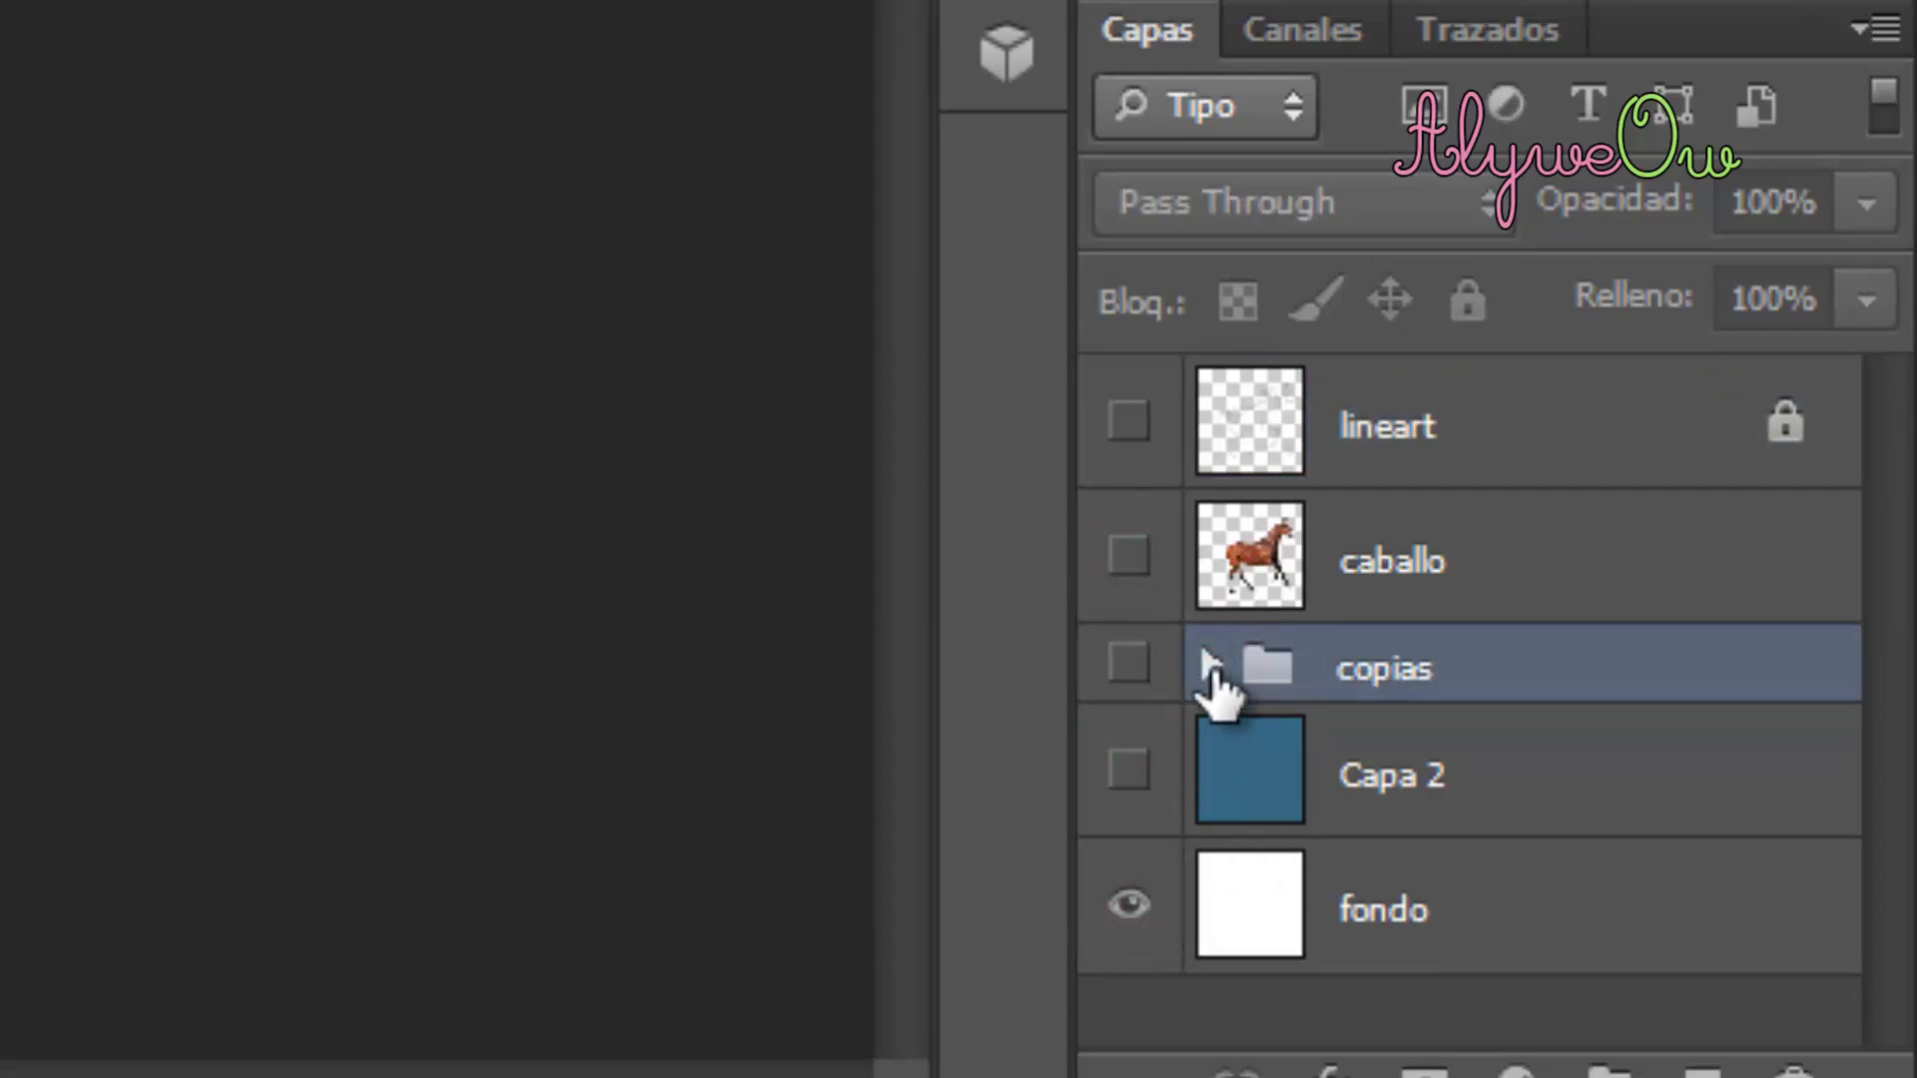
left_click(1210, 667)
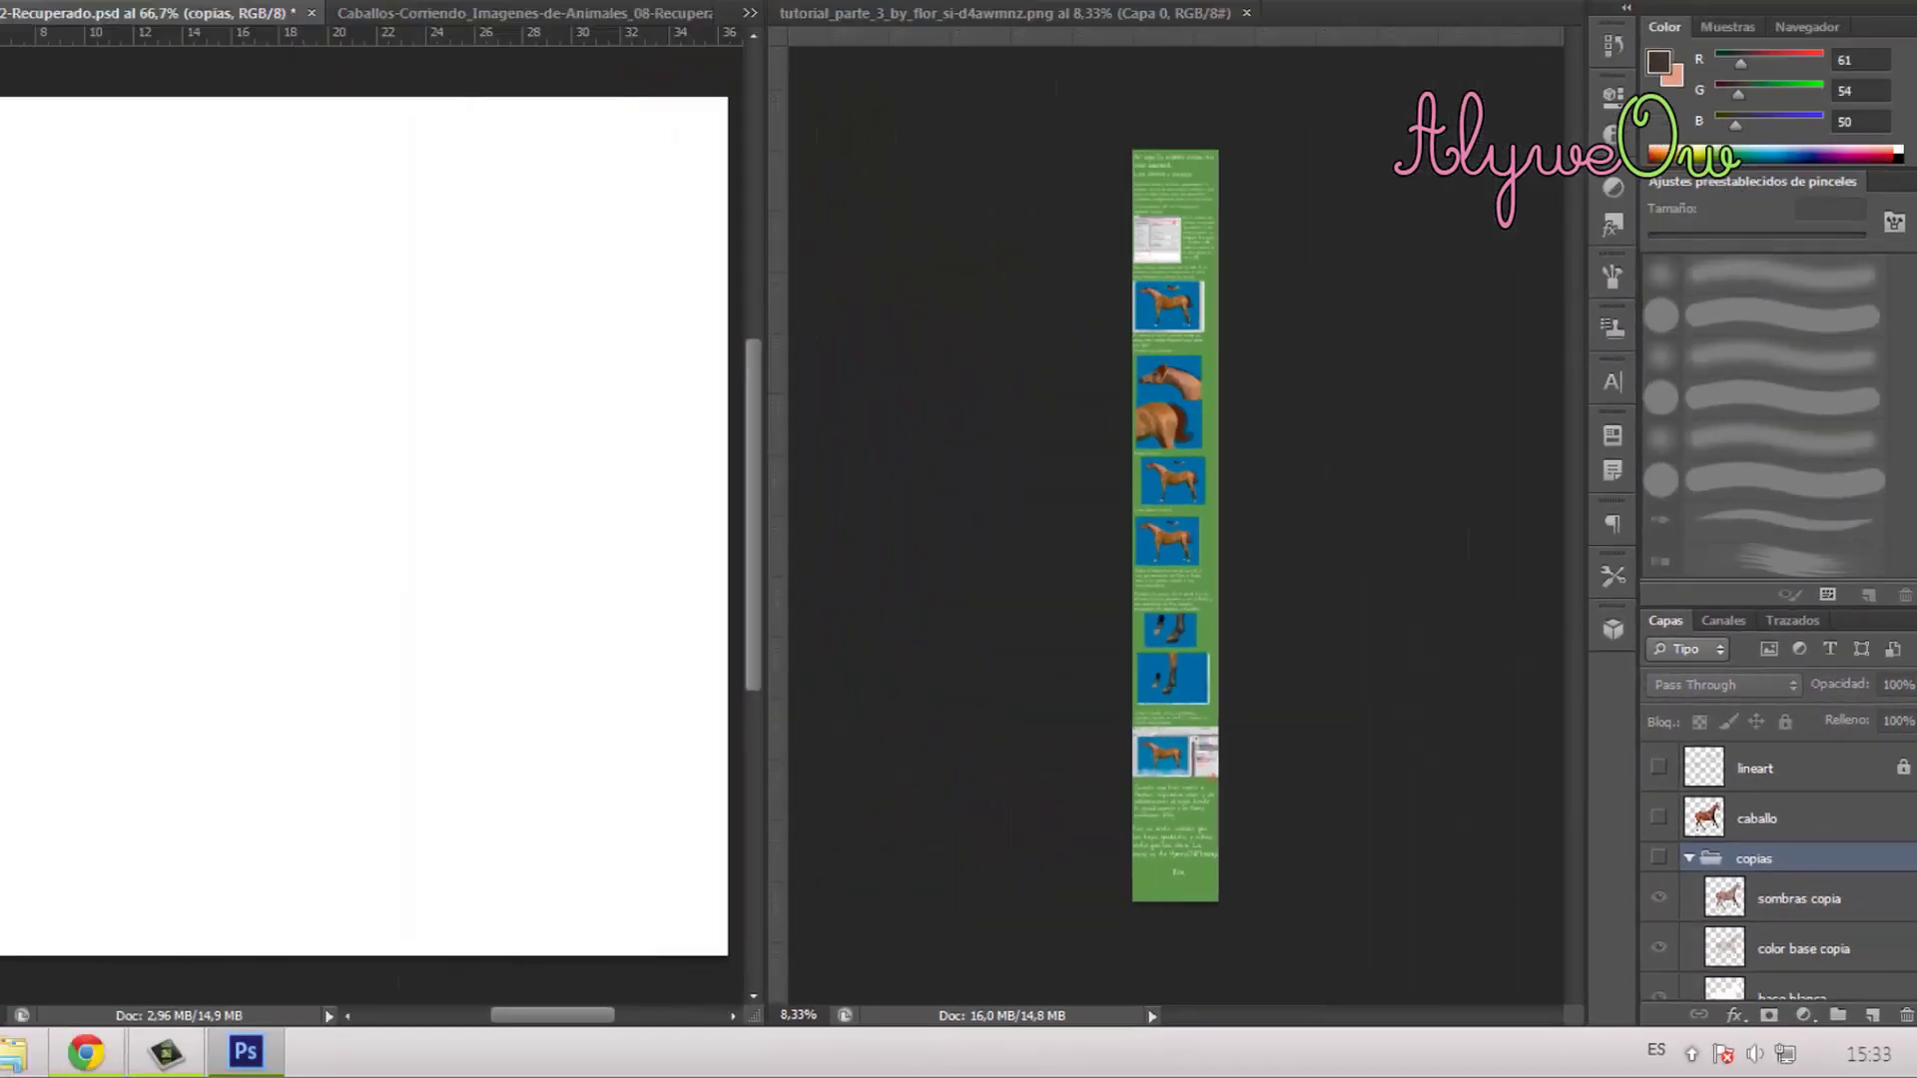
scroll(1597, 799, "down", 3)
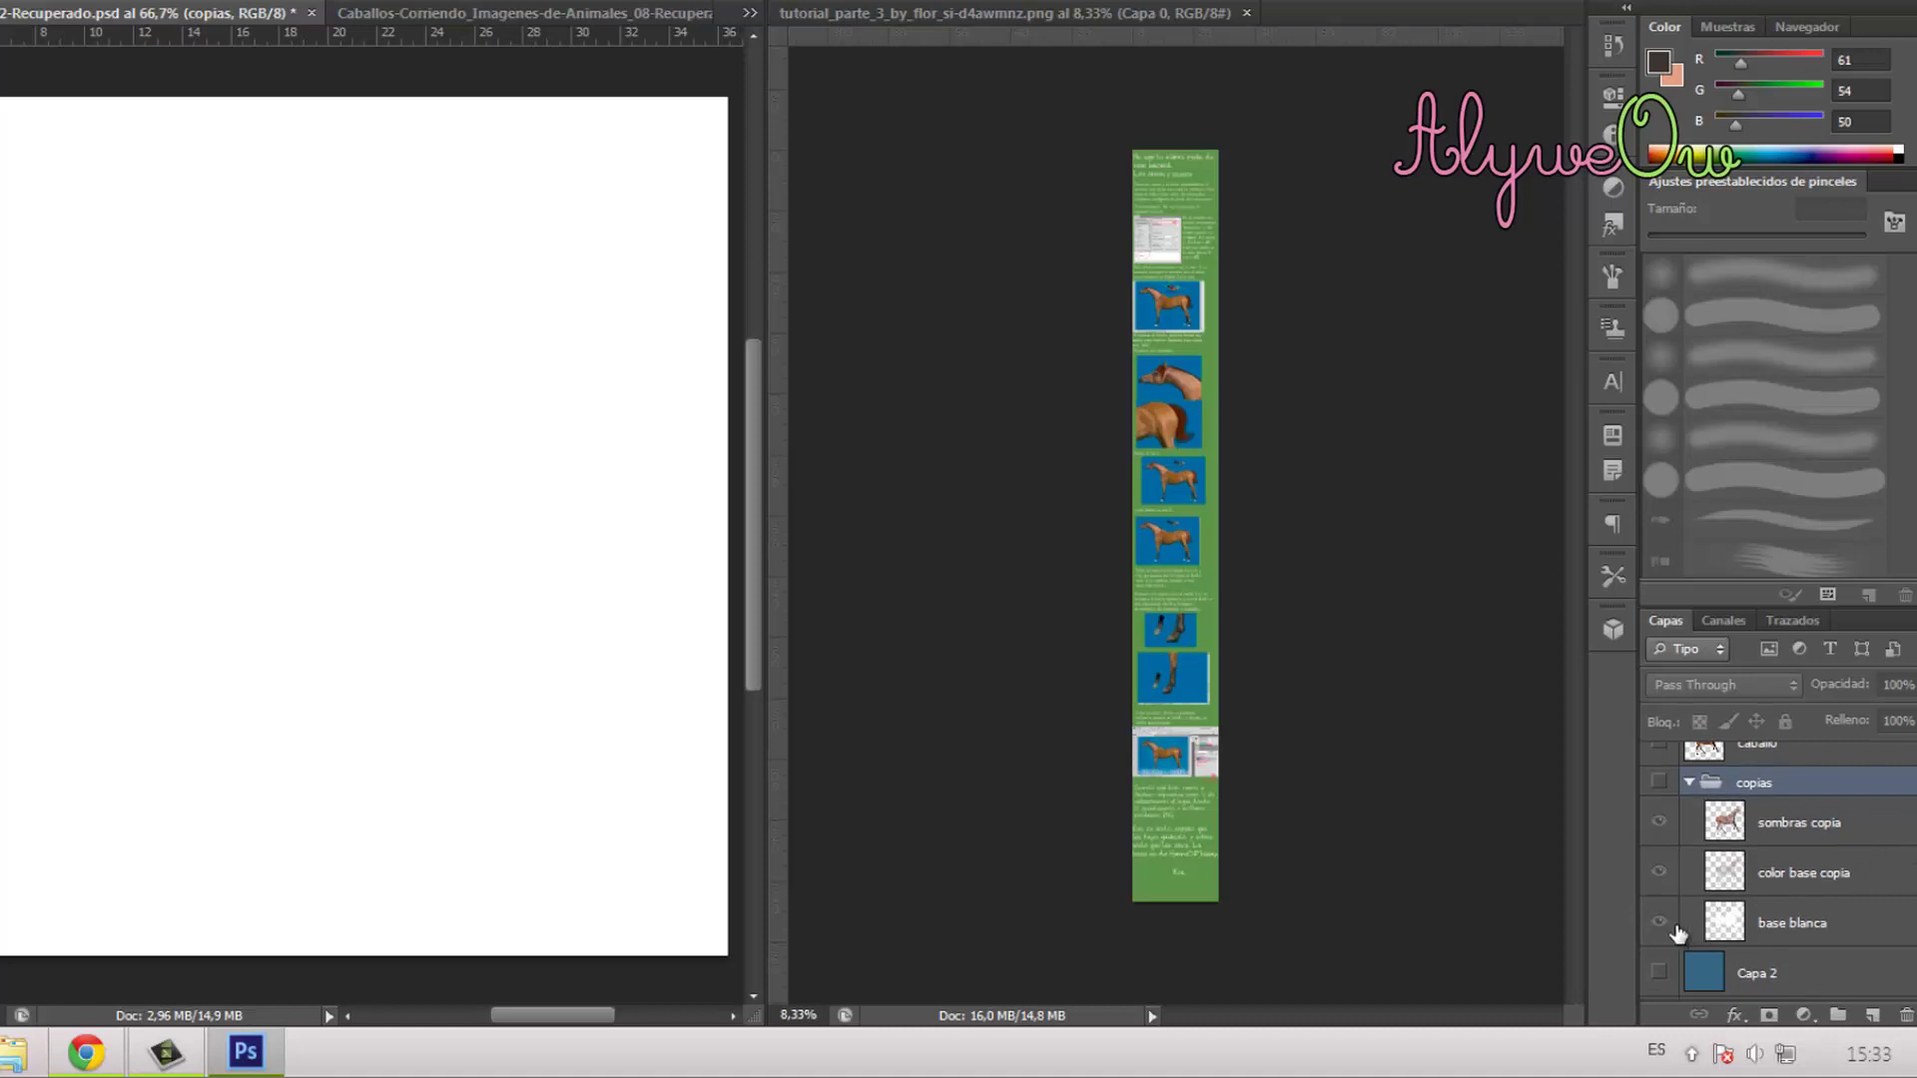
left_click(1660, 879)
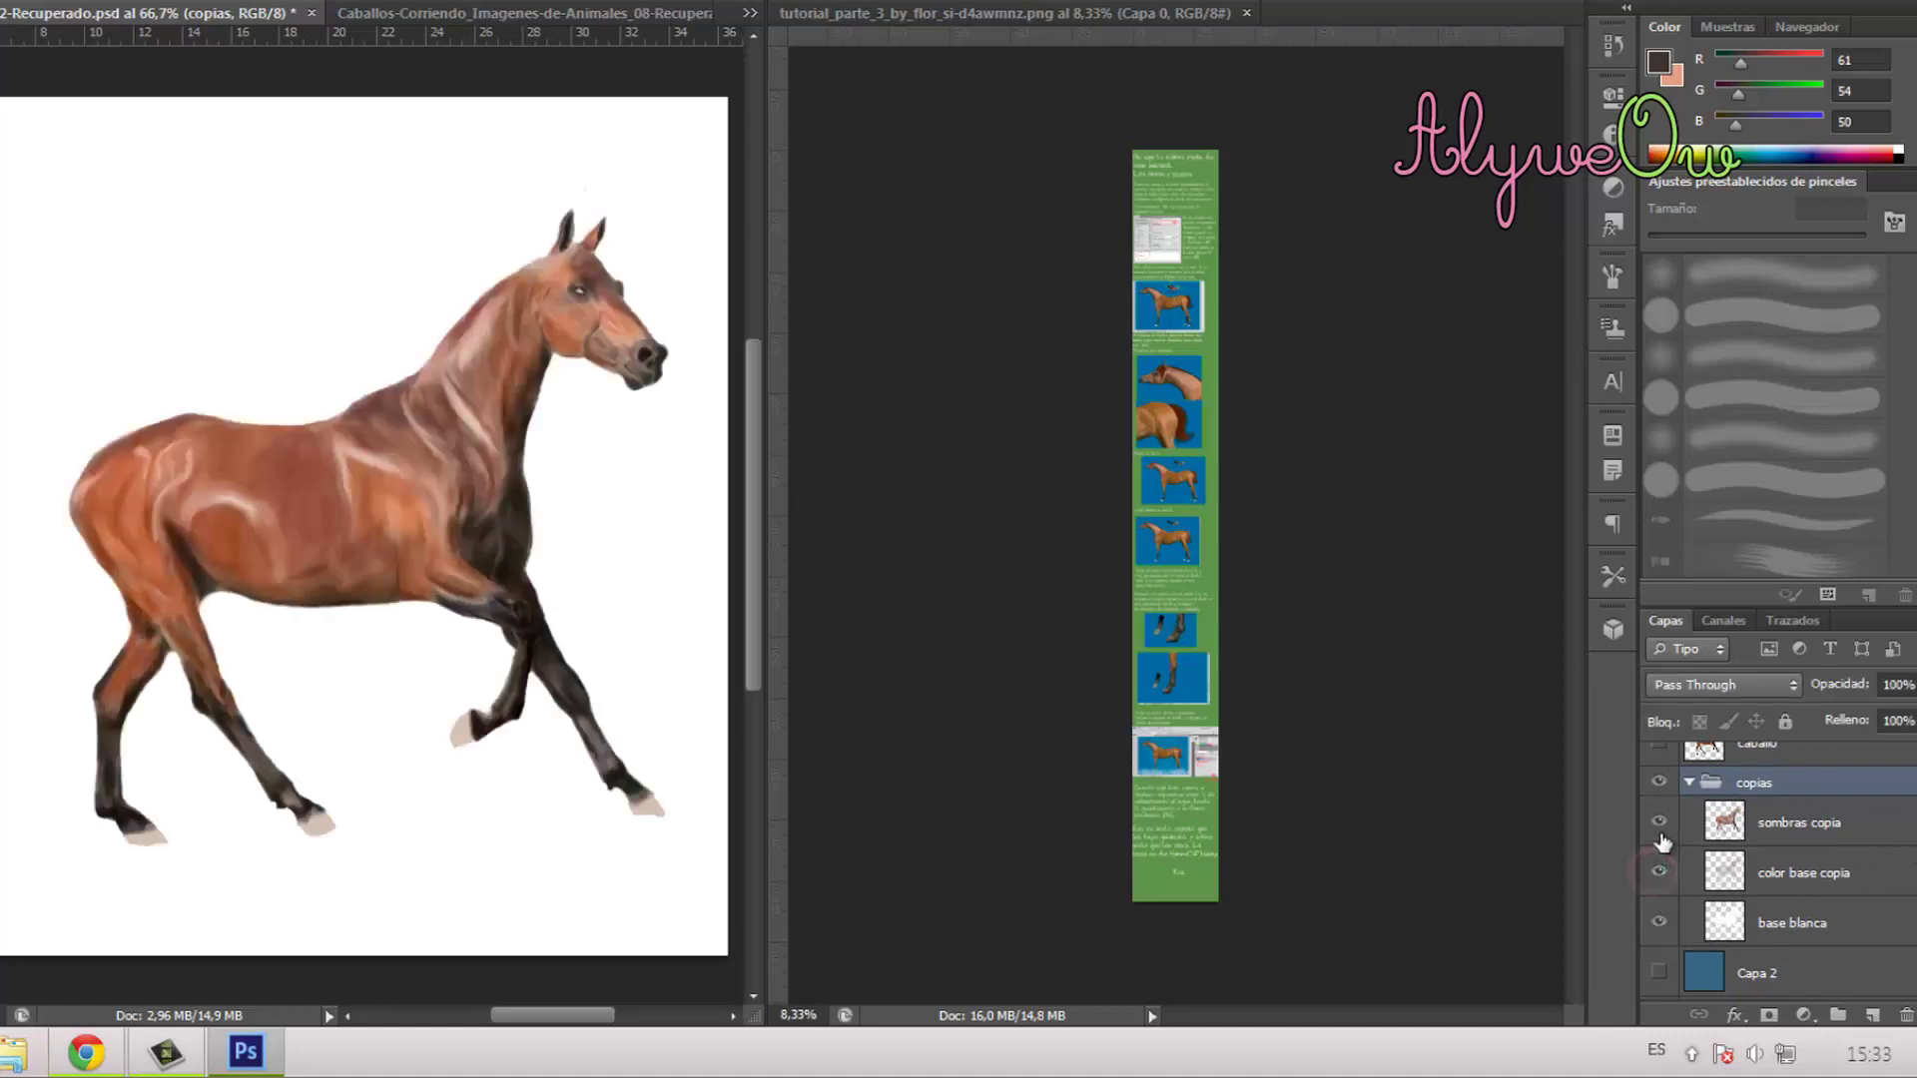
Step: Toggle the sombras copia layer off and on to compare the shading with the flat base colour
left_click(1660, 823)
left_click(1660, 823)
left_click(1660, 823)
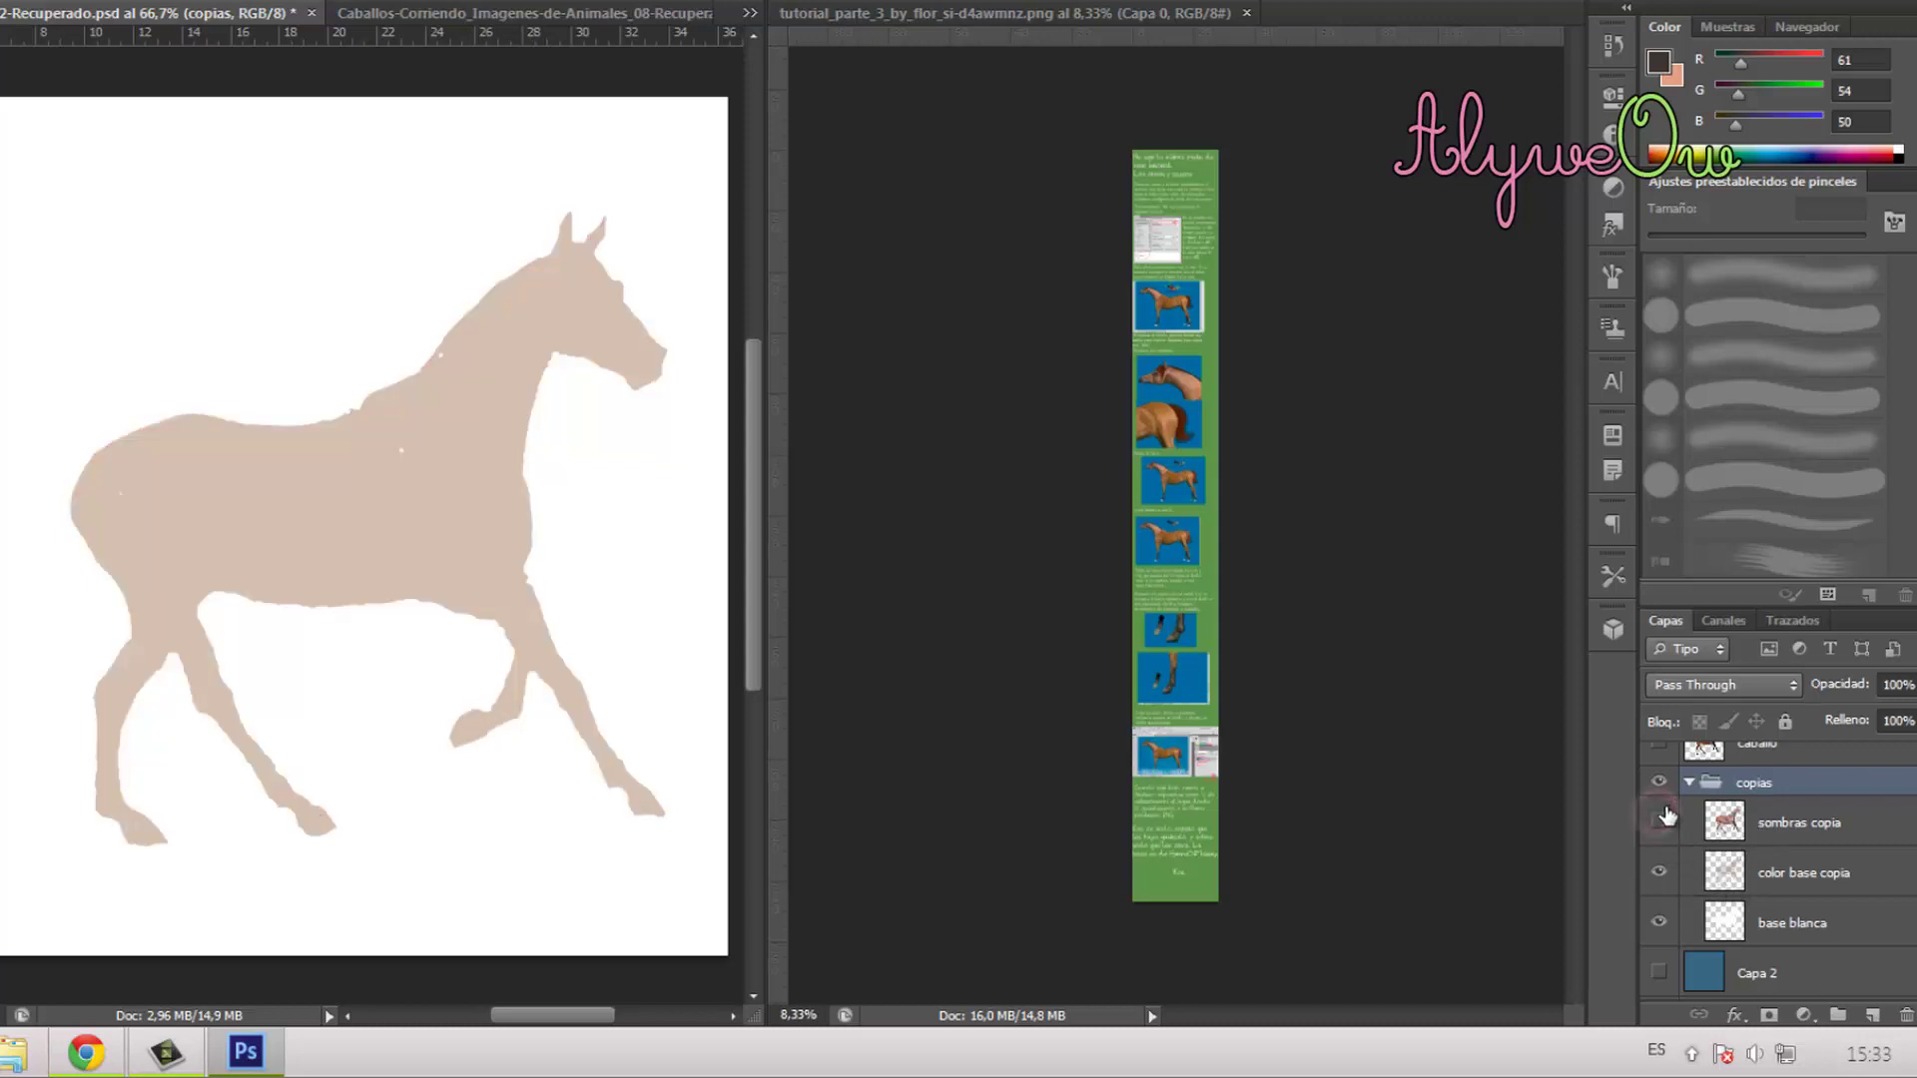
left_click(1660, 823)
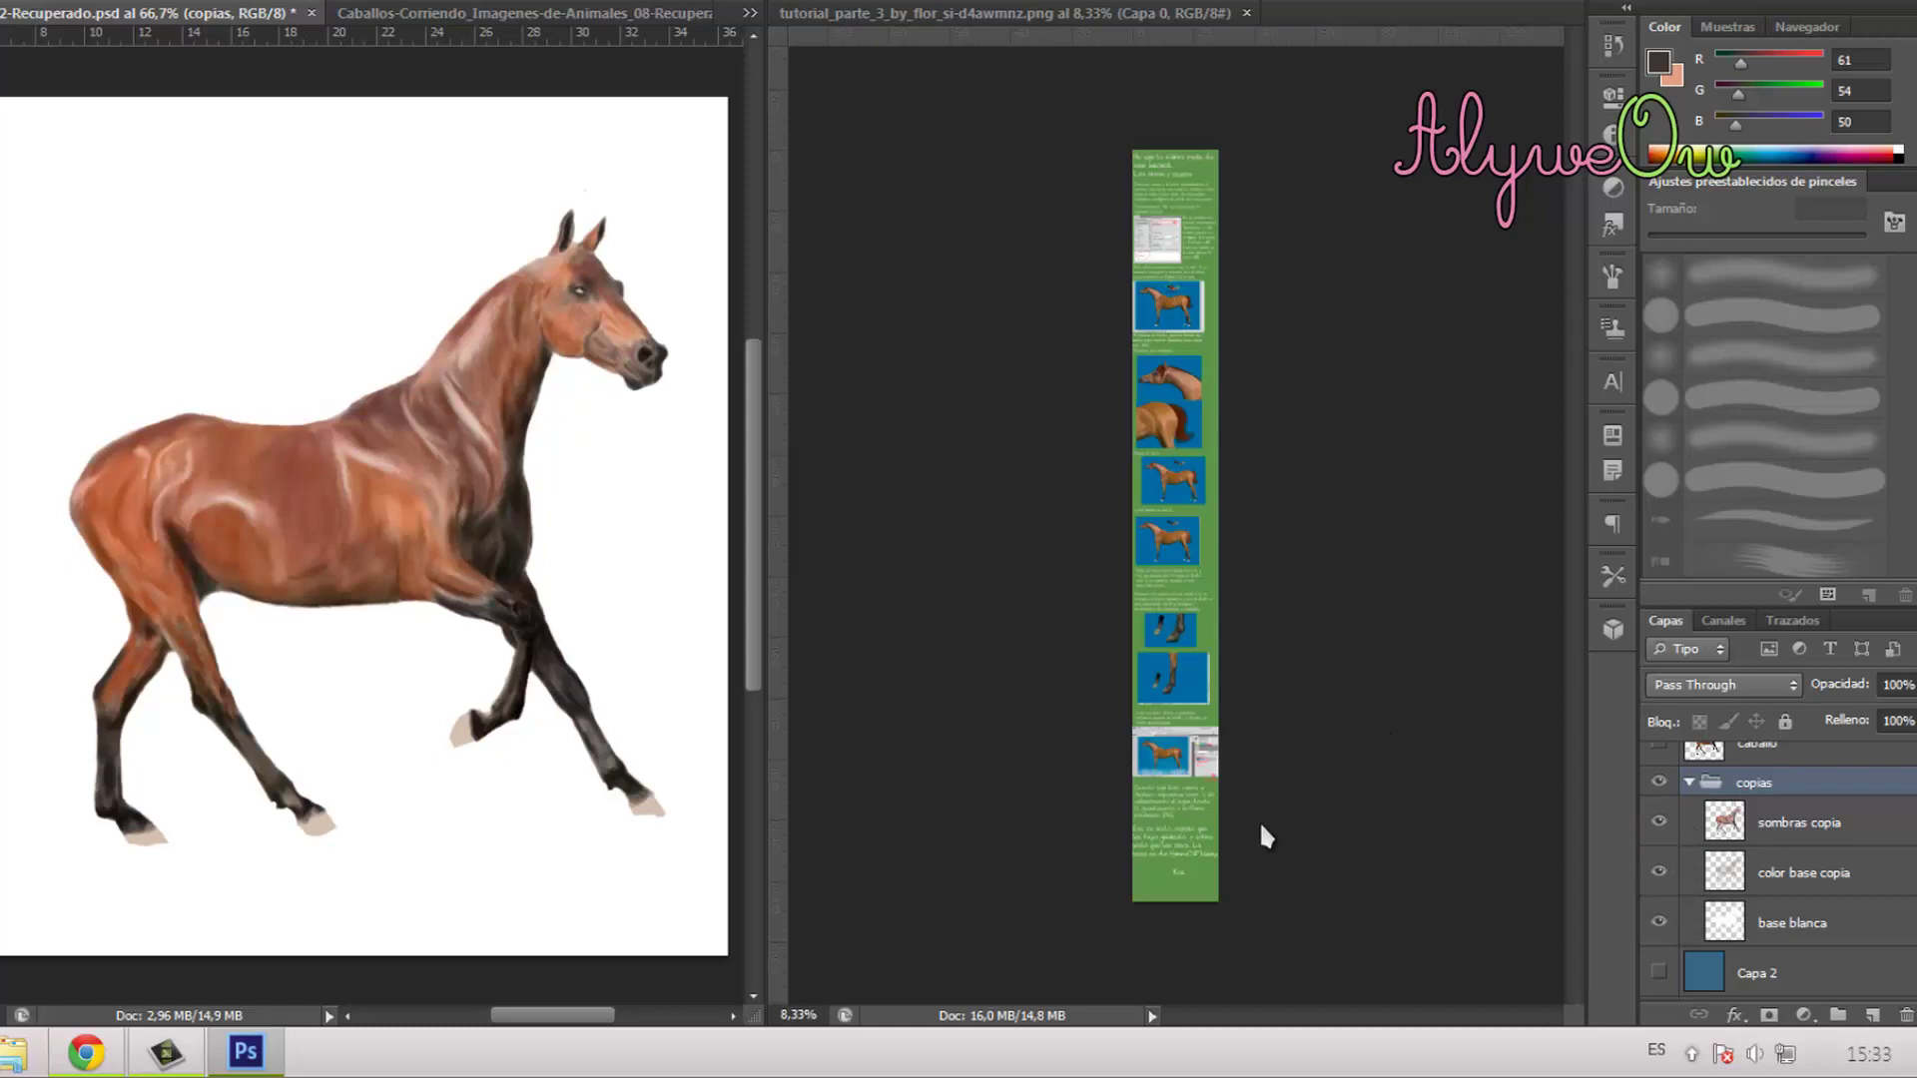
Step: Hide the white fondo layer, keeping the copias group expanded
left_click(1691, 784)
left_click(1659, 947)
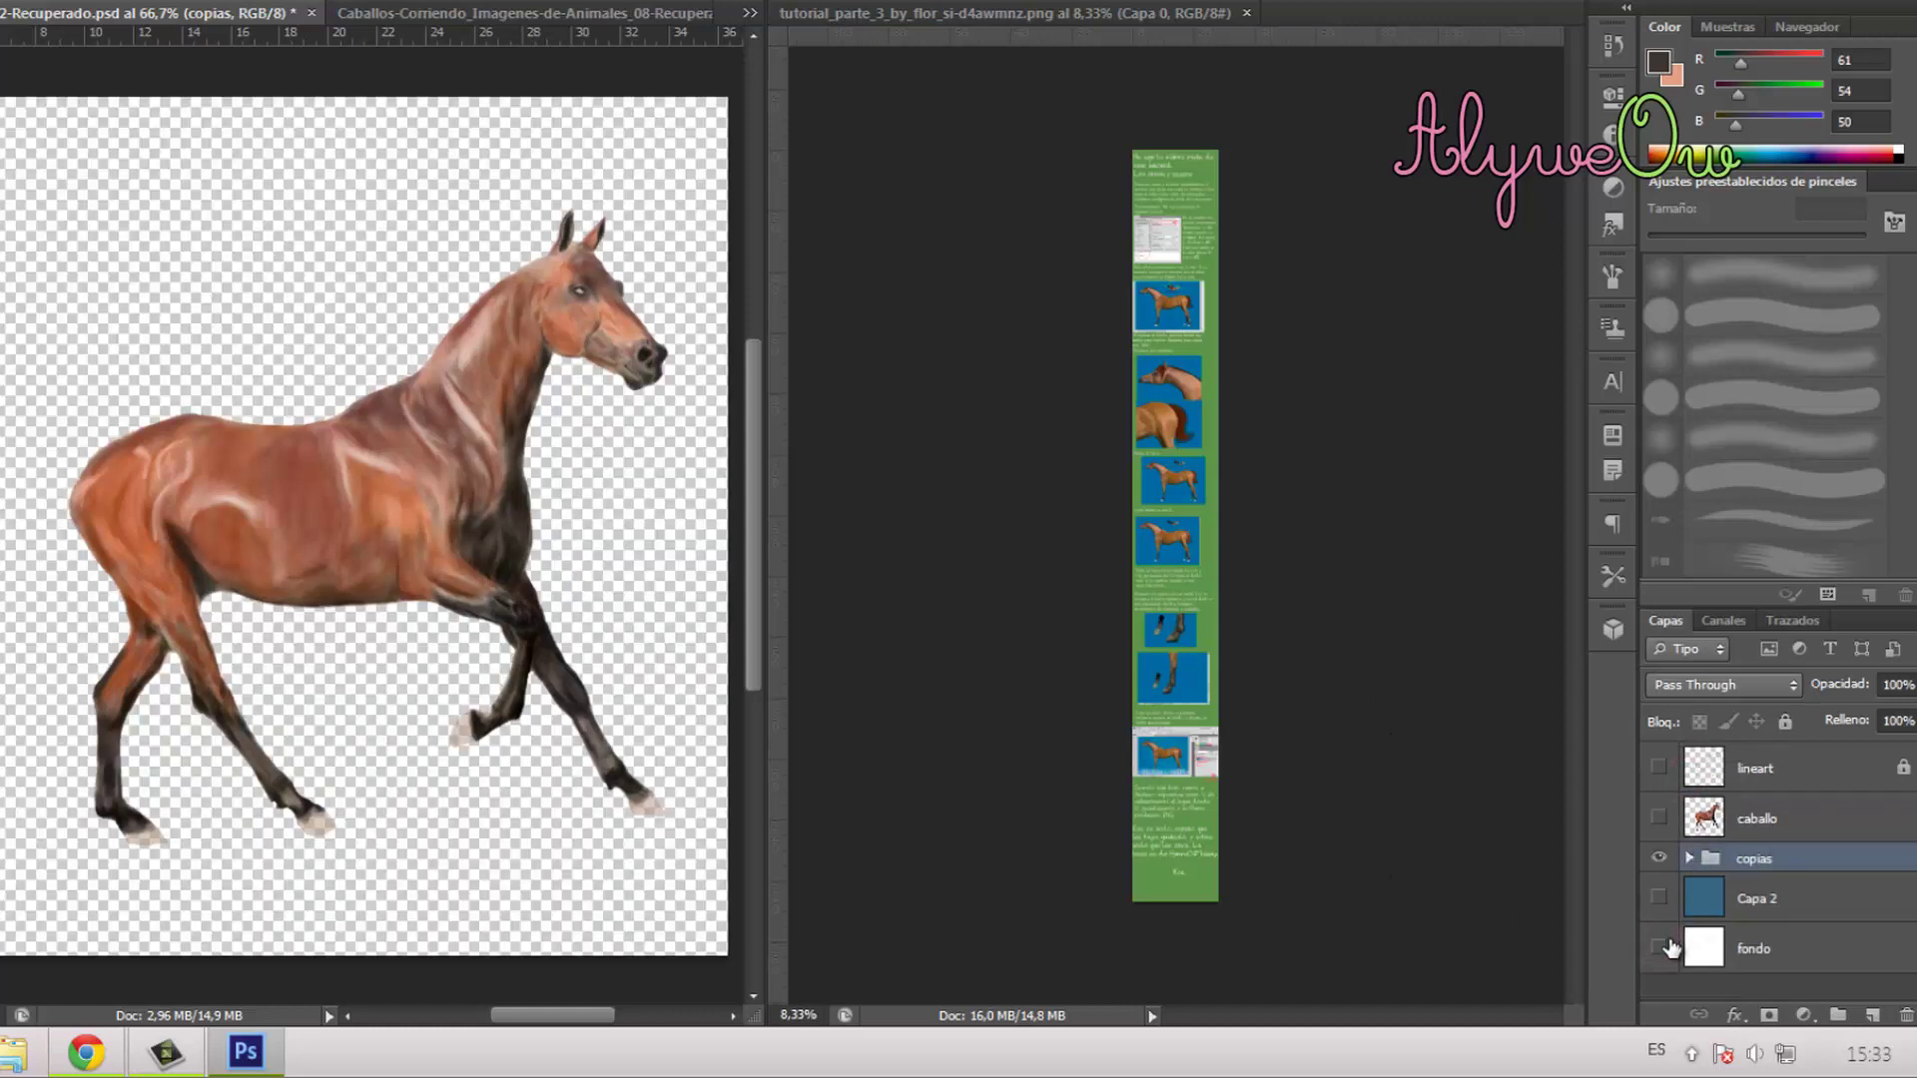
left_click(1689, 861)
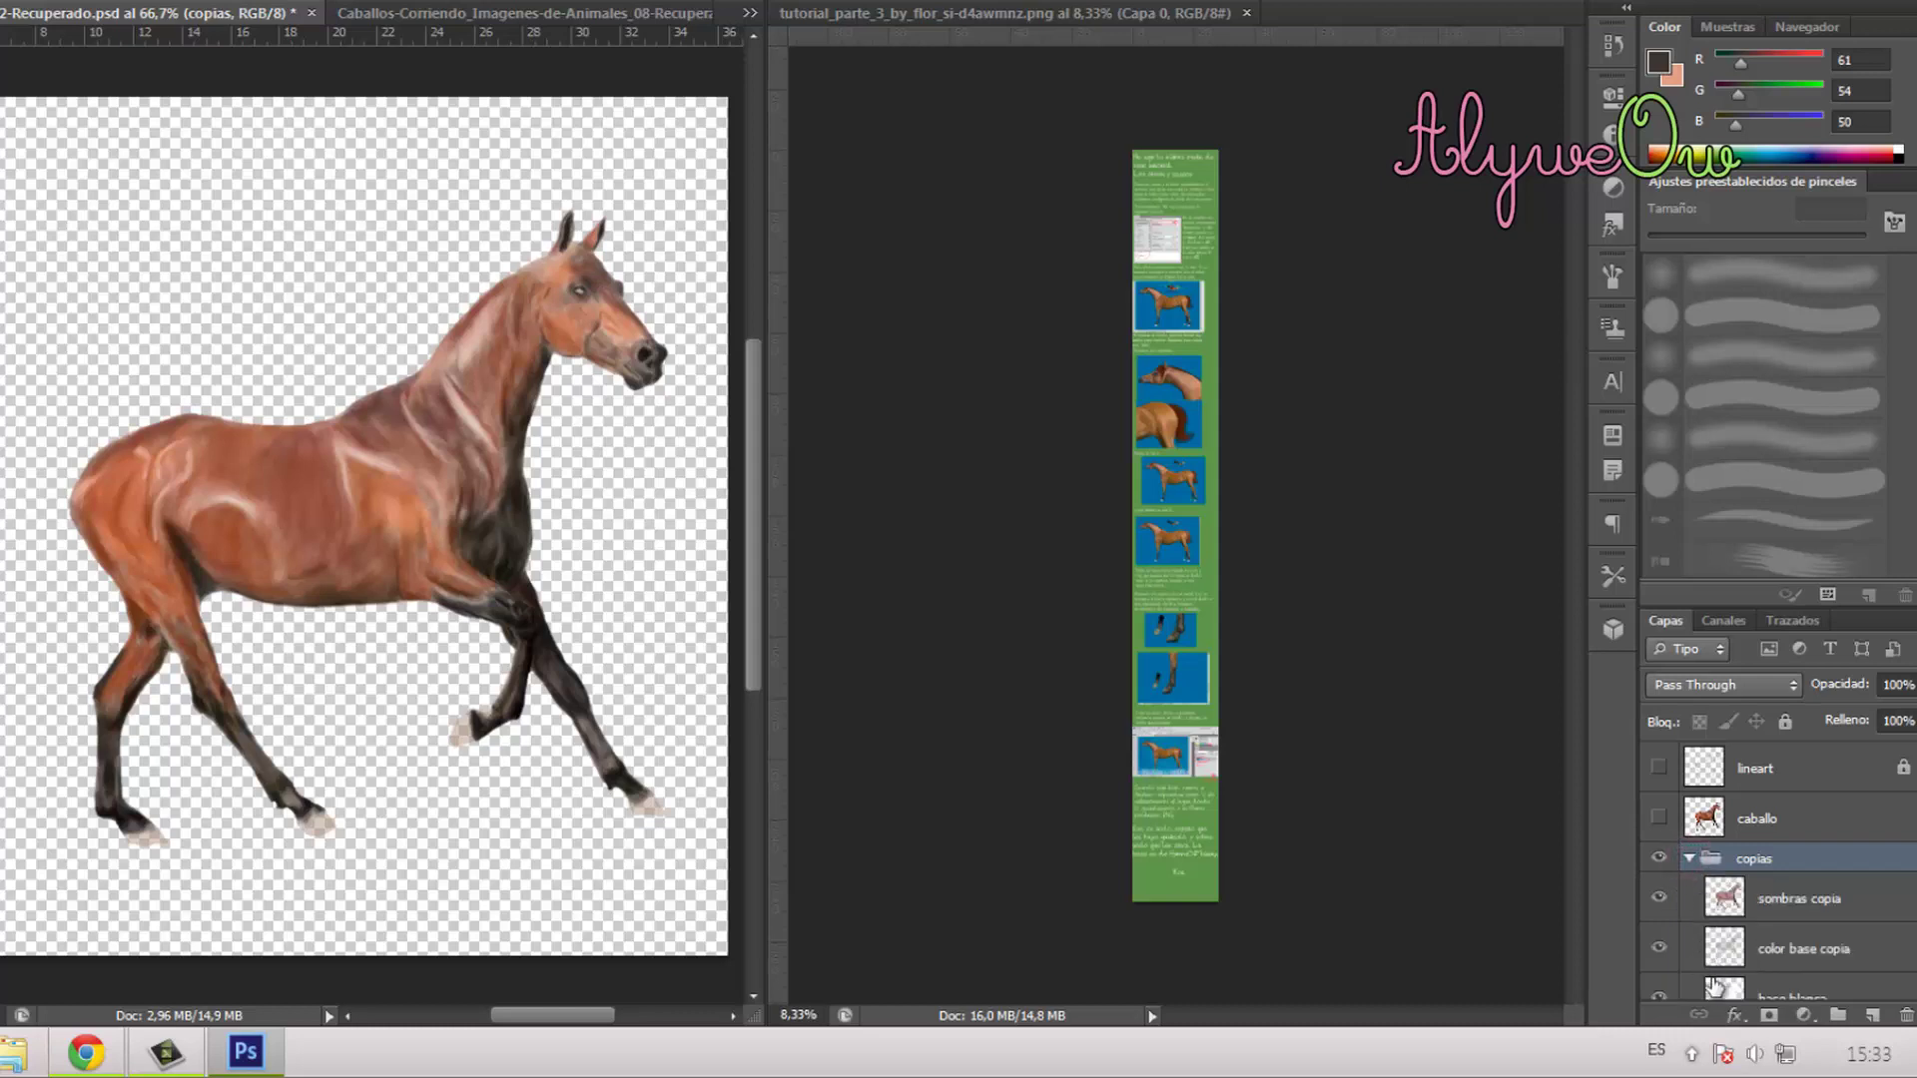
Step: Toggle the base blanca layer off and on to compare the horse's opacity against the transparent background
left_click(1659, 996)
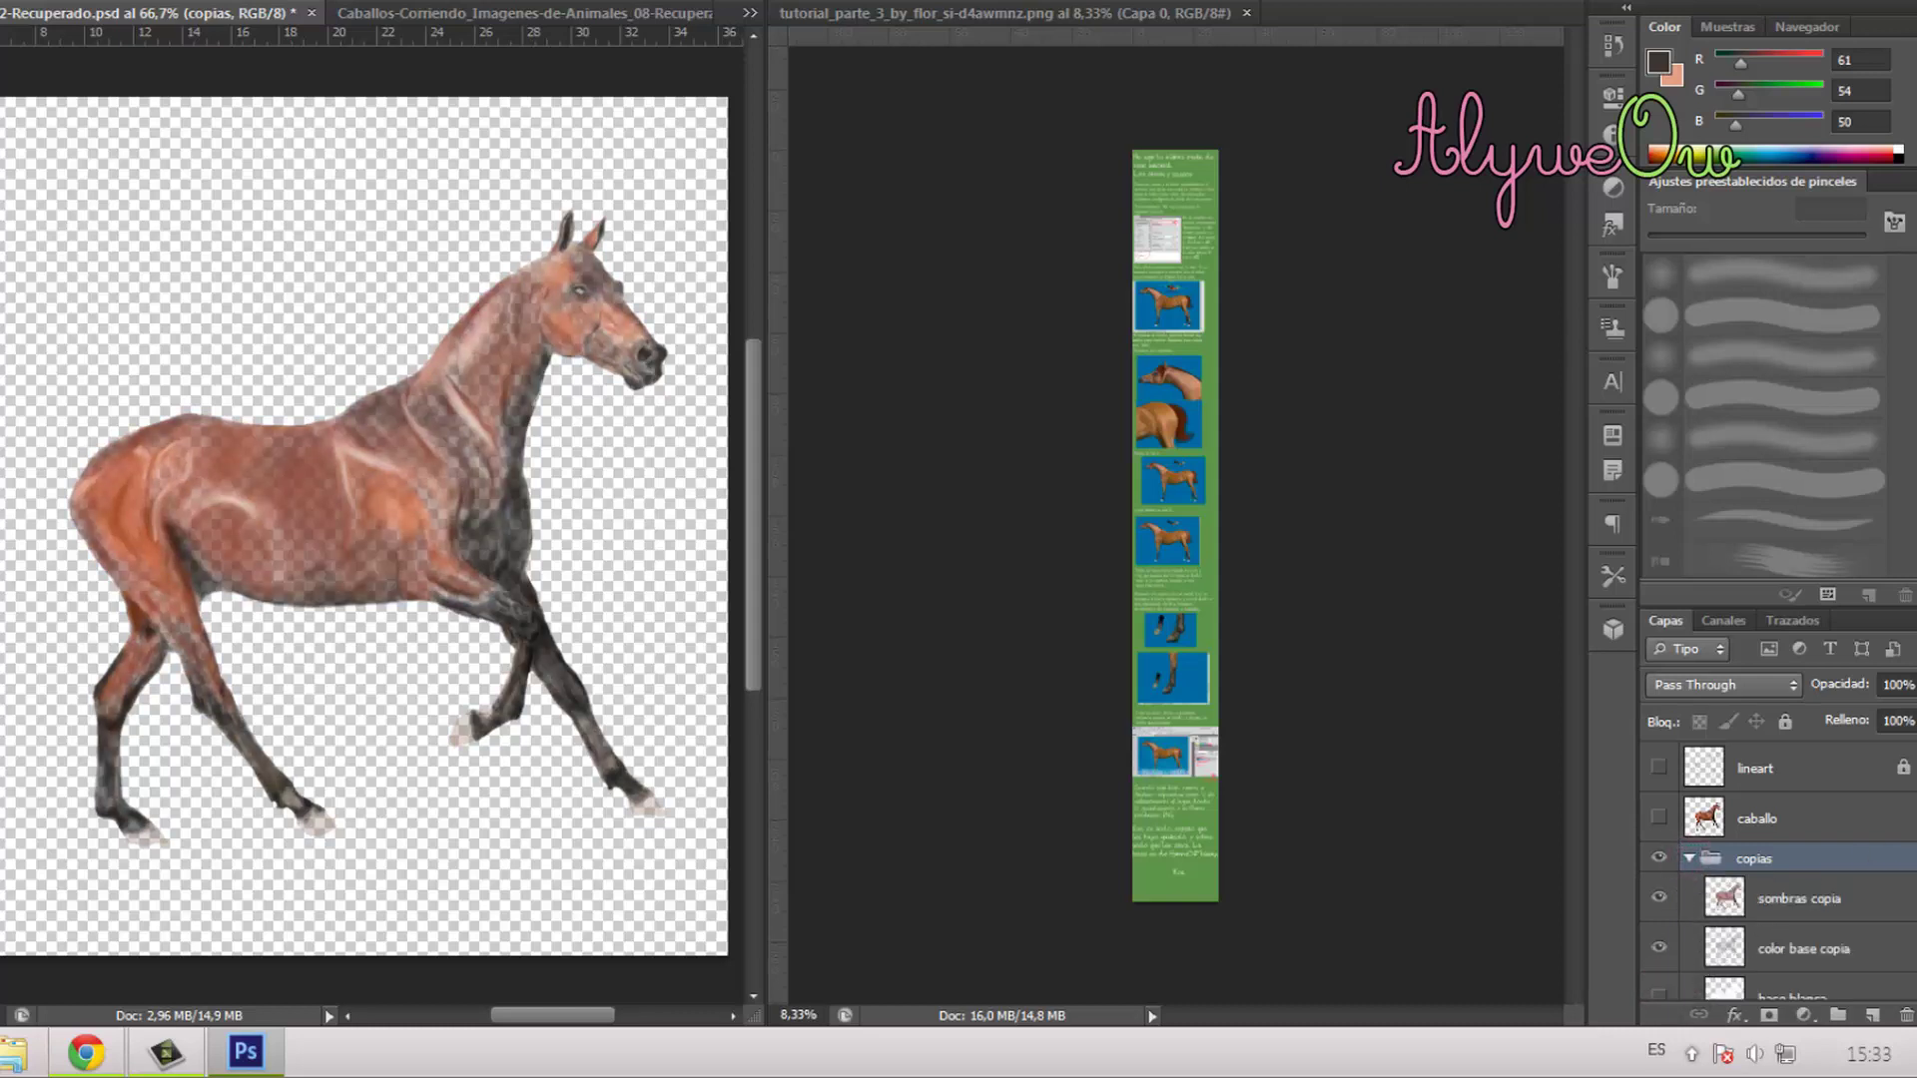
scroll(1742, 959, "down", 2)
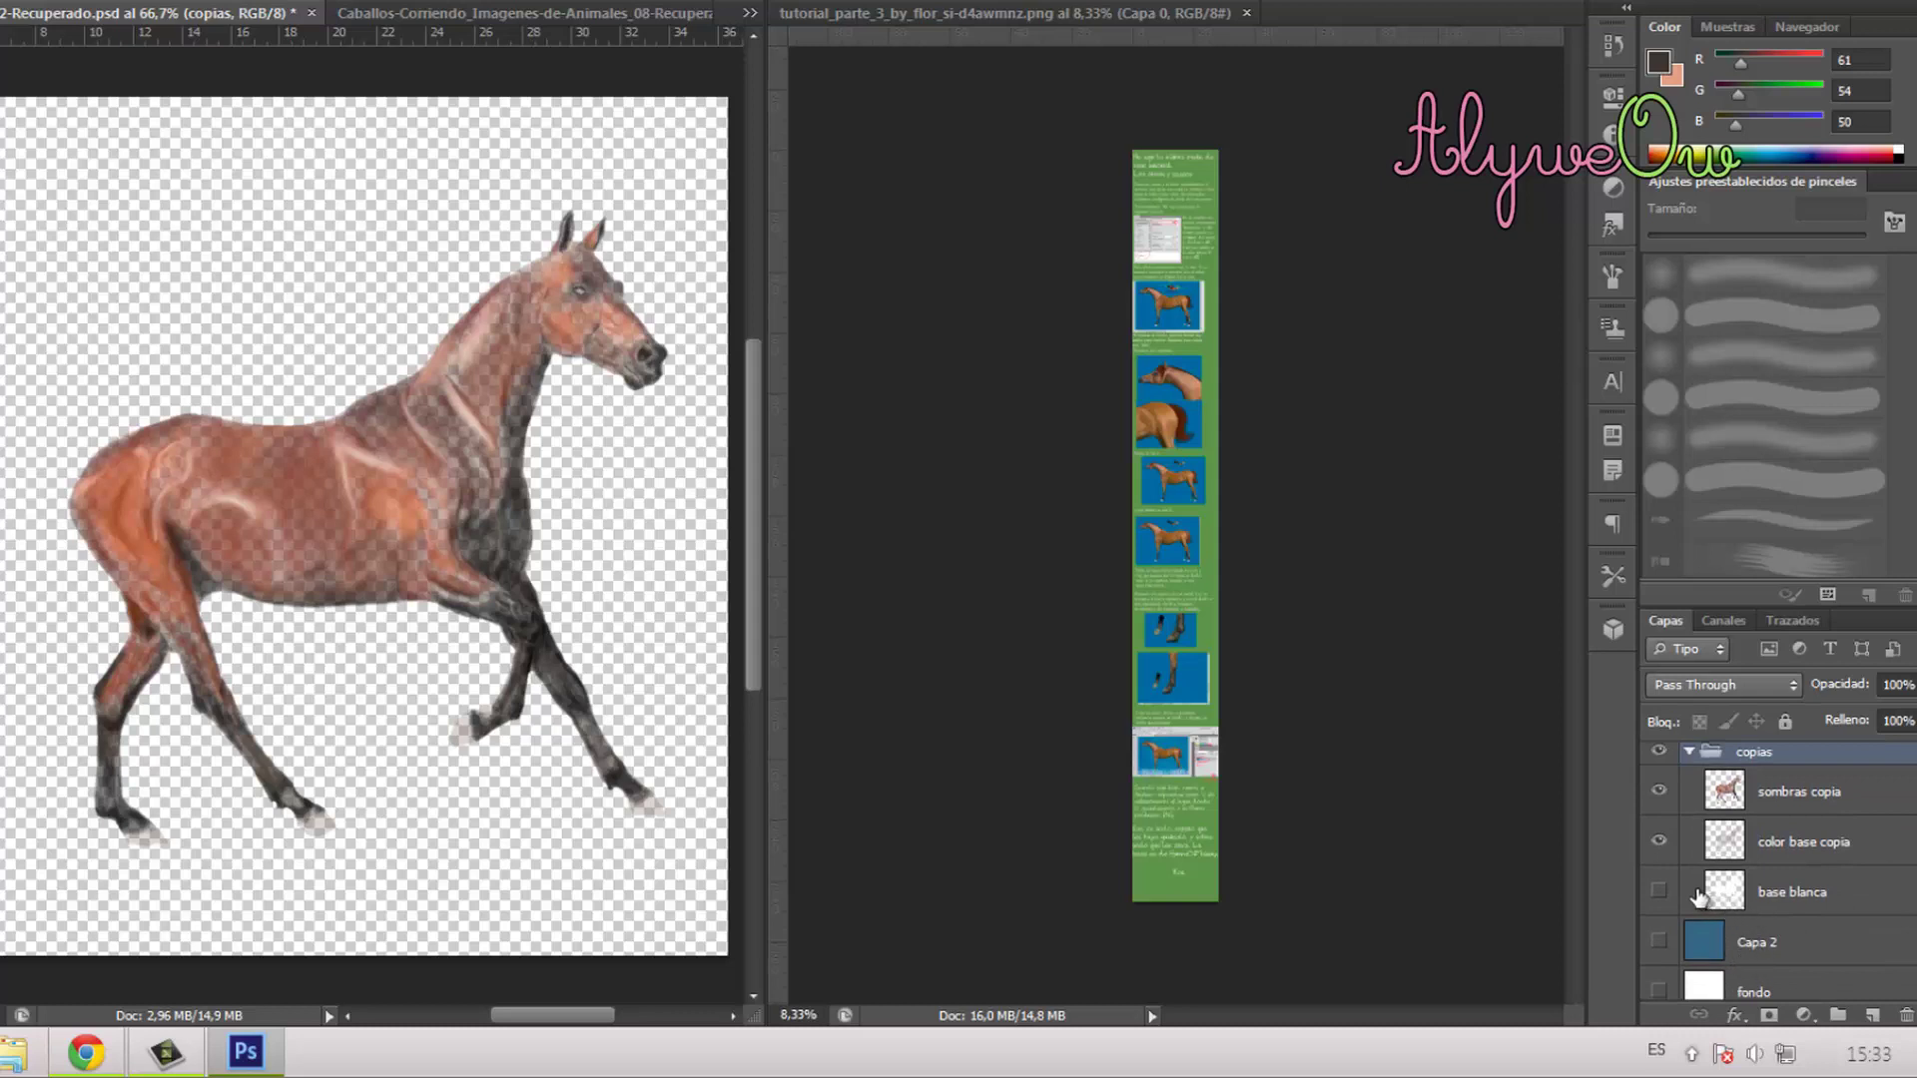
left_click(1660, 893)
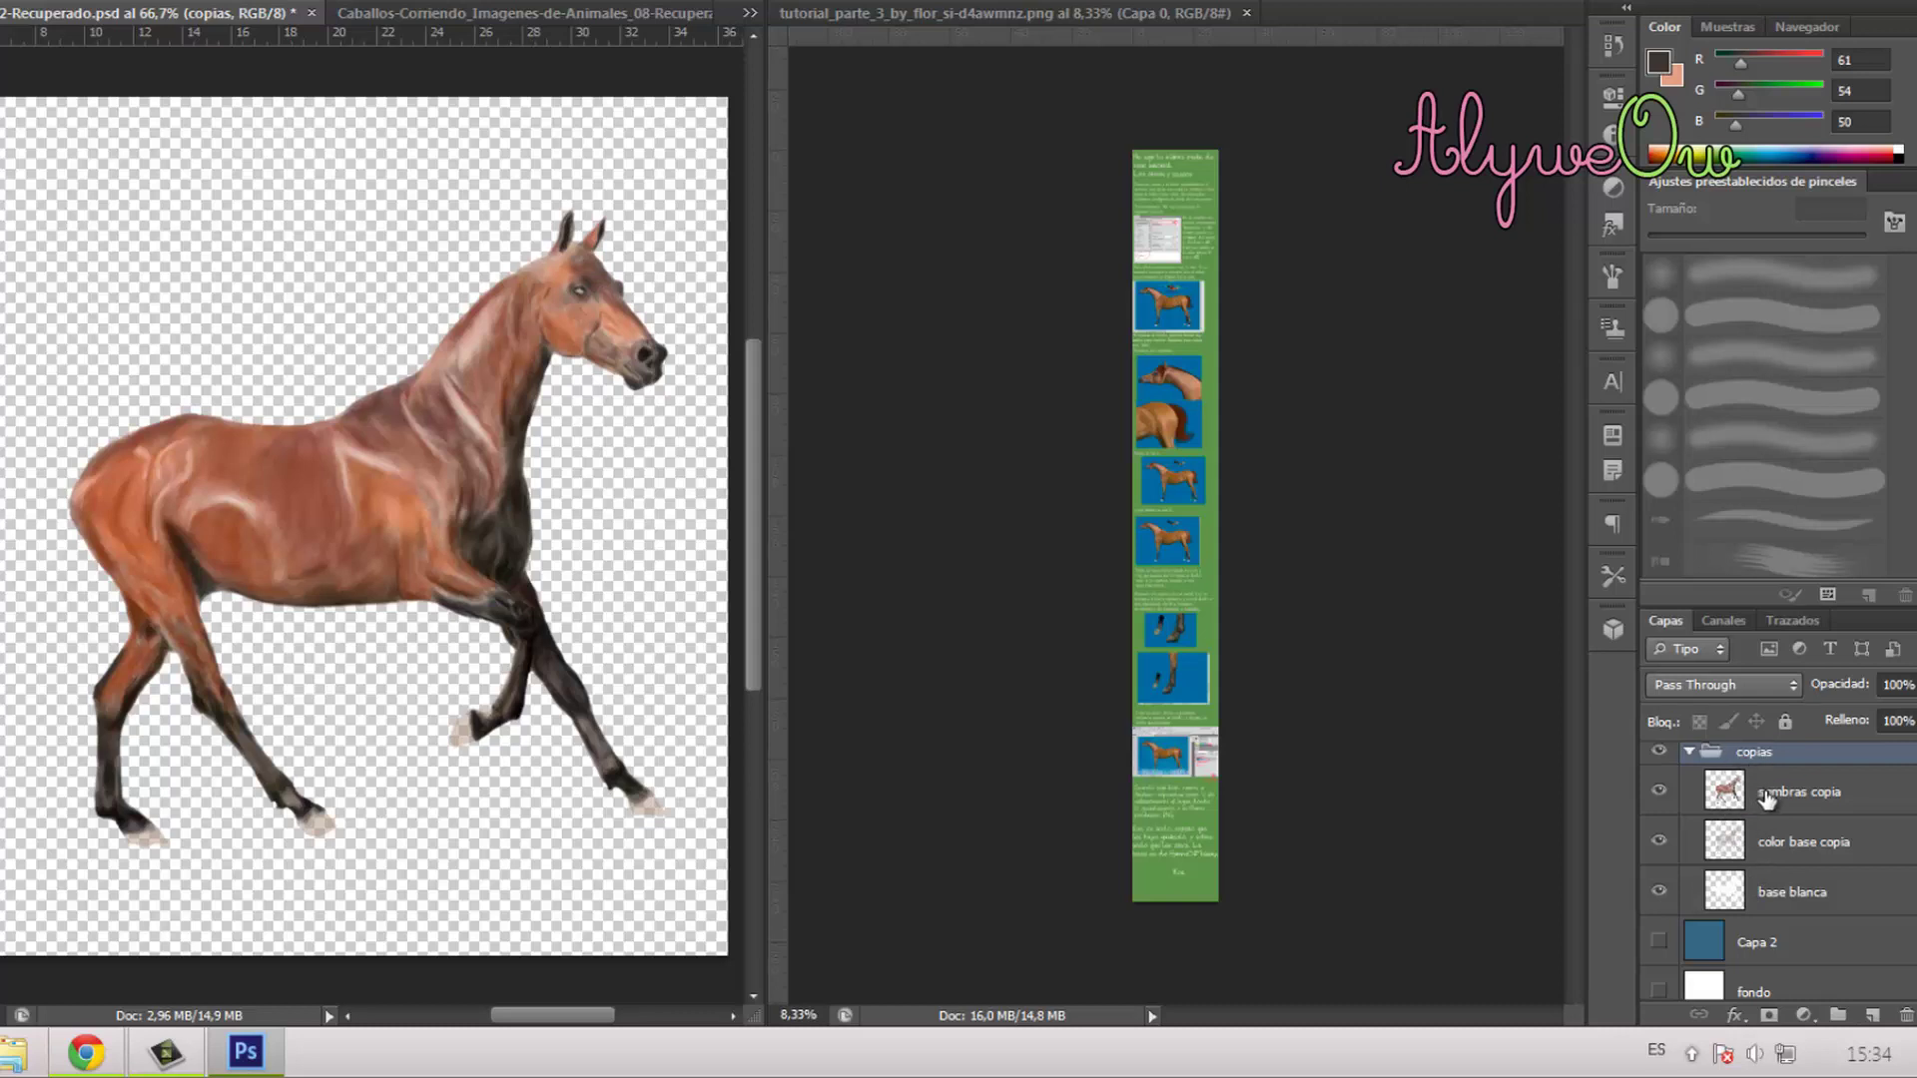
Step: Hide the copias group and show the merged caballo layer instead
scroll(1678, 871, "up", 2)
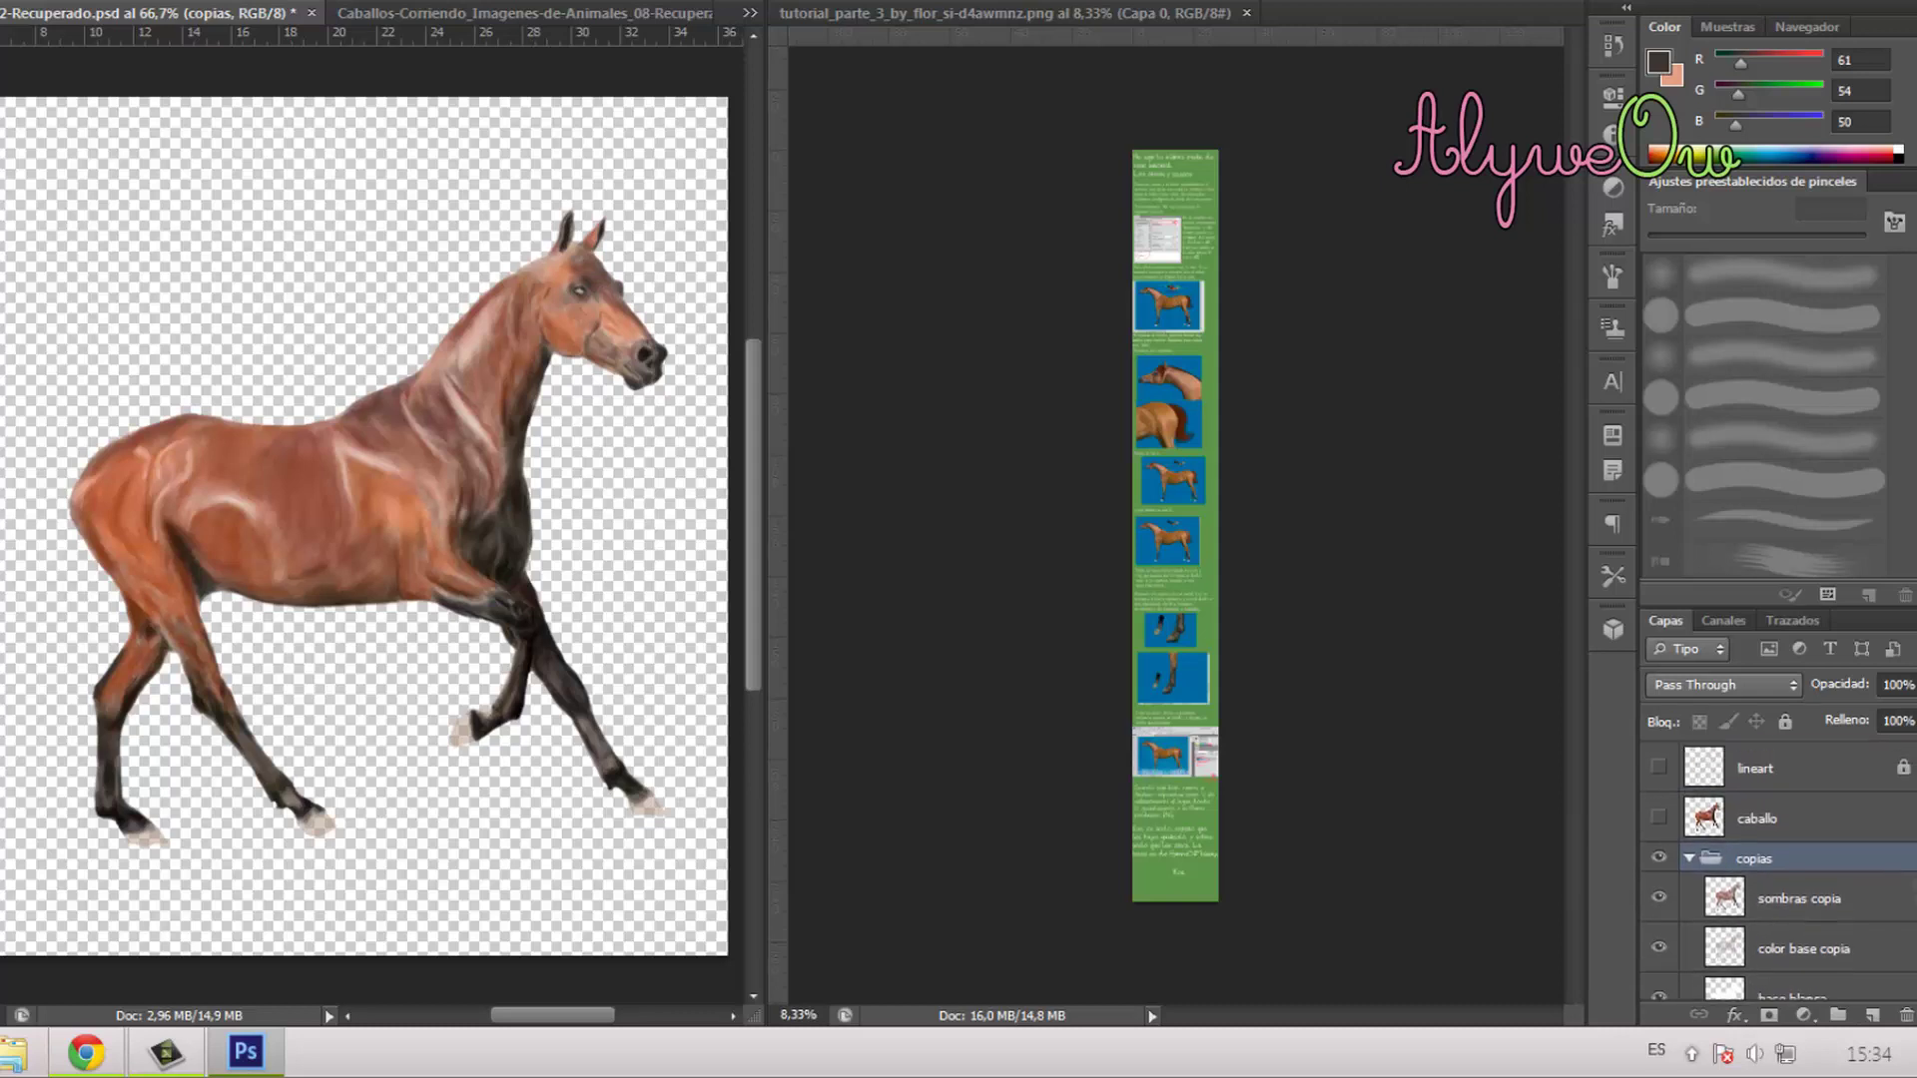
left_click(1660, 859)
left_click(1660, 819)
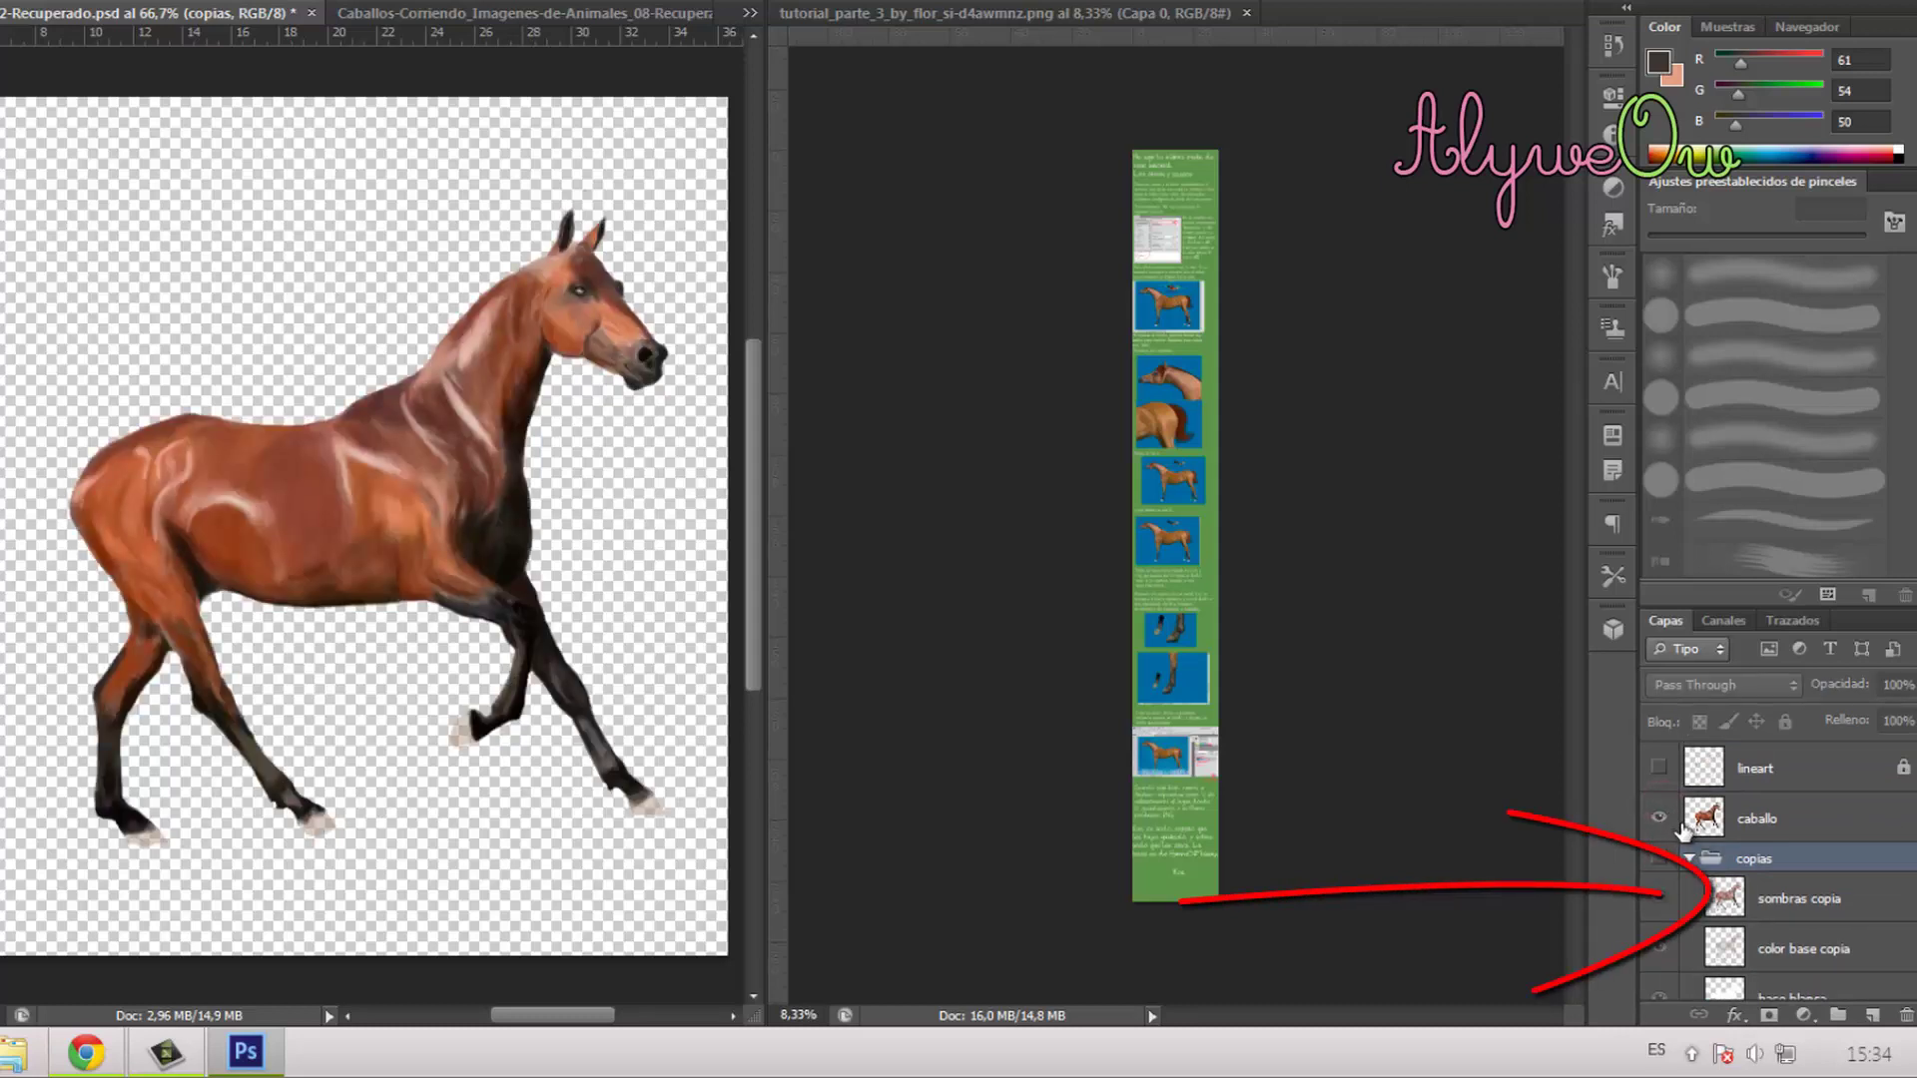
left_click(1719, 898)
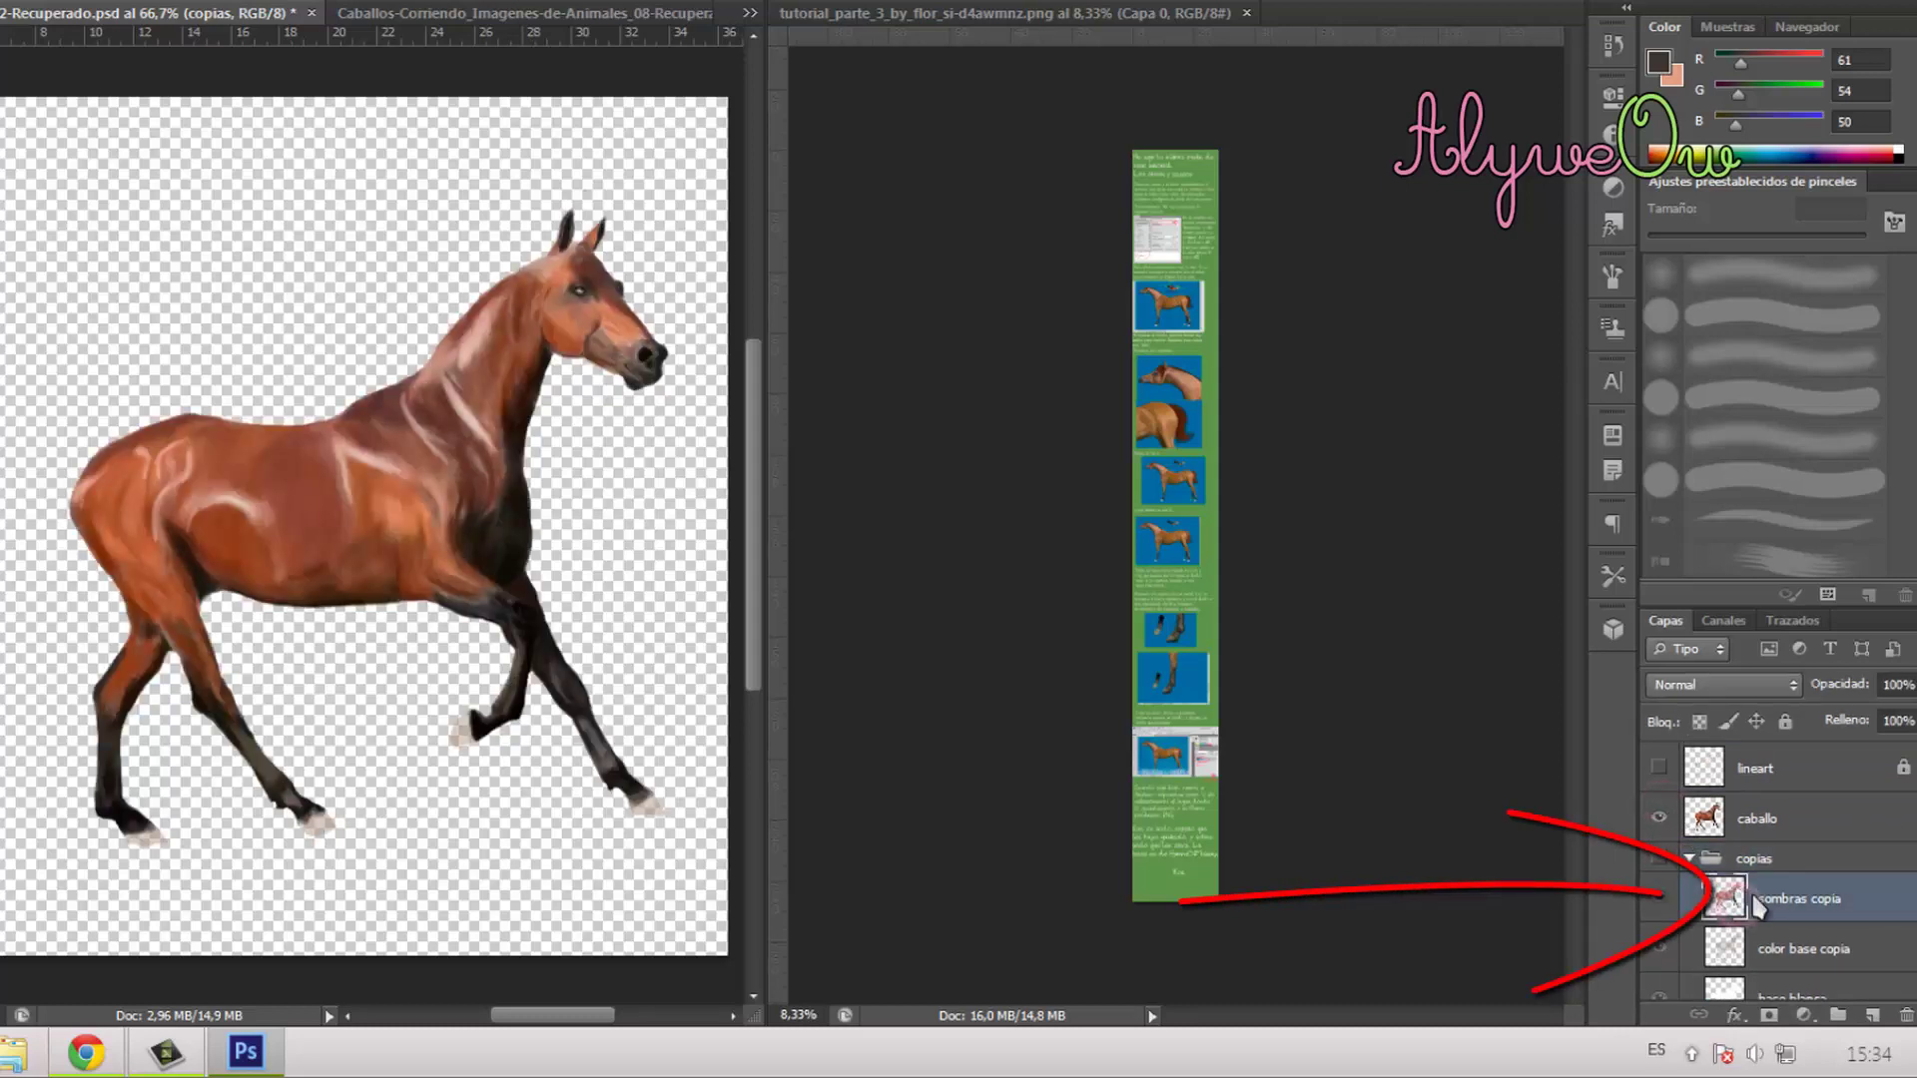
double_click(1724, 899)
left_click(1692, 299)
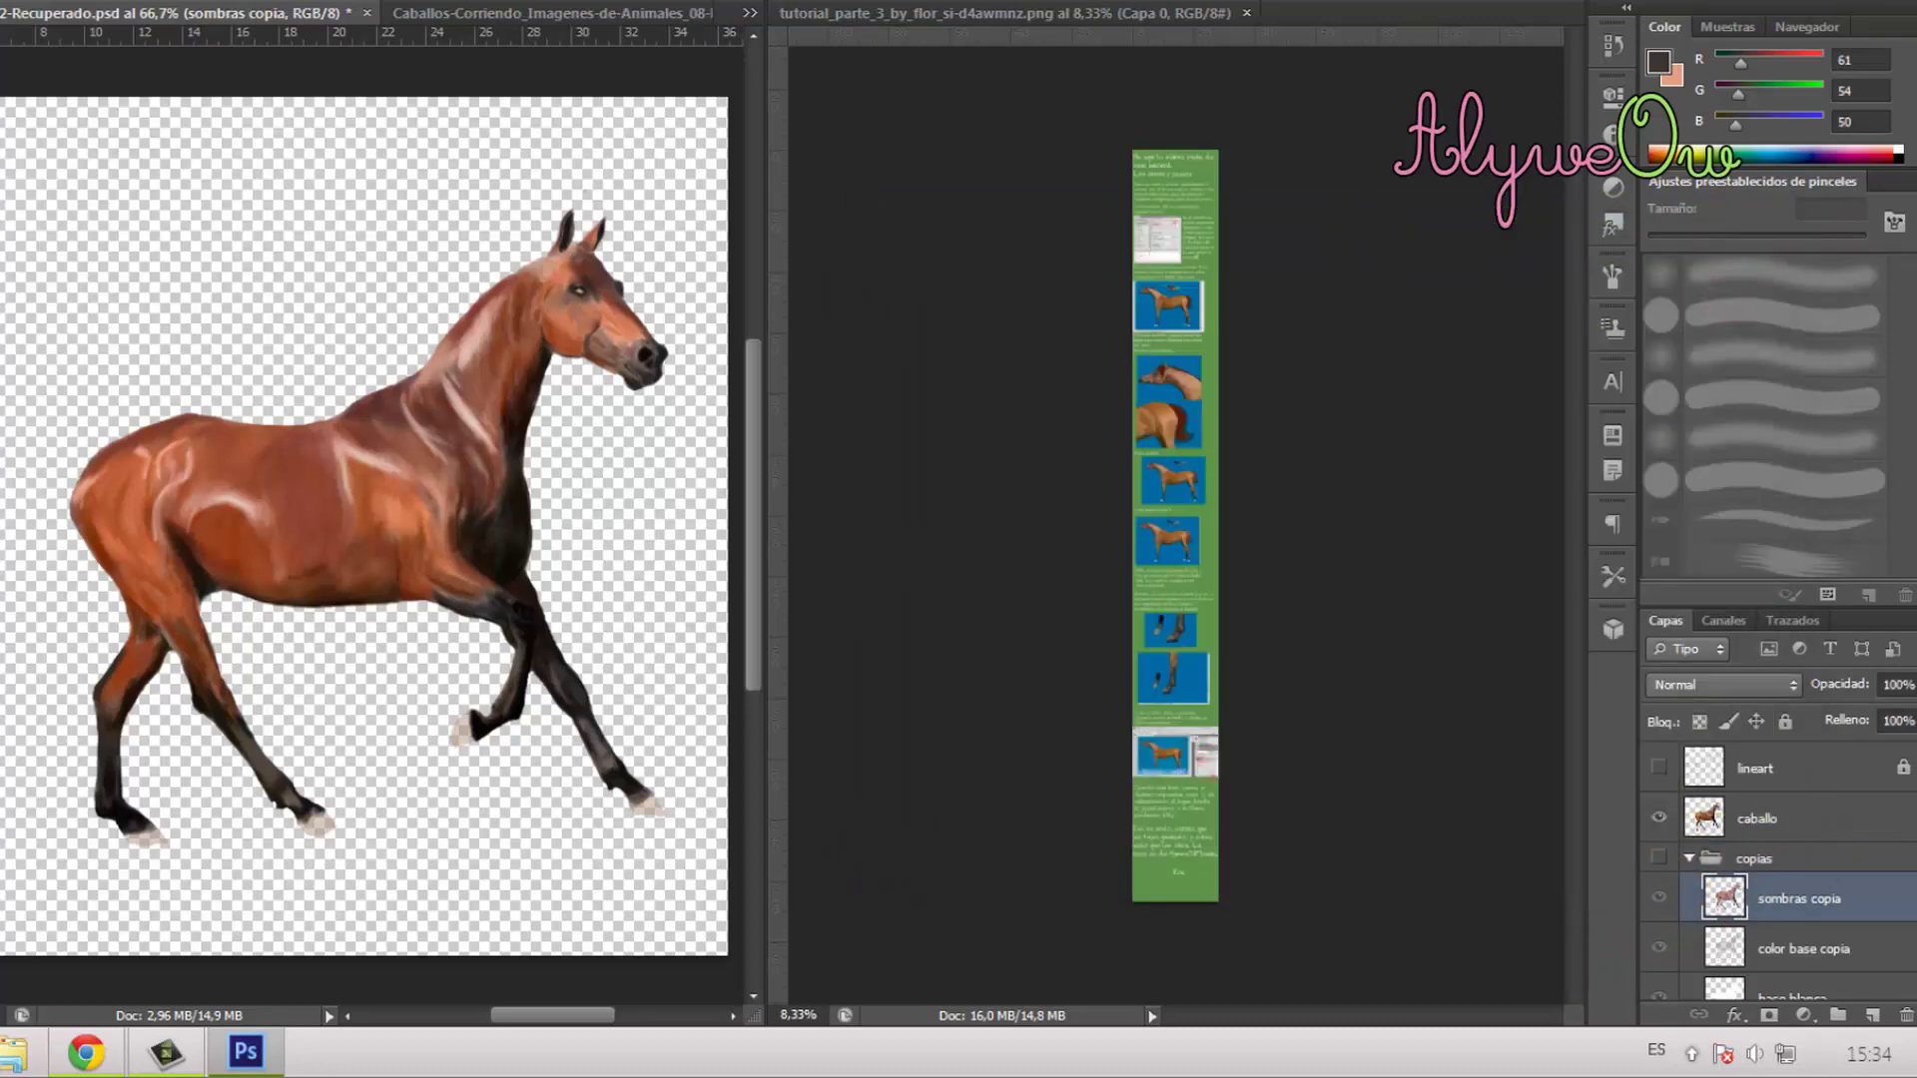
Step: Select the caballo layer and leave the copias group collapsed
scroll(1839, 865, "down", 1)
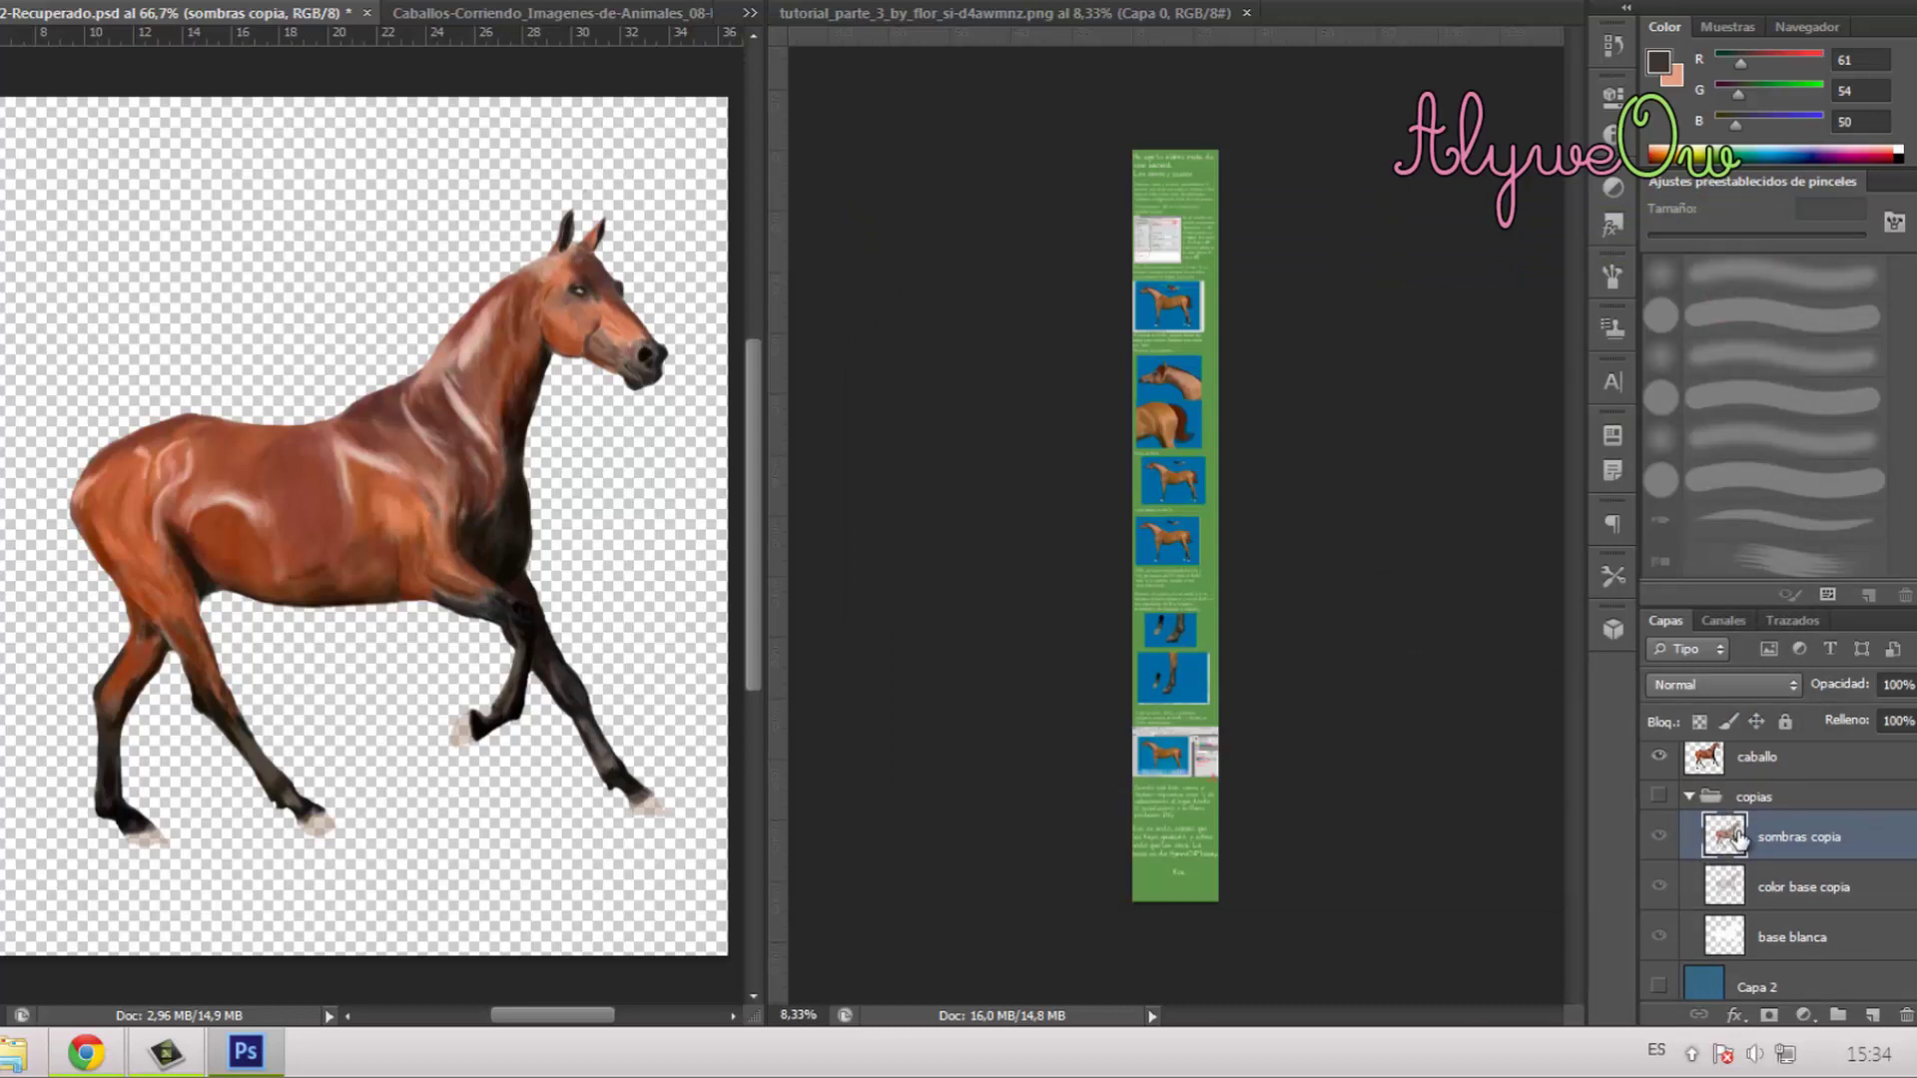
left_click(1694, 798)
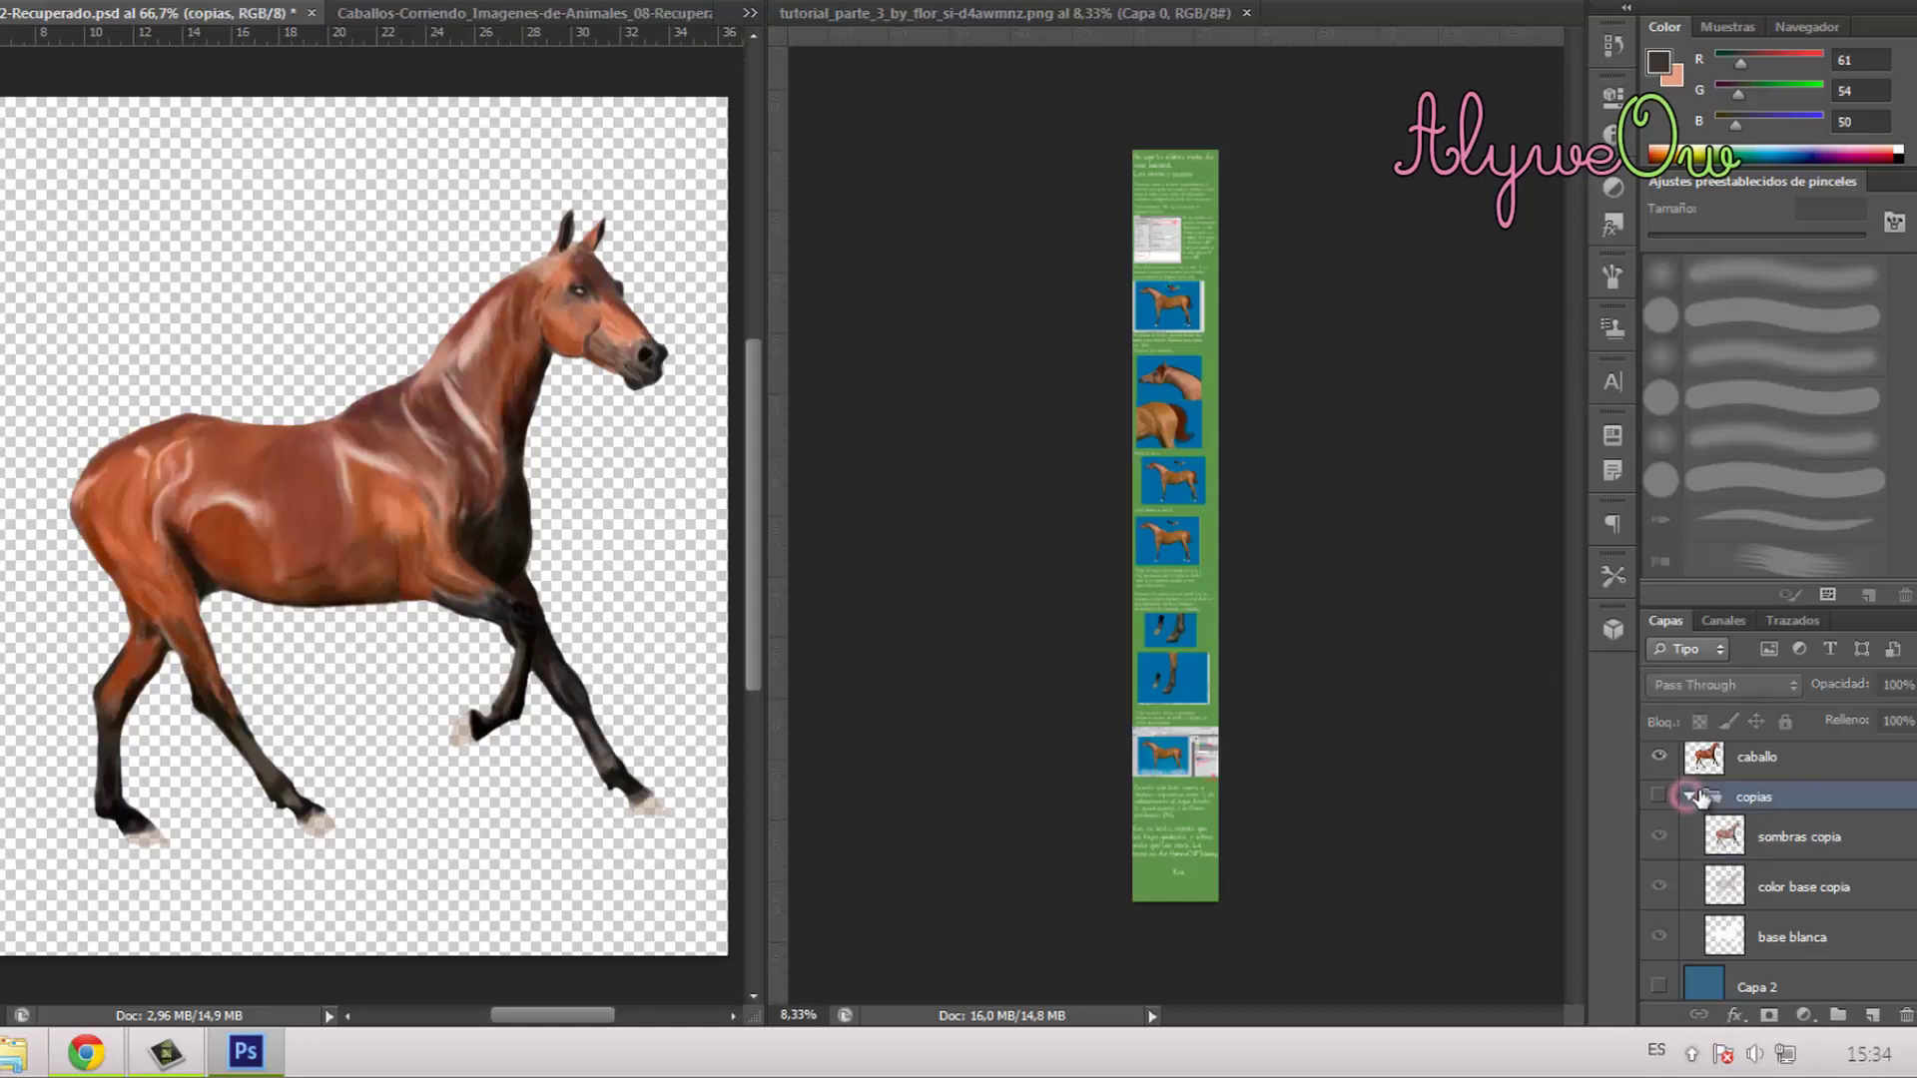
left_click(1687, 799)
left_click(1700, 818)
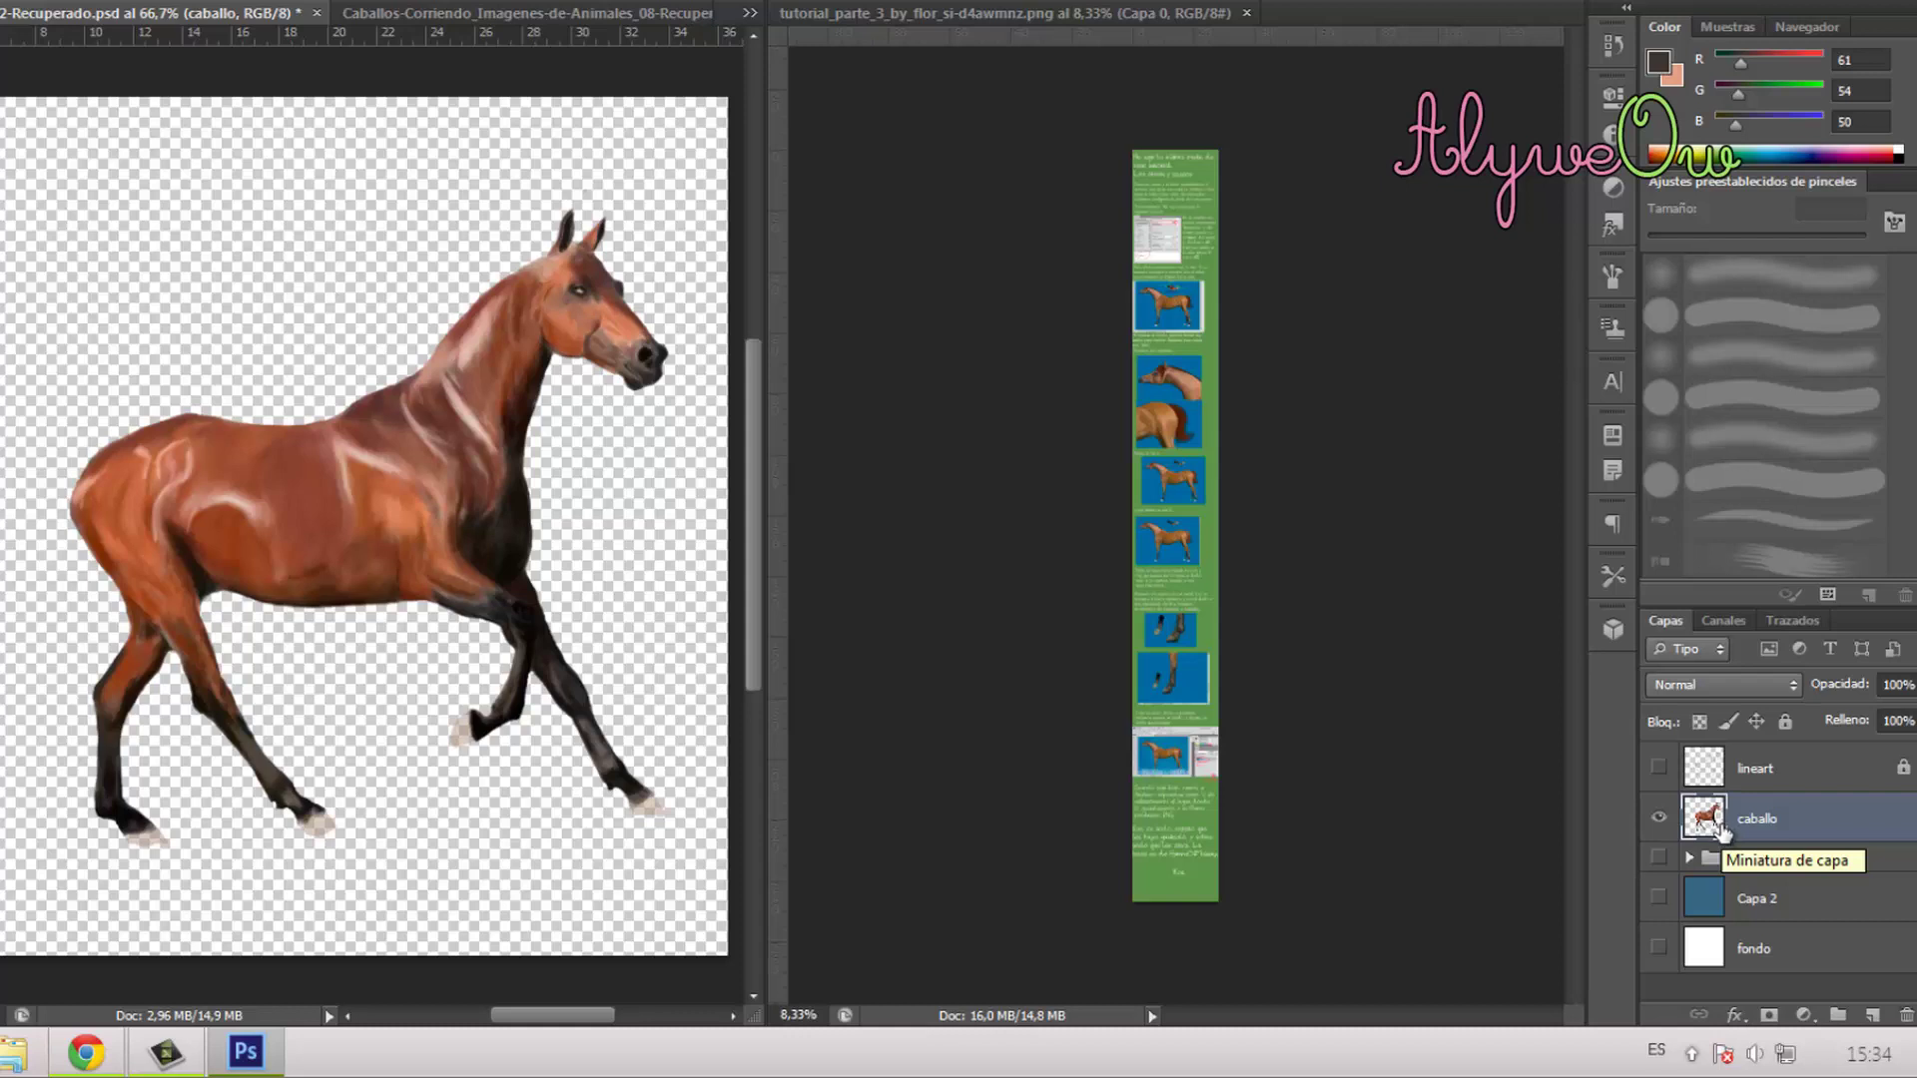
left_click(1690, 857)
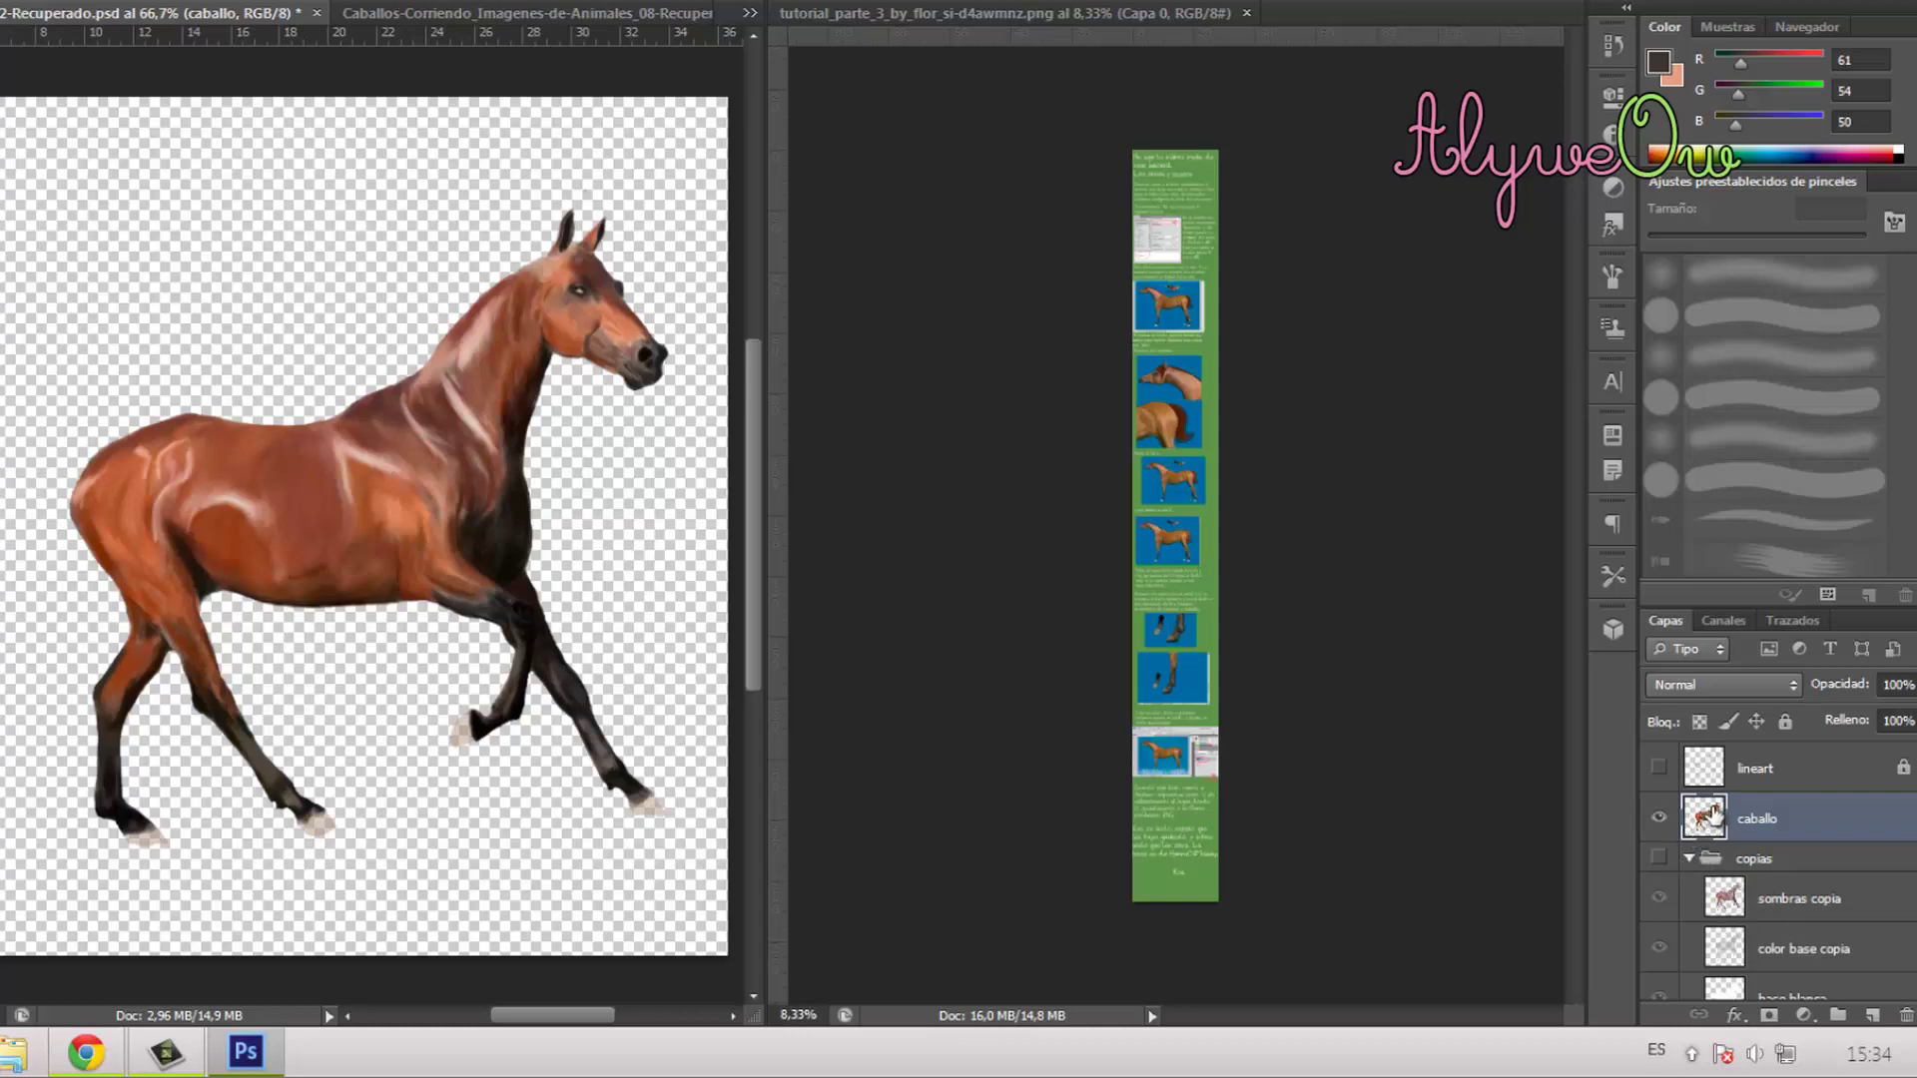
left_click(1690, 858)
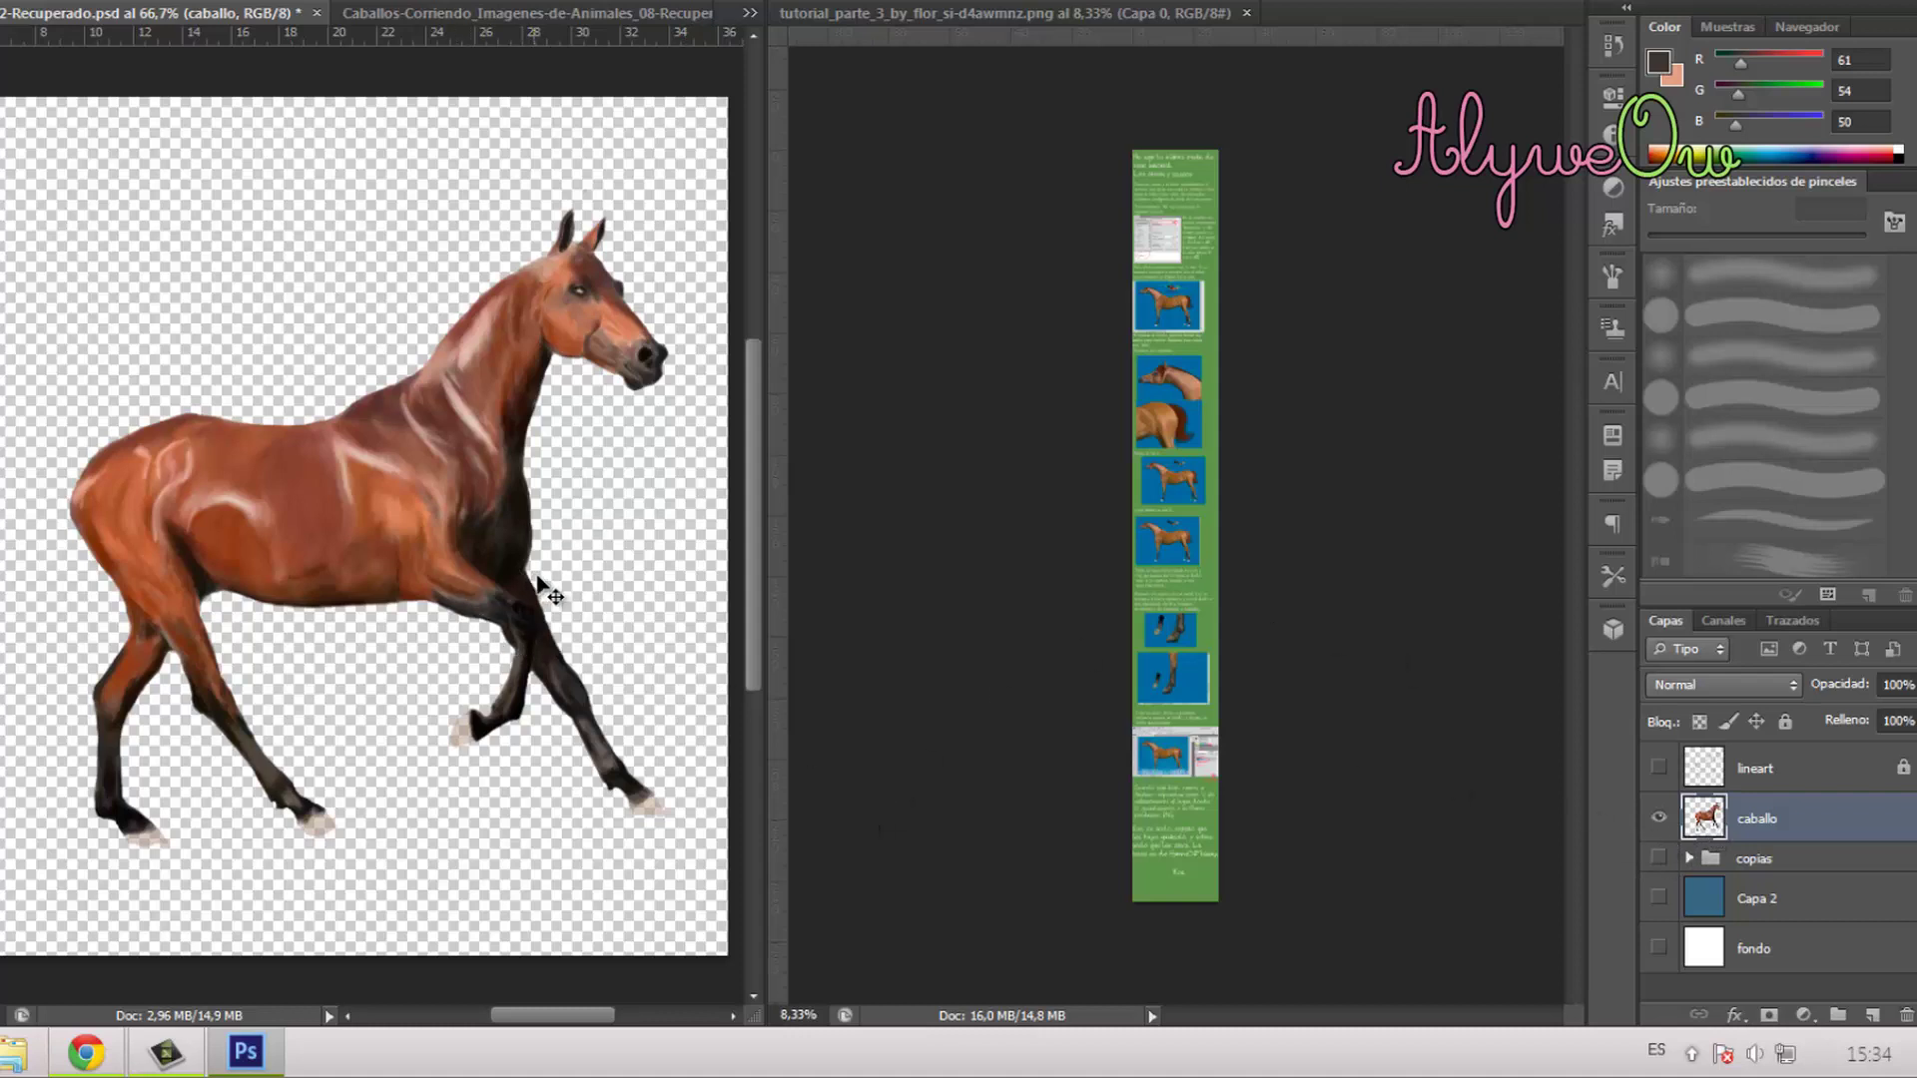
Step: Enlarge the opening section of the tutorial_parte_3 reference image and read its brush instructions for manes and hooves
left_click(1217, 449)
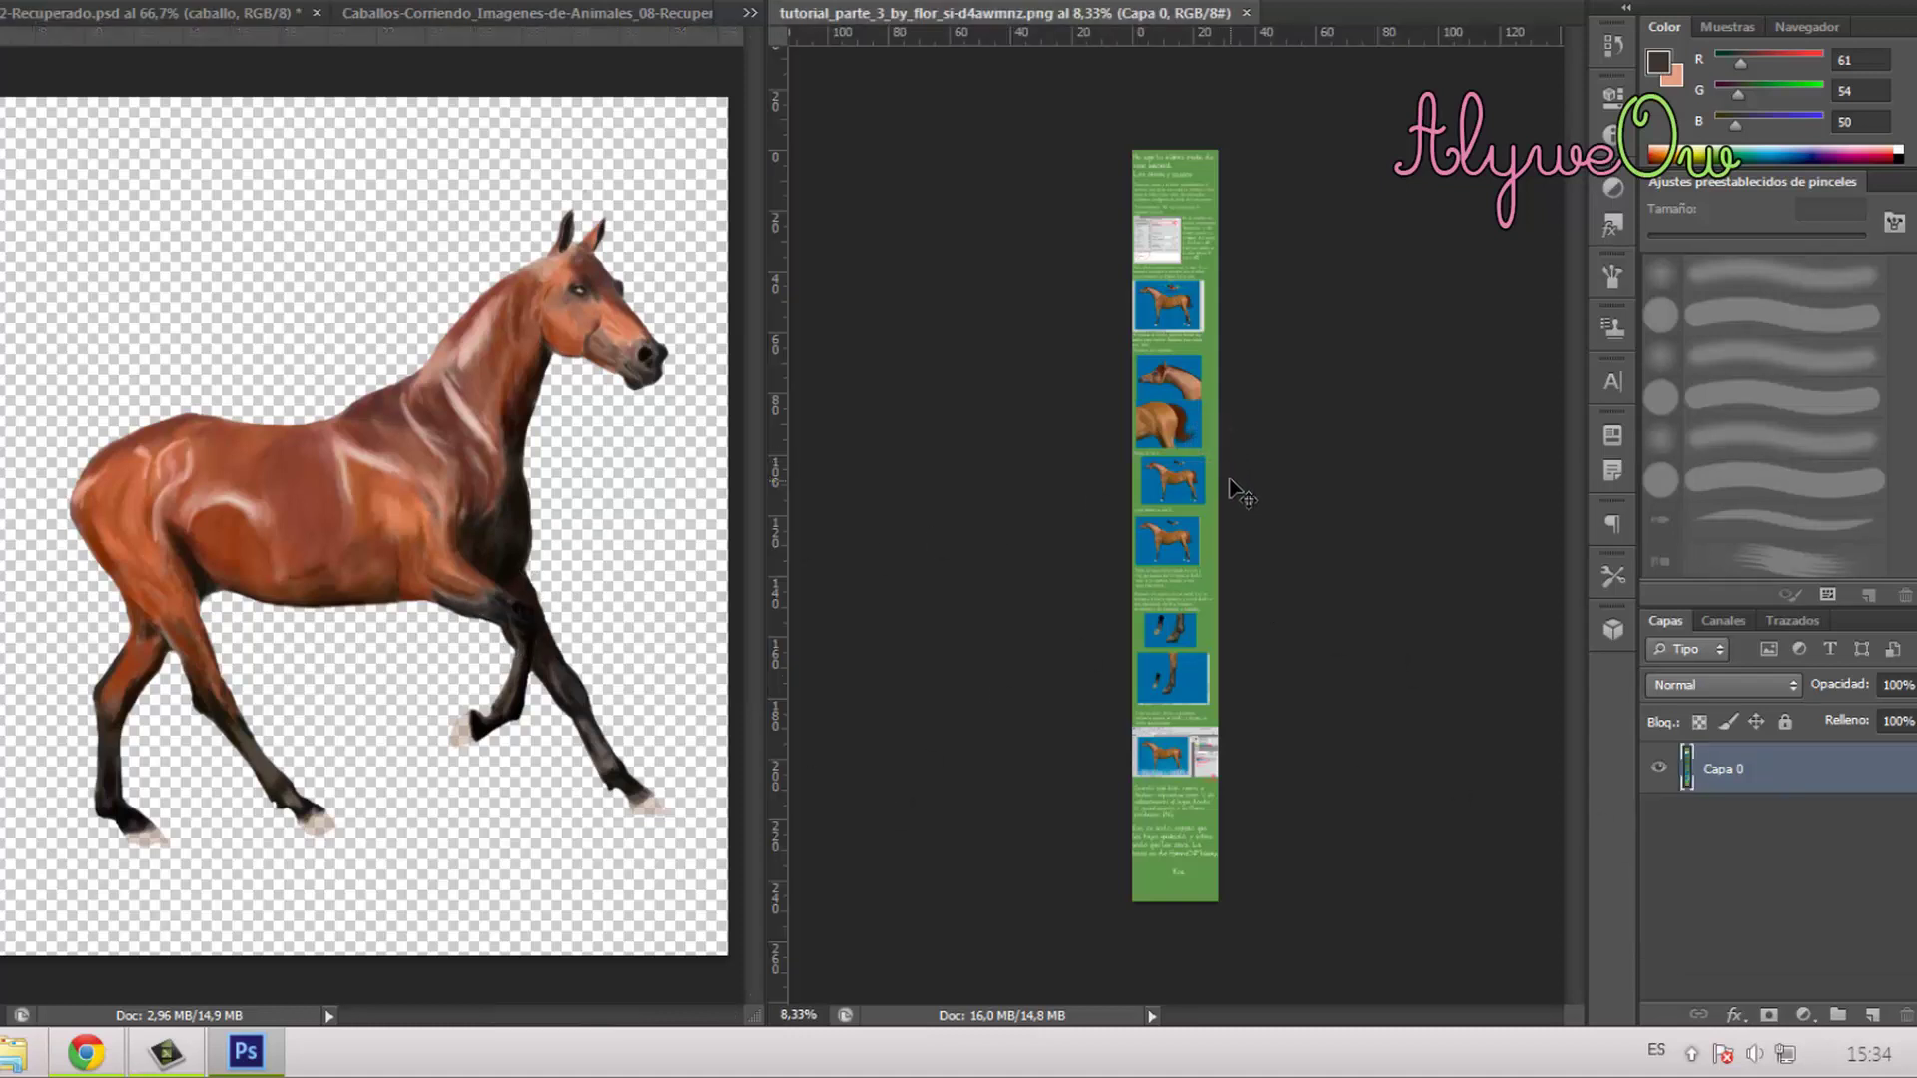
key("ctrl+plus")
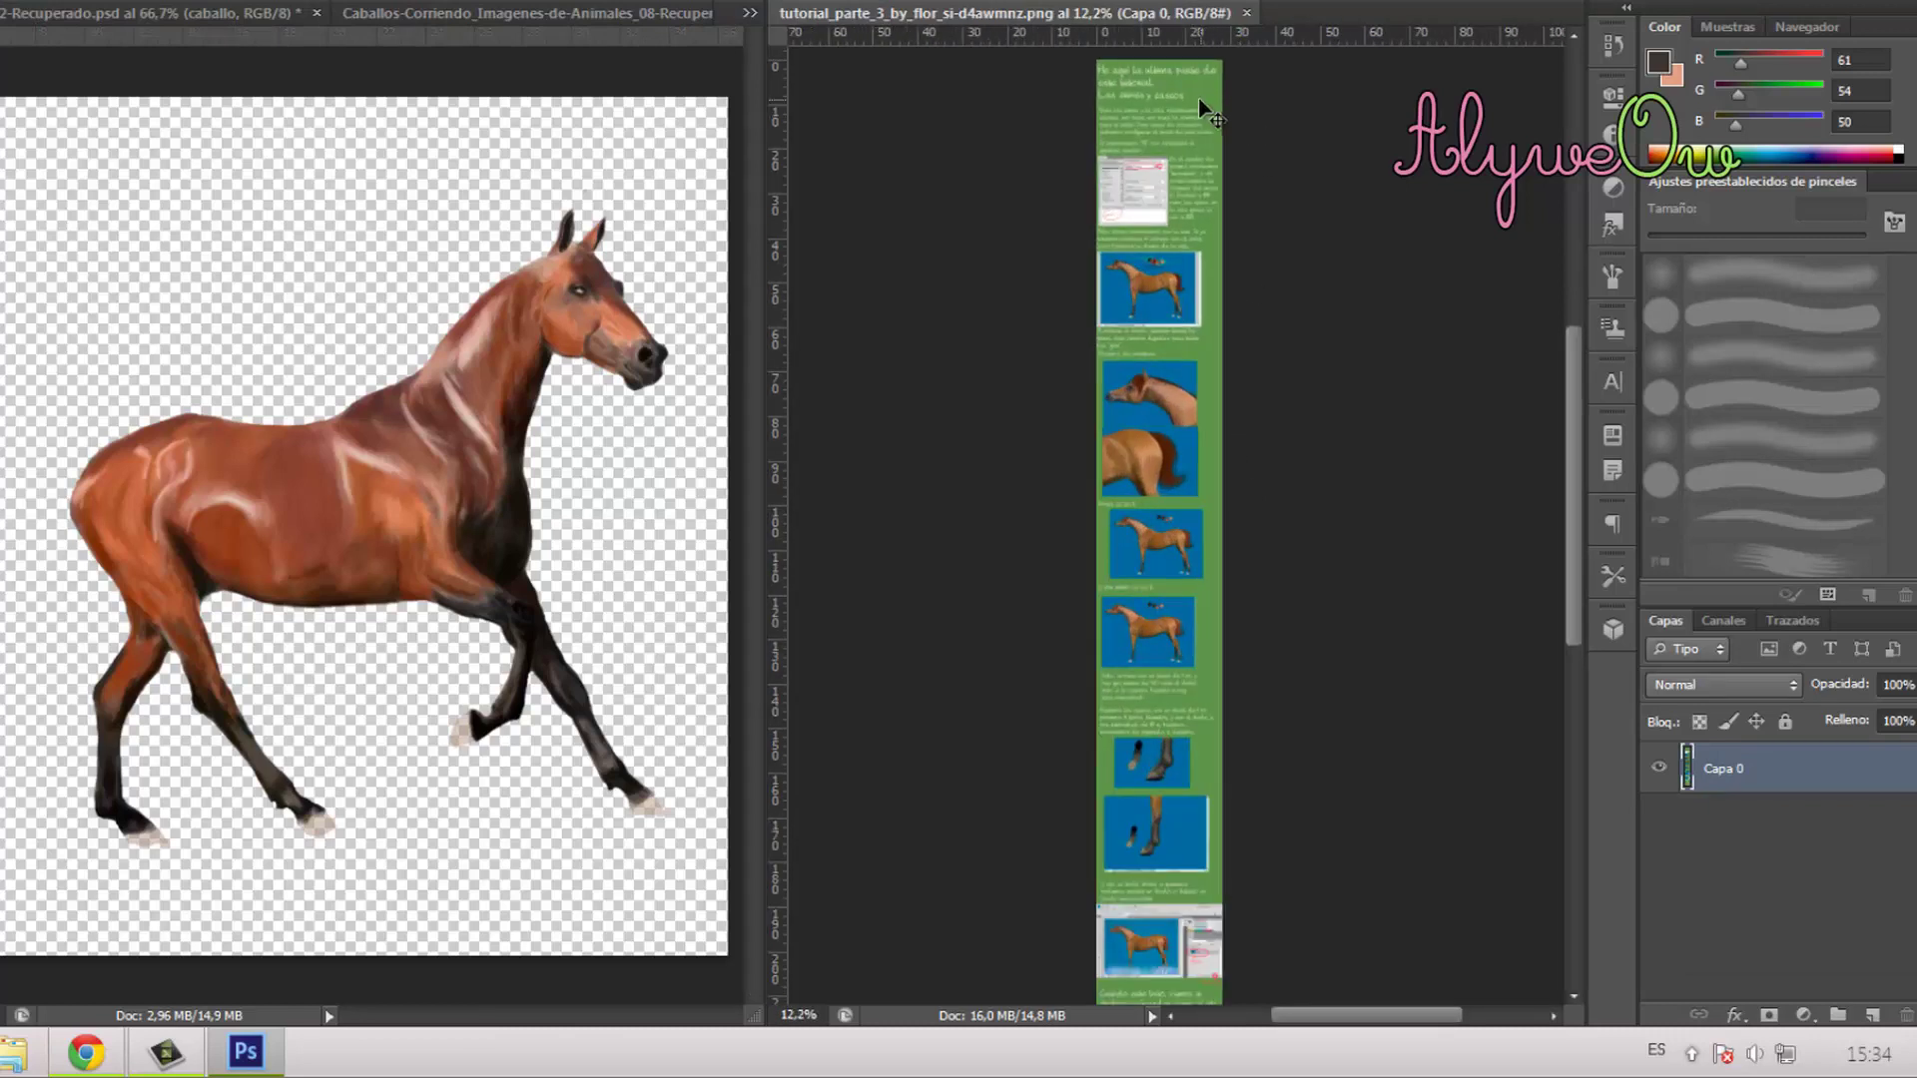
scroll(1197, 98, "up", 5)
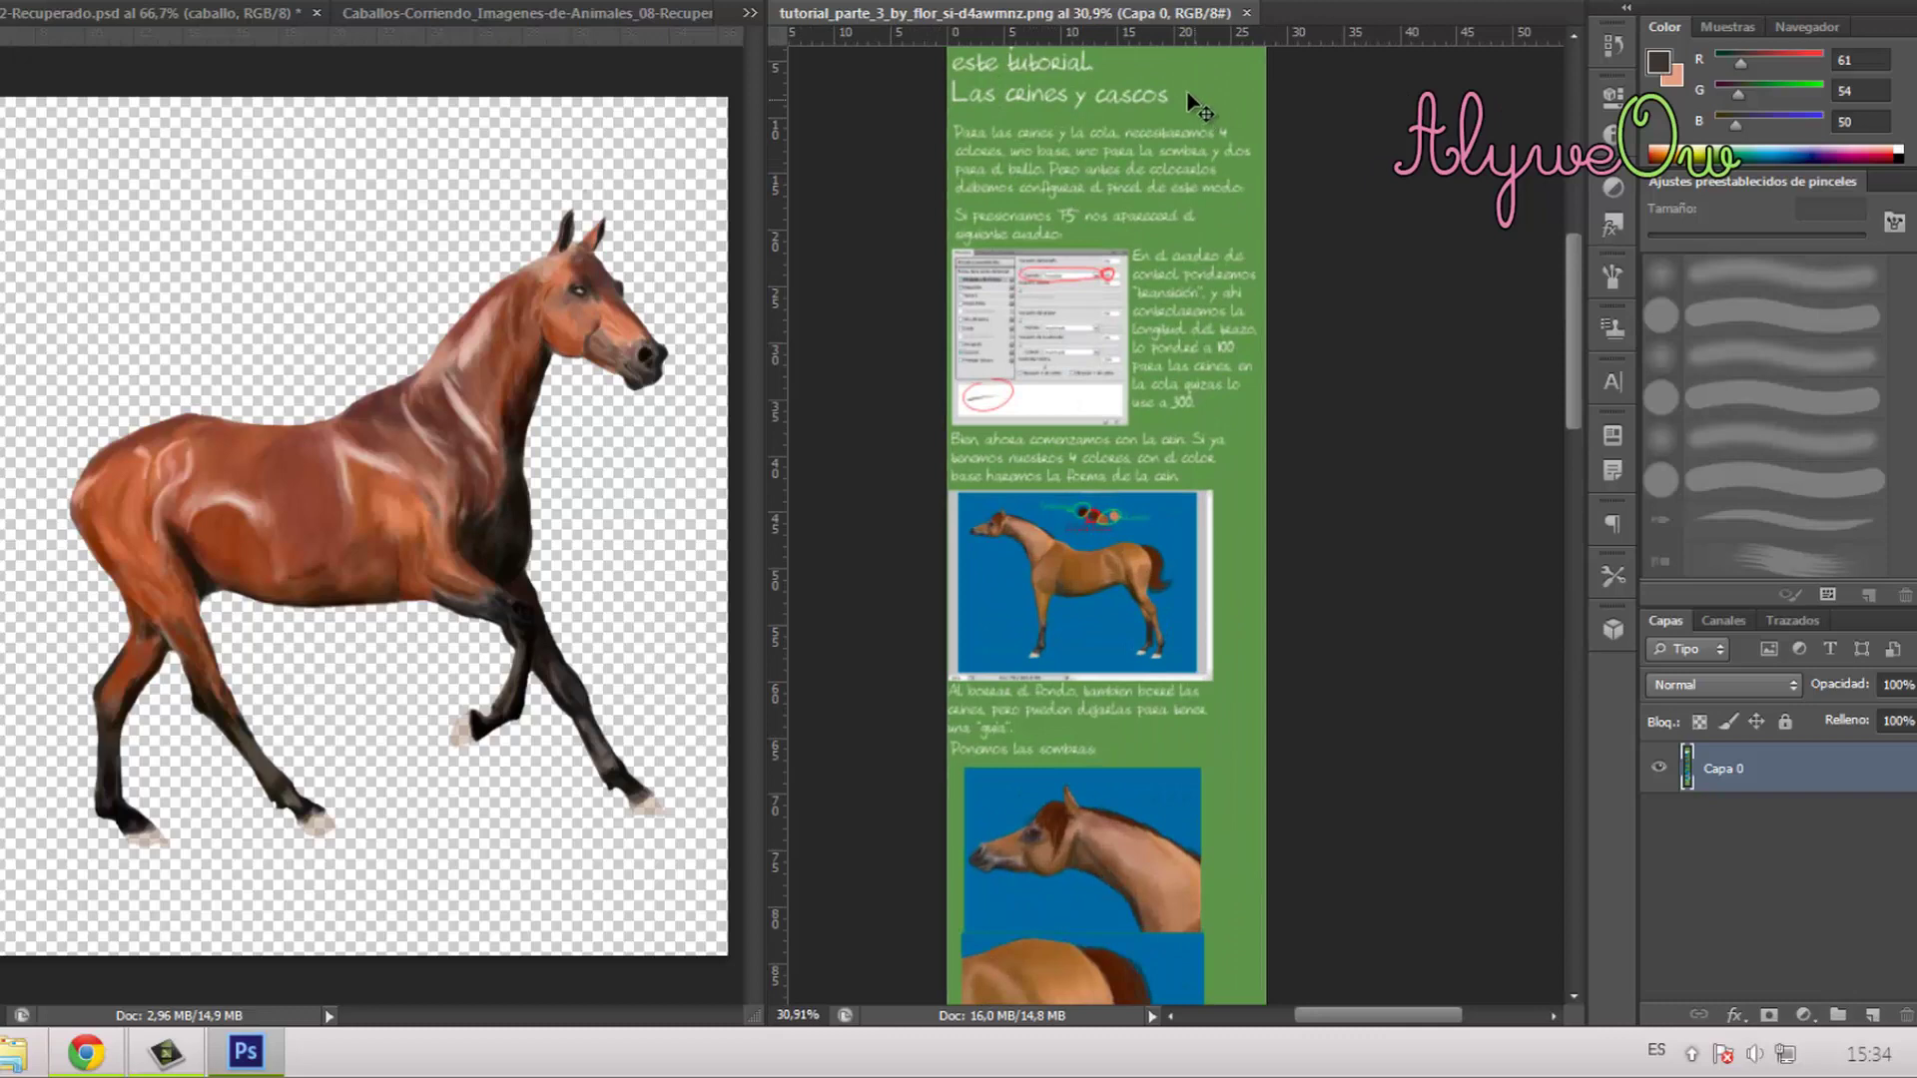
scroll(1196, 97, "up", 2)
scroll(1118, 266, "up", 2)
scroll(1118, 266, "up", 2)
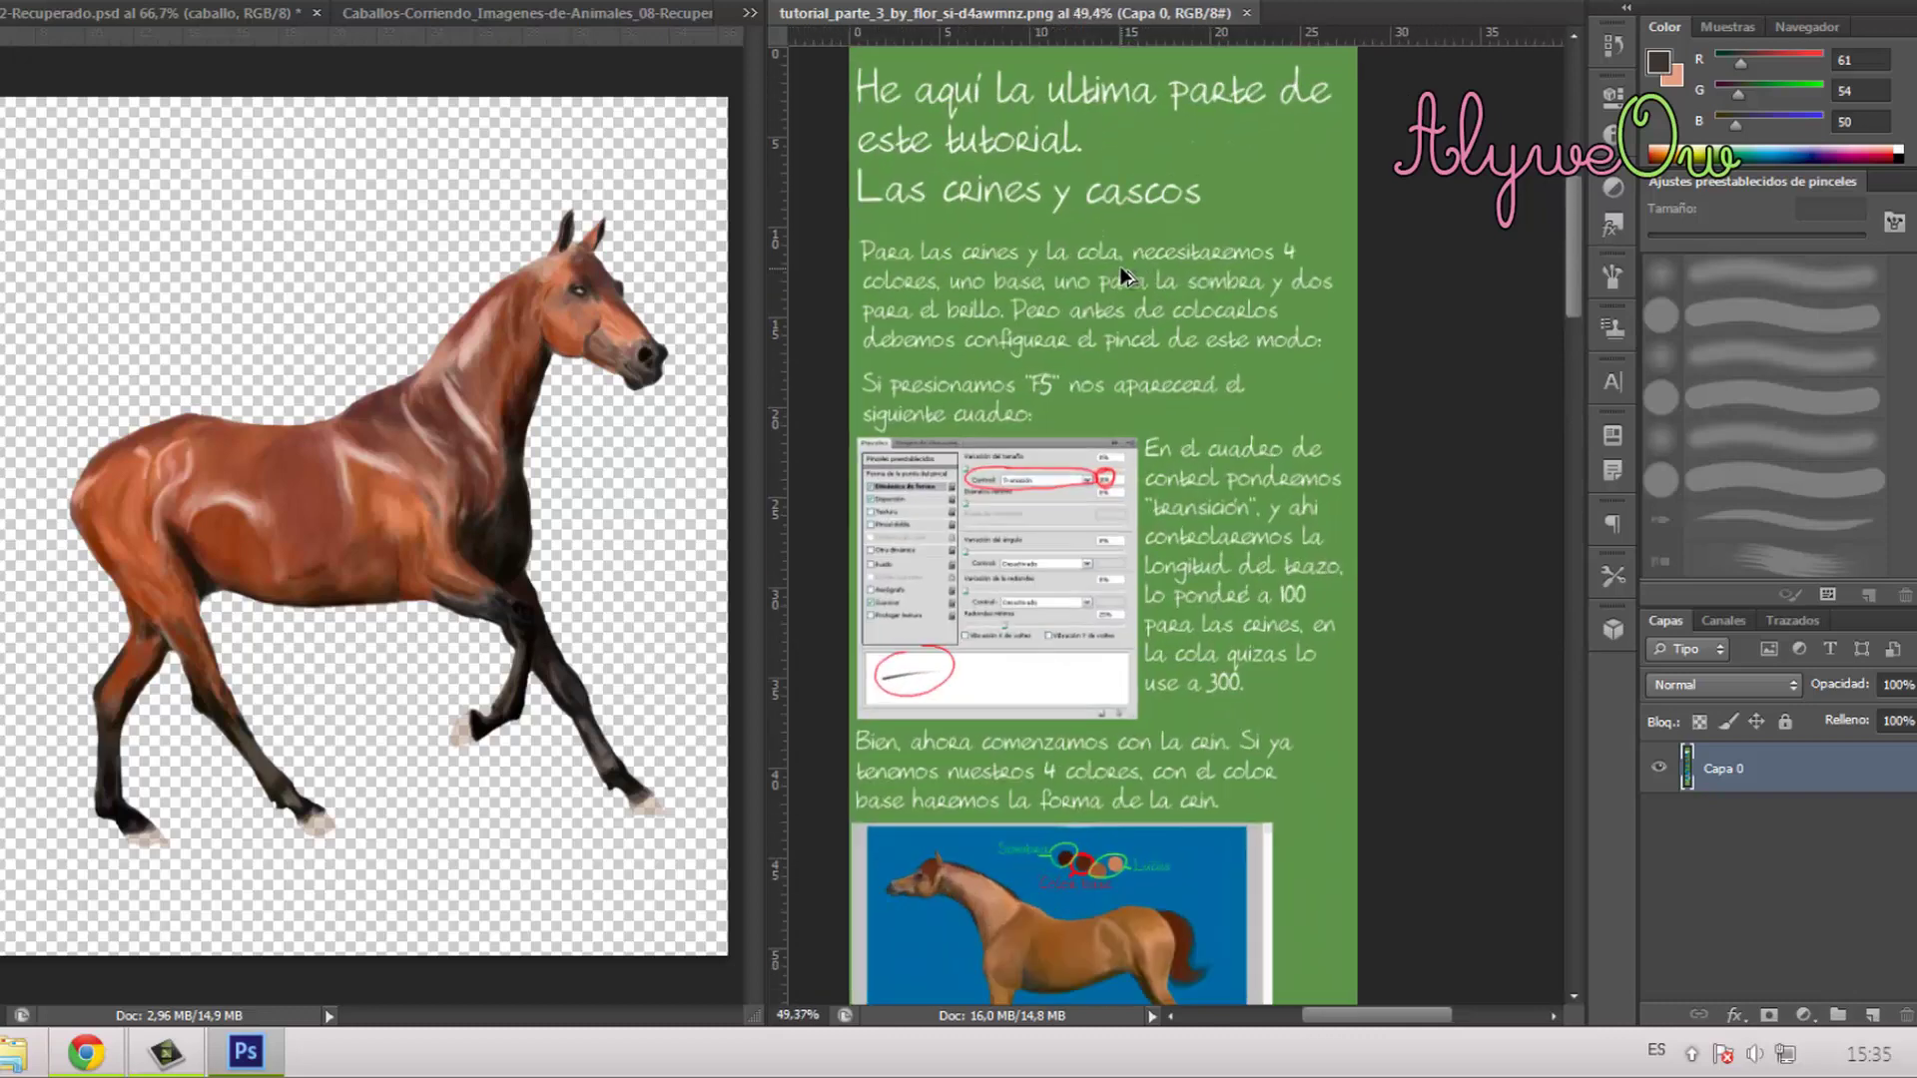
left_click_drag(1403, 1021, 1388, 1019)
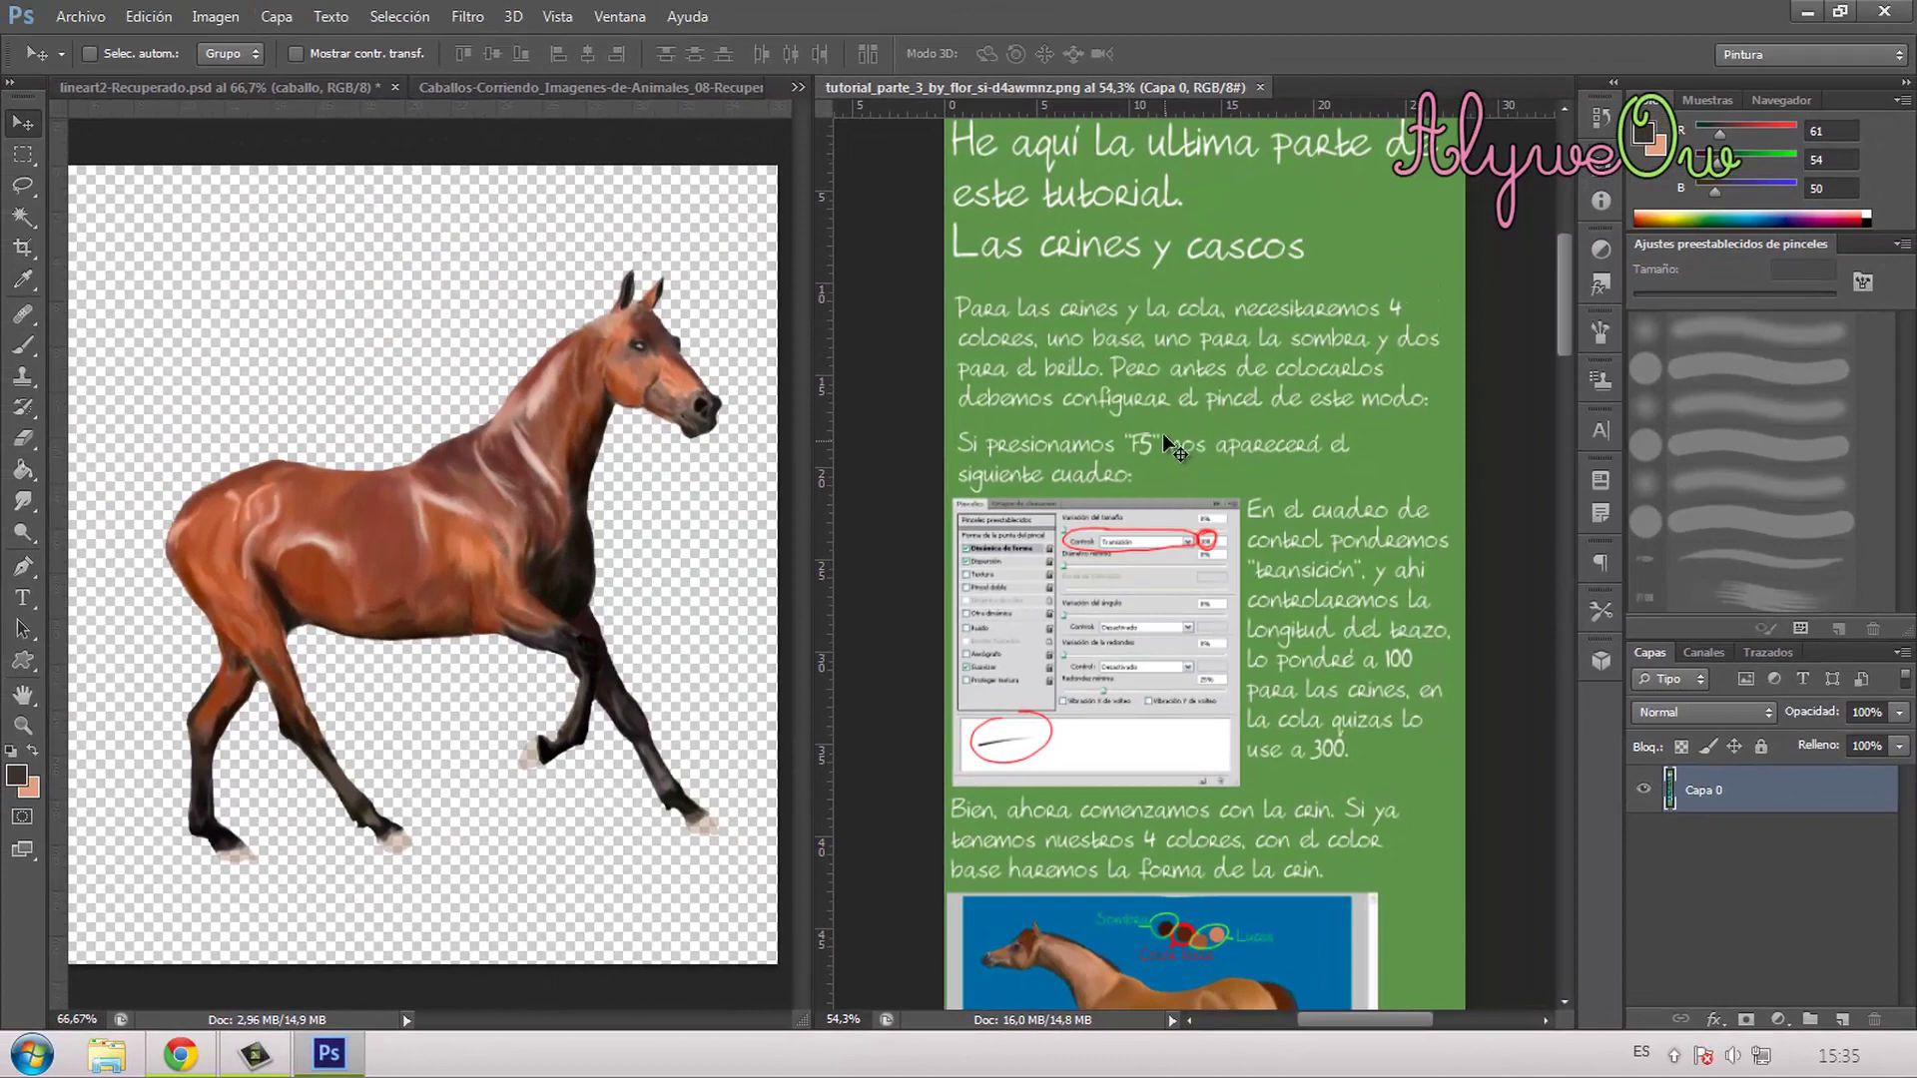
Step: Select the Brush tool and display its Dinámica de forma settings, comparing the stroke with that option off and on
key("F5")
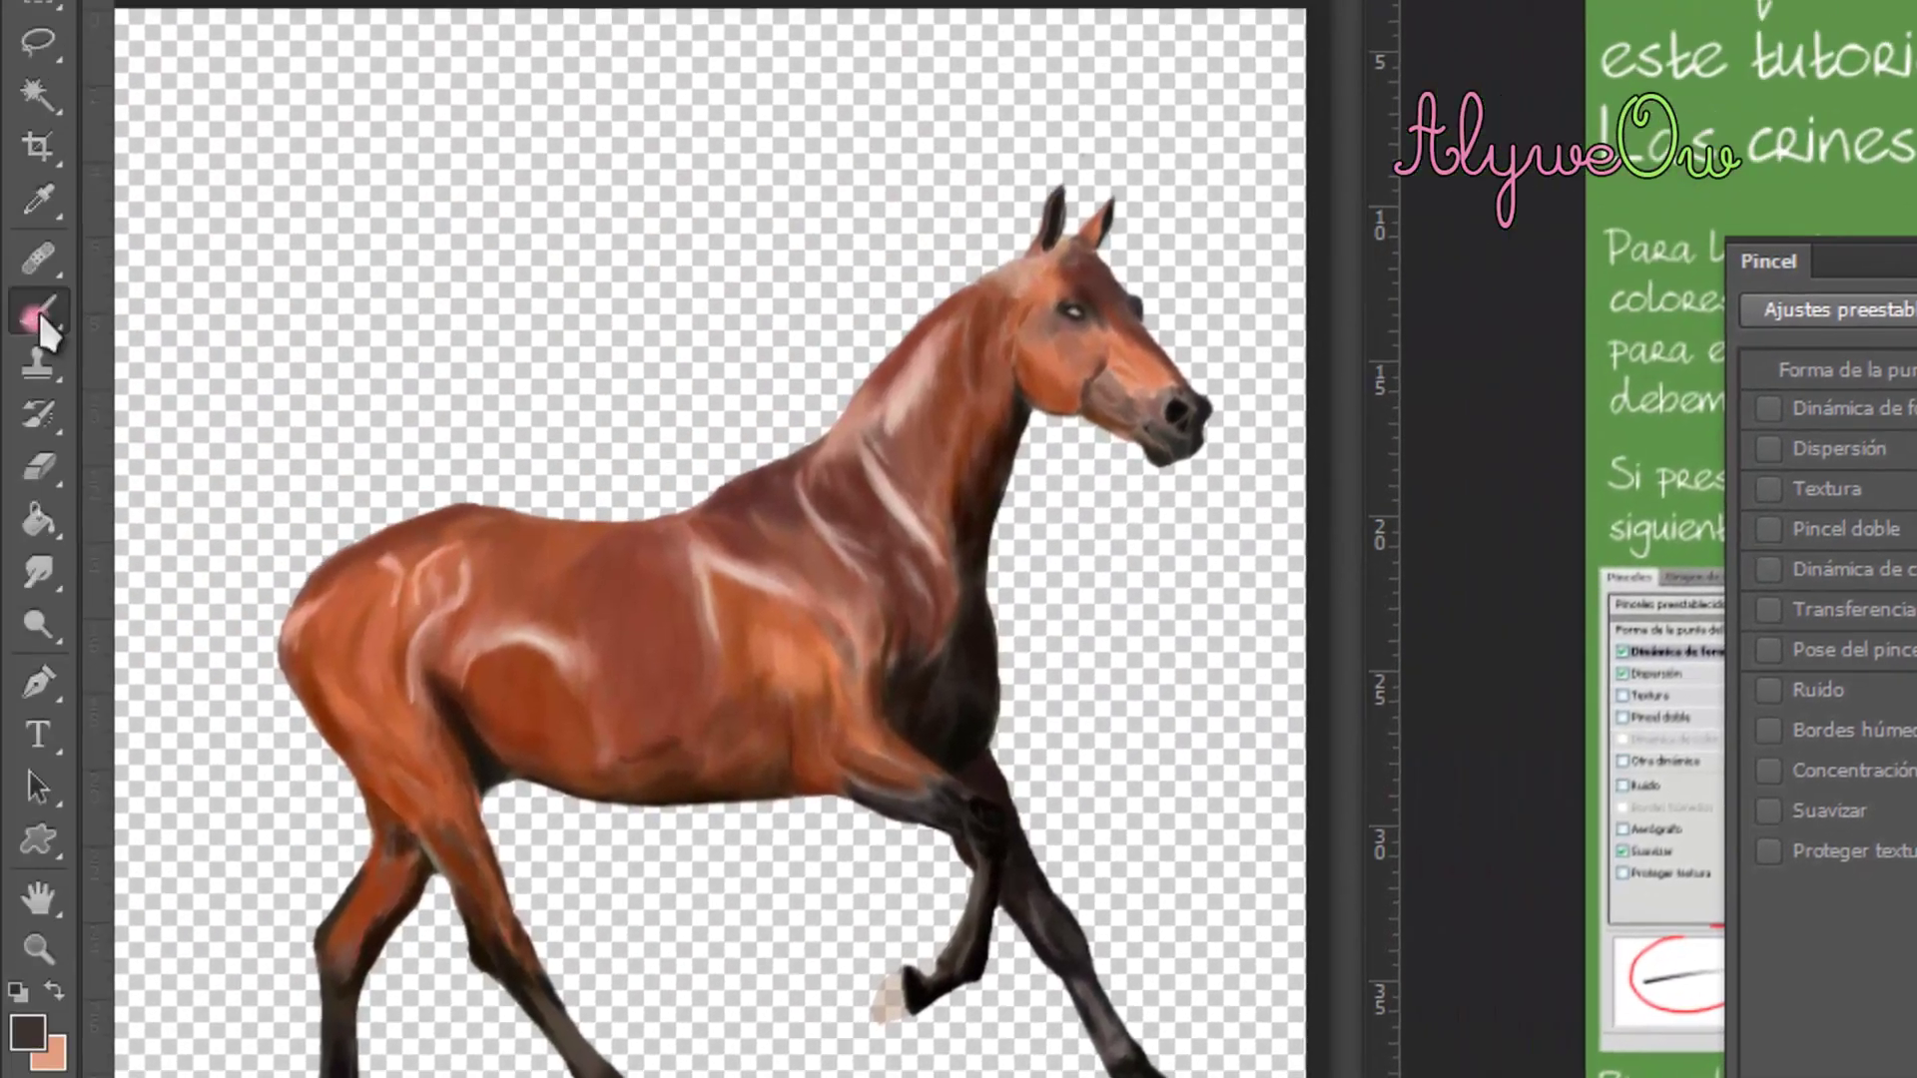
left_click(36, 312)
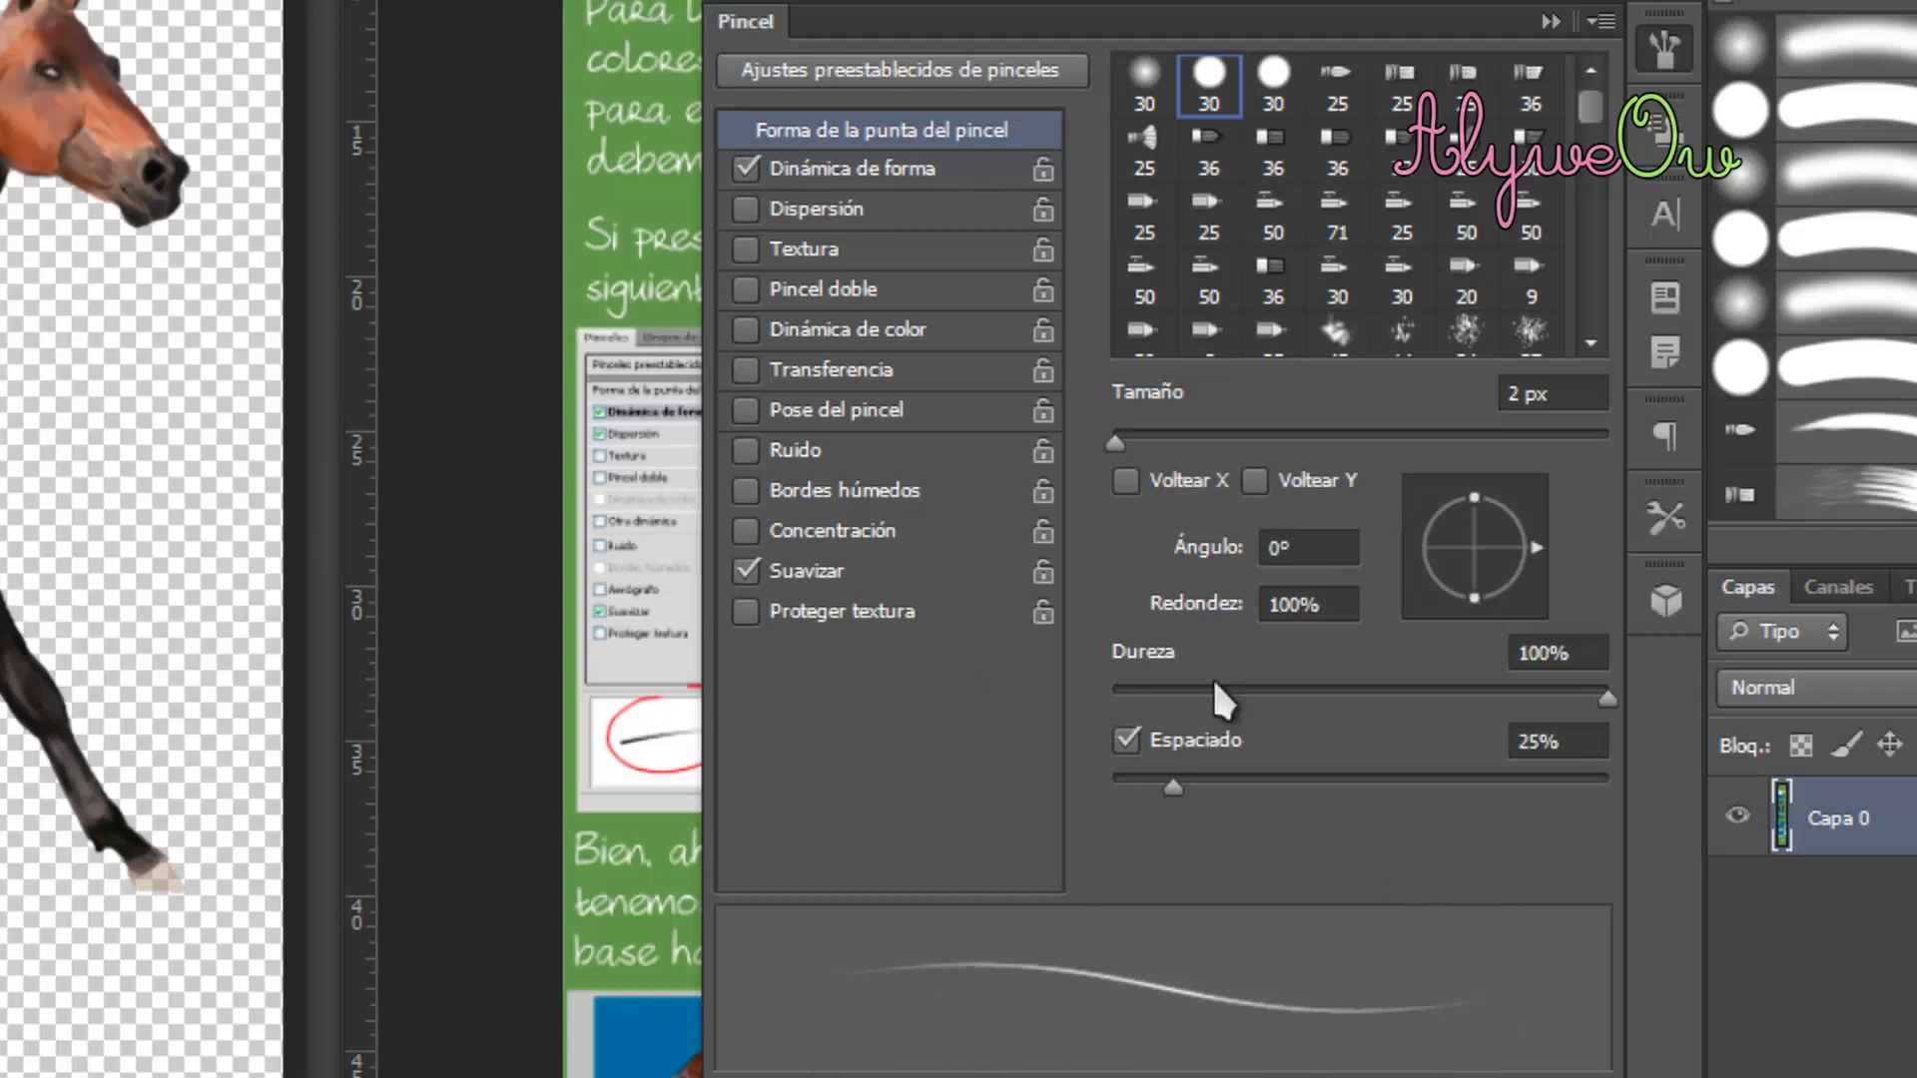
left_click(748, 164)
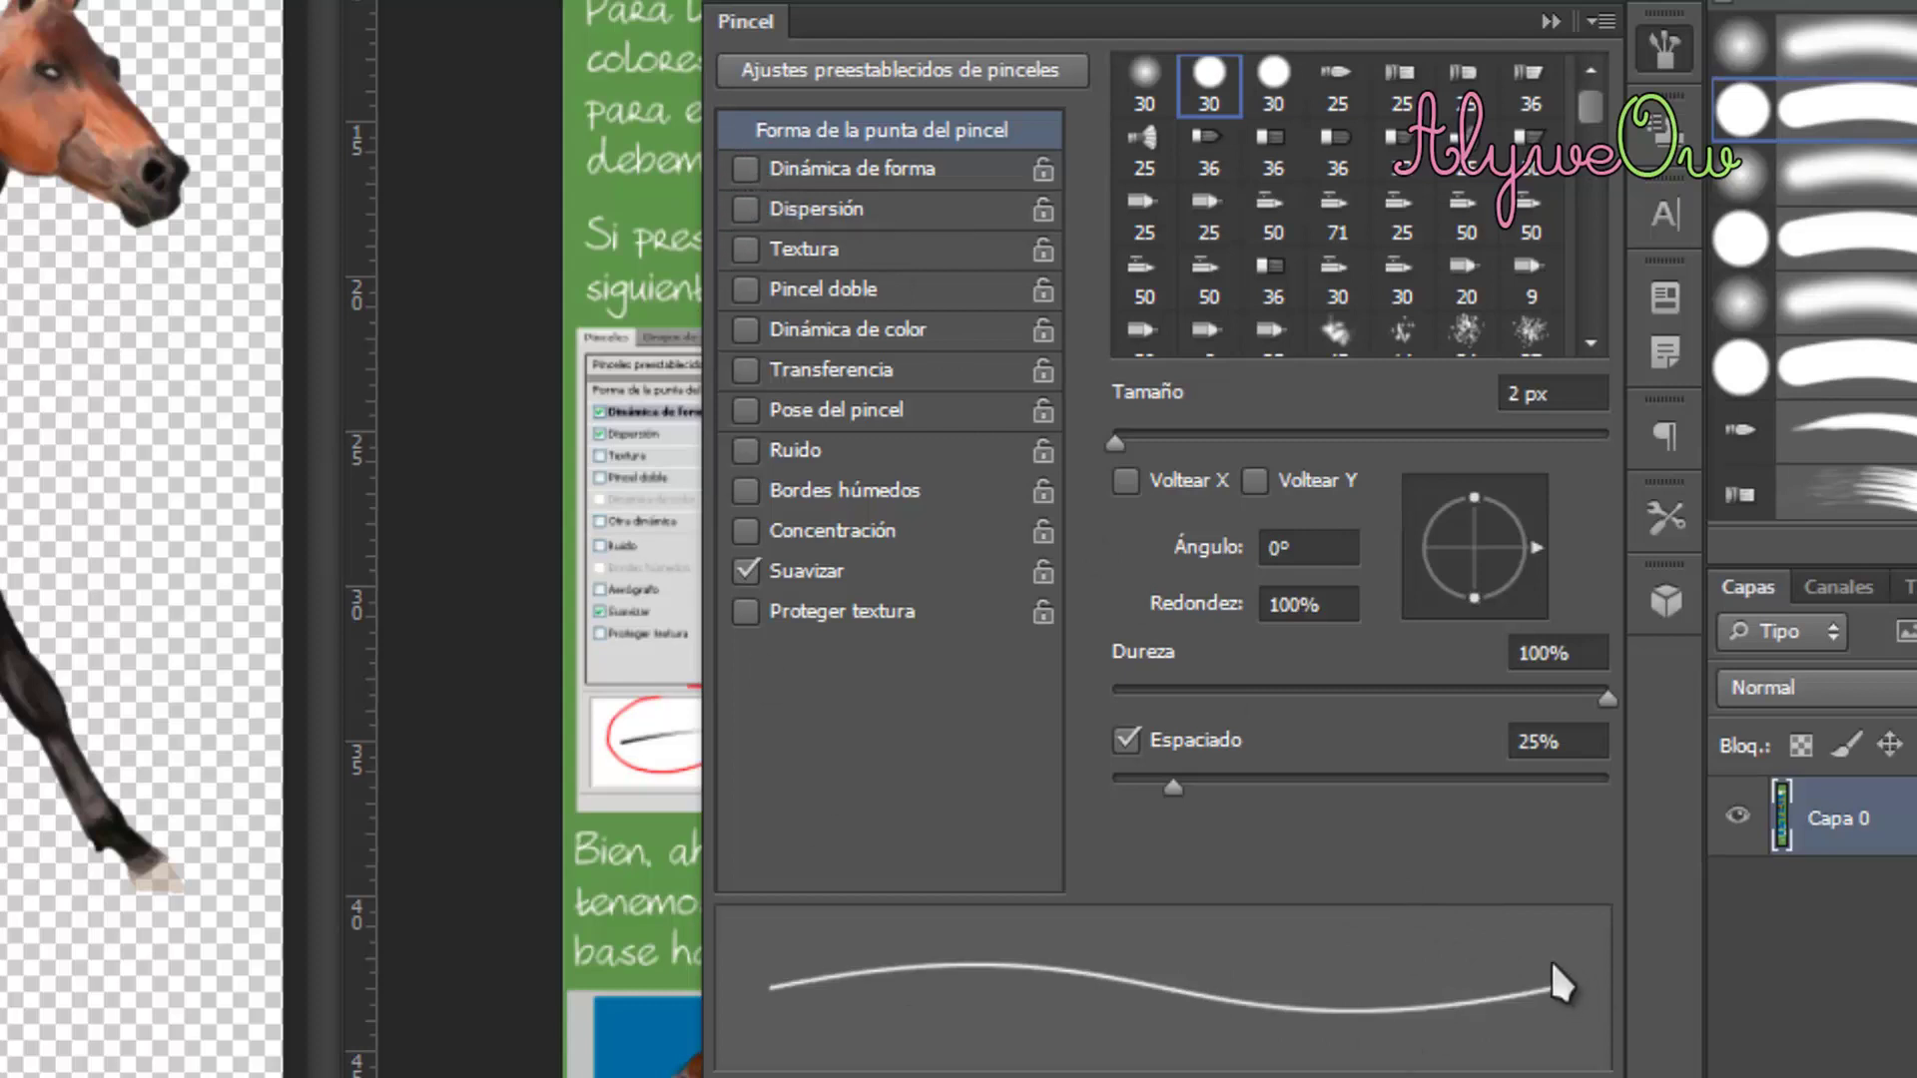
left_click(743, 166)
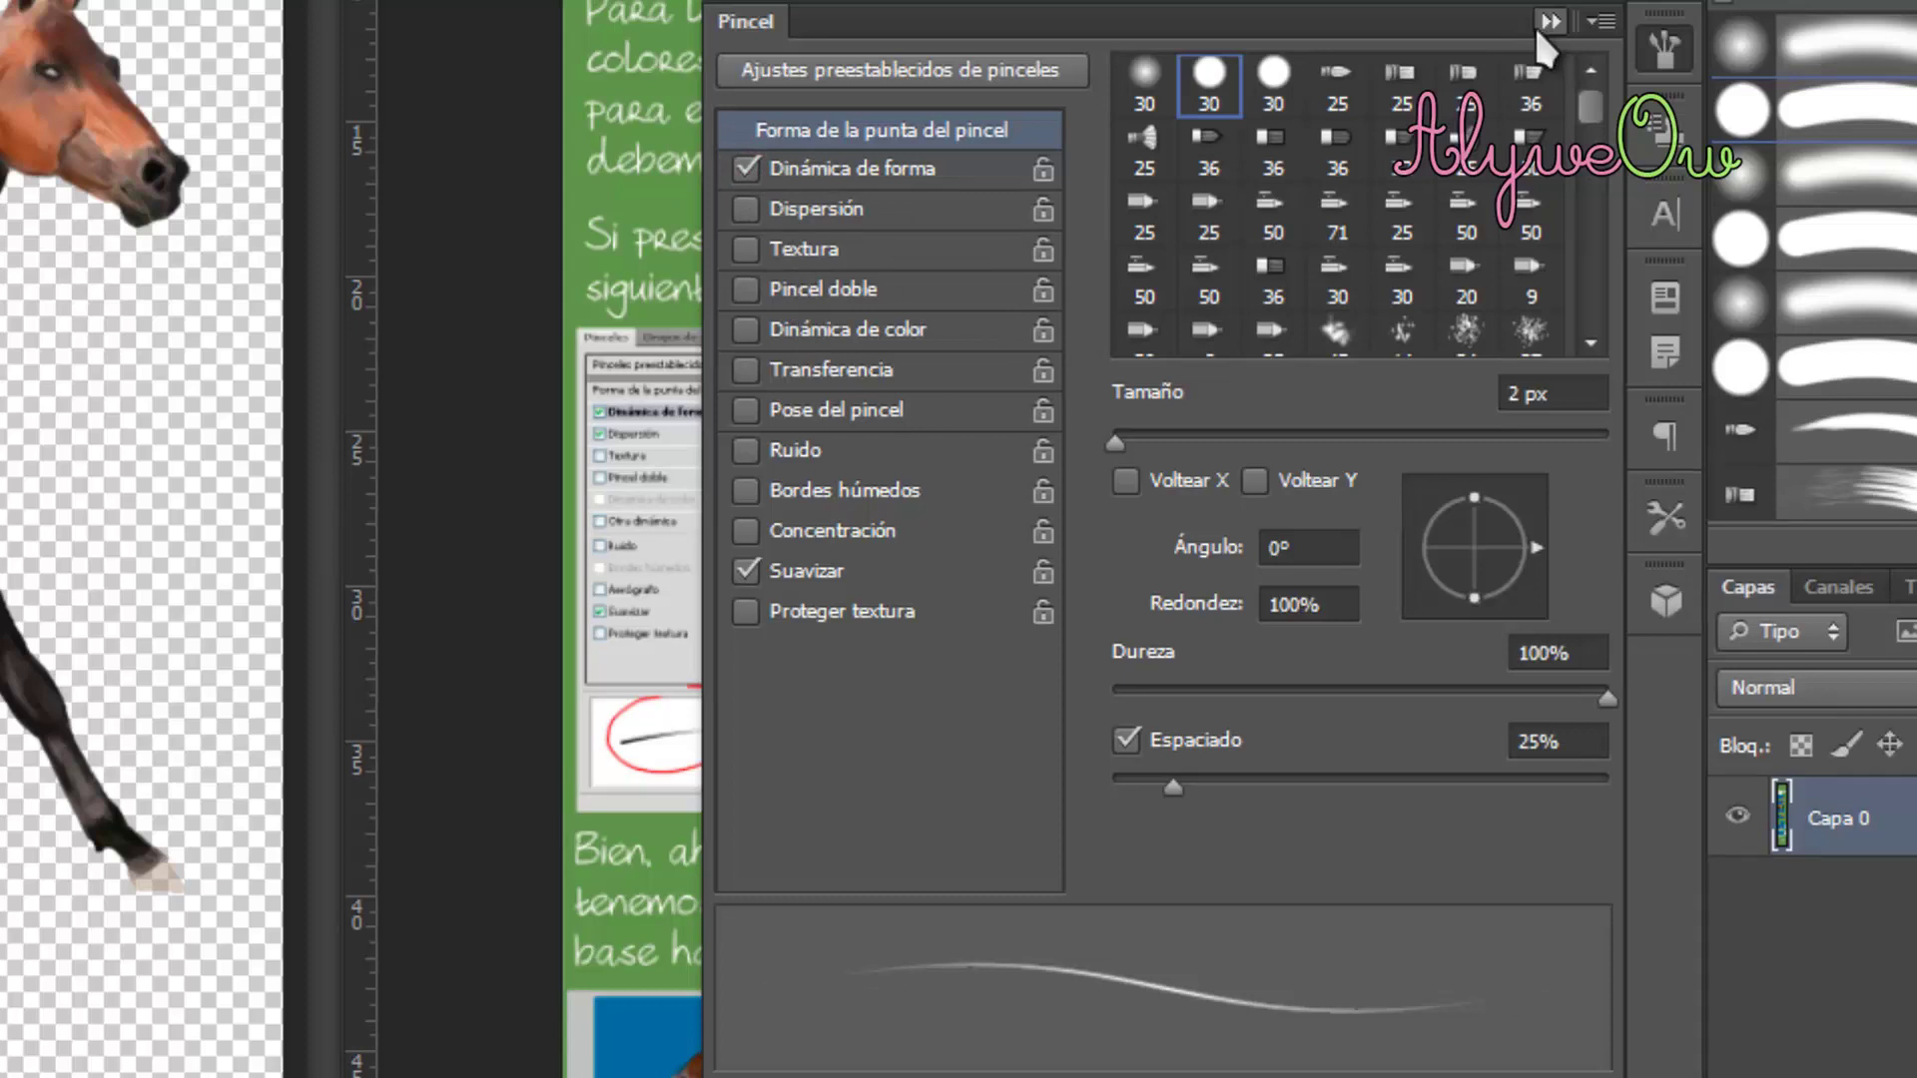
left_click(887, 175)
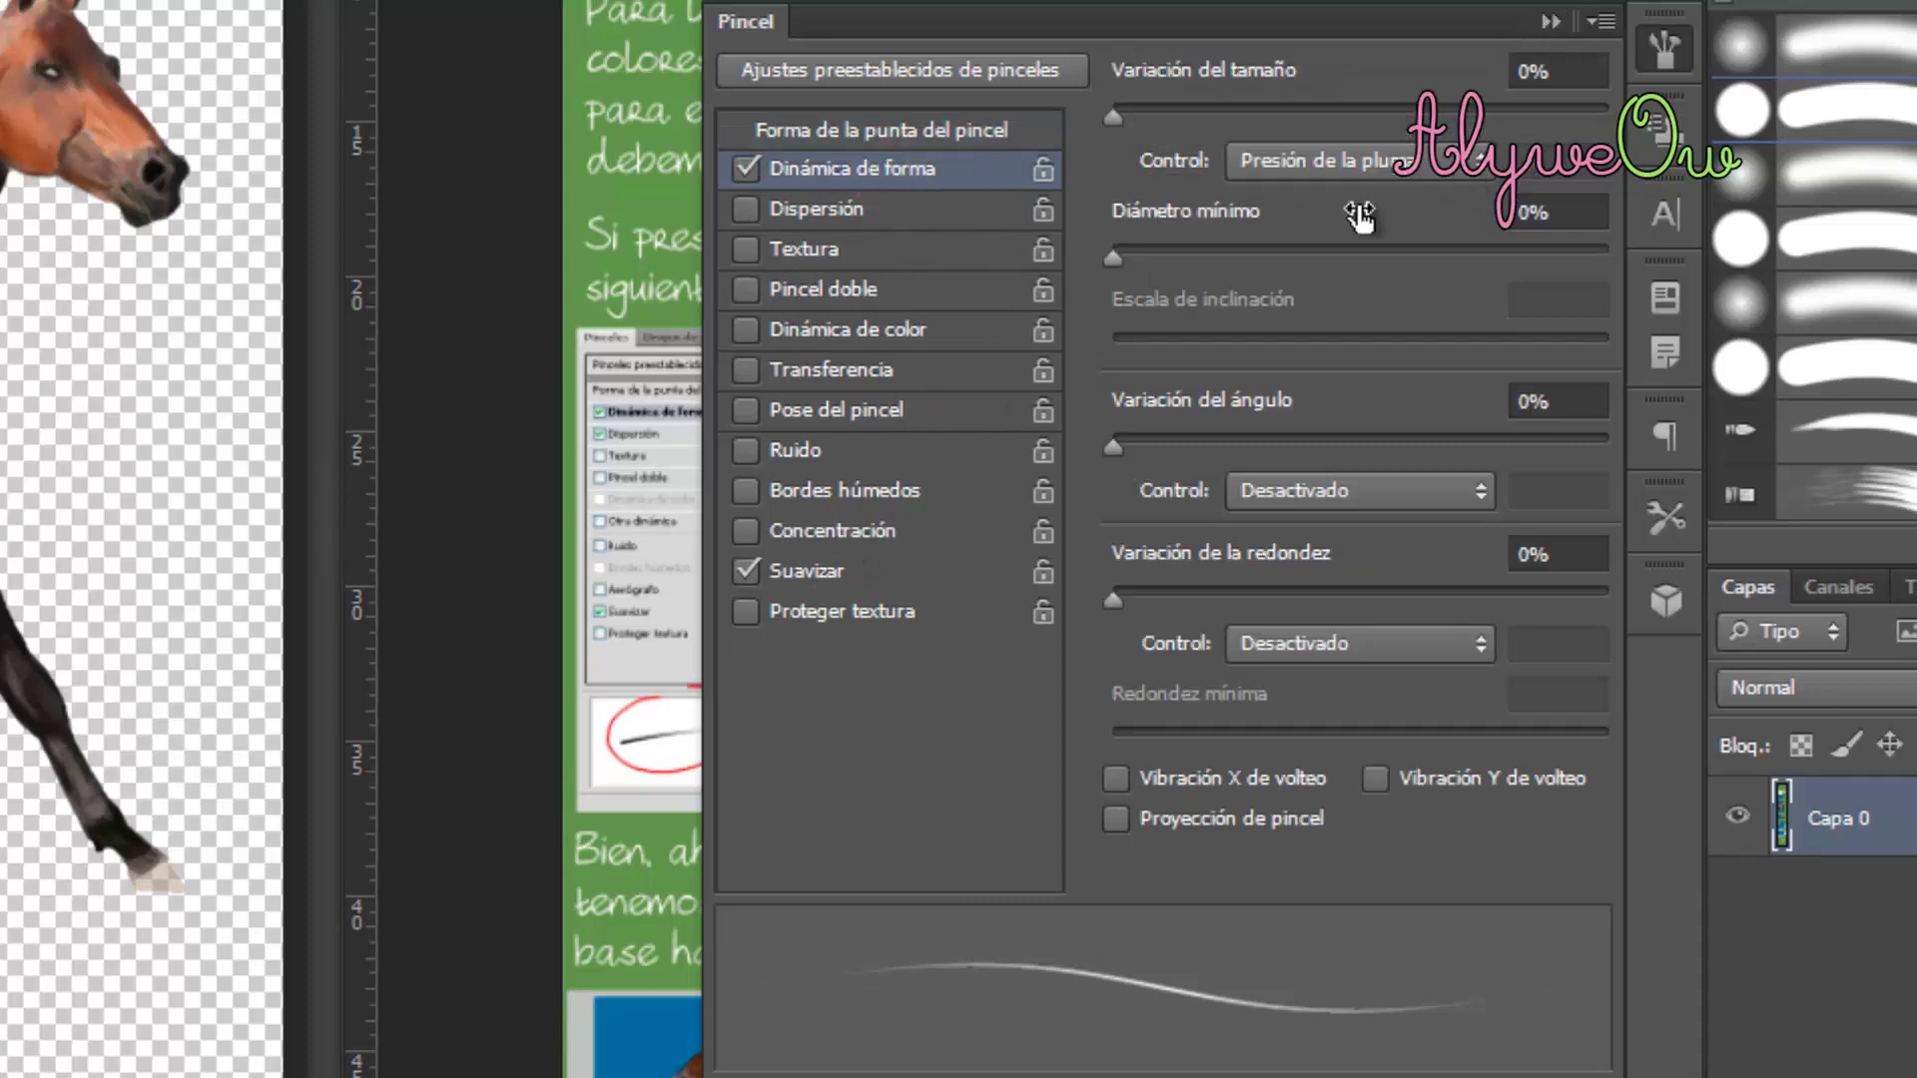
Step: Set the brush size variation control to Transición with a length of 100, and dismiss the brush settings
left_click(1348, 162)
left_click(1343, 241)
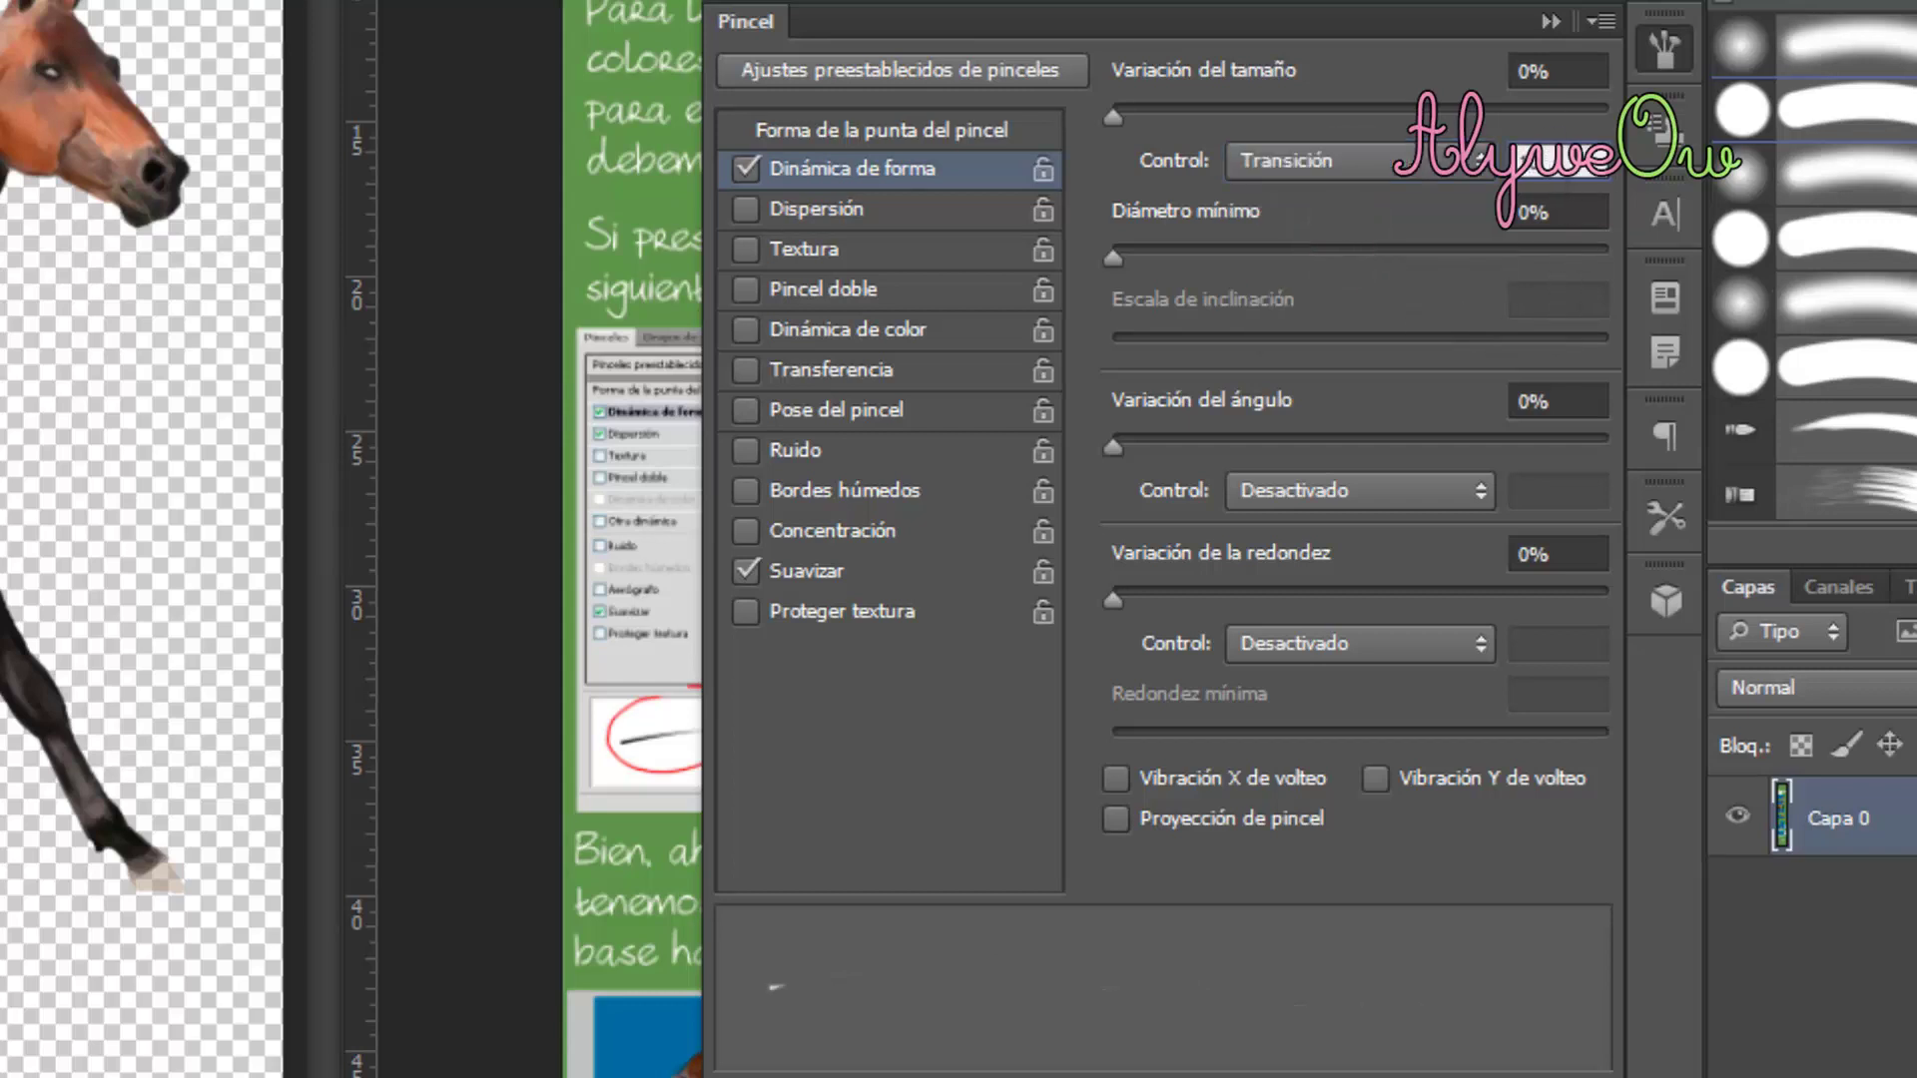
type("5")
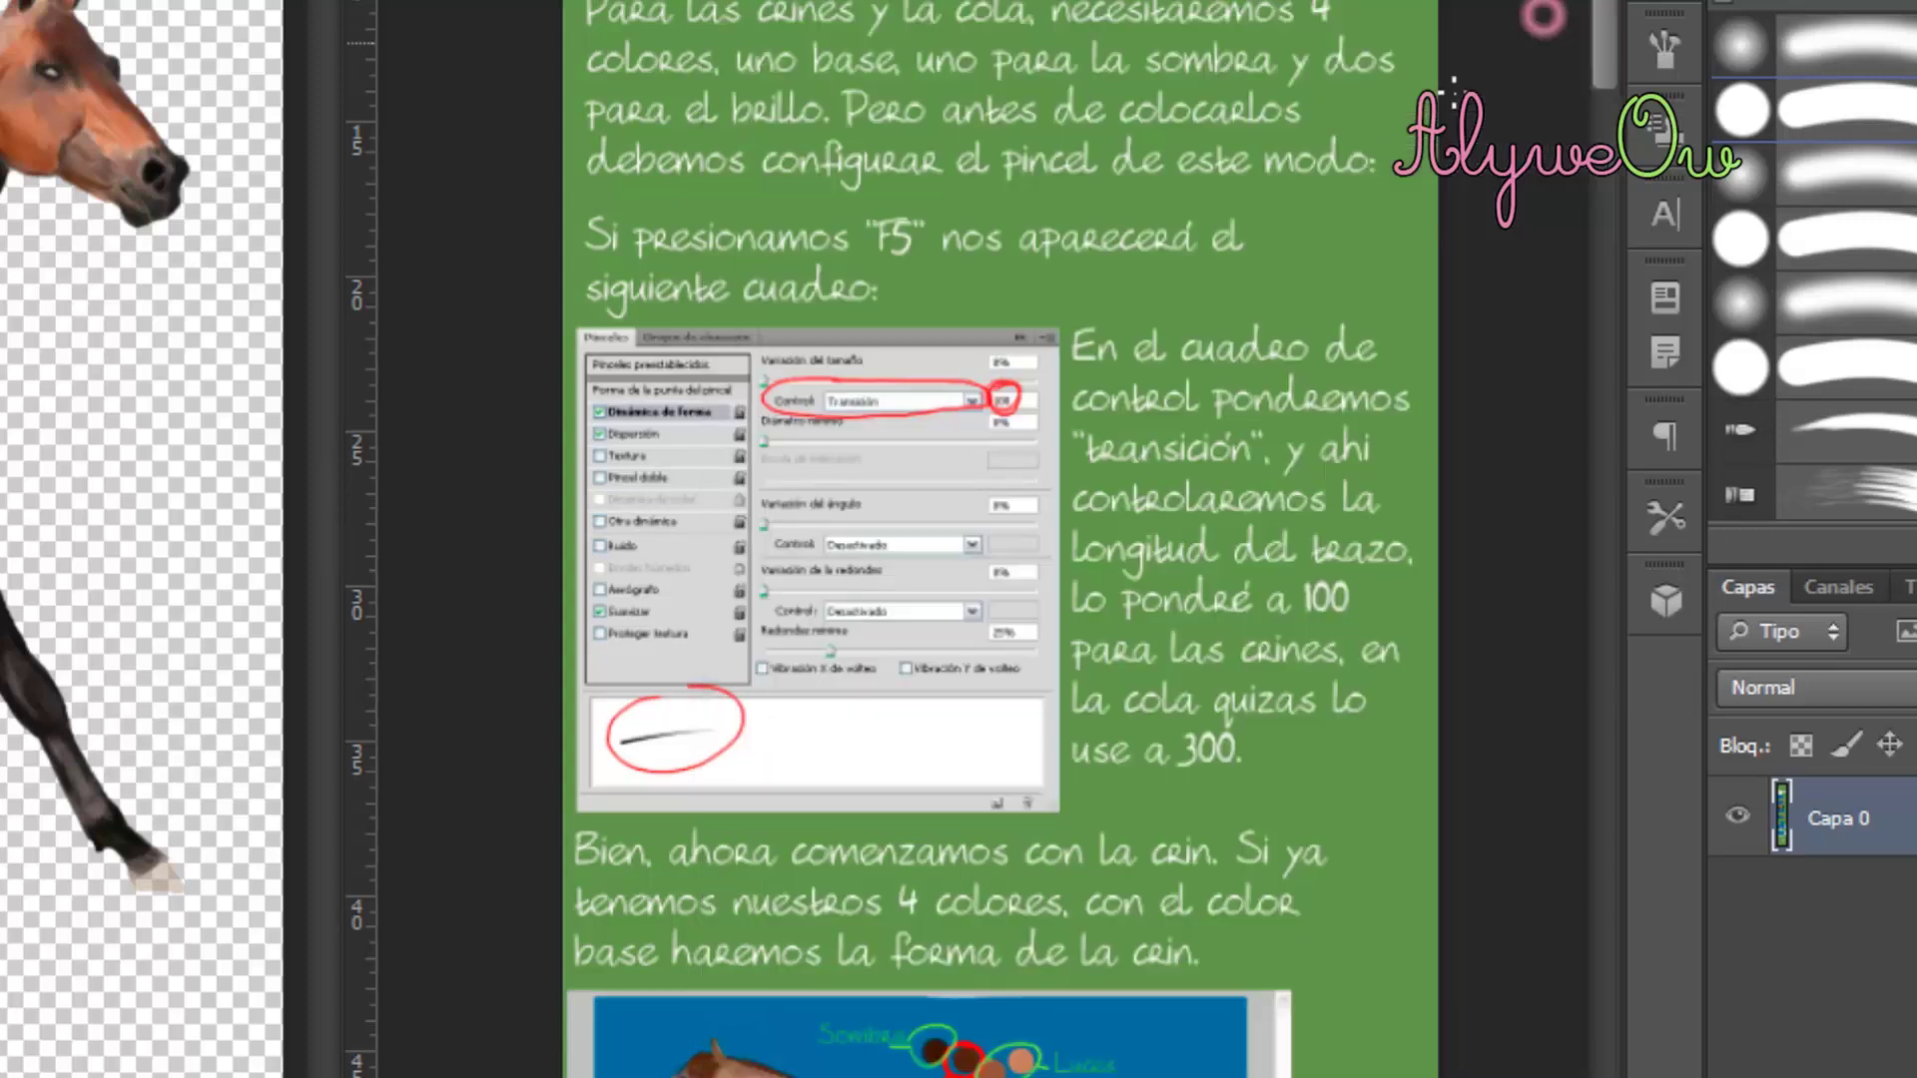
left_click(1550, 21)
Step: Read the tutorial image's sections on stroke length, mane colours and base shape, and return to its beginning
left_click_drag(1613, 20, 1615, 48)
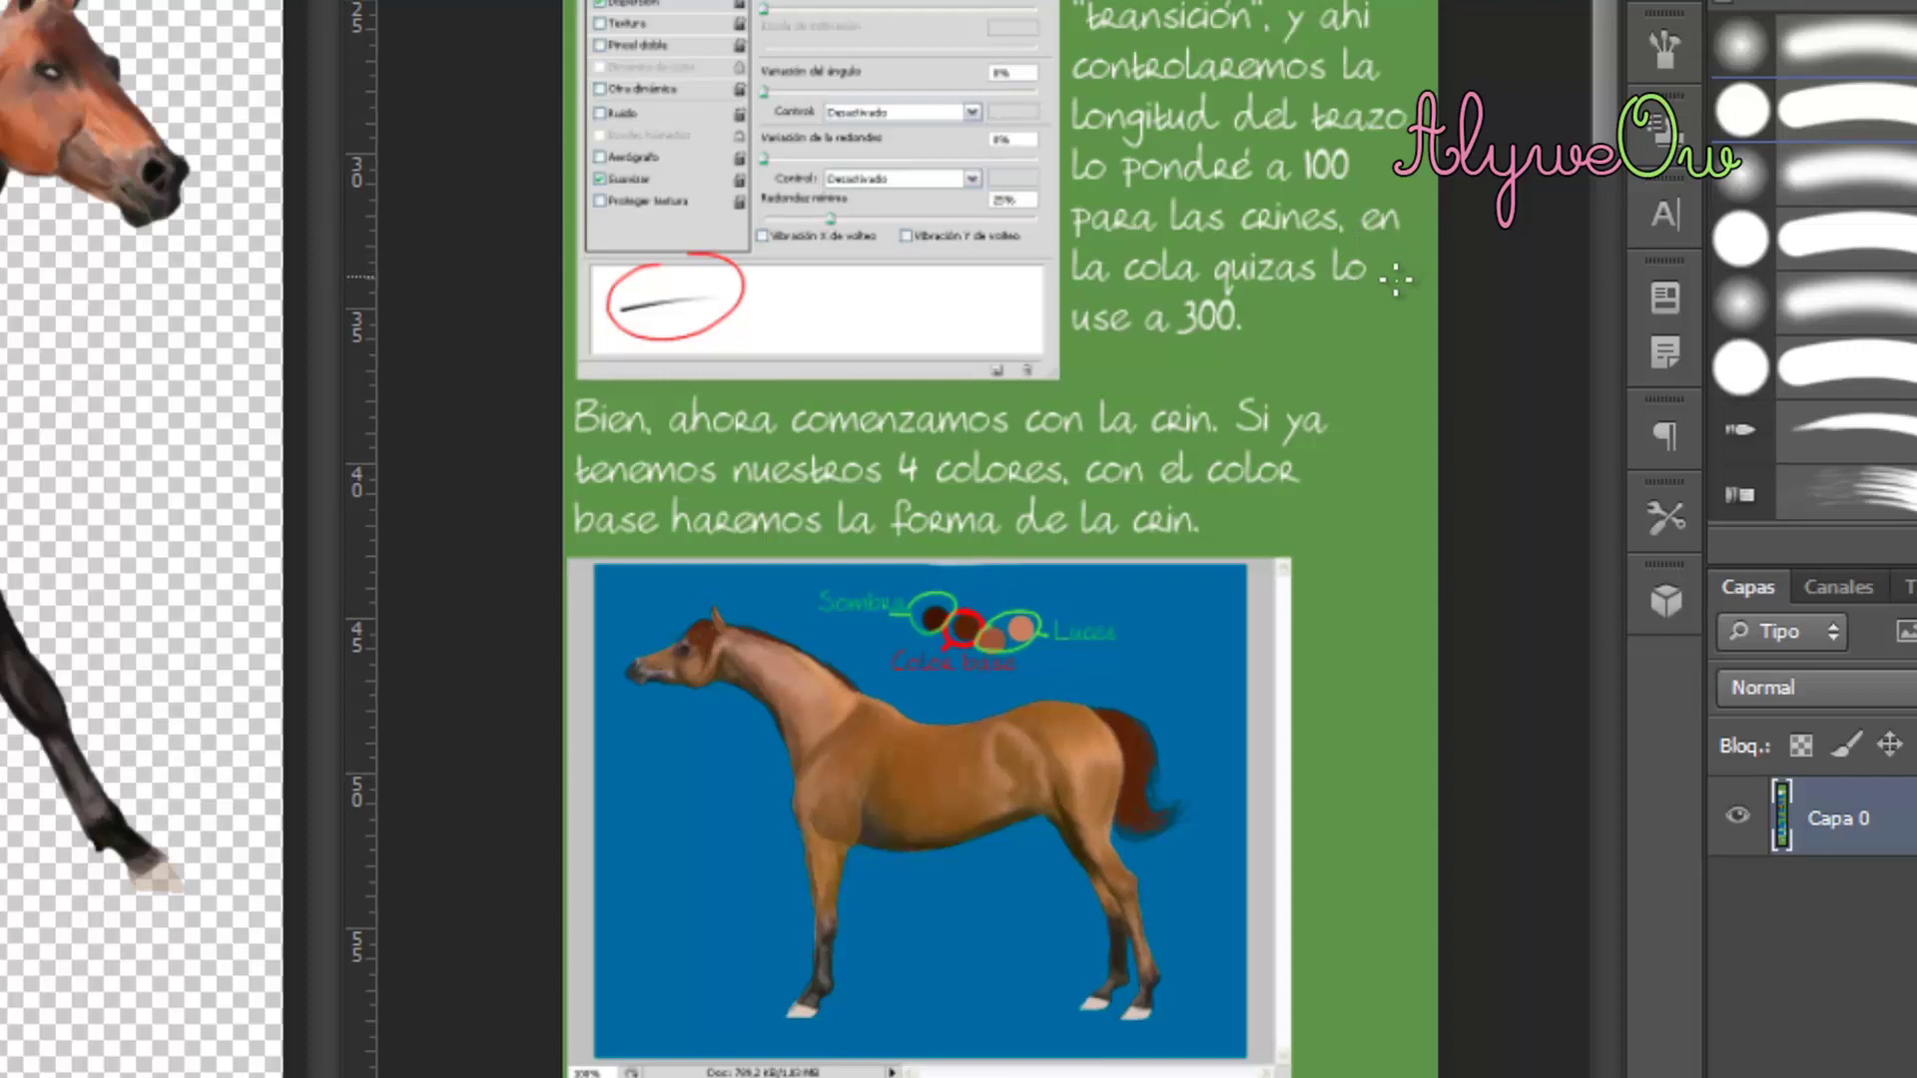
left_click_drag(1617, 90, 1611, 167)
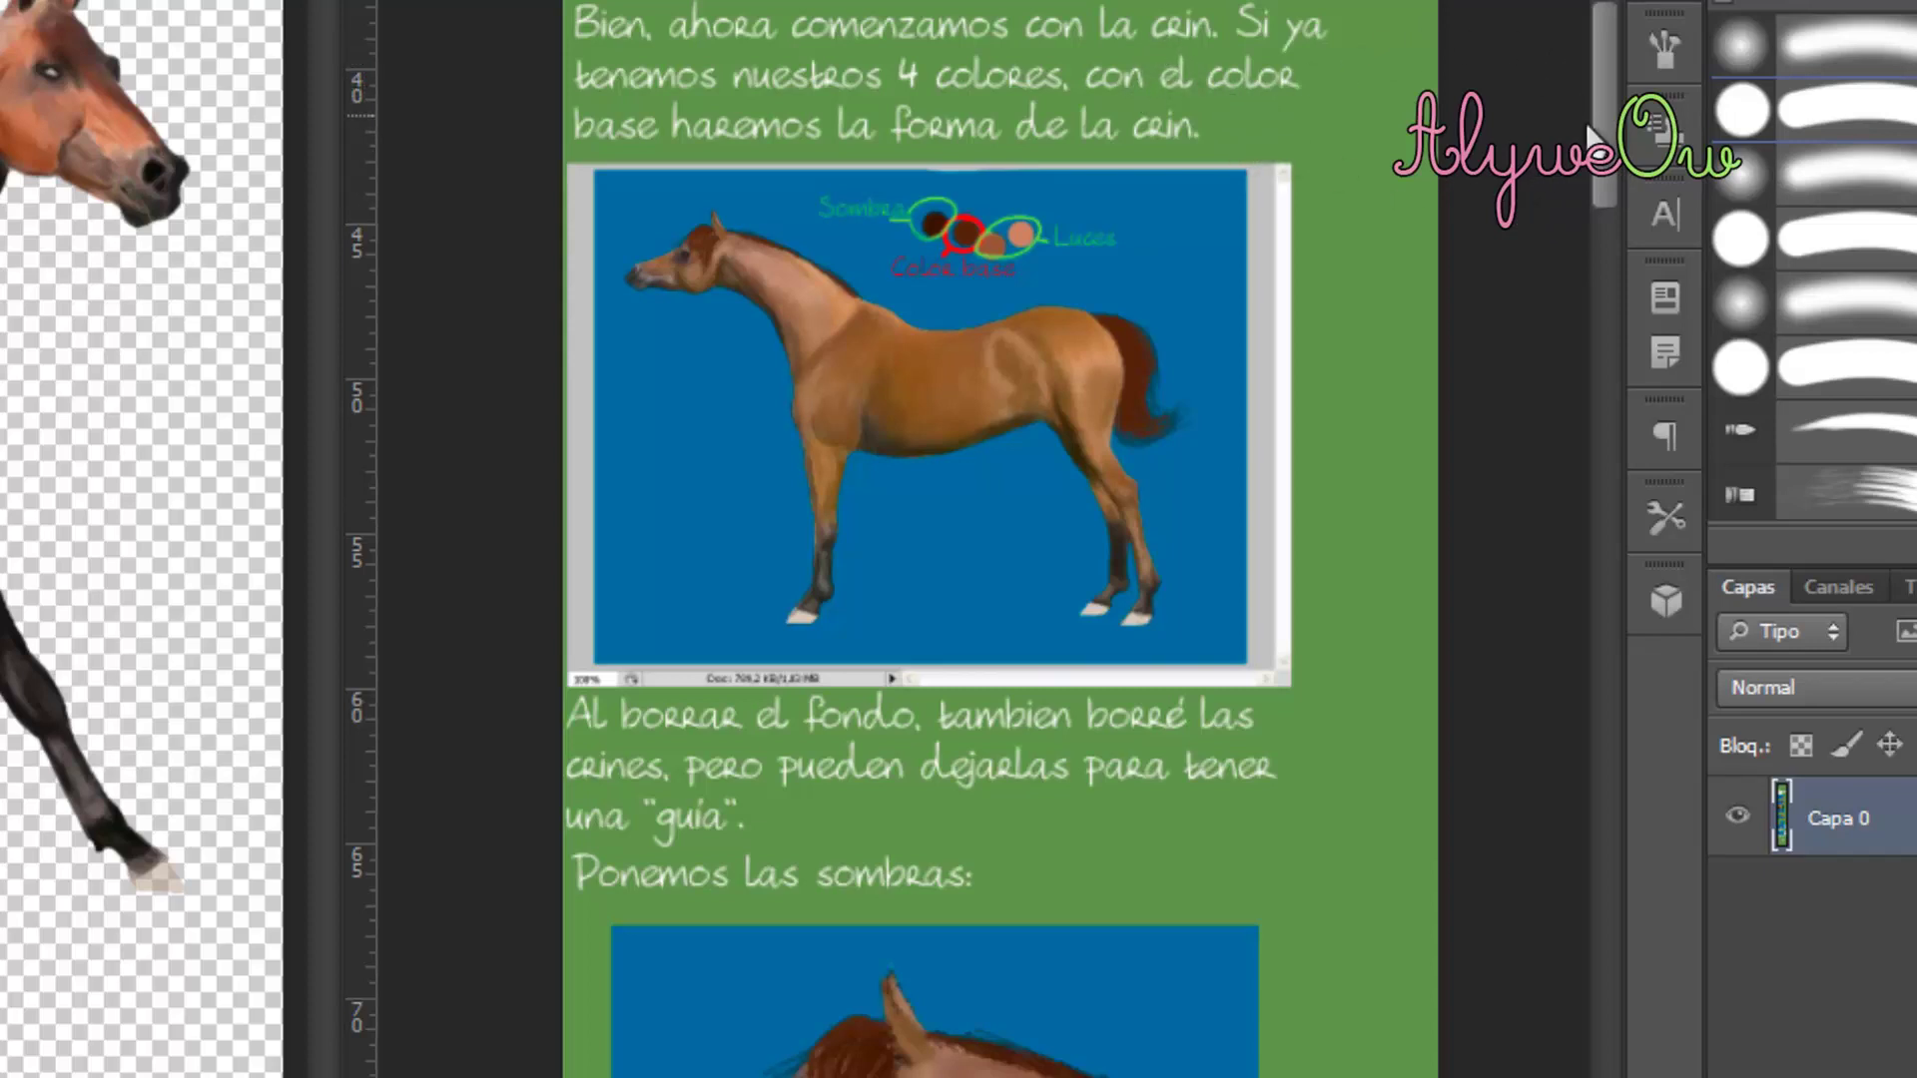
left_click_drag(1610, 128, 1609, 20)
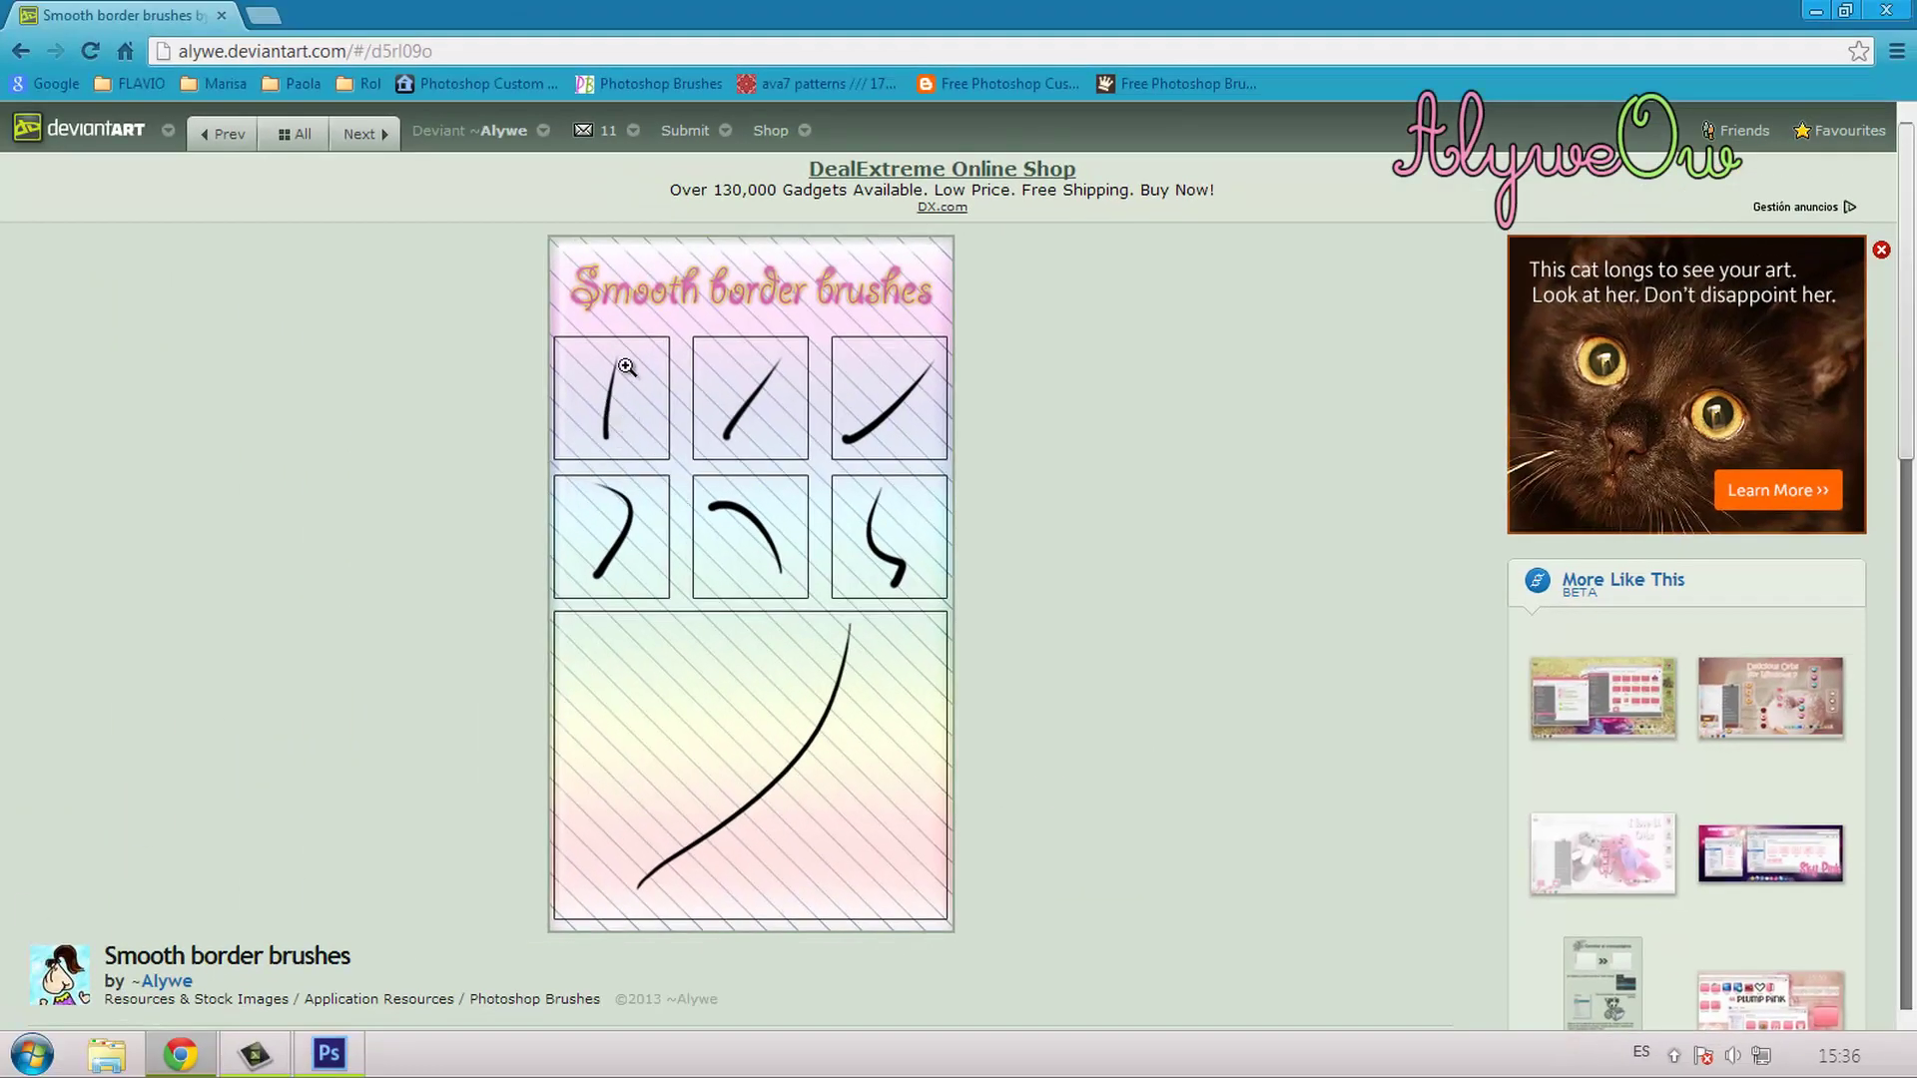
Step: Enlarge the Smooth border brushes preview on deviantART in Chrome, examine its stroke shapes, and switch back to Photoshop
left_click(621, 434)
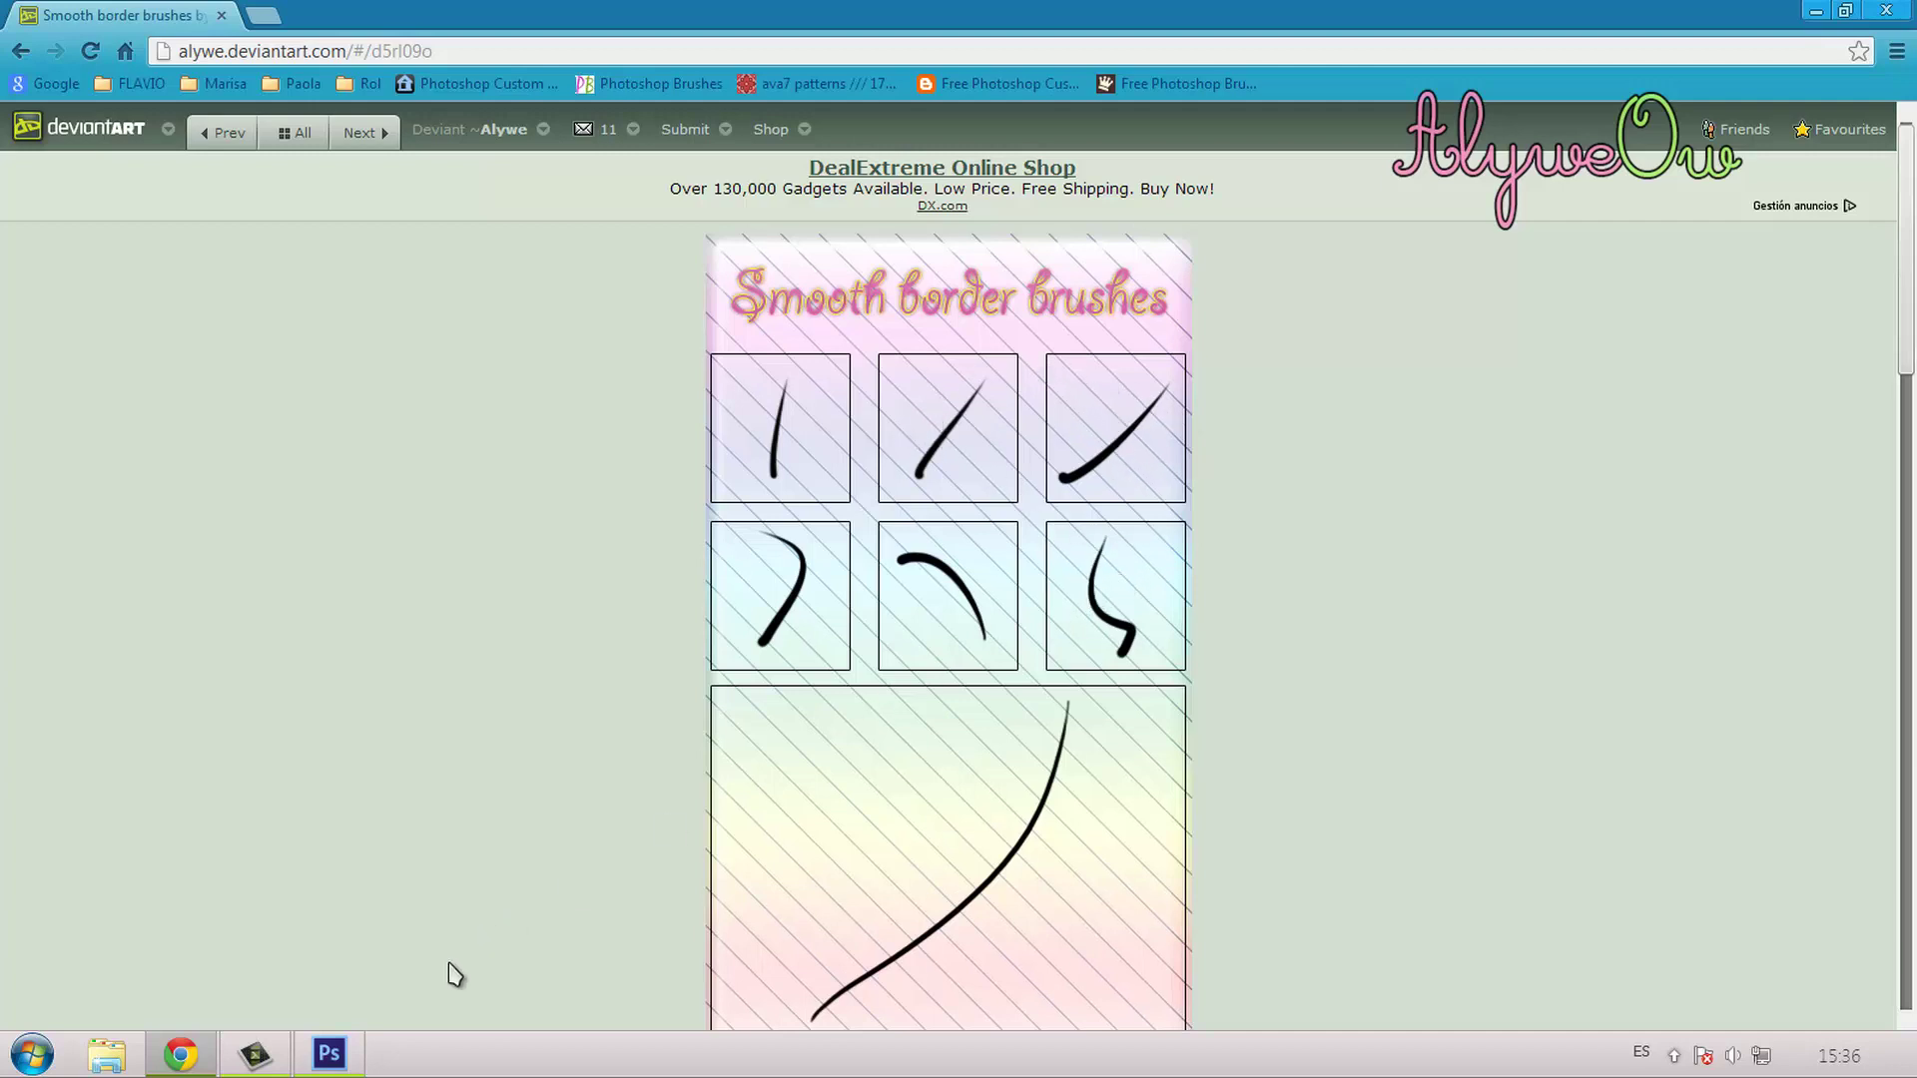
left_click(350, 1053)
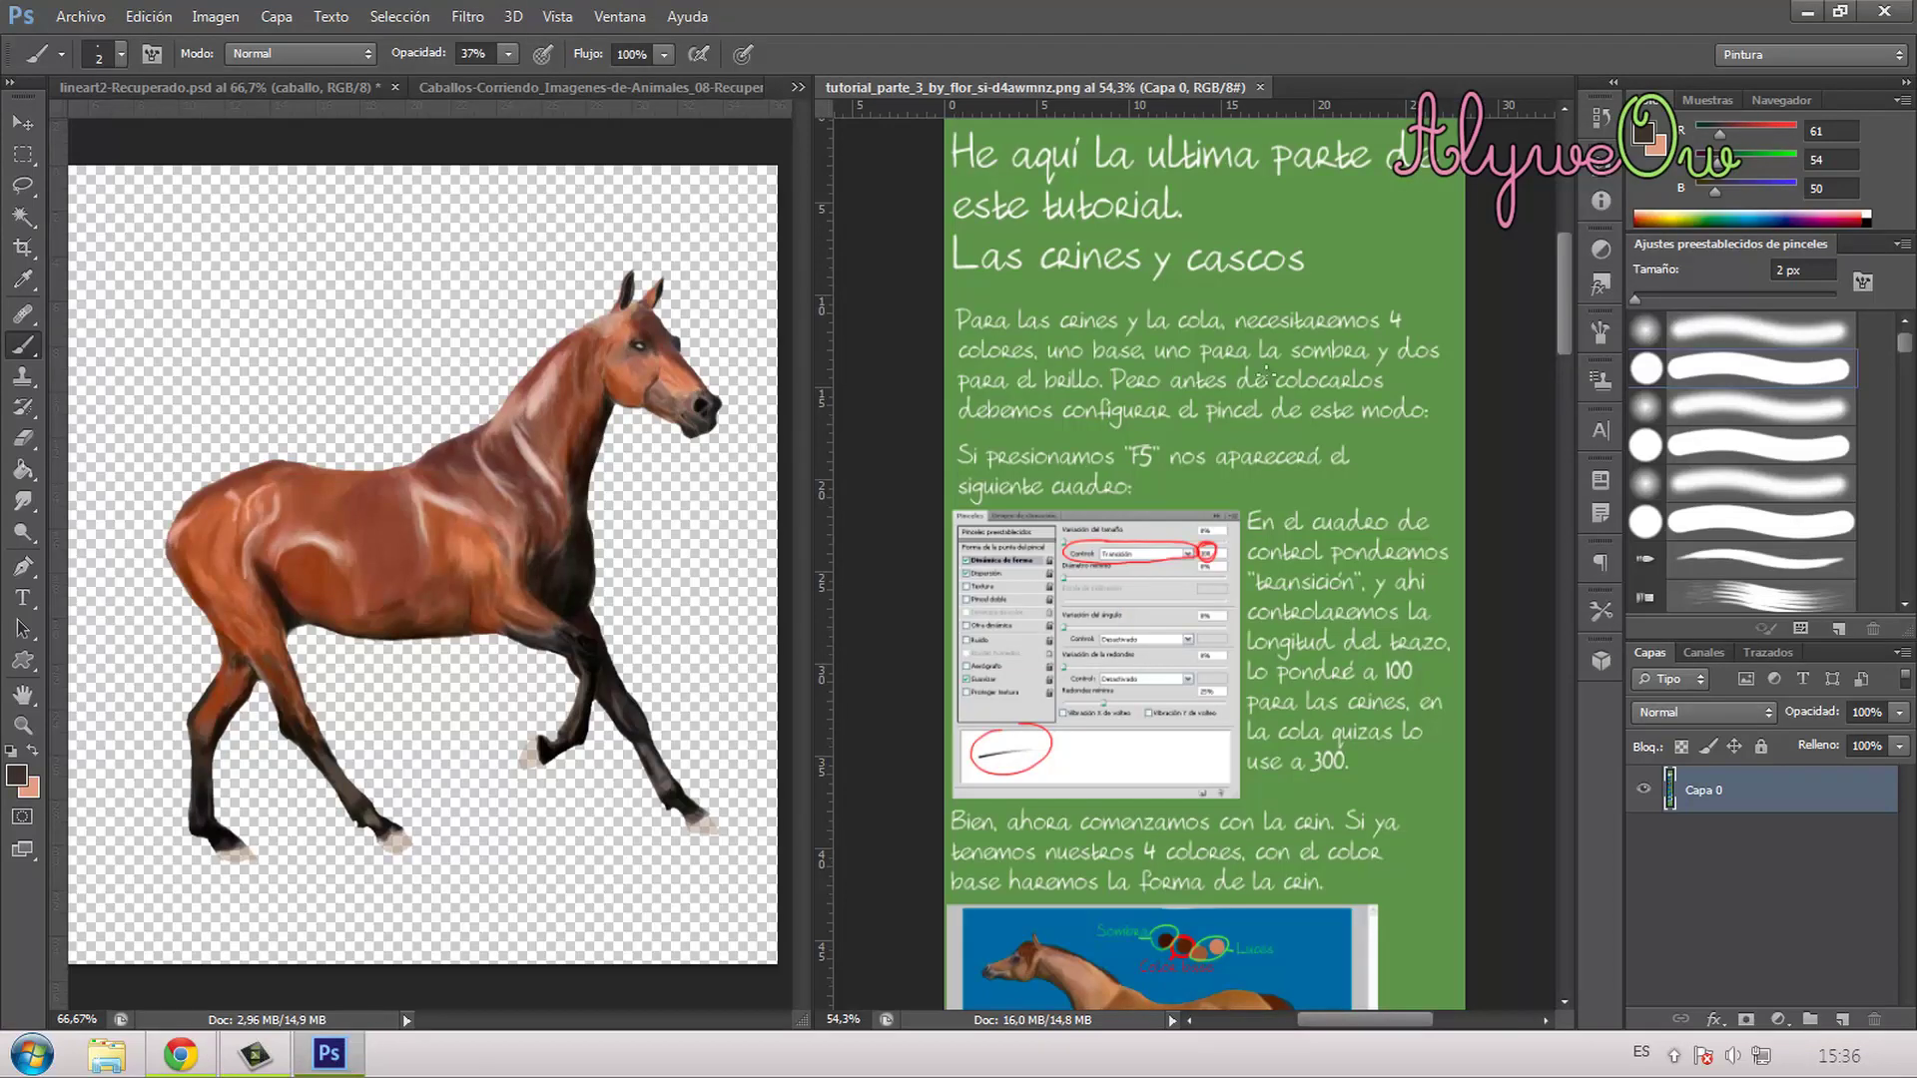
Step: Create a new blank document with a transparent background alongside the tutorial image
right_click(1324, 85)
left_click(1348, 190)
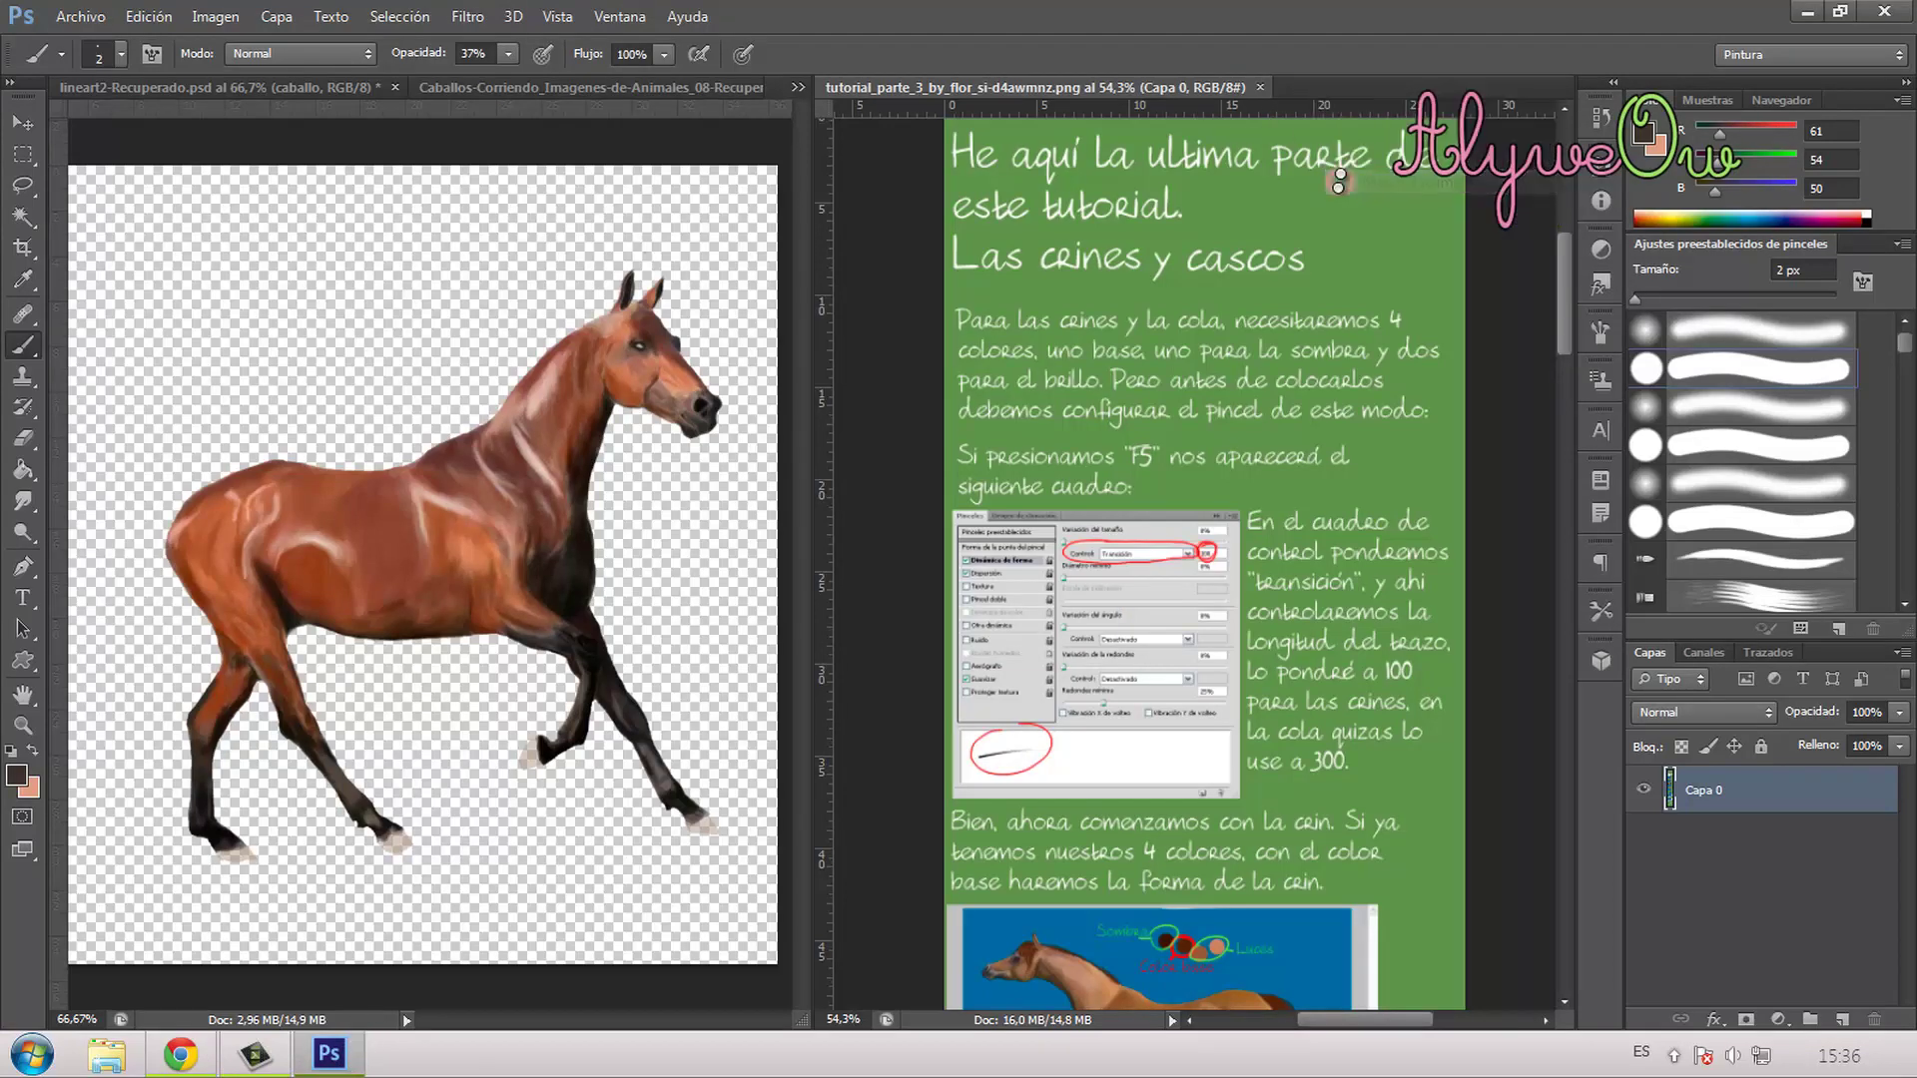
left_click(1112, 357)
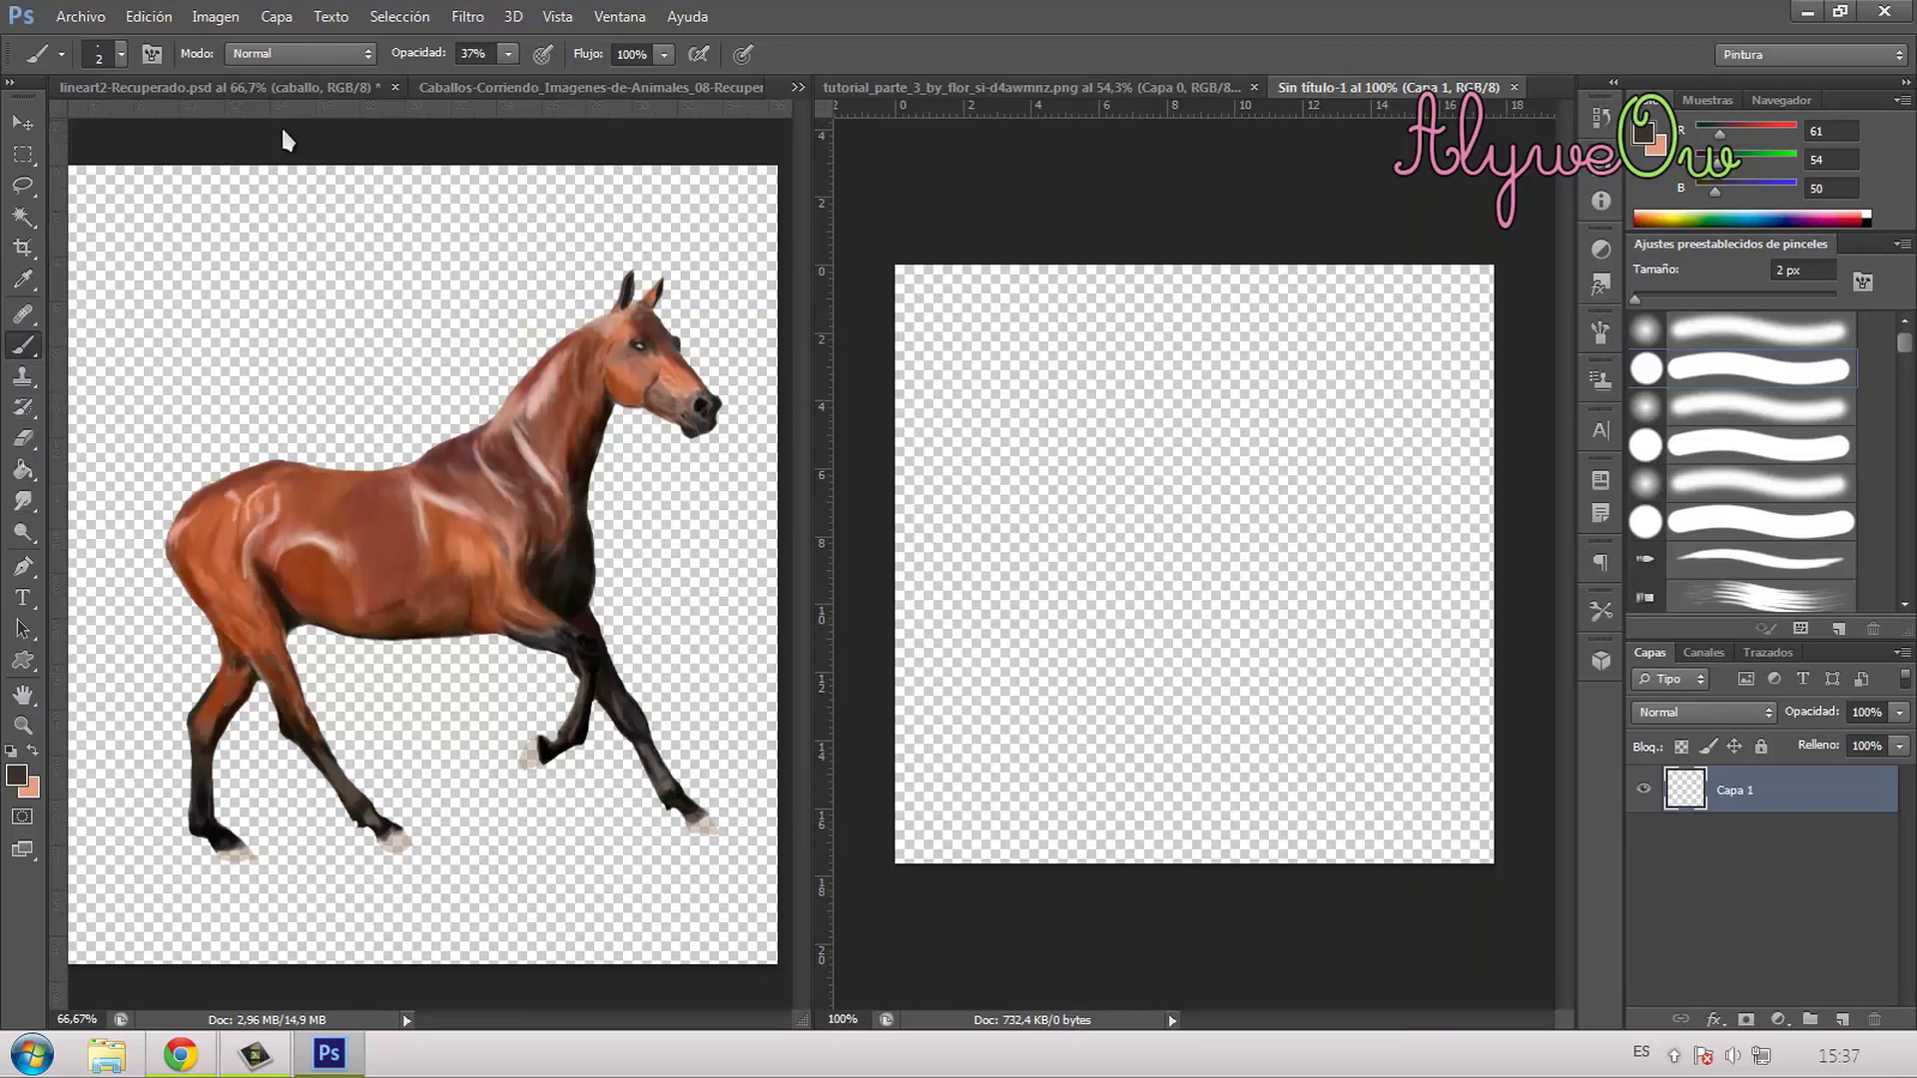
Step: Turn off Dinámica de forma for the brush and set its size to 39 px
left_click(1598, 335)
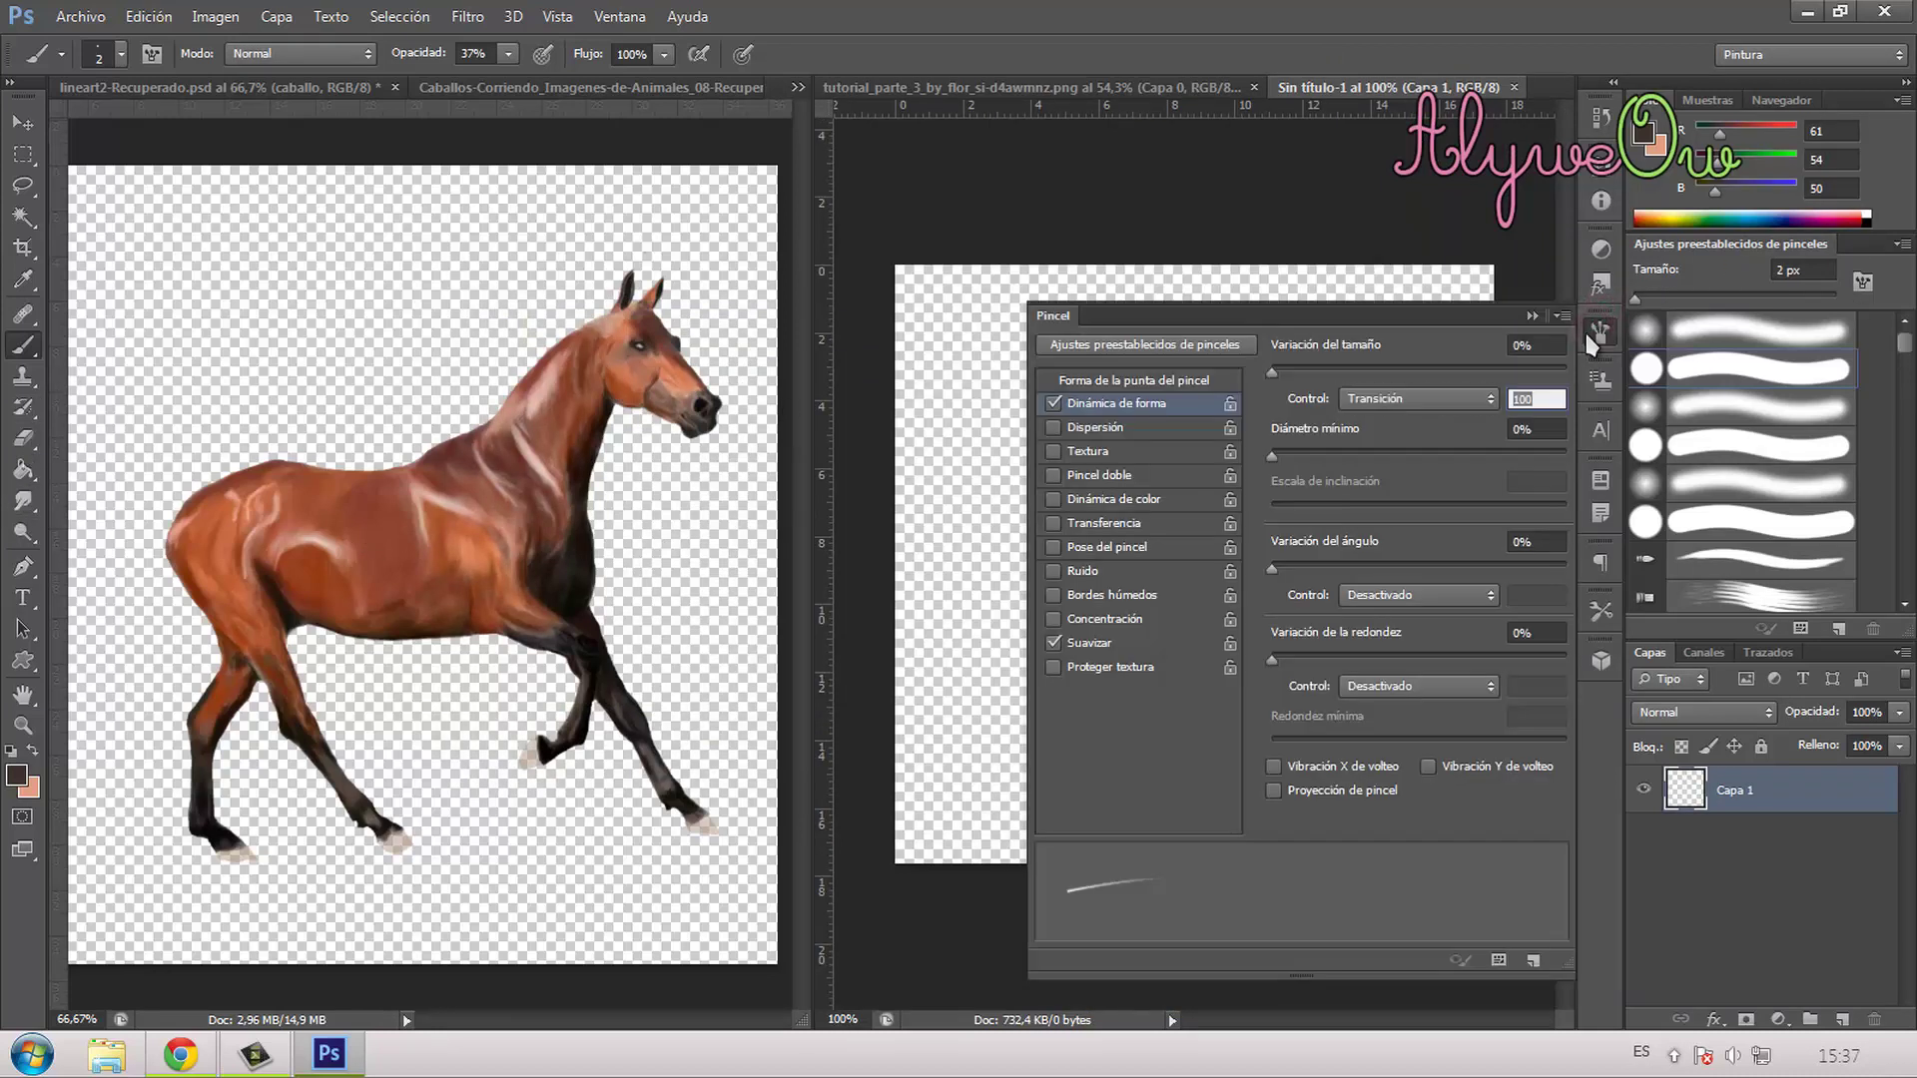
left_click(1054, 404)
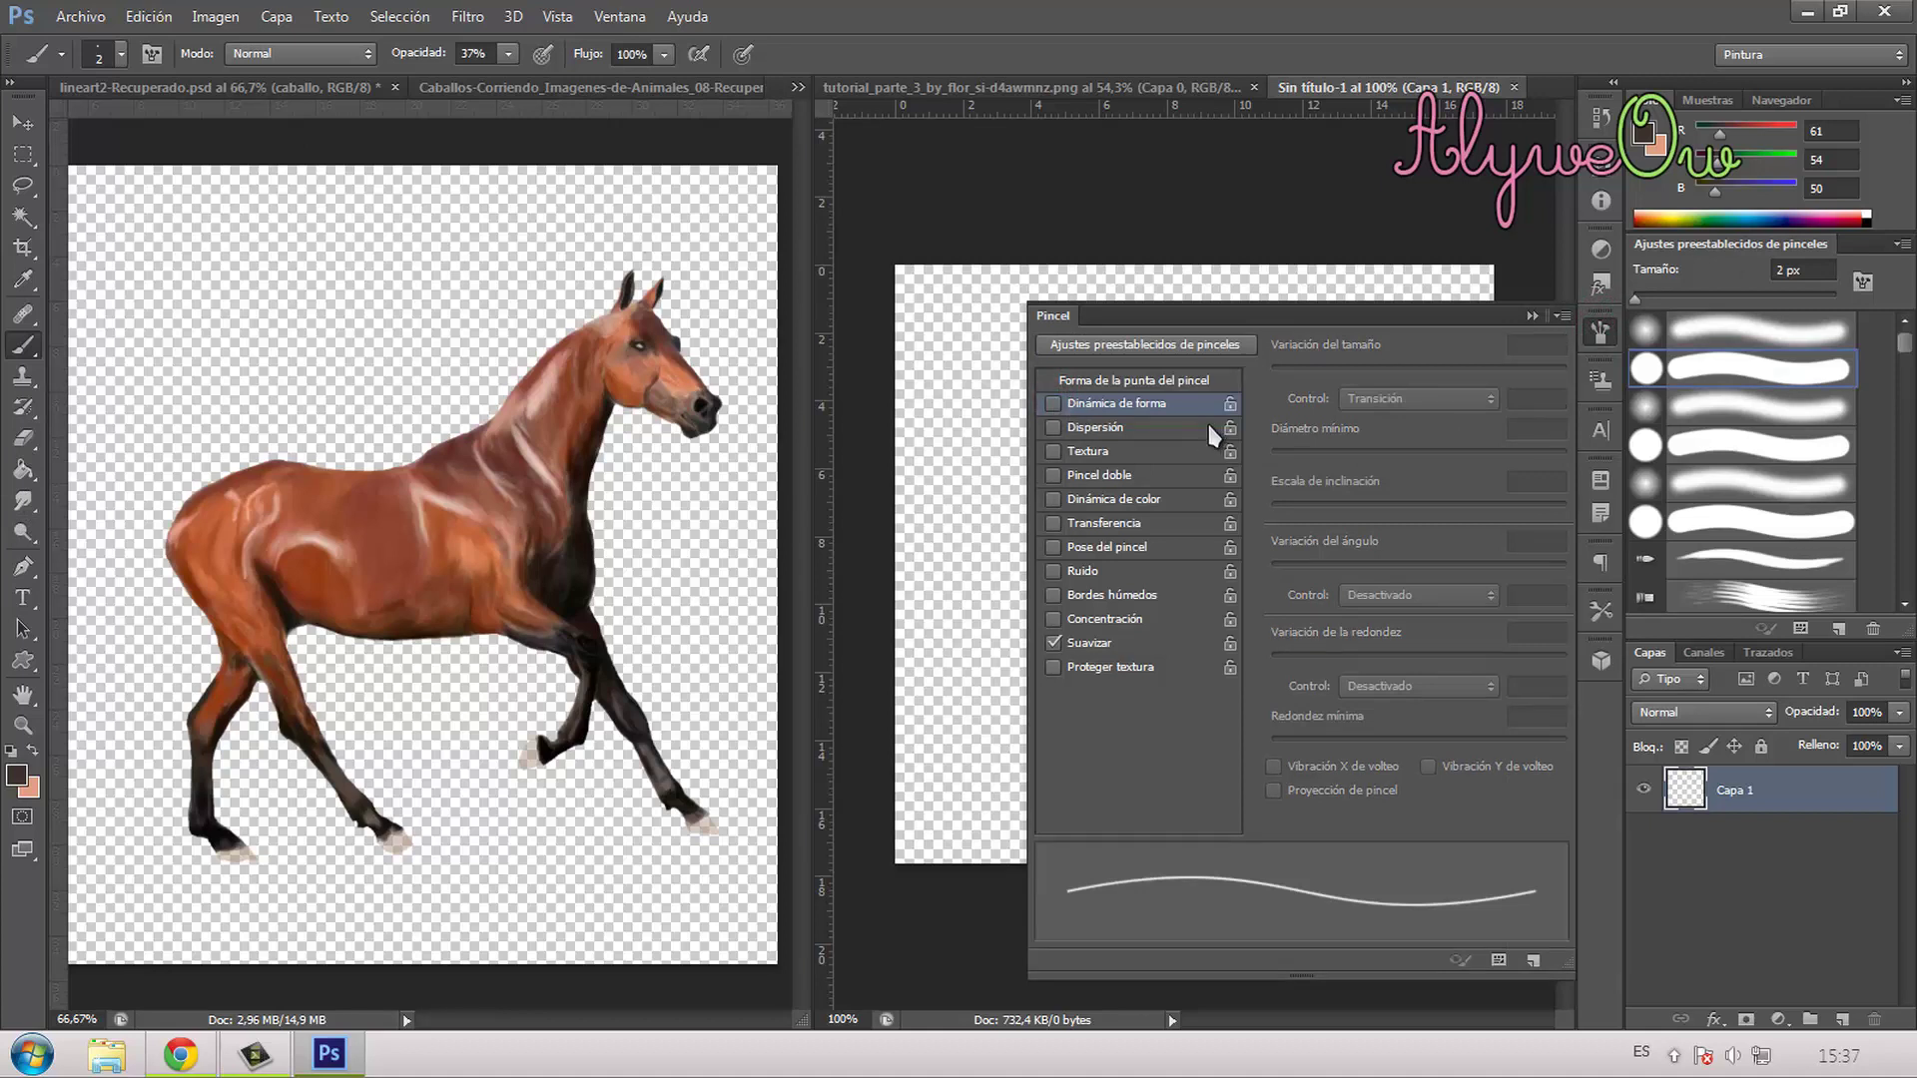
left_click(1529, 317)
left_click(119, 53)
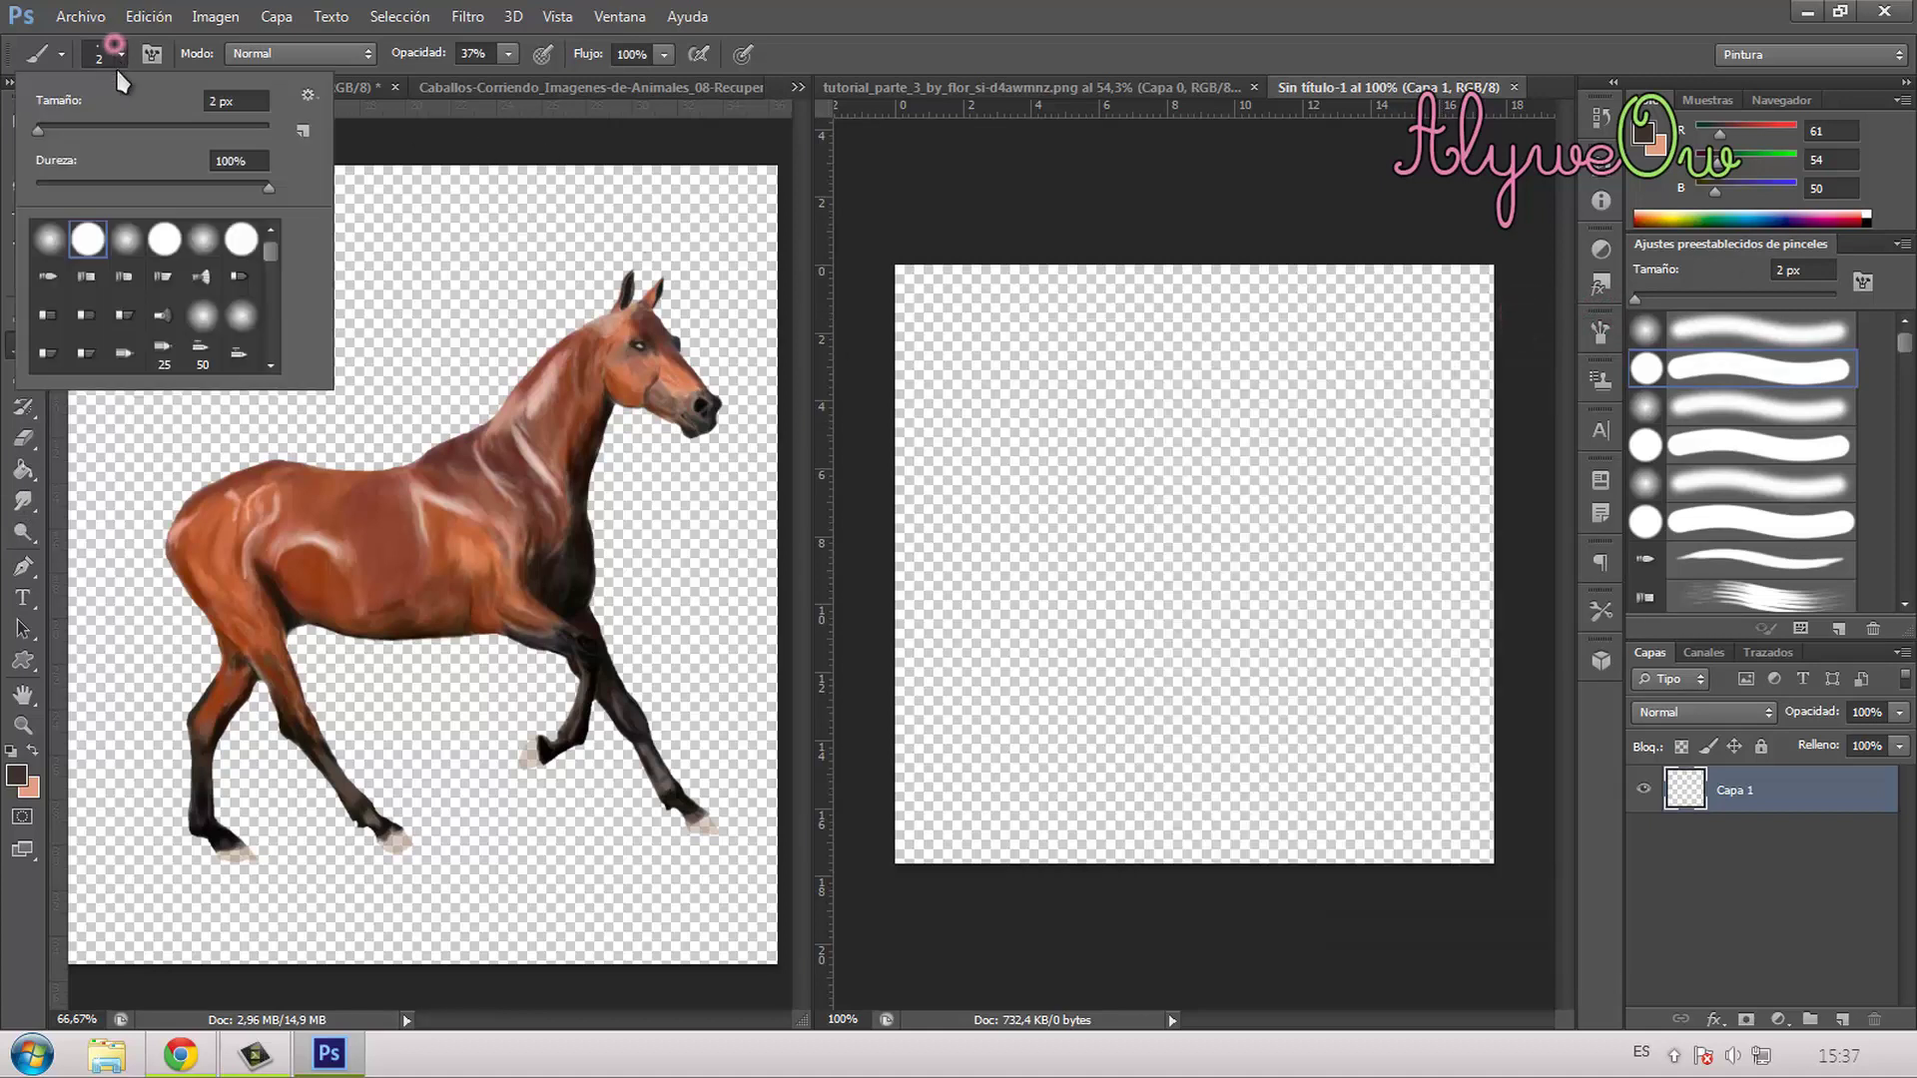
left_click(74, 130)
left_click(119, 52)
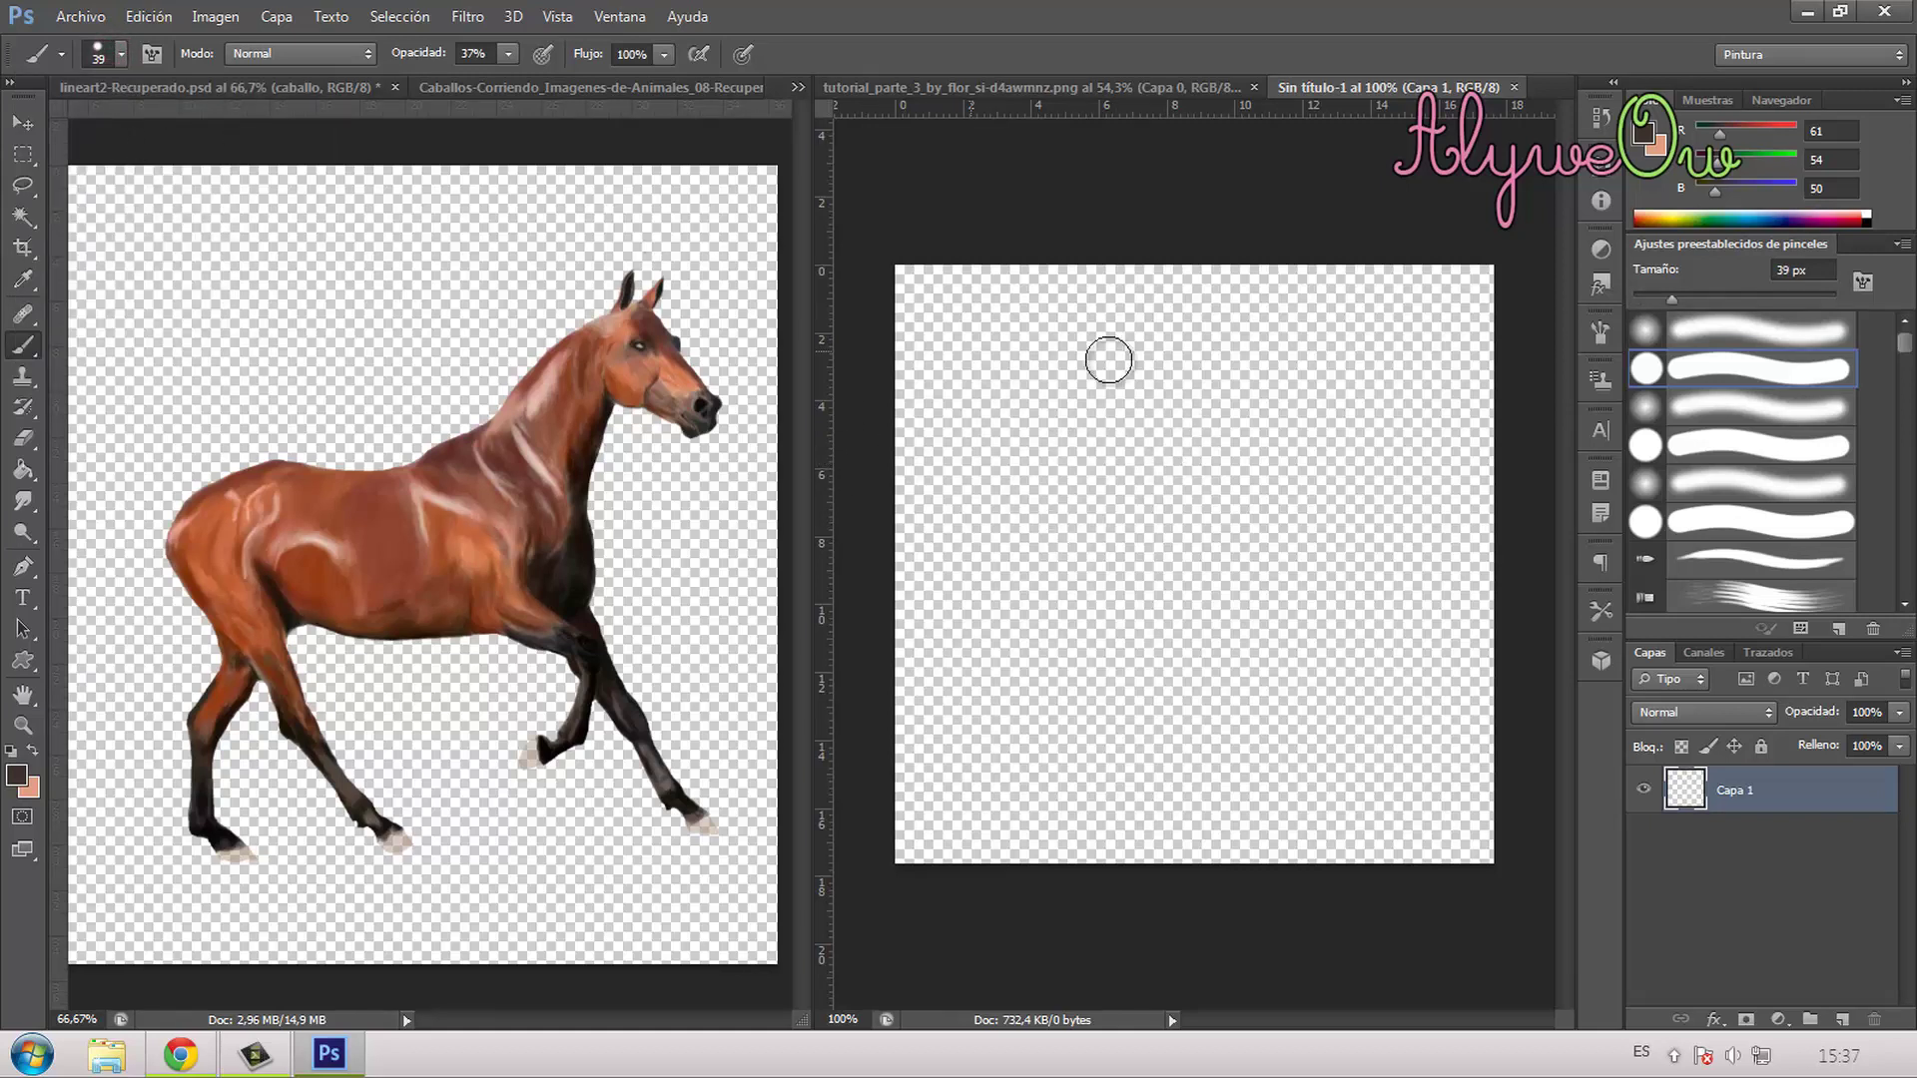
Step: Undo a faint test dab, raise the brush opacity to 100%, and paint a thick bent dark stroke on the blank canvas
left_click(1141, 454)
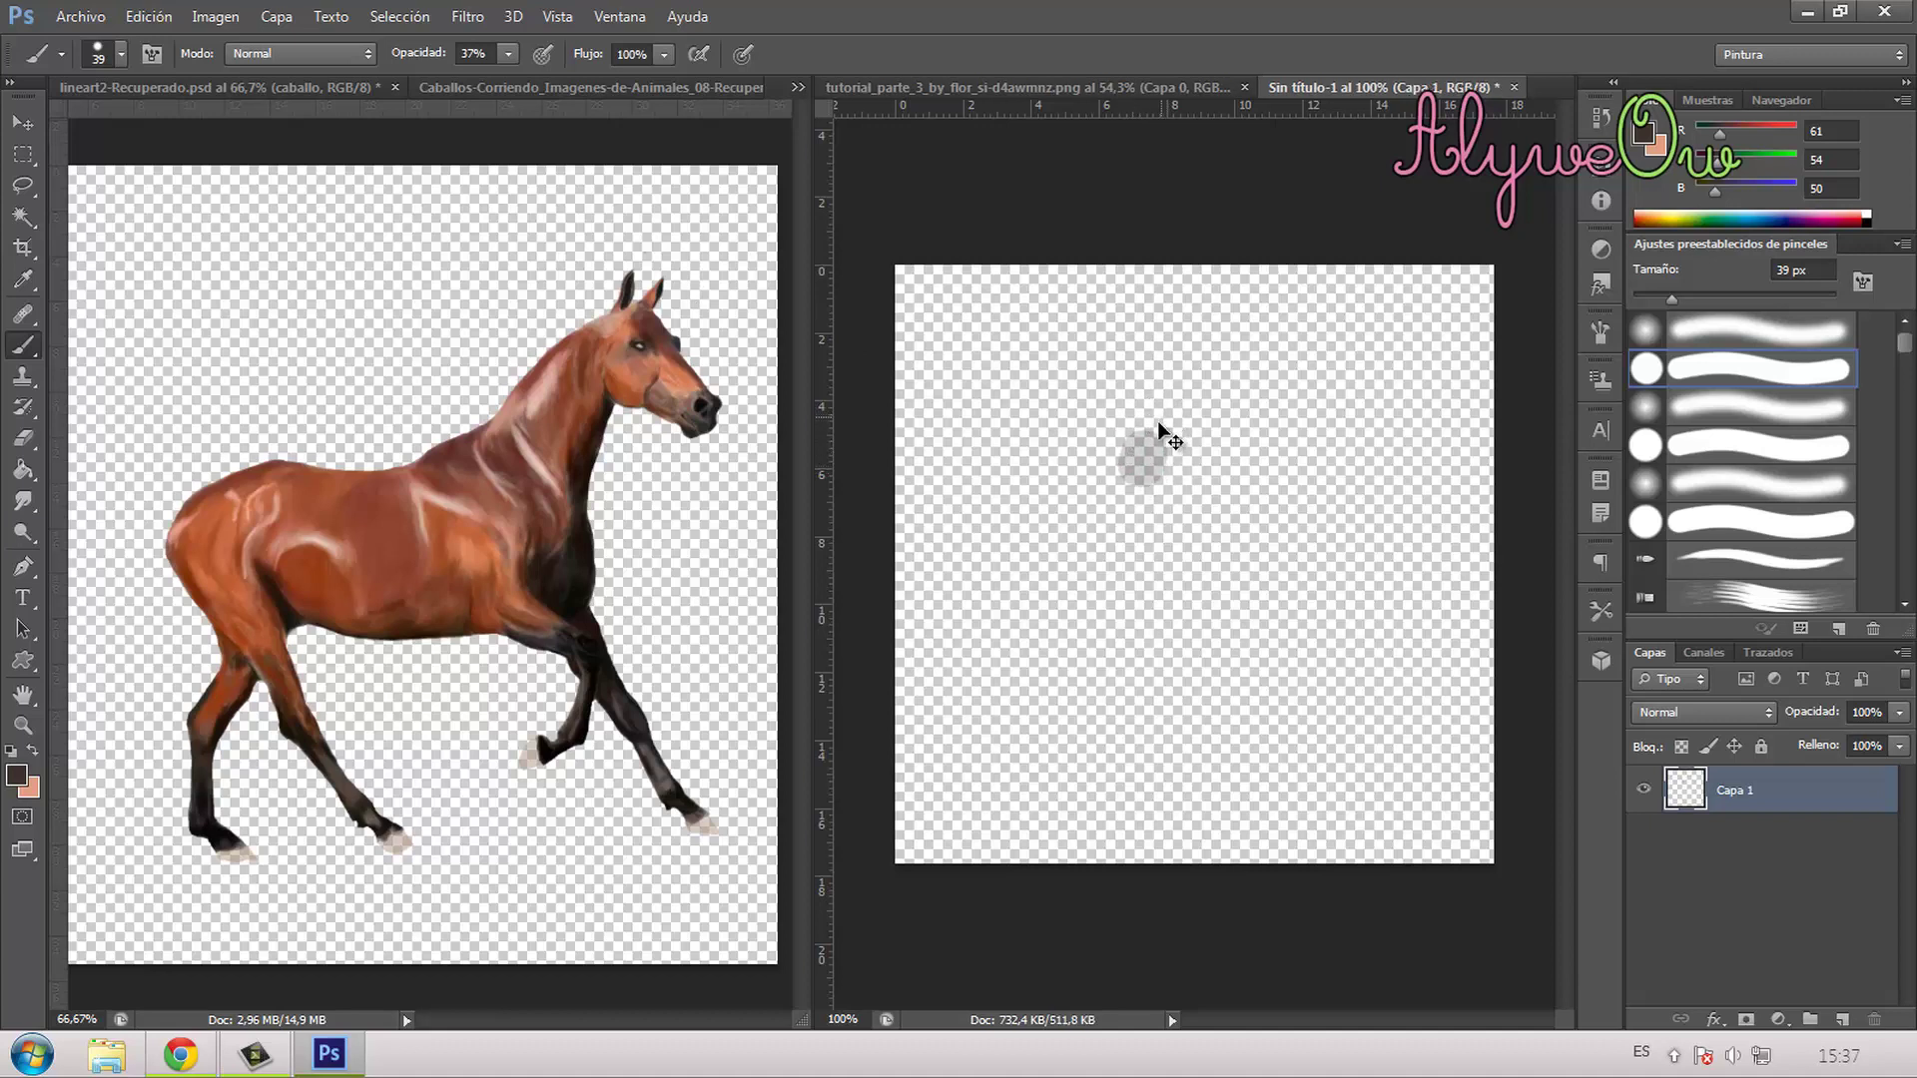
key("ctrl+z")
left_click(509, 53)
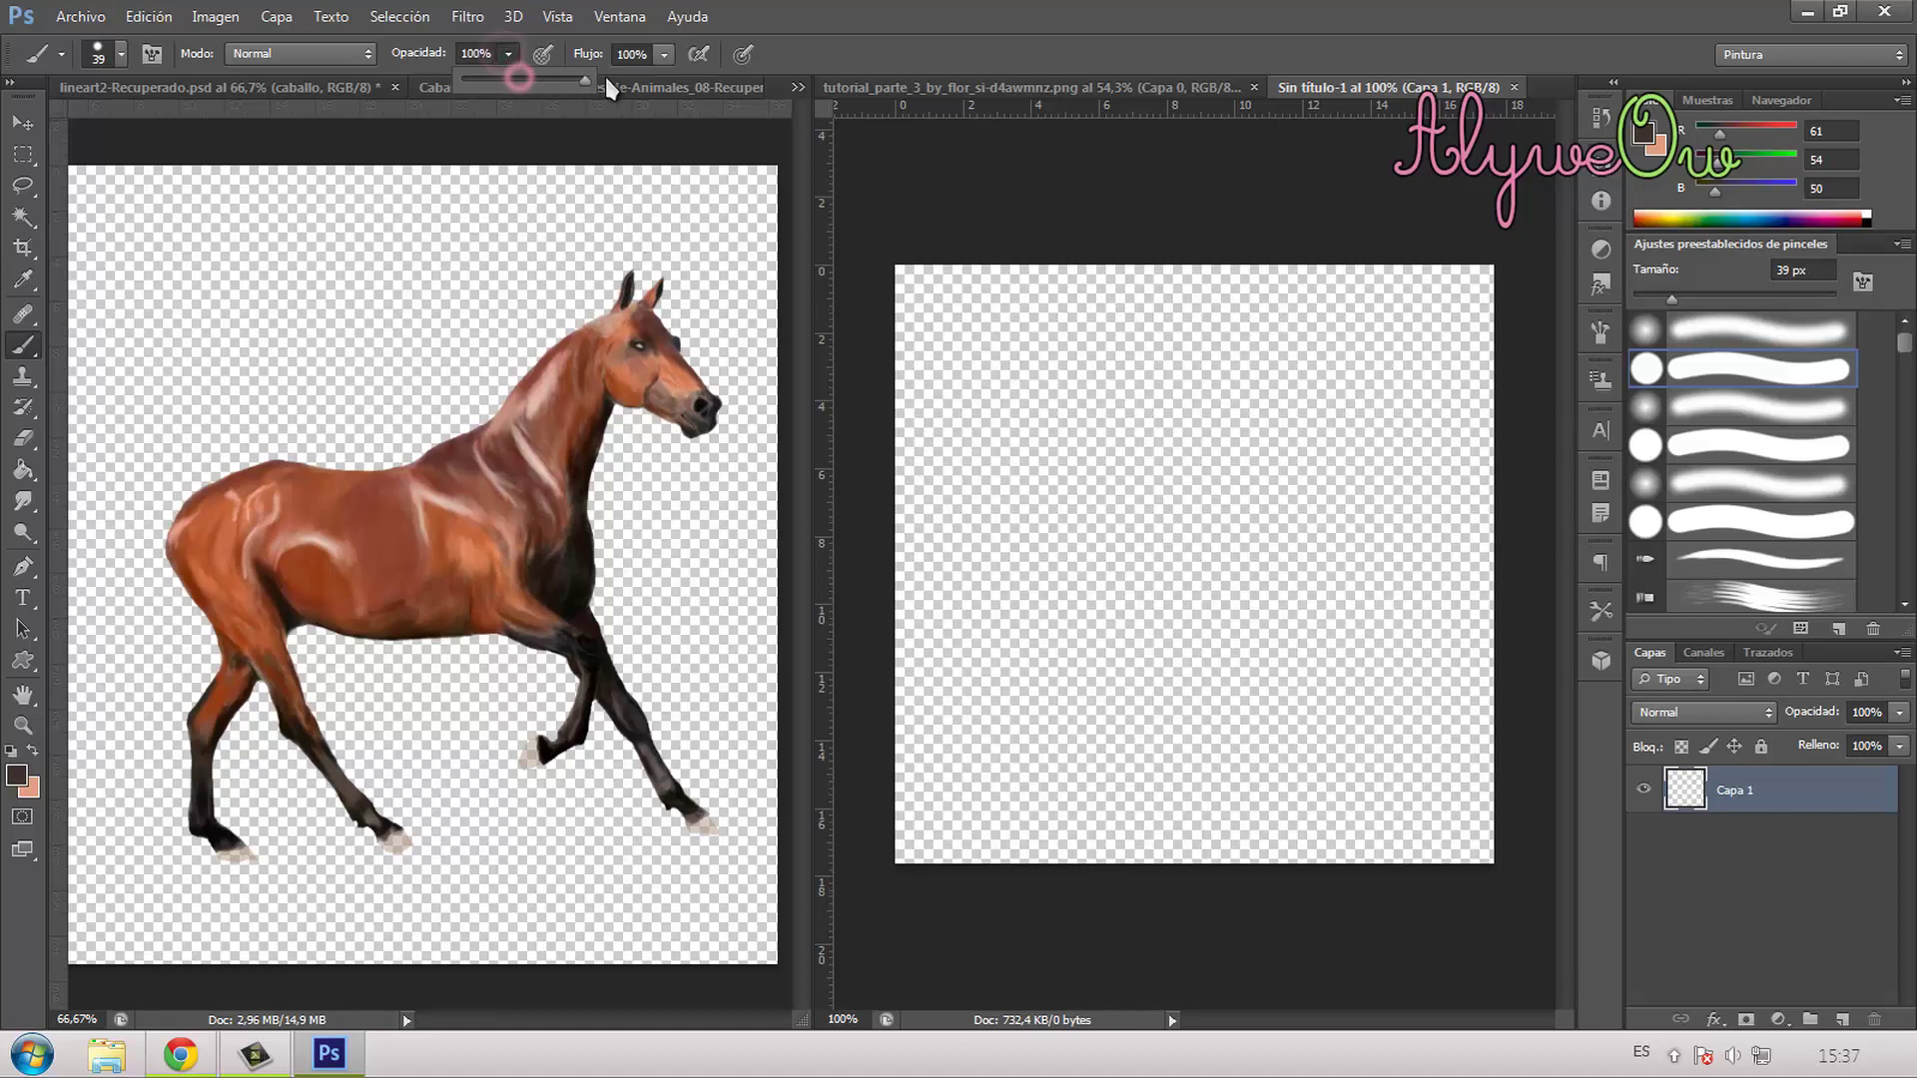
mouse_move(1234, 454)
left_mouse_down()
mouse_move(1219, 503)
mouse_move(1237, 457)
mouse_move(1192, 539)
mouse_move(1249, 454)
mouse_move(1308, 478)
mouse_move(1266, 445)
left_mouse_up()
left_click(1234, 457)
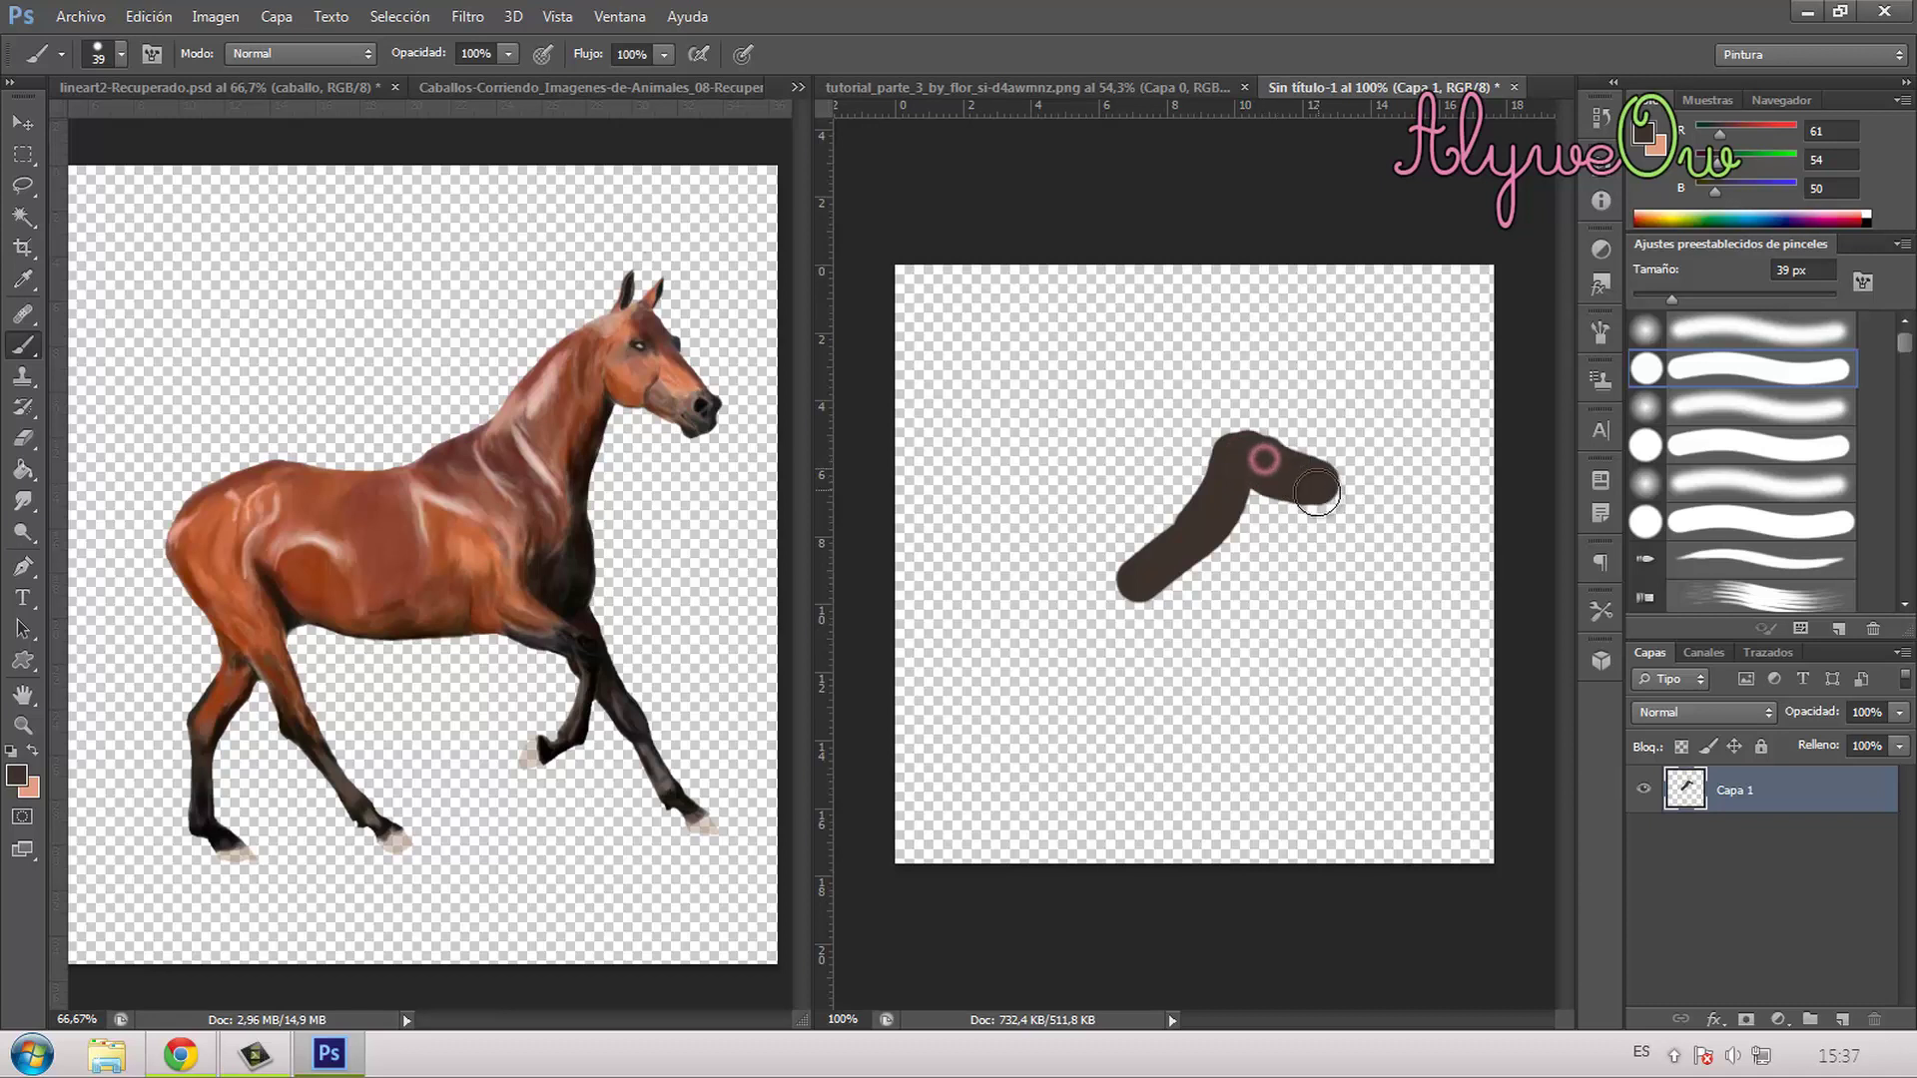
Step: Choose the tapered single-hair brush tip labelled 206 and reduce its size to 168 px
left_click(121, 58)
left_click_drag(272, 255, 278, 369)
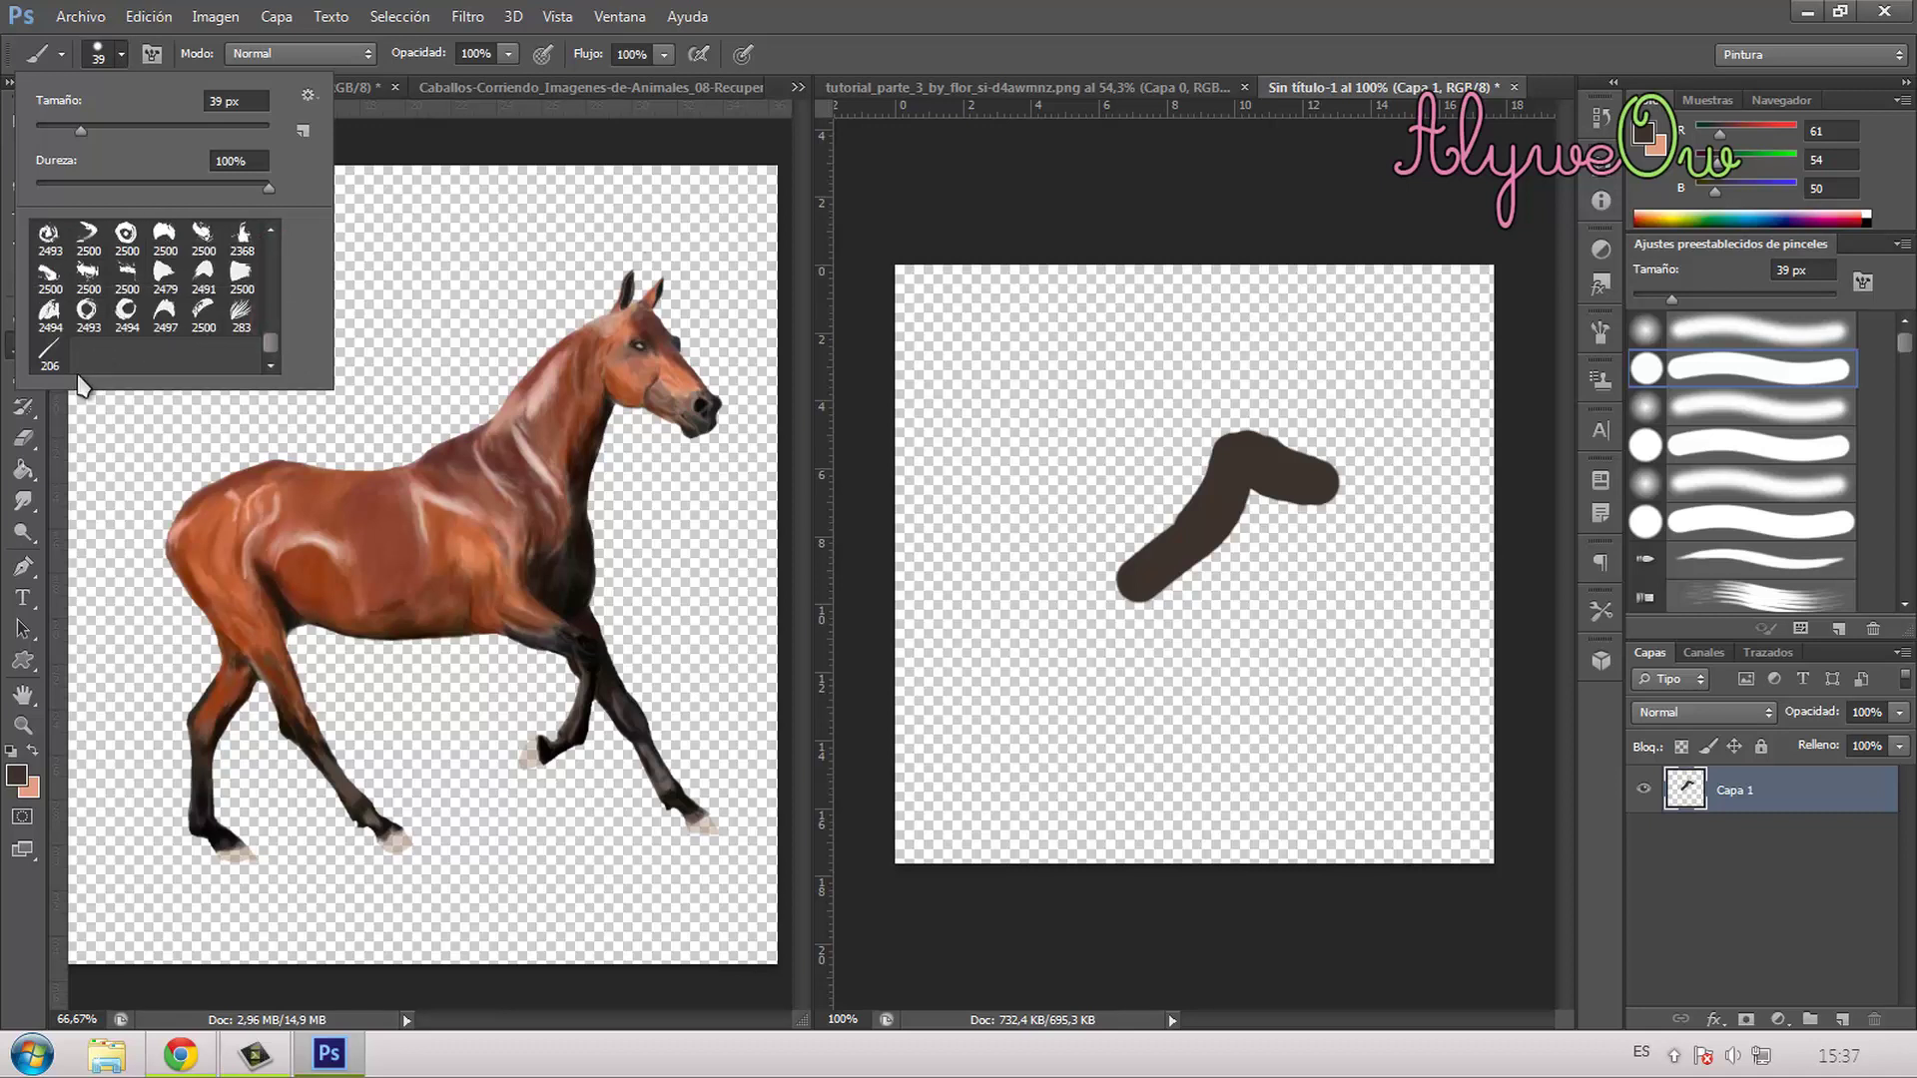
left_click(55, 355)
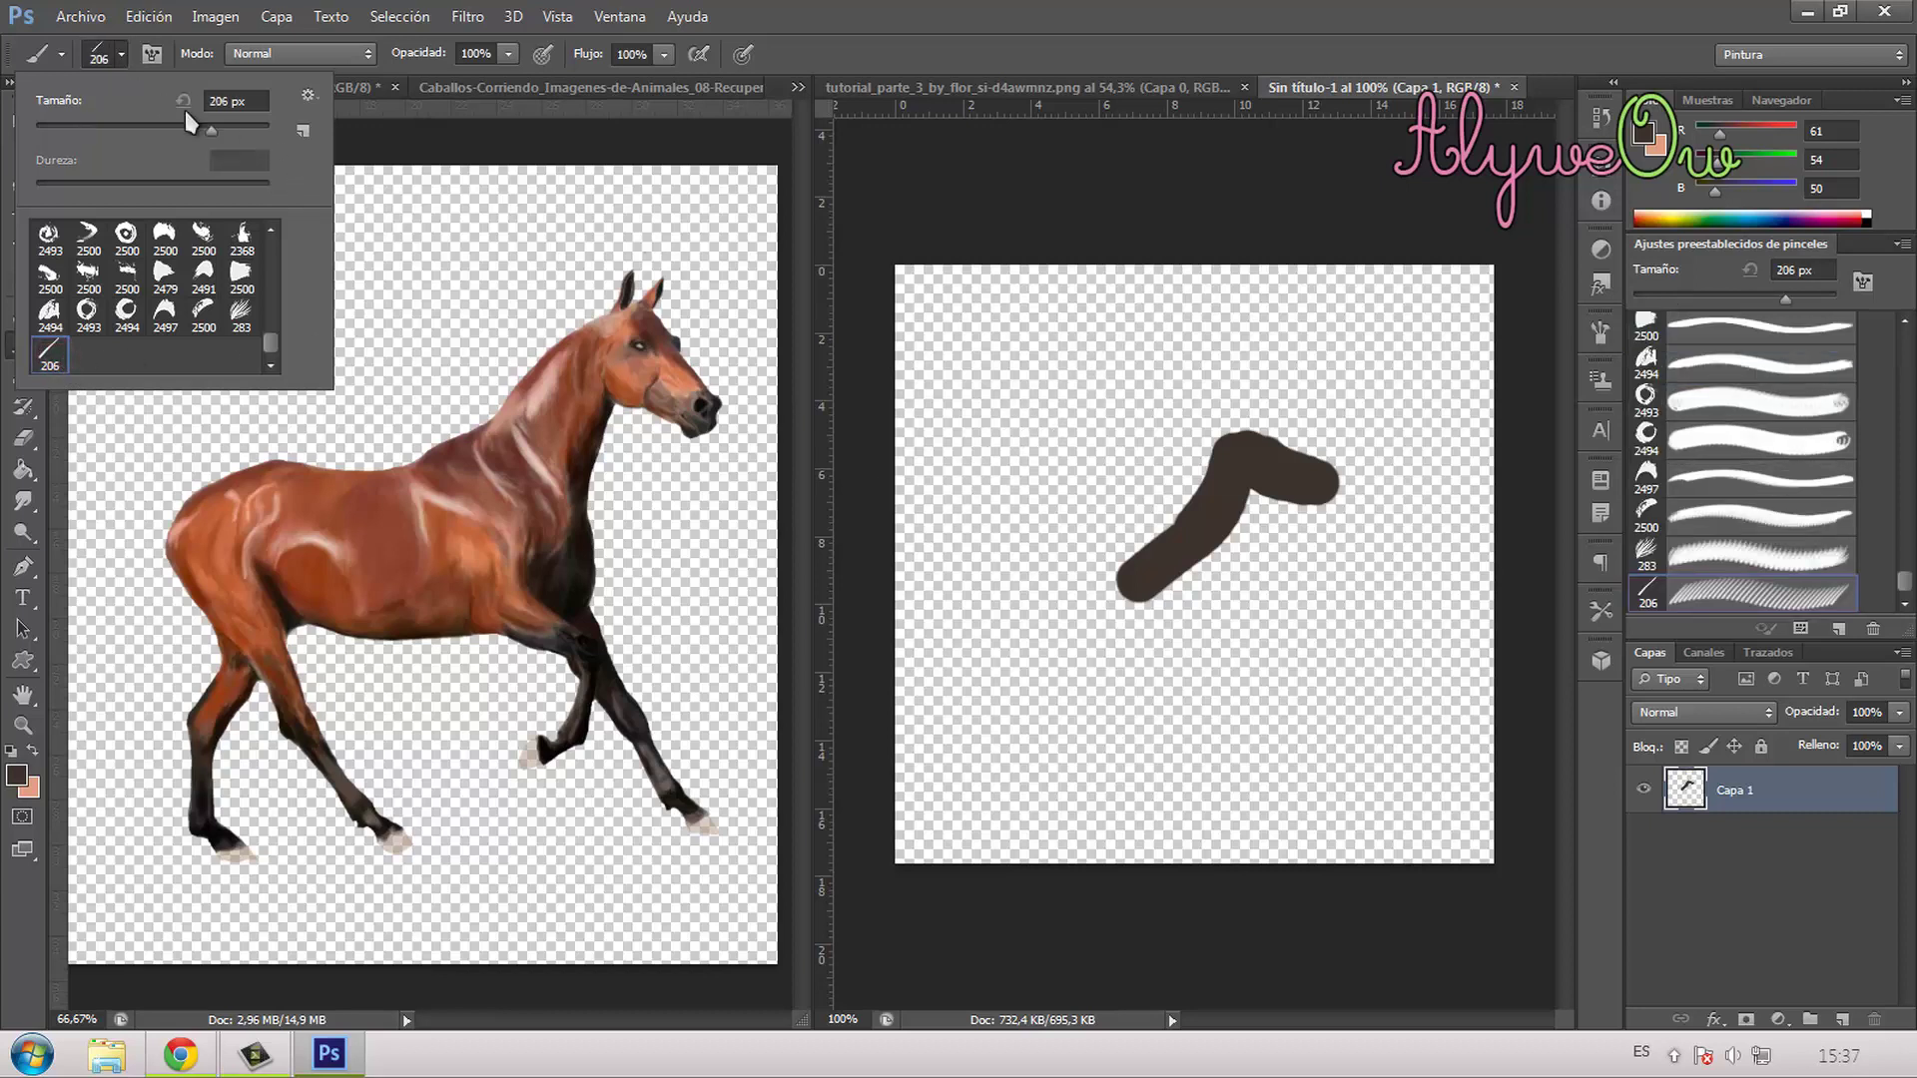
left_click_drag(211, 131, 191, 130)
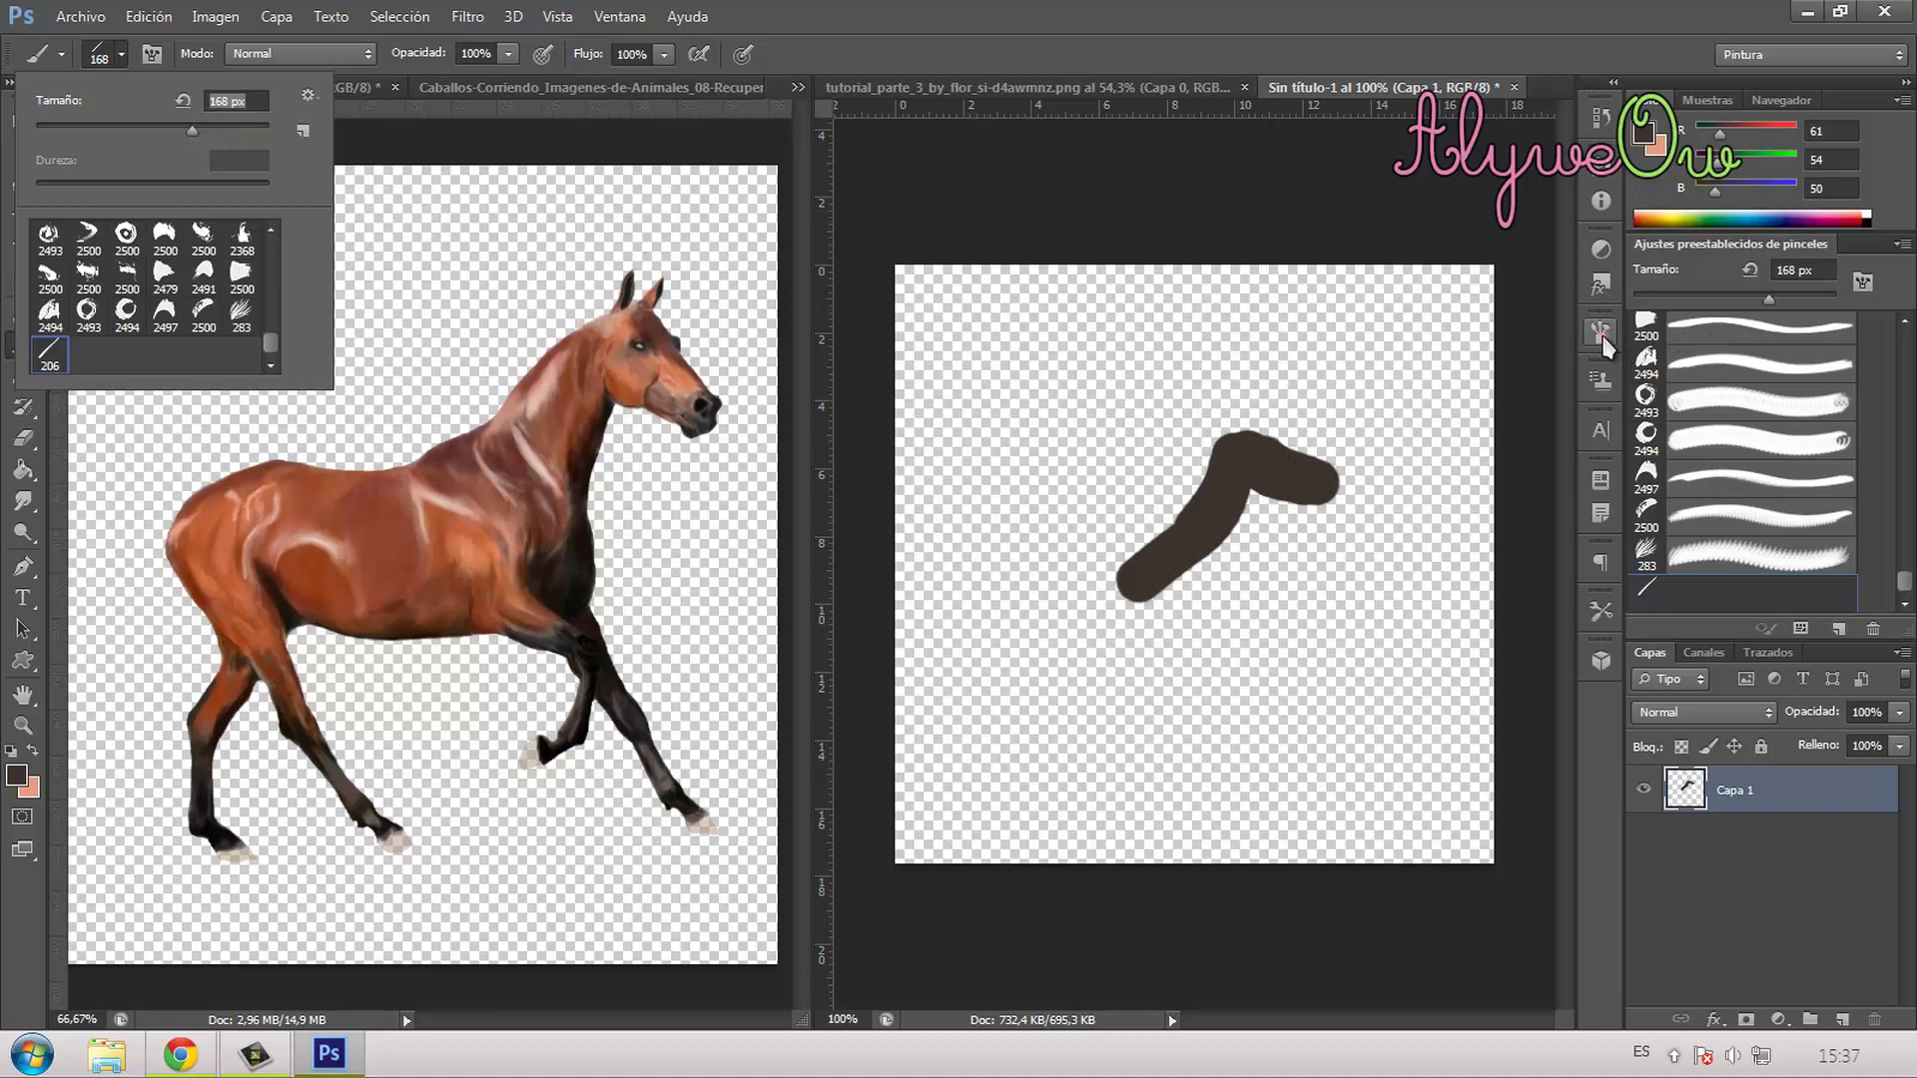
Step: Rotate the hair brush tip to -178° and paint tapered hair ends over the lower end of the thick stroke
left_click(1600, 332)
left_click(1179, 380)
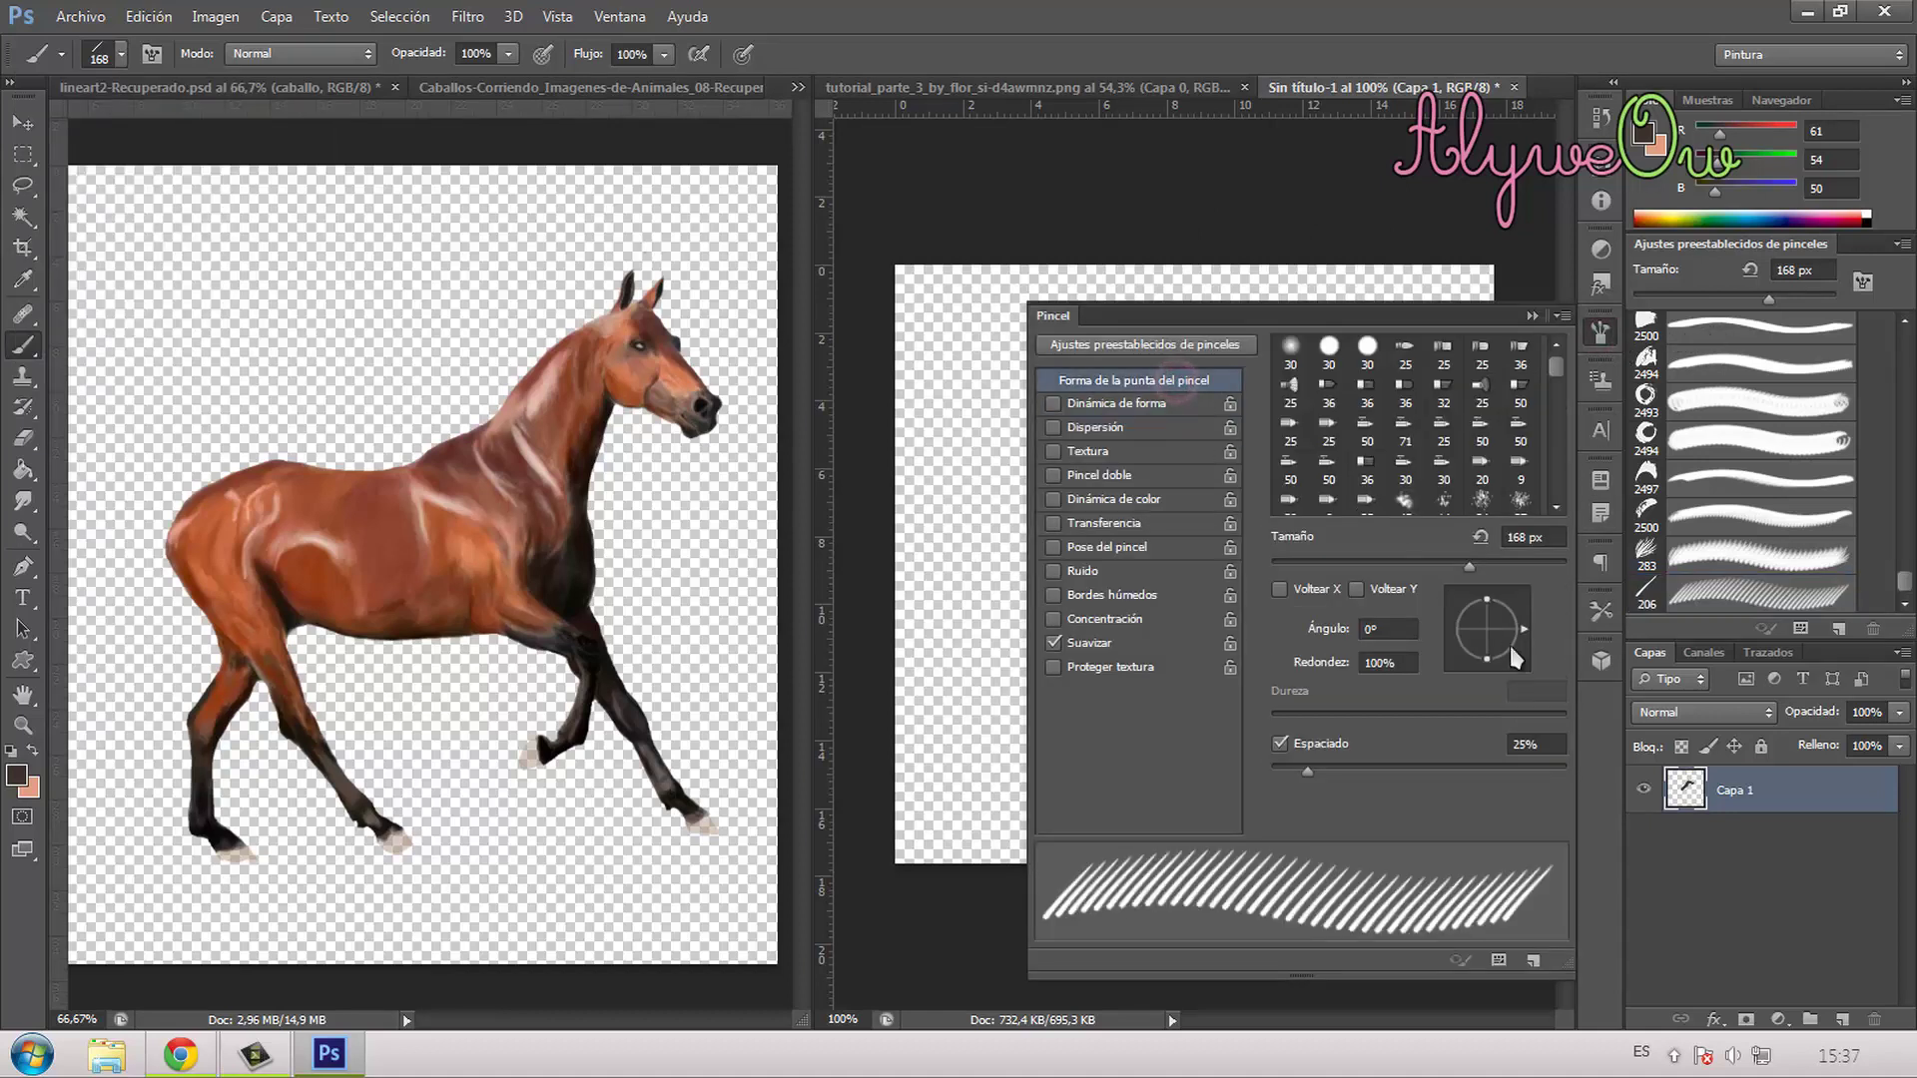
left_click_drag(1510, 631, 1453, 640)
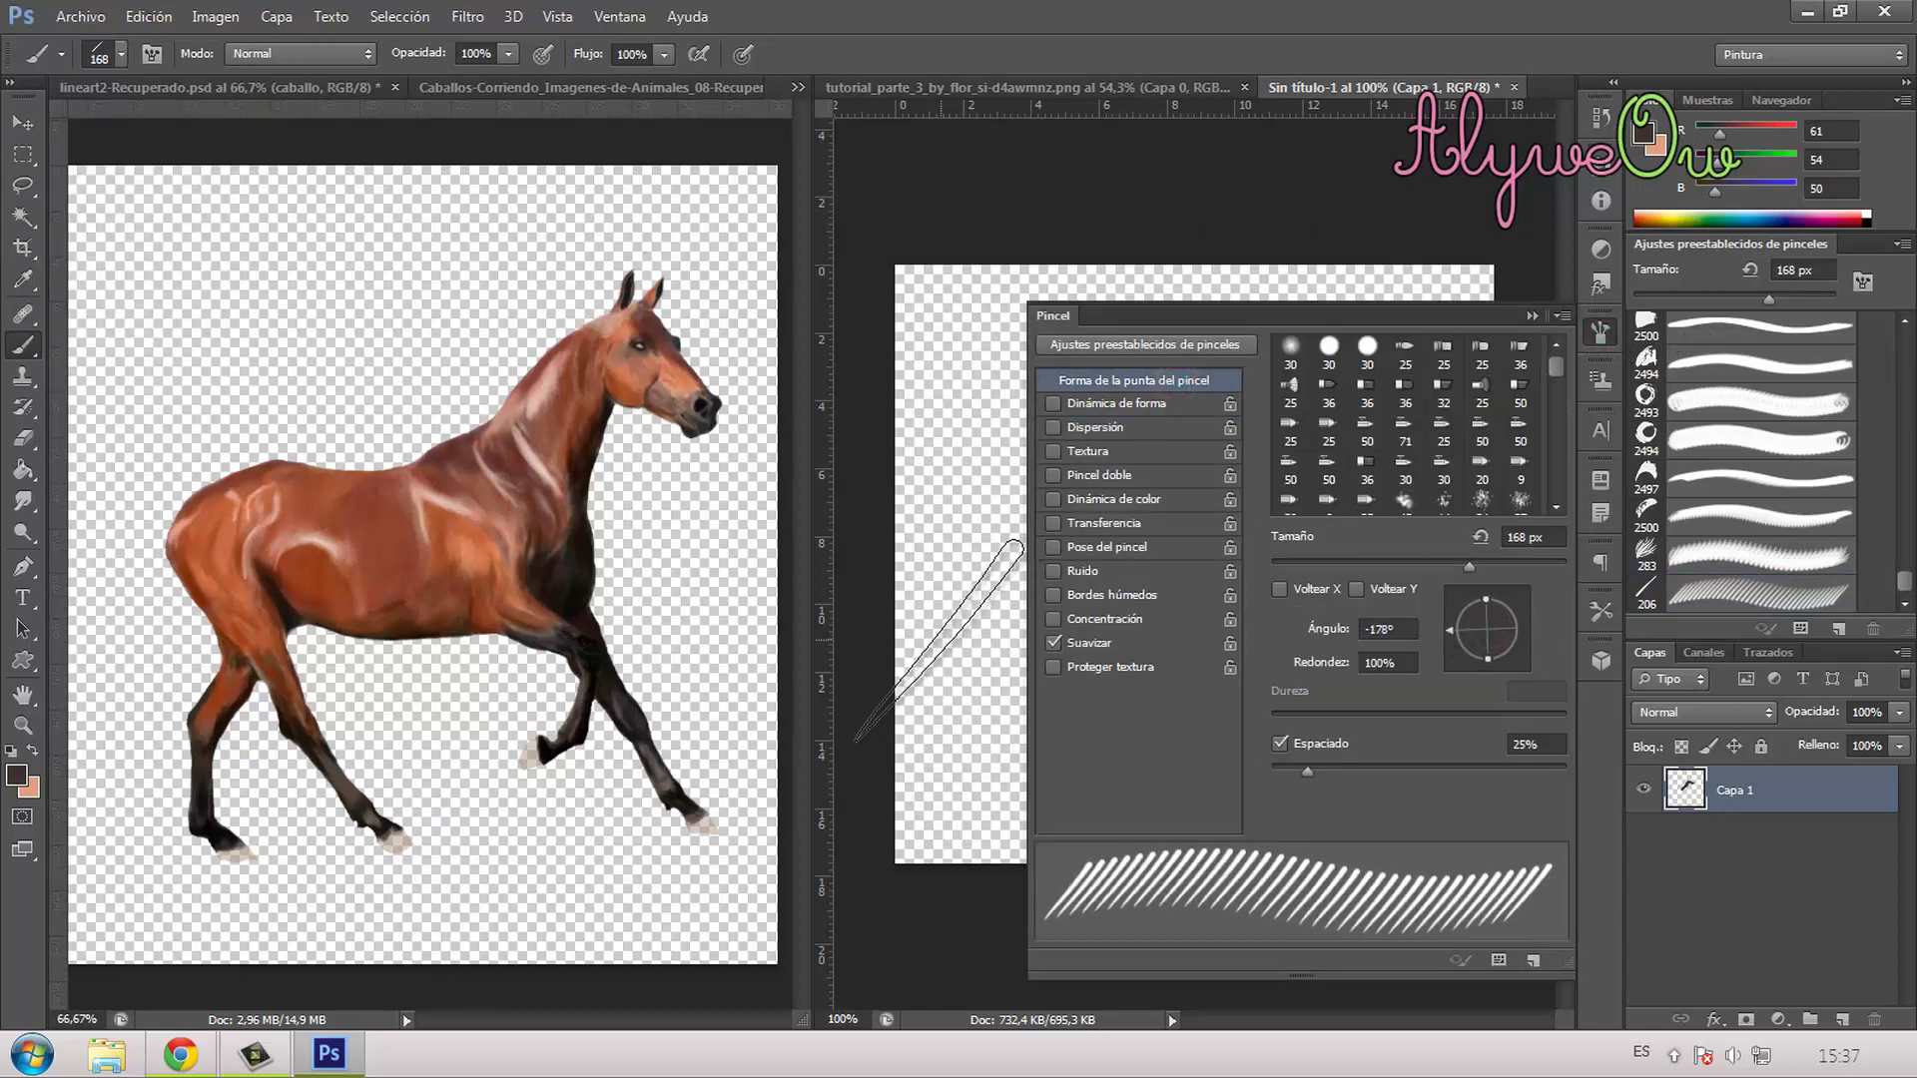
left_click(1531, 316)
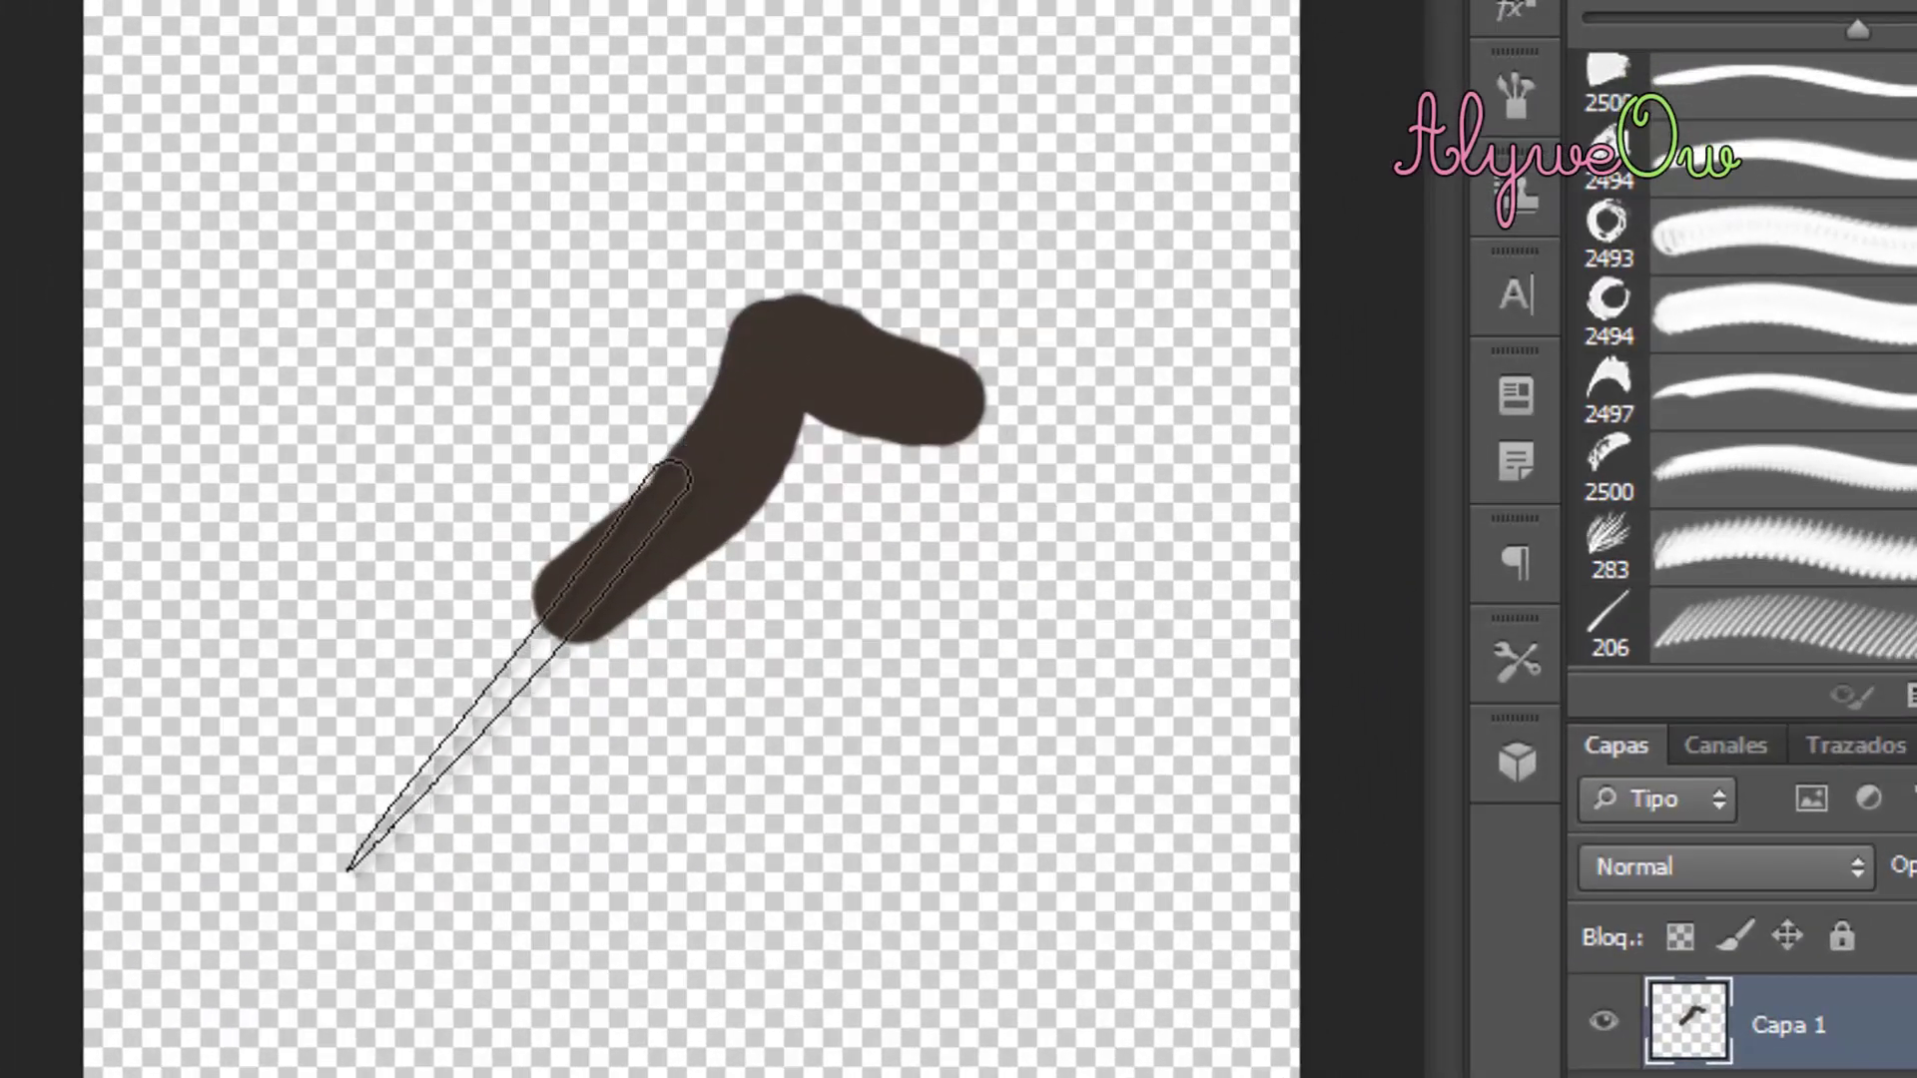
mouse_move(499, 669)
left_mouse_down()
mouse_move(471, 664)
mouse_move(576, 611)
mouse_move(599, 569)
mouse_move(620, 586)
mouse_move(649, 528)
mouse_move(629, 496)
mouse_move(604, 510)
left_mouse_up()
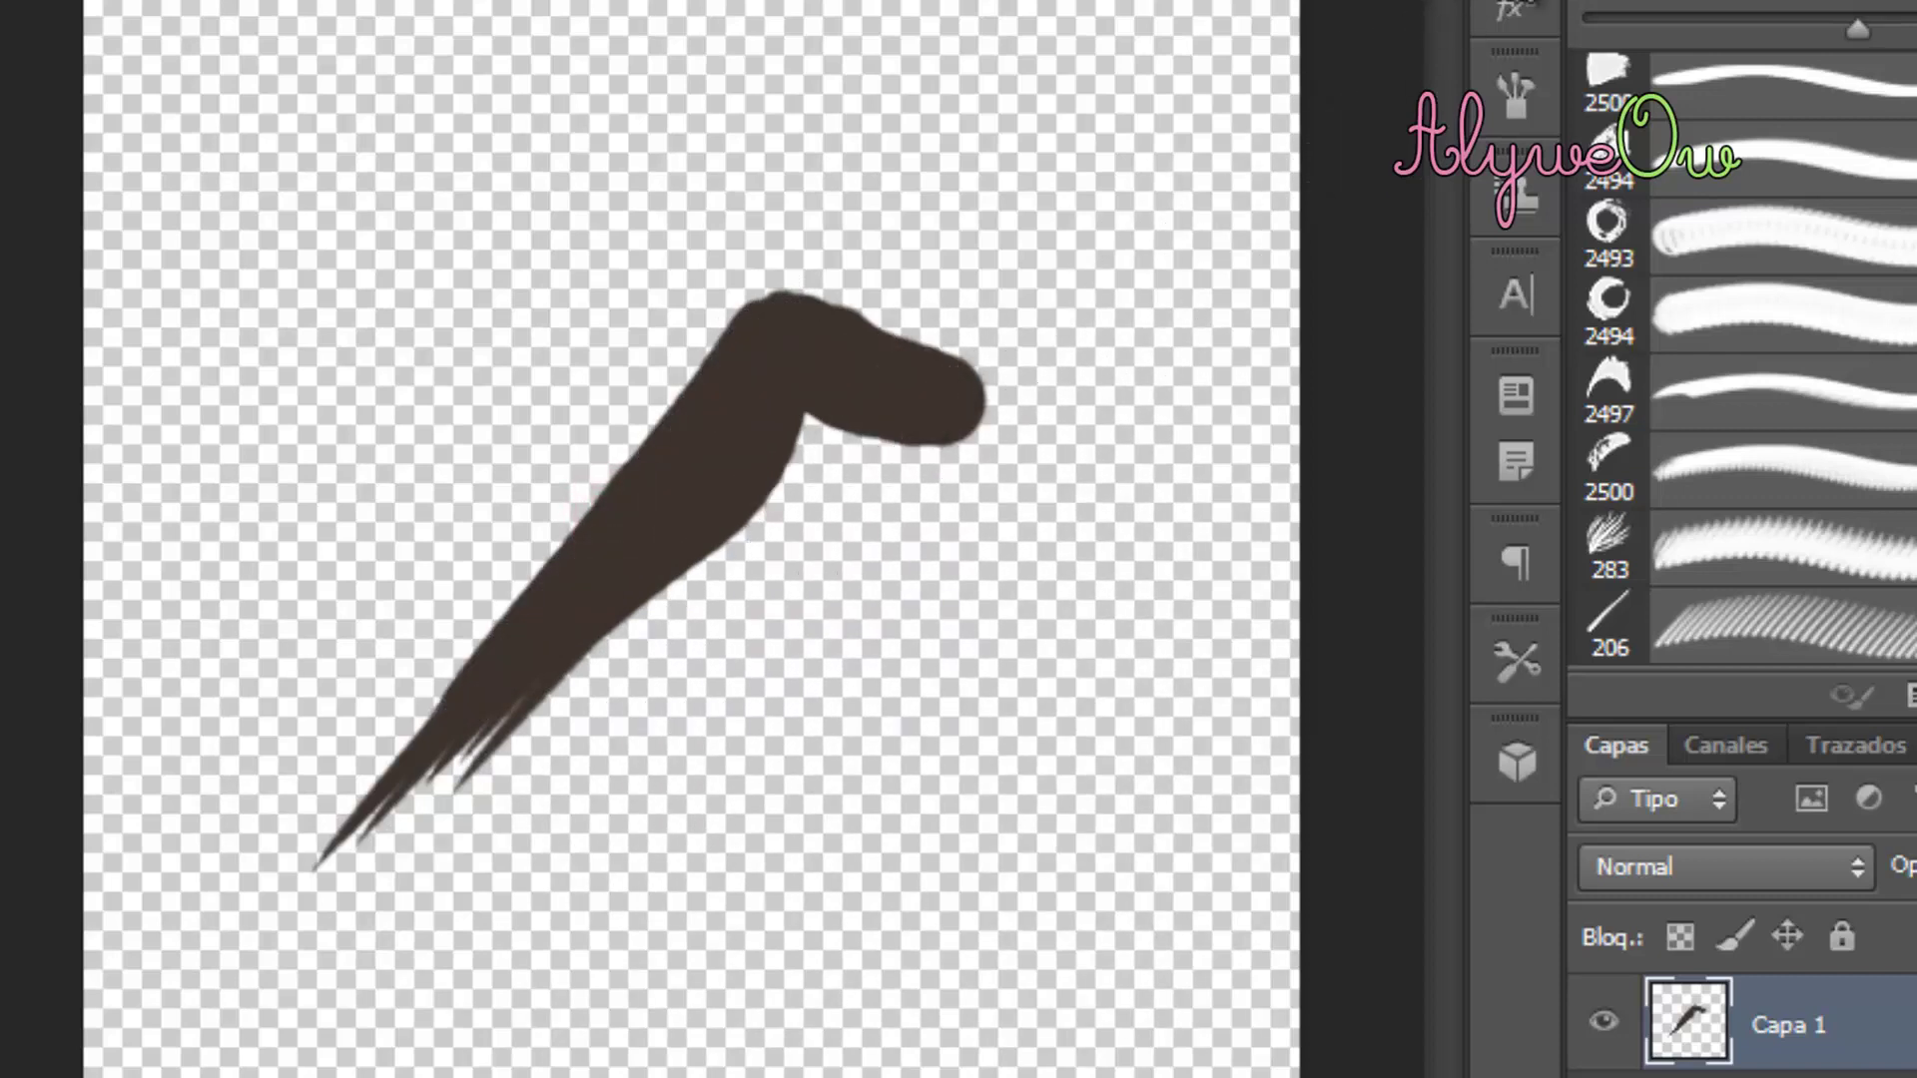
Step: Set the brush tip's angle to -149° and size to 131 px, and stamp one steep hair beneath the stroke's bend
left_click(1513, 20)
left_click(1518, 92)
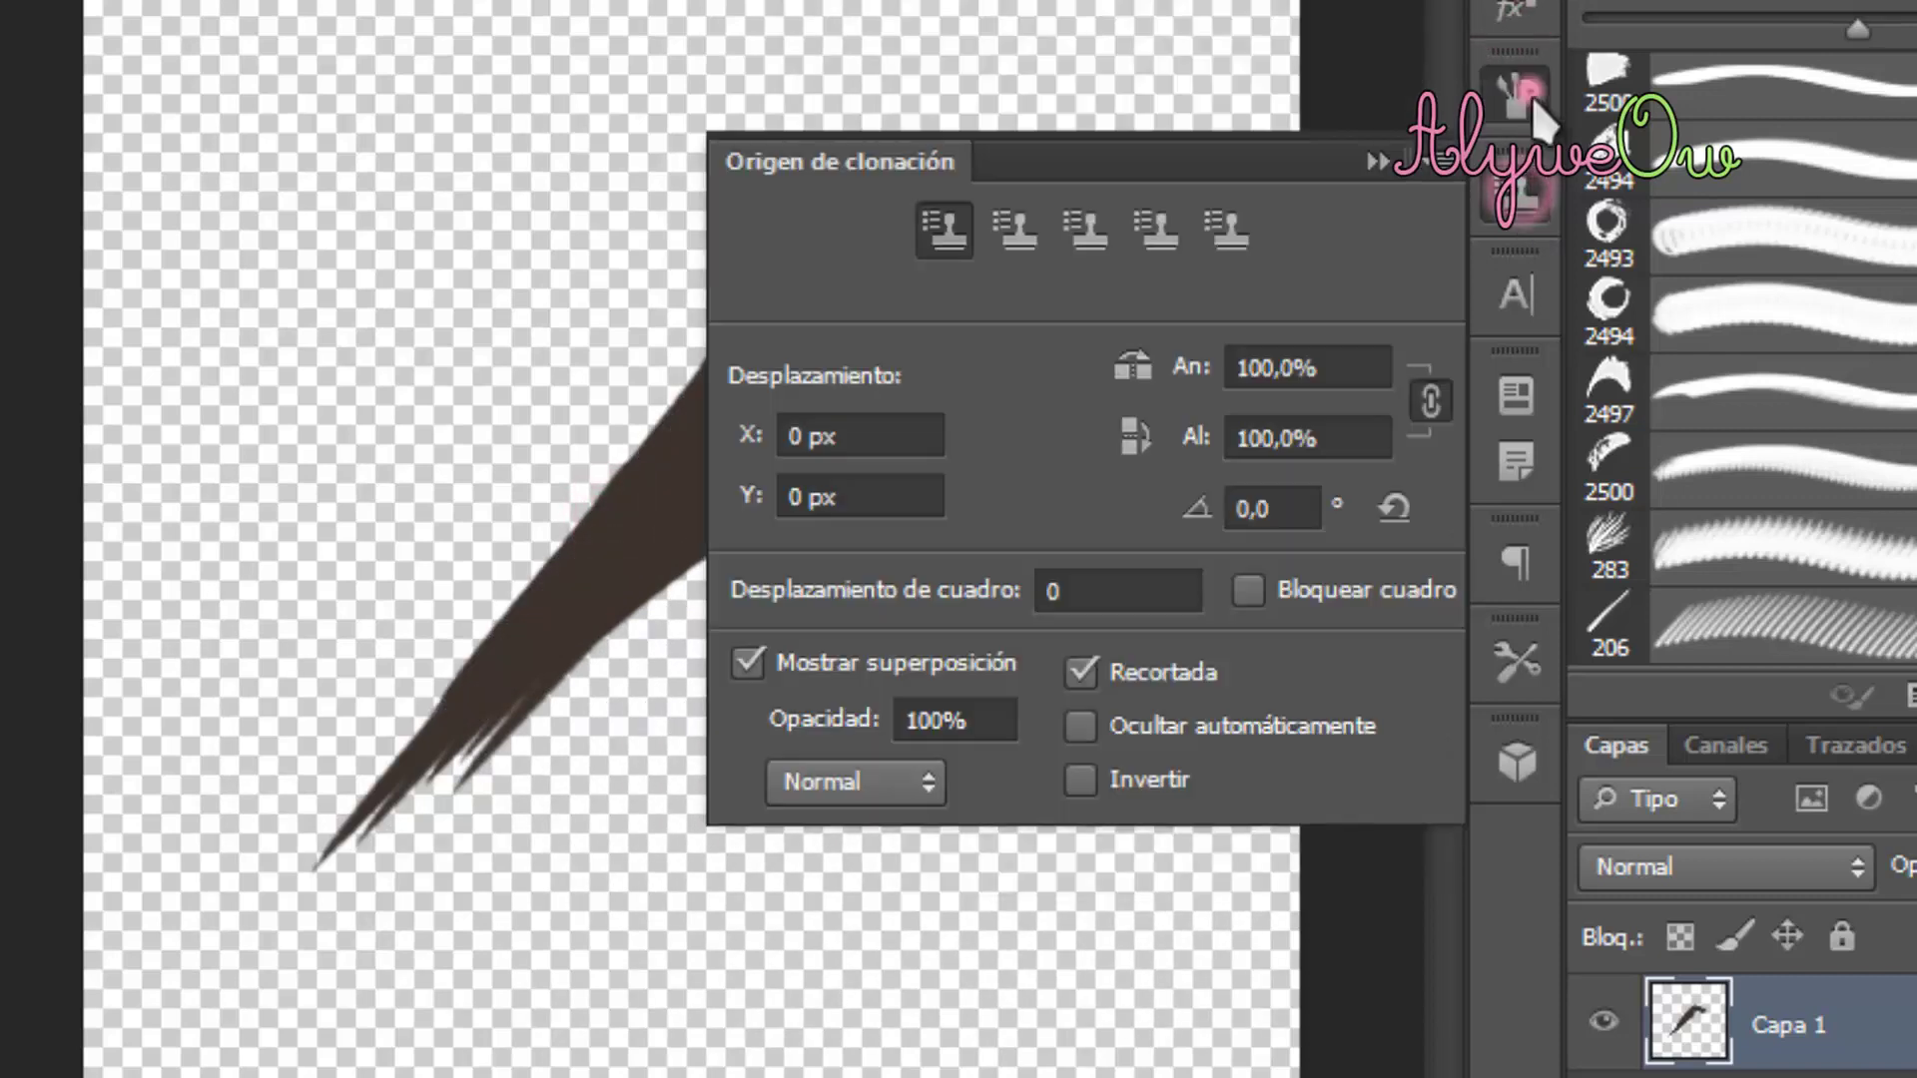
left_click(1519, 94)
mouse_move(1241, 719)
left_mouse_down()
mouse_move(1220, 753)
mouse_move(1220, 734)
left_mouse_up()
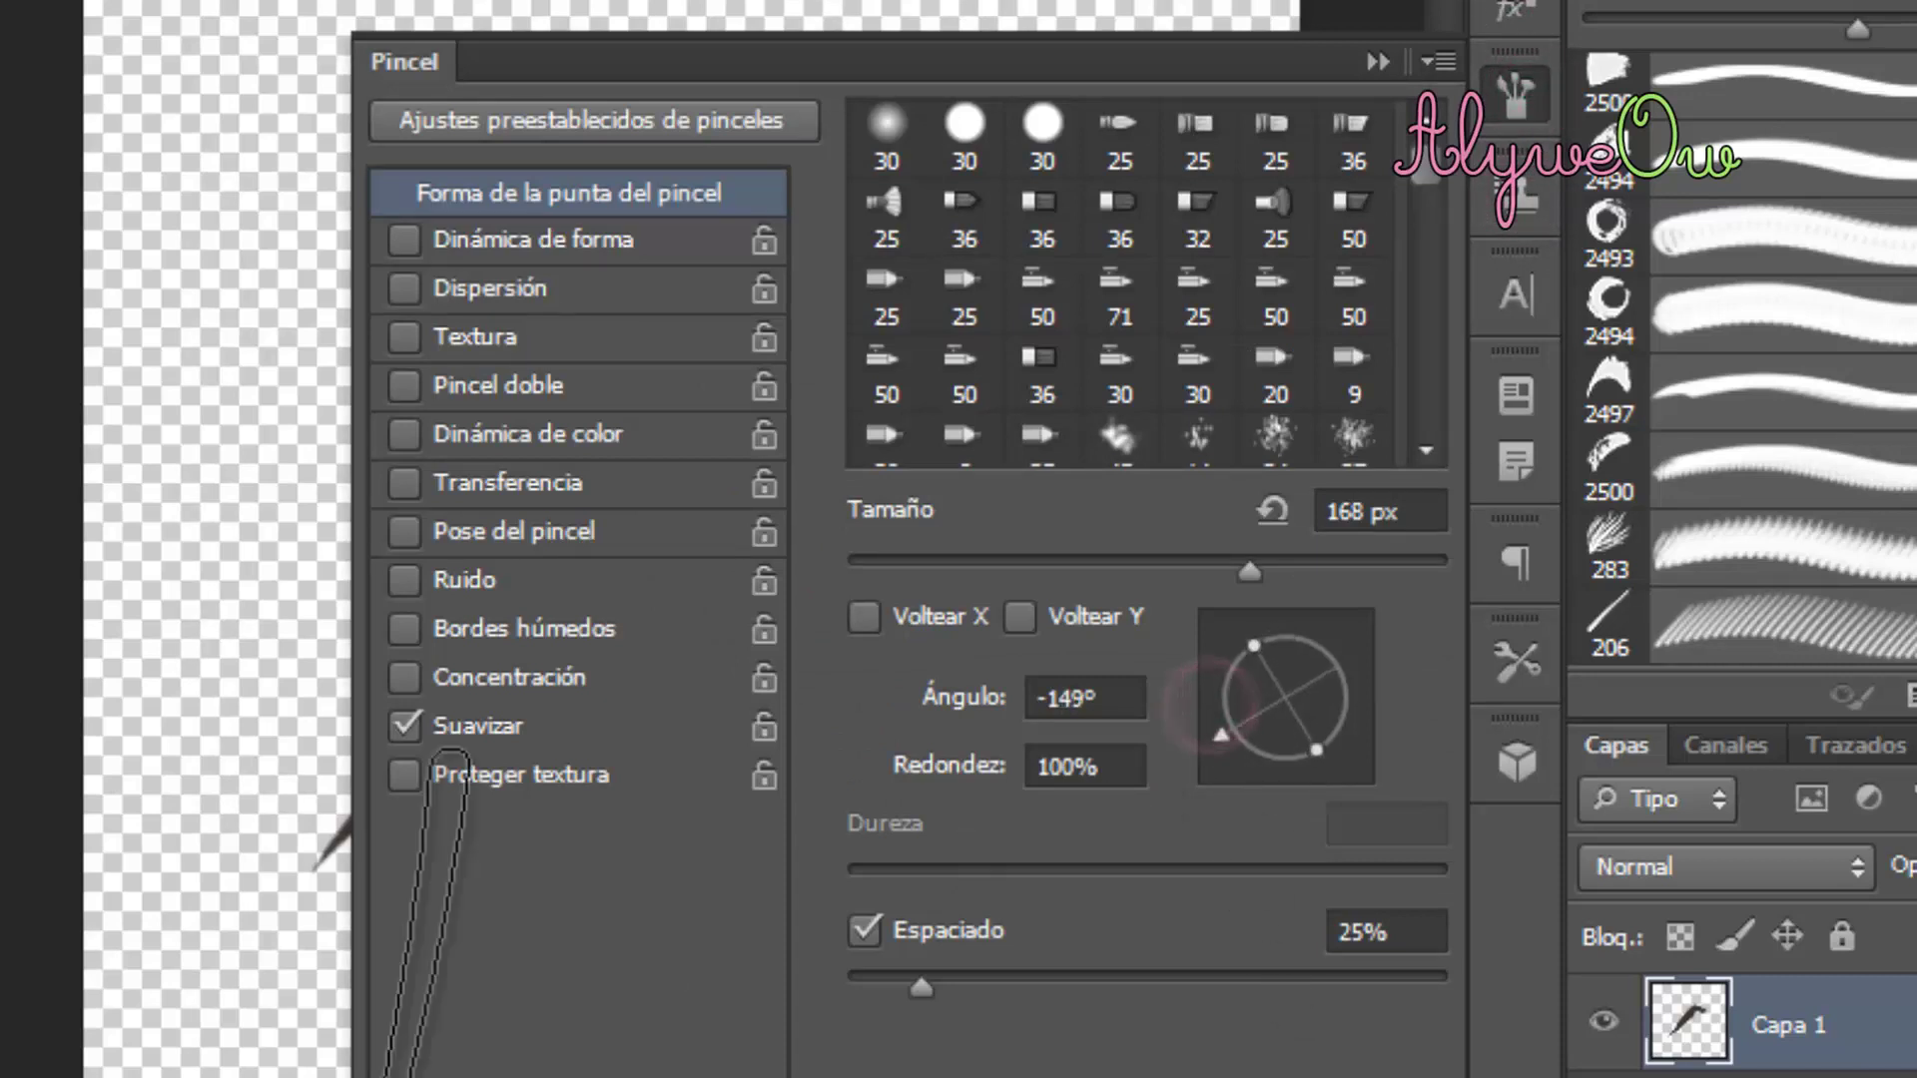
left_click_drag(1250, 571, 1194, 571)
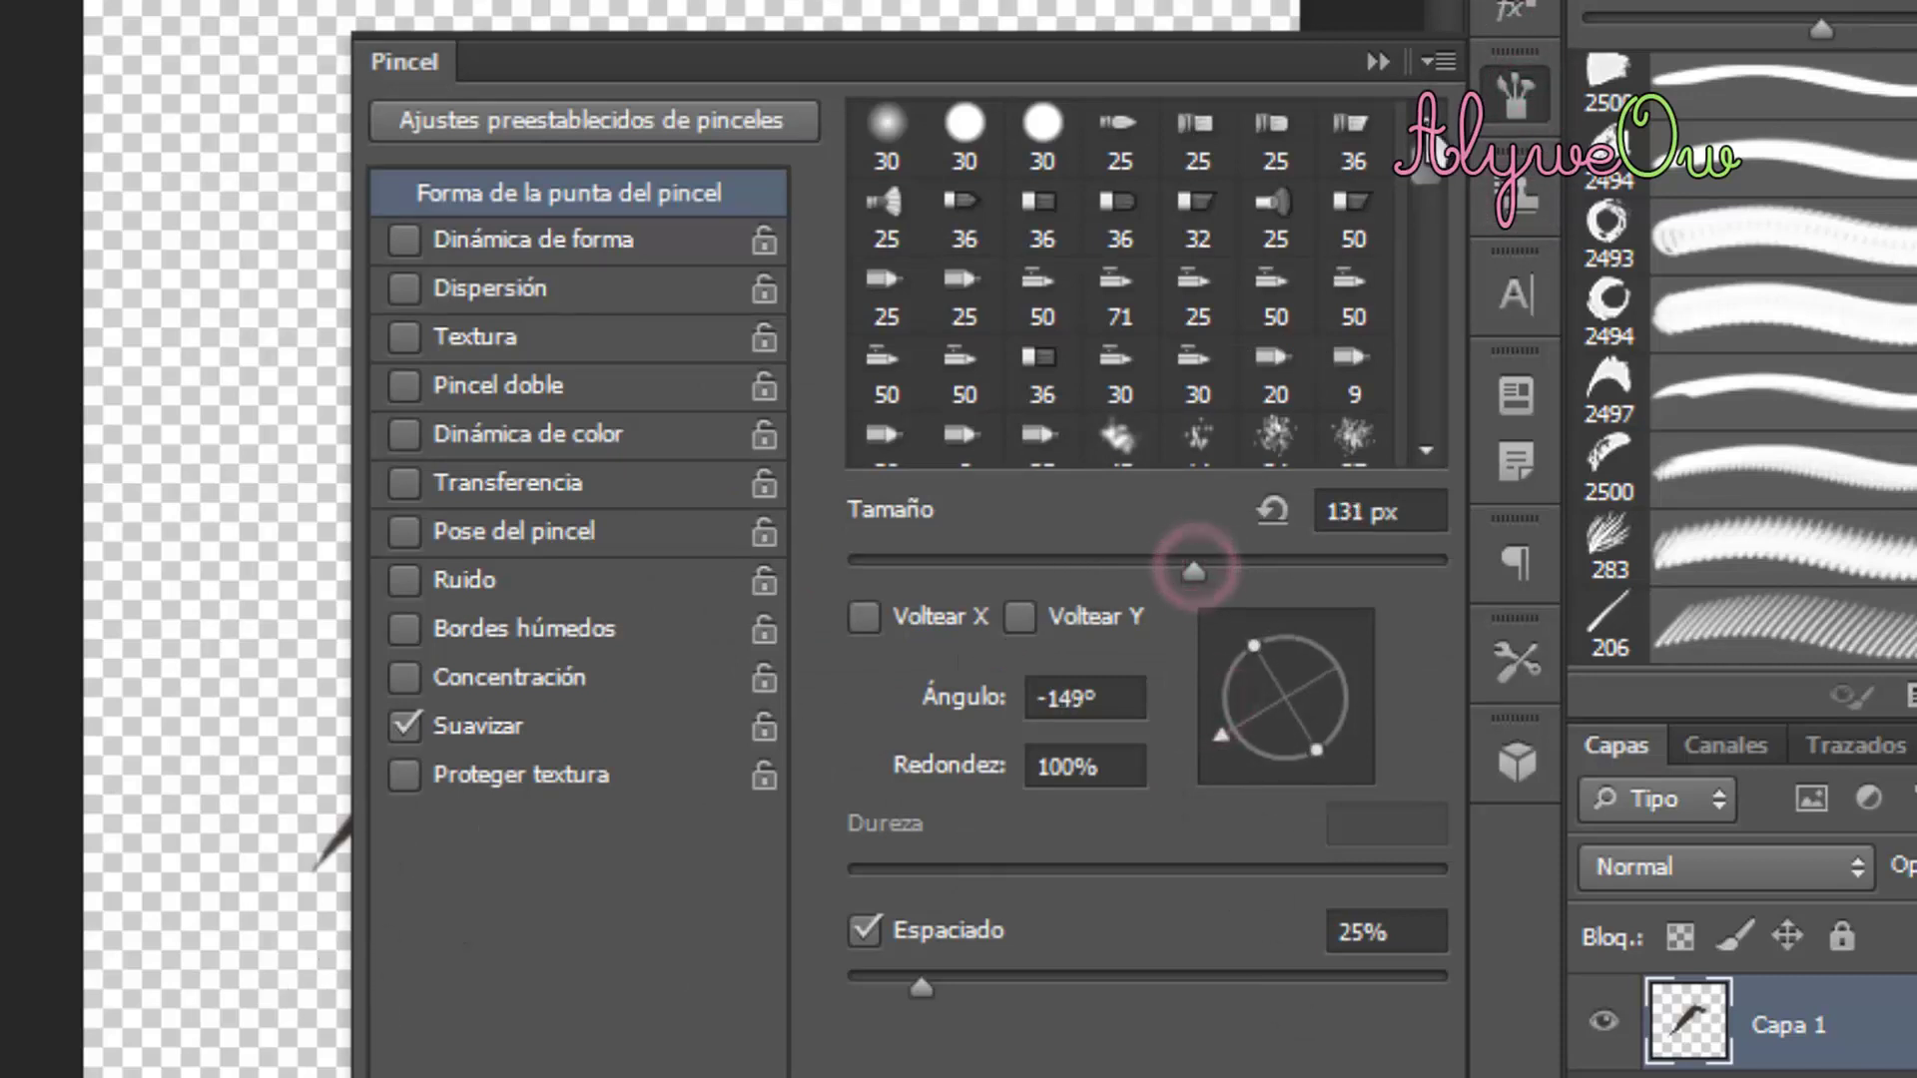
left_click(1378, 62)
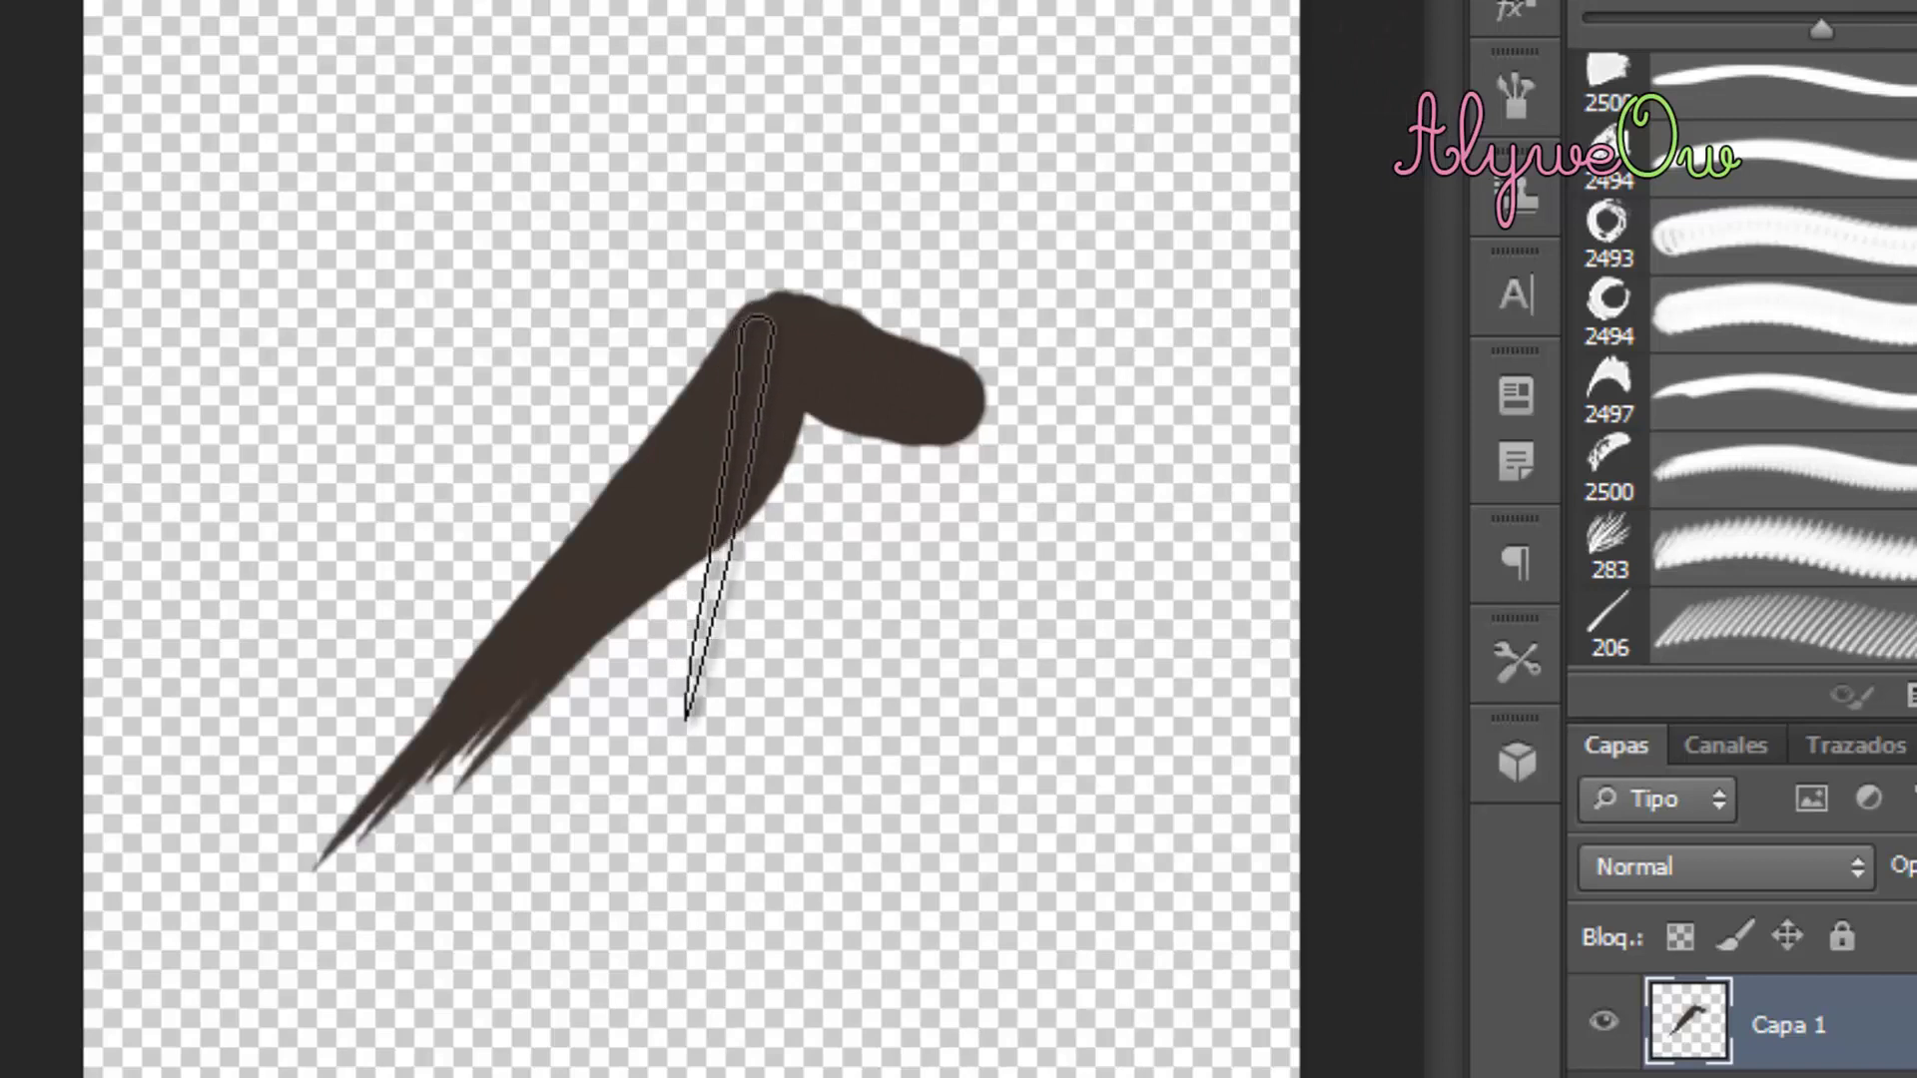
left_click(728, 513)
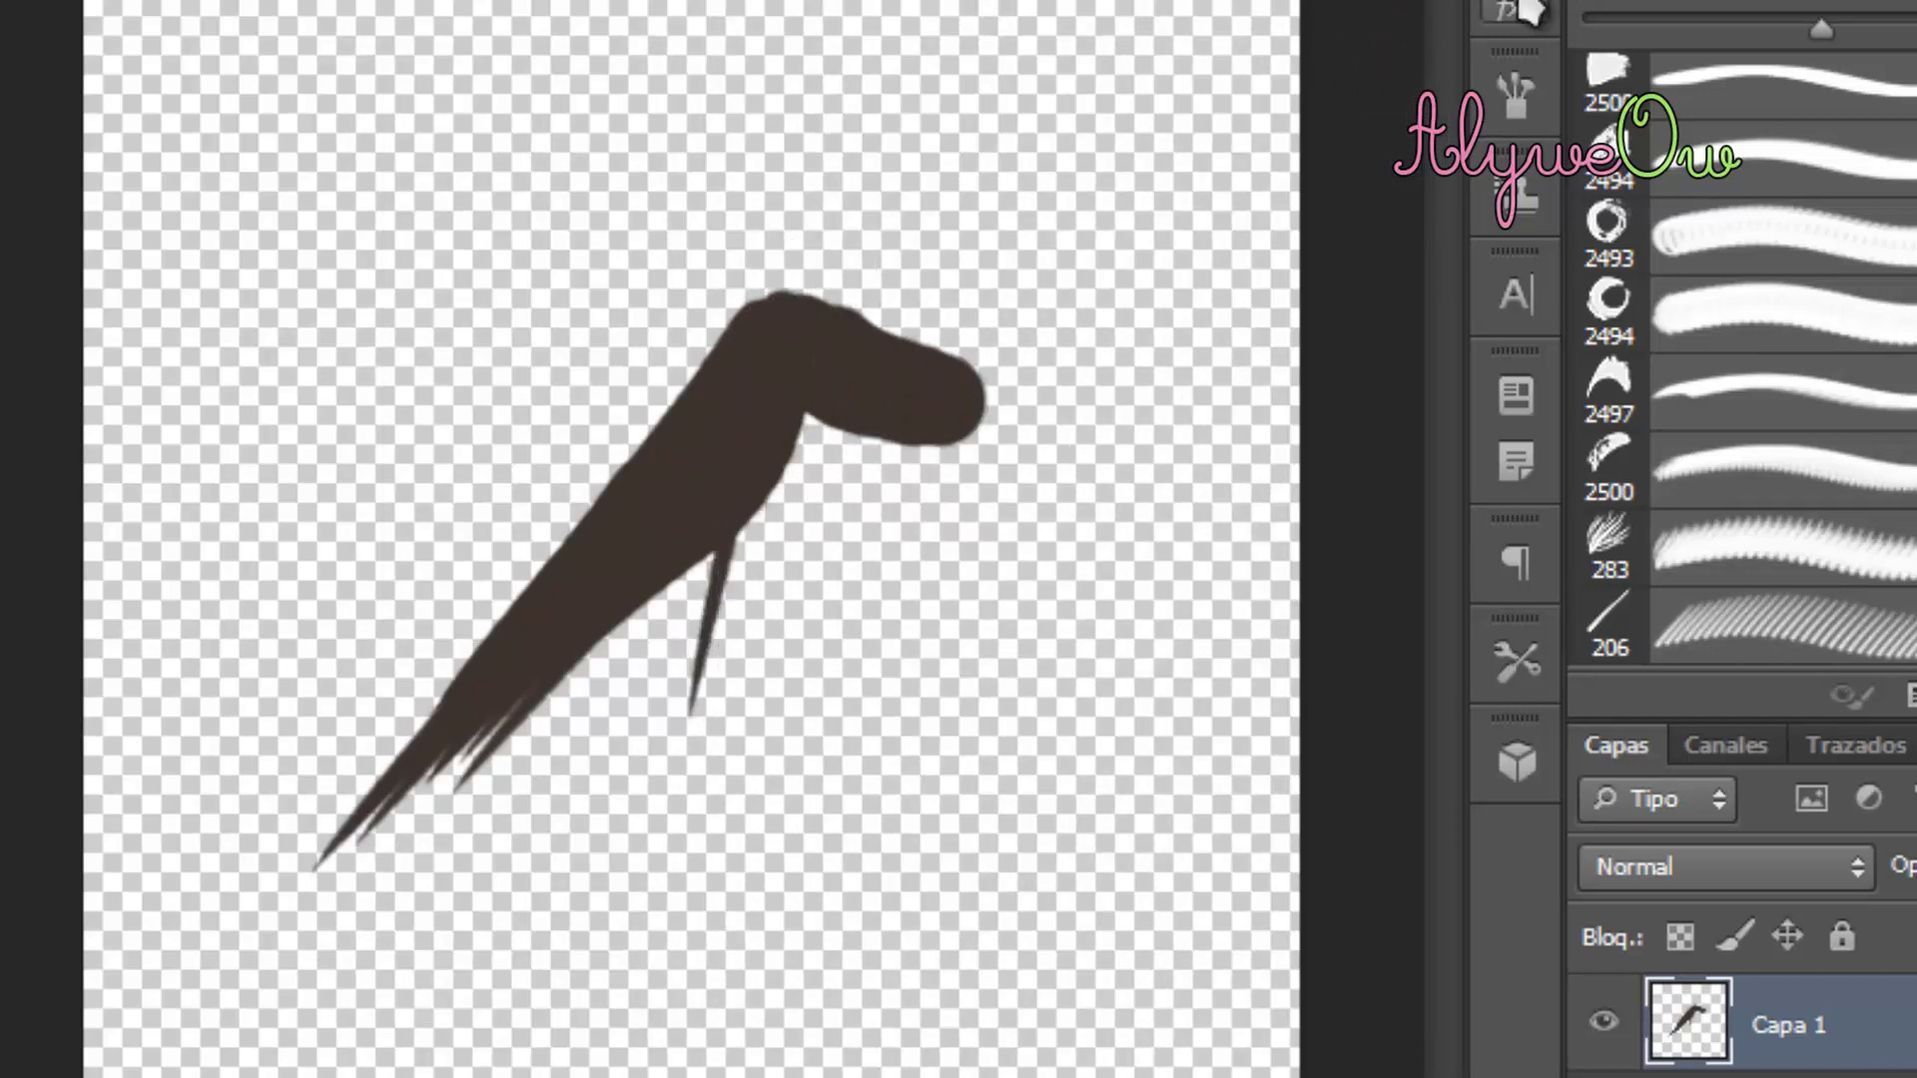
Step: Set the brush tip's angle to 177° and size to 95 px, and paint finer hairs along the stroke's lower edge
left_click(1526, 12)
left_click(1526, 12)
left_click(1517, 95)
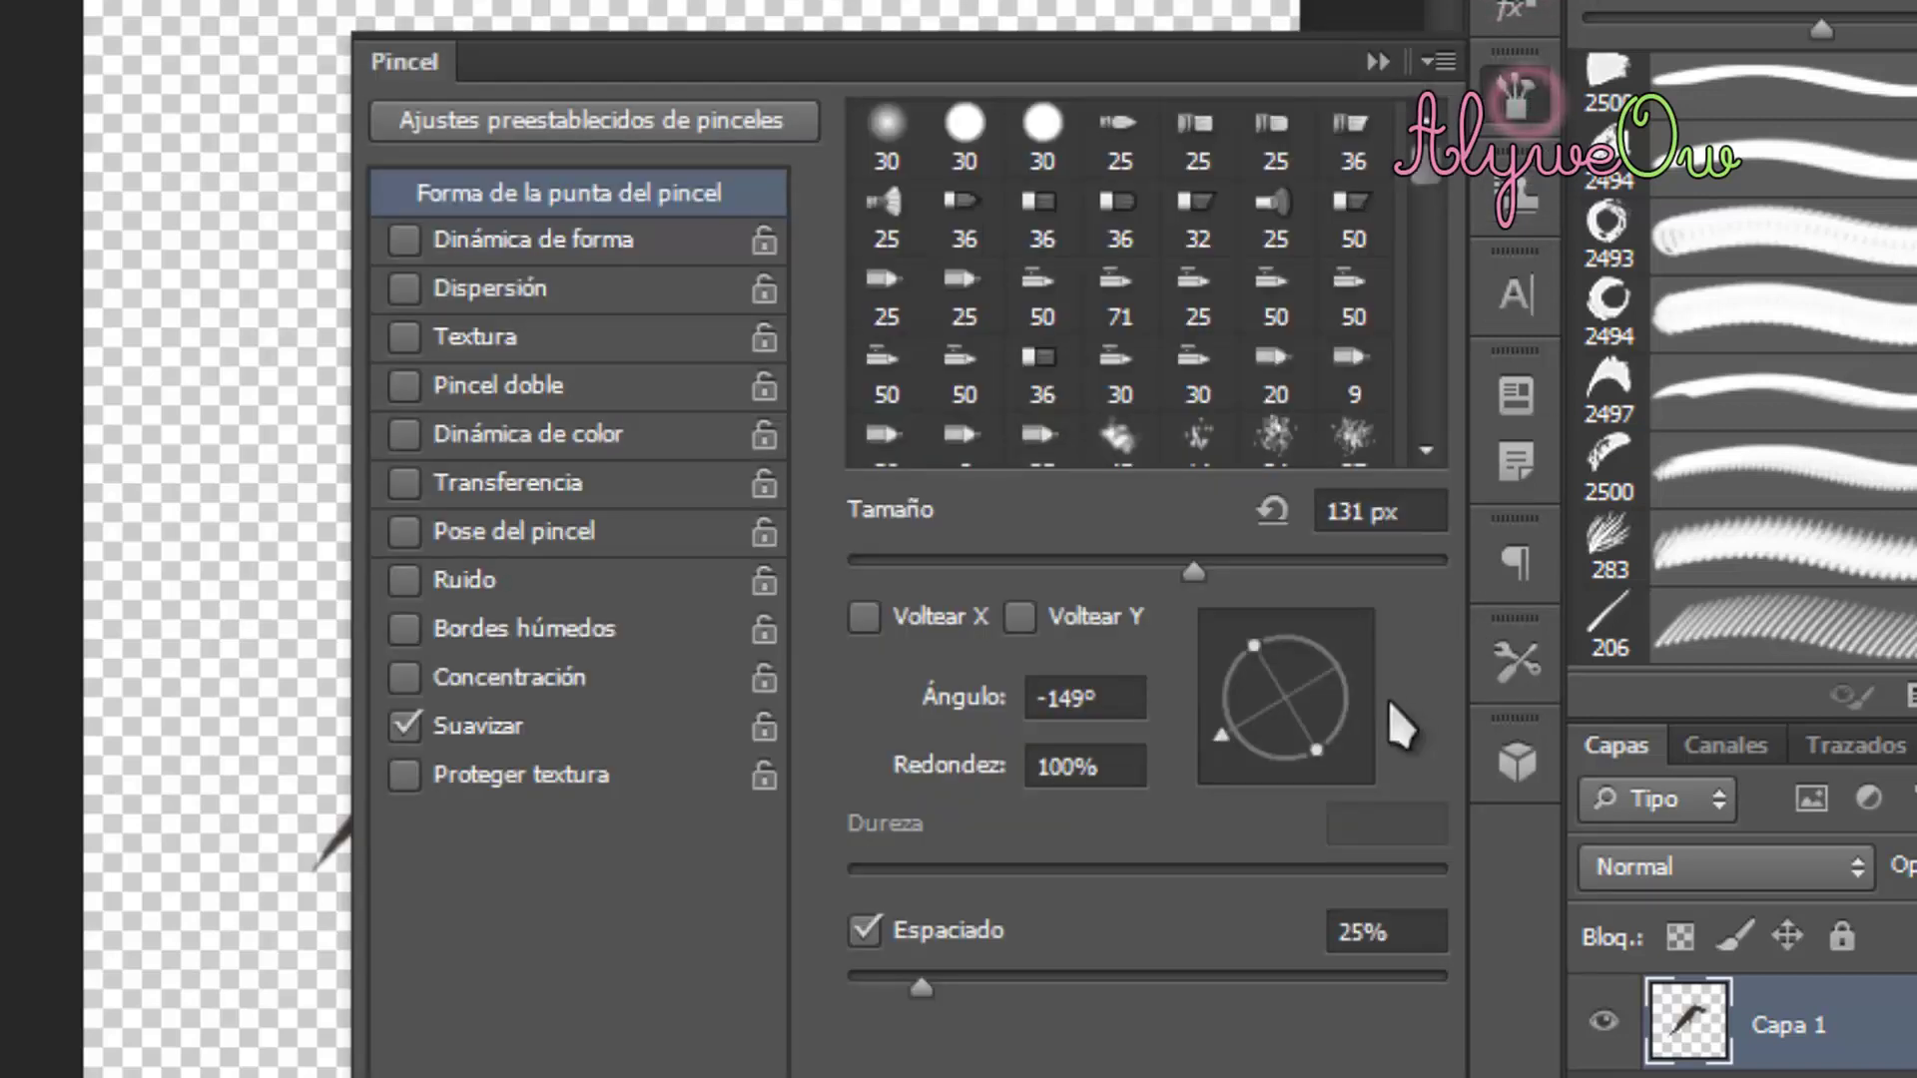
mouse_move(1298, 679)
left_mouse_down()
mouse_move(1298, 644)
mouse_move(1240, 669)
mouse_move(1244, 717)
left_mouse_up()
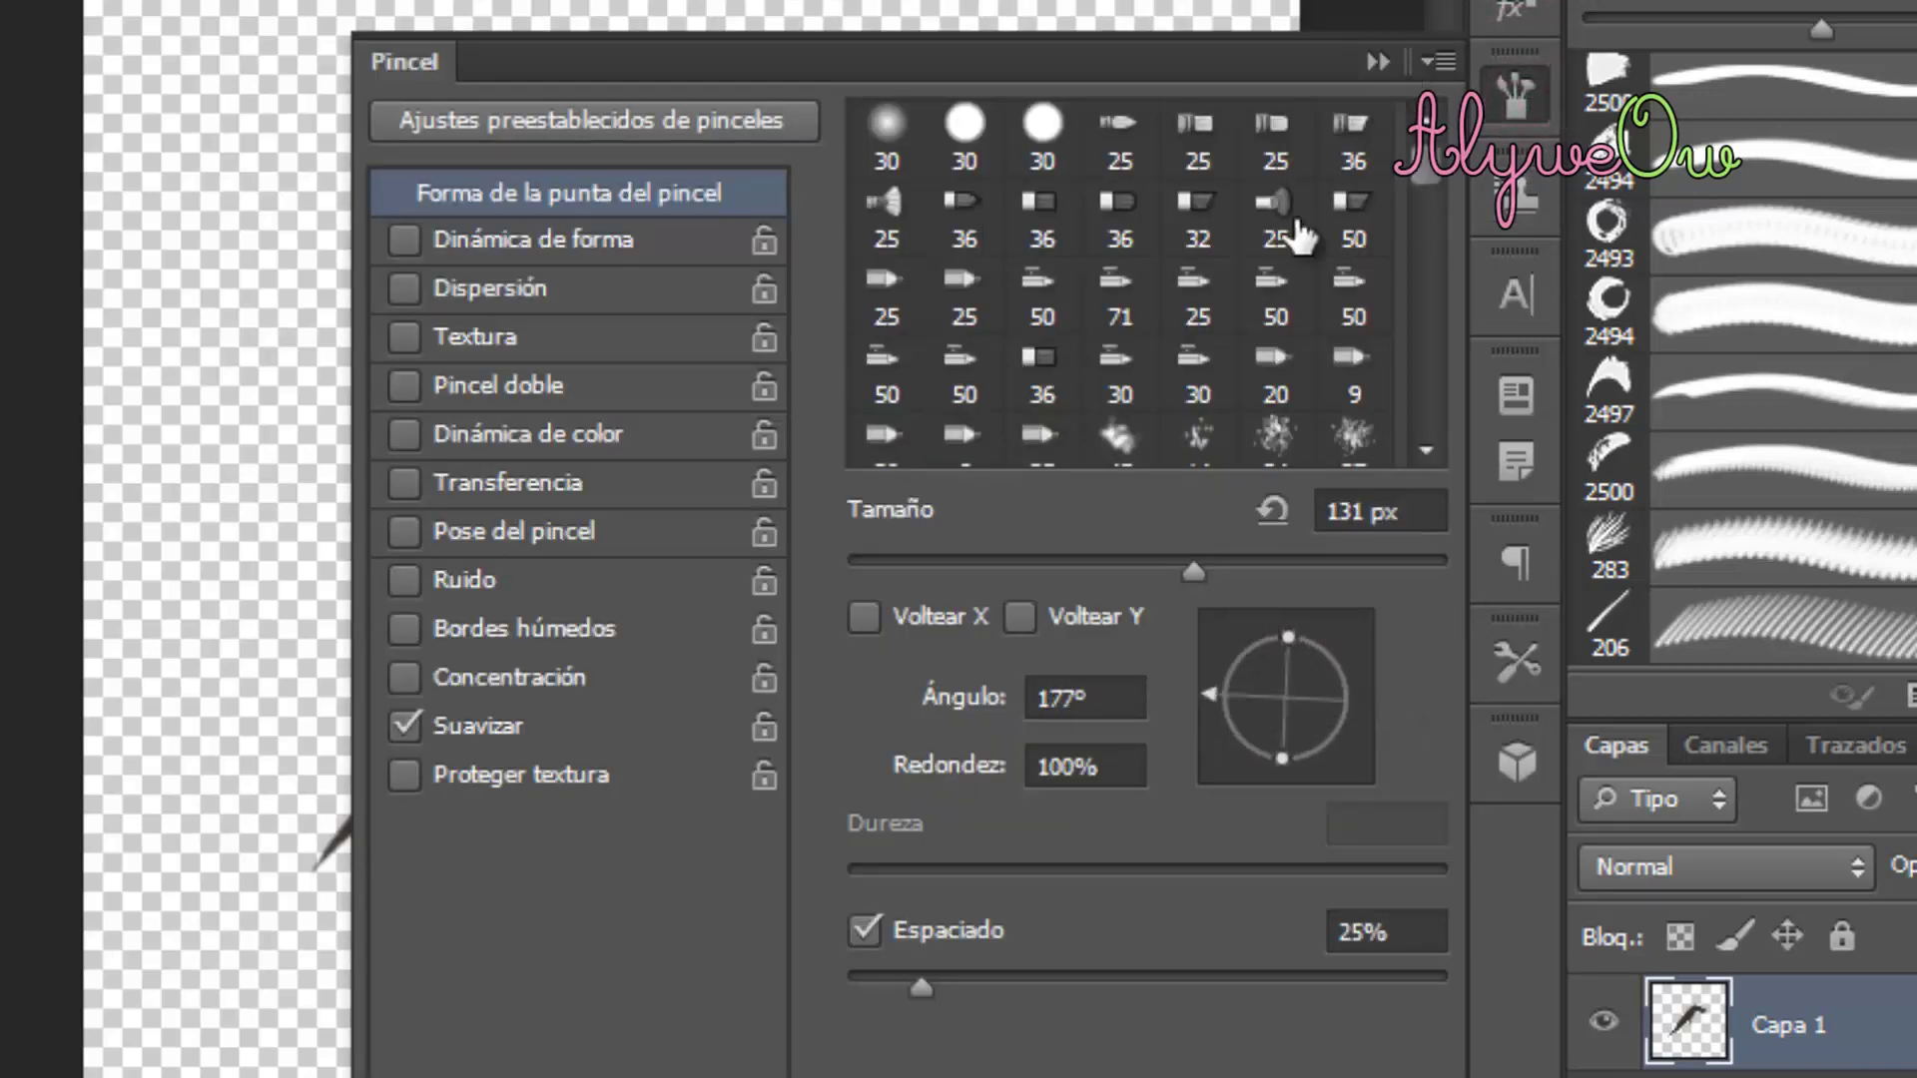
left_click(1141, 564)
left_click(1378, 61)
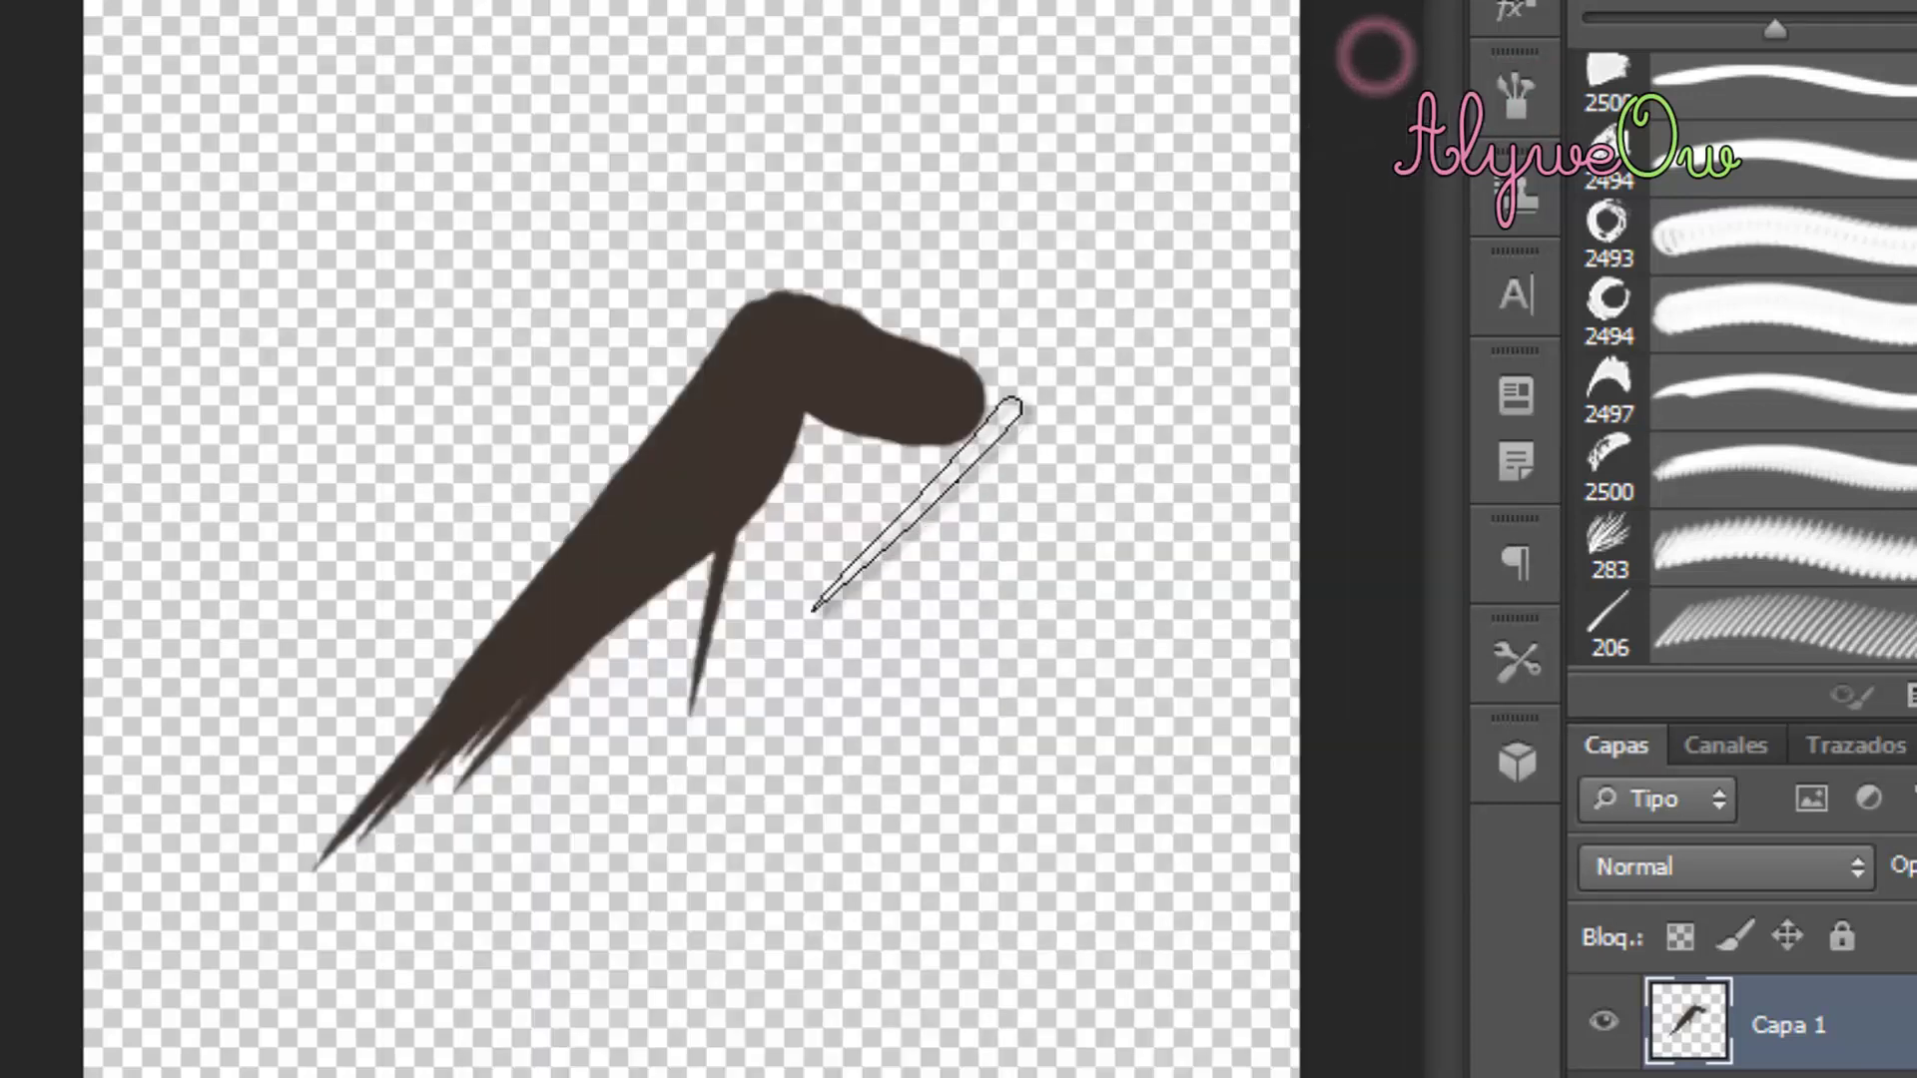
left_click_drag(659, 589, 642, 565)
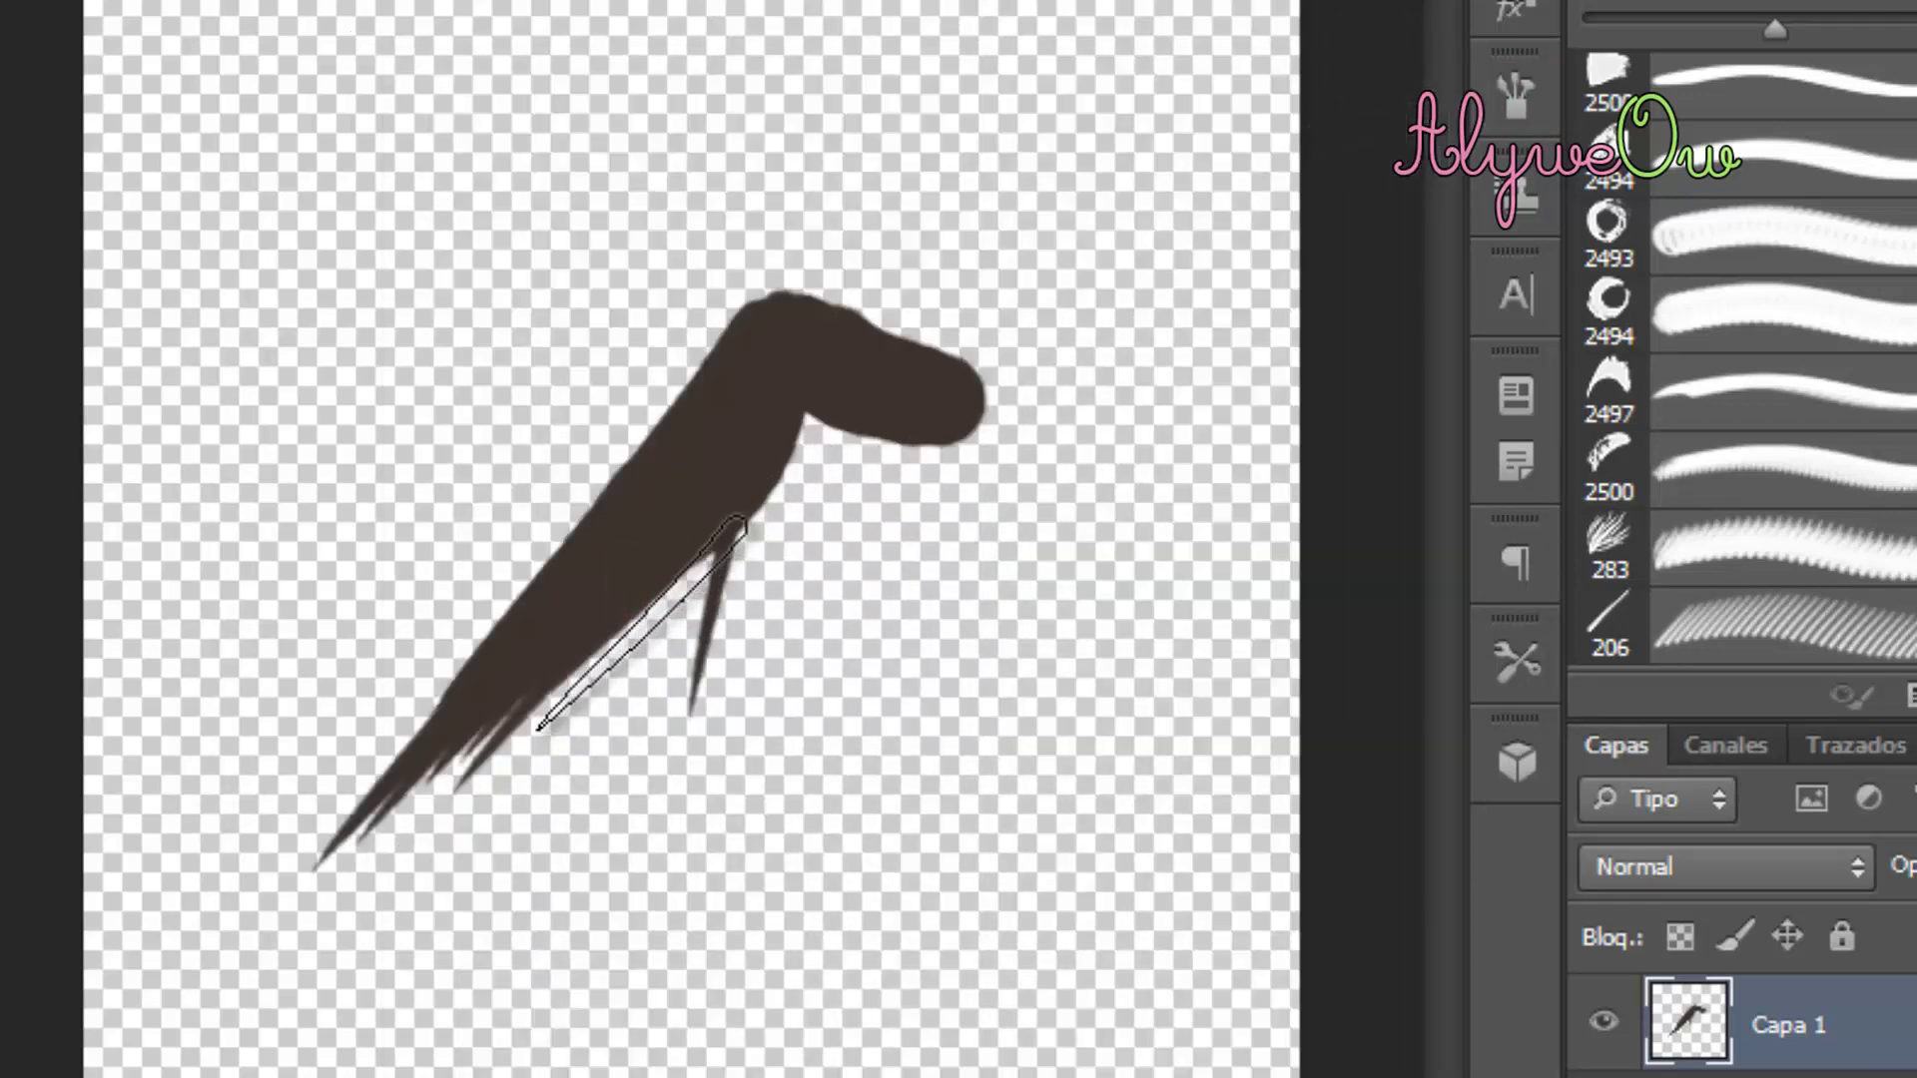
left_click_drag(580, 699, 706, 513)
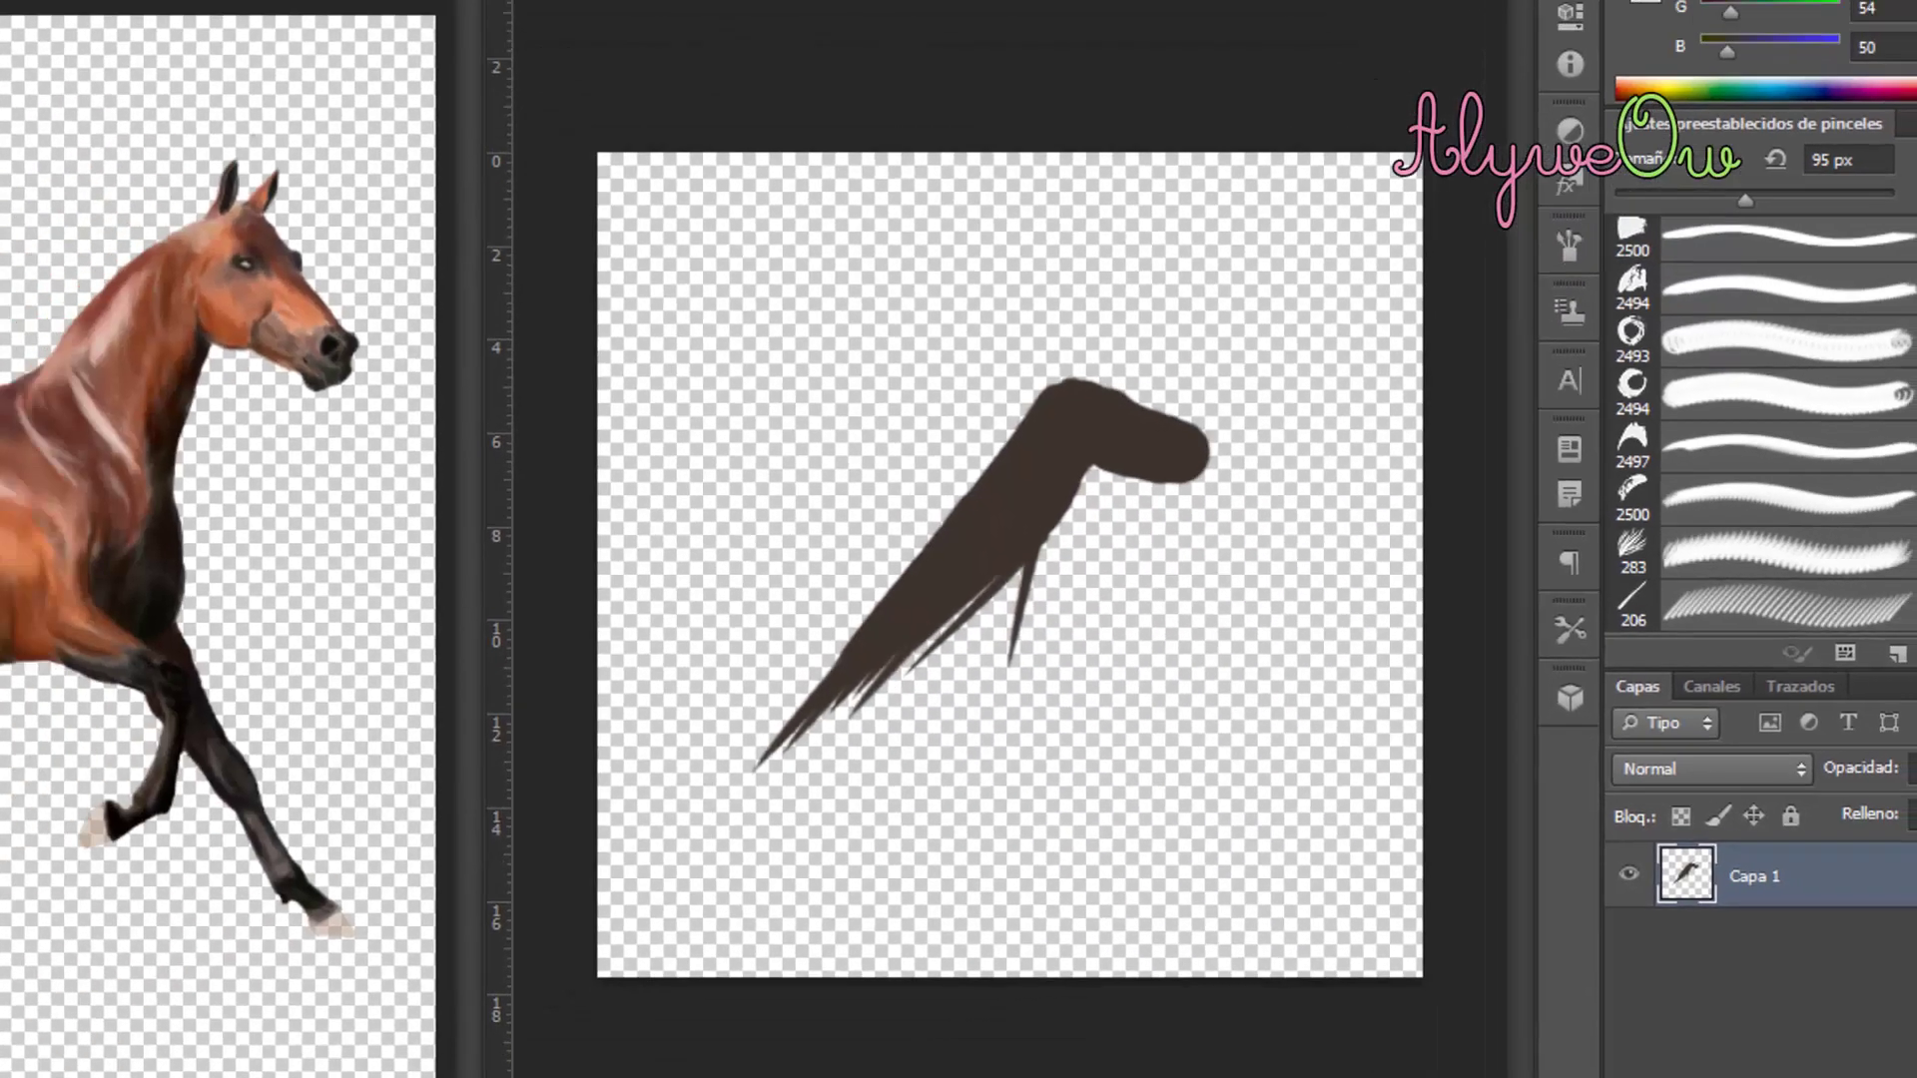
Step: Close the untitled practice document without saving its changes
left_click(1514, 87)
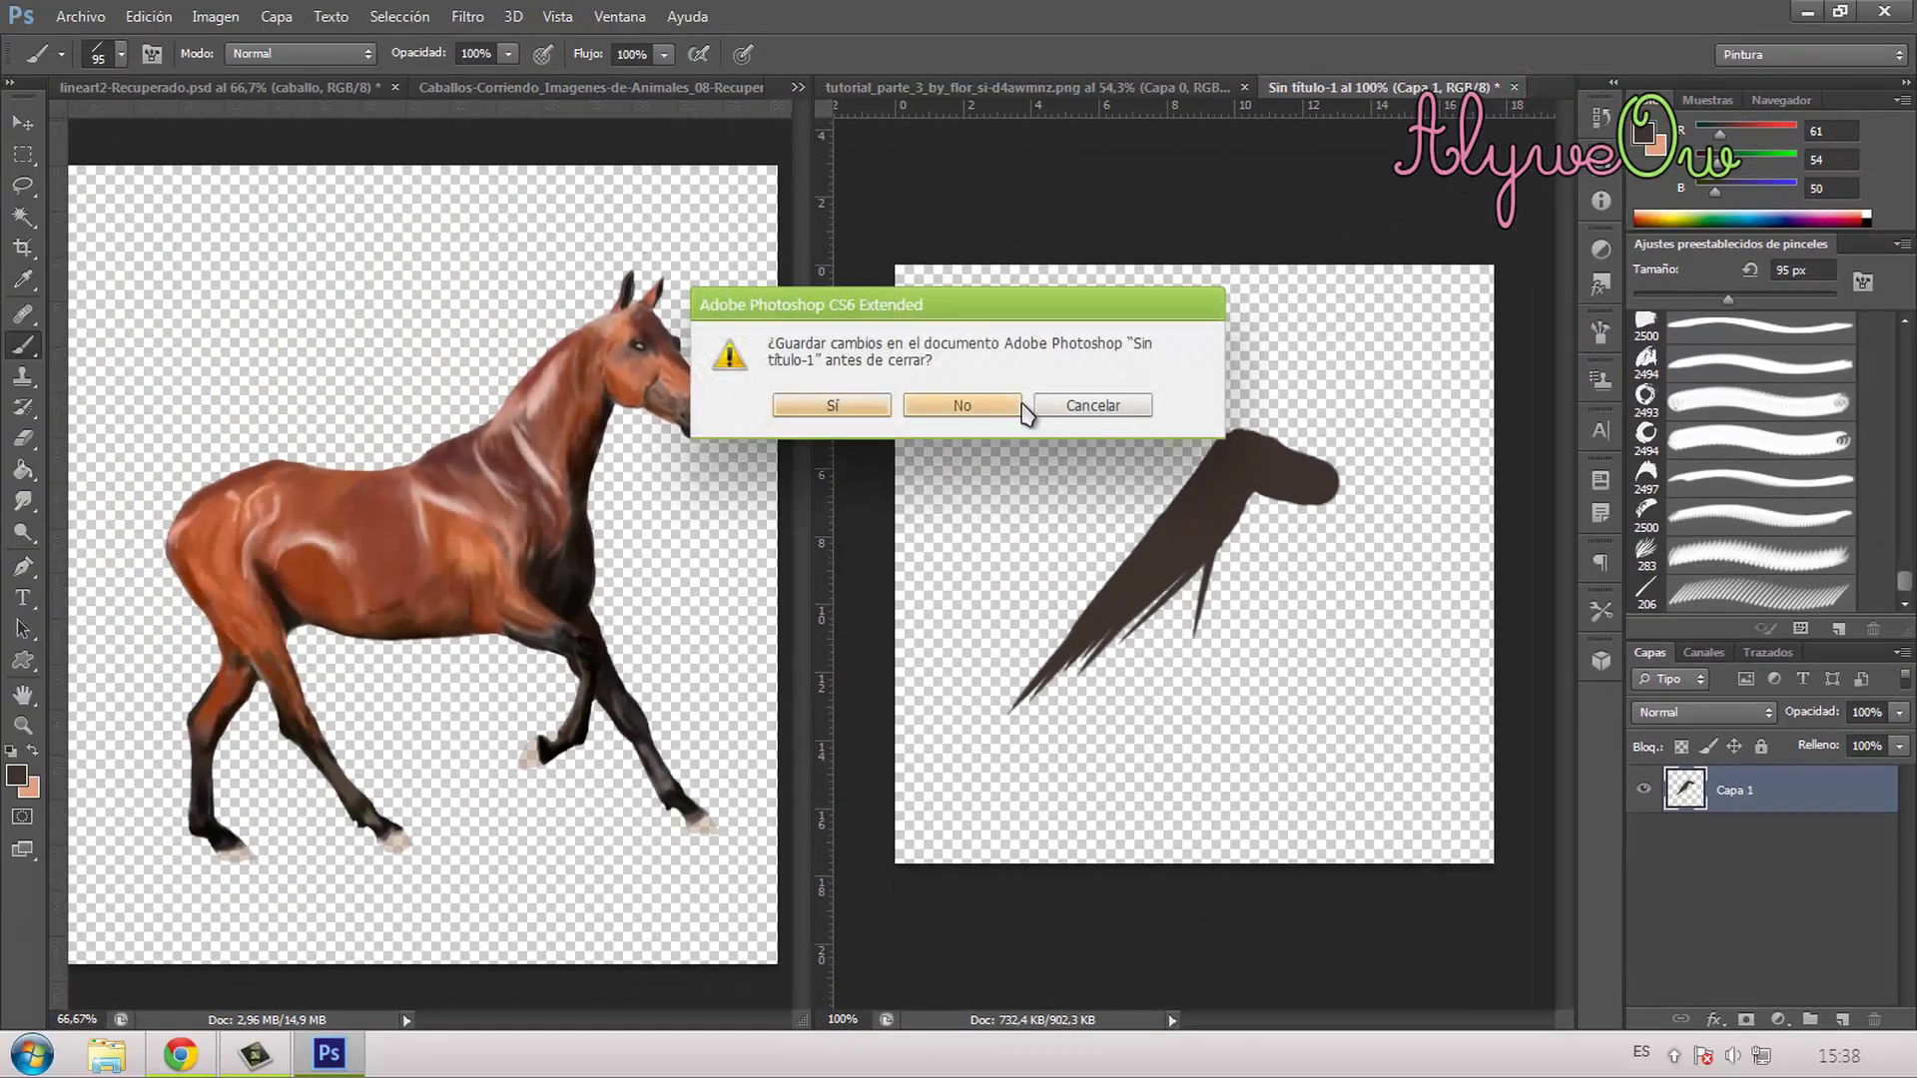
left_click(1013, 408)
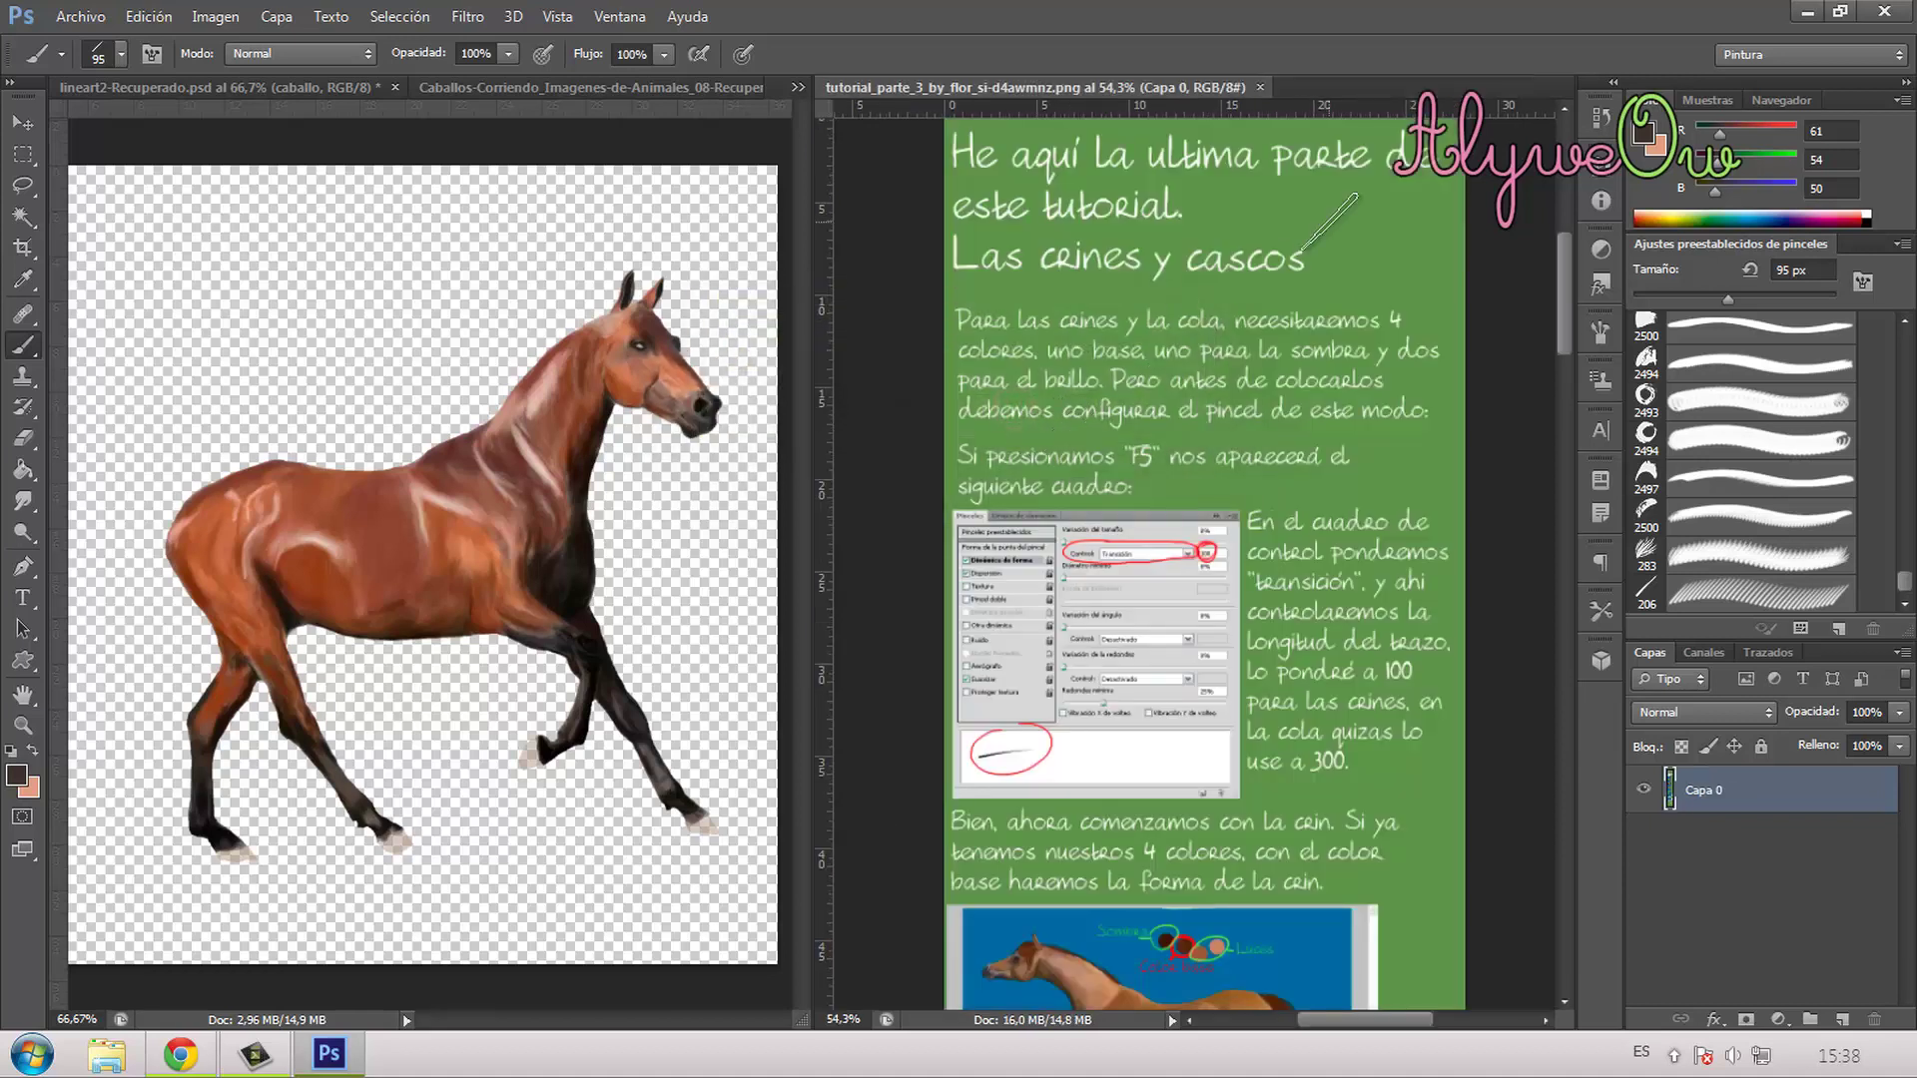
Step: Choose the hard round brush at 100% hardness and set its size to 5 px
left_click(121, 54)
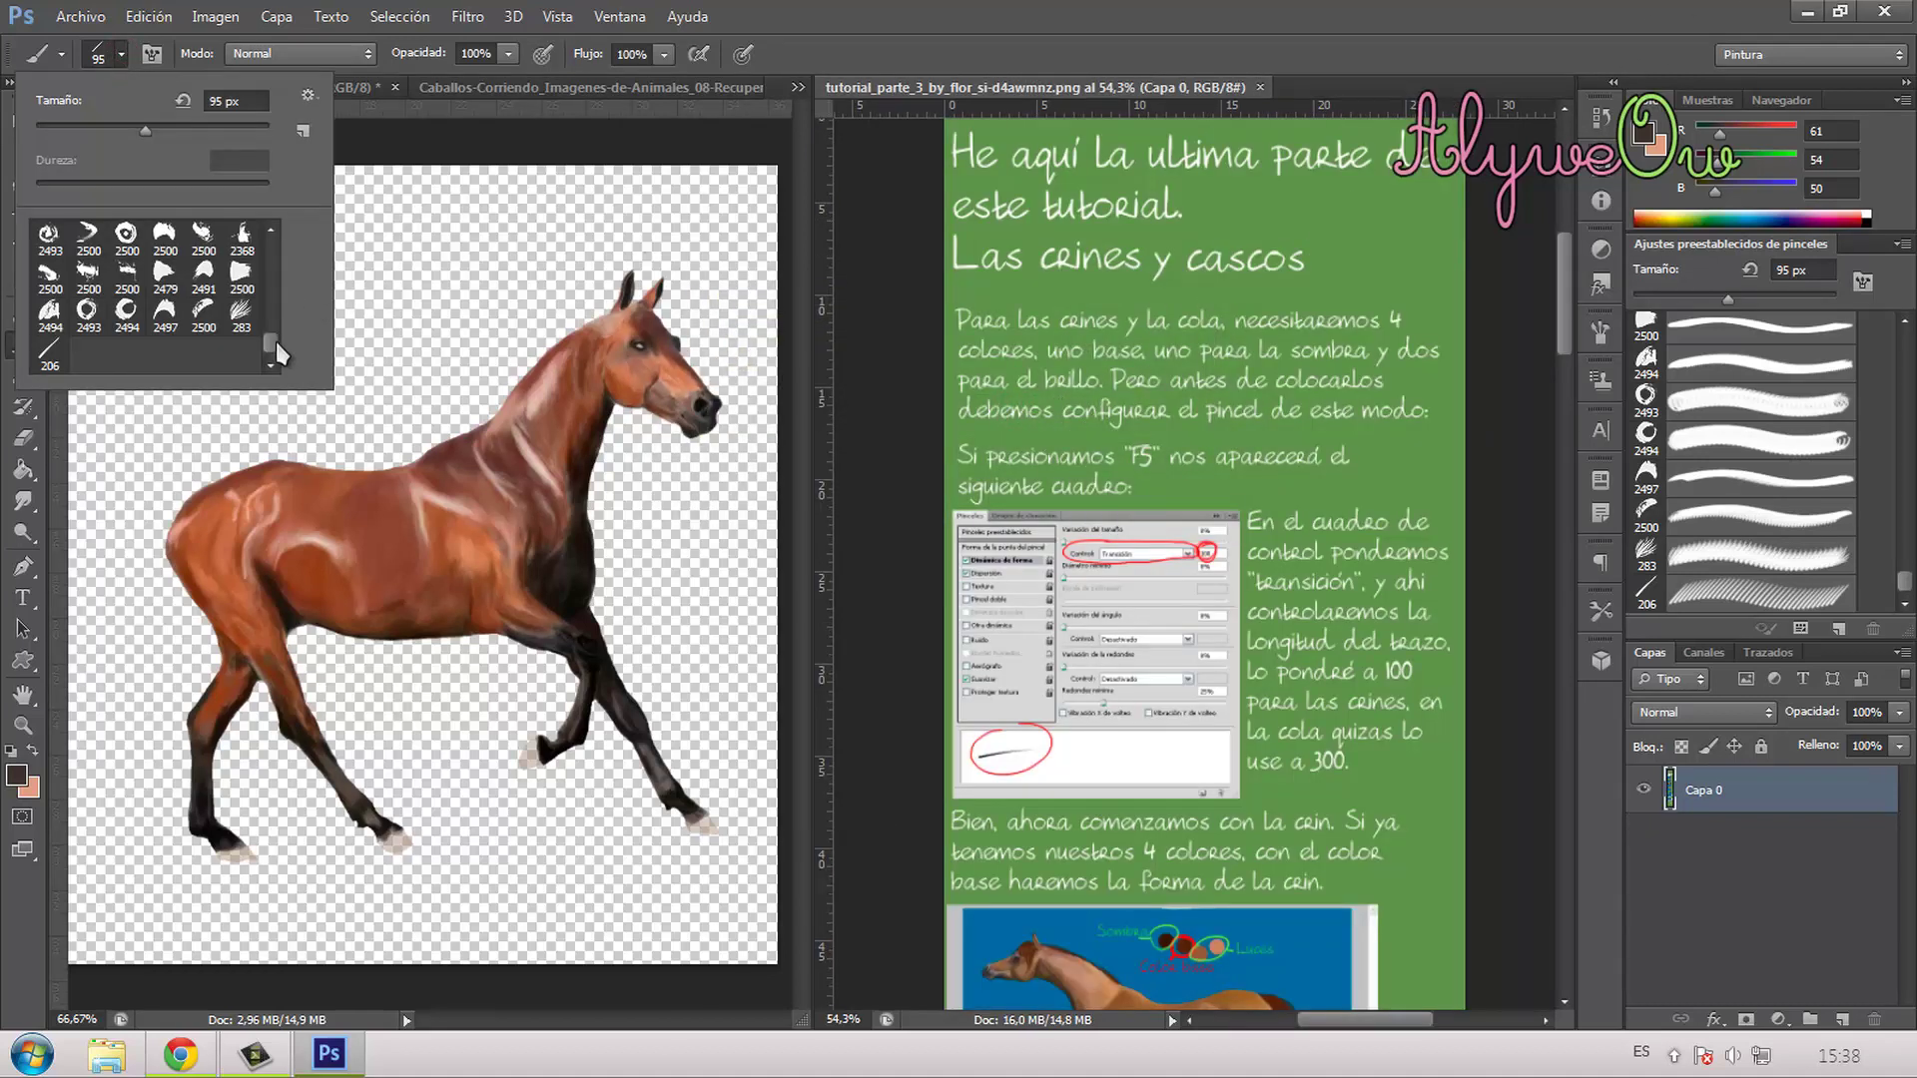
left_click_drag(273, 339, 270, 248)
left_click(87, 239)
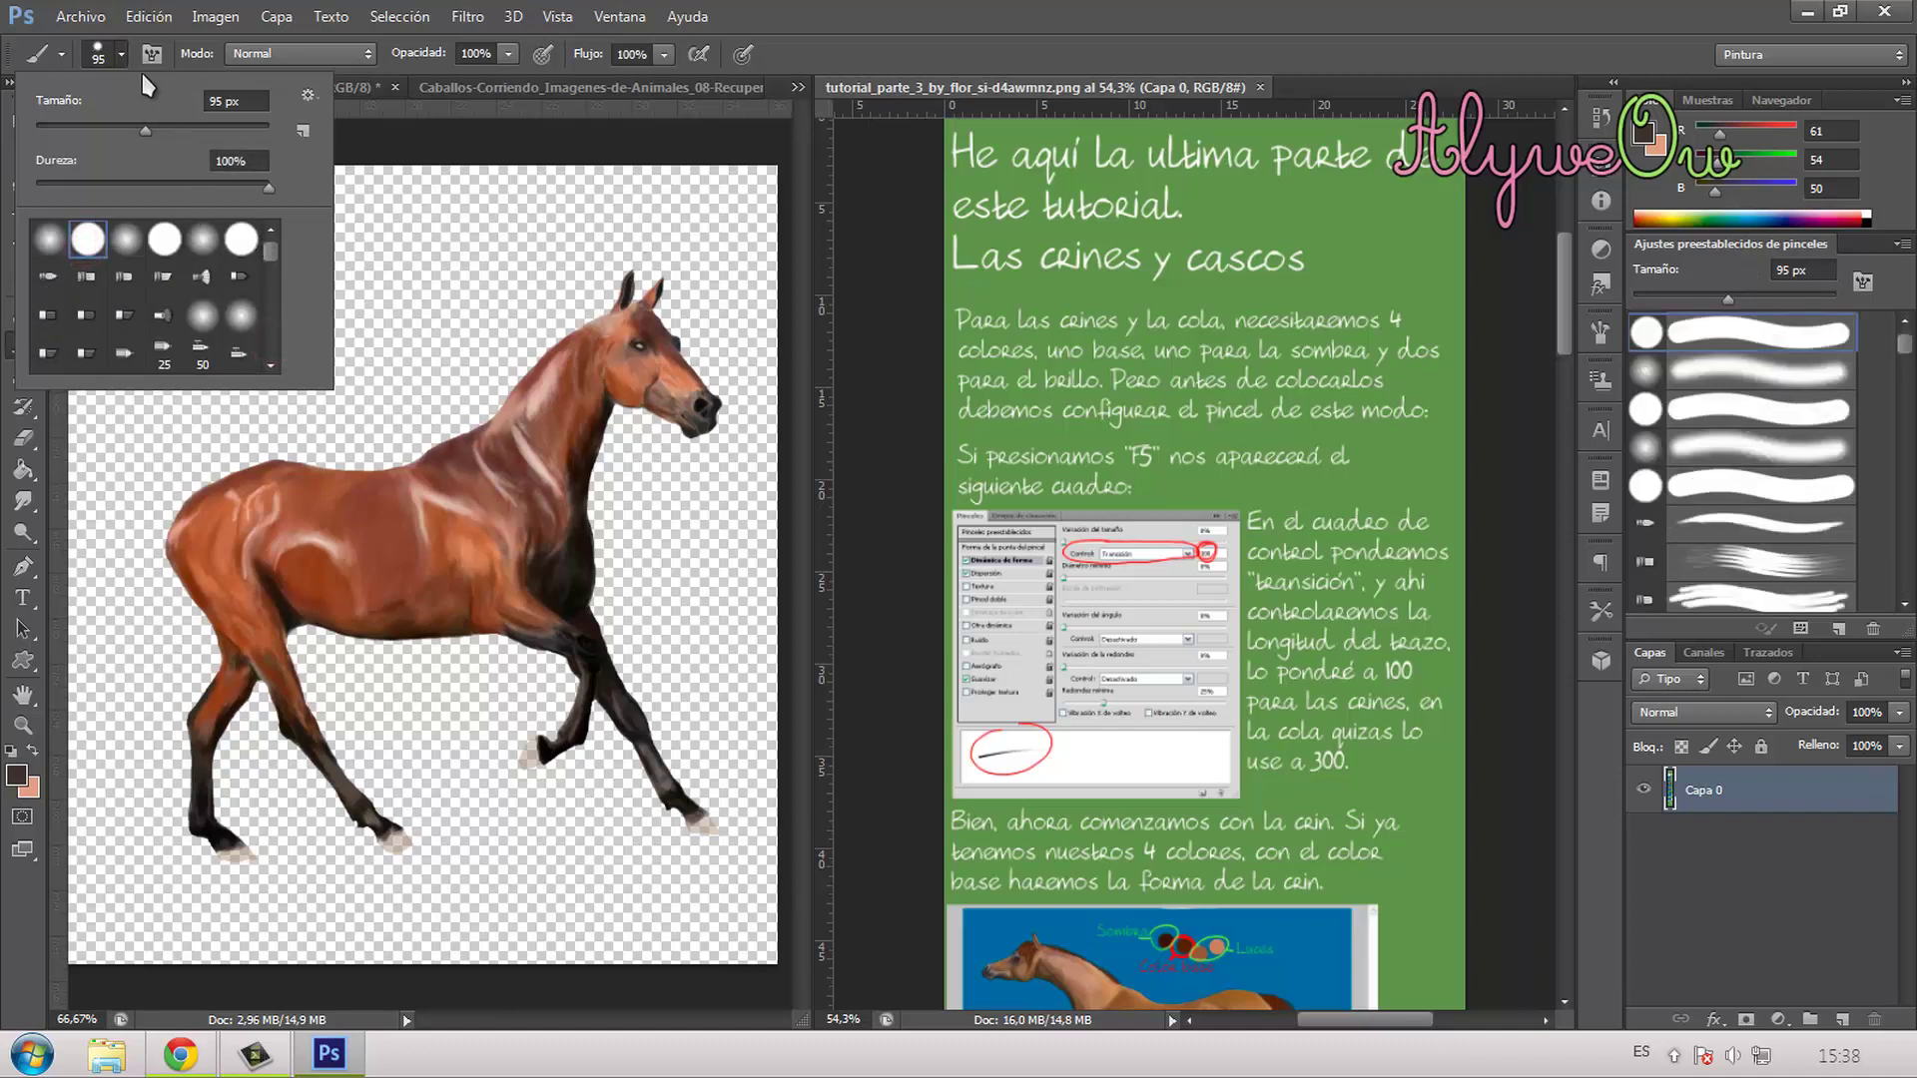
left_click(221, 101)
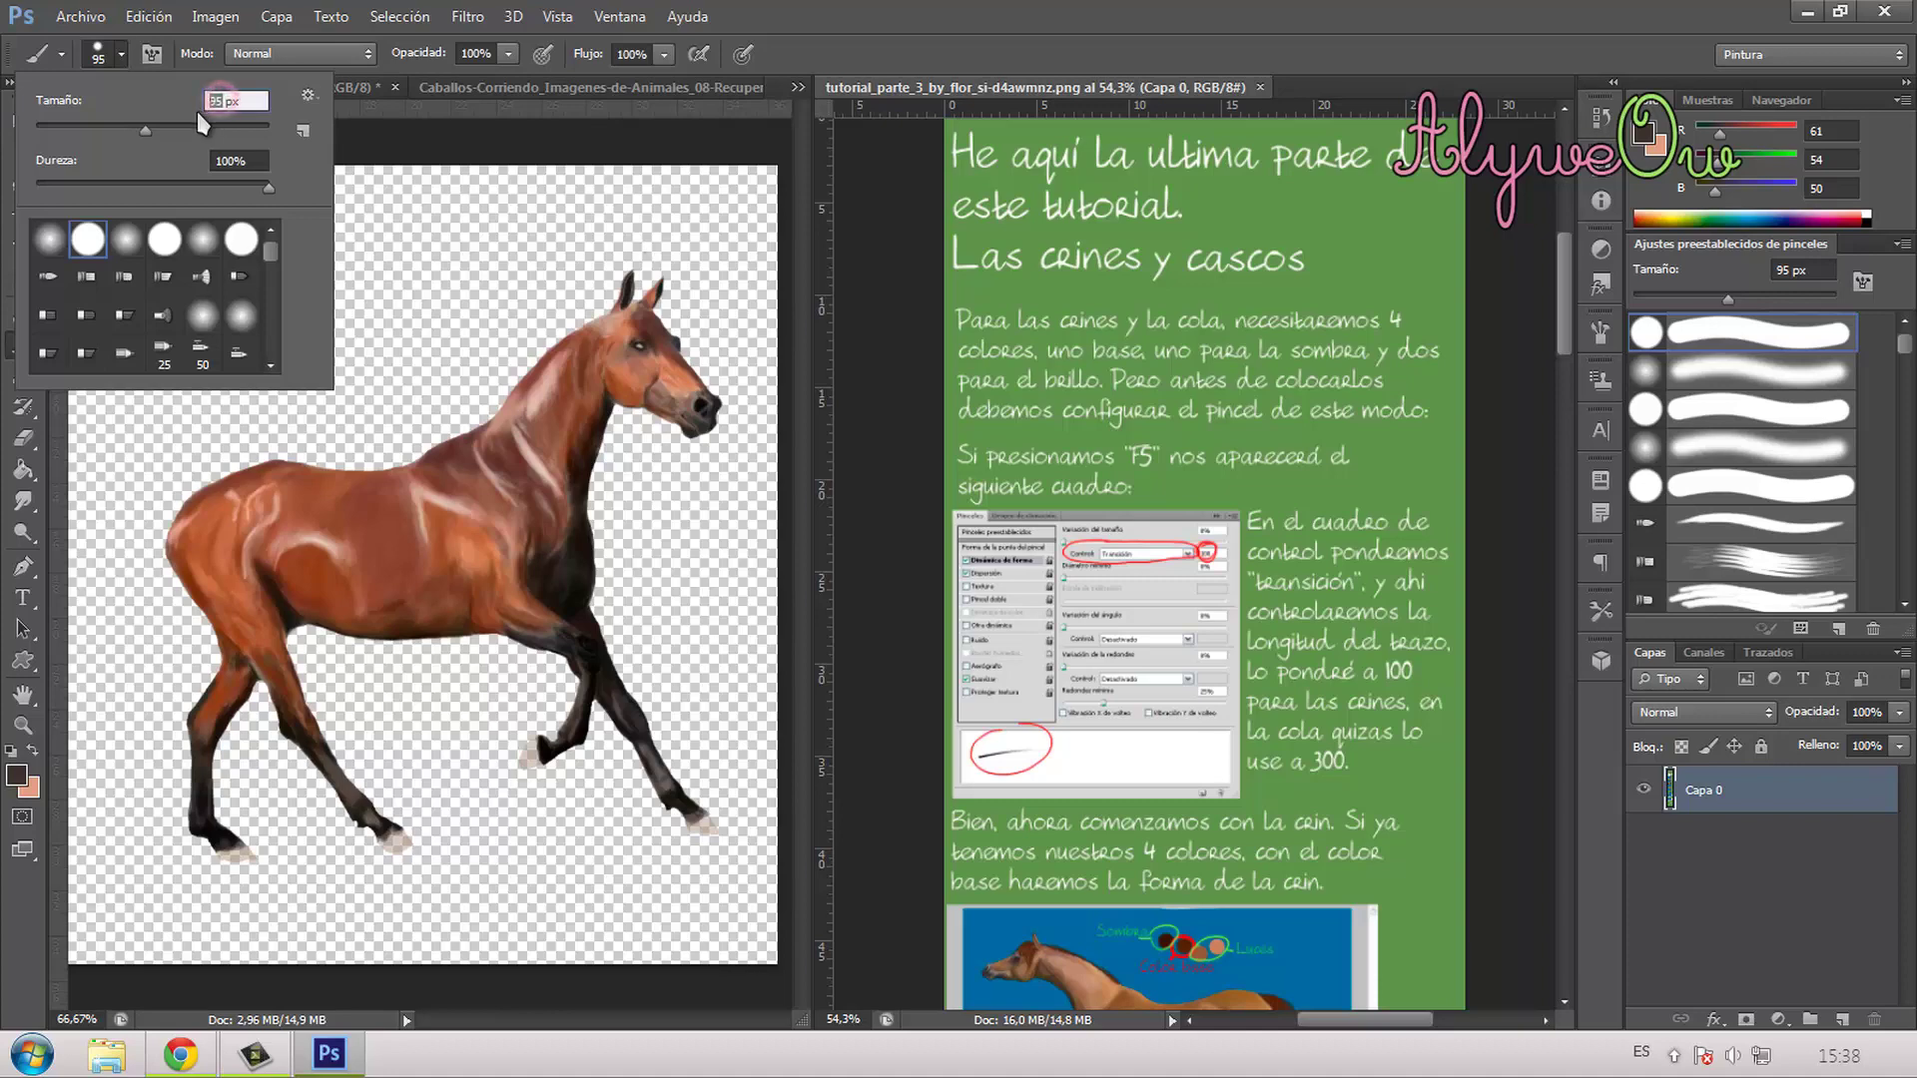
key("Return")
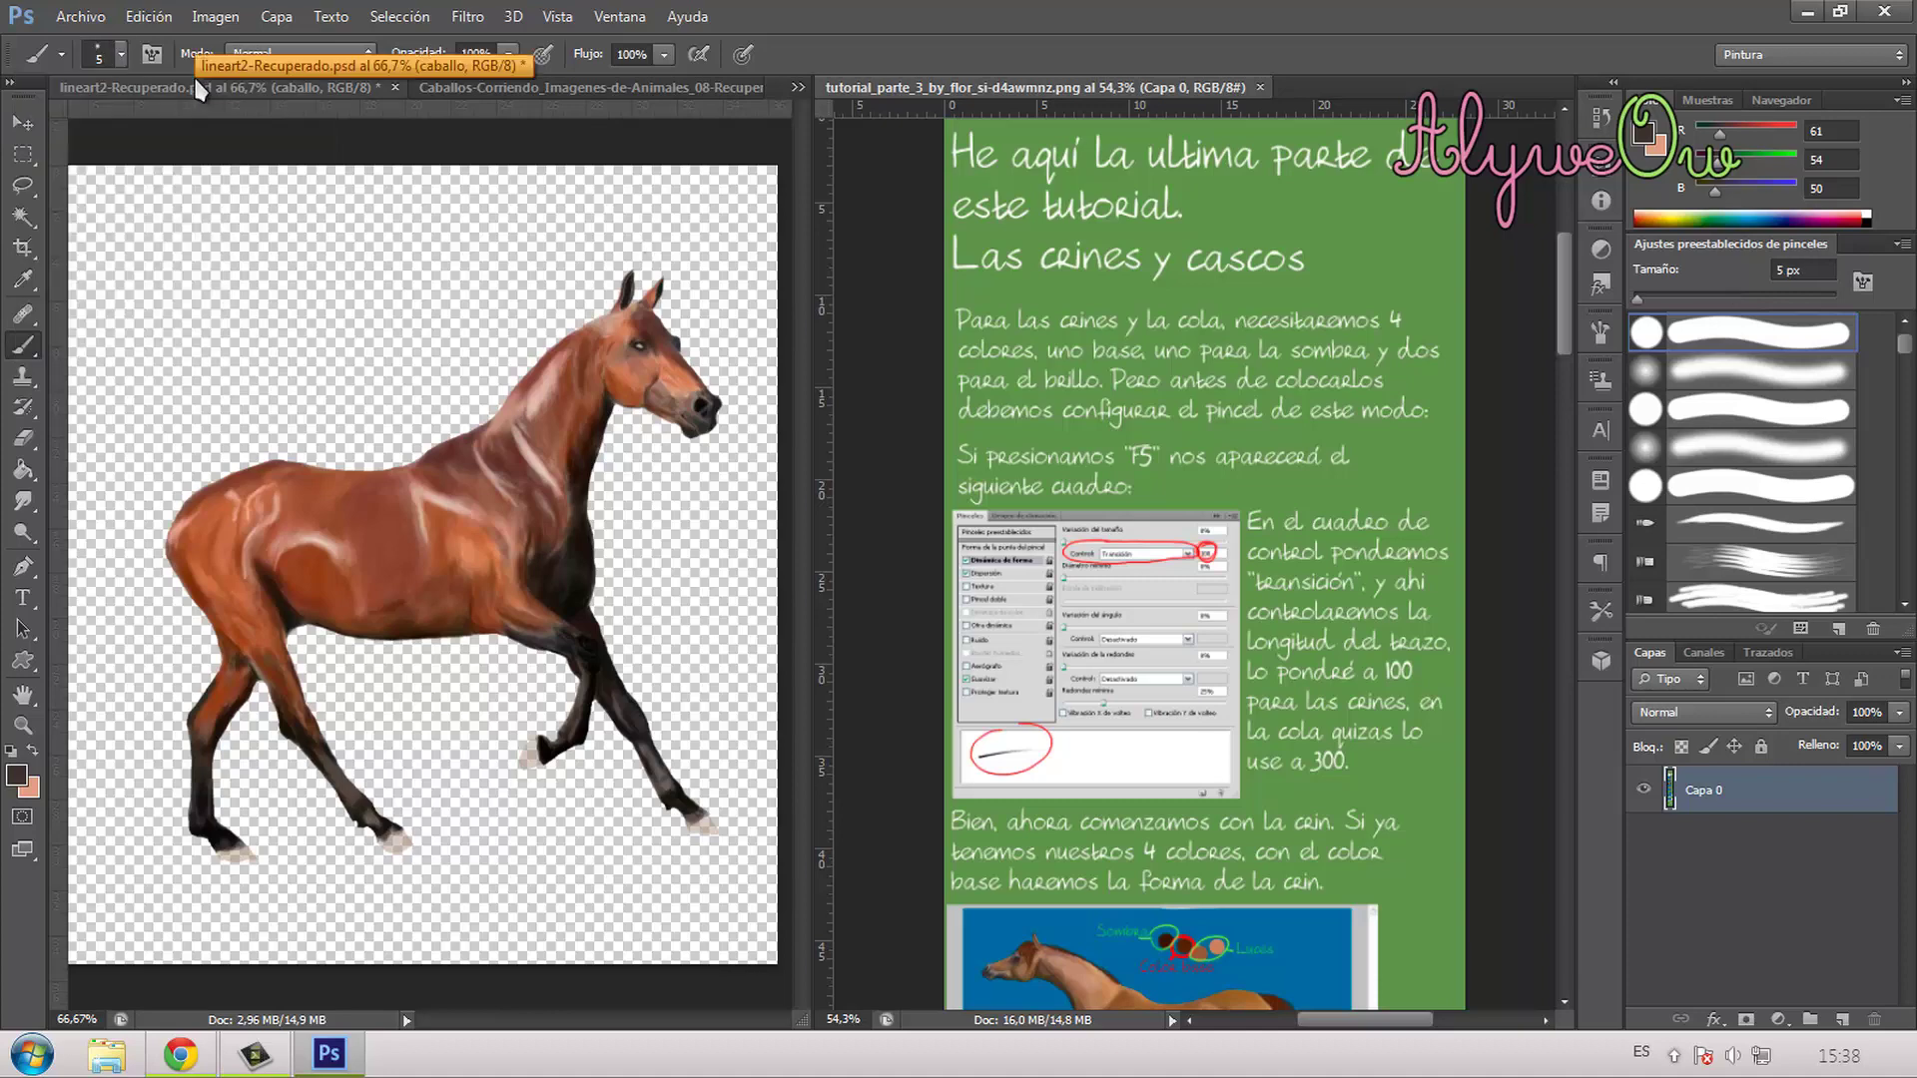
Step: Switch to the browser and download the ZIP file of the Smooth border brushes pack
left_click(1810, 11)
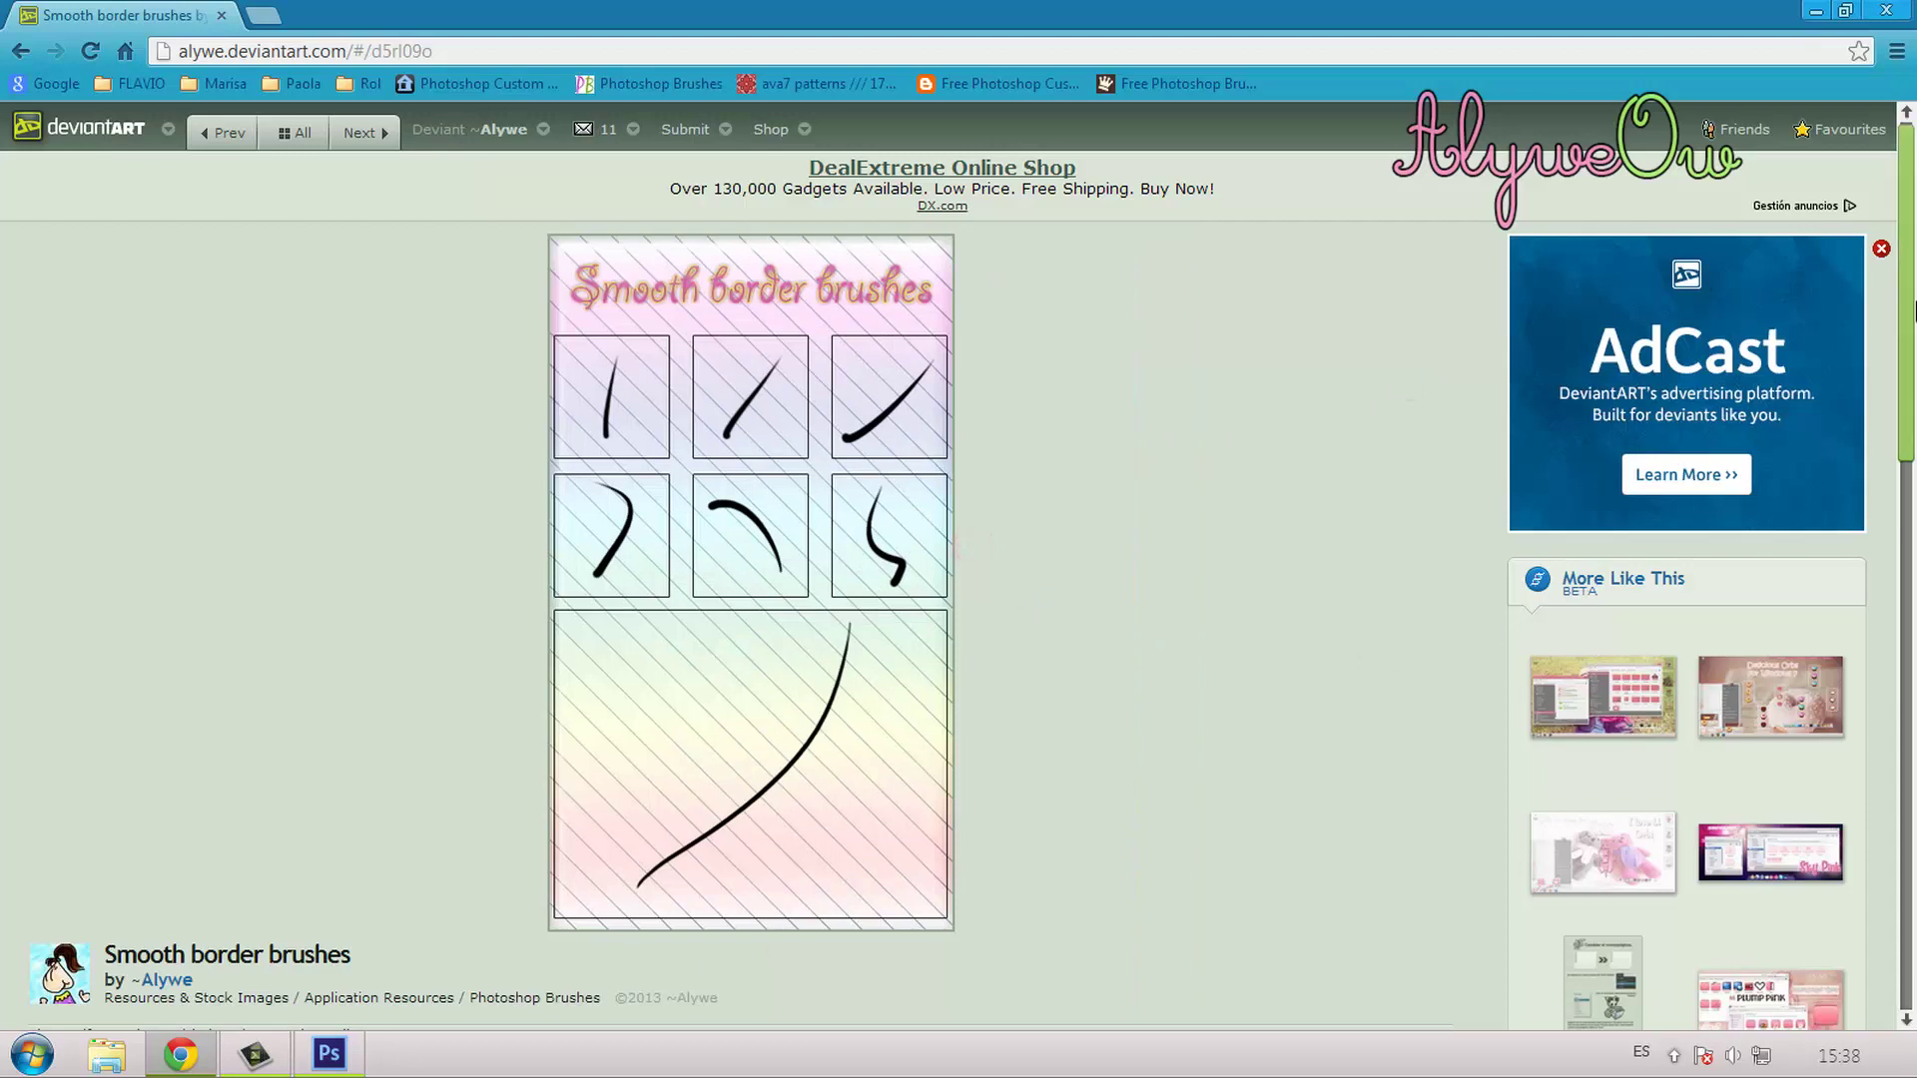
left_click_drag(1912, 309, 1909, 524)
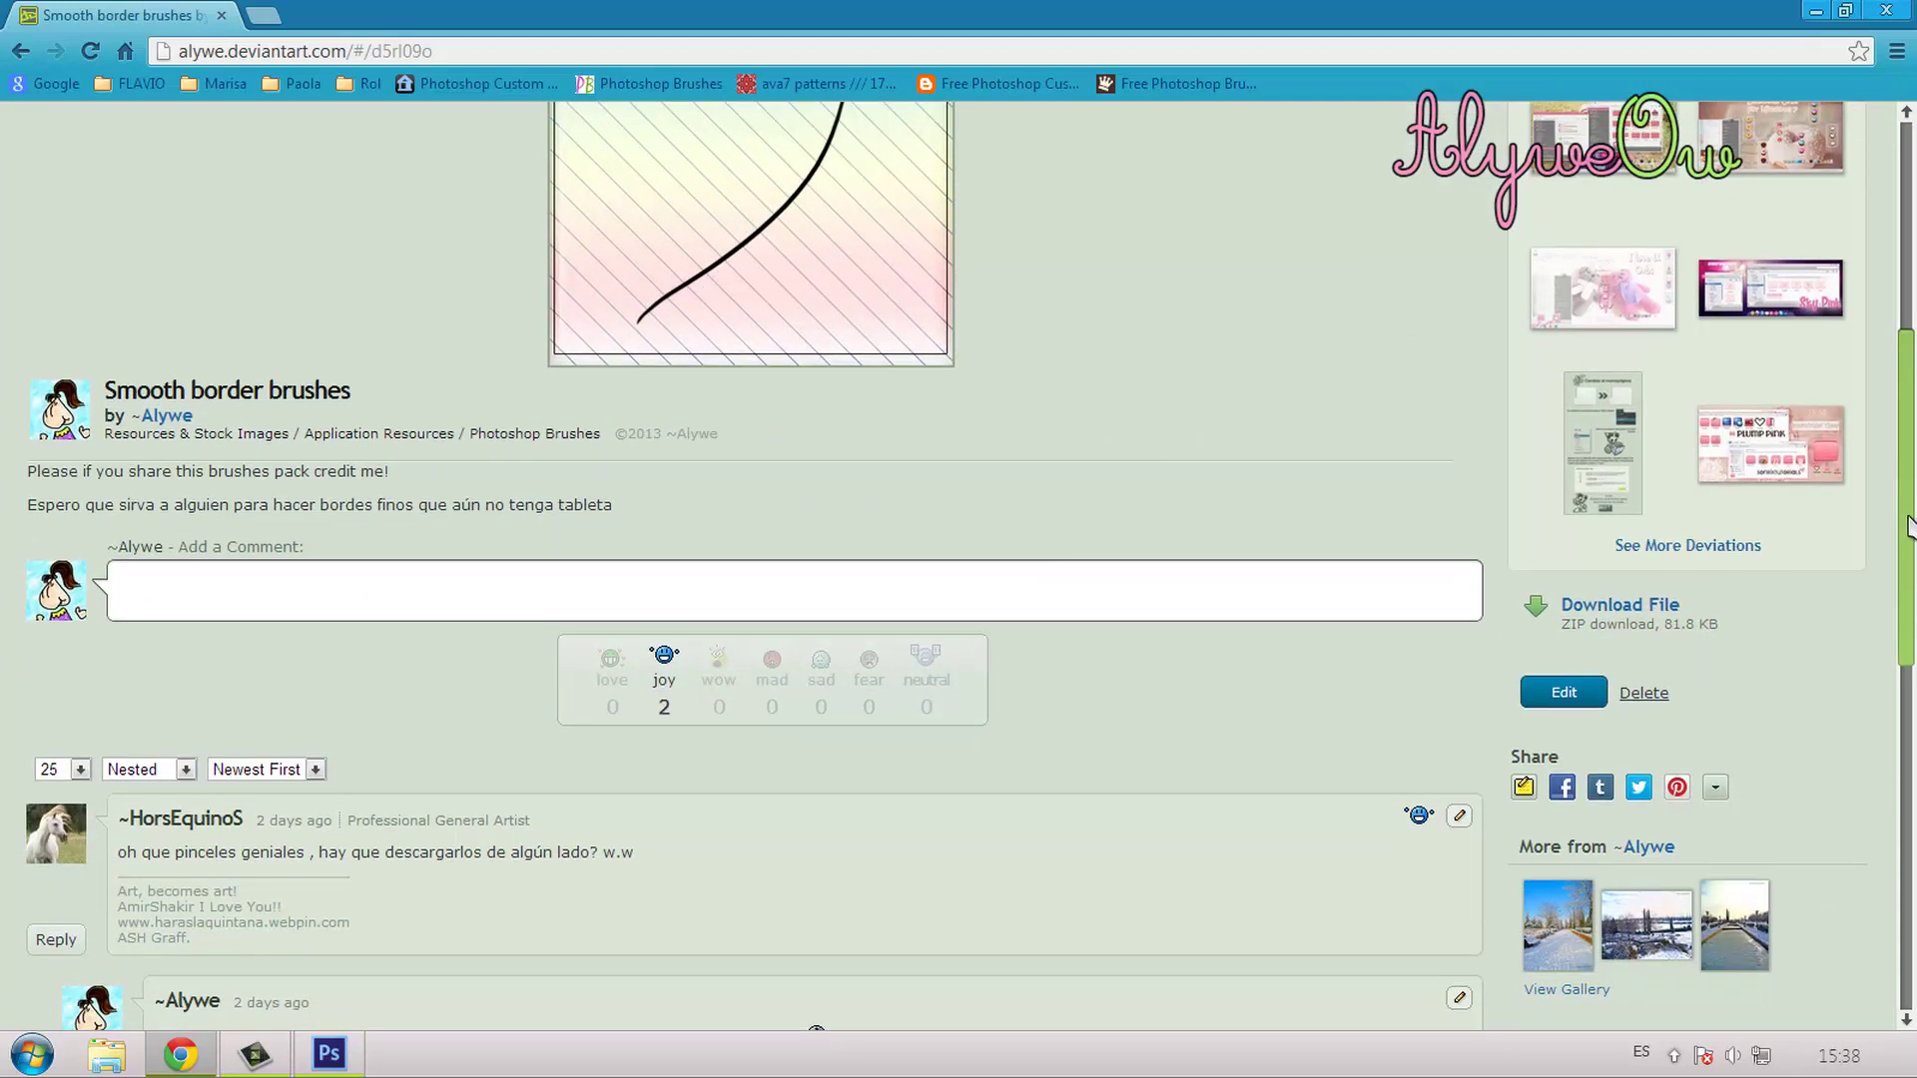
left_click(1643, 605)
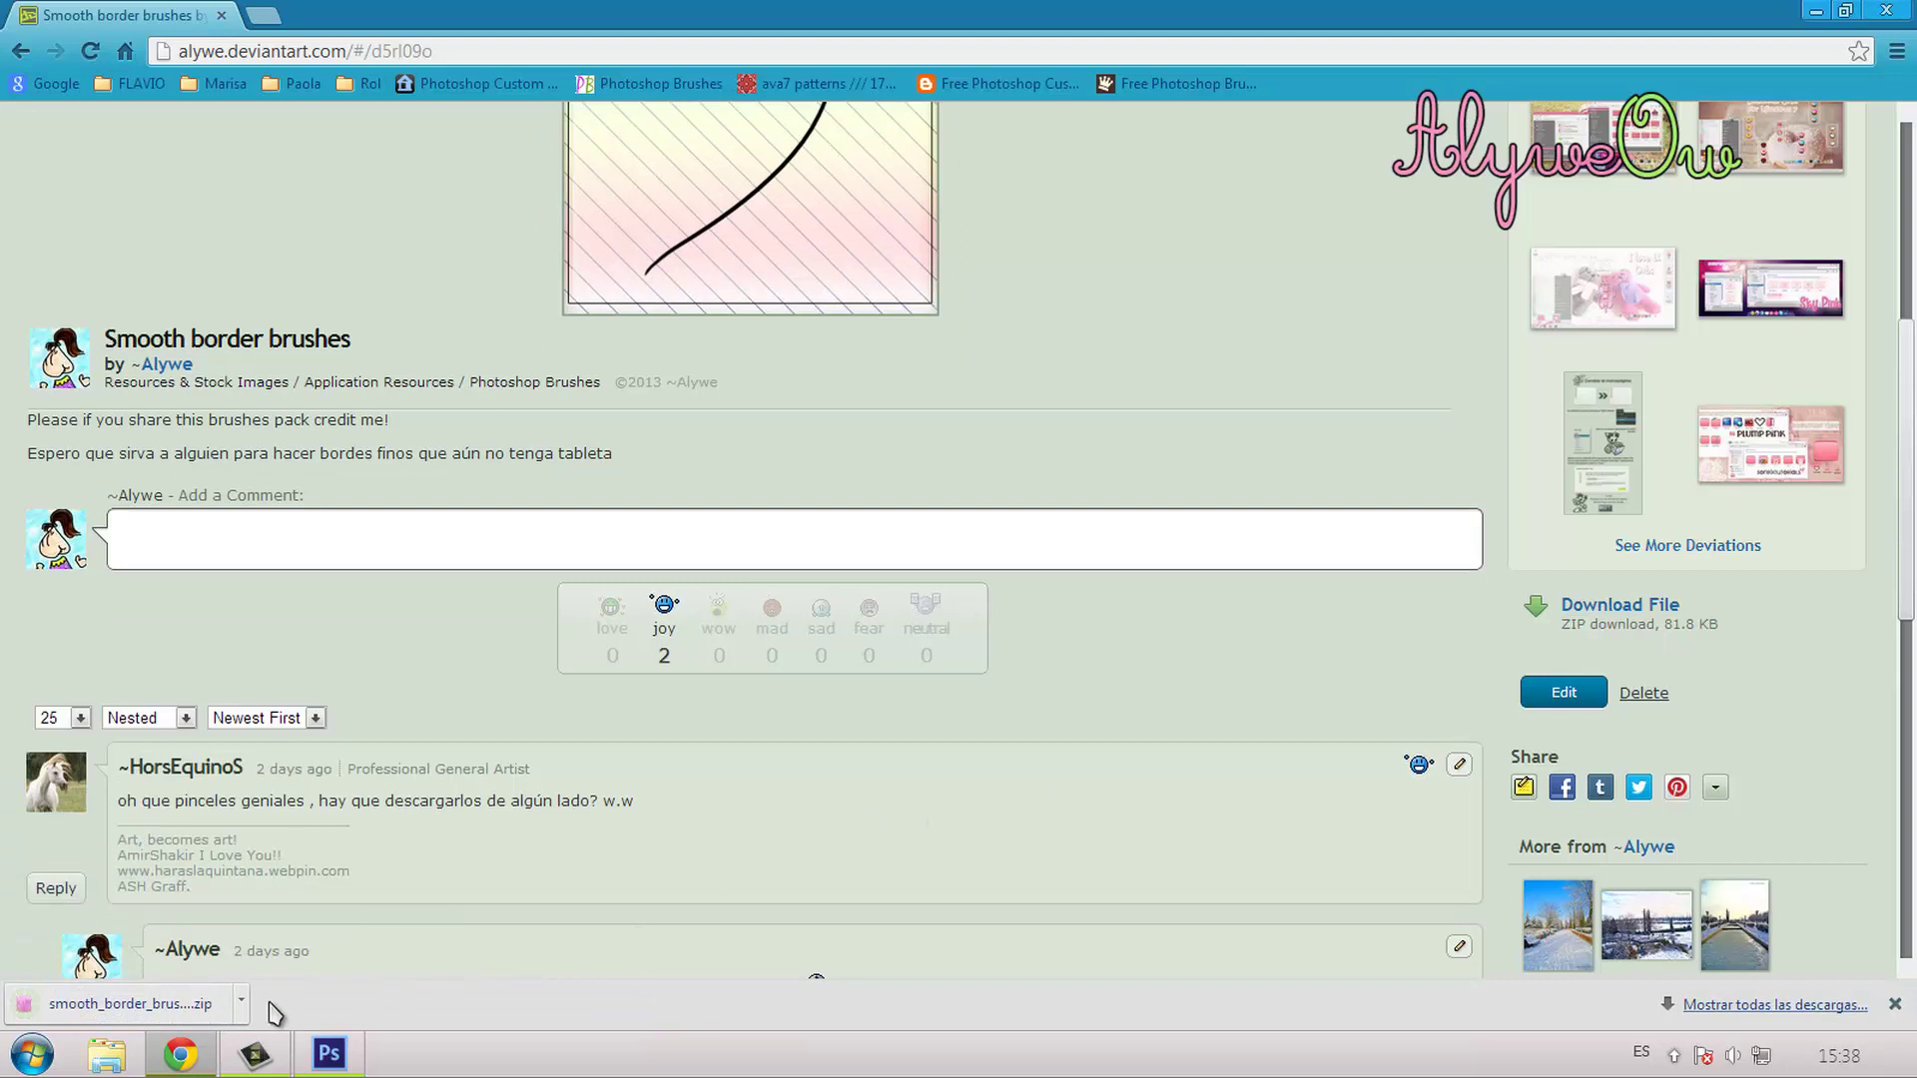
Step: Open the downloaded smooth_border_brushes archive in WinRAR from the Downloads folder
left_click(141, 1003)
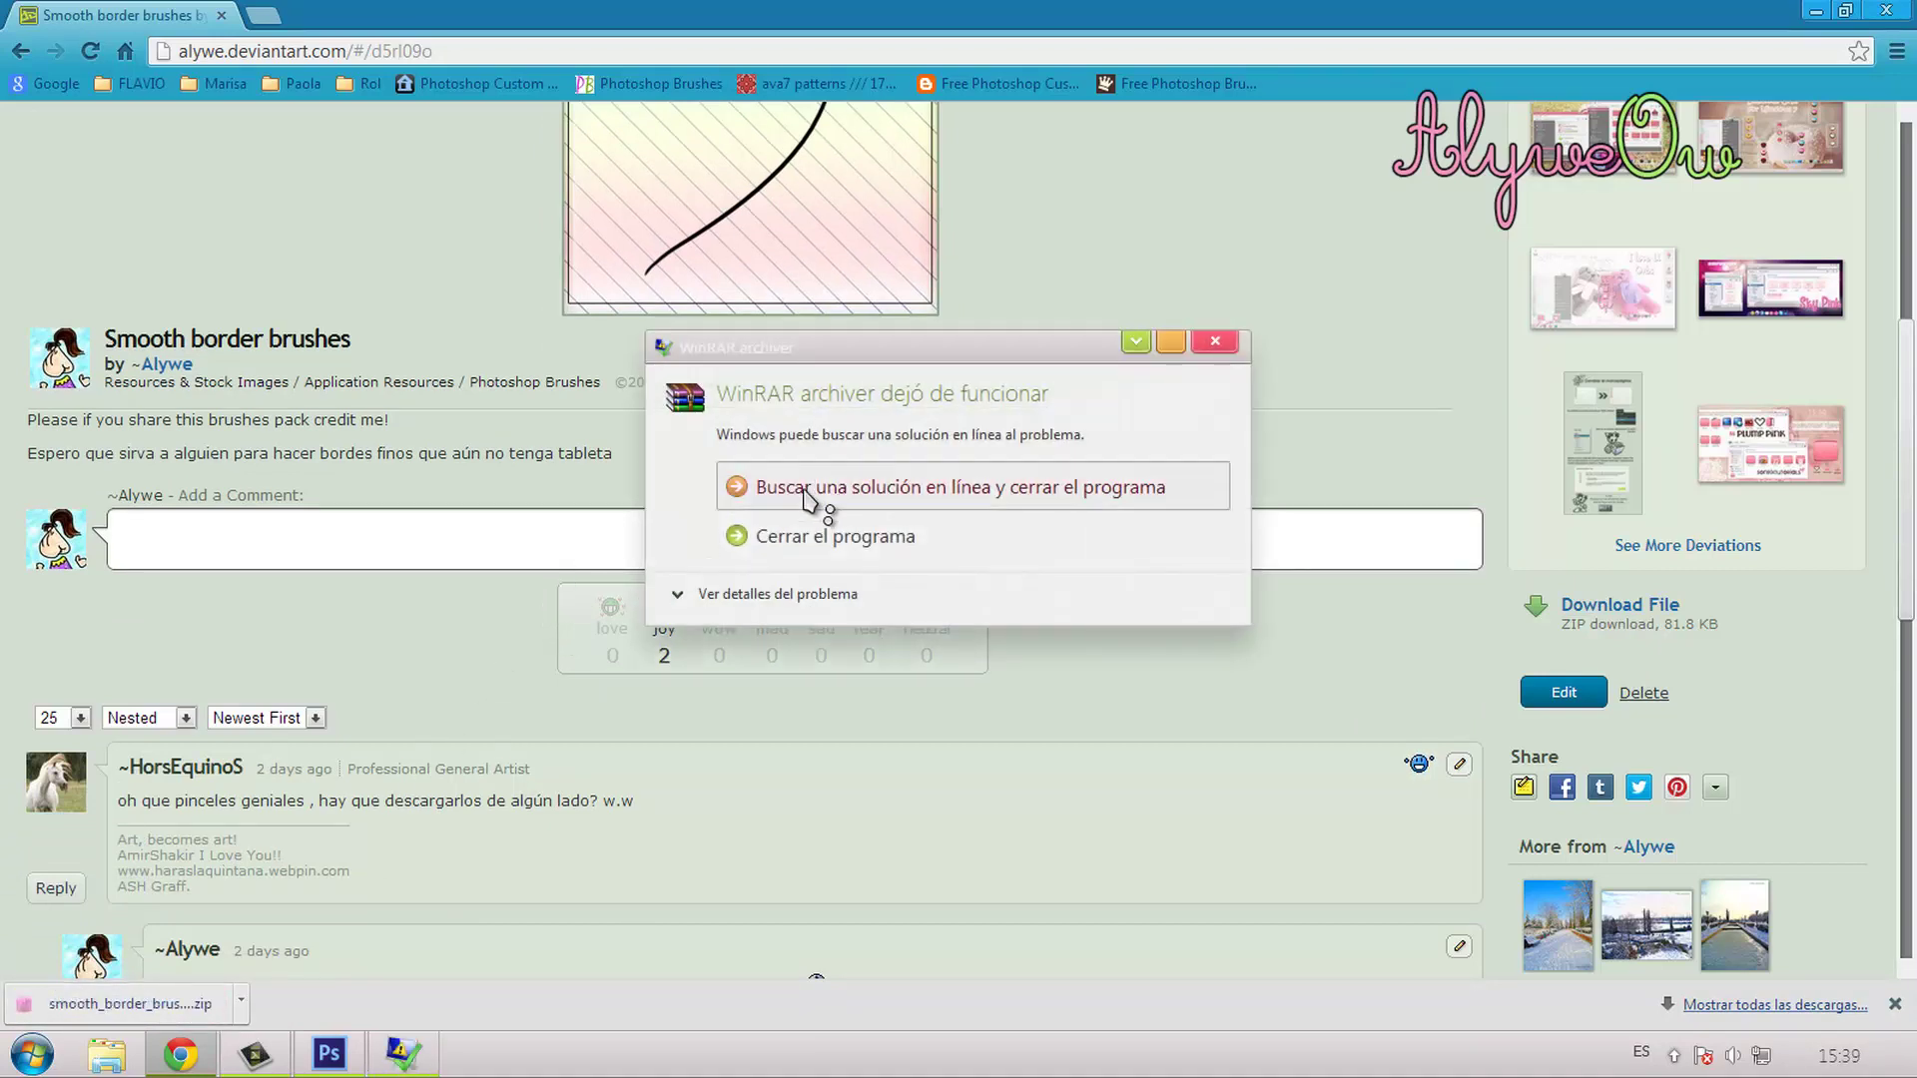
left_click(807, 544)
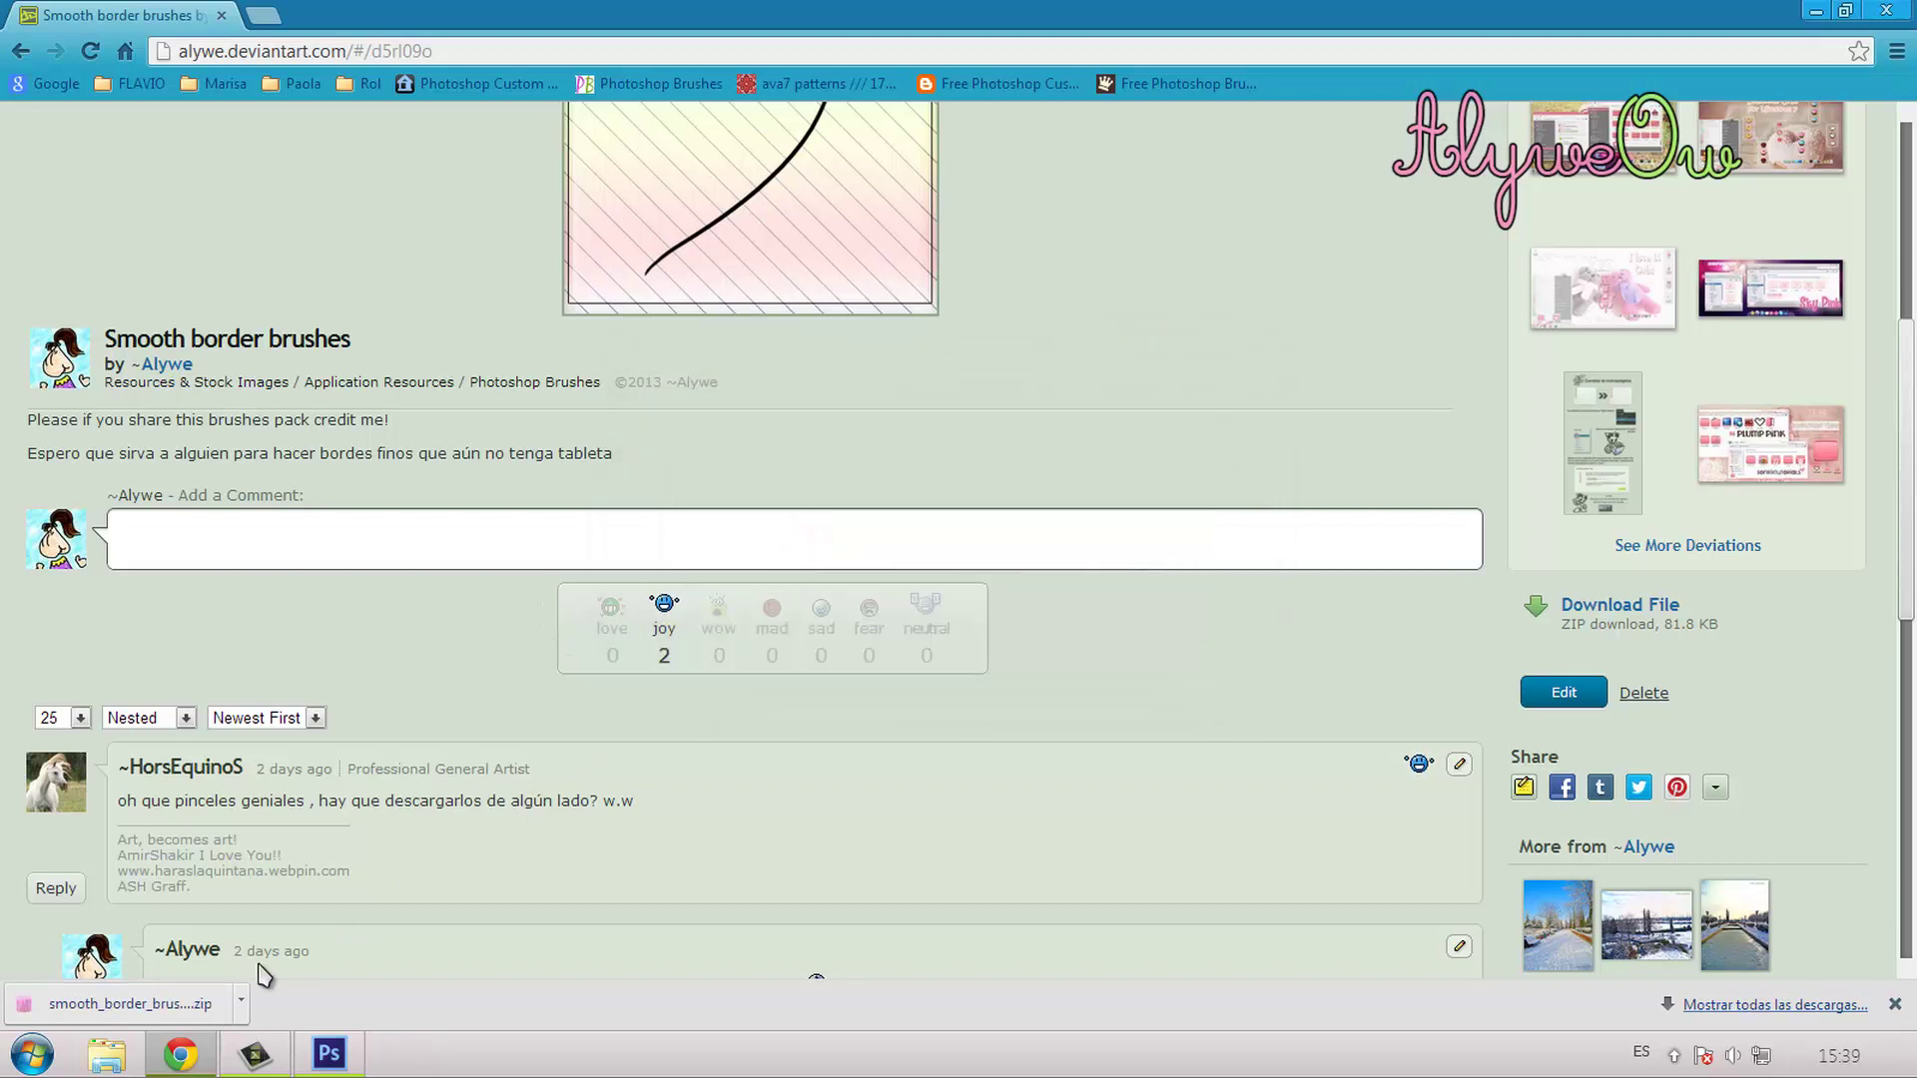
left_click(45, 1059)
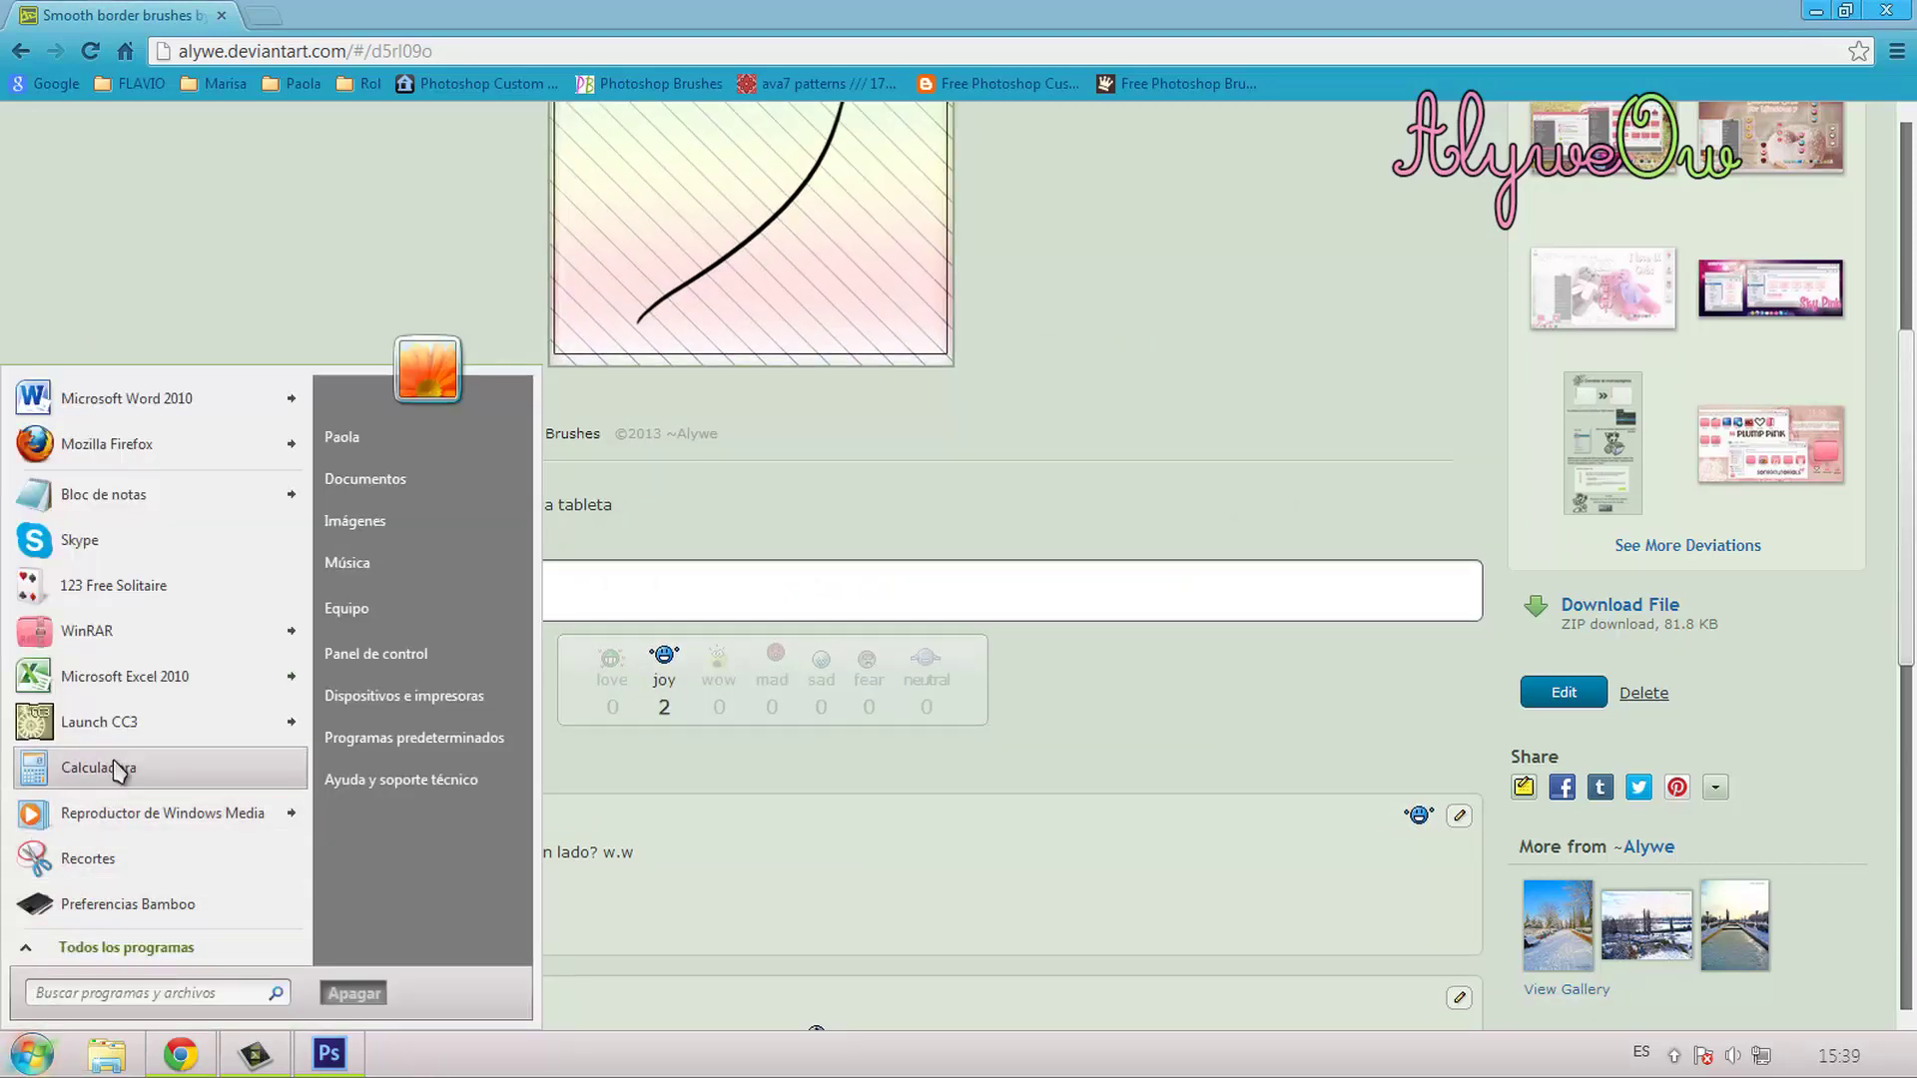
left_click(371, 494)
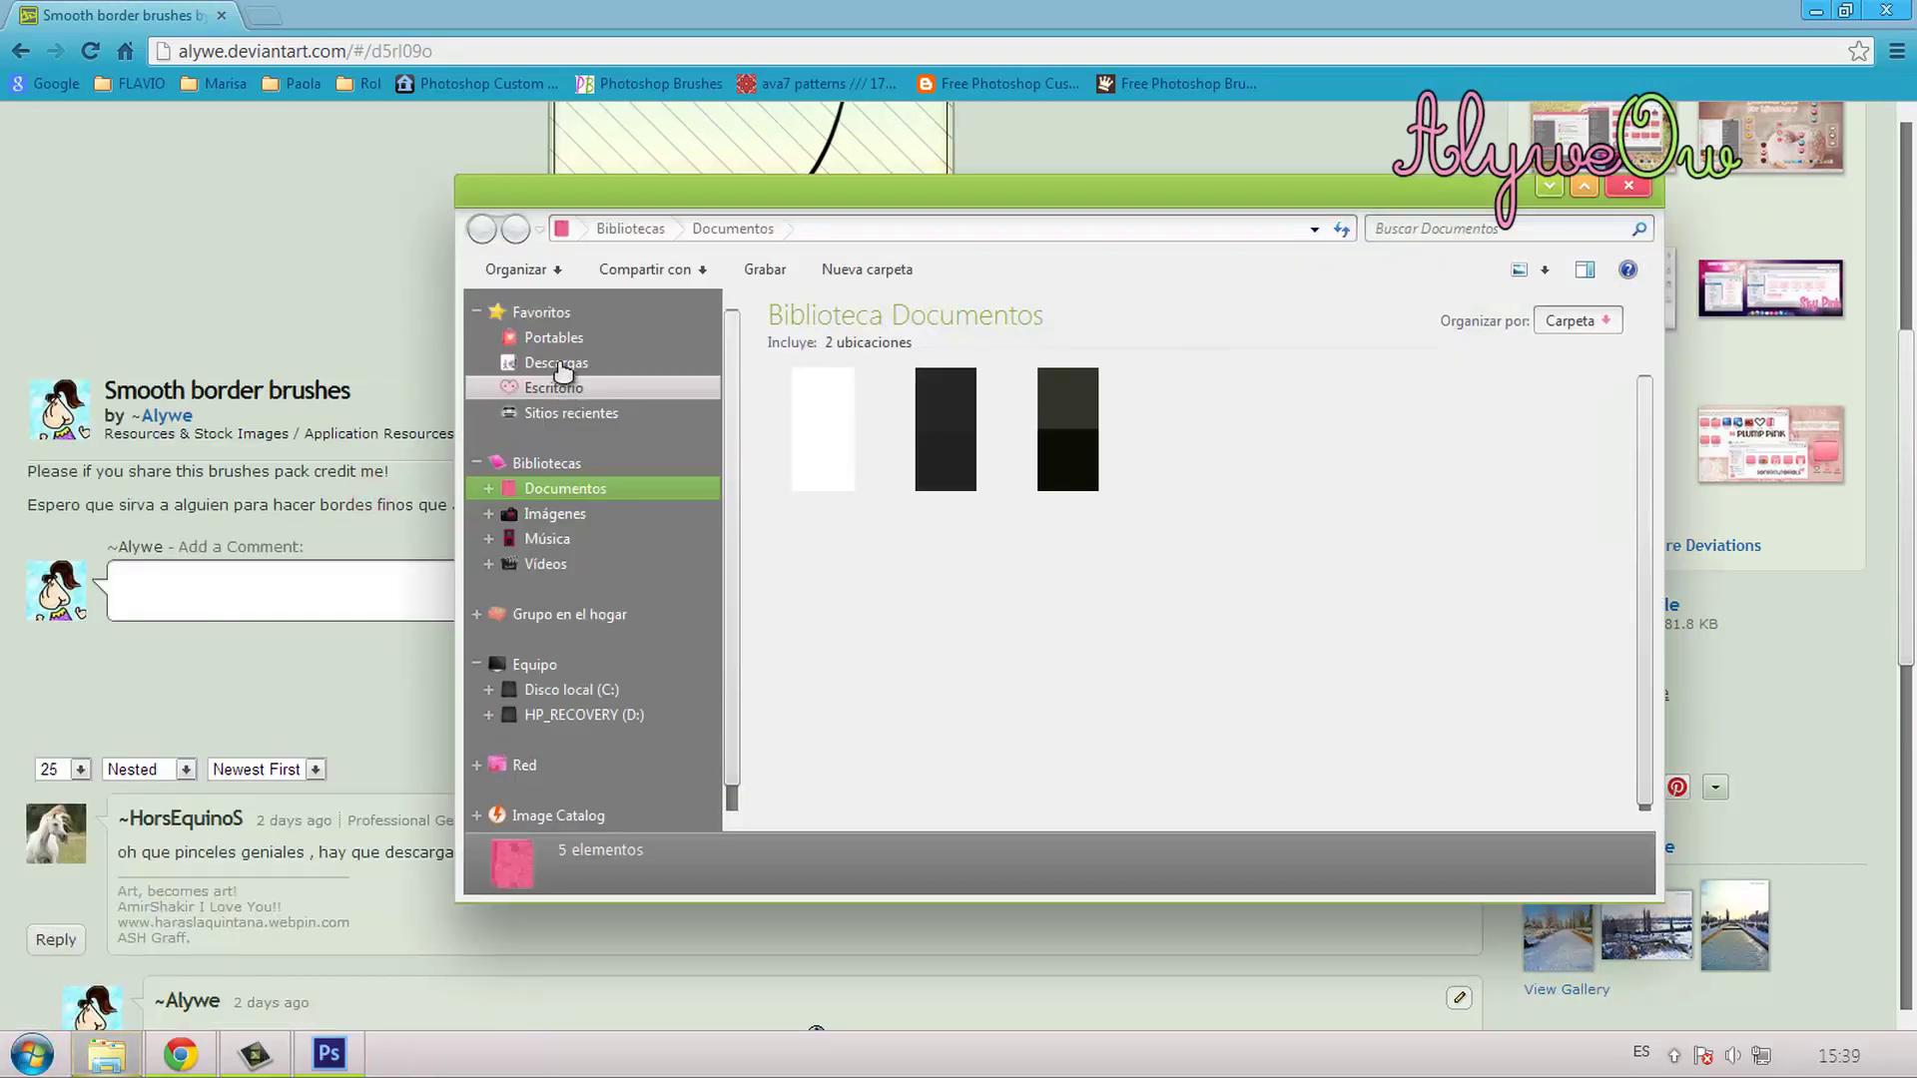
left_click(556, 364)
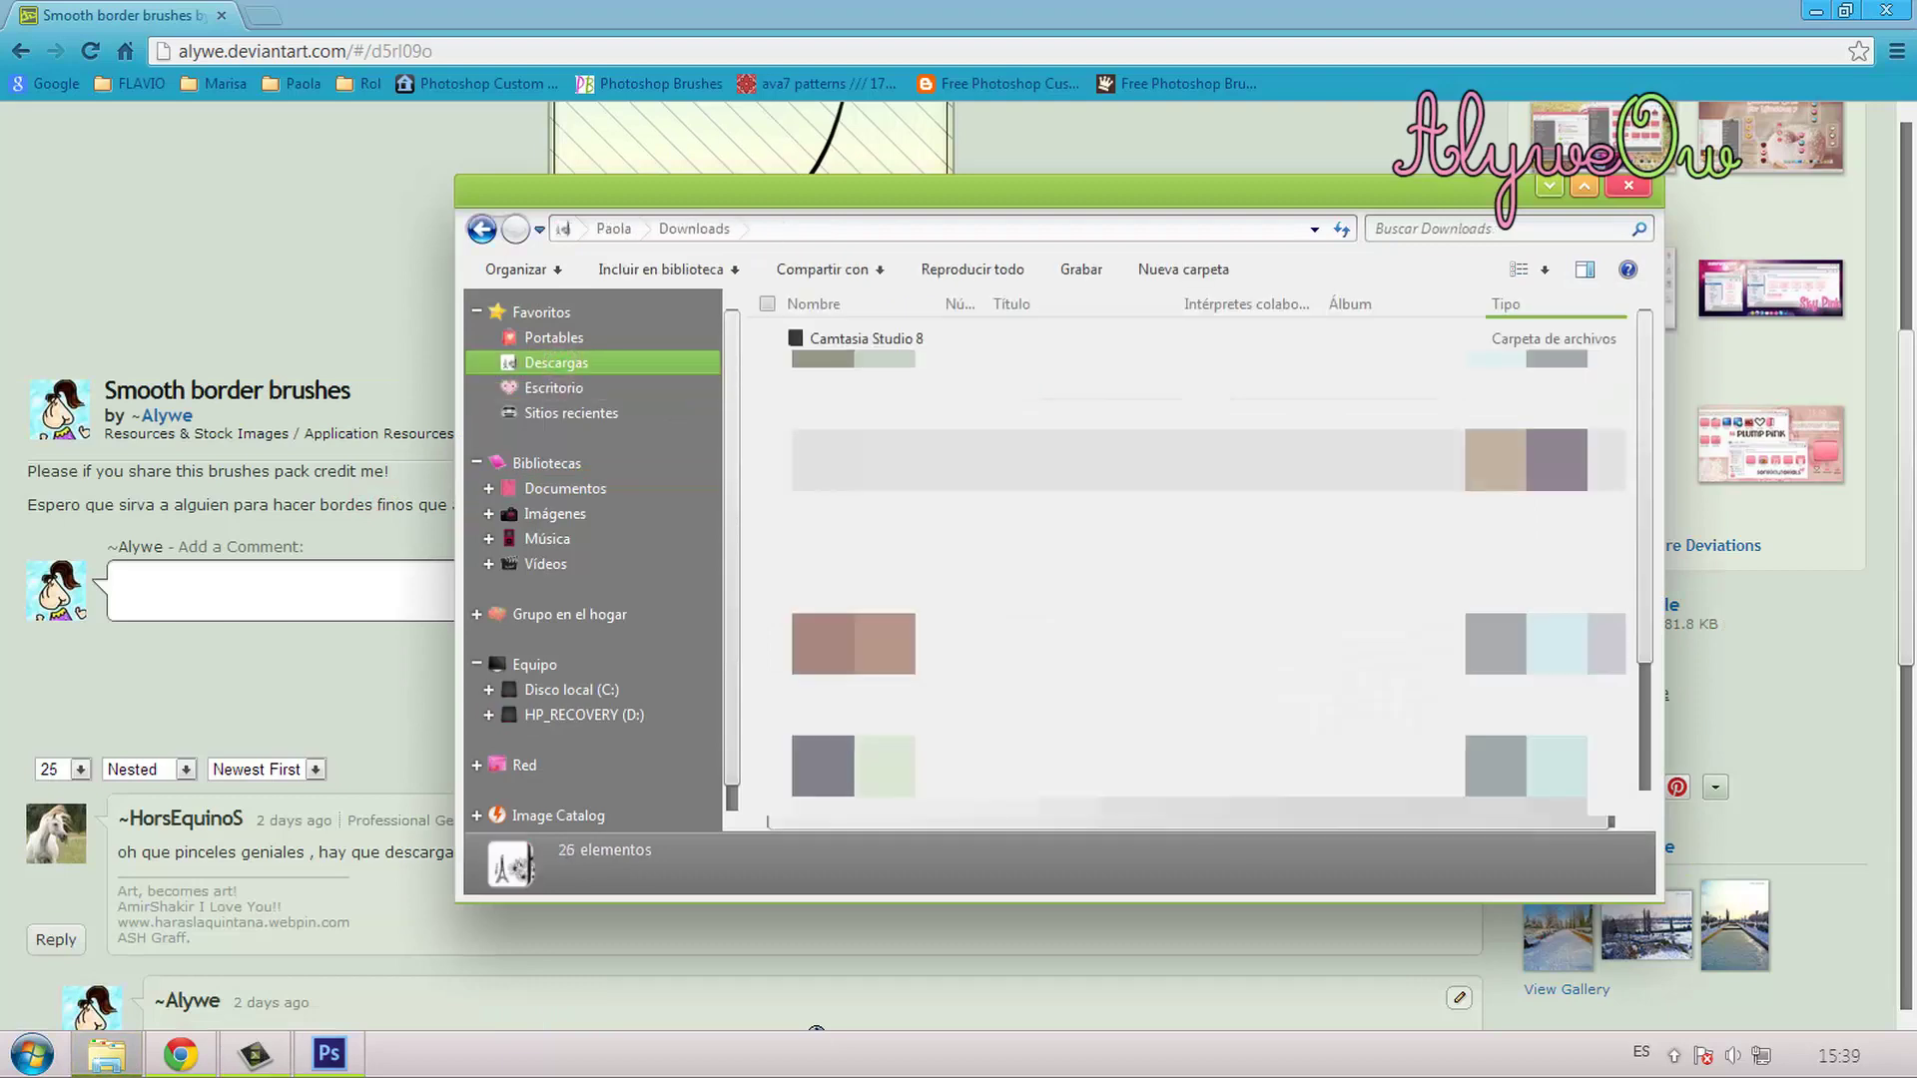
double_click(954, 617)
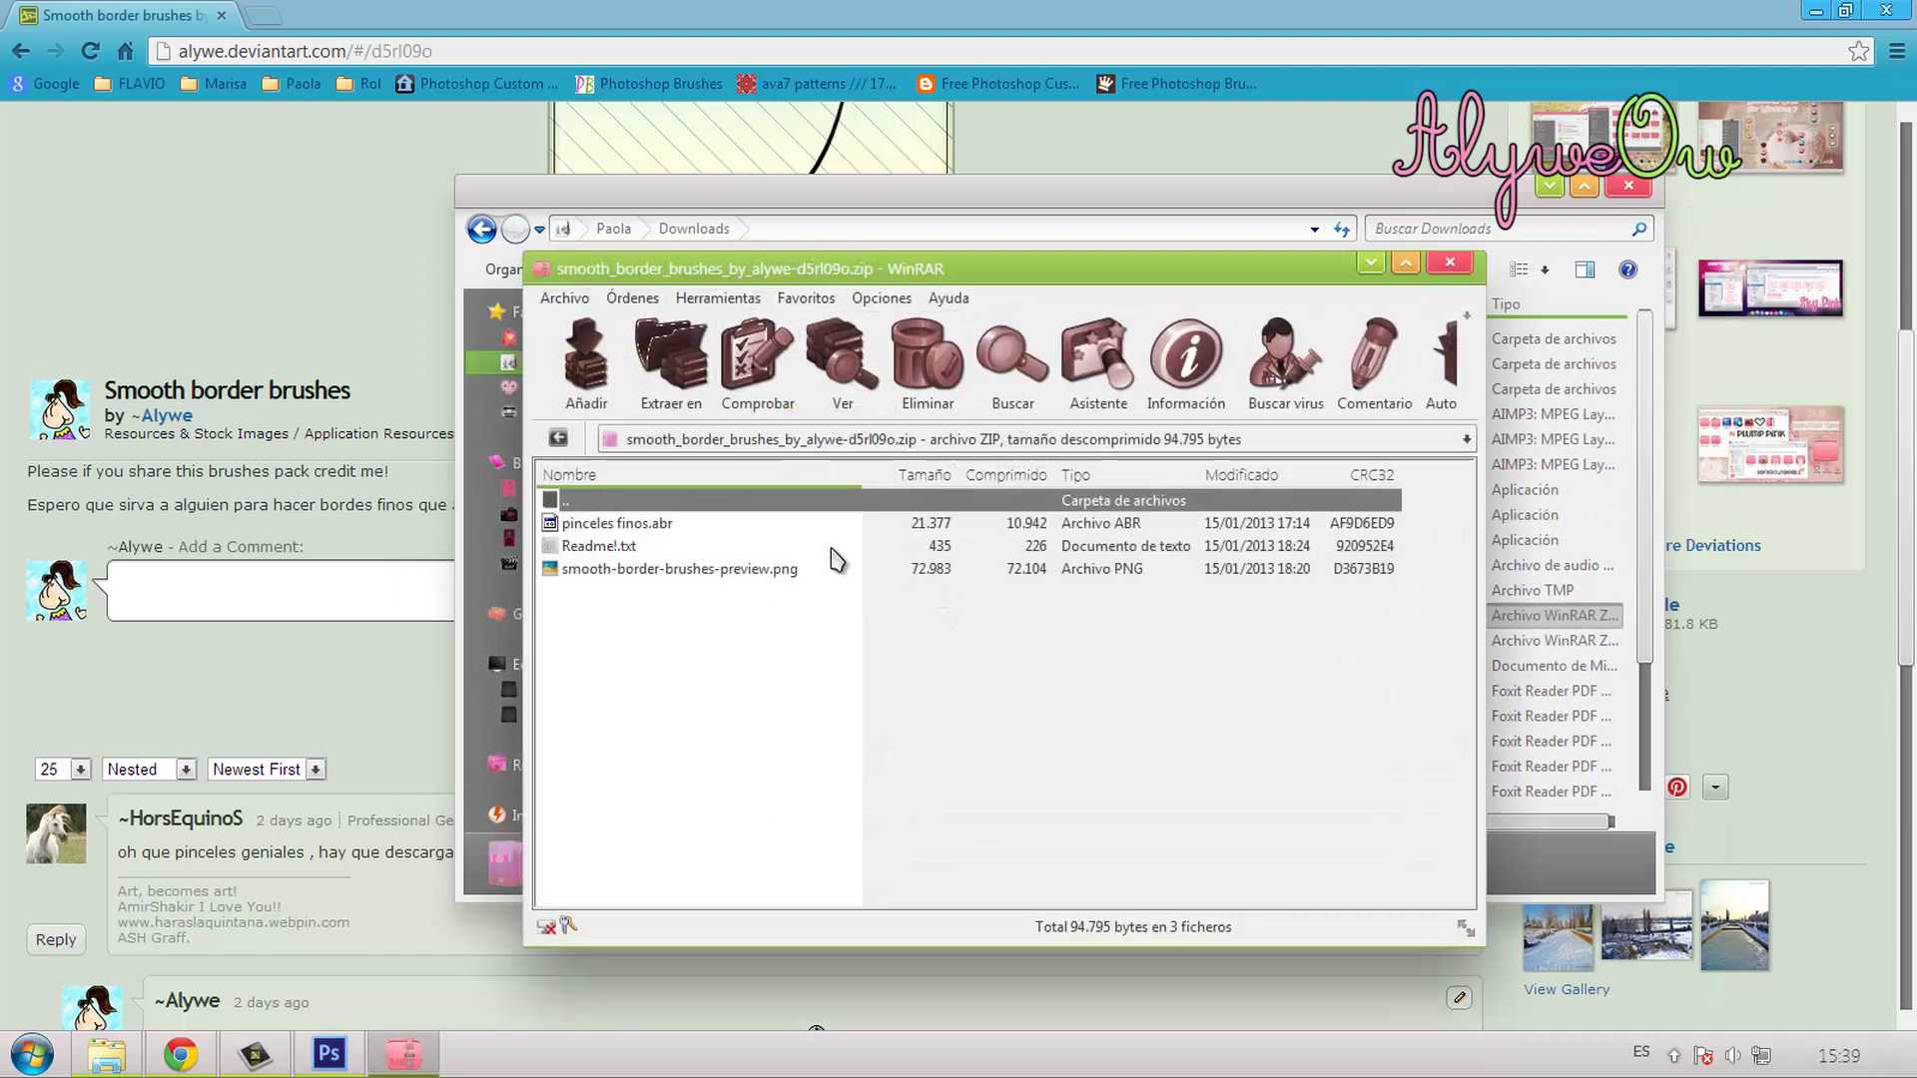
Step: Extract pinceles finos.abr from the archive to the desktop (Escritorio), keeping the default extraction options
left_click(690, 526)
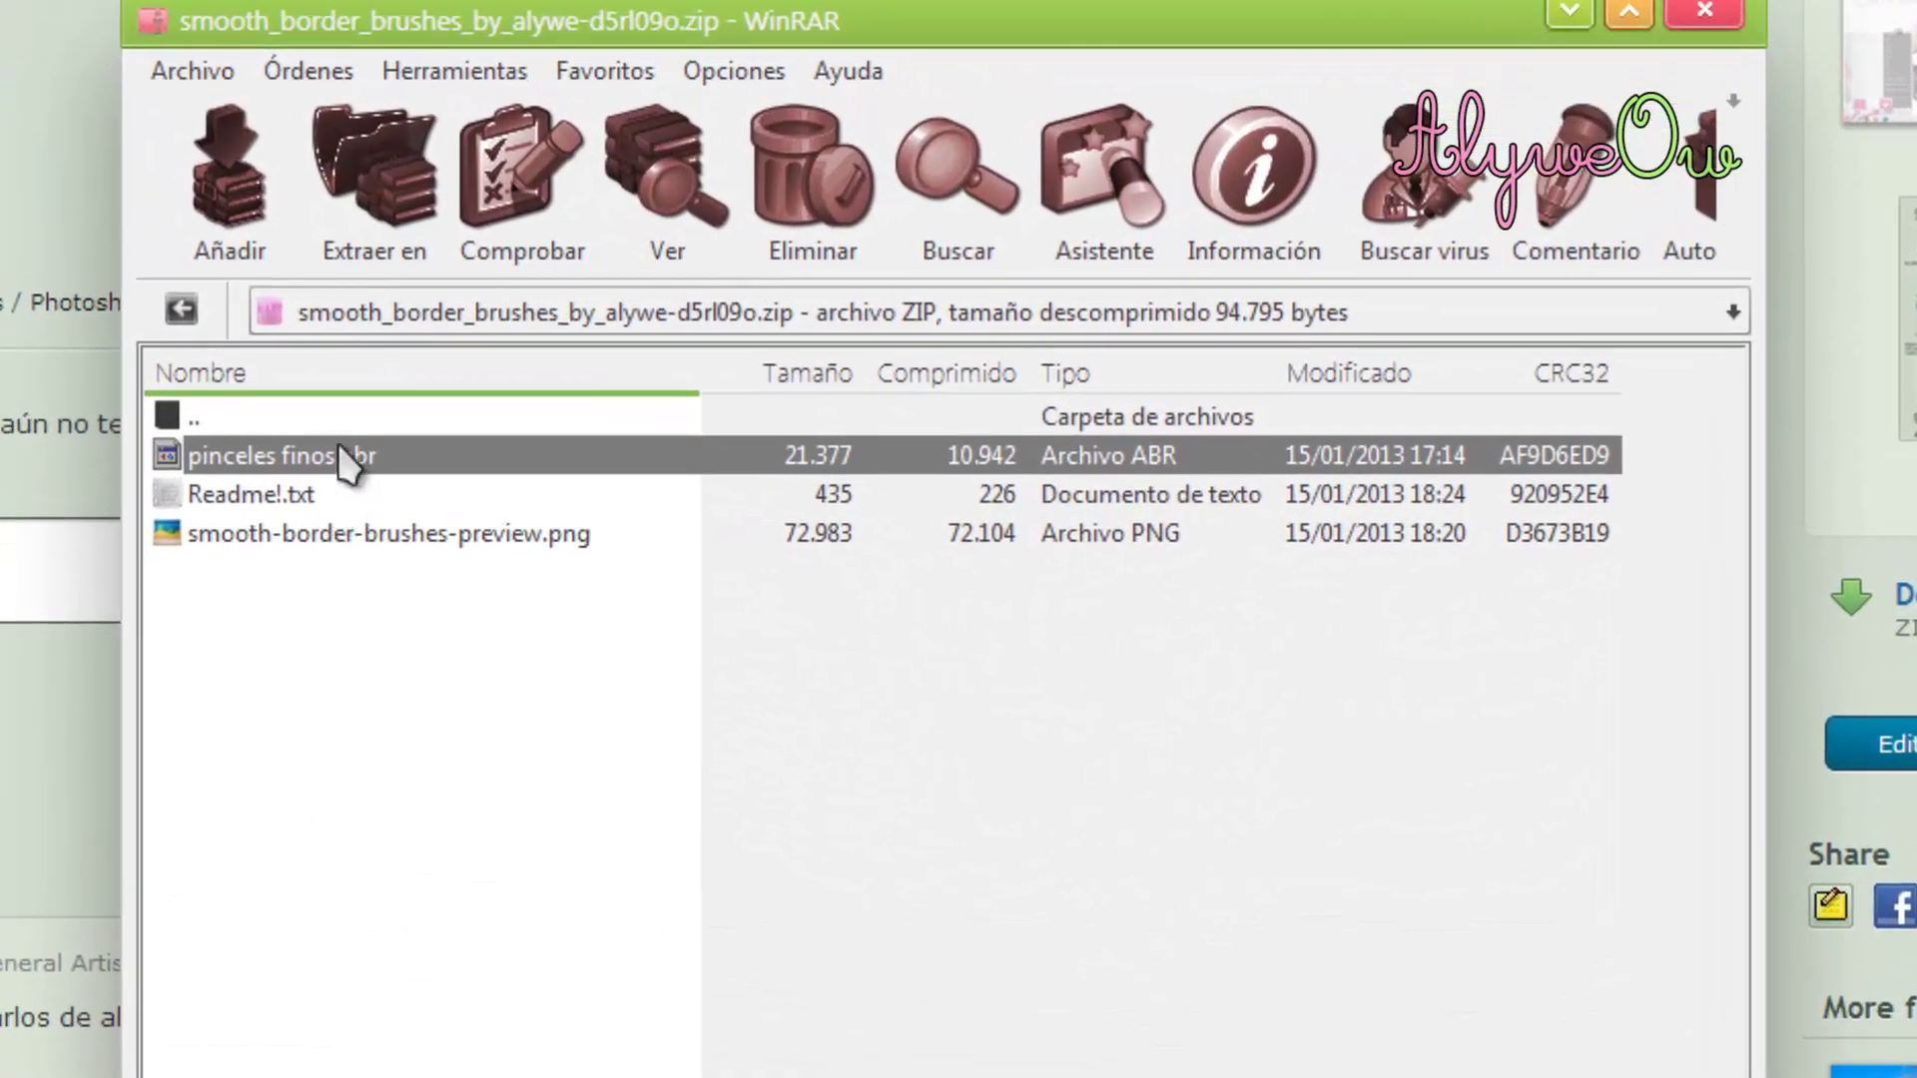
left_click(365, 210)
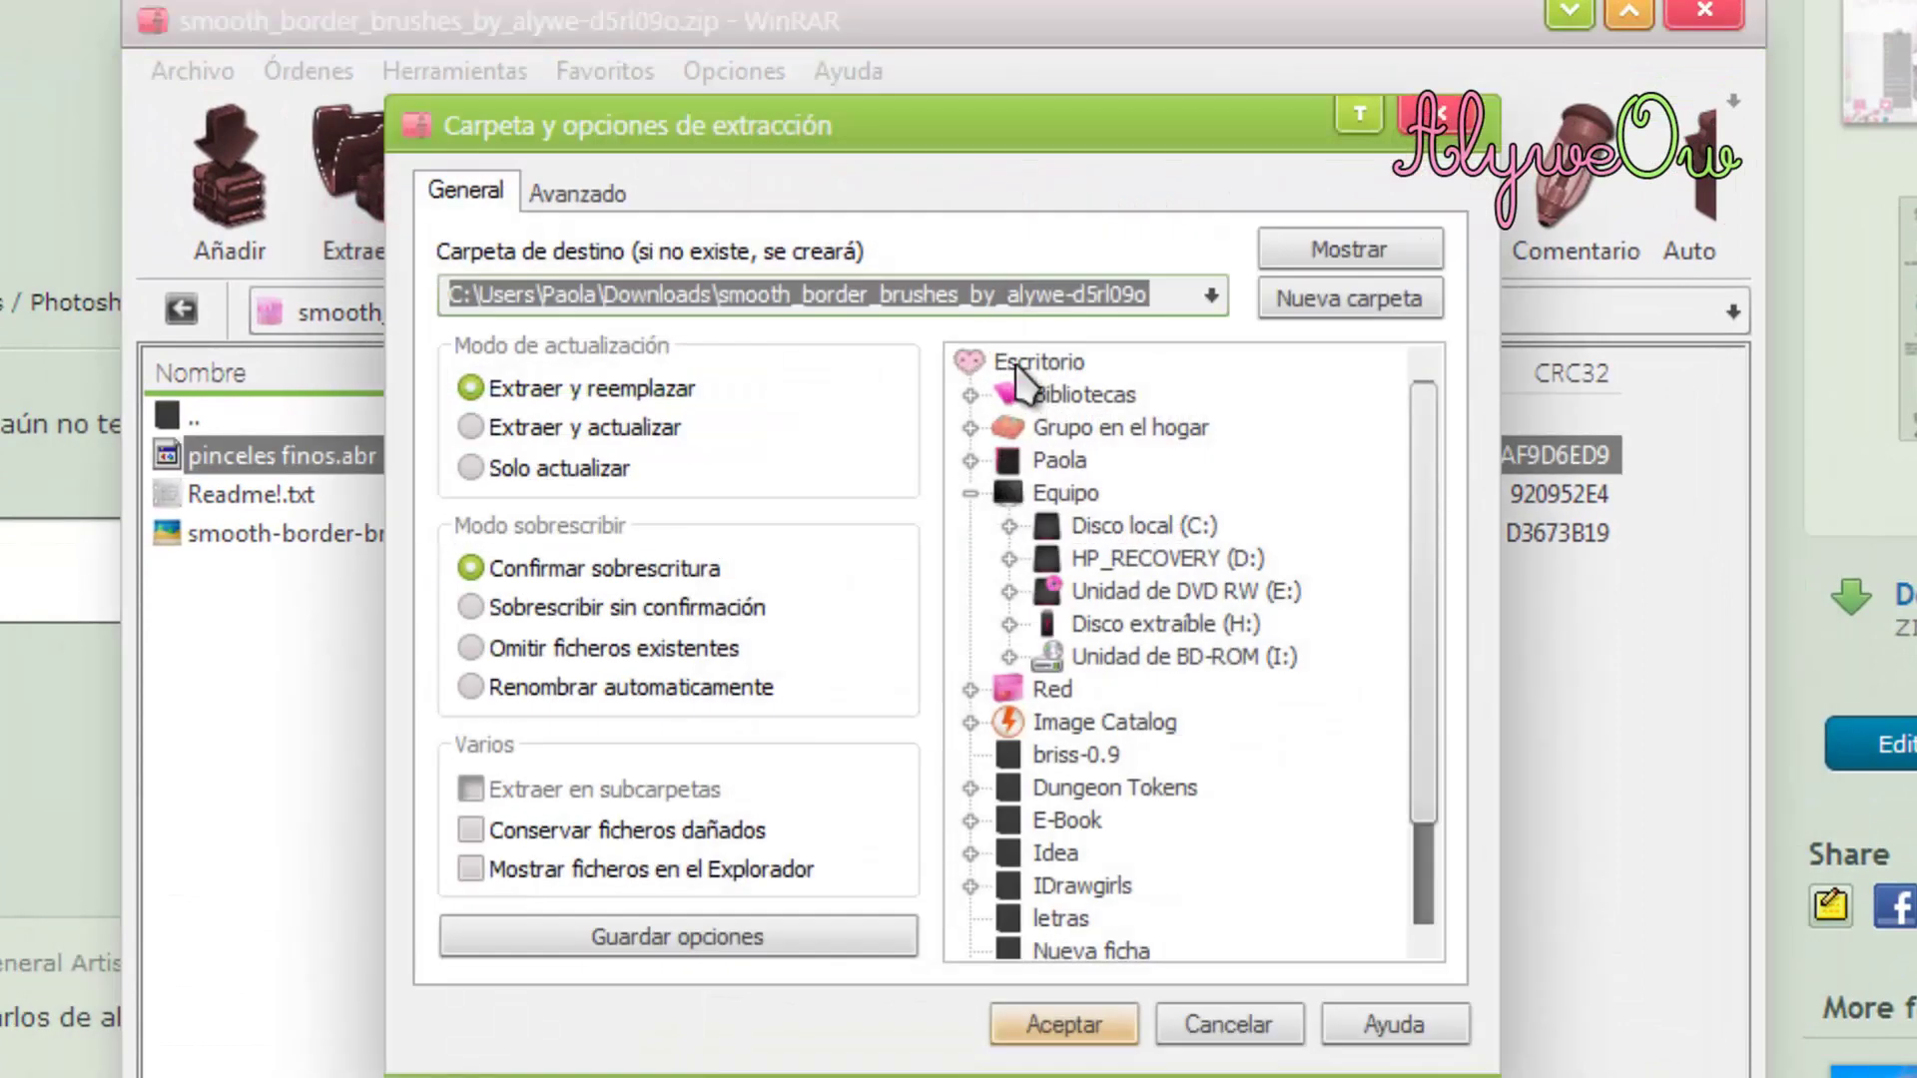
left_click(1033, 361)
left_click(1099, 1030)
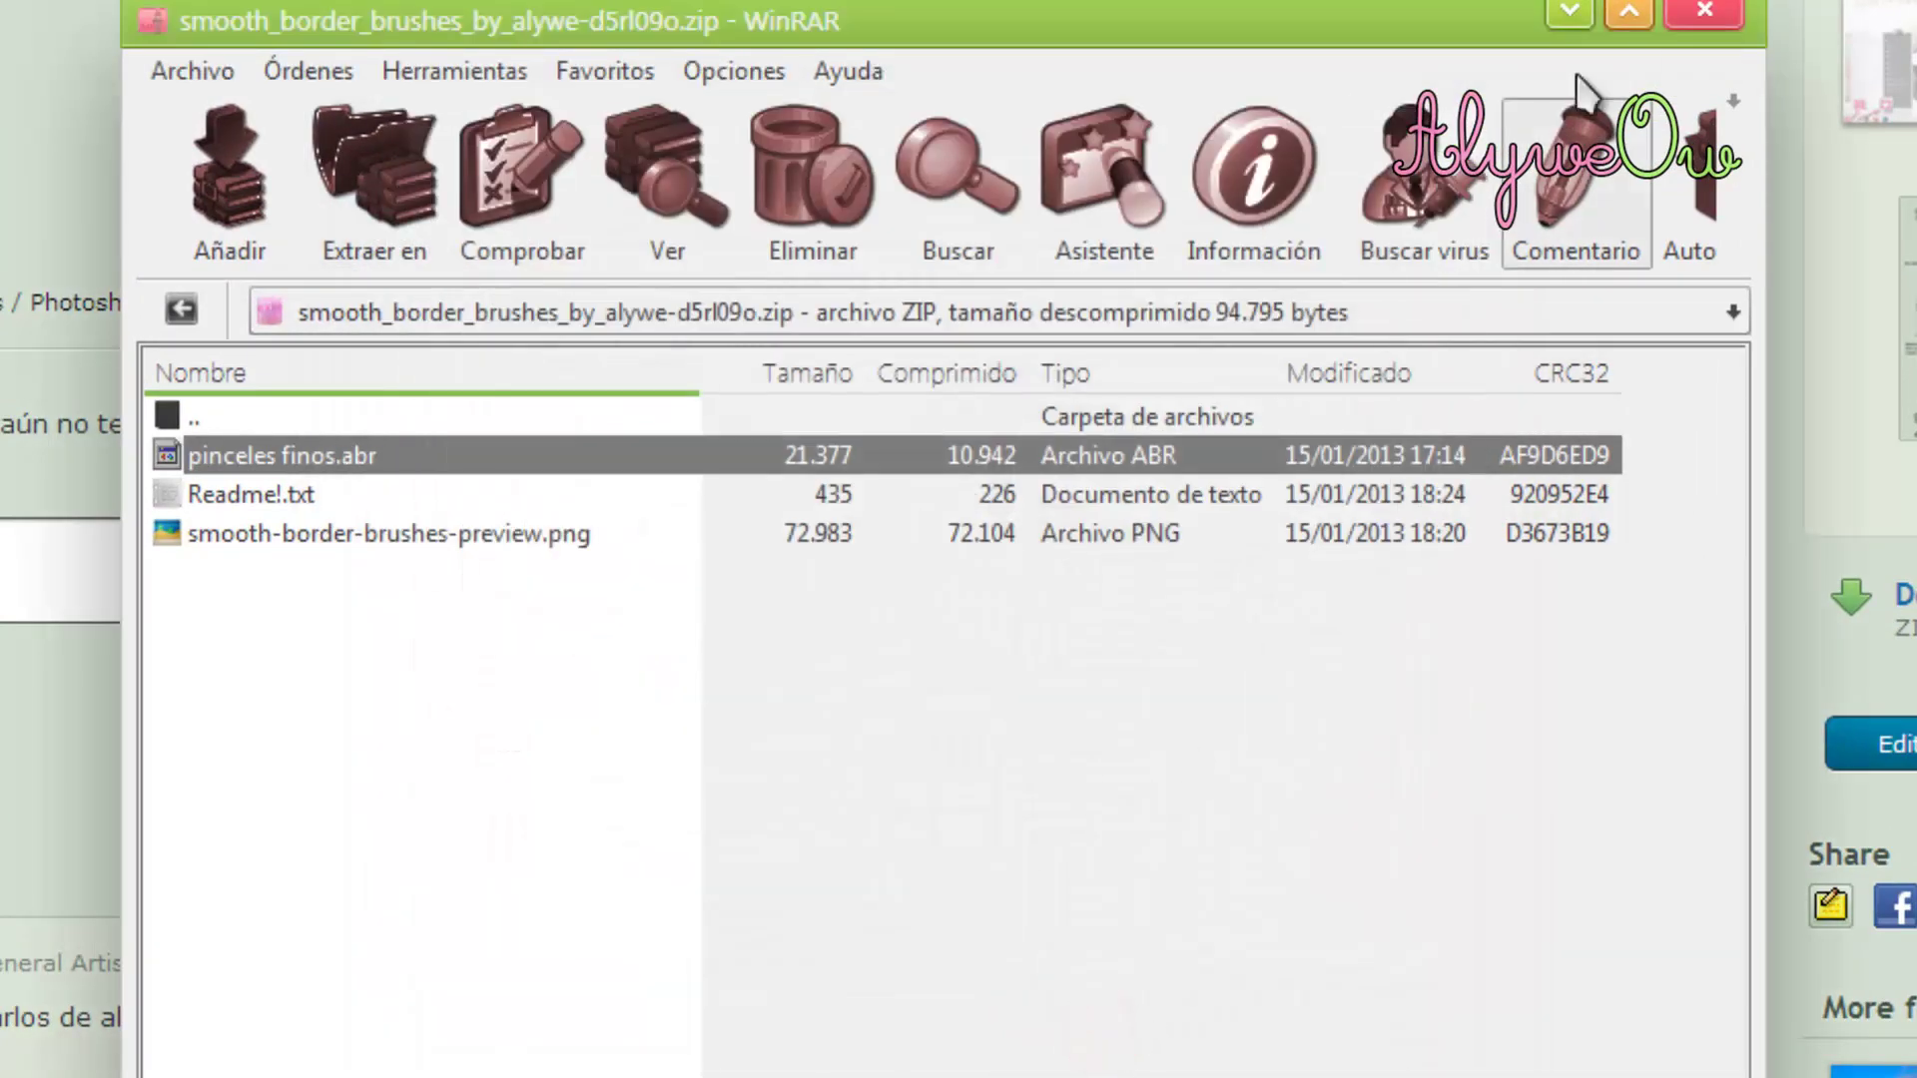
Step: Close the archive and browser windows and switch back to Photoshop
left_click(1698, 20)
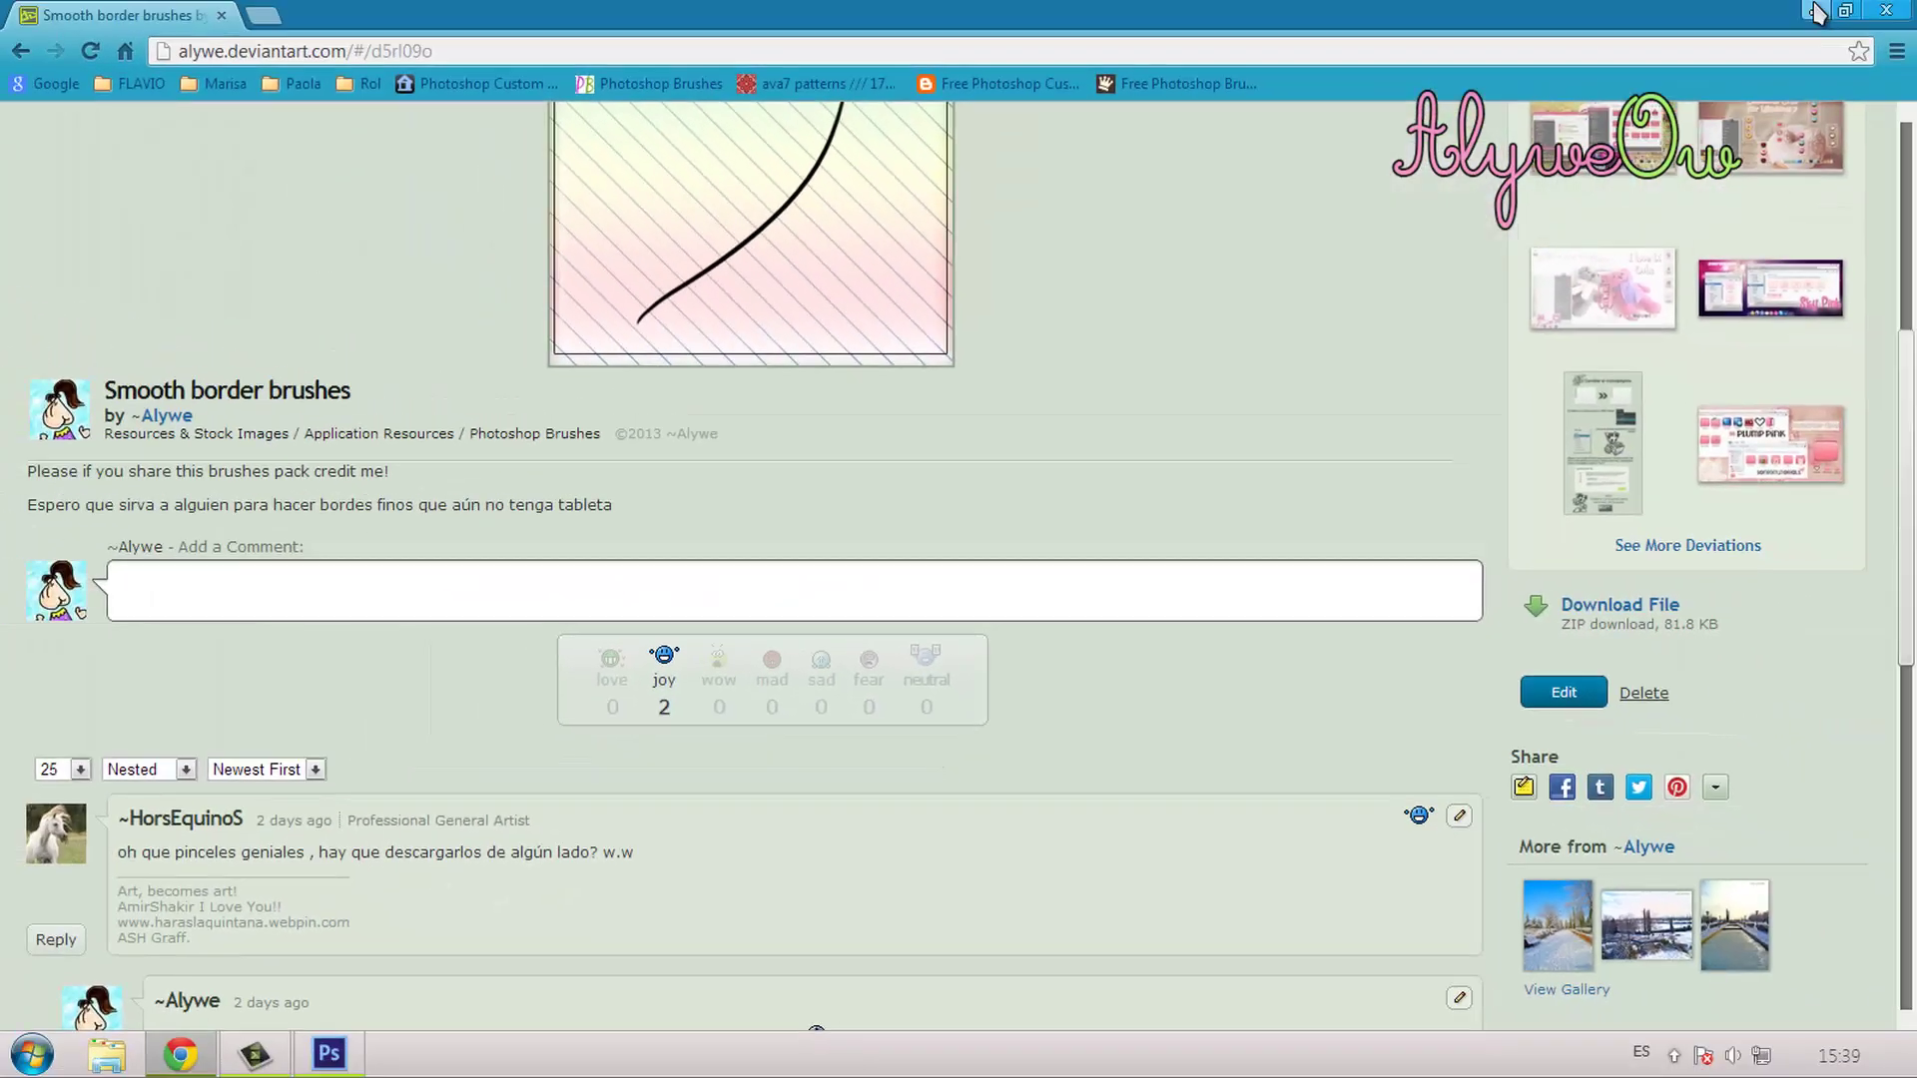
left_click(1892, 10)
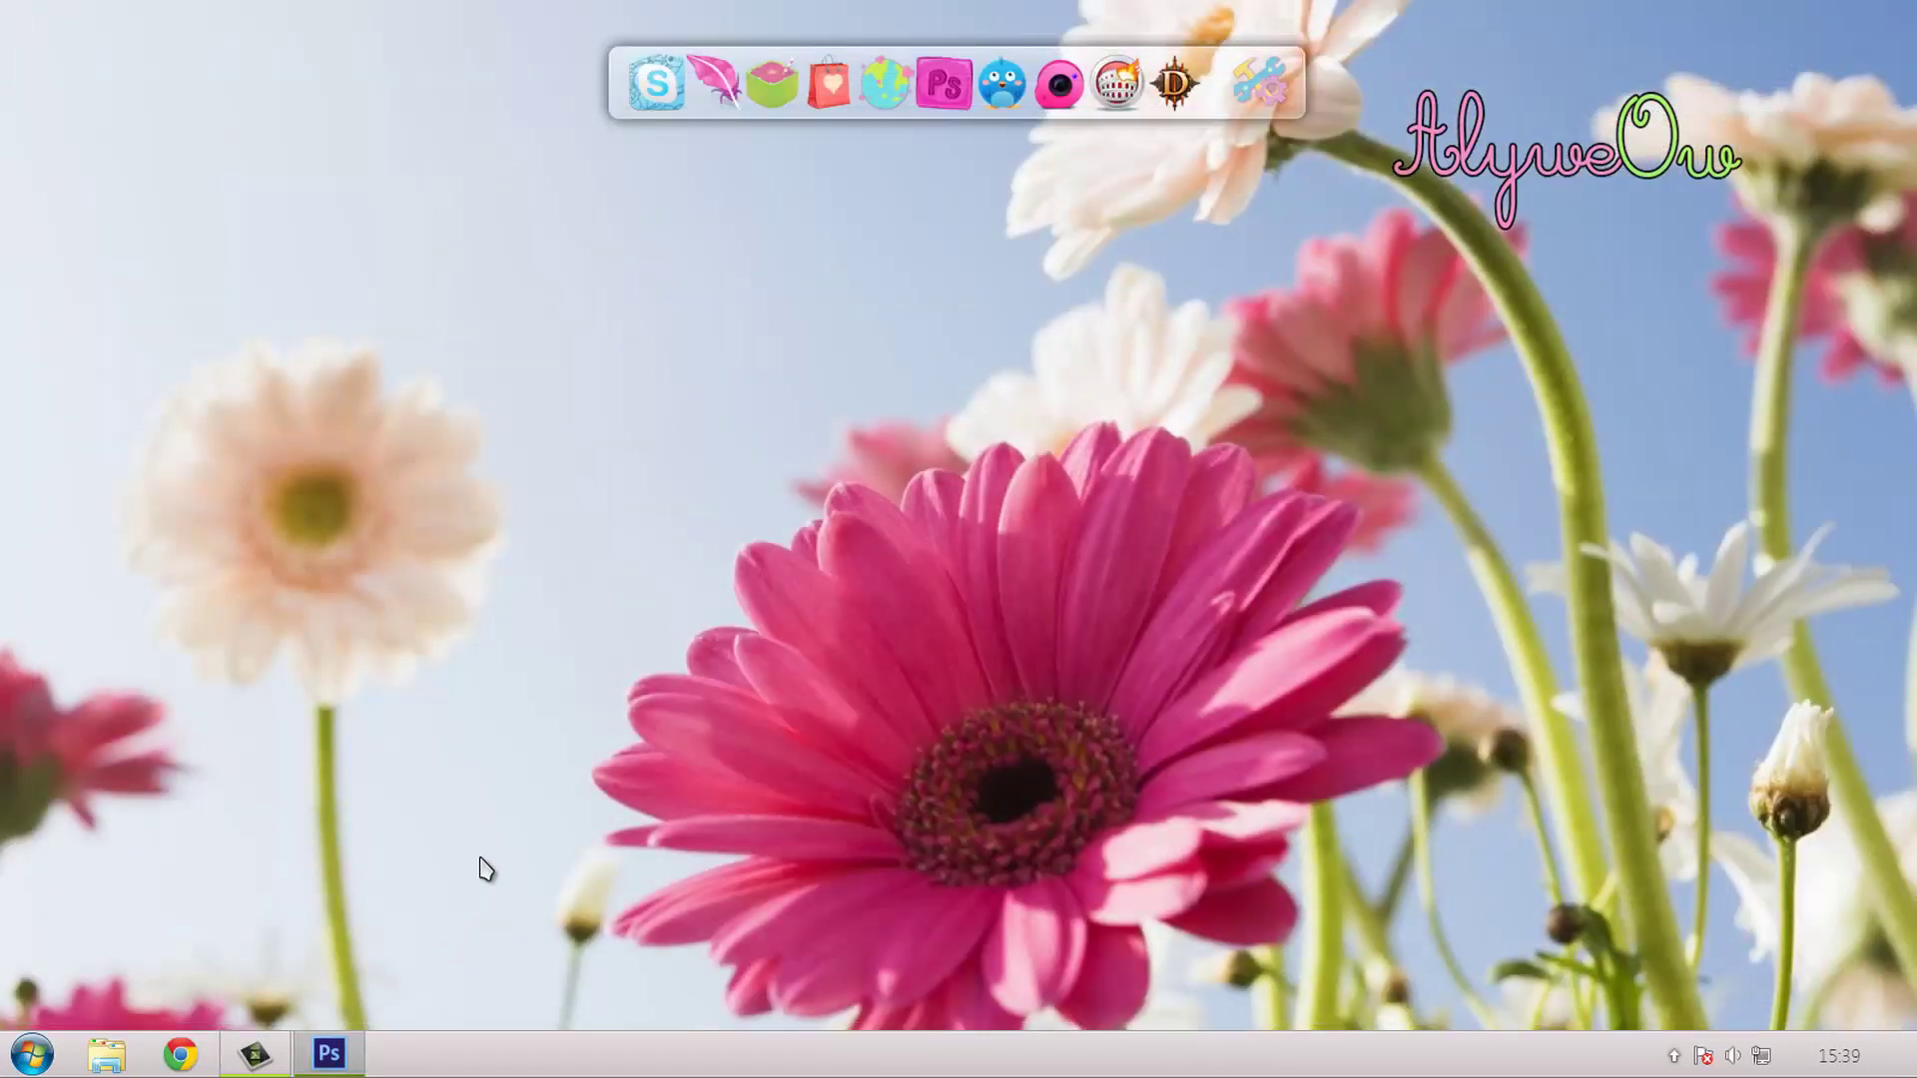
left_click(352, 1051)
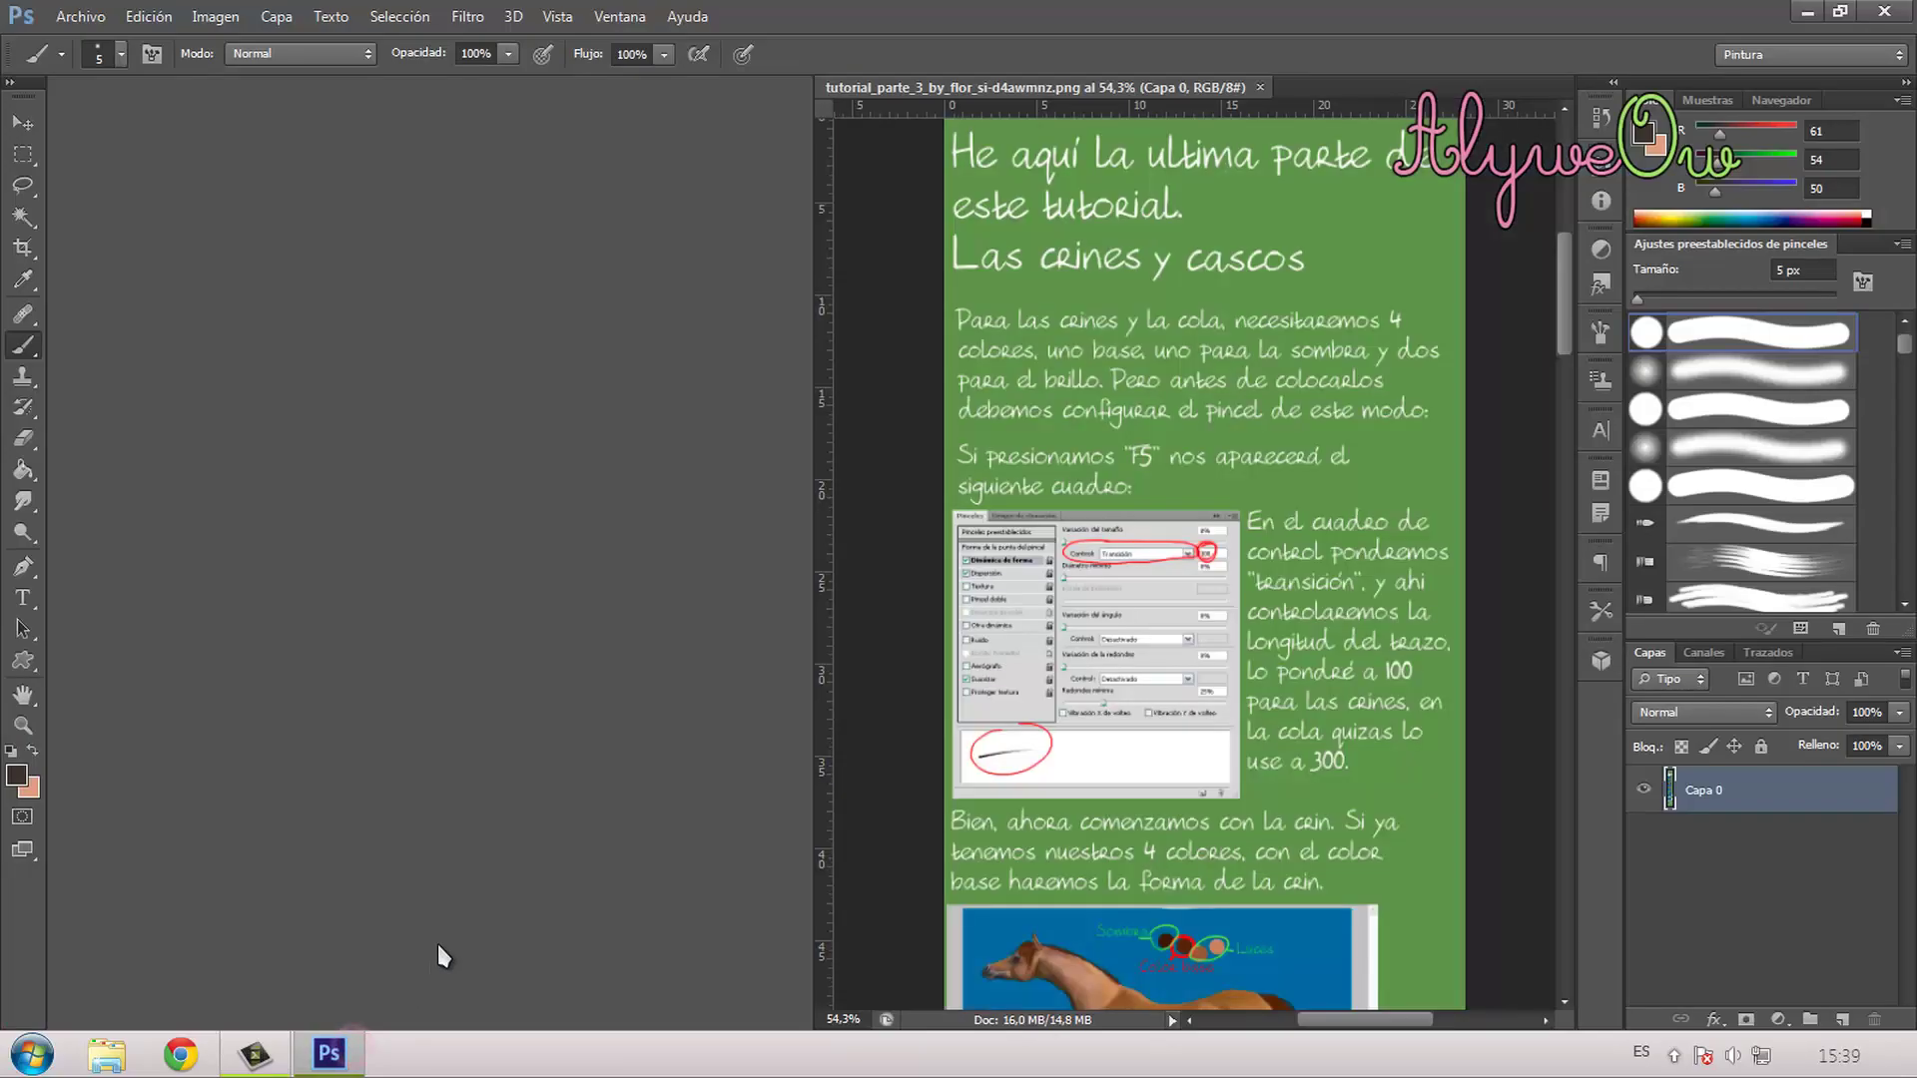
left_click(80, 16)
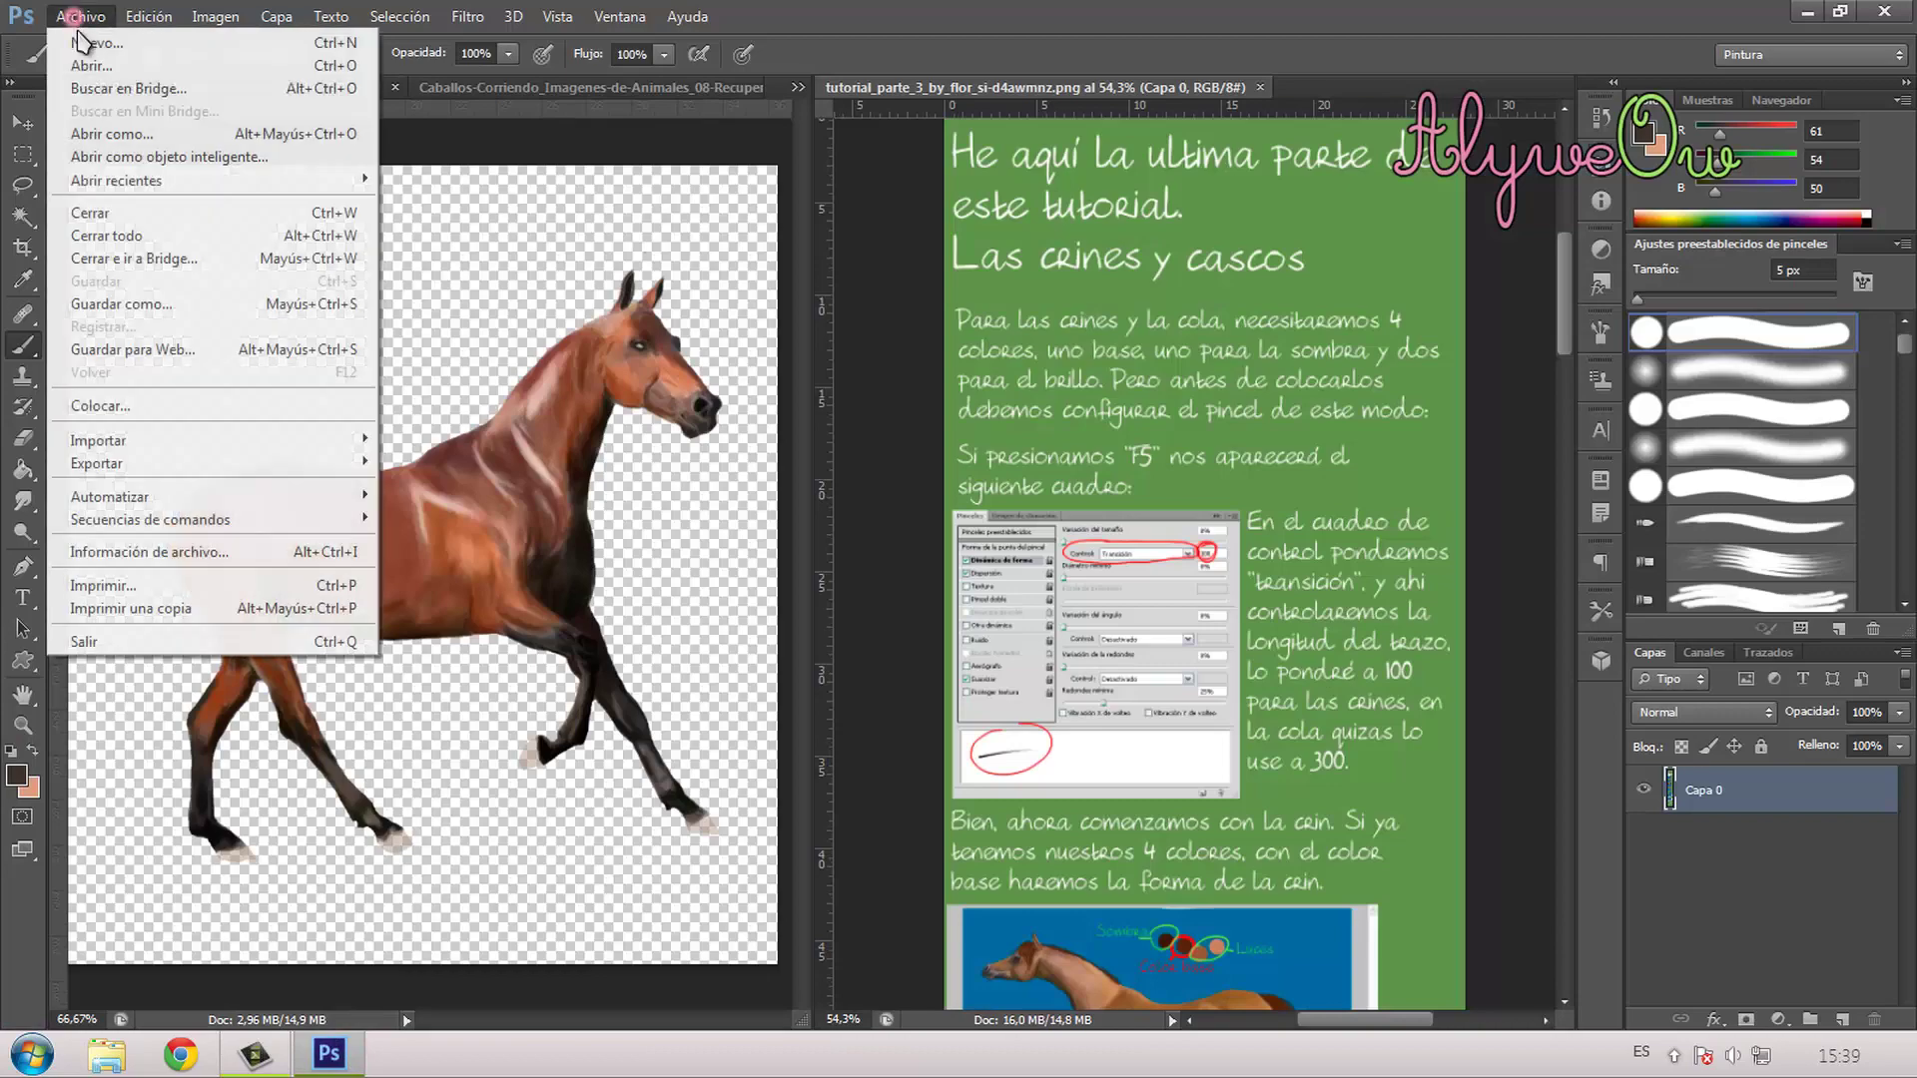
left_click(80, 16)
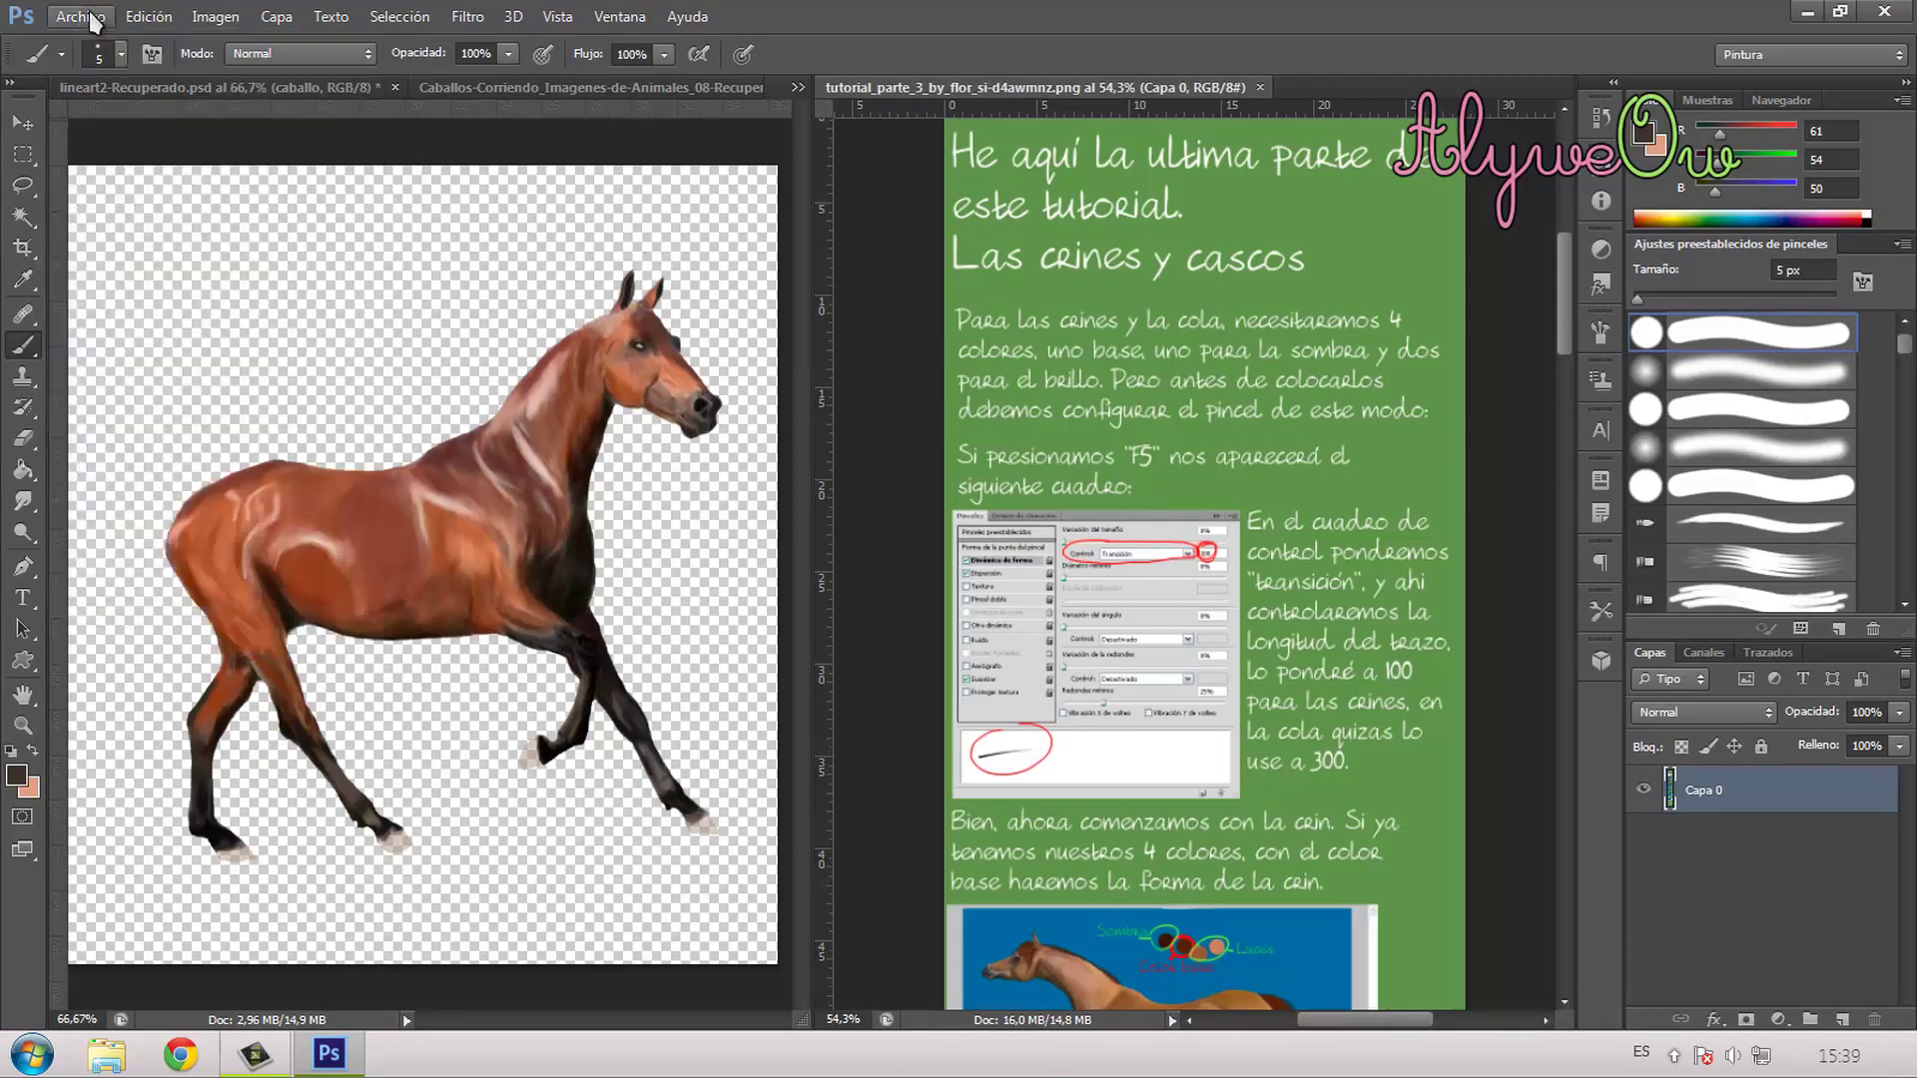
Step: Load the pinceles finos brush file from the desktop into the brush presets
left_click(120, 52)
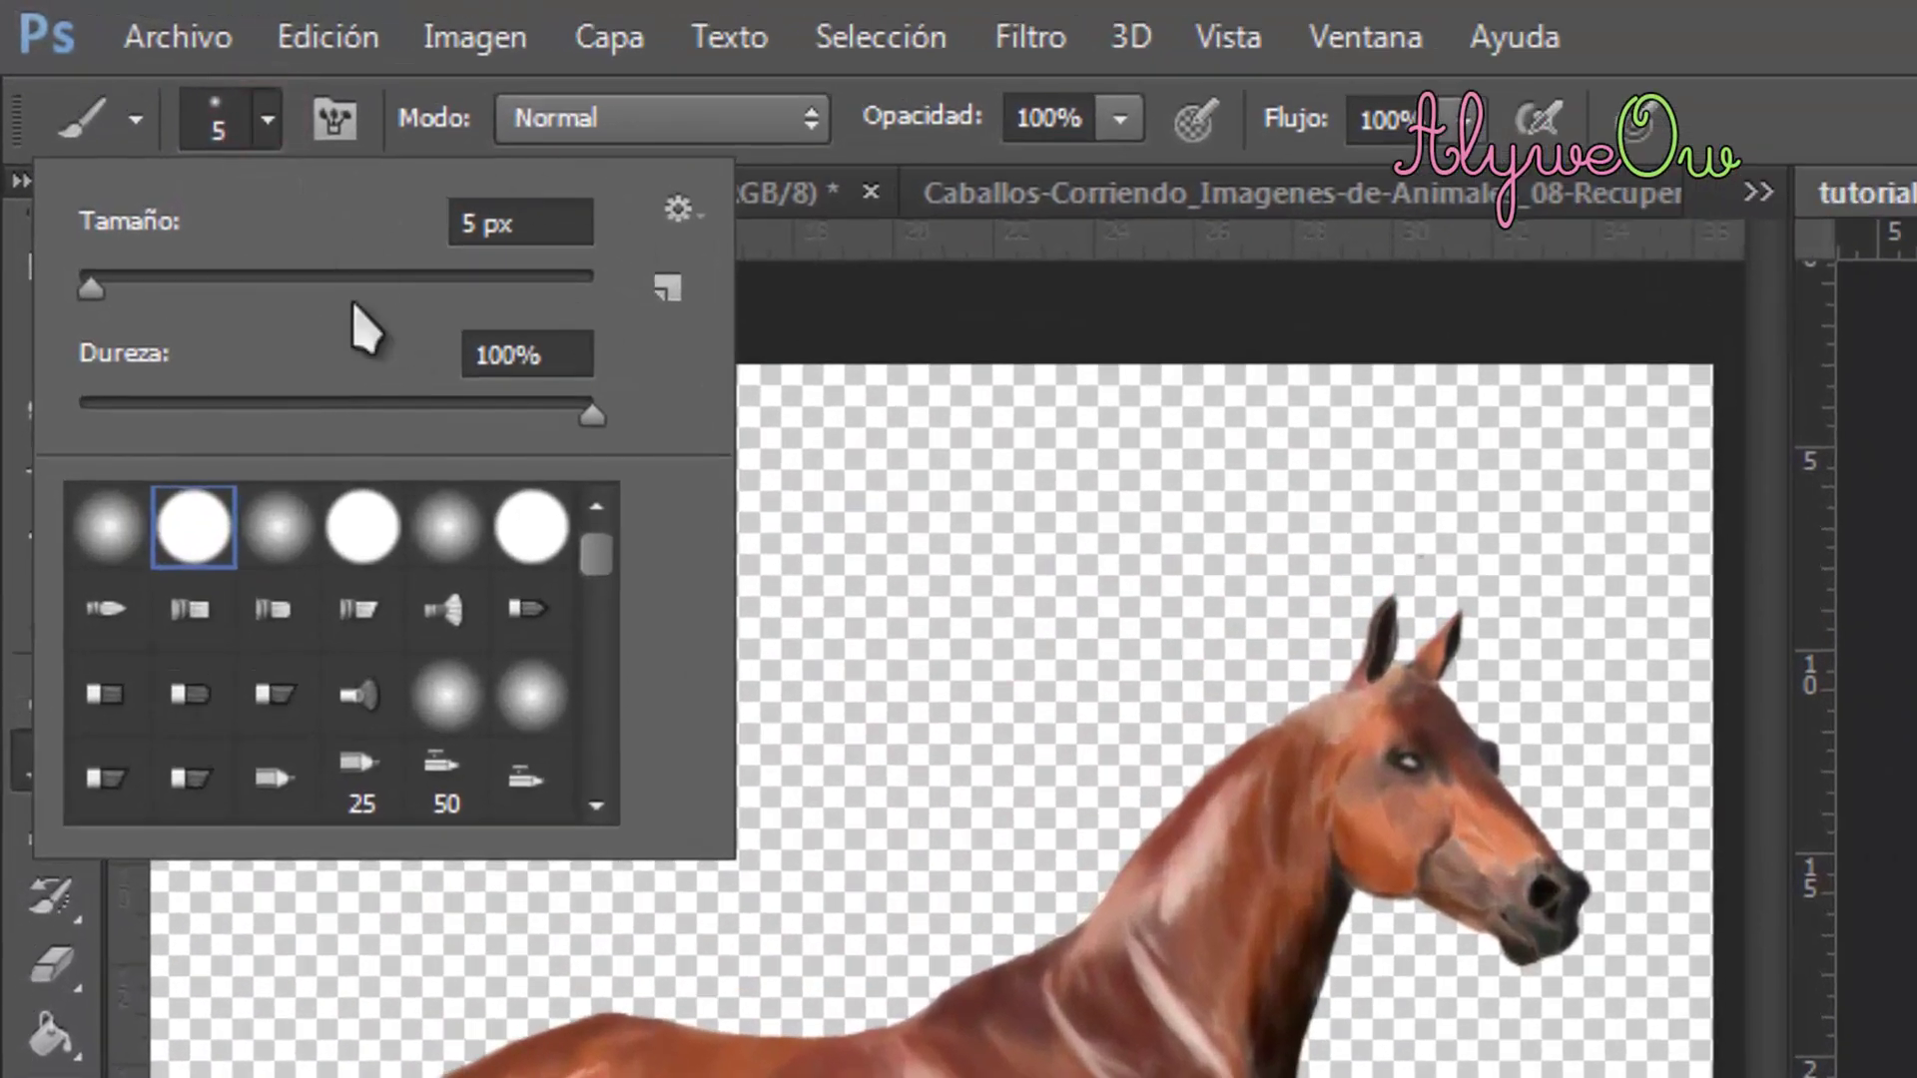
left_click(678, 210)
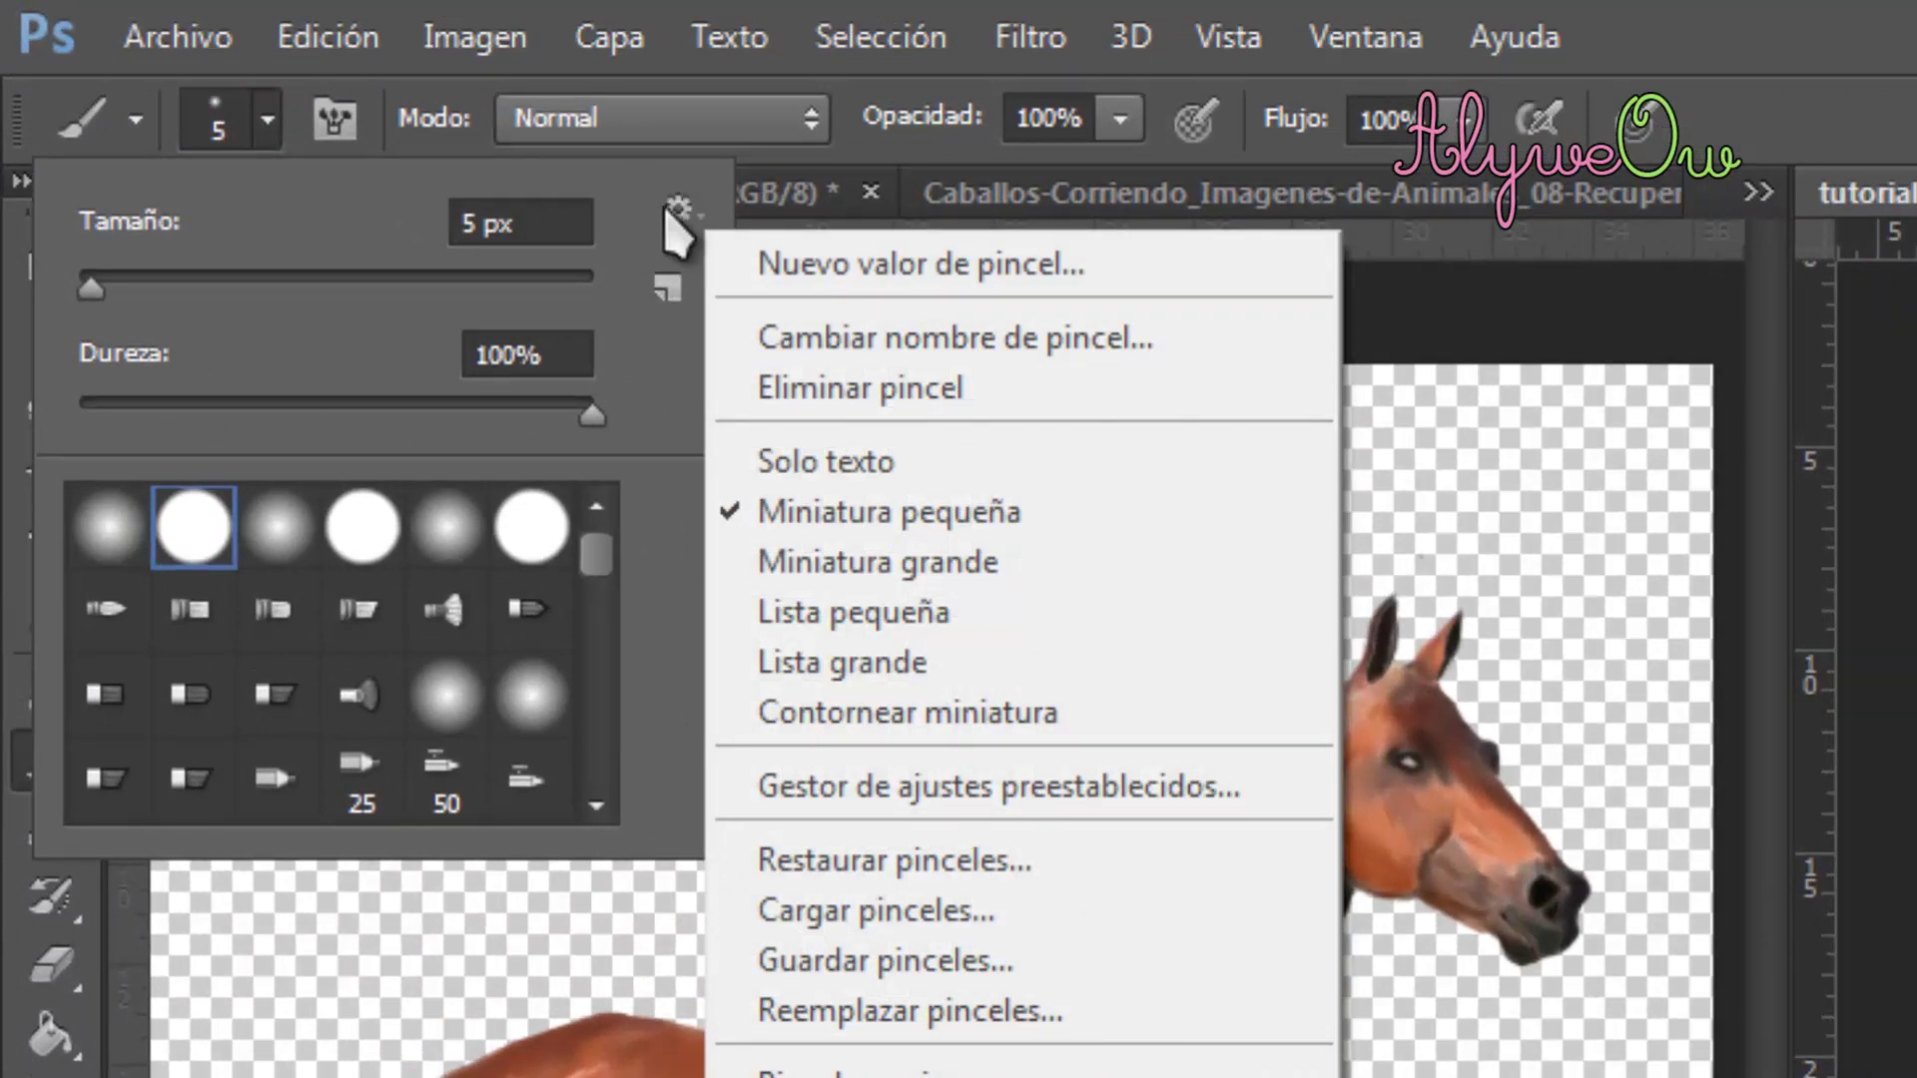
left_click(998, 911)
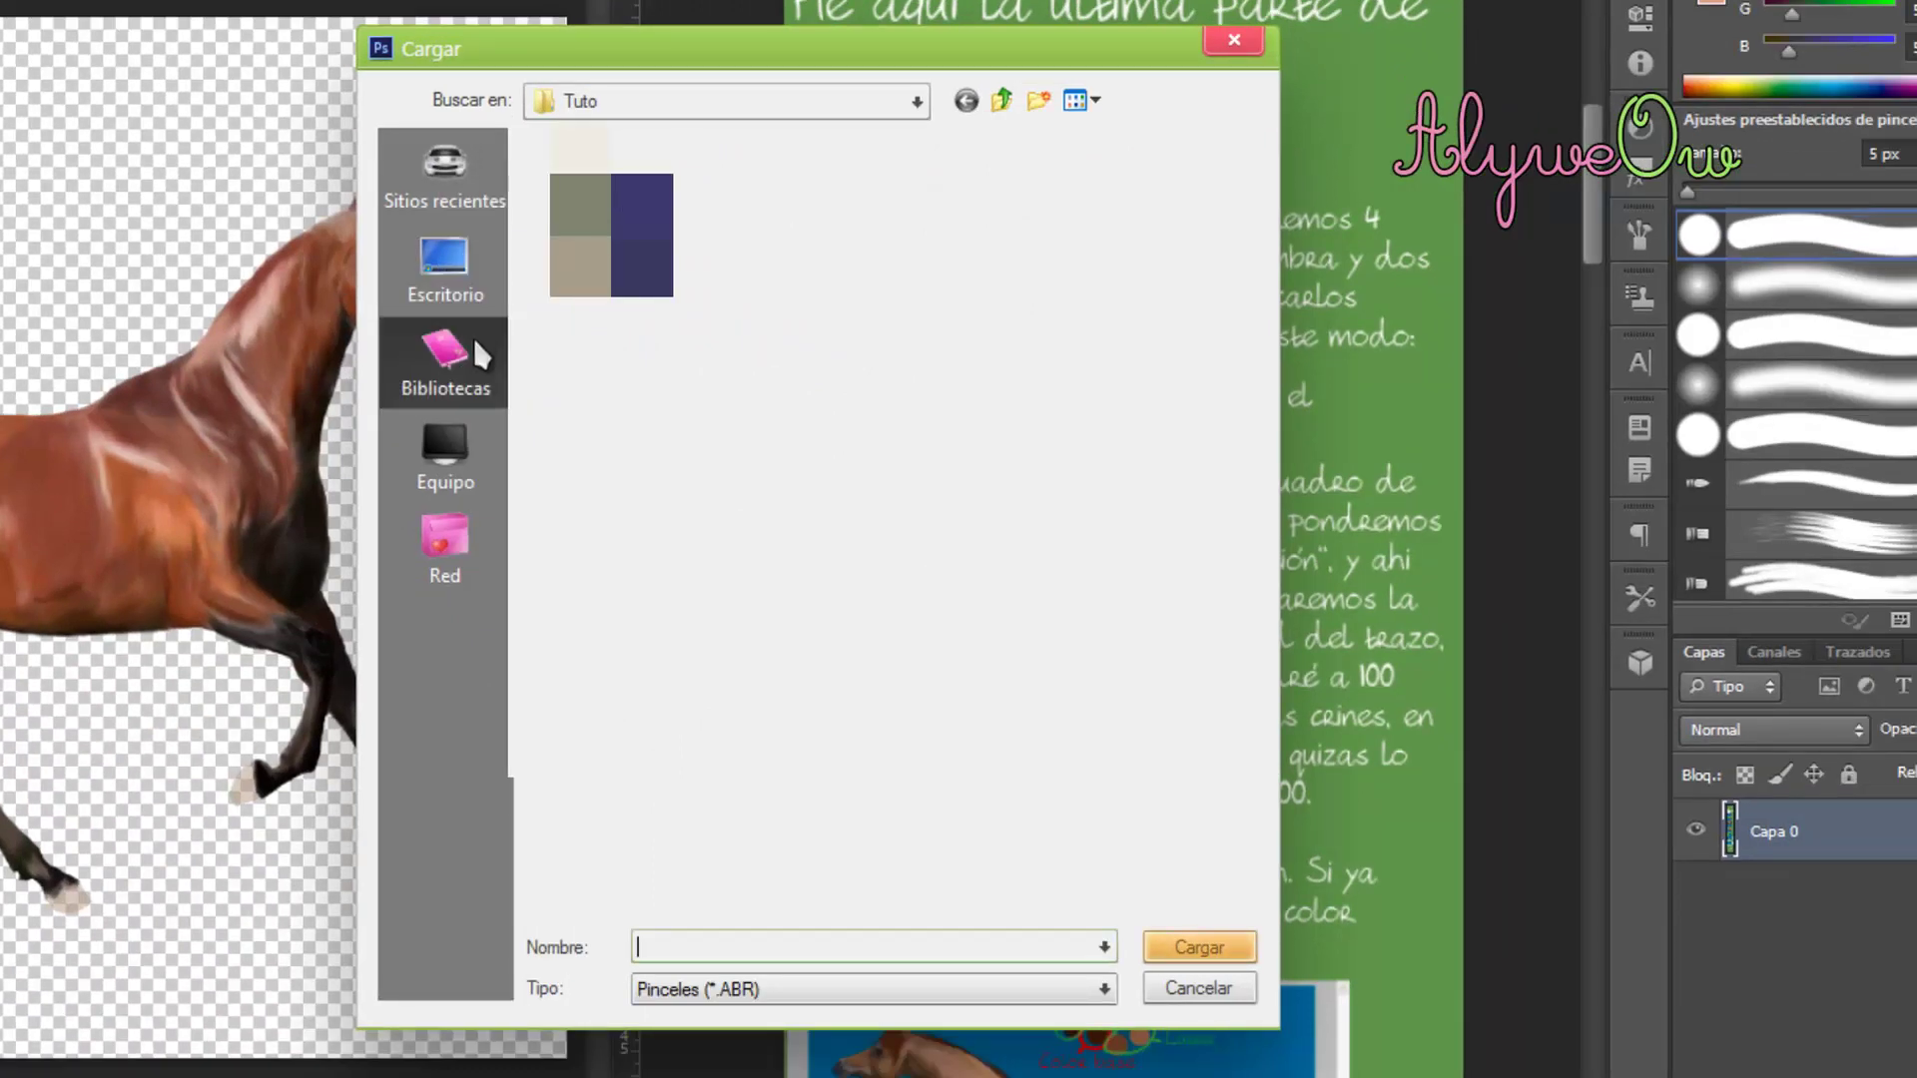
left_click(445, 282)
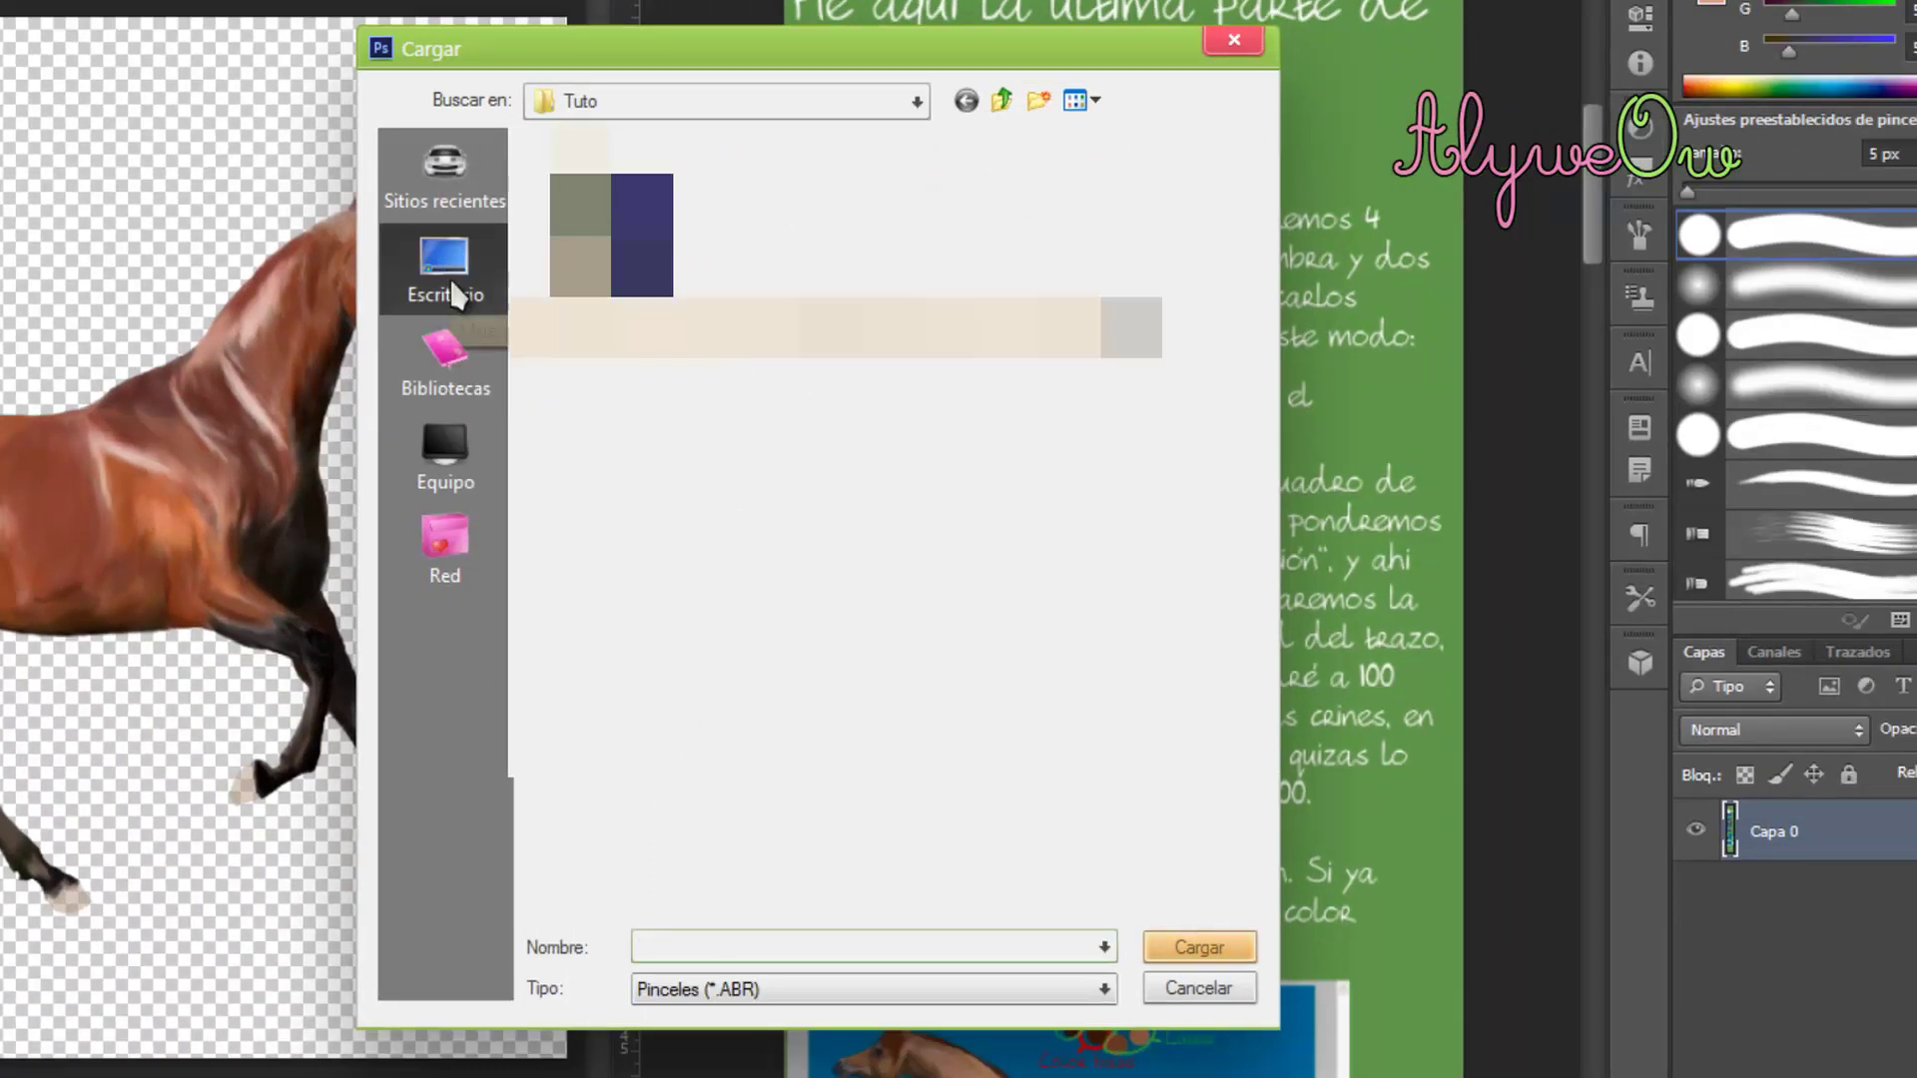
left_click(633, 851)
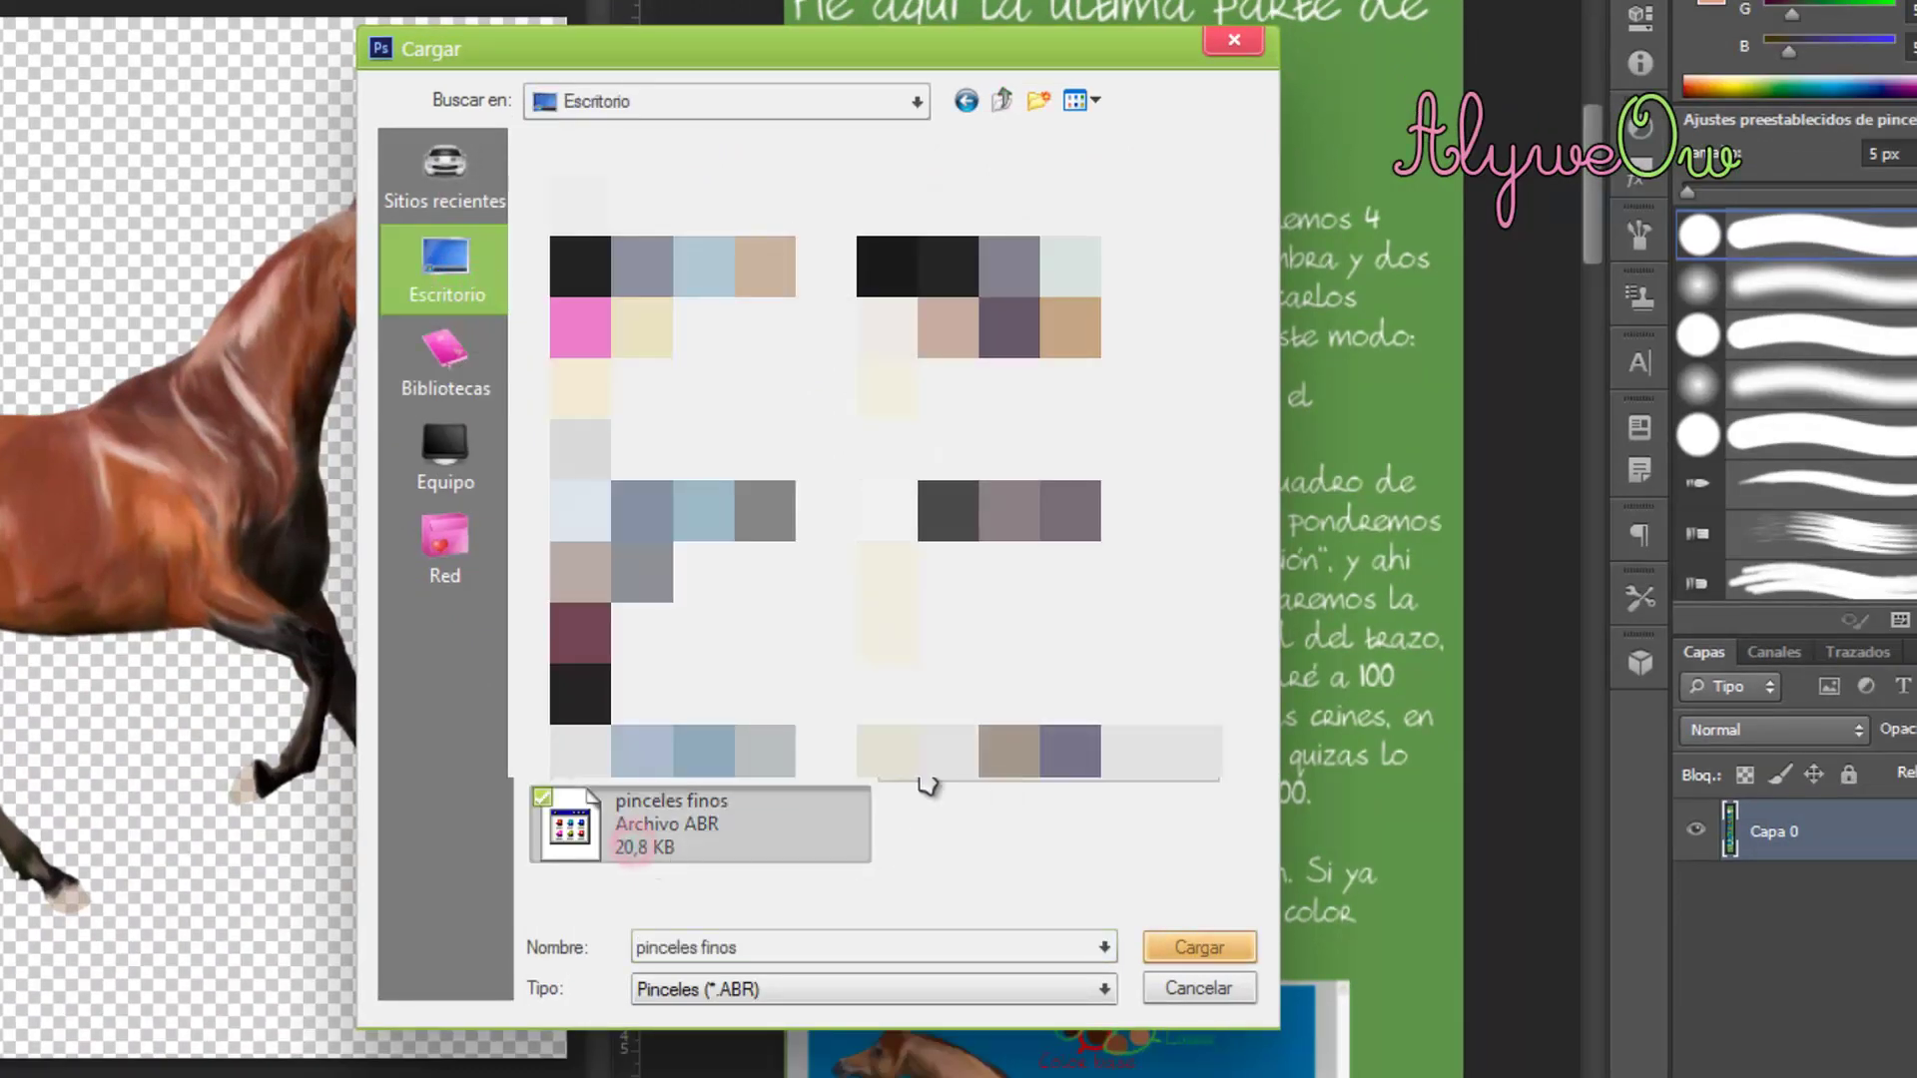
left_click(1193, 951)
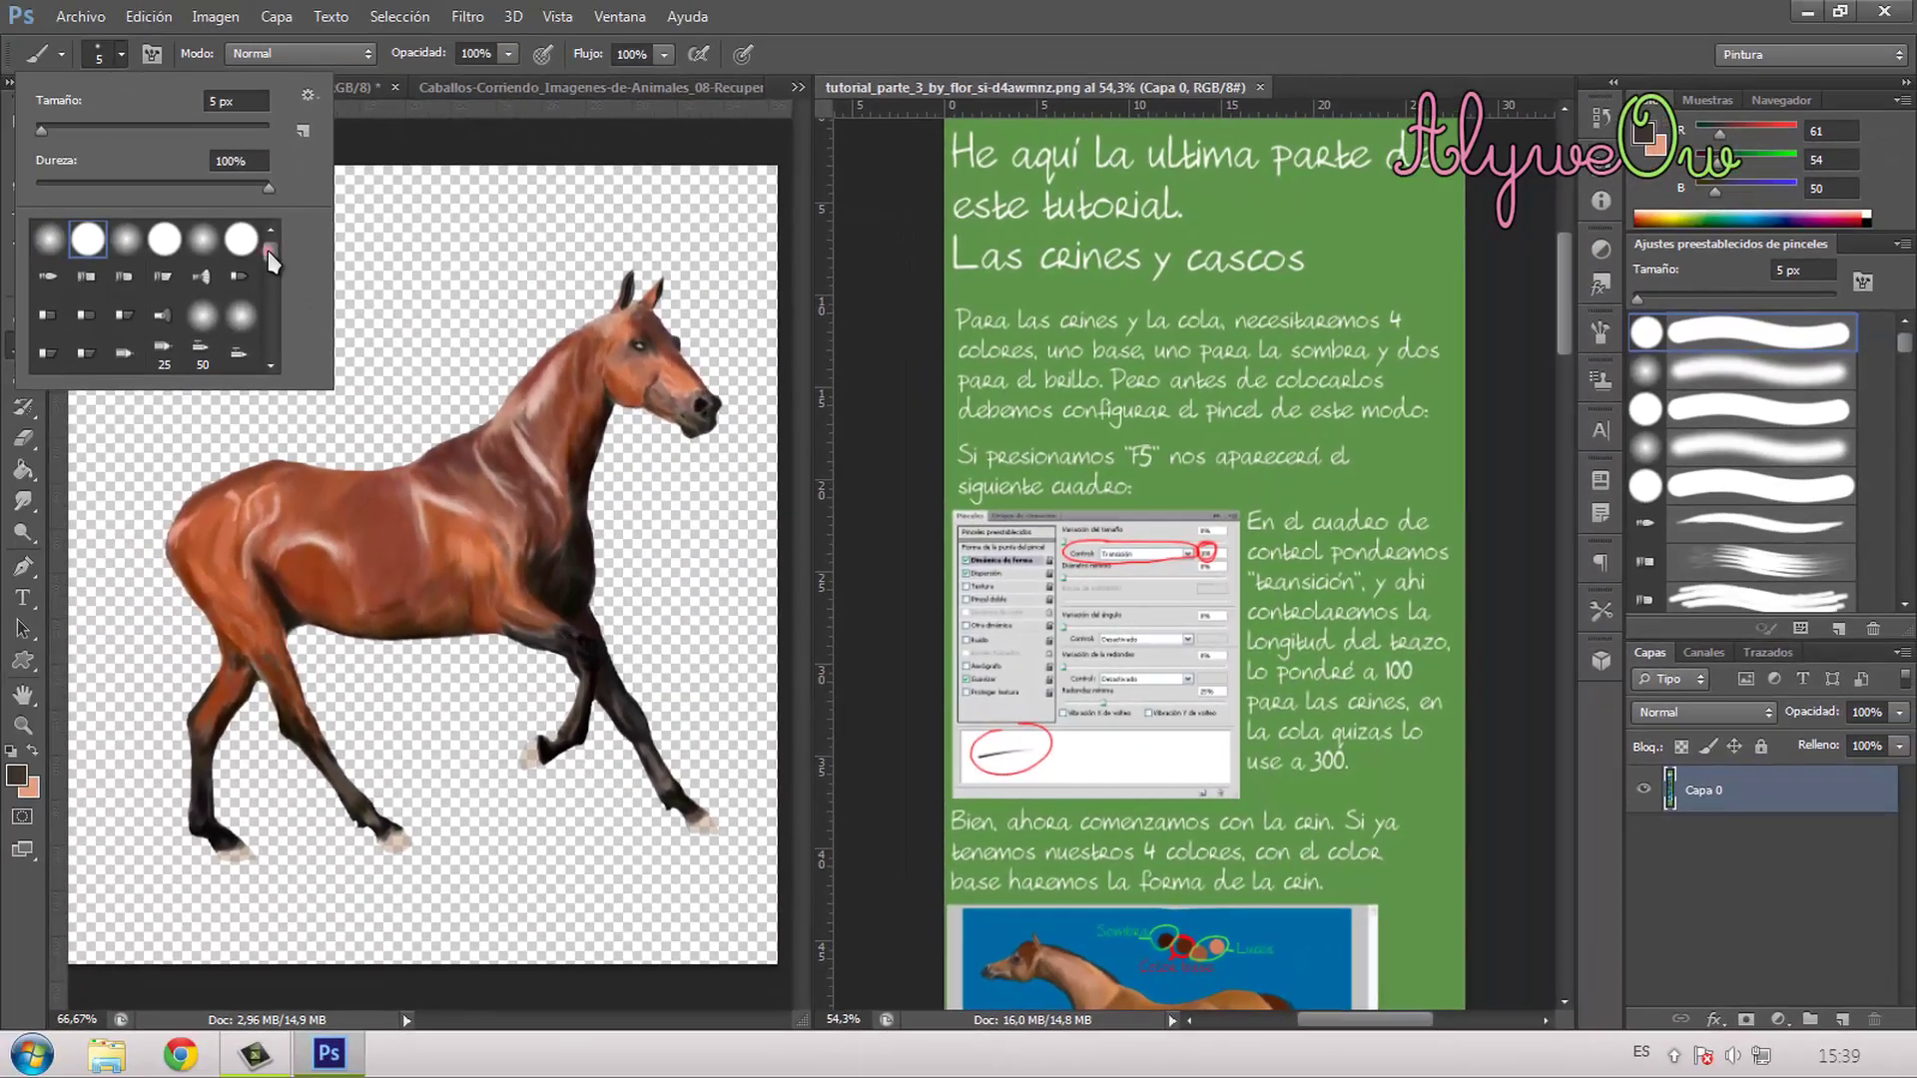
Step: Select the curved 112 px hair tip among the newly loaded brushes at the end of the preset list
left_click_drag(272, 262, 272, 349)
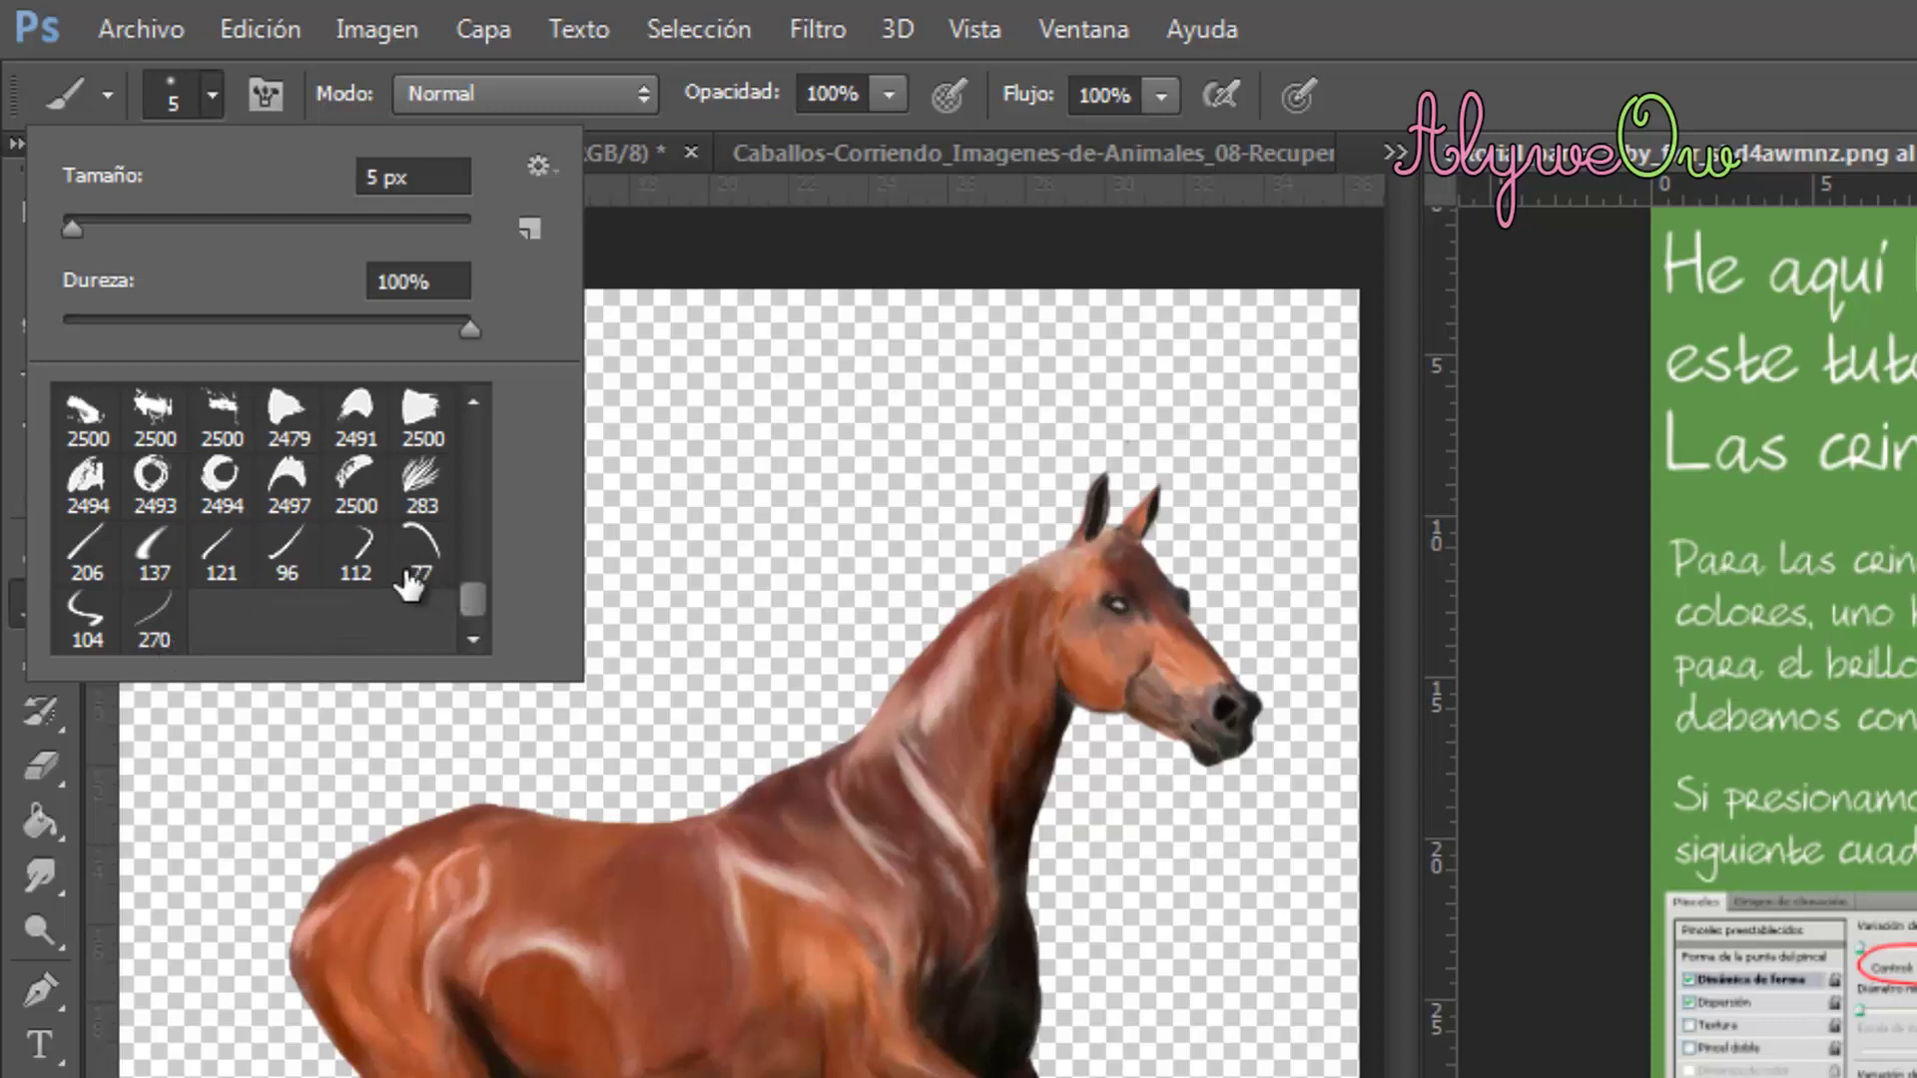
mouse_move(407, 579)
left_mouse_down()
mouse_move(308, 642)
mouse_move(276, 633)
mouse_move(320, 590)
left_mouse_up()
left_click(360, 555)
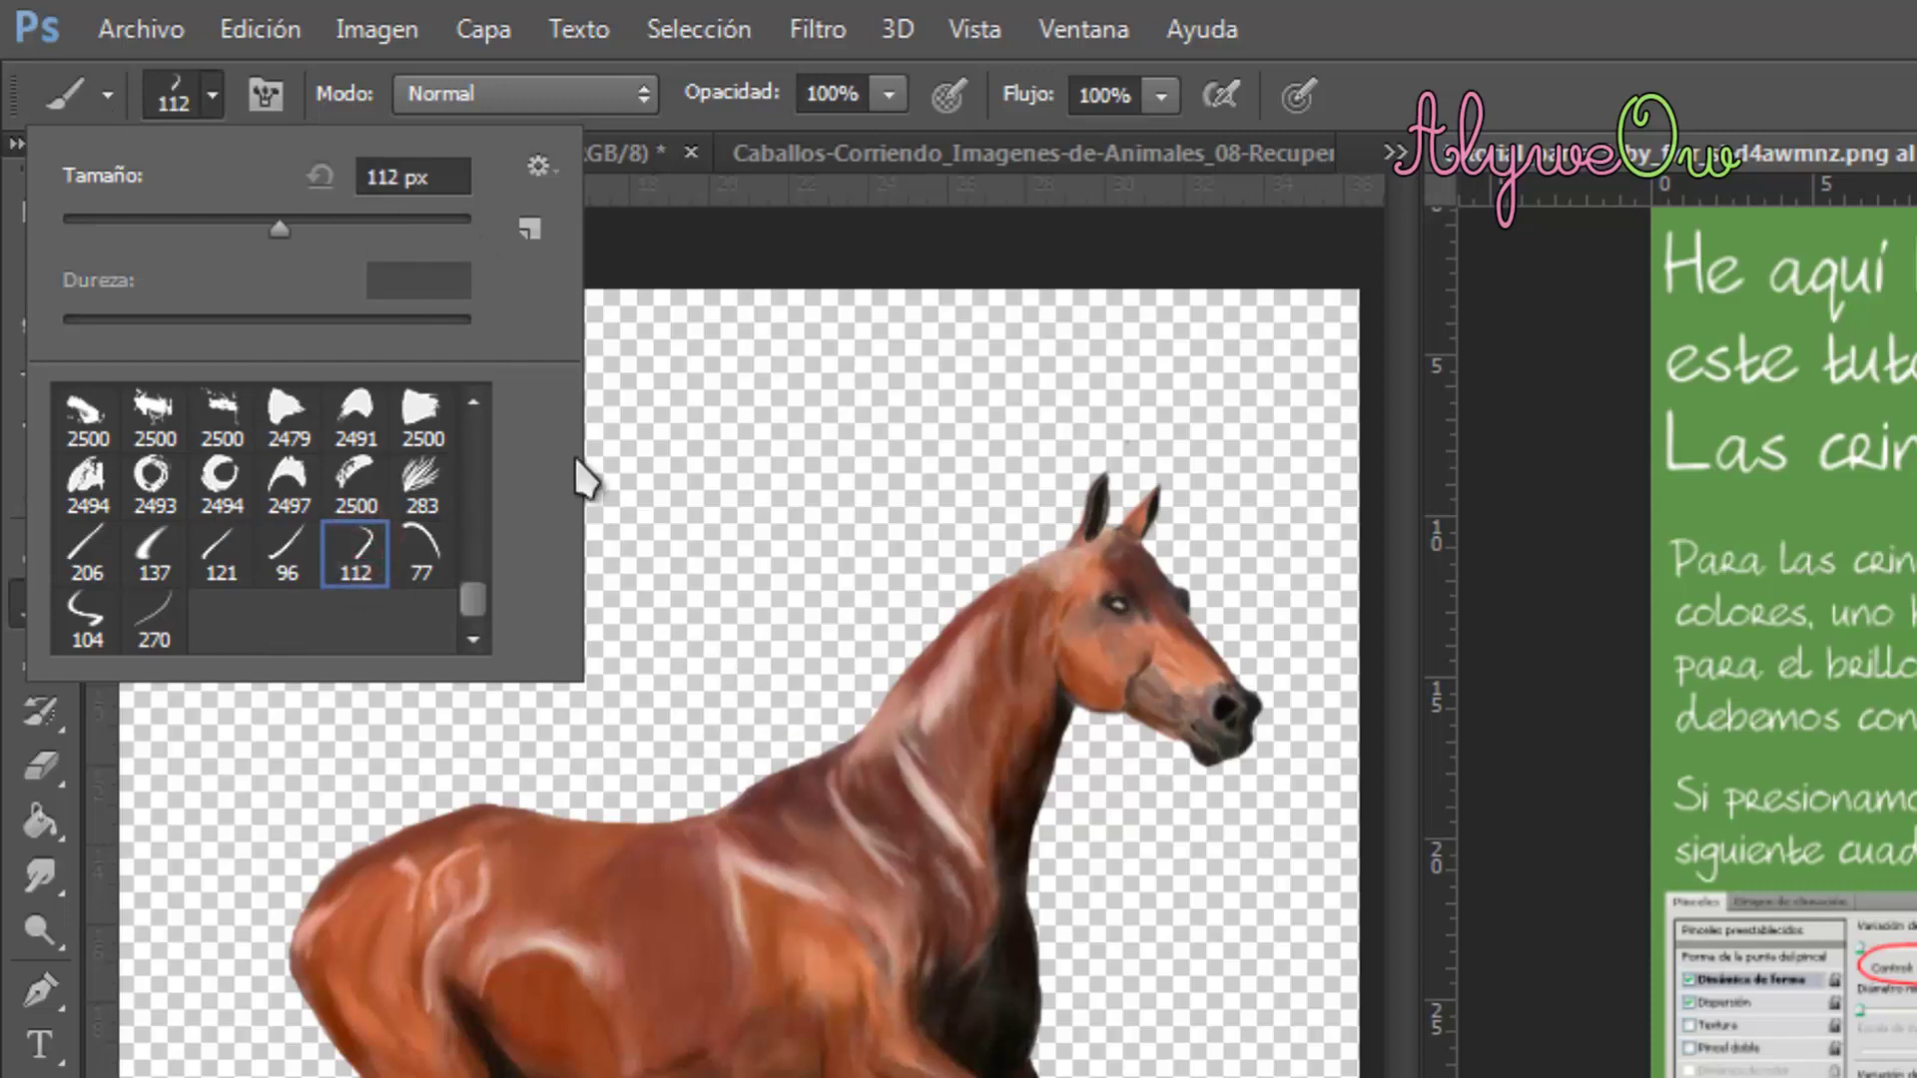
Step: Stamp test hairs over the tutorial image's text and delete those brush strokes from the history
left_click(992, 548)
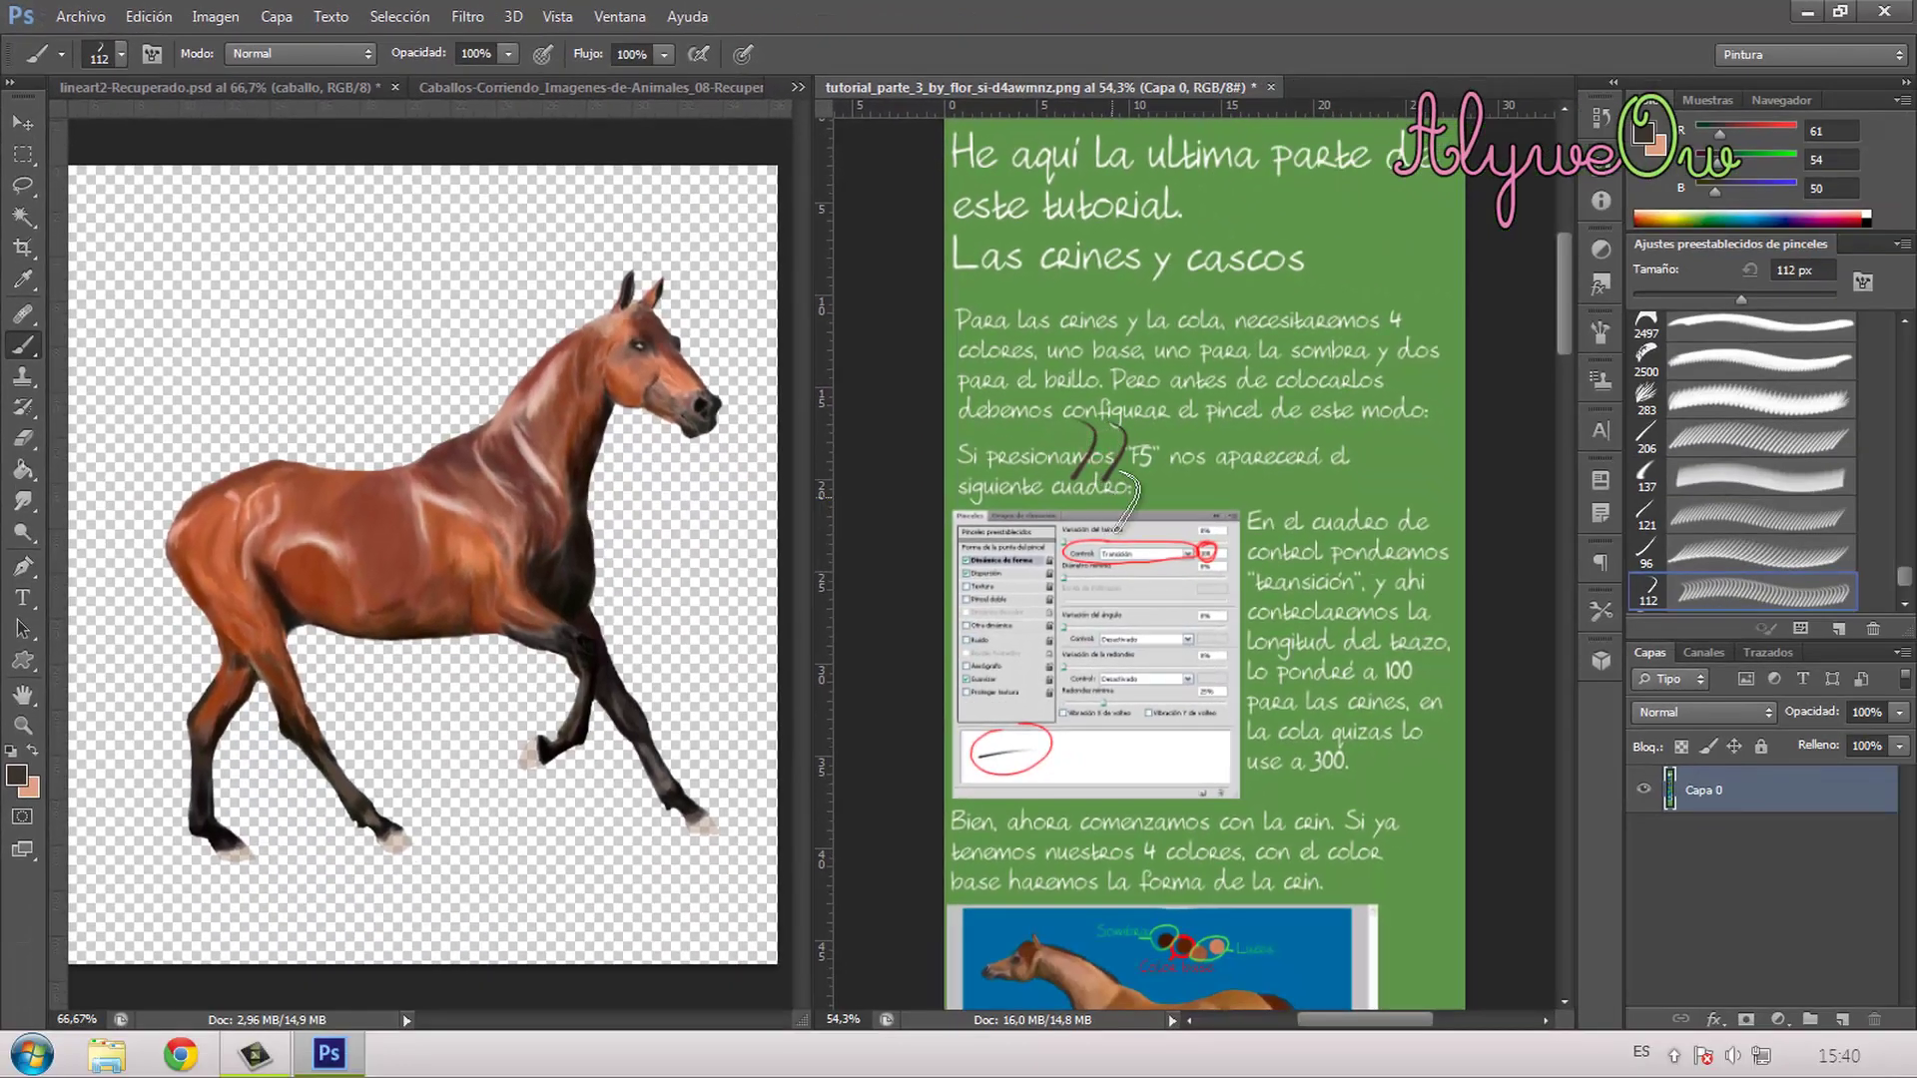
left_click(1600, 117)
left_click(1536, 220)
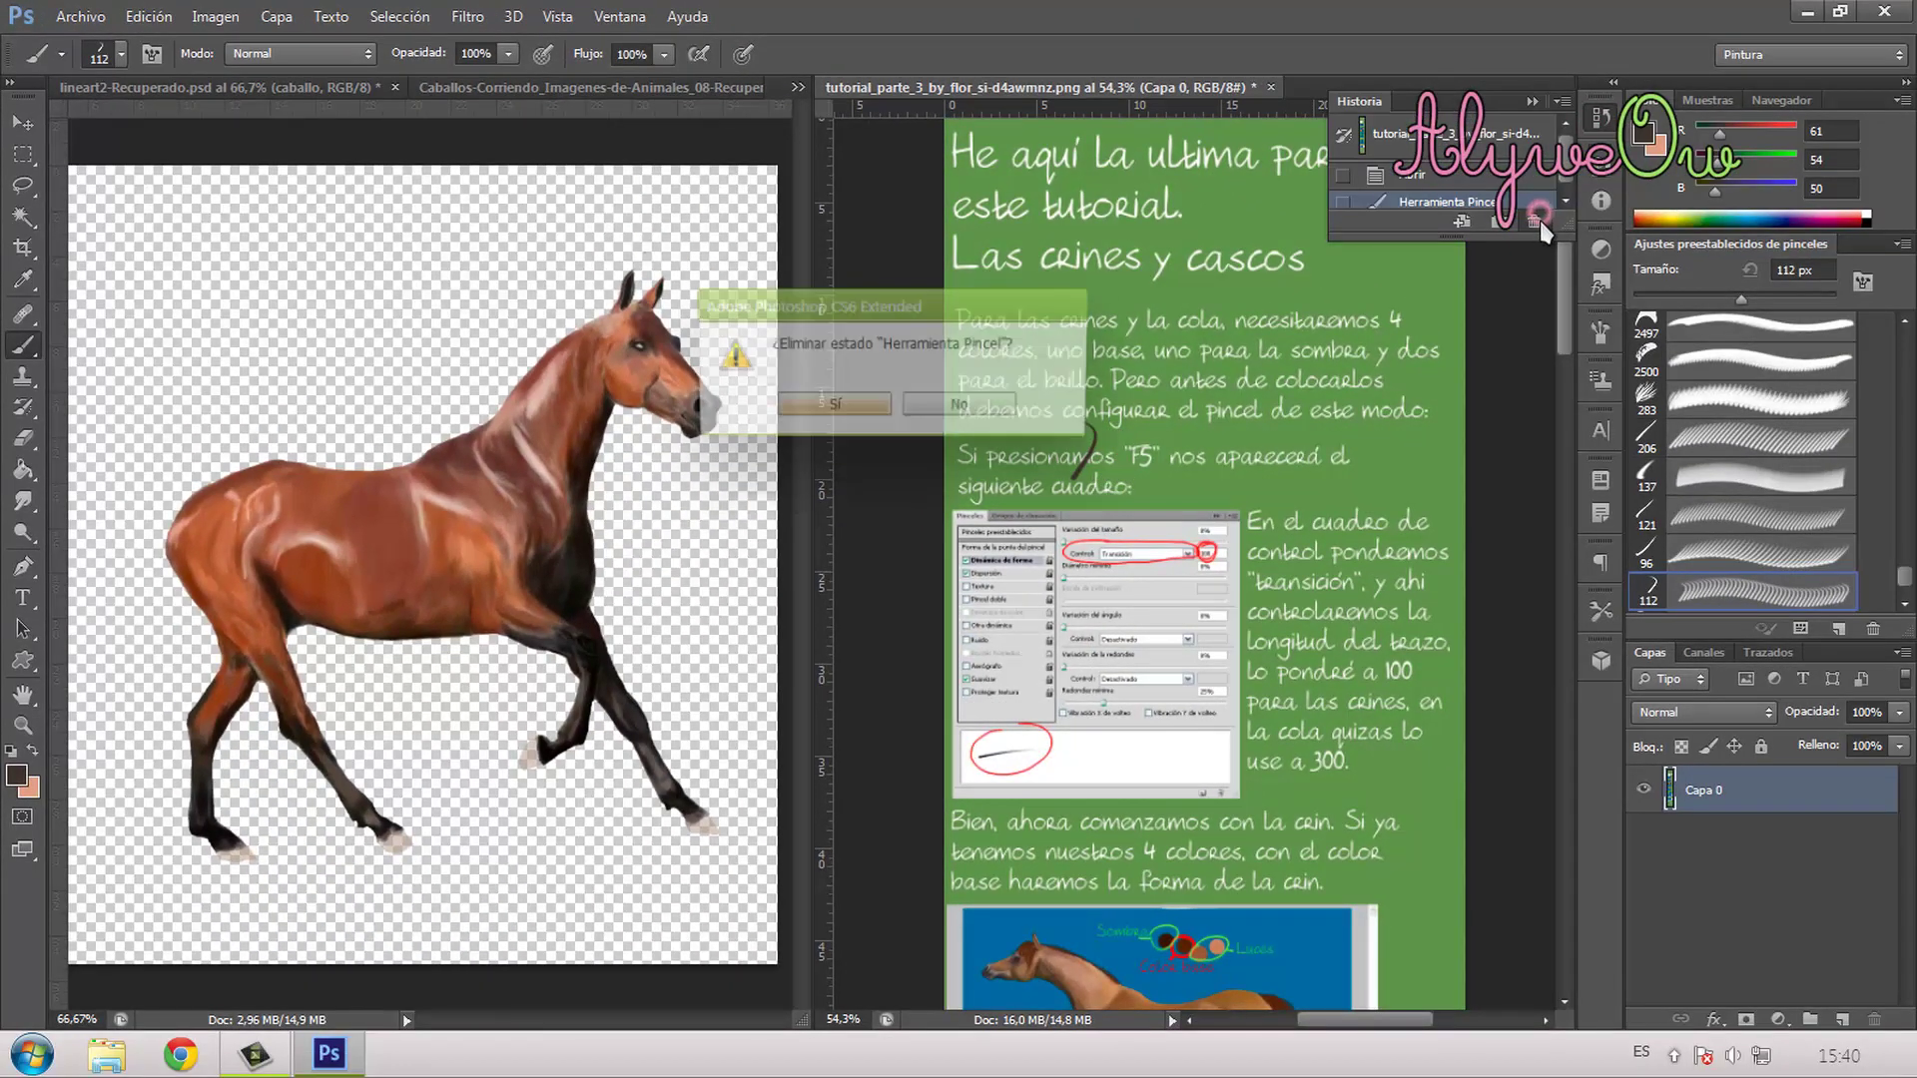
key("Return")
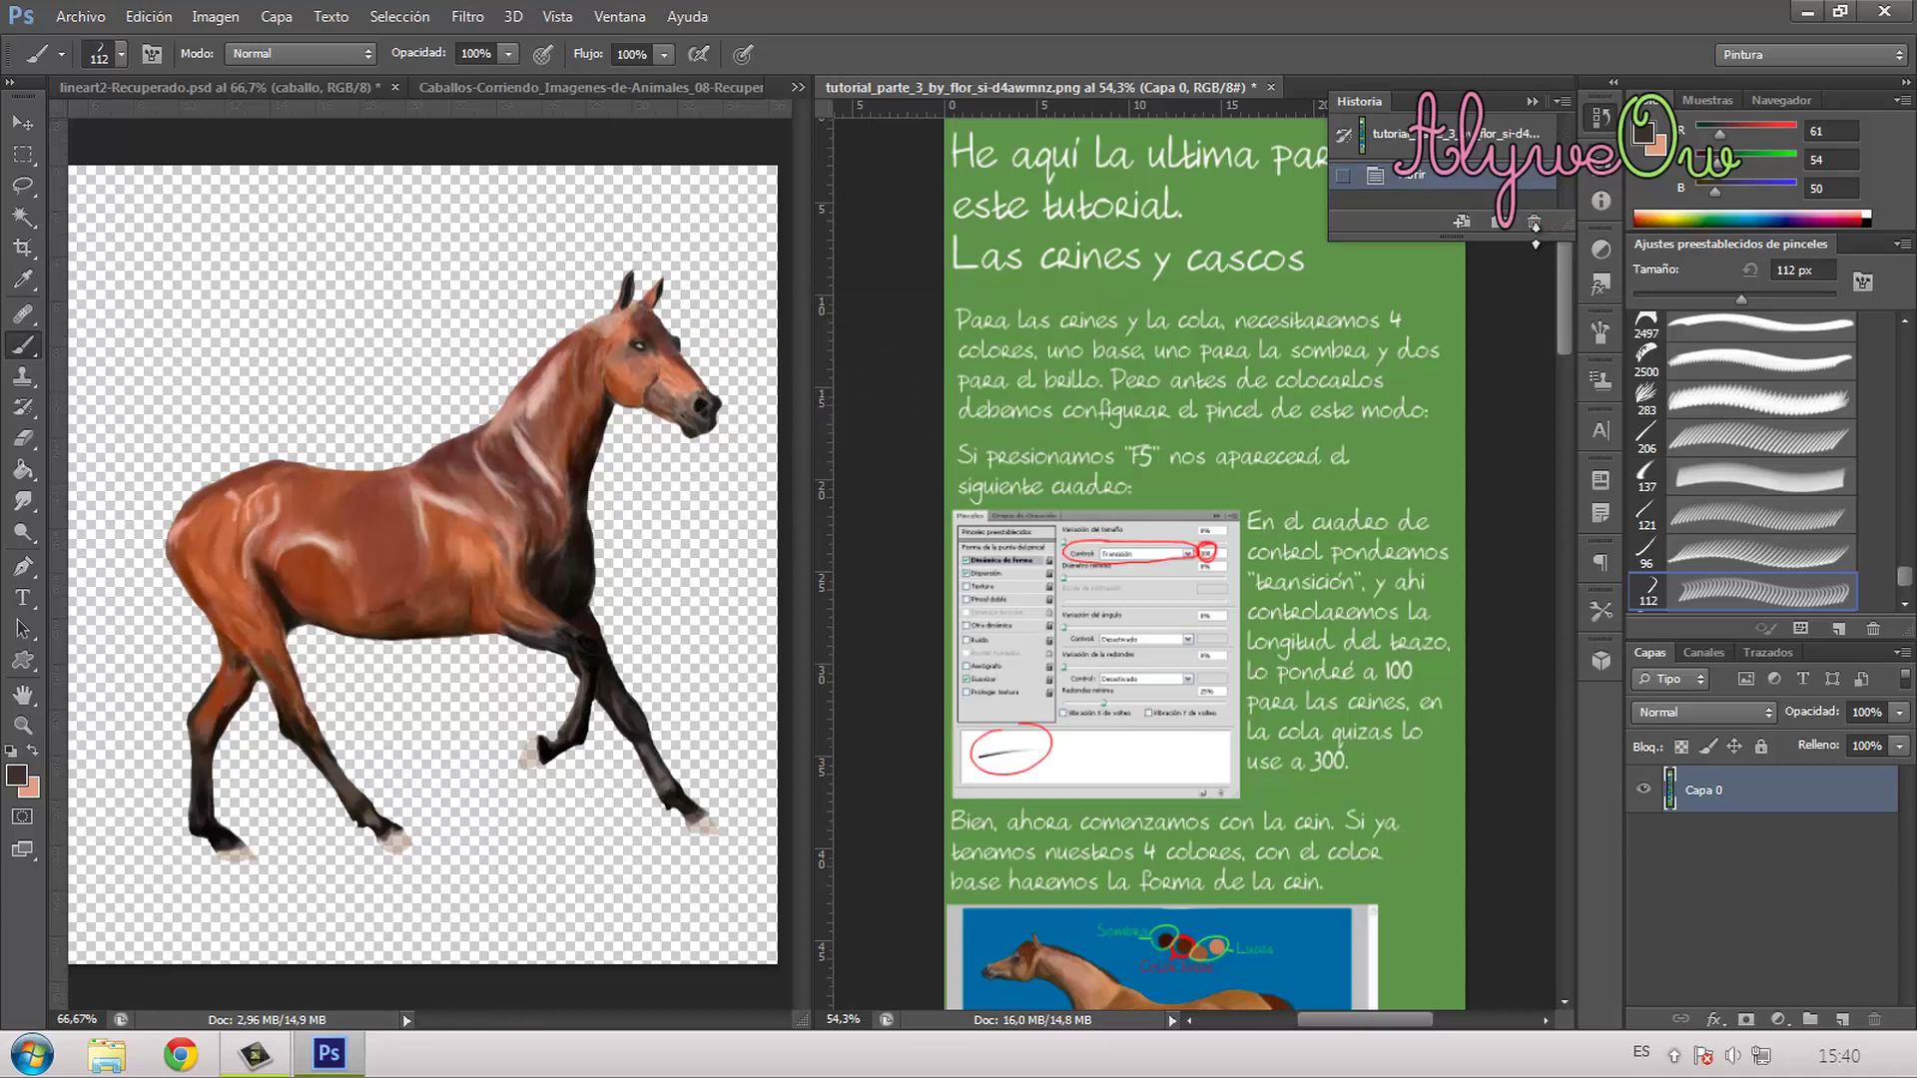
left_click(1532, 103)
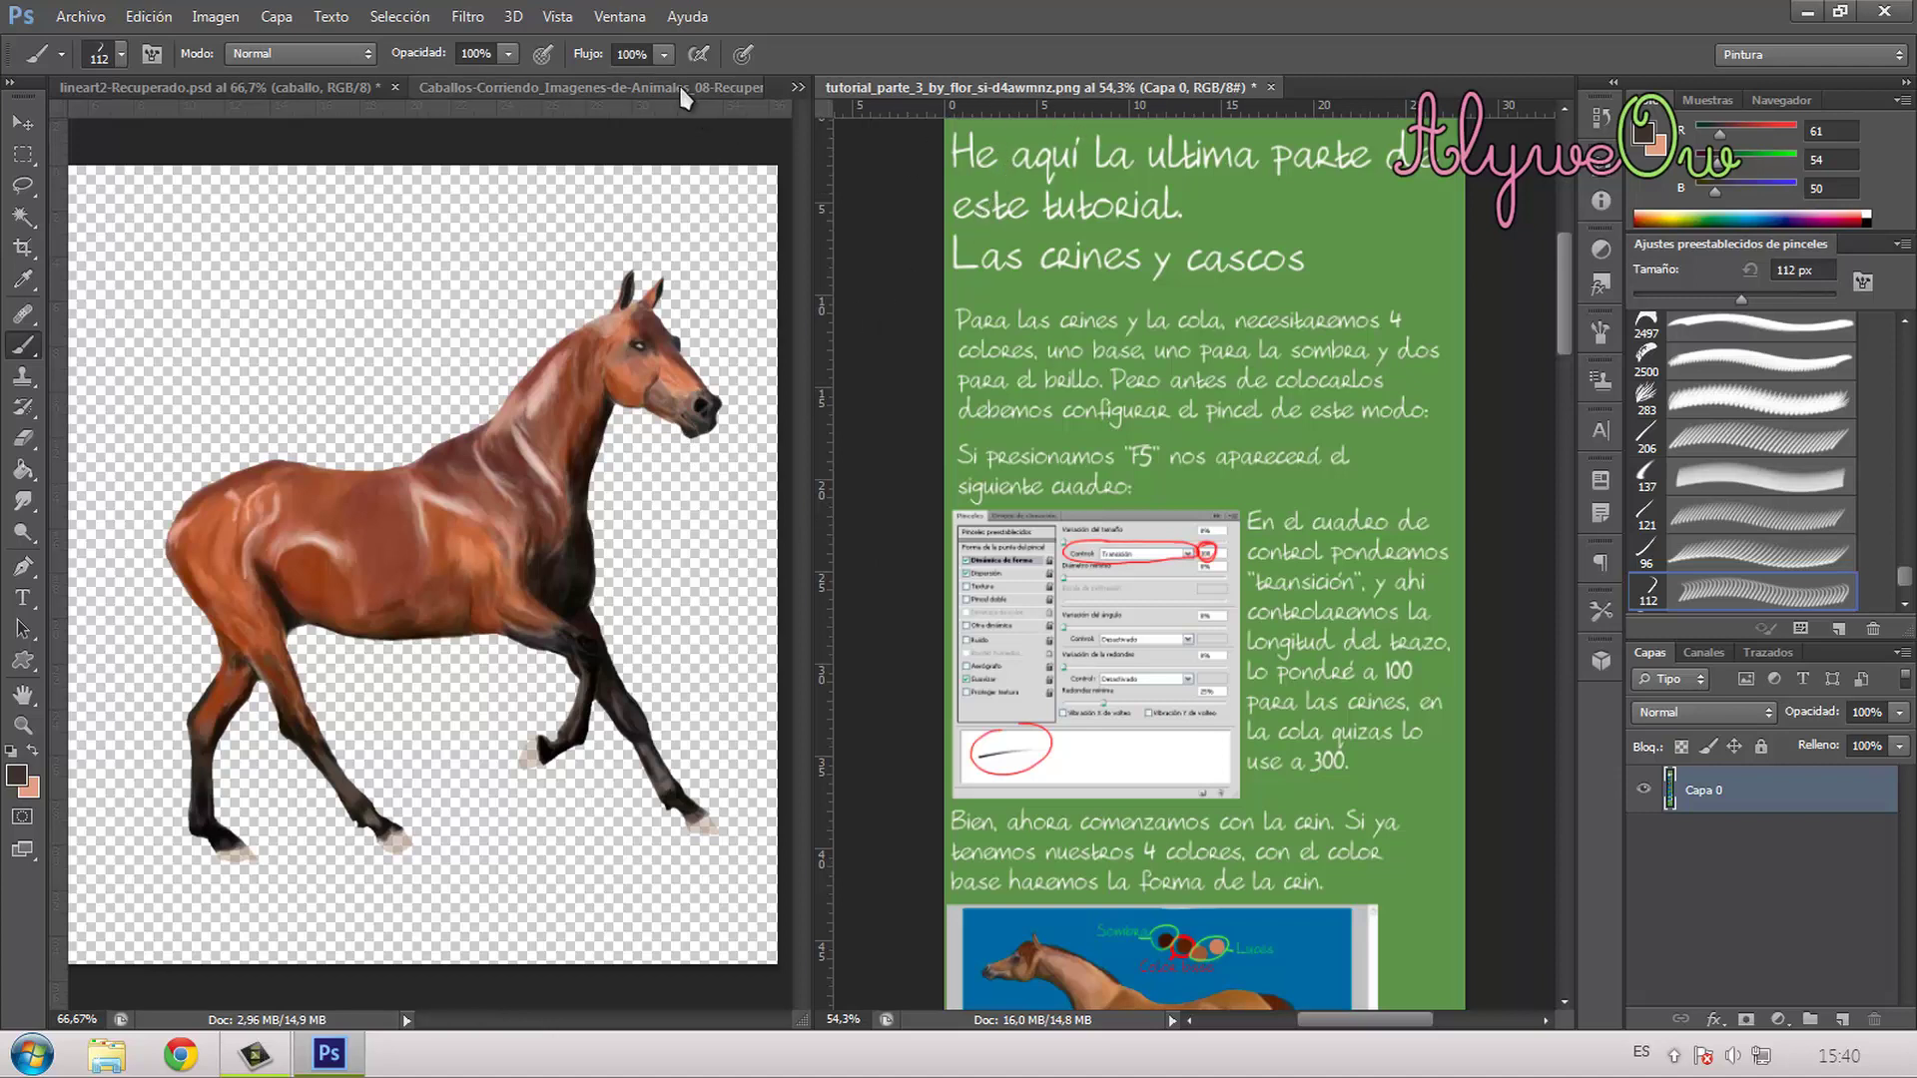
Step: Move the running horse reference photo into the tutorial's document group so it sits beside the painting
left_click(603, 82)
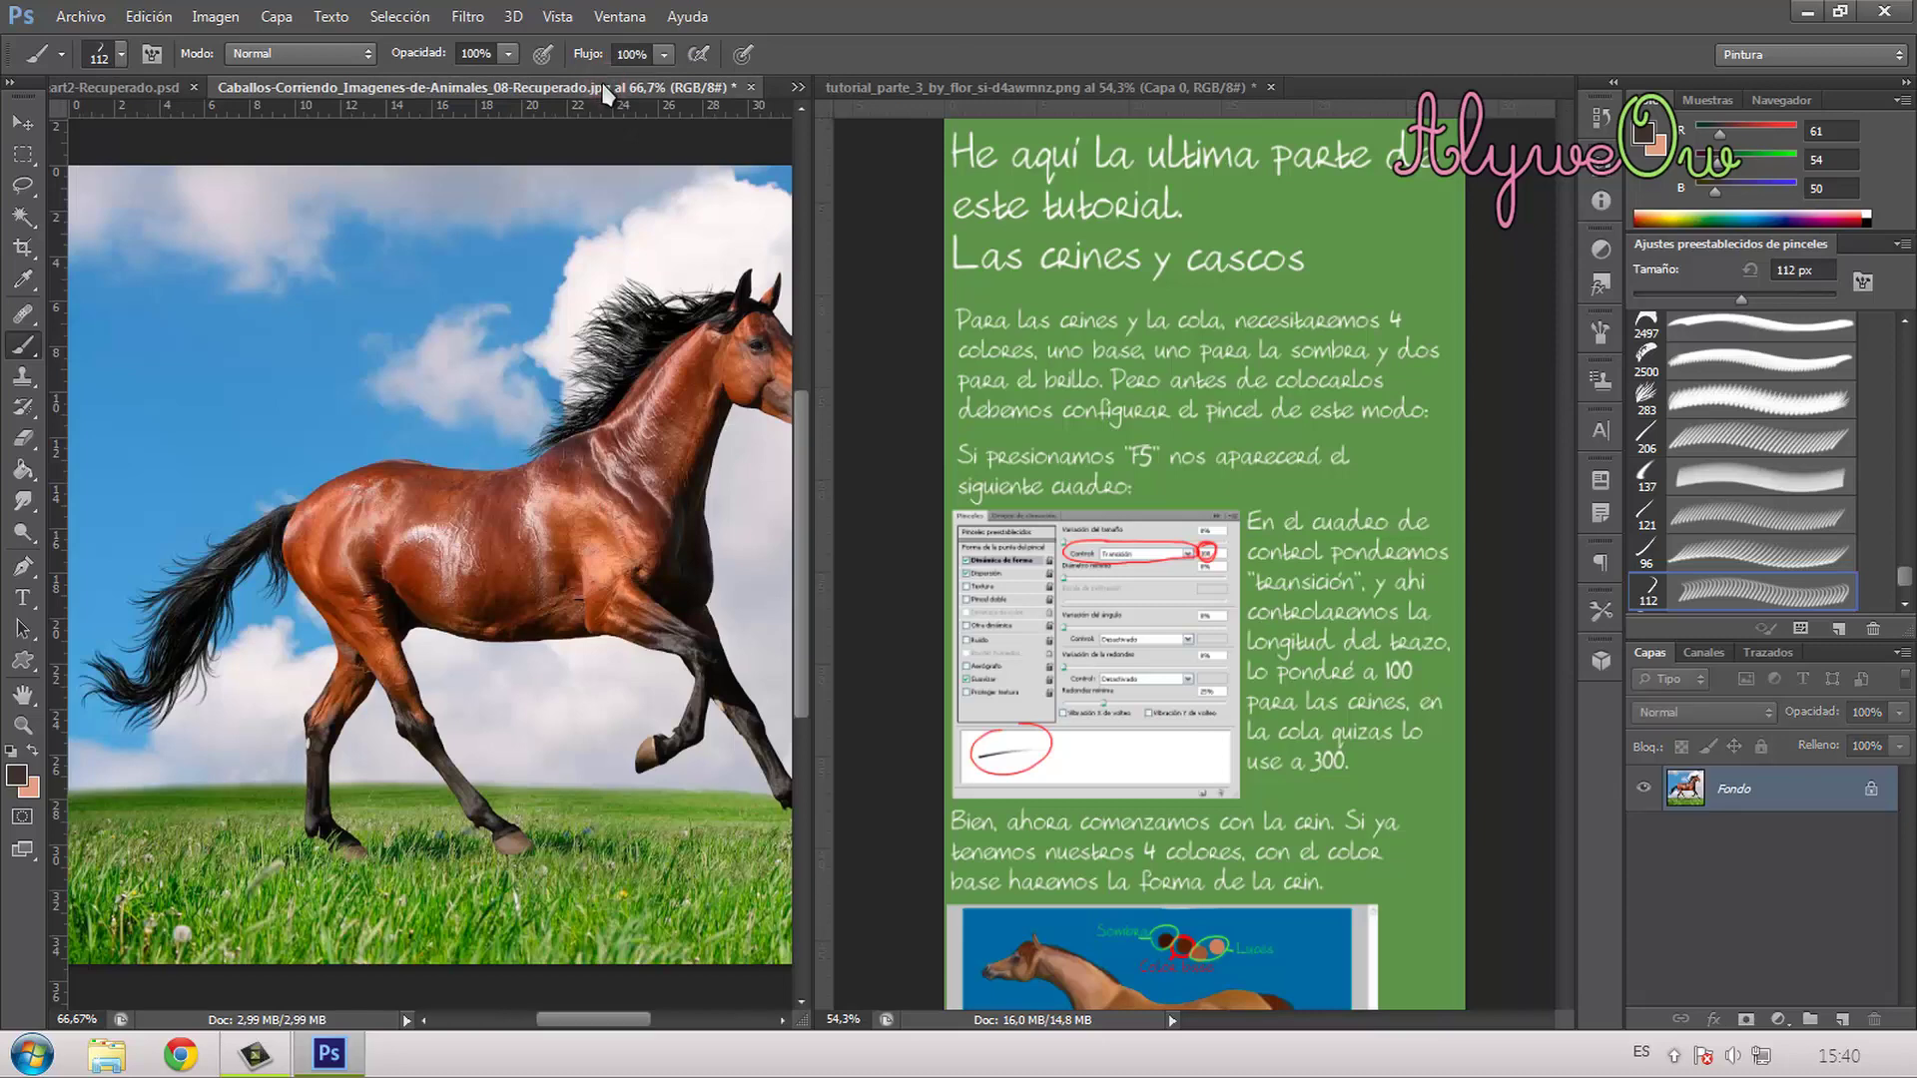
left_click_drag(603, 92, 1017, 92)
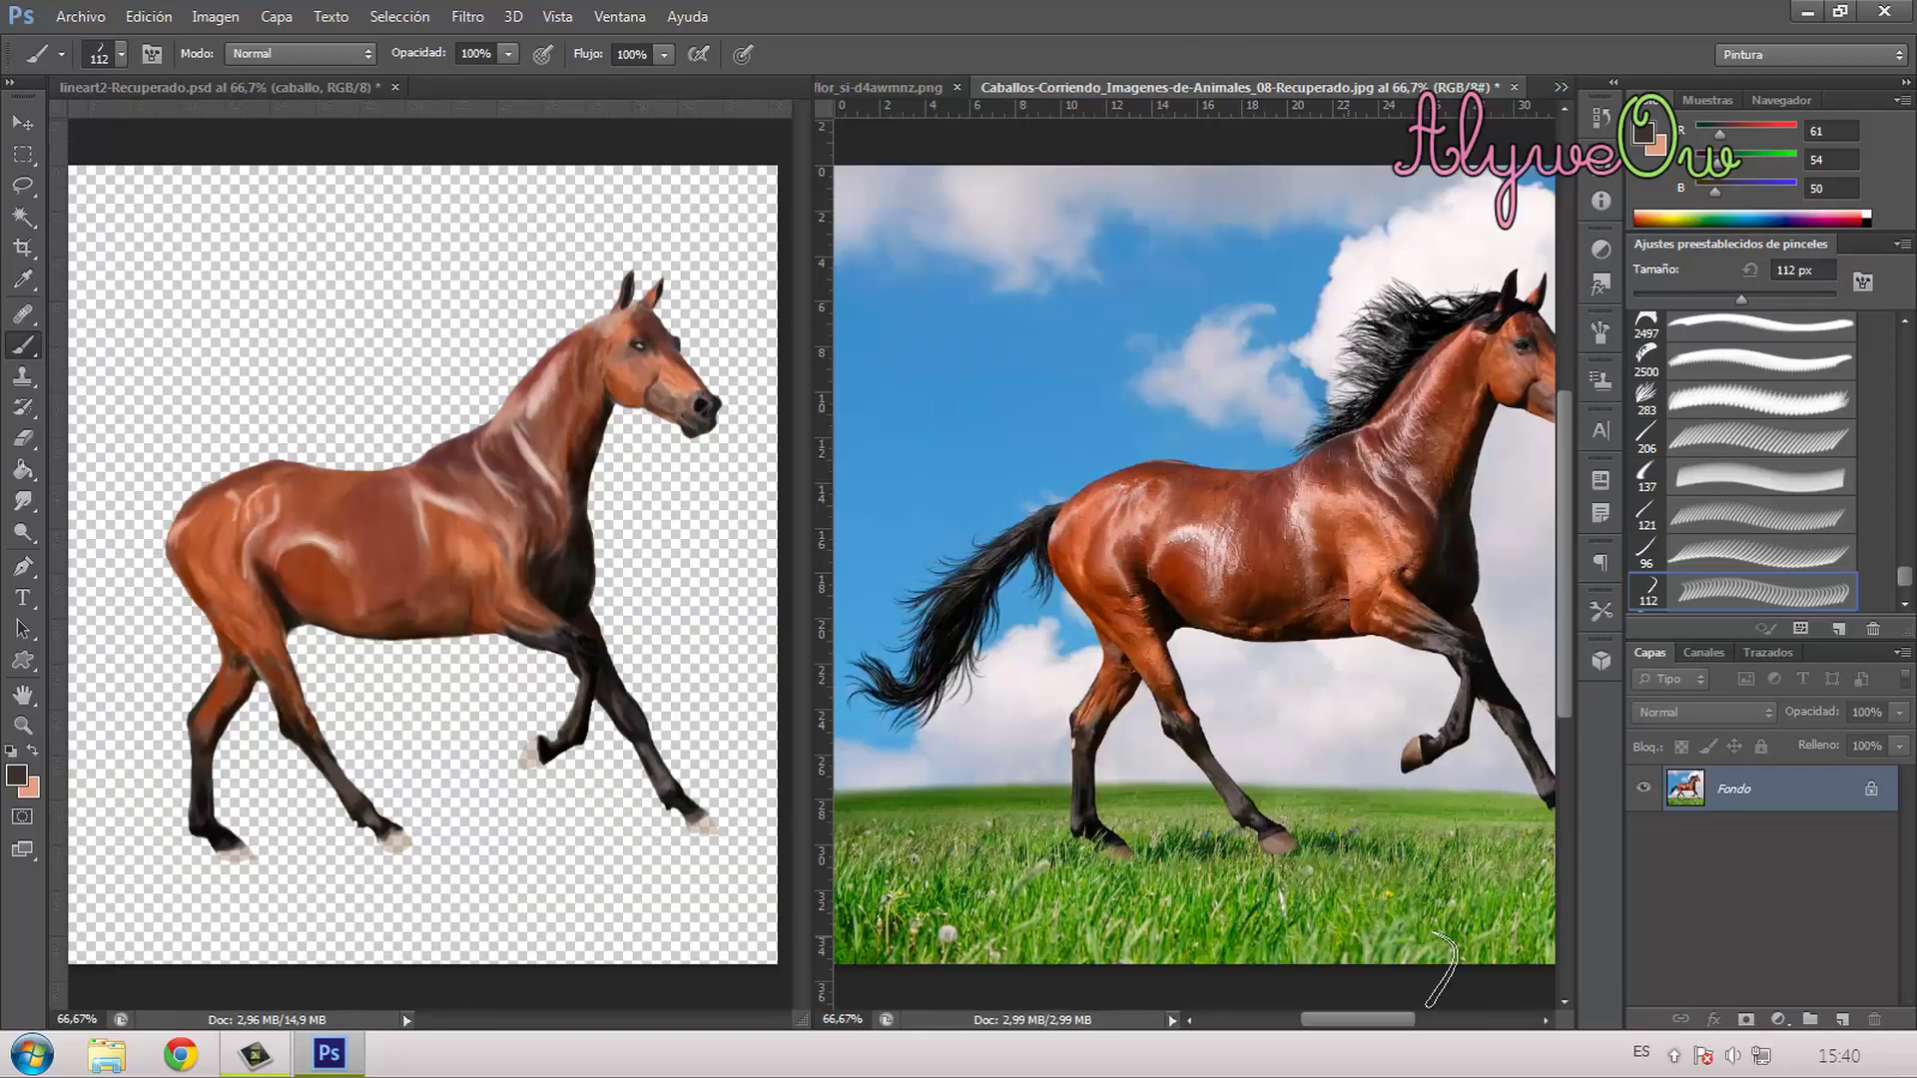
Step: Create a new layer directly above the caballo layer in the horse painting and name it crin
left_click_drag(1408, 1021, 1433, 1018)
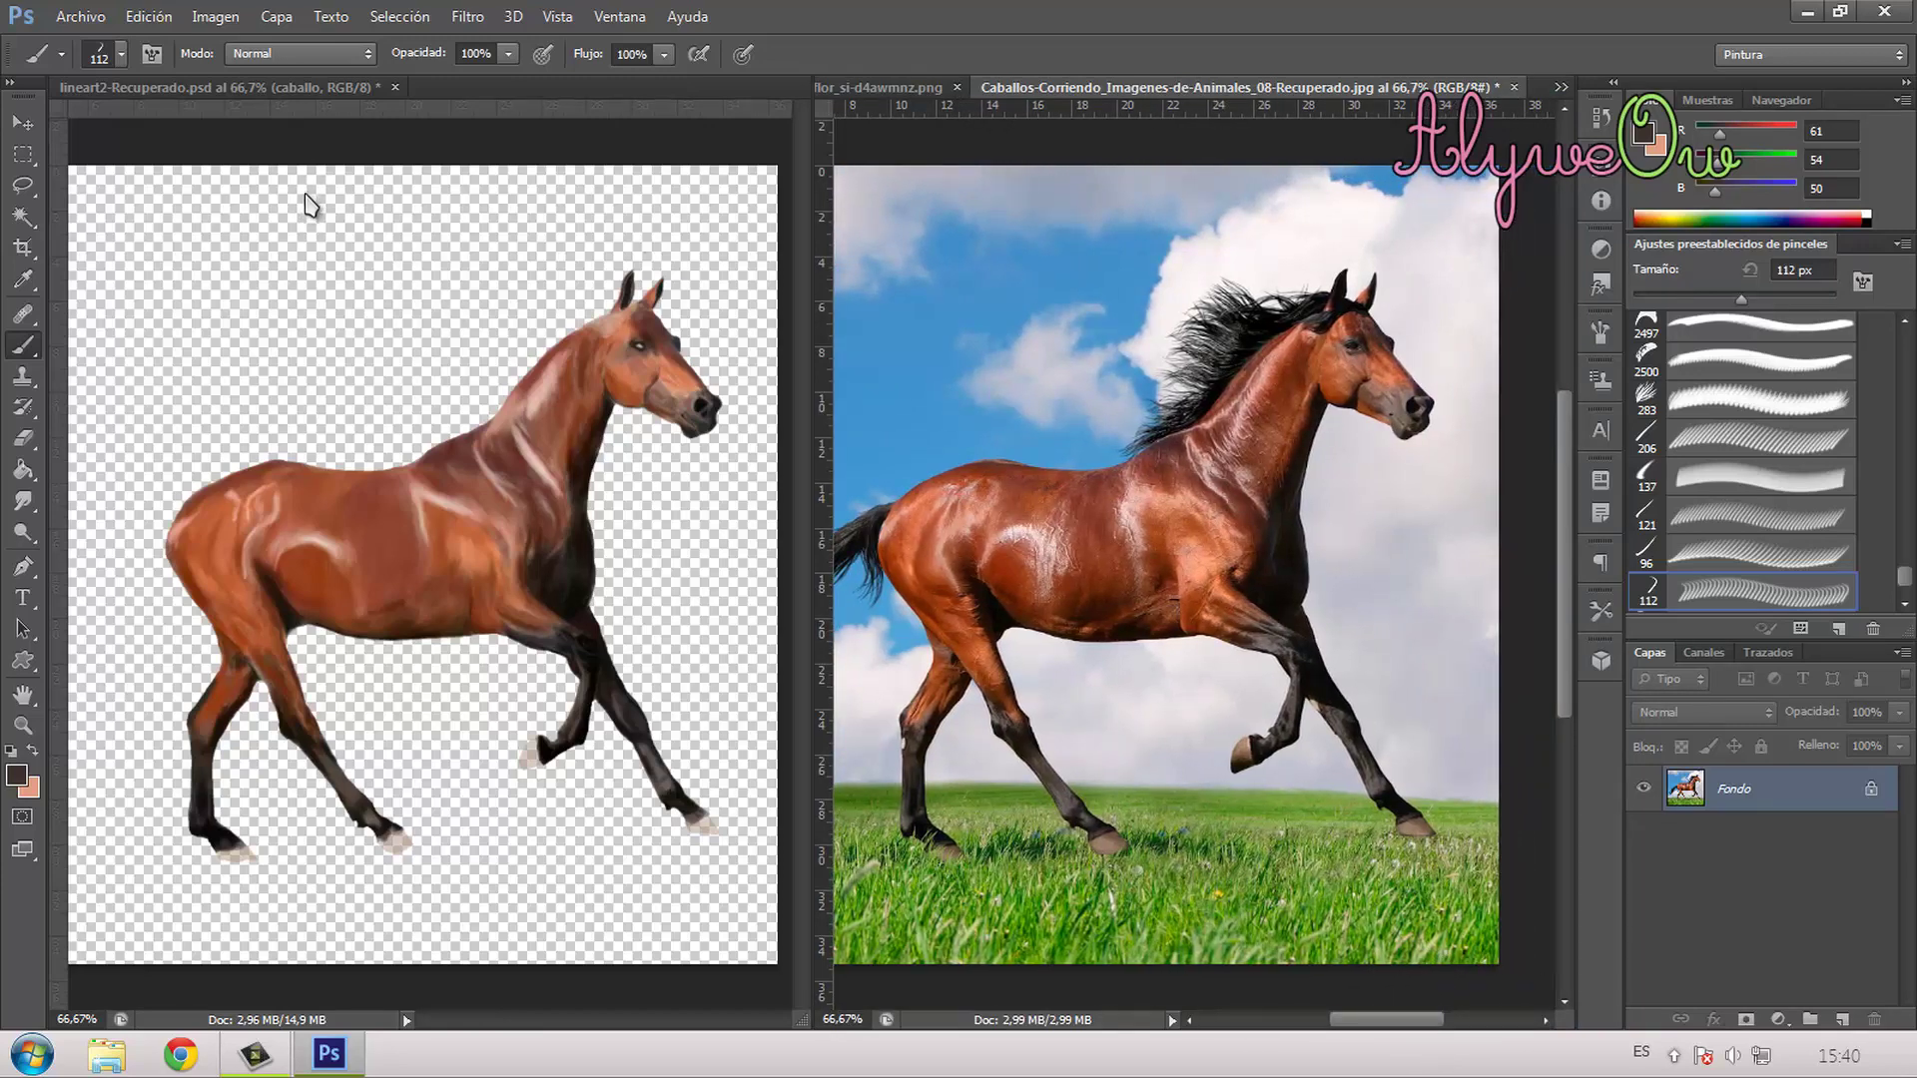
left_click(265, 86)
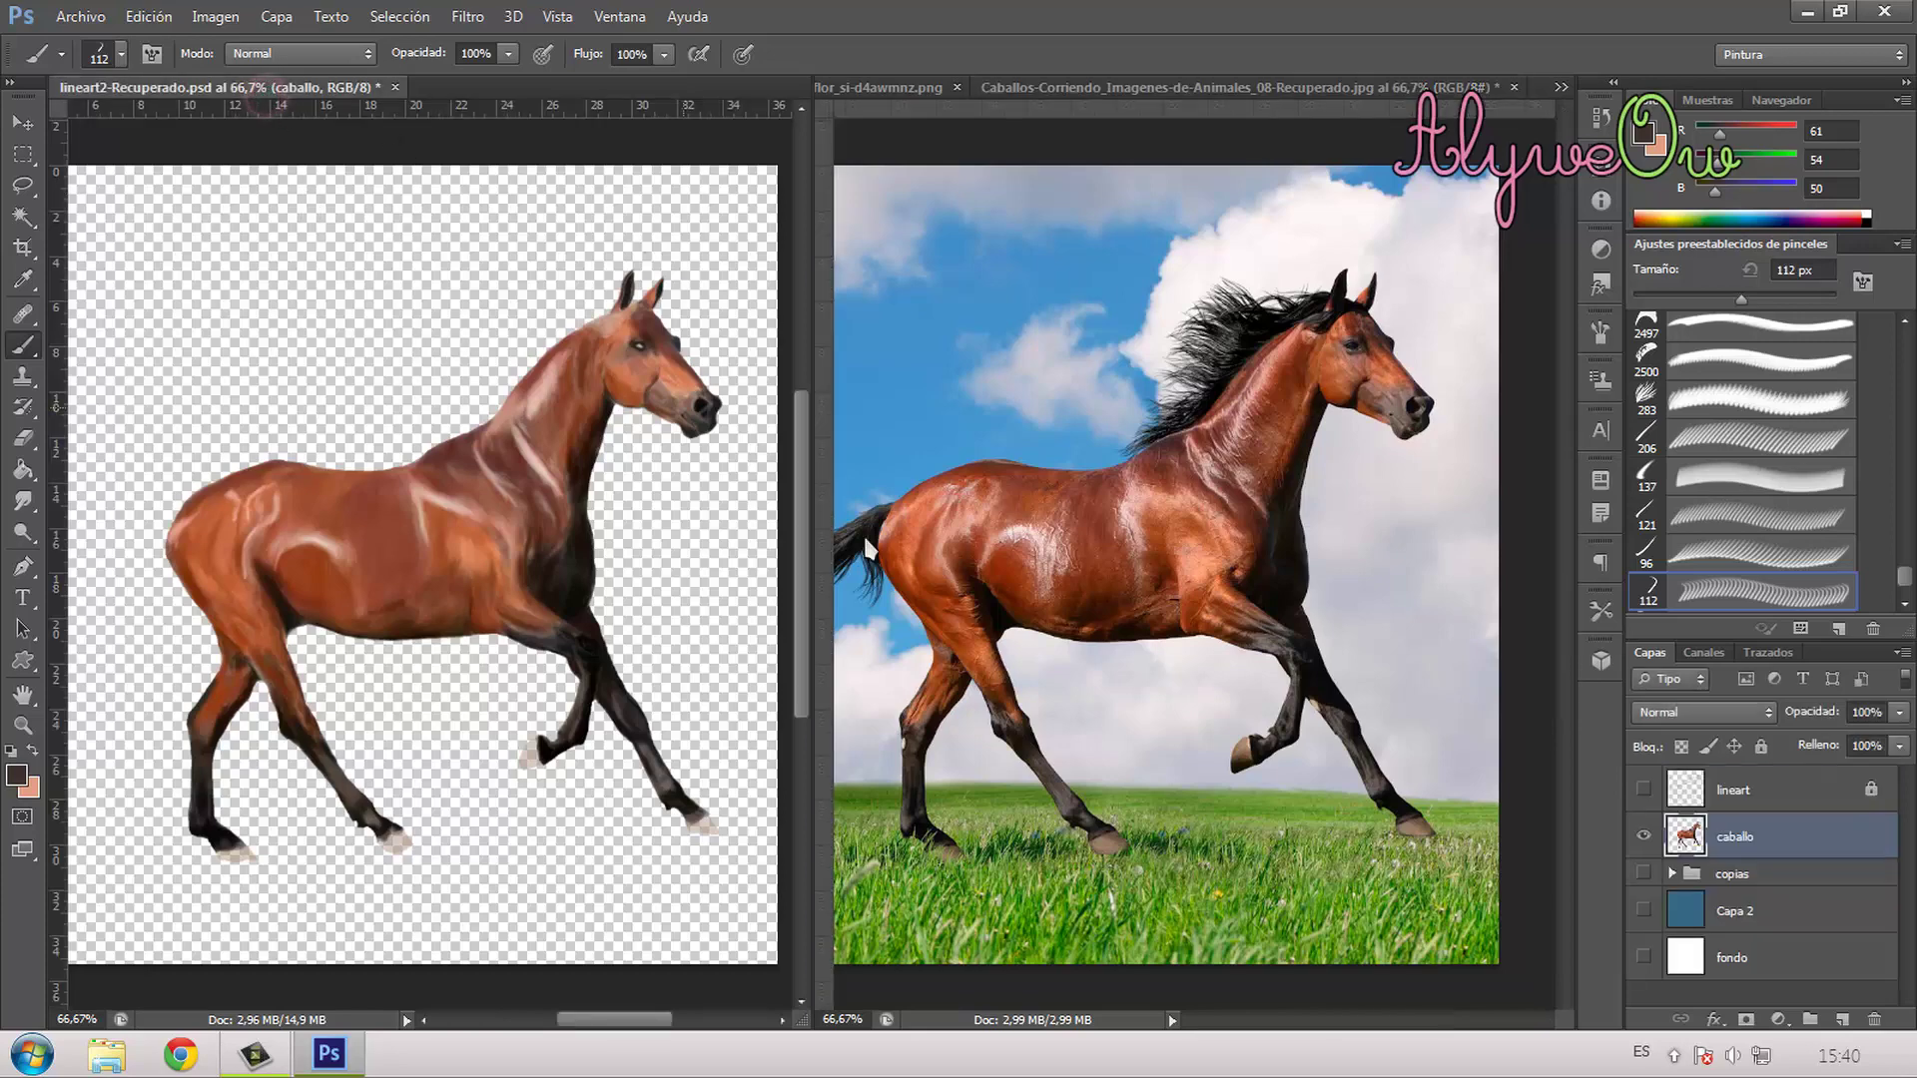
left_click(1840, 1017)
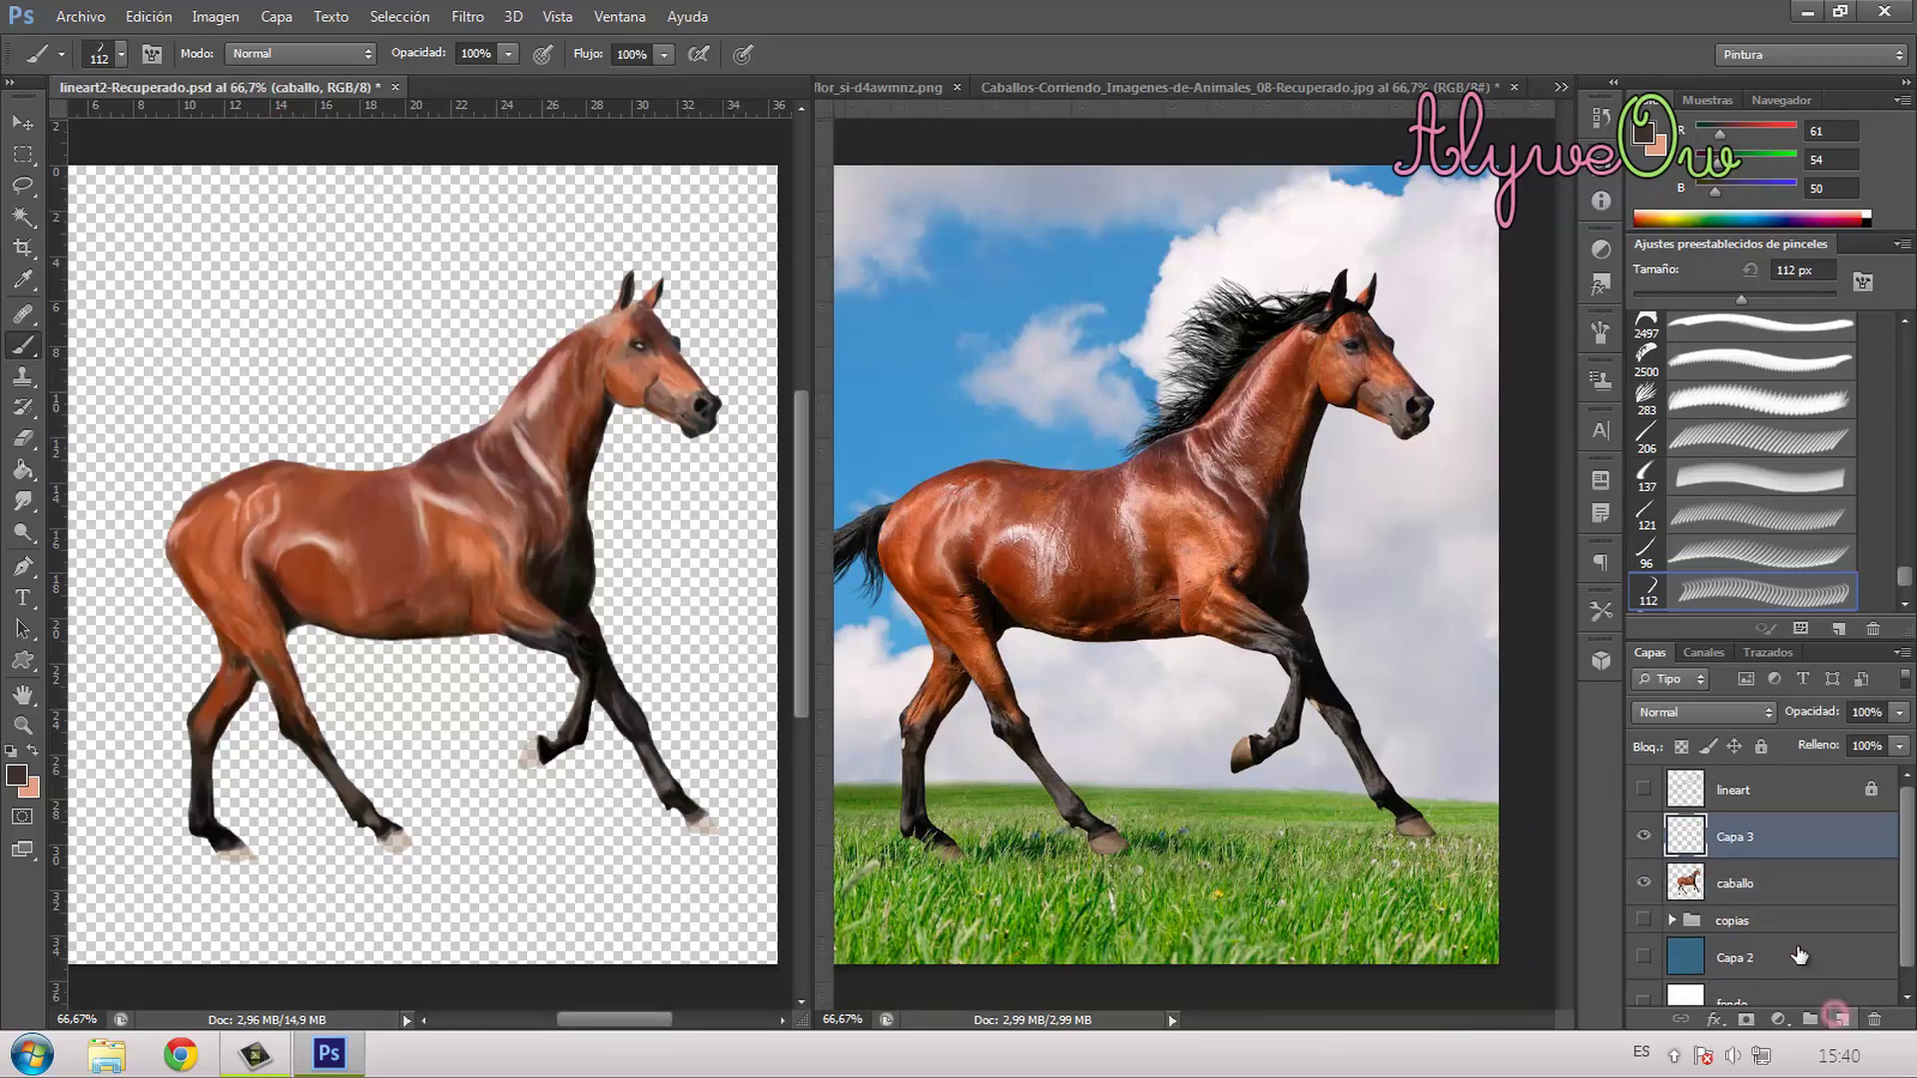
double_click(1736, 837)
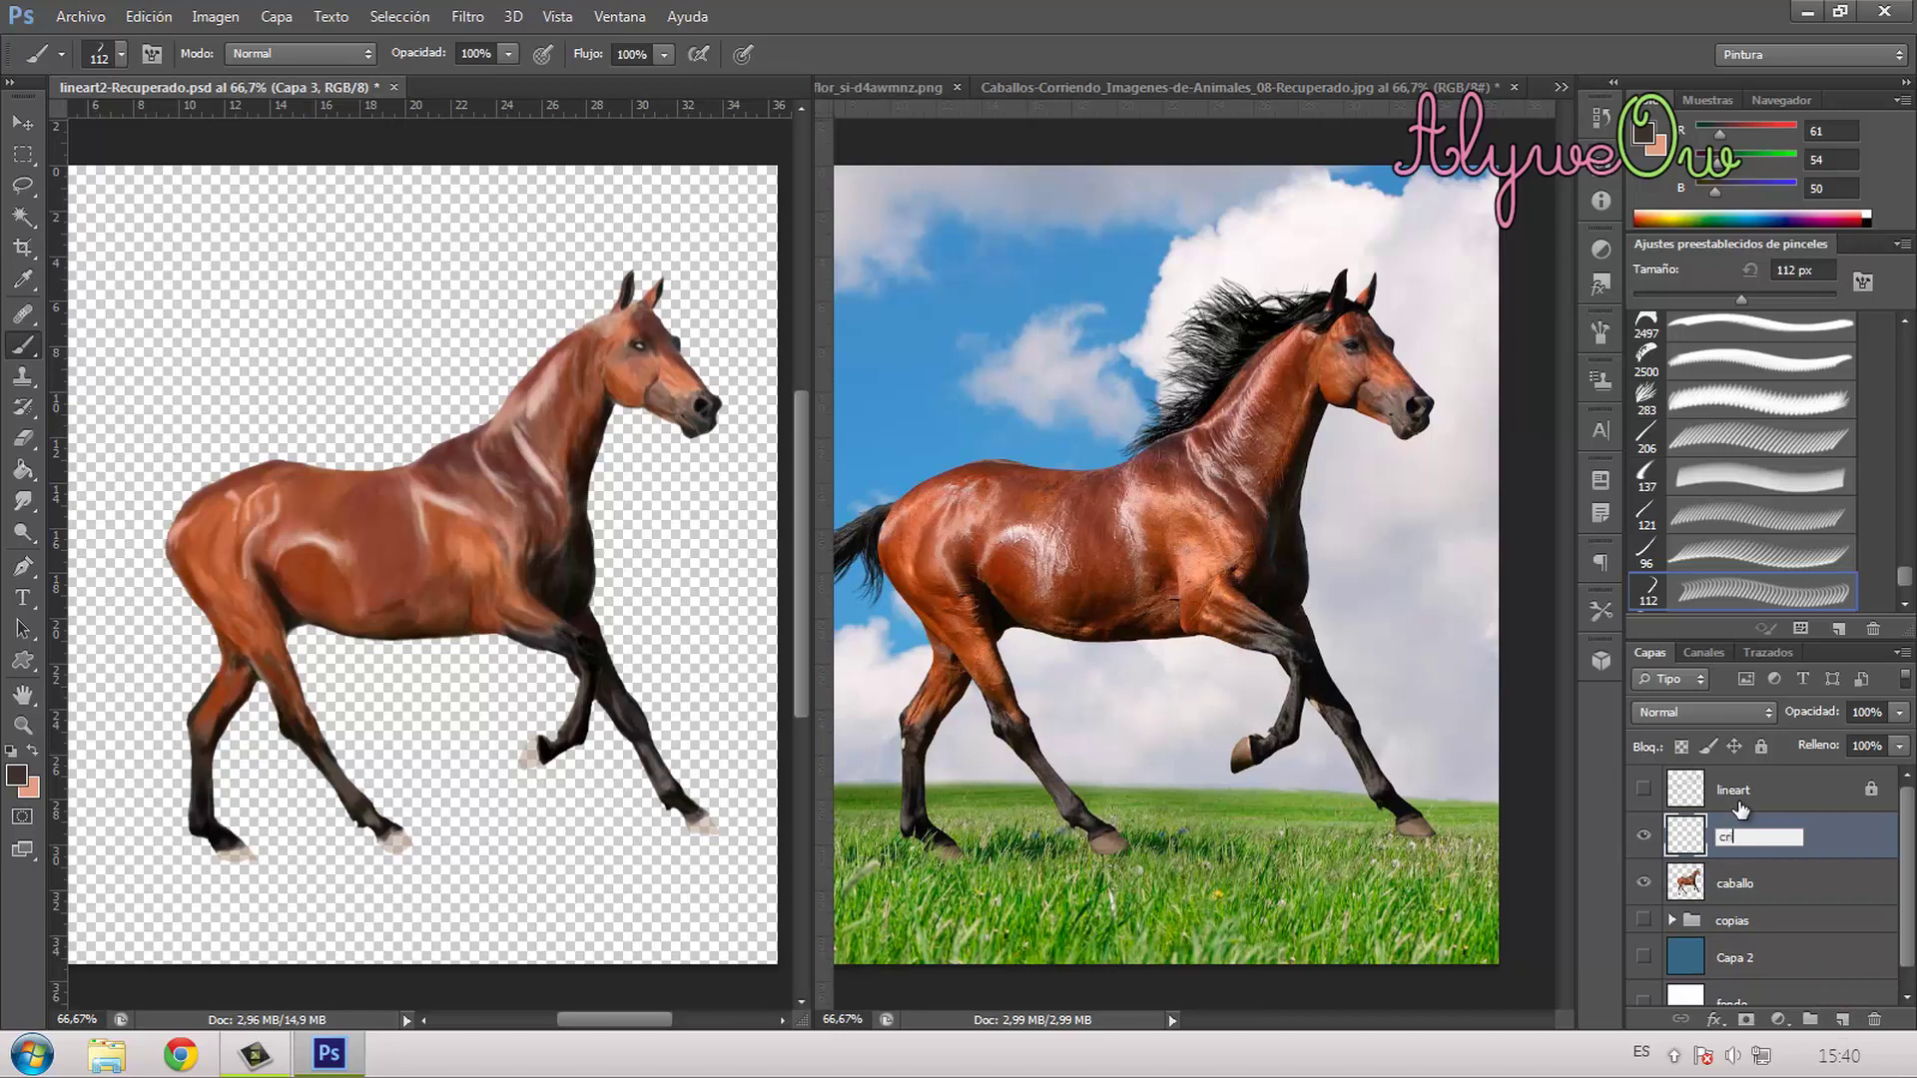
key("Return")
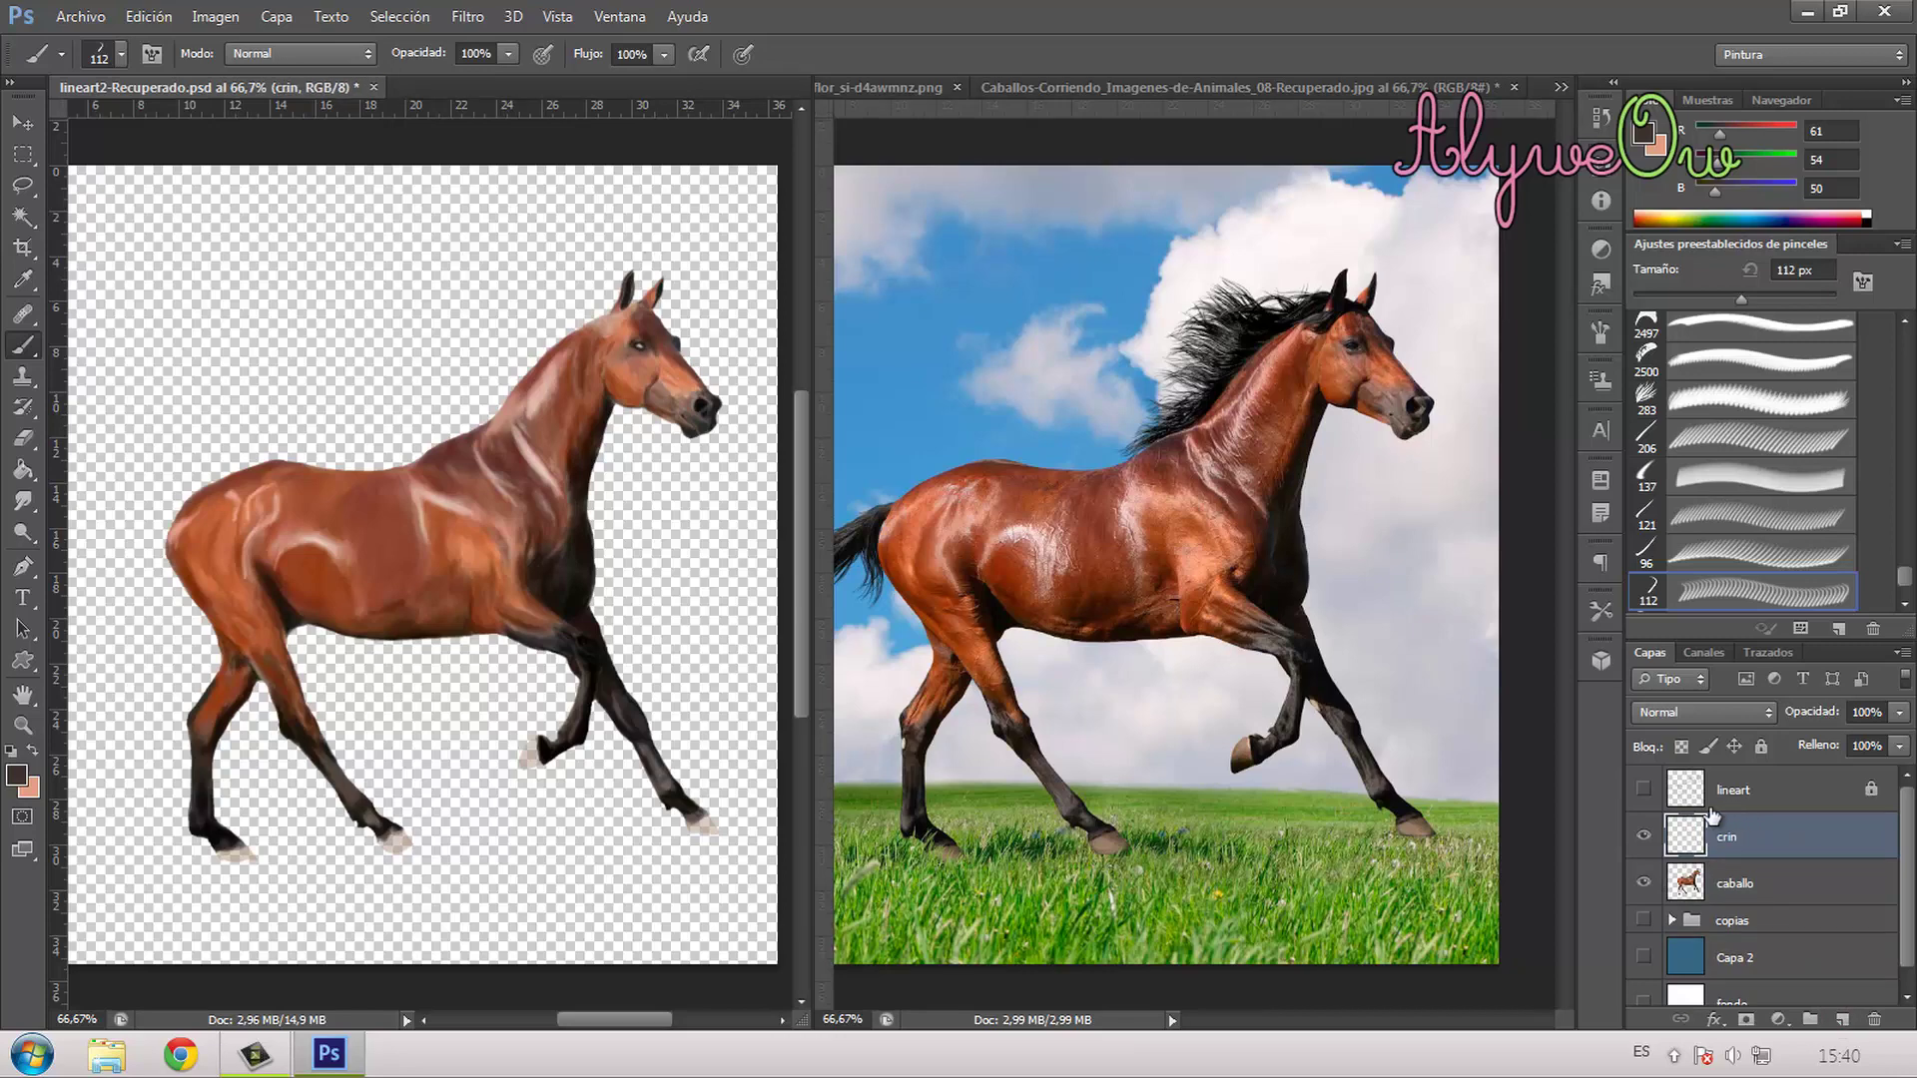
Step: Add another new layer above crin and name it cola
left_click(1844, 1020)
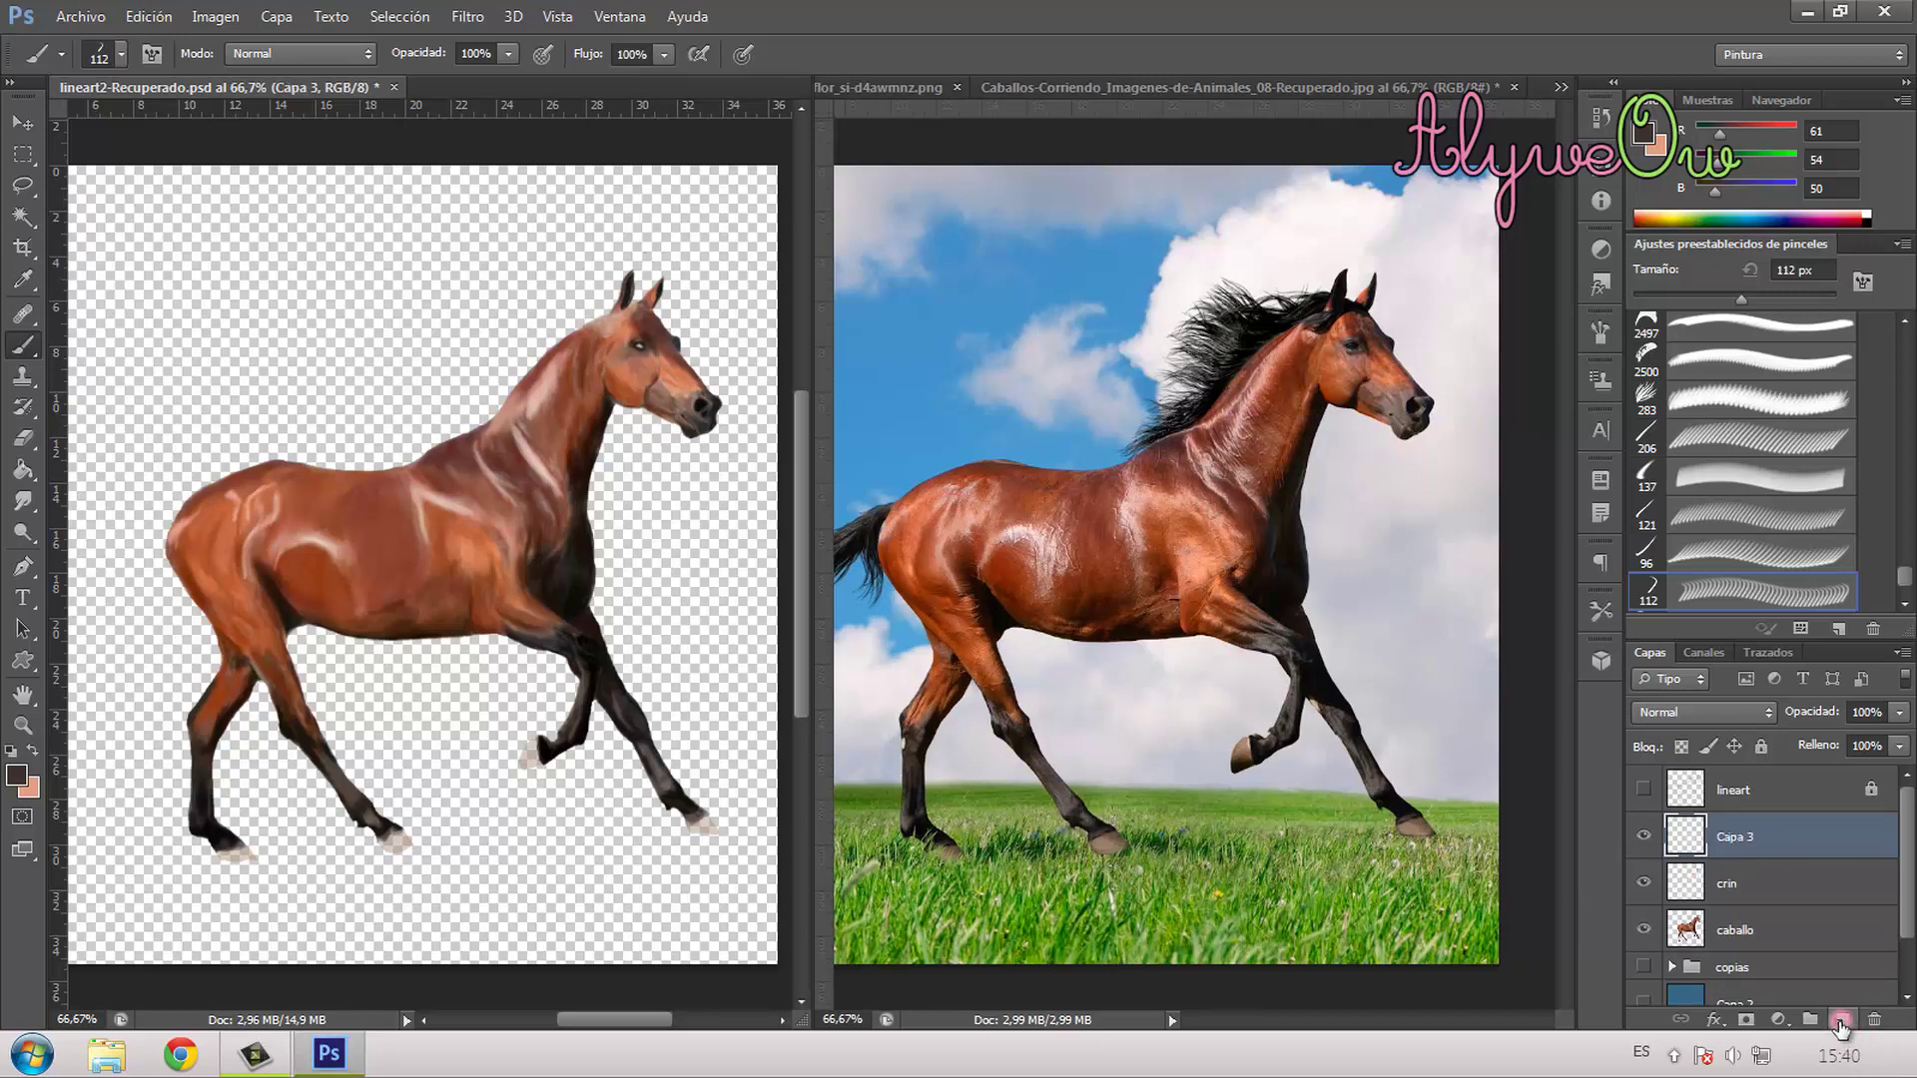
double_click(1730, 840)
type("co")
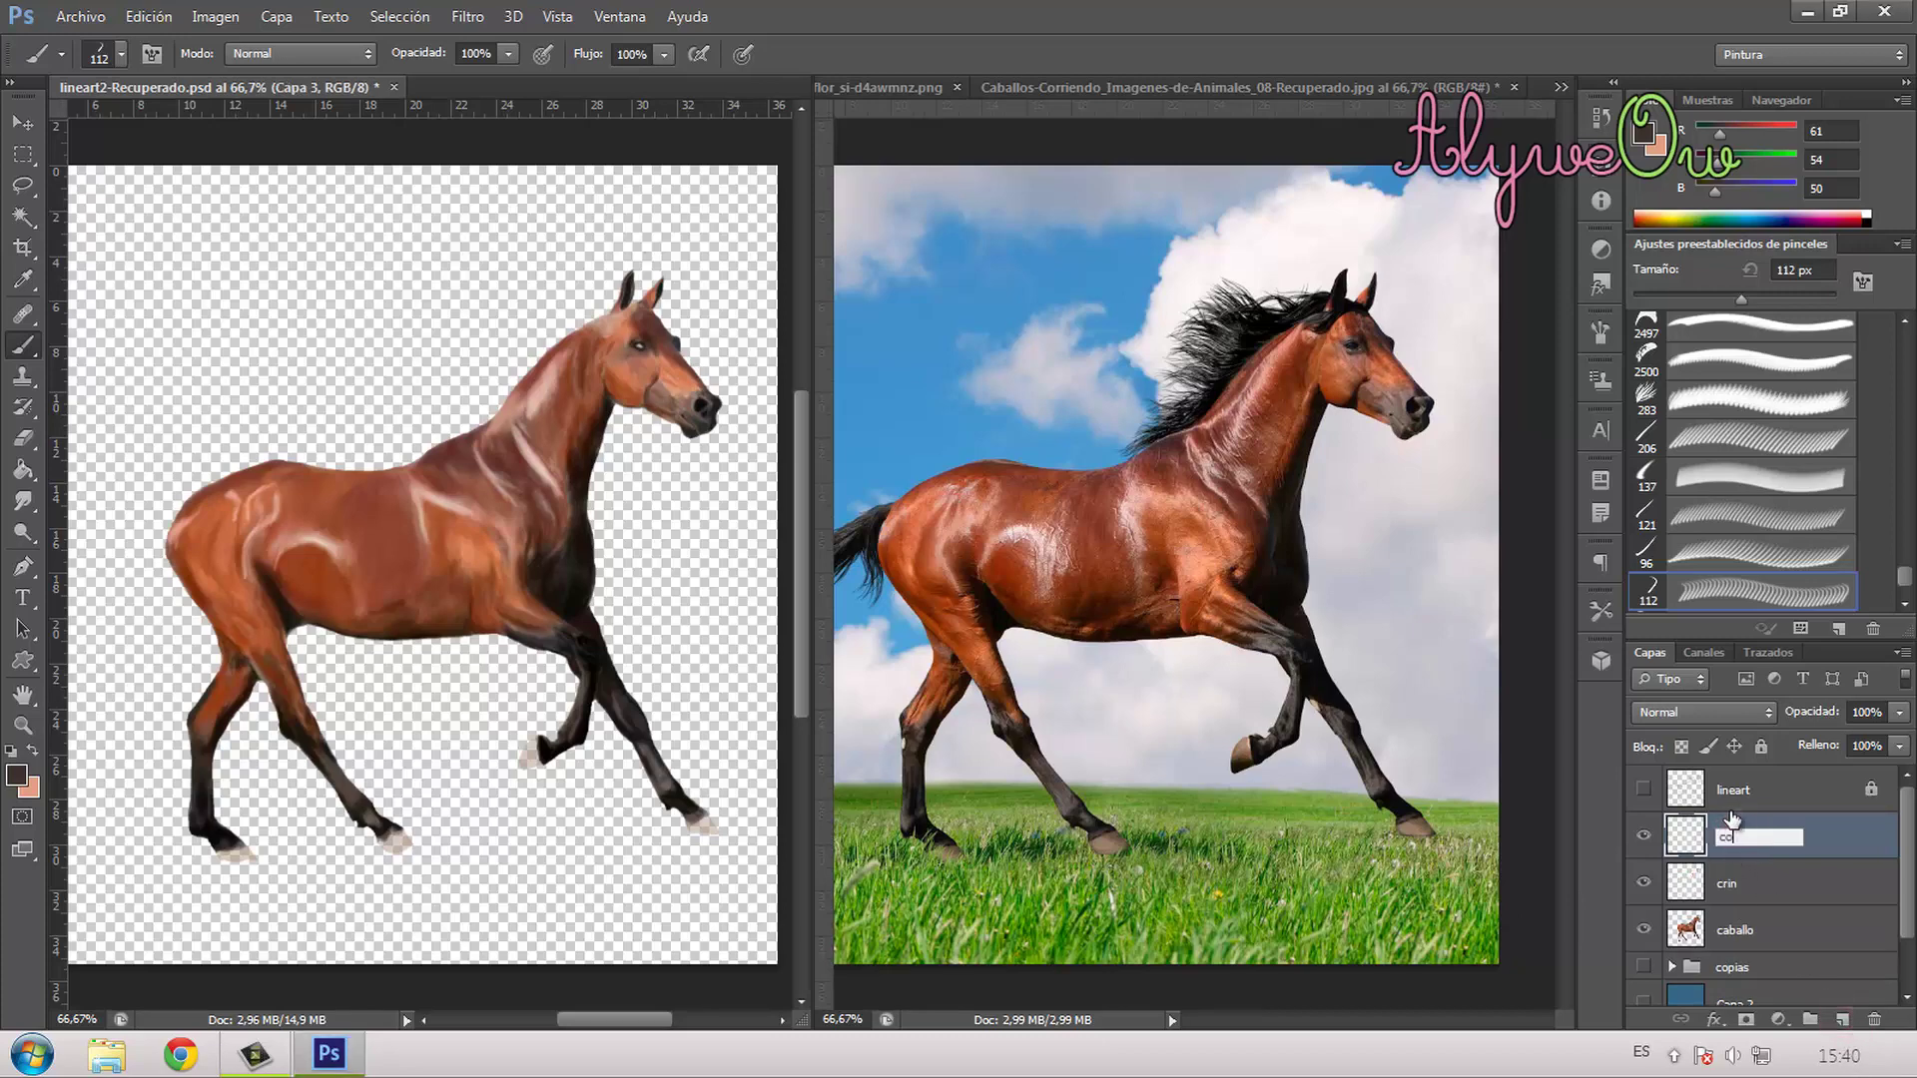
type("la")
key("Return")
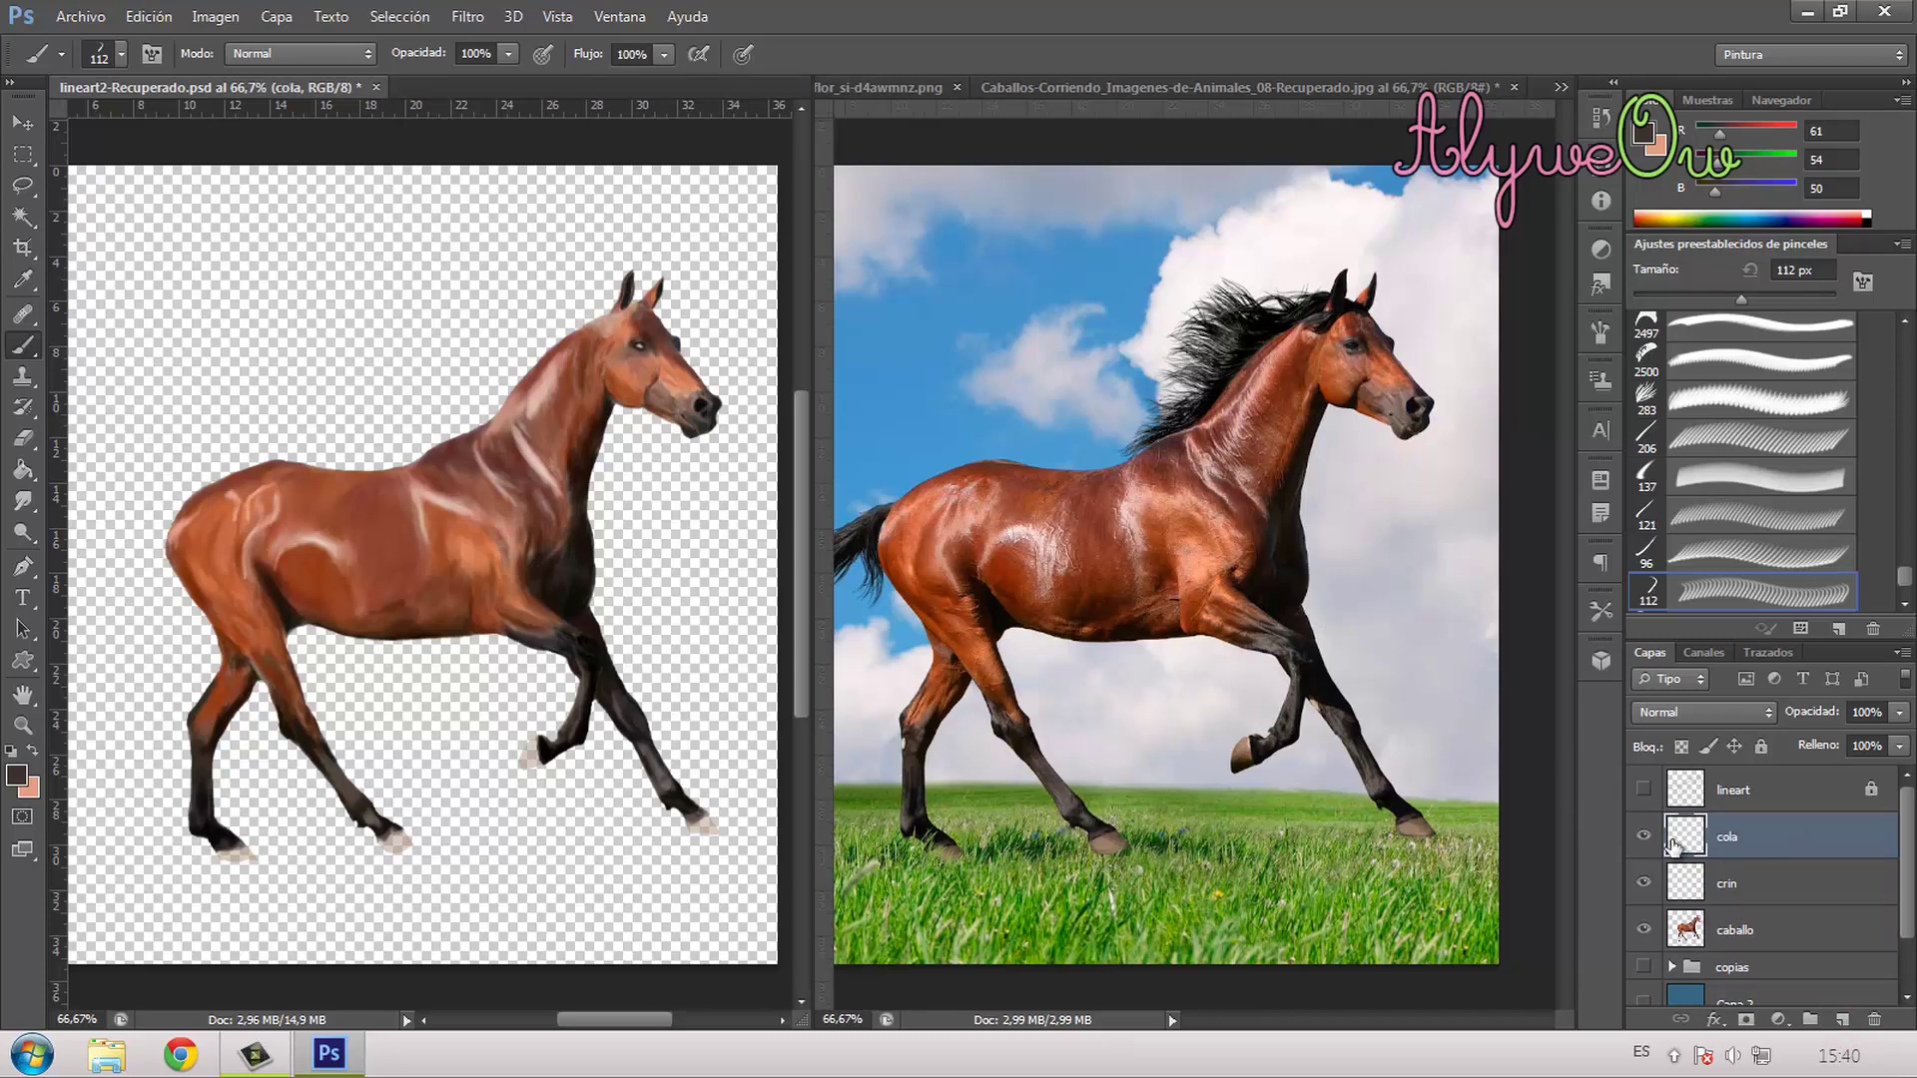
Step: Make the crin layer active and set up a hard round brush at 23 px with 100% hardness
left_click(1702, 880)
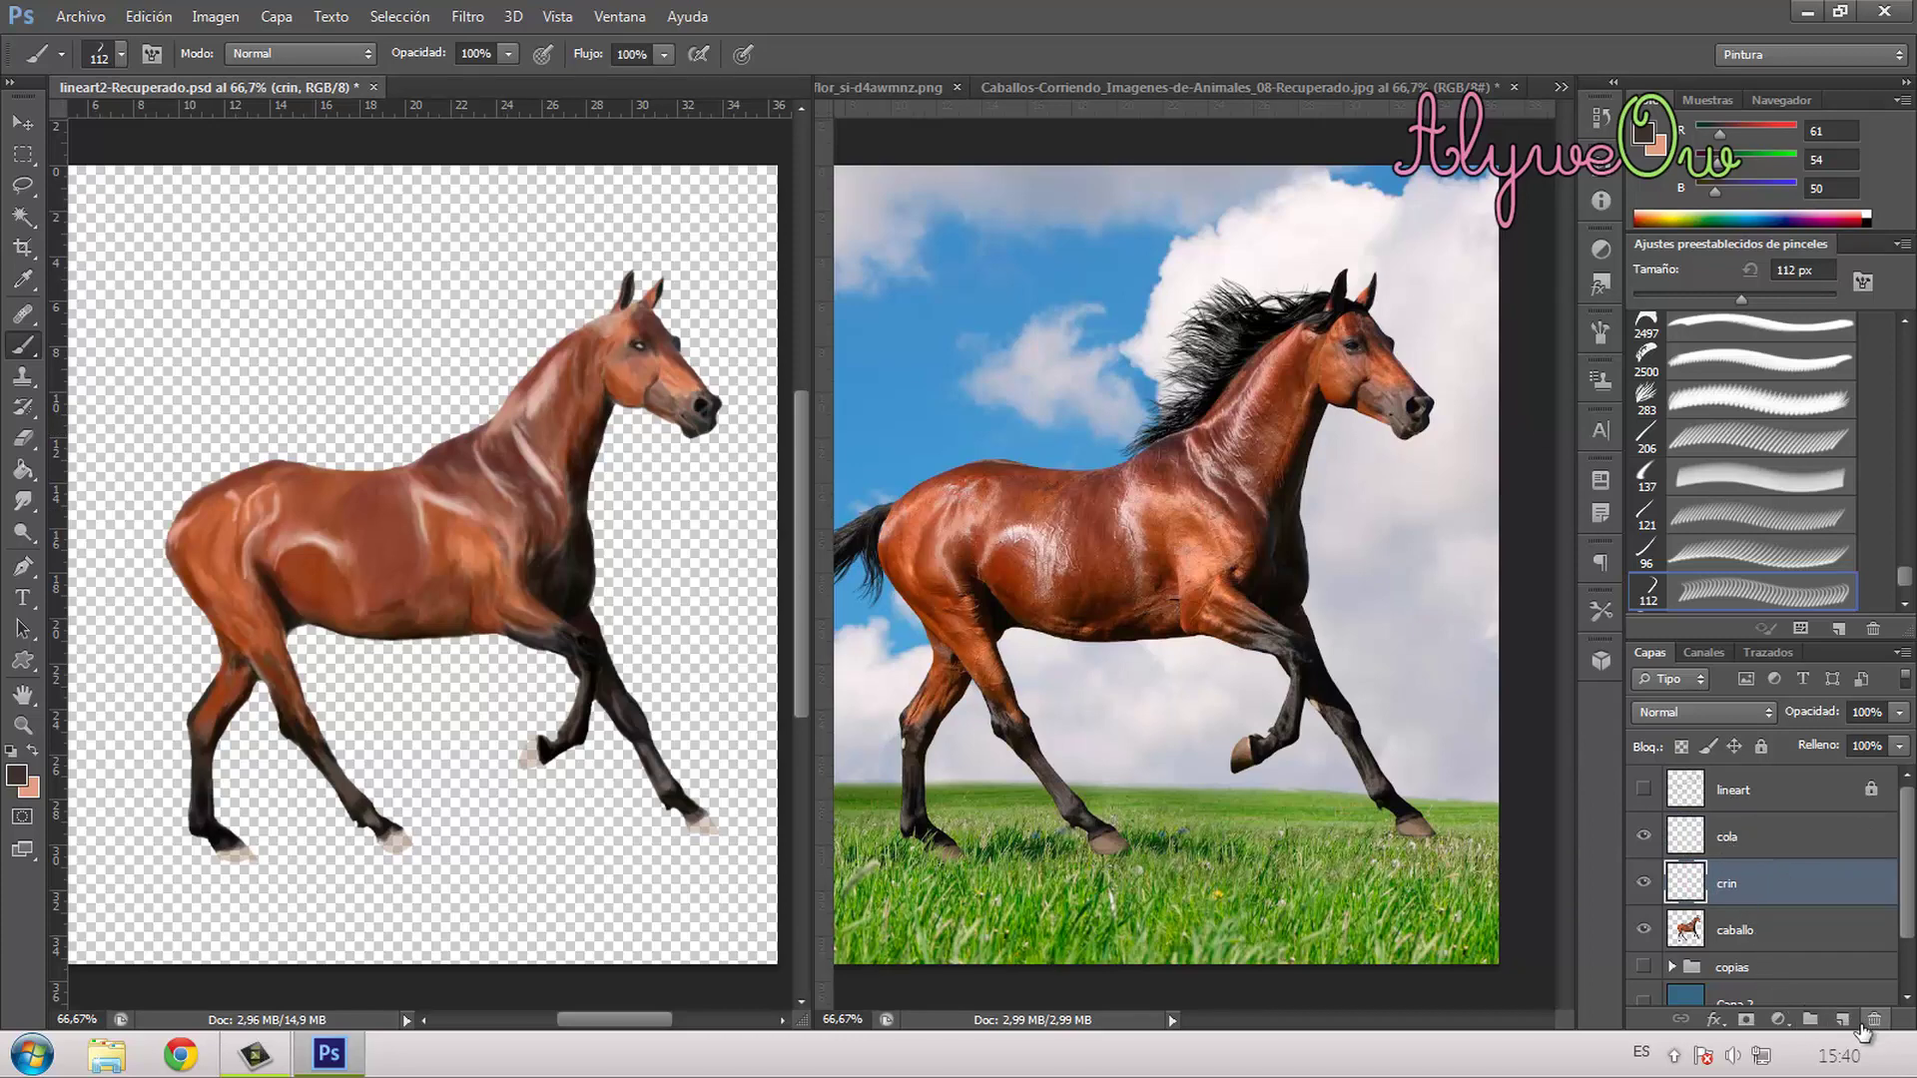
left_click(123, 55)
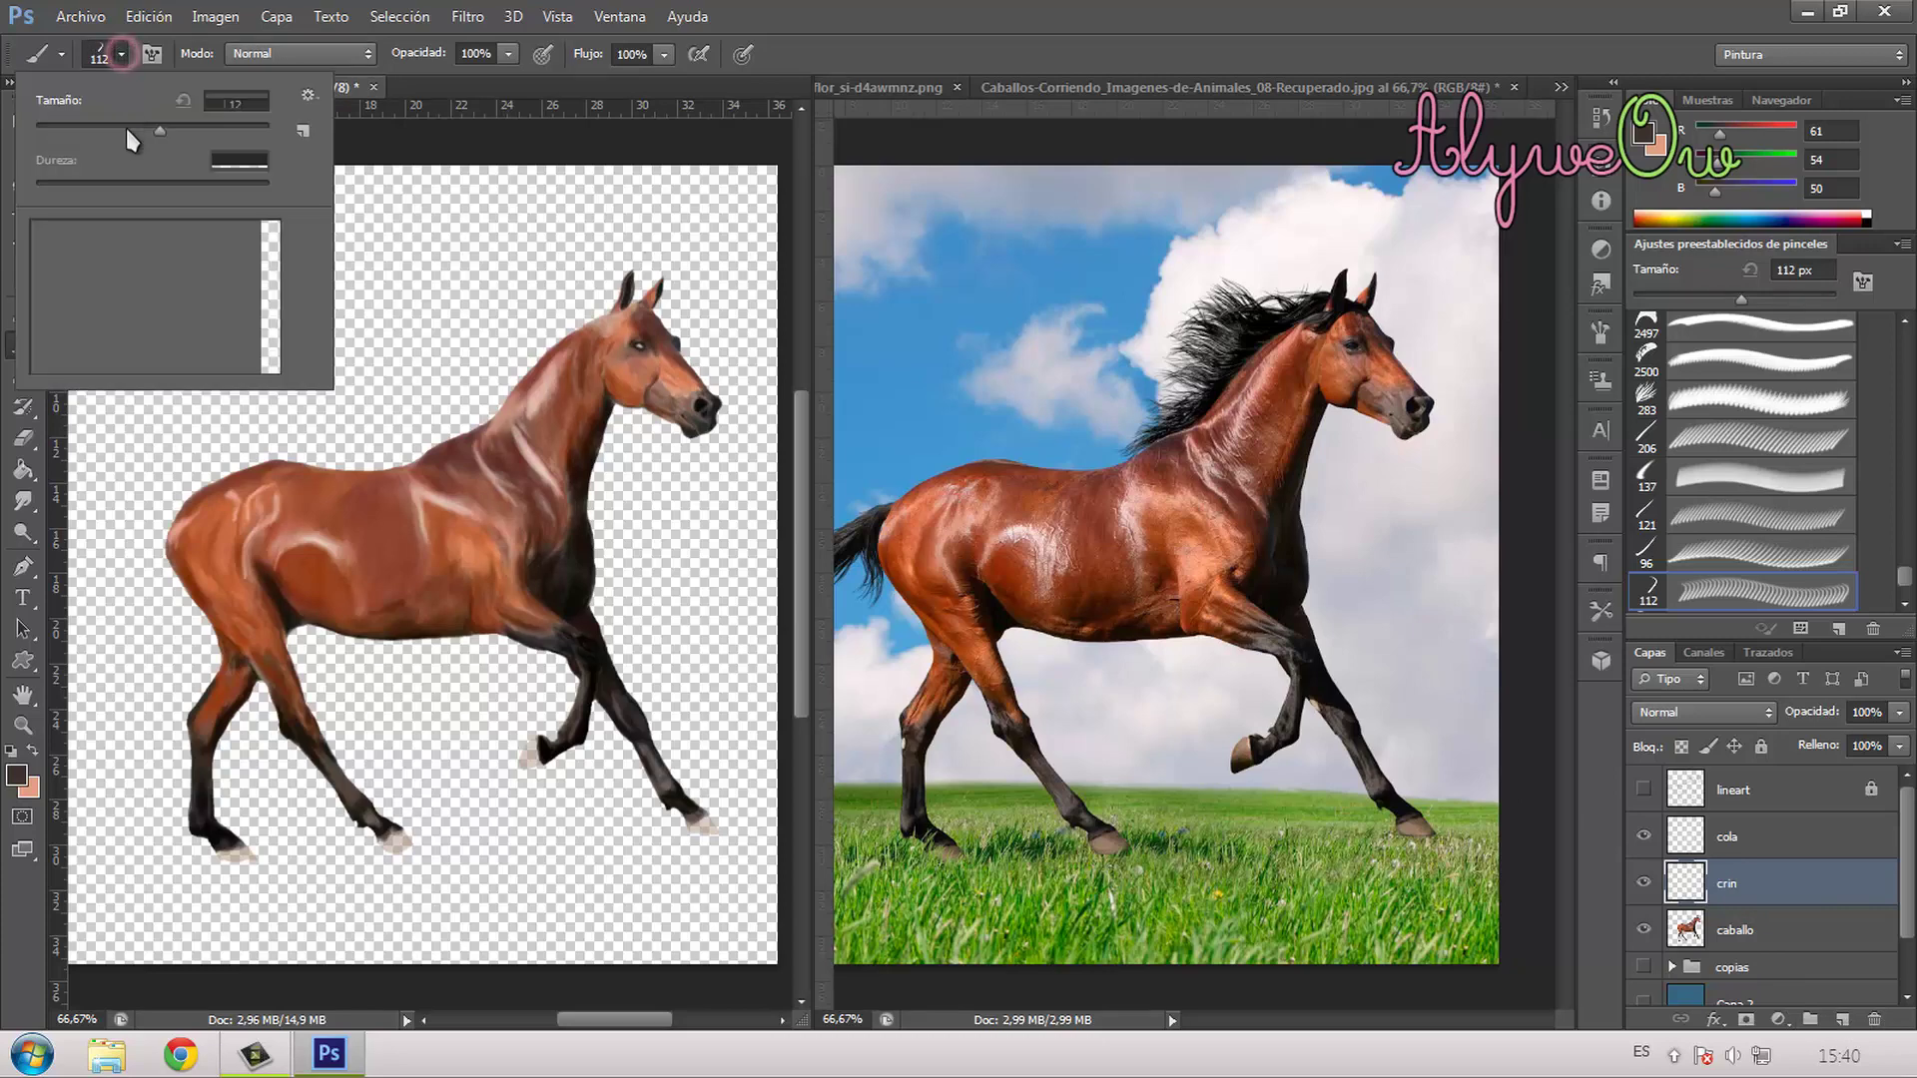
left_click_drag(274, 349, 267, 242)
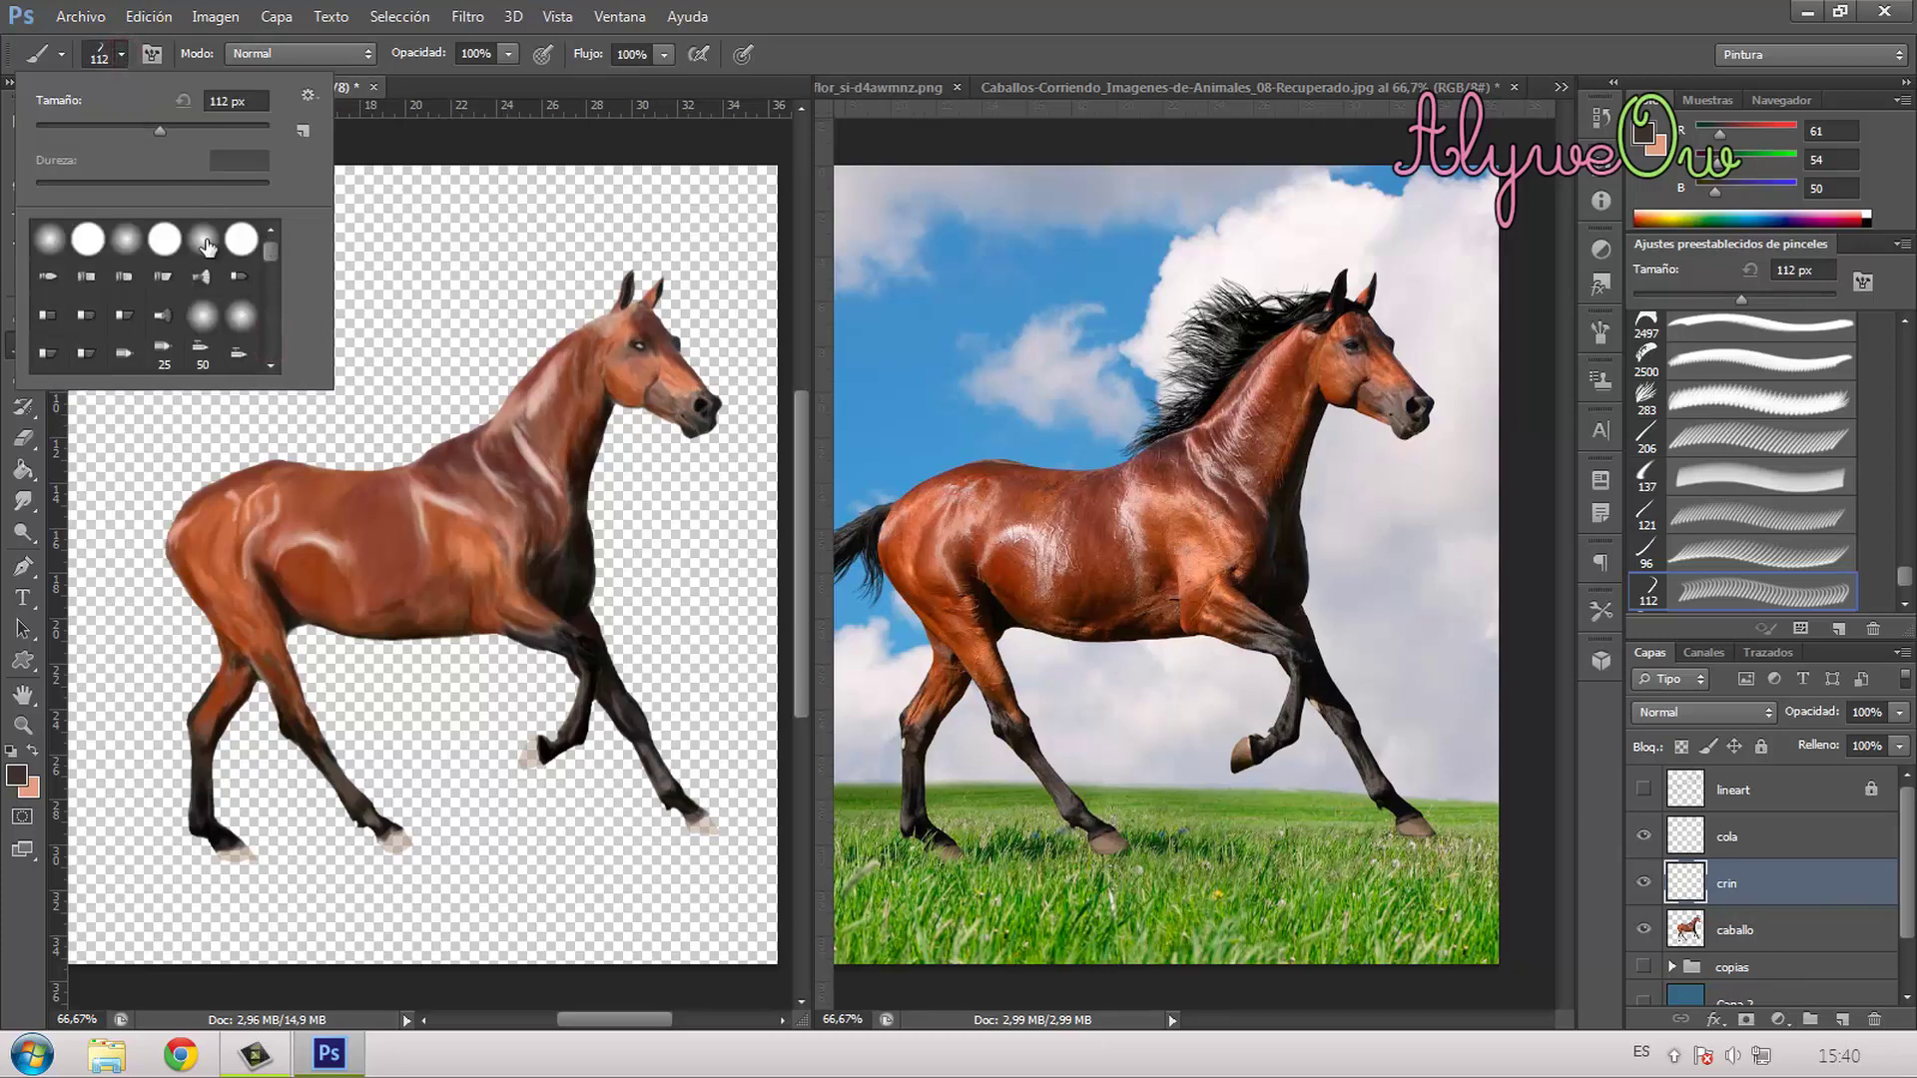
left_click(88, 238)
left_click(226, 100)
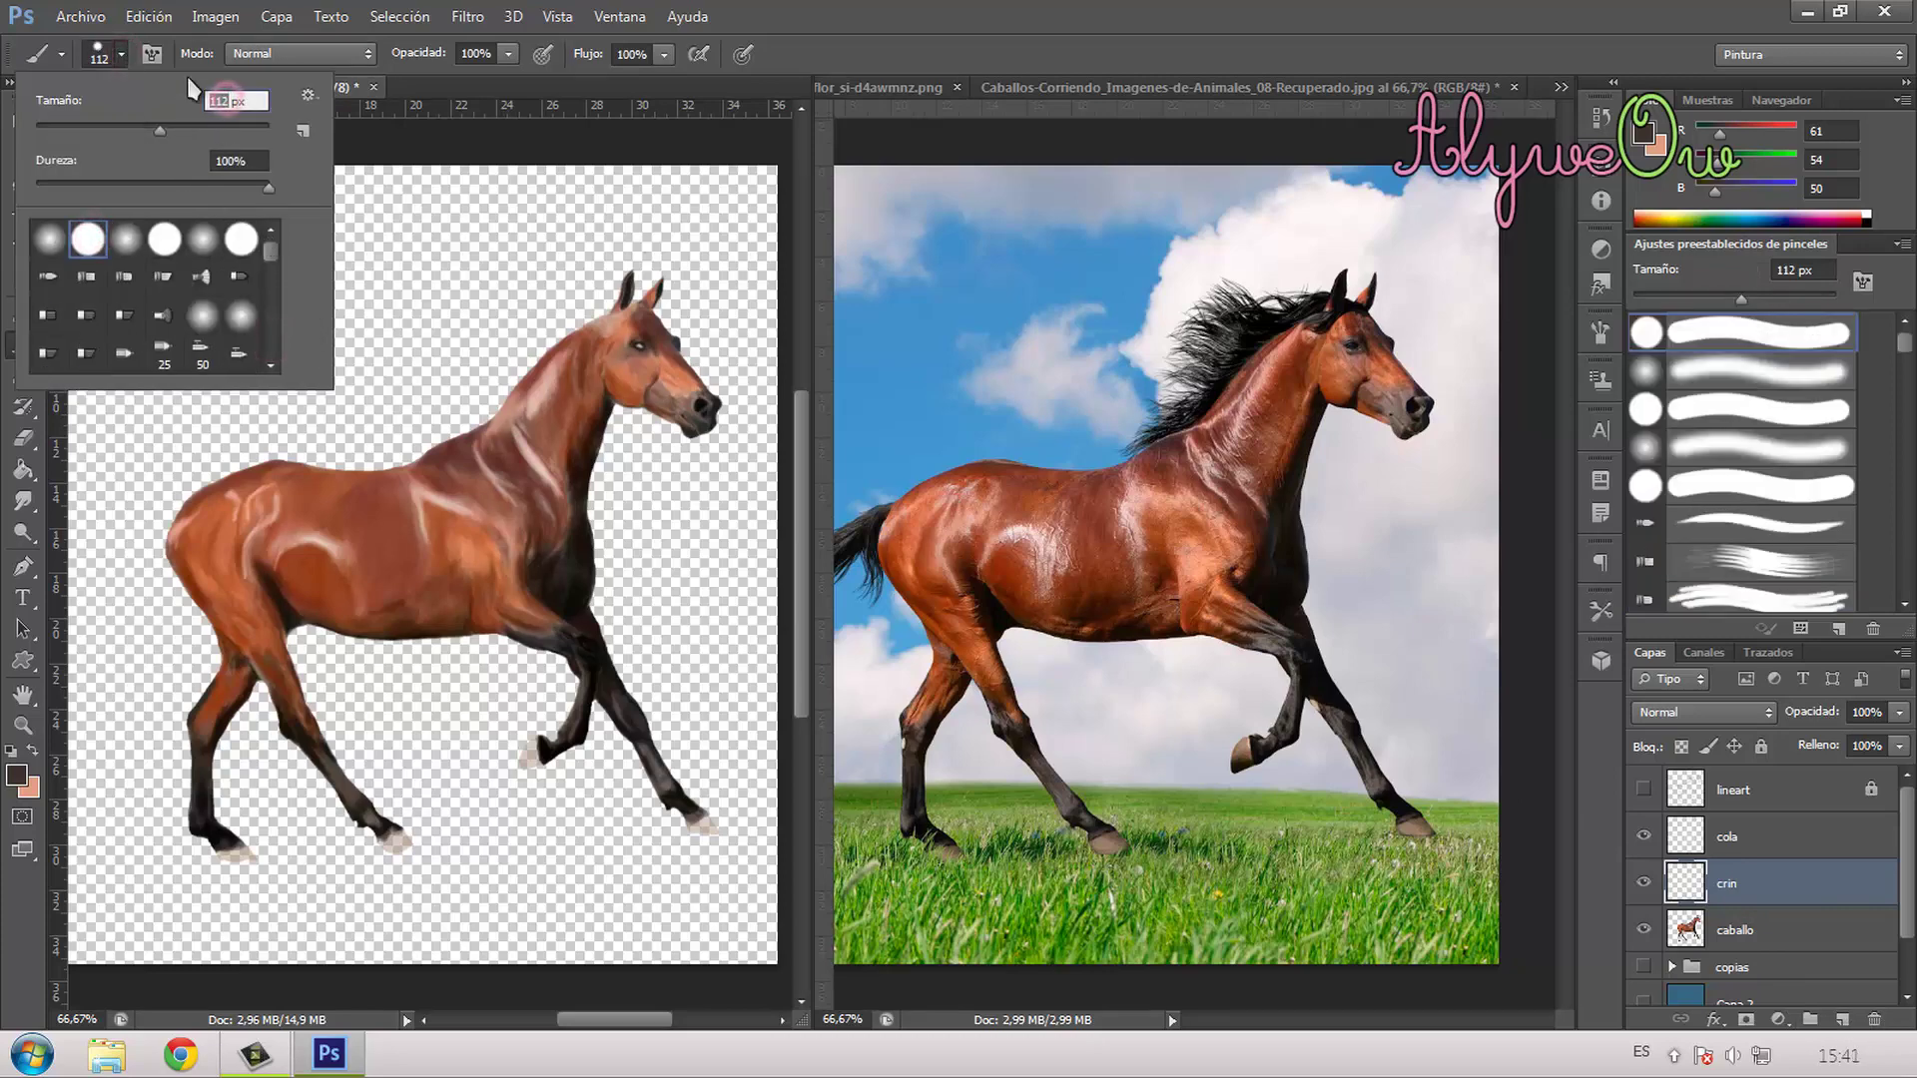
type("5")
key("Return")
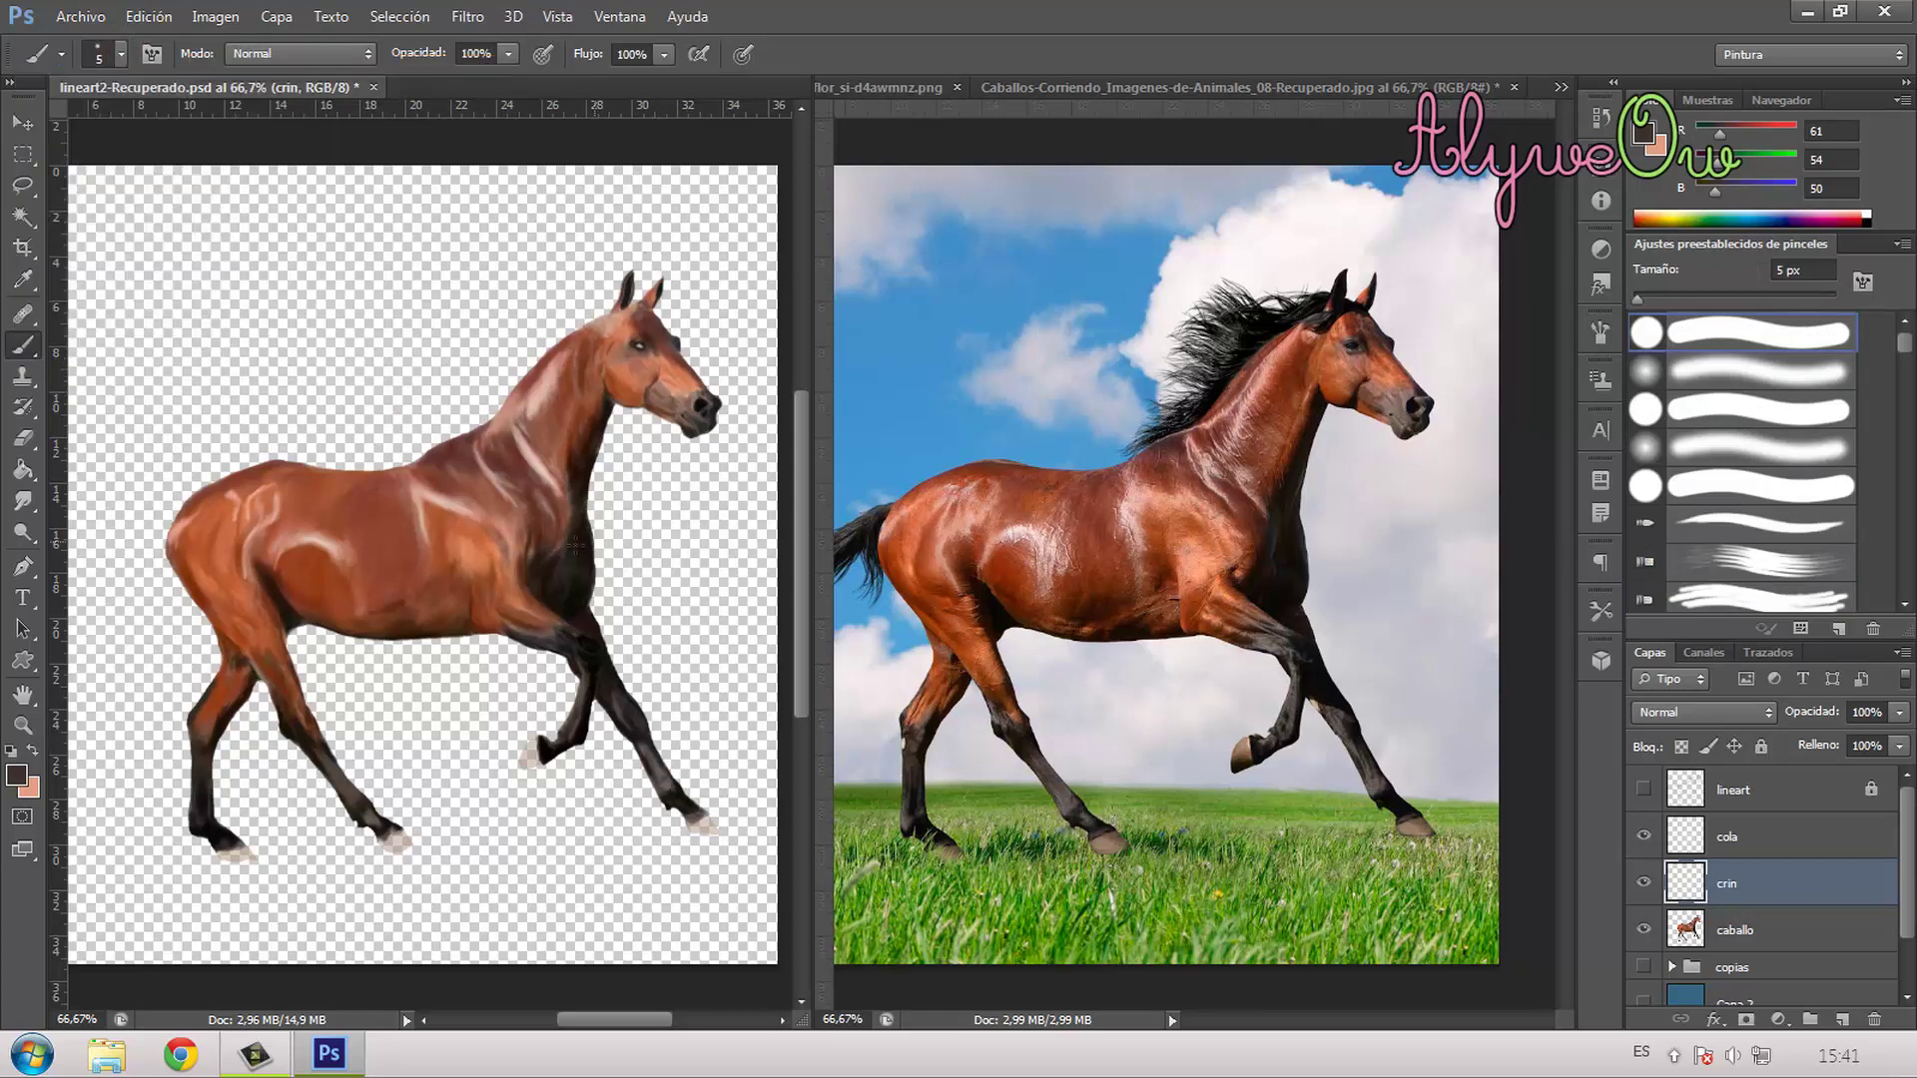
left_click(122, 64)
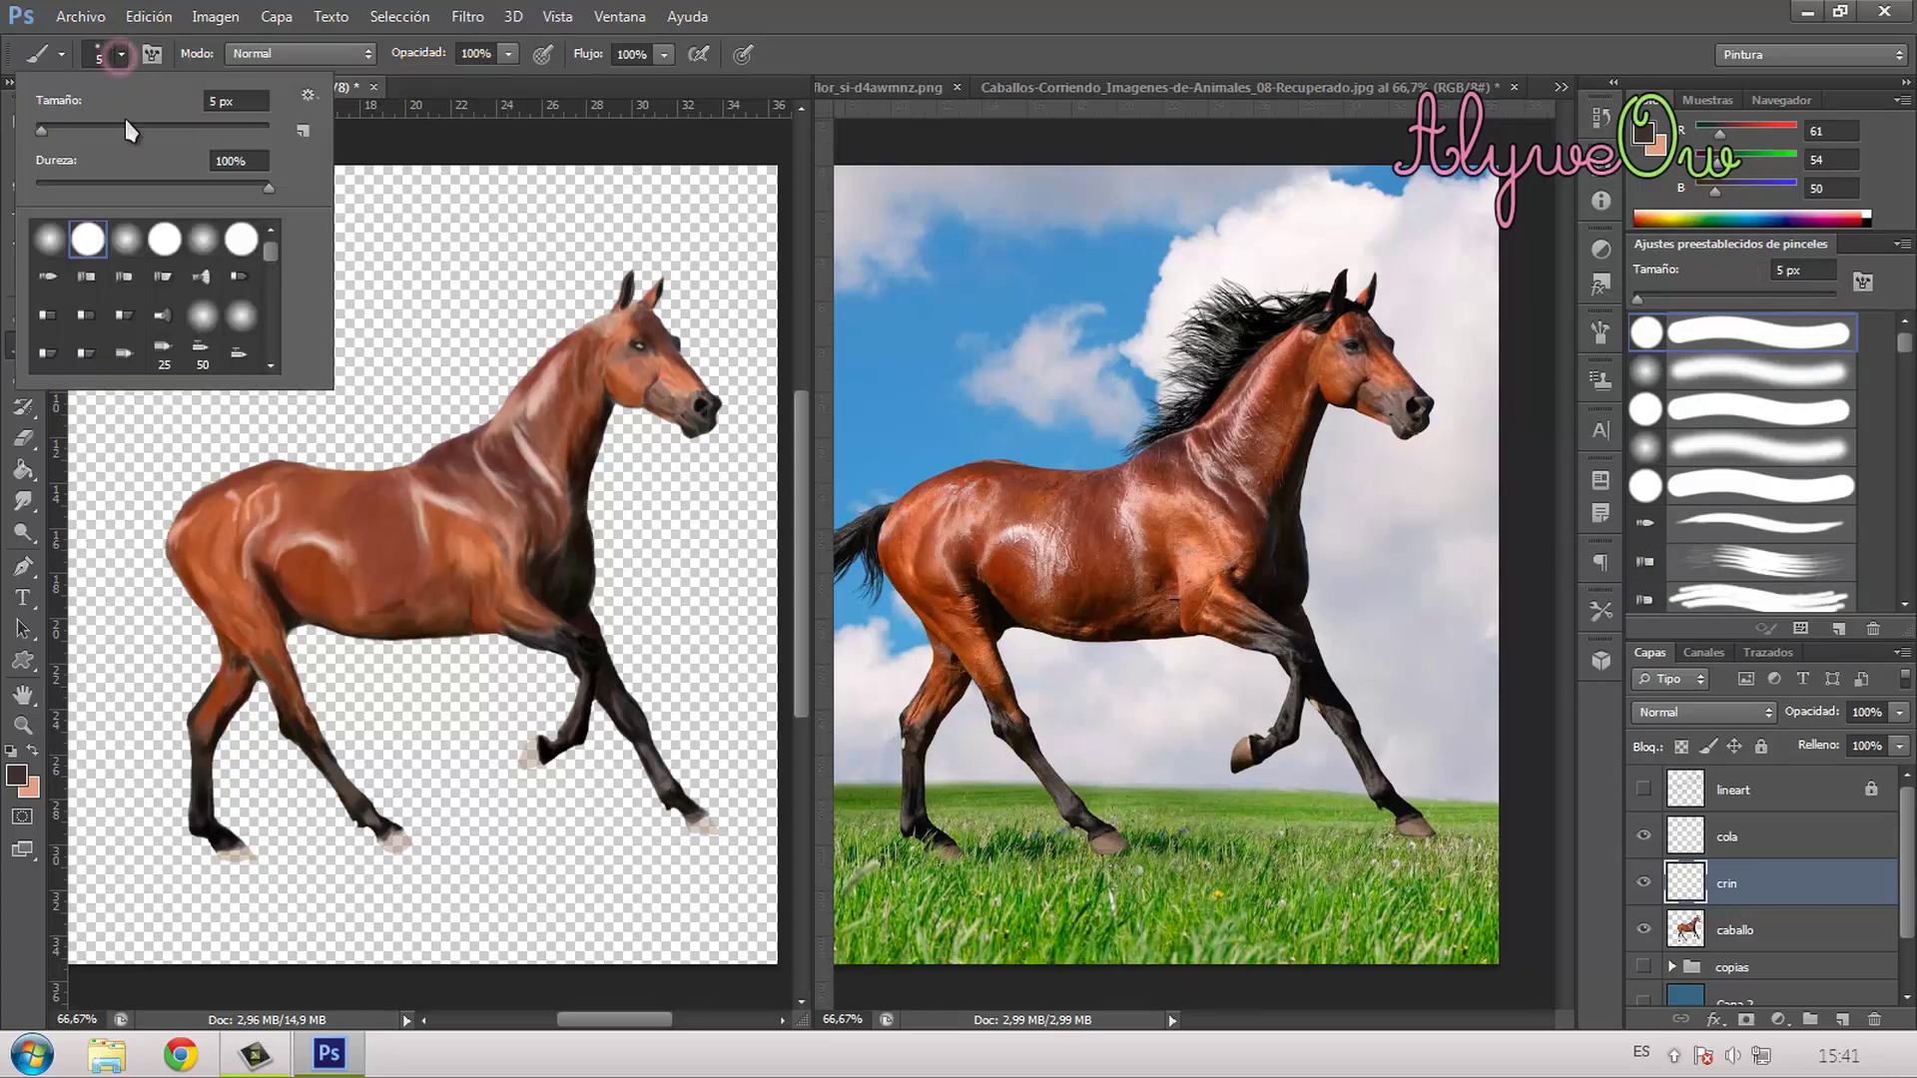
left_click_drag(38, 130, 61, 130)
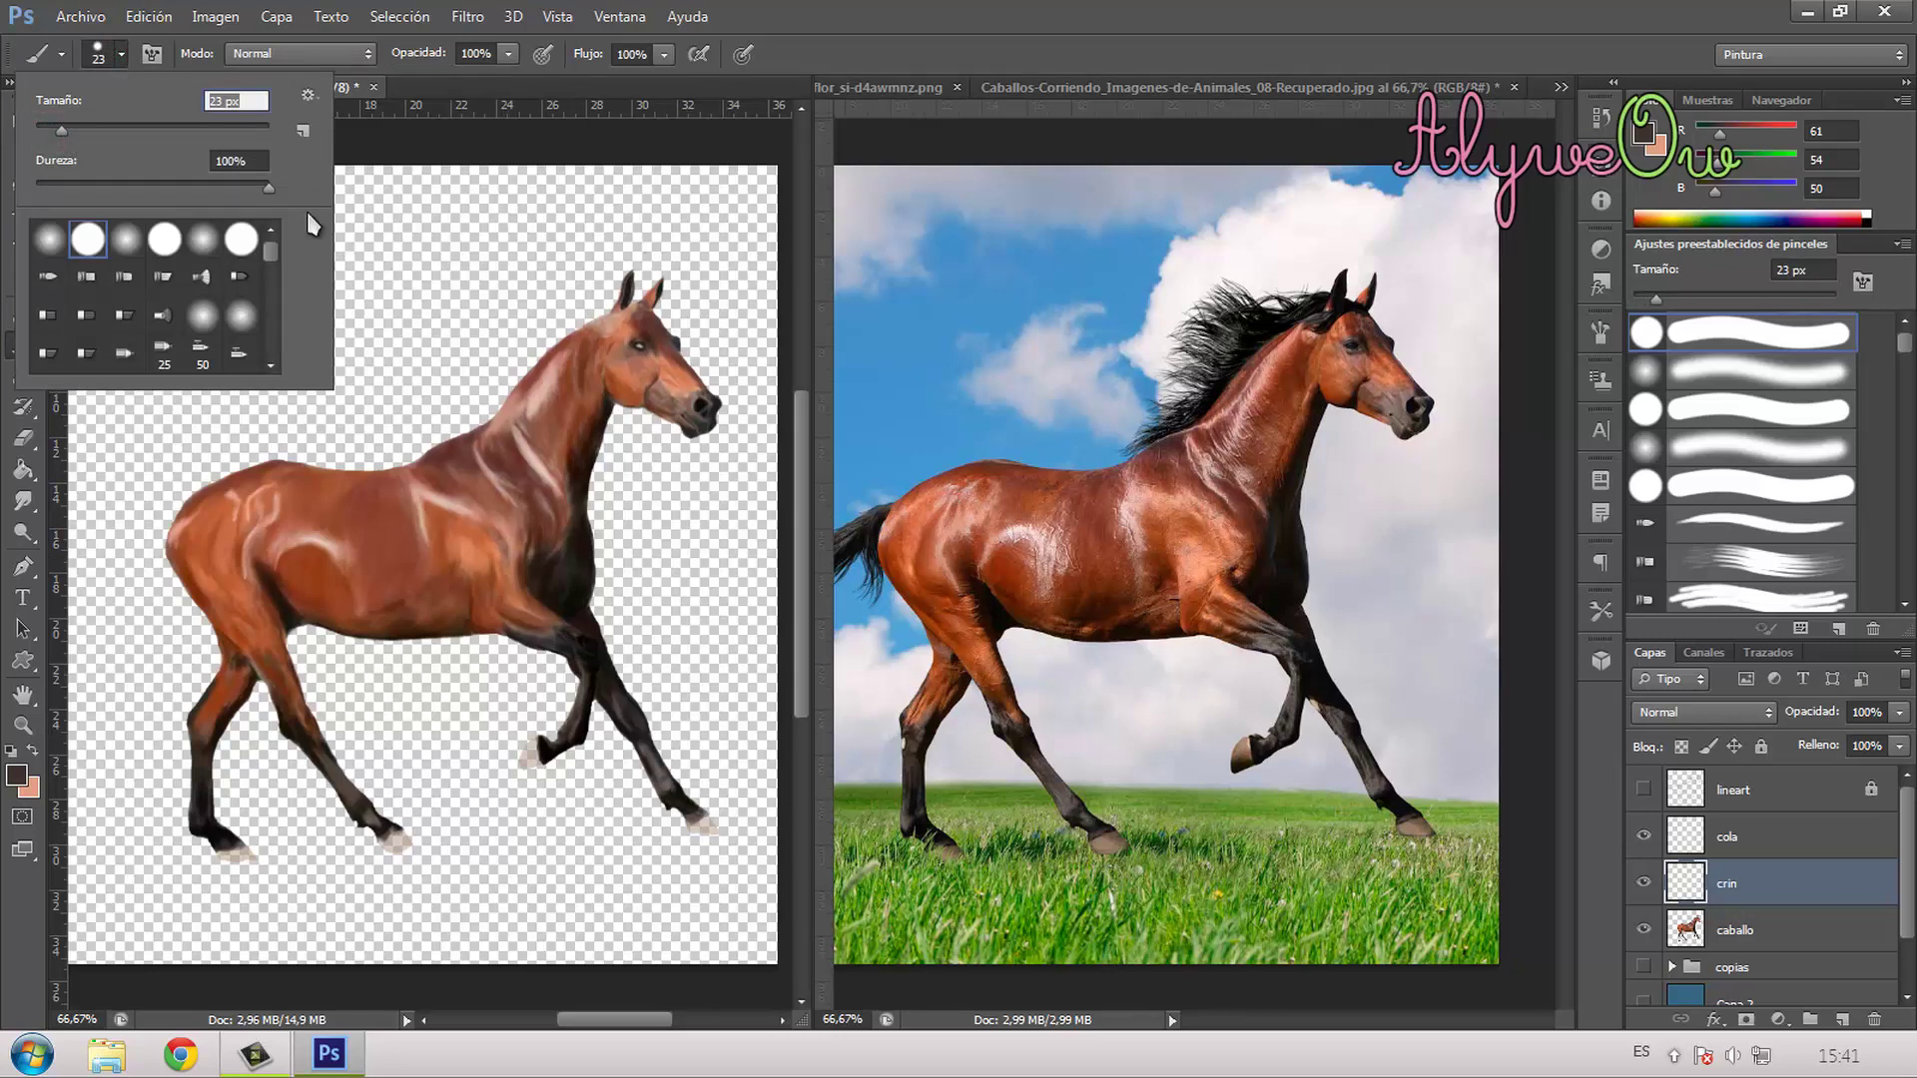
left_click(123, 57)
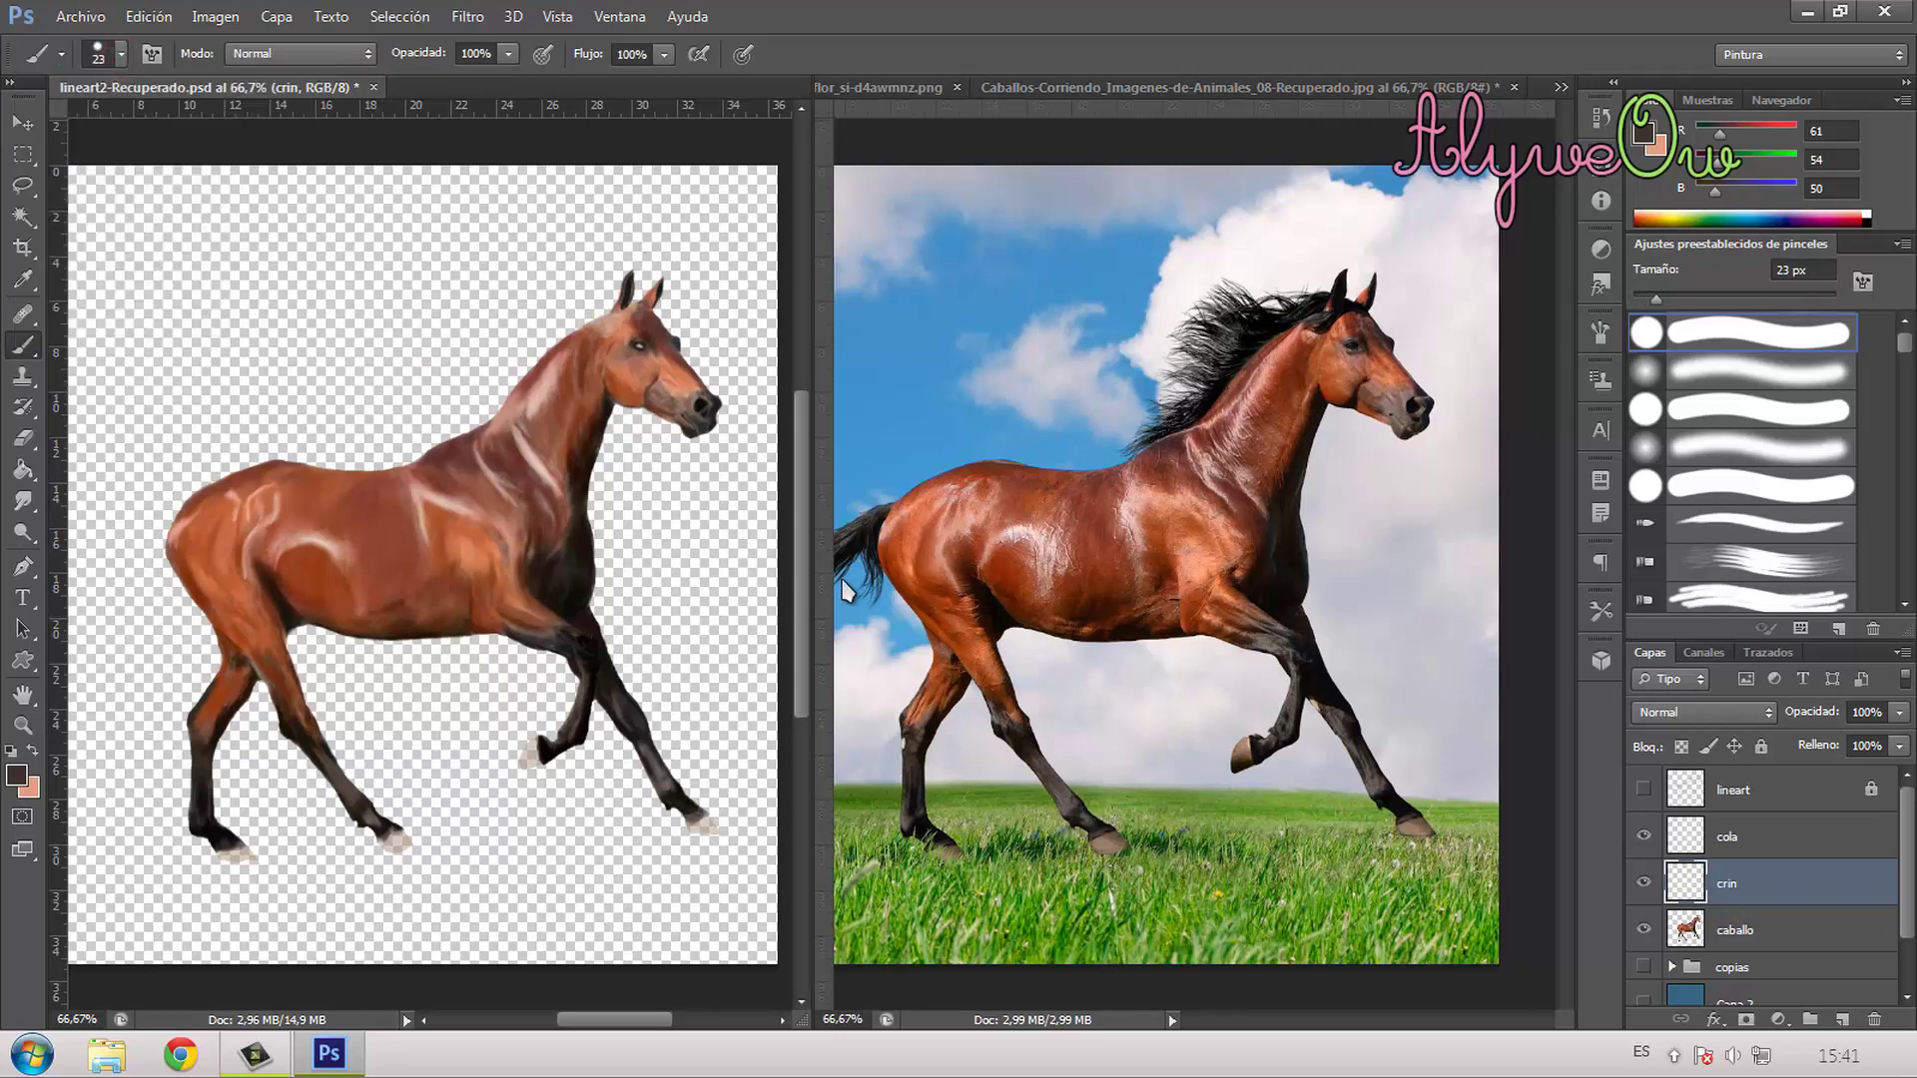
Step: Sample black and two dark greys from the reference horse's mane and dab them as swatches in the empty area above the painted horse
left_click(1238, 358, "alt")
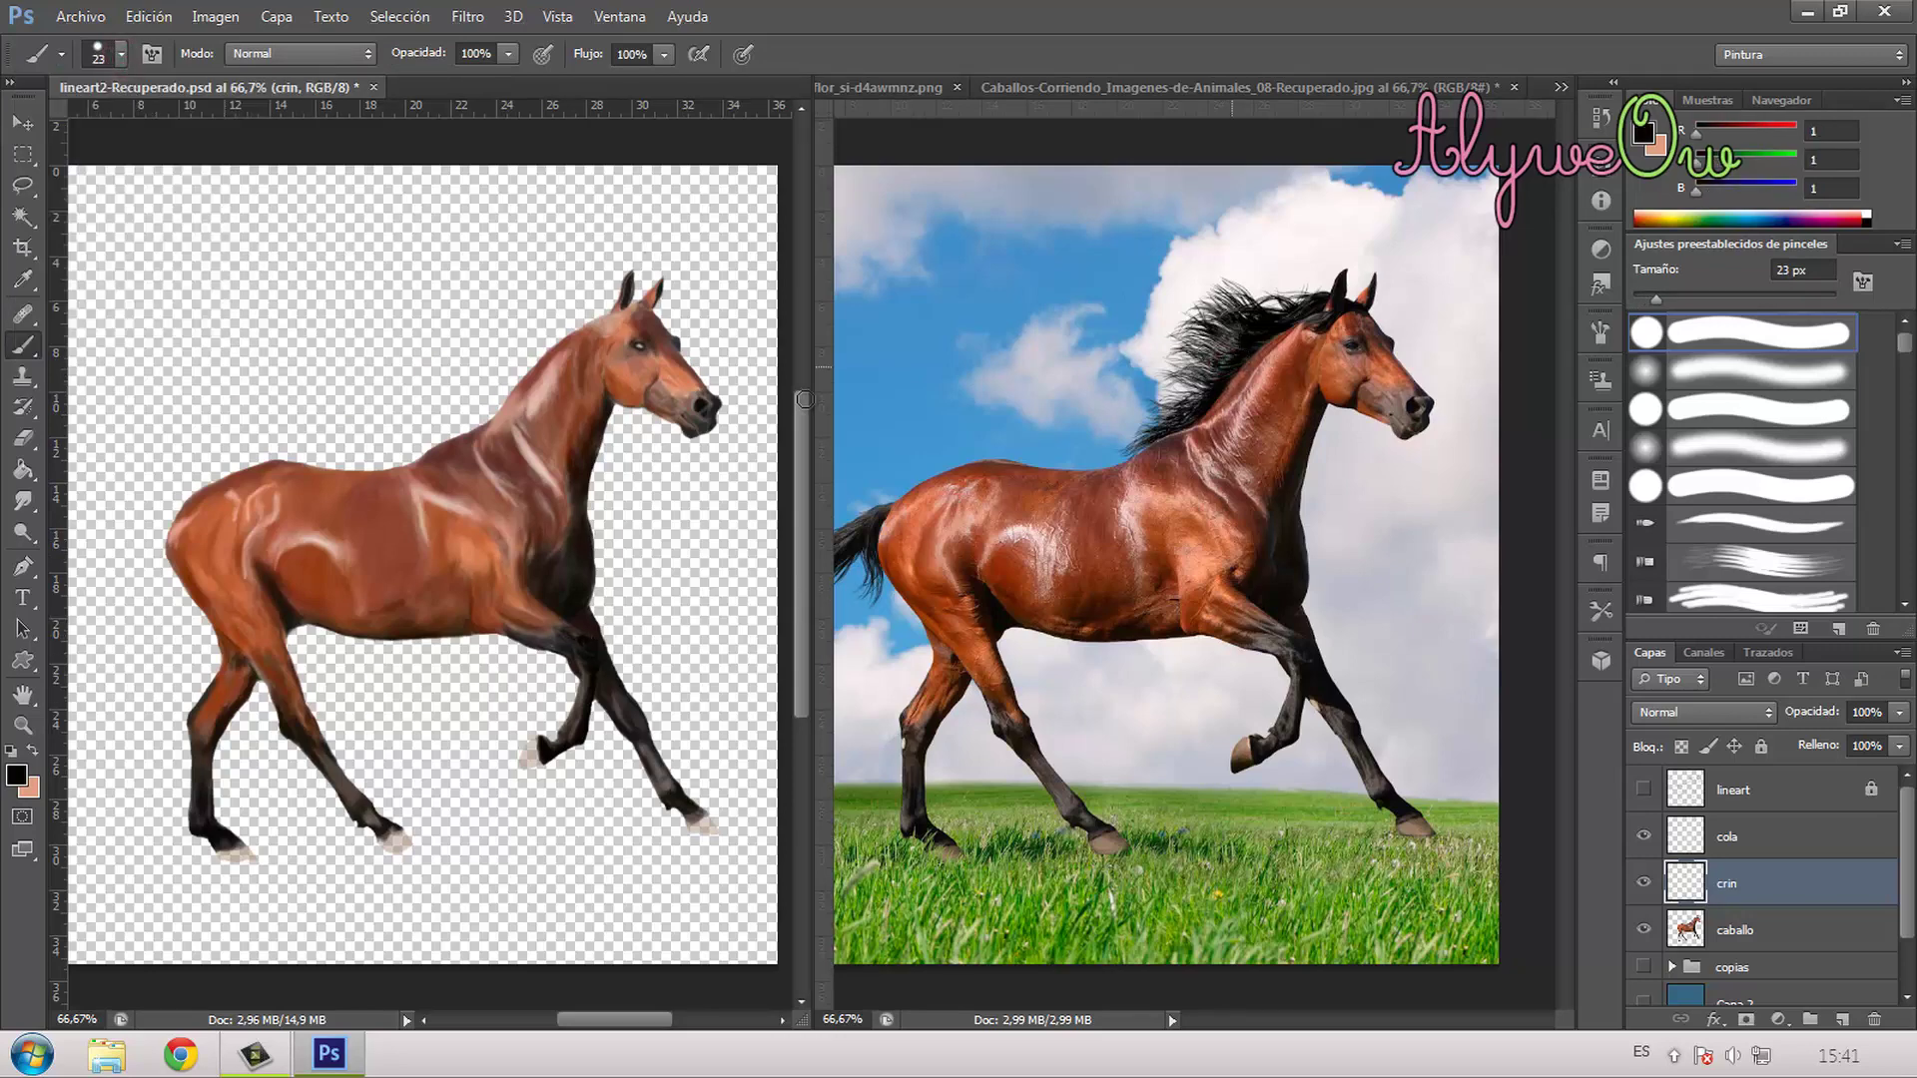
left_click(265, 261)
left_click(1226, 356, "alt")
left_click(1228, 353, "alt")
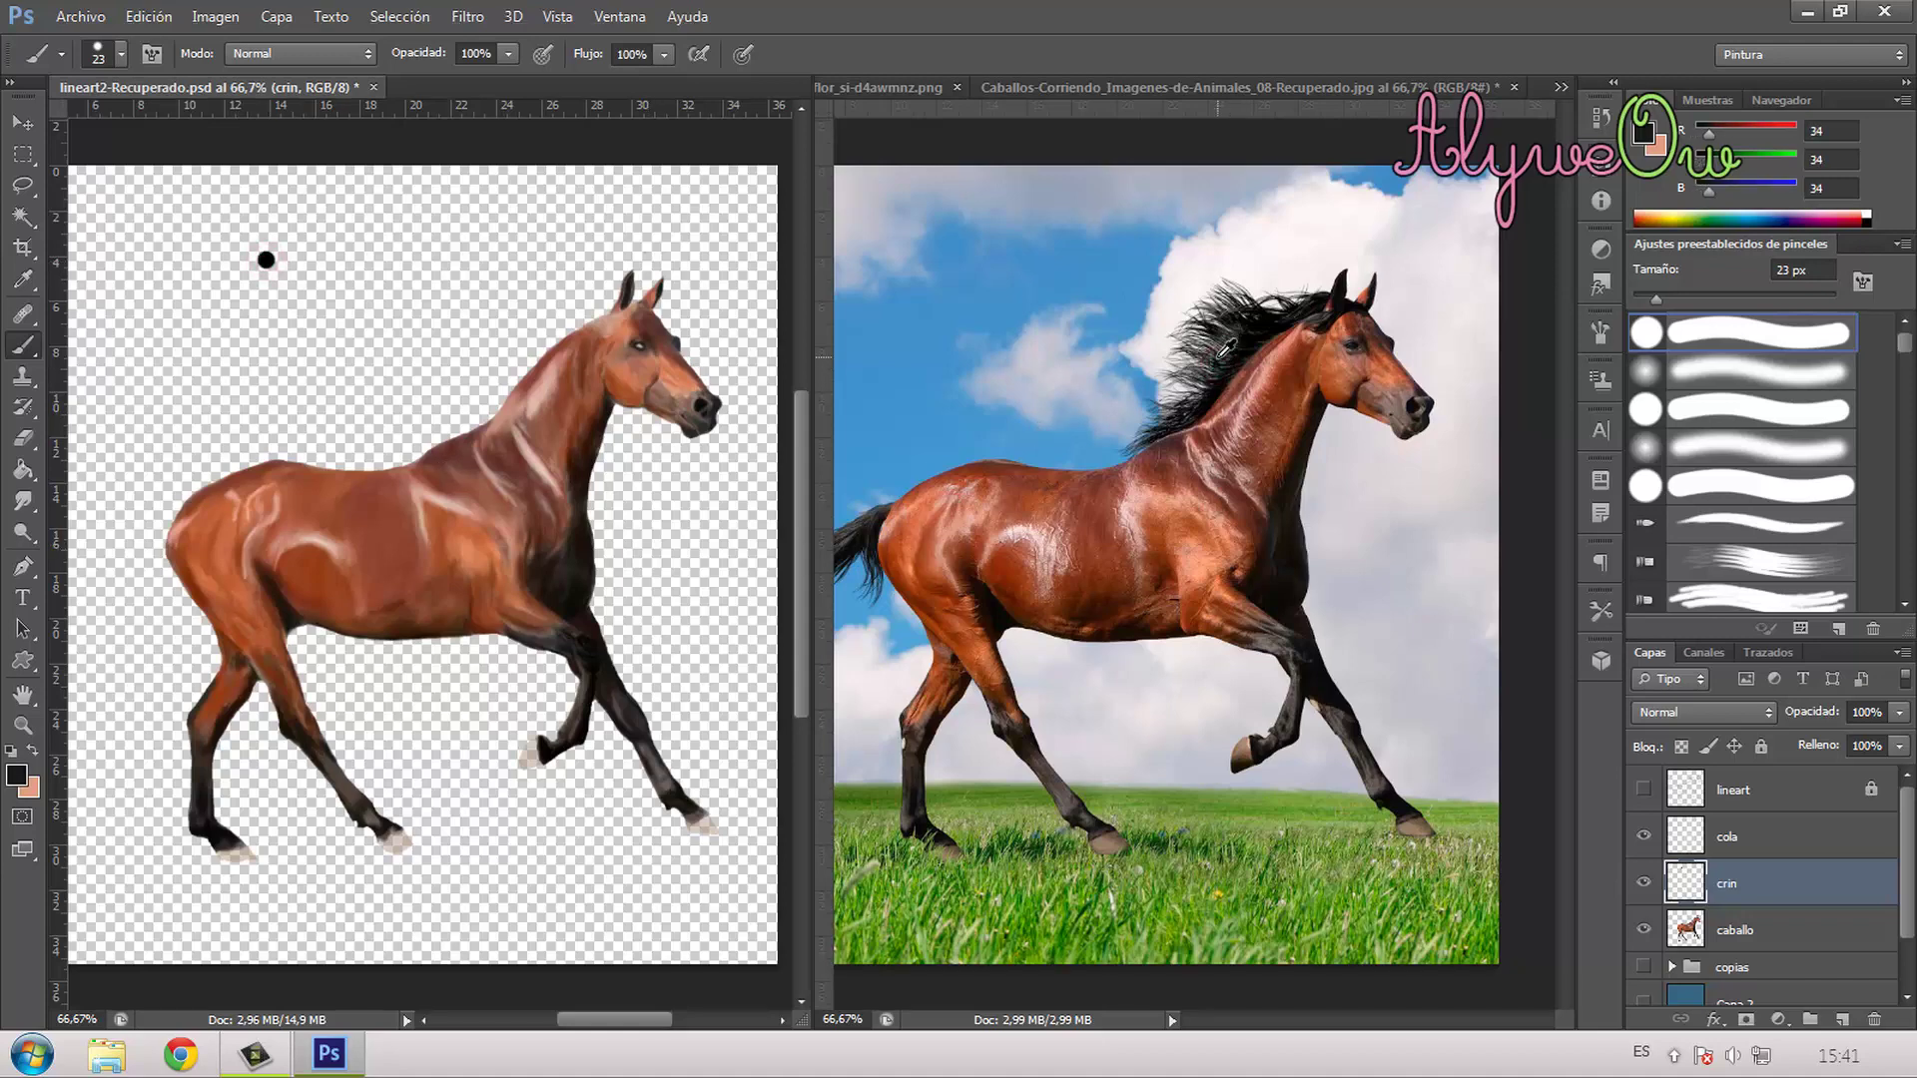
left_click(262, 270)
left_click(1234, 311, "alt")
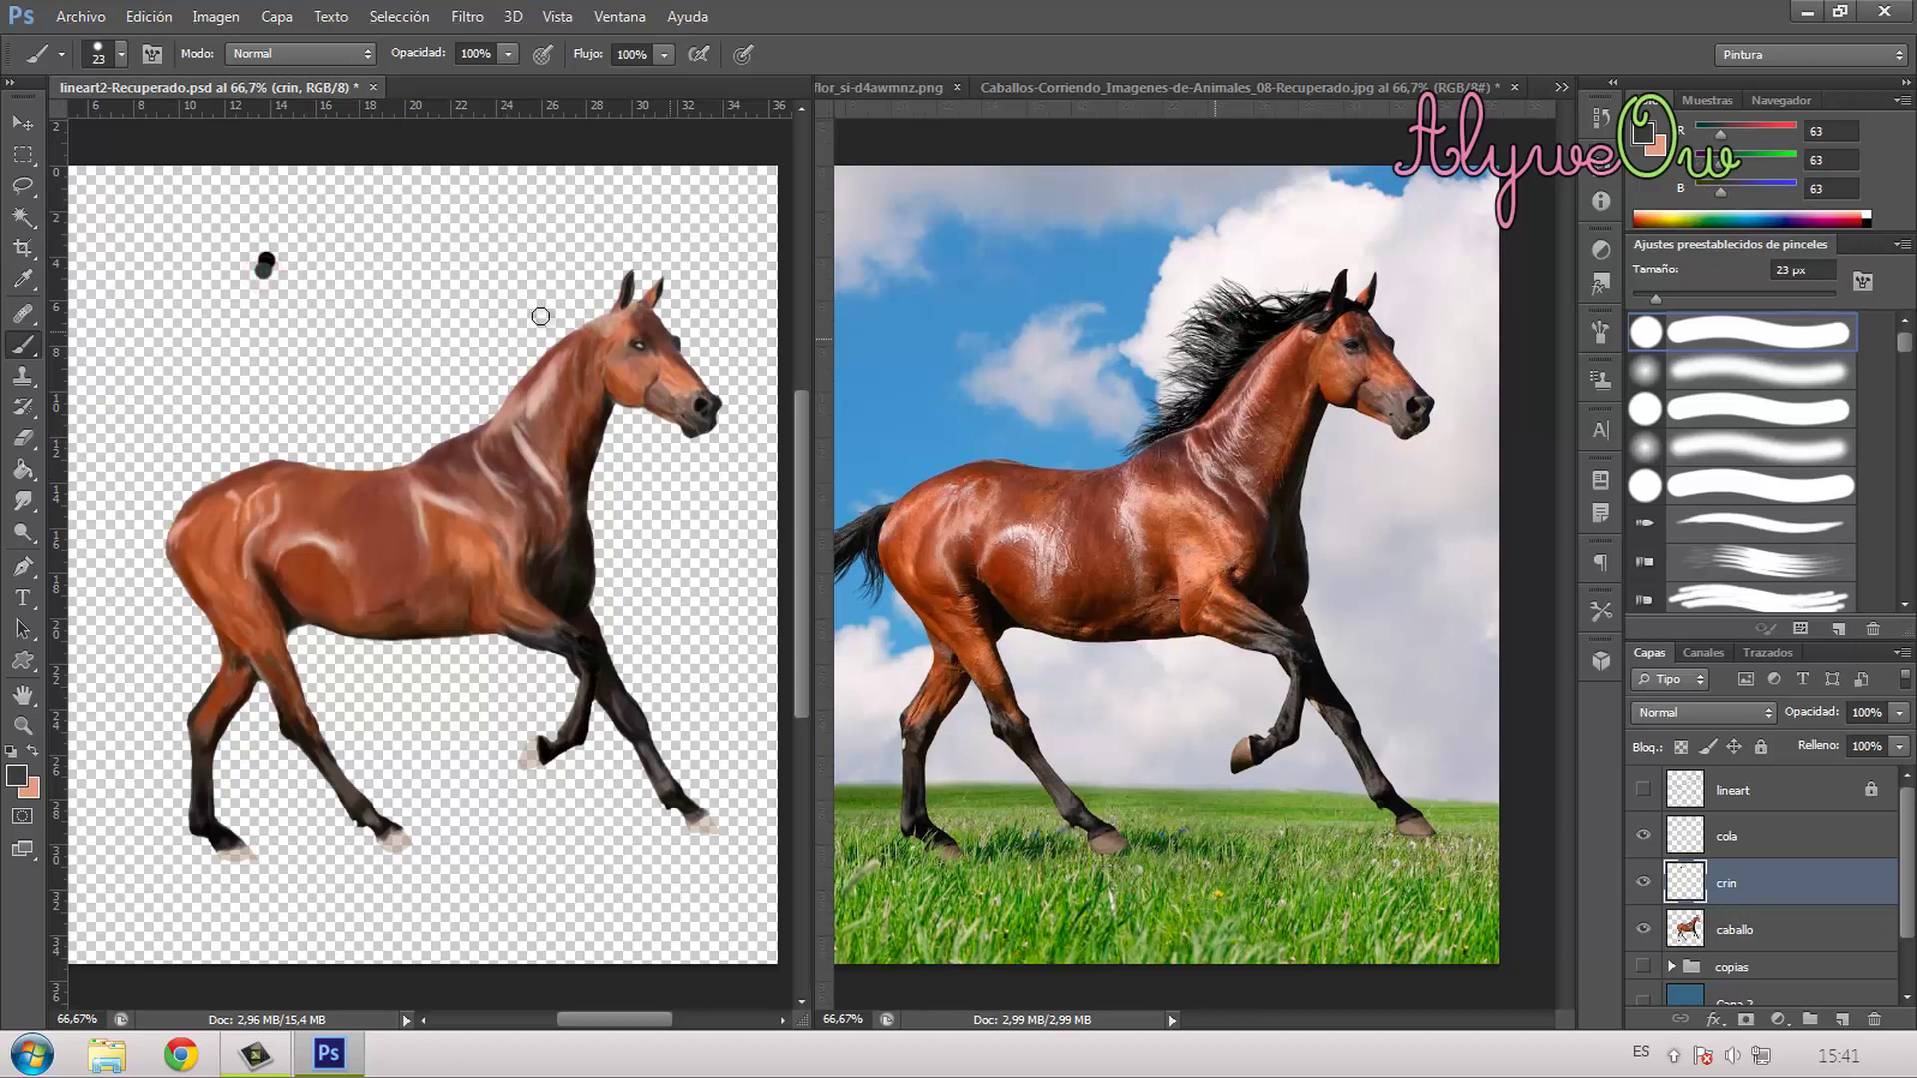
left_click(254, 282)
scroll(422, 565, "up", 2)
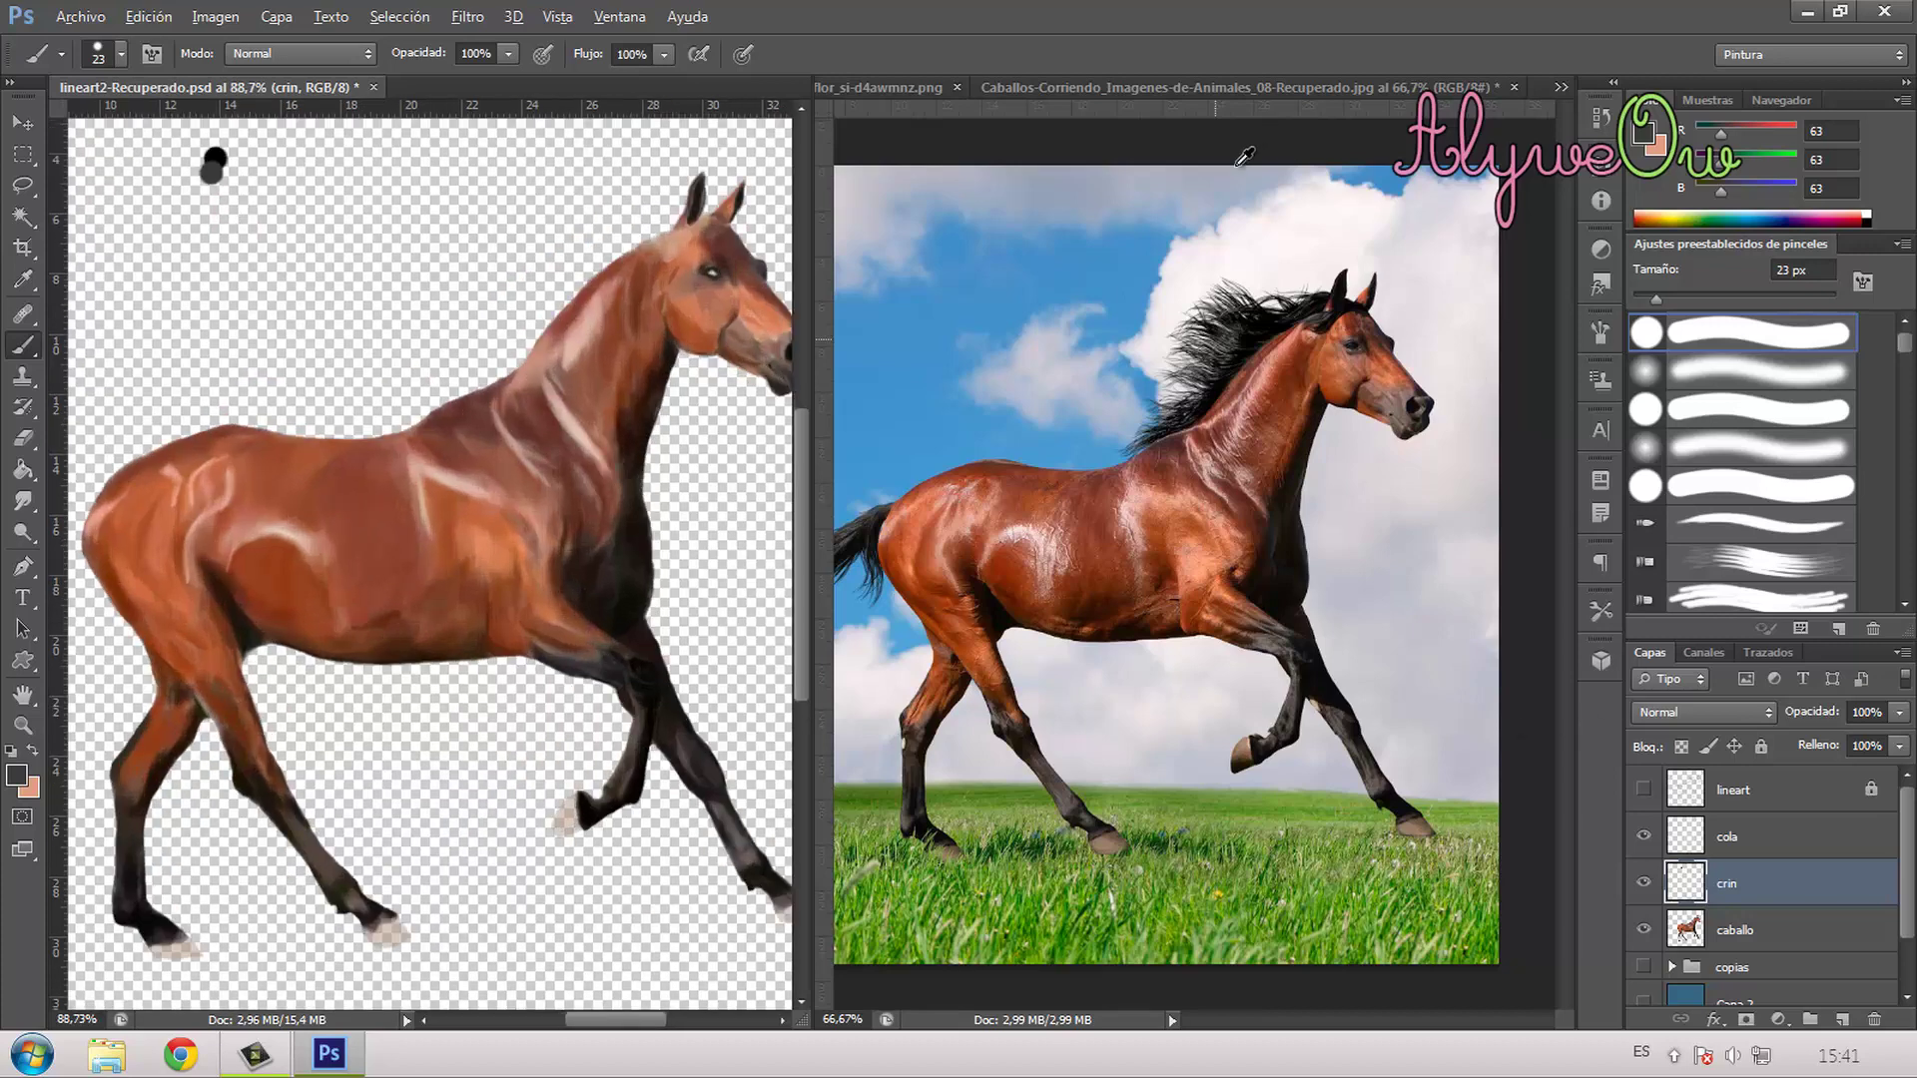
Step: Sample a medium grey and a light grey from the reference mane's highlights and dab them beside the dark swatches
left_click(1174, 306)
scroll(1336, 336, "up", 3)
scroll(1336, 337, "up", 3)
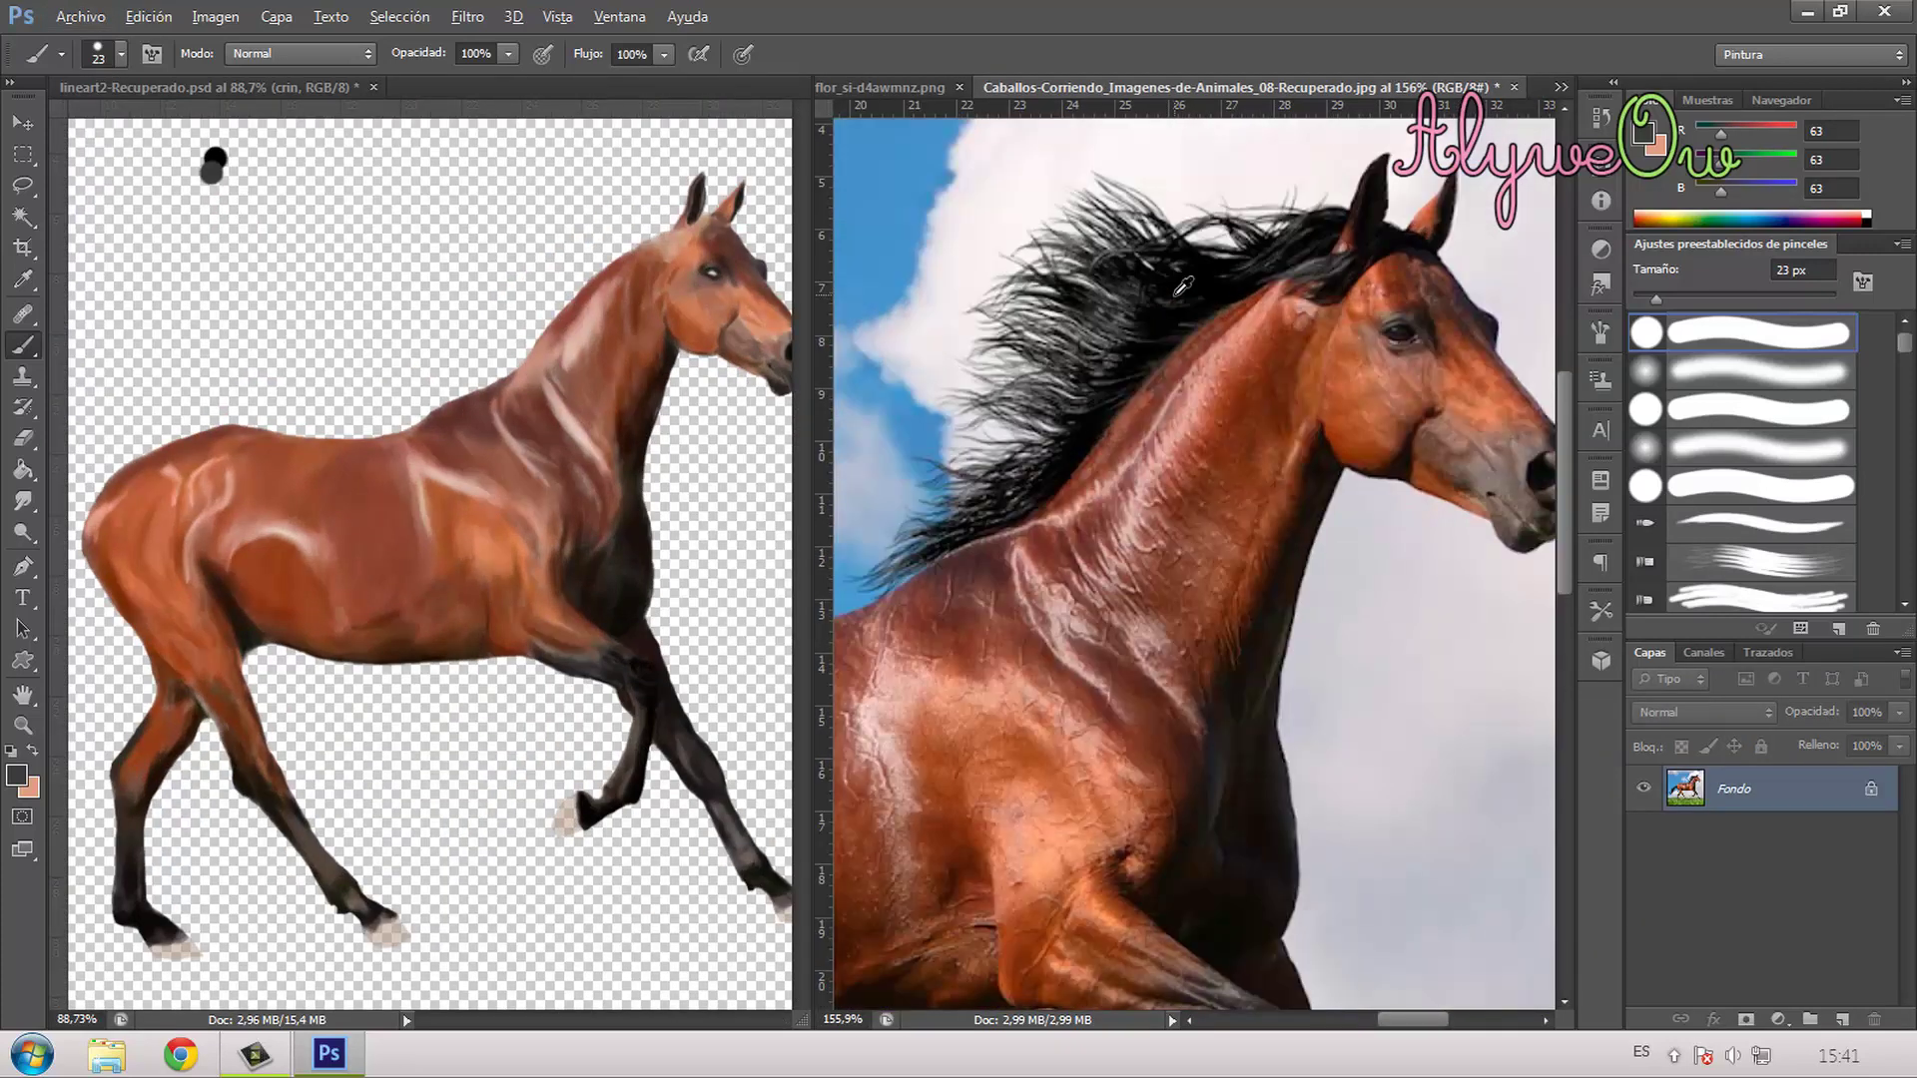
key("alt")
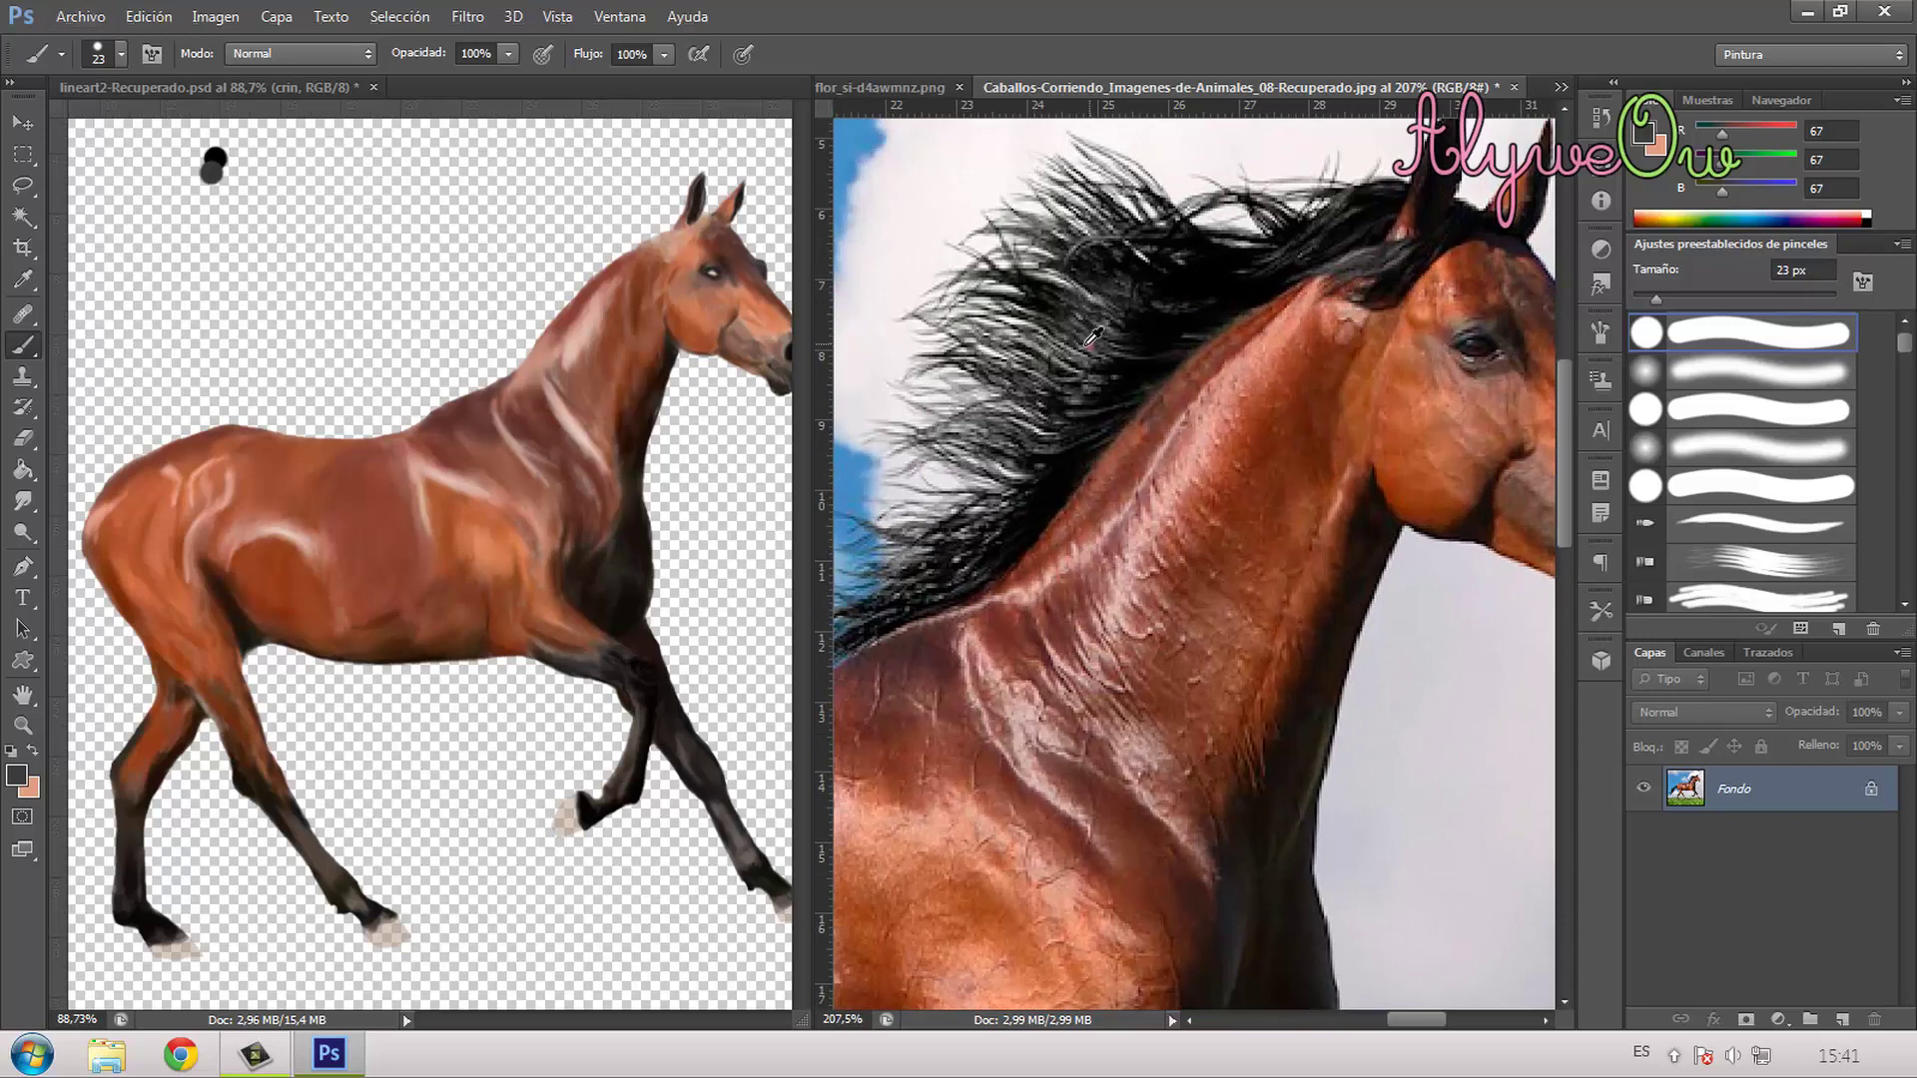
left_click(1089, 345, "alt")
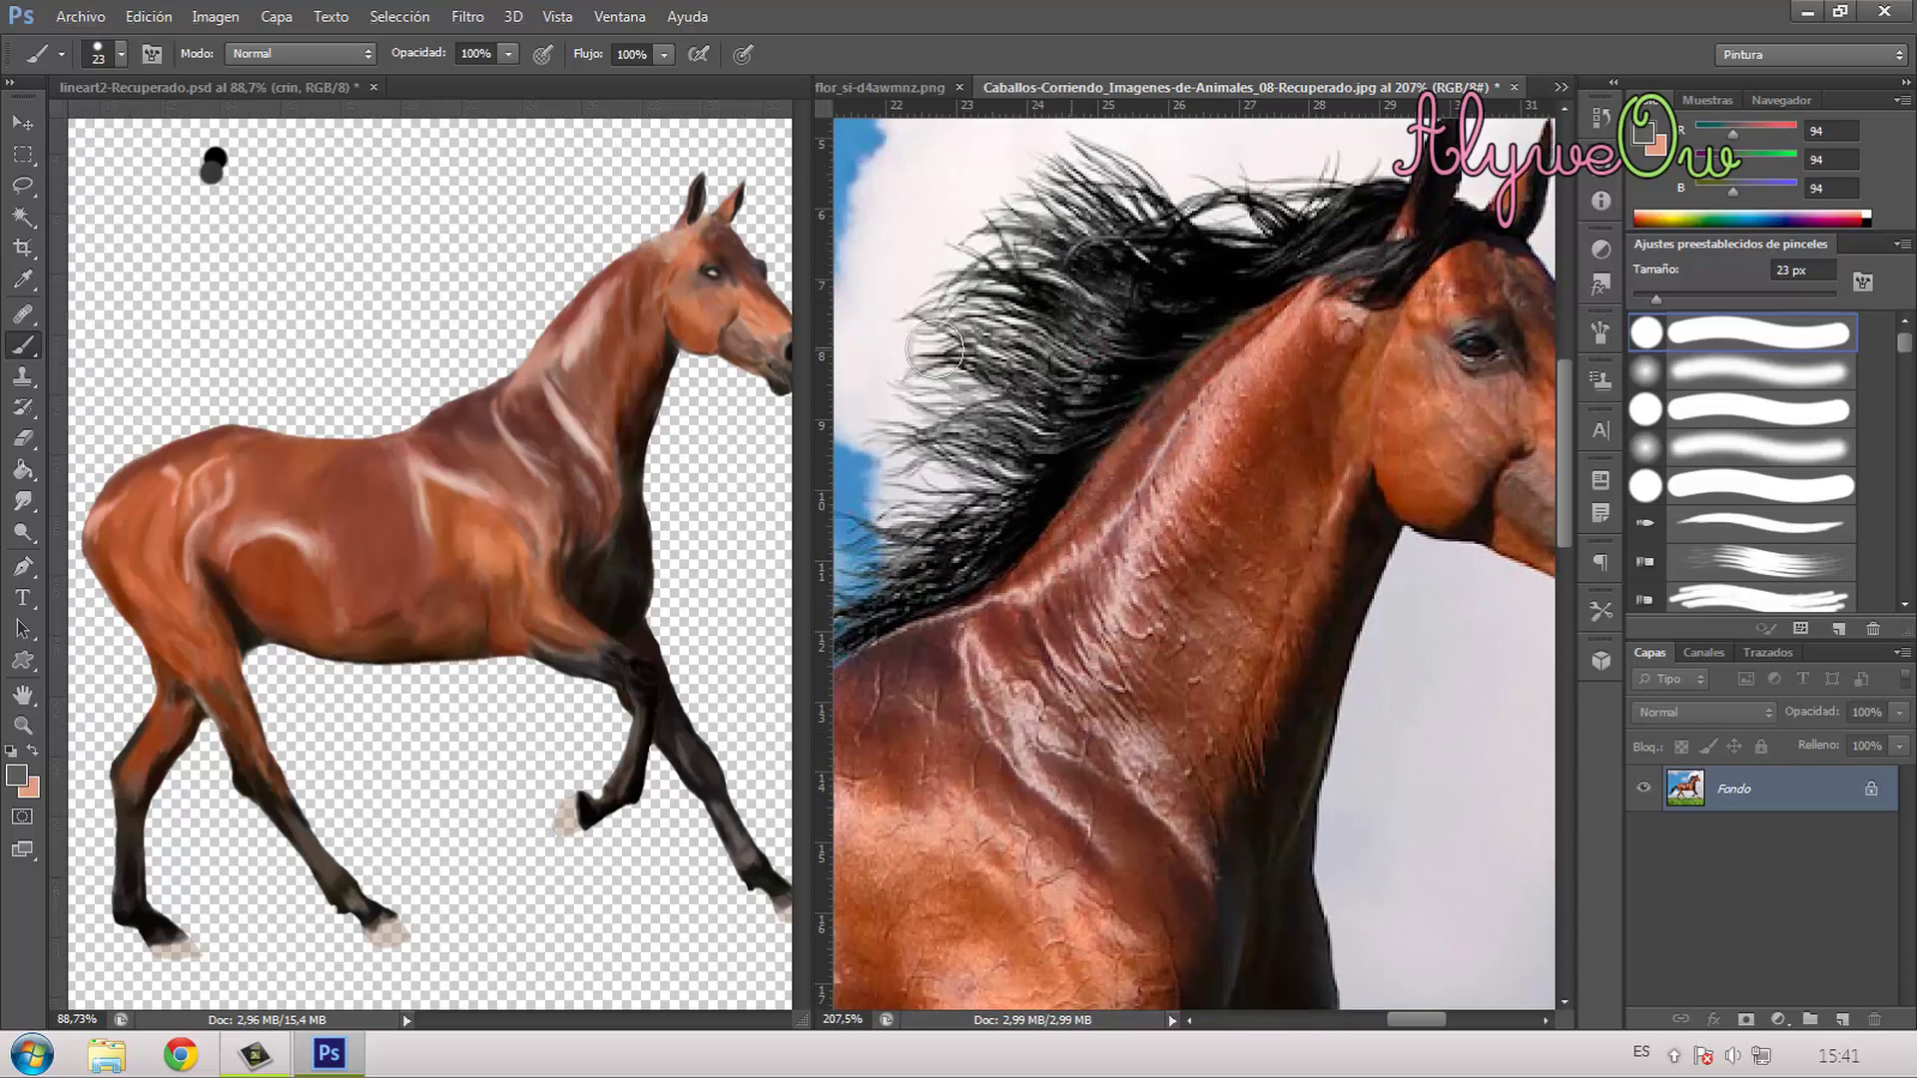
left_click(203, 183)
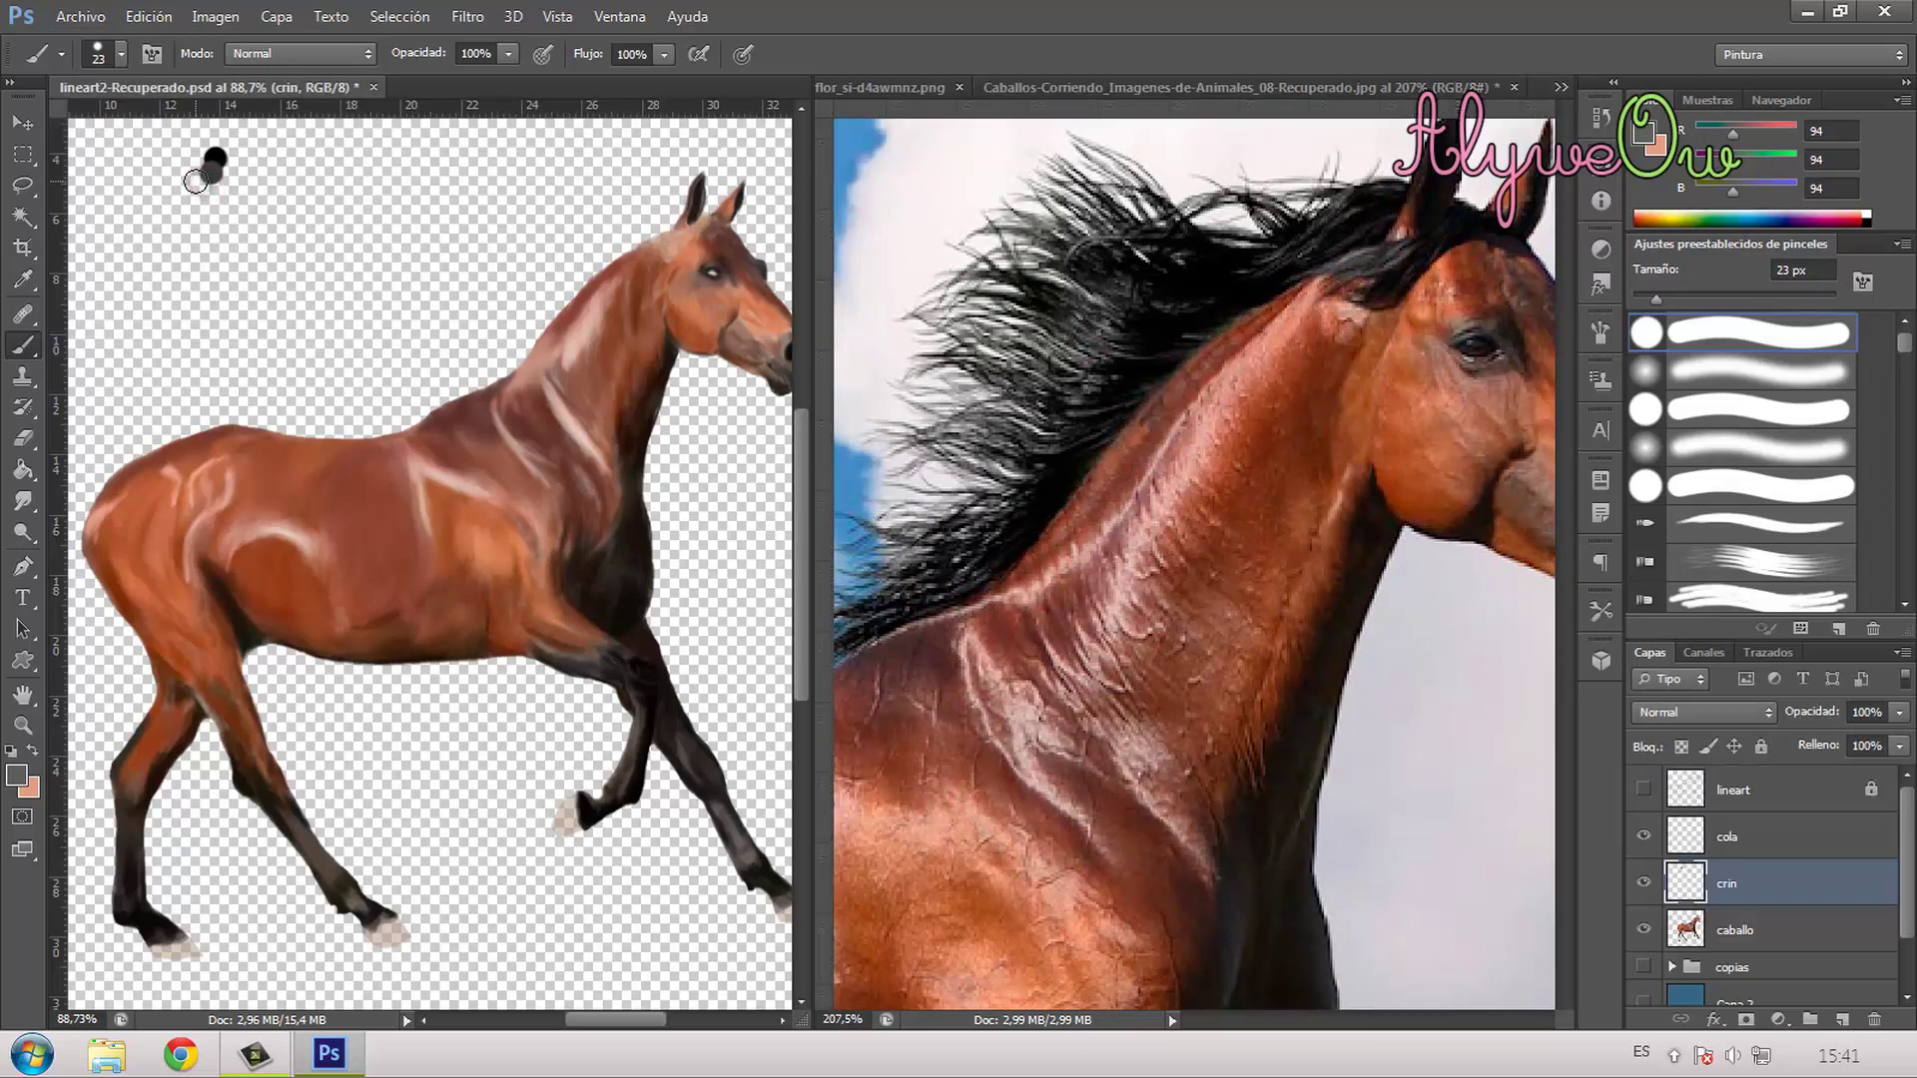
left_click(196, 181)
left_click(1199, 196, "alt")
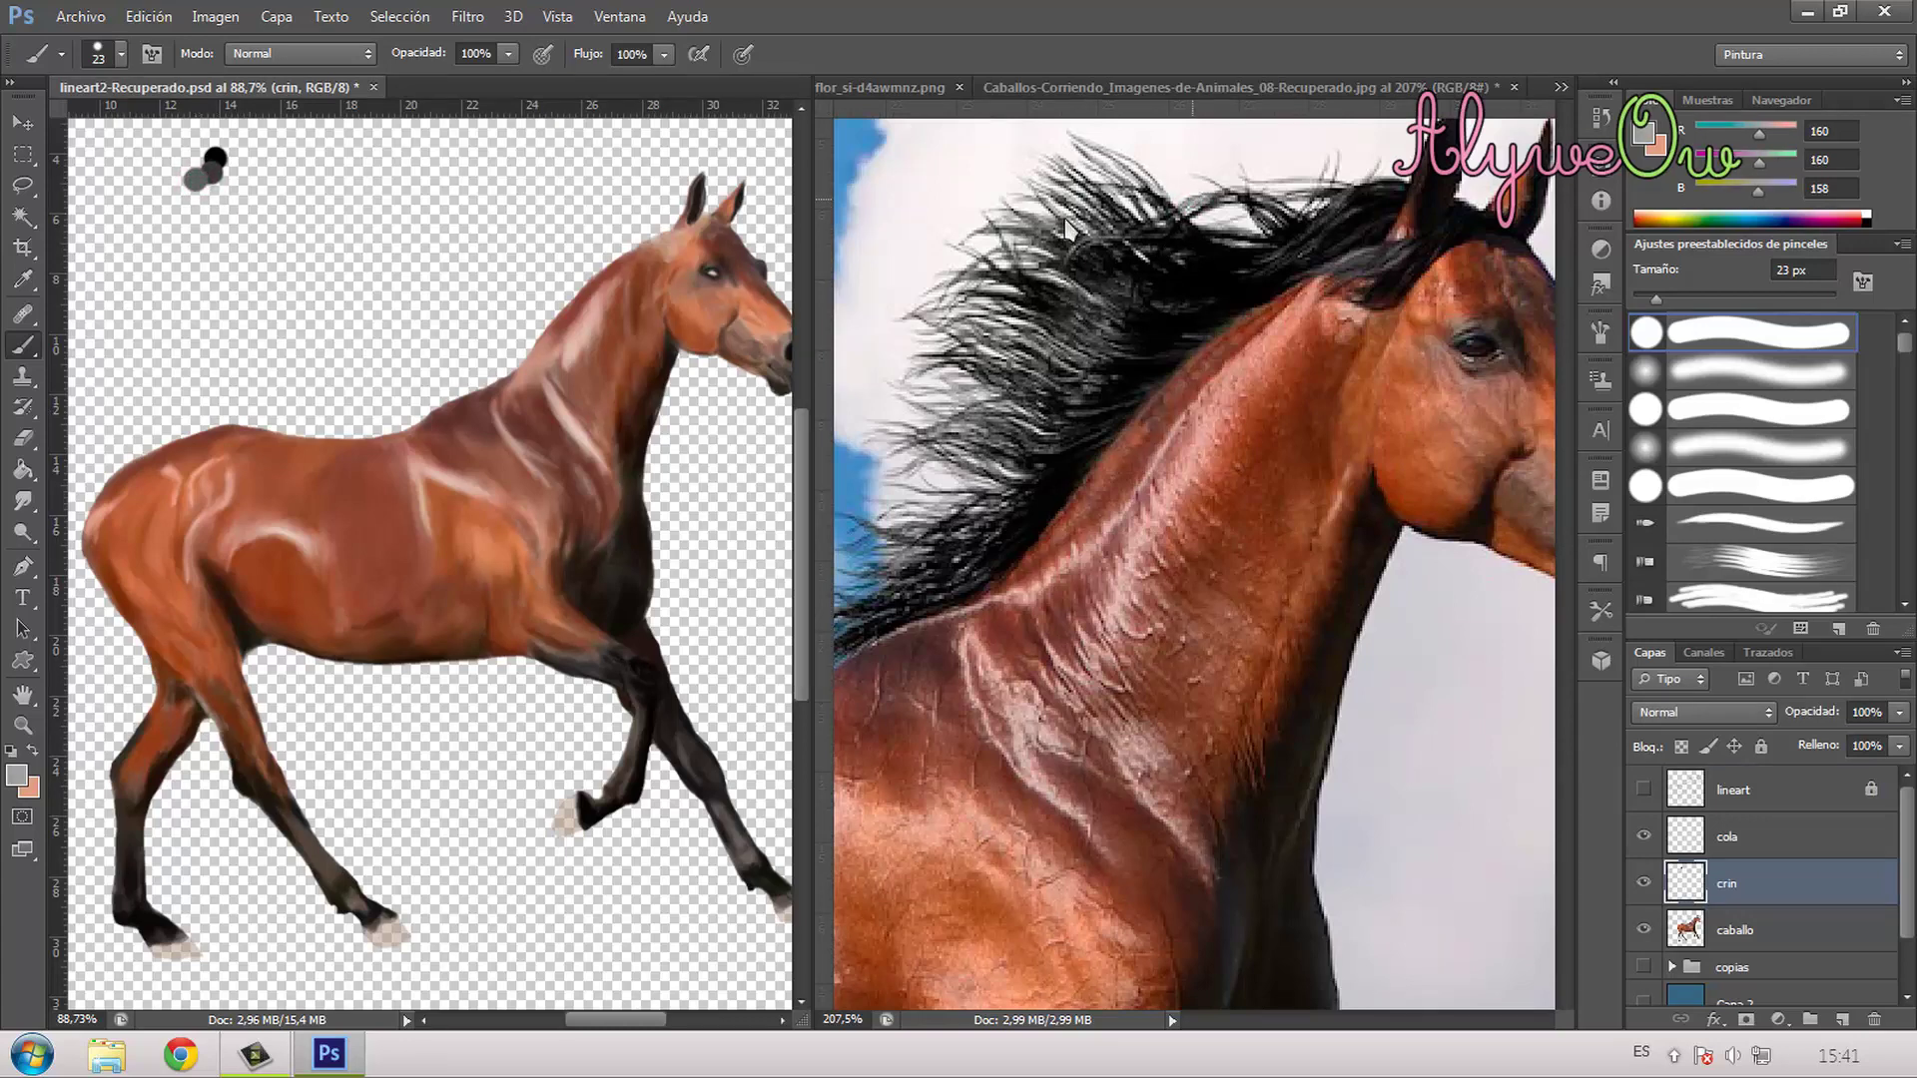
left_click(180, 177)
Step: Lasso the group of grey mane swatches and separate them from crin onto their own new layer
scroll(807, 330, "up", 1)
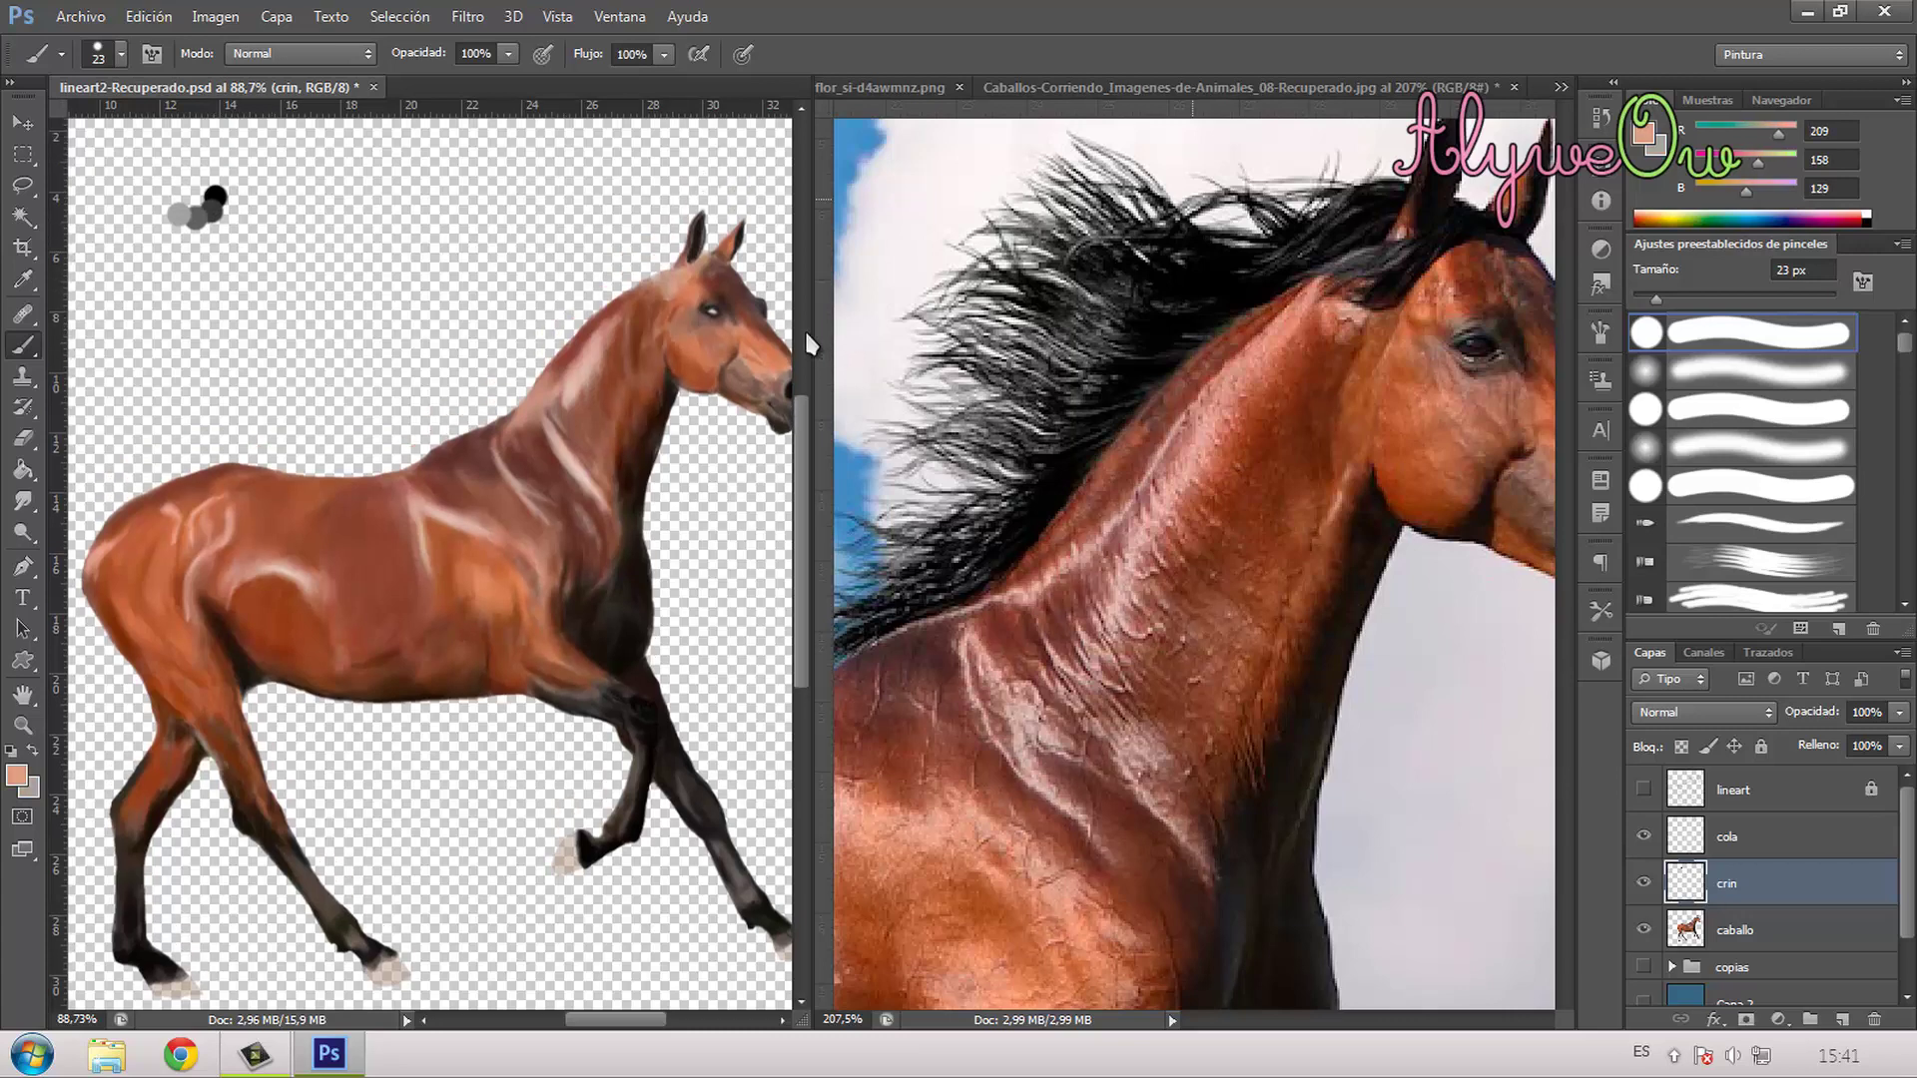
scroll(805, 331, "up", 1)
scroll(768, 429, "up", 3)
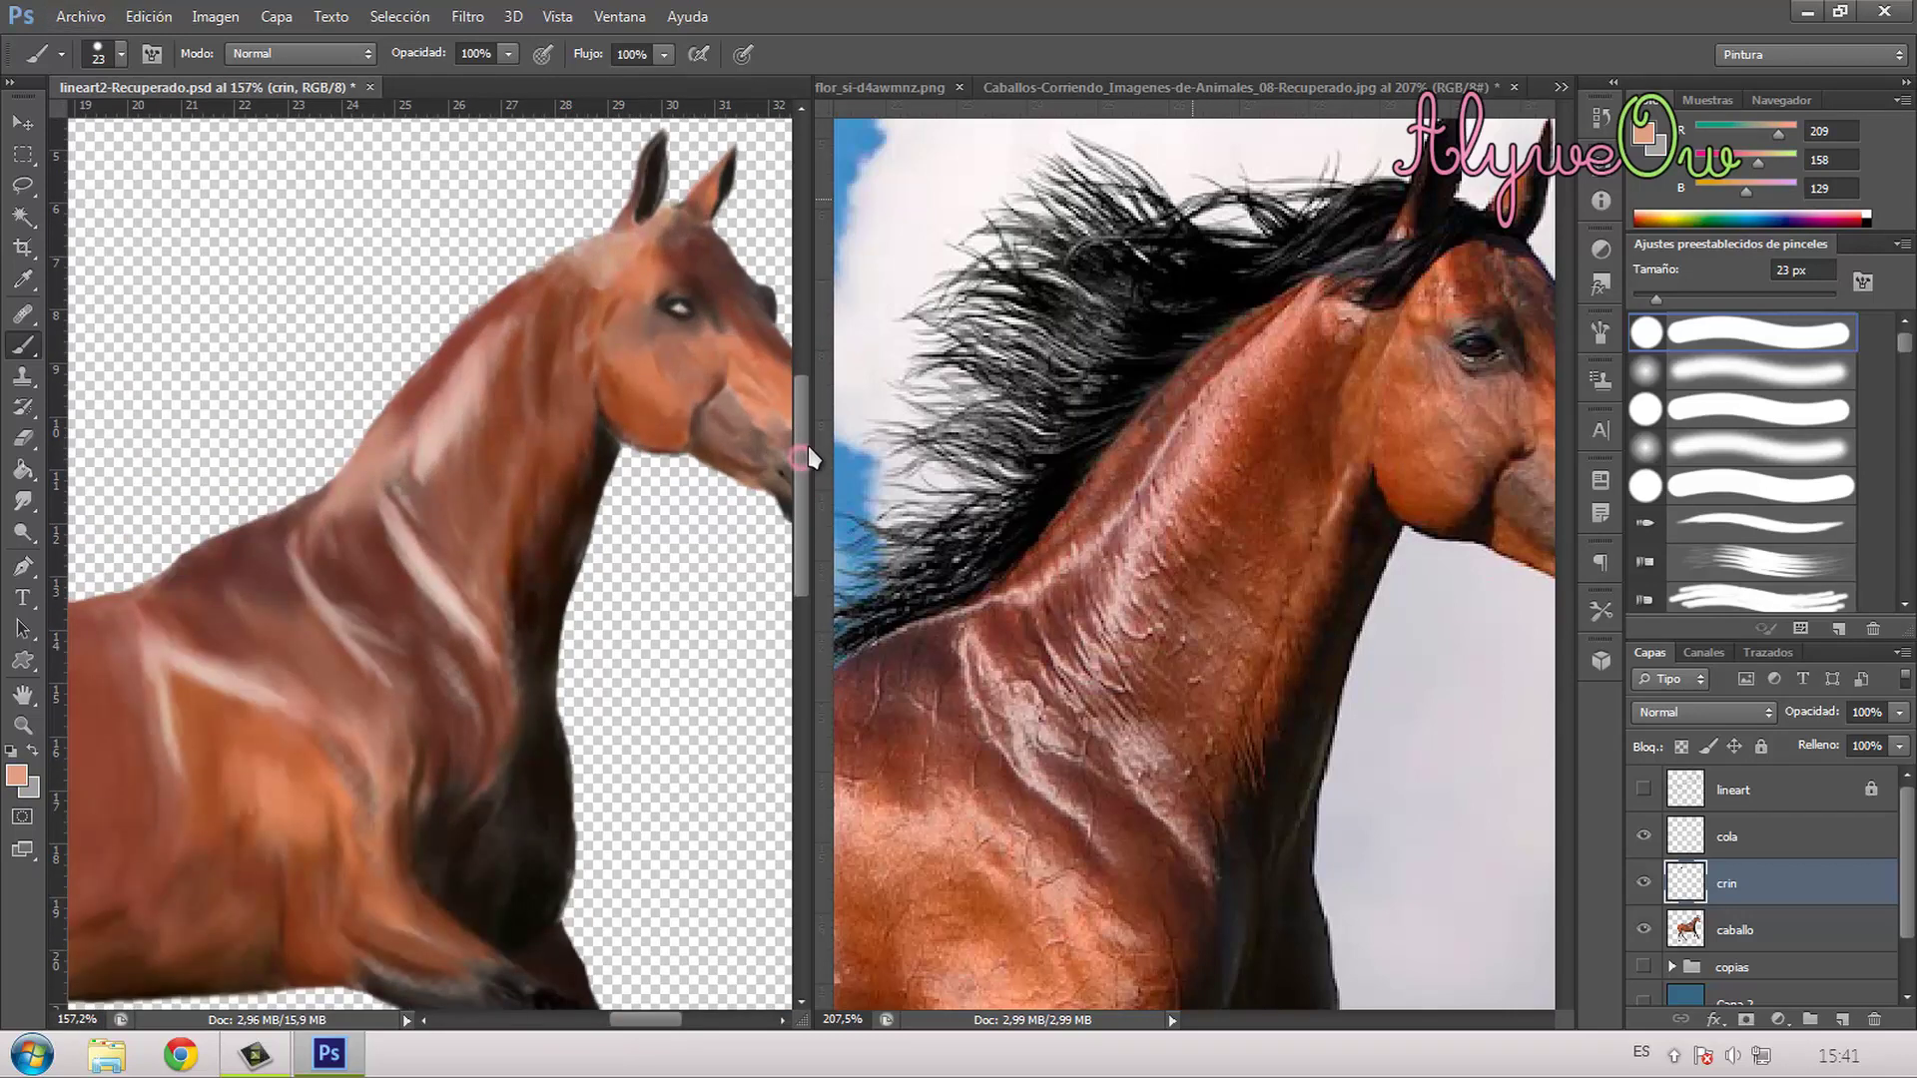
scroll(814, 438, "up", 2)
scroll(809, 437, "down", 1)
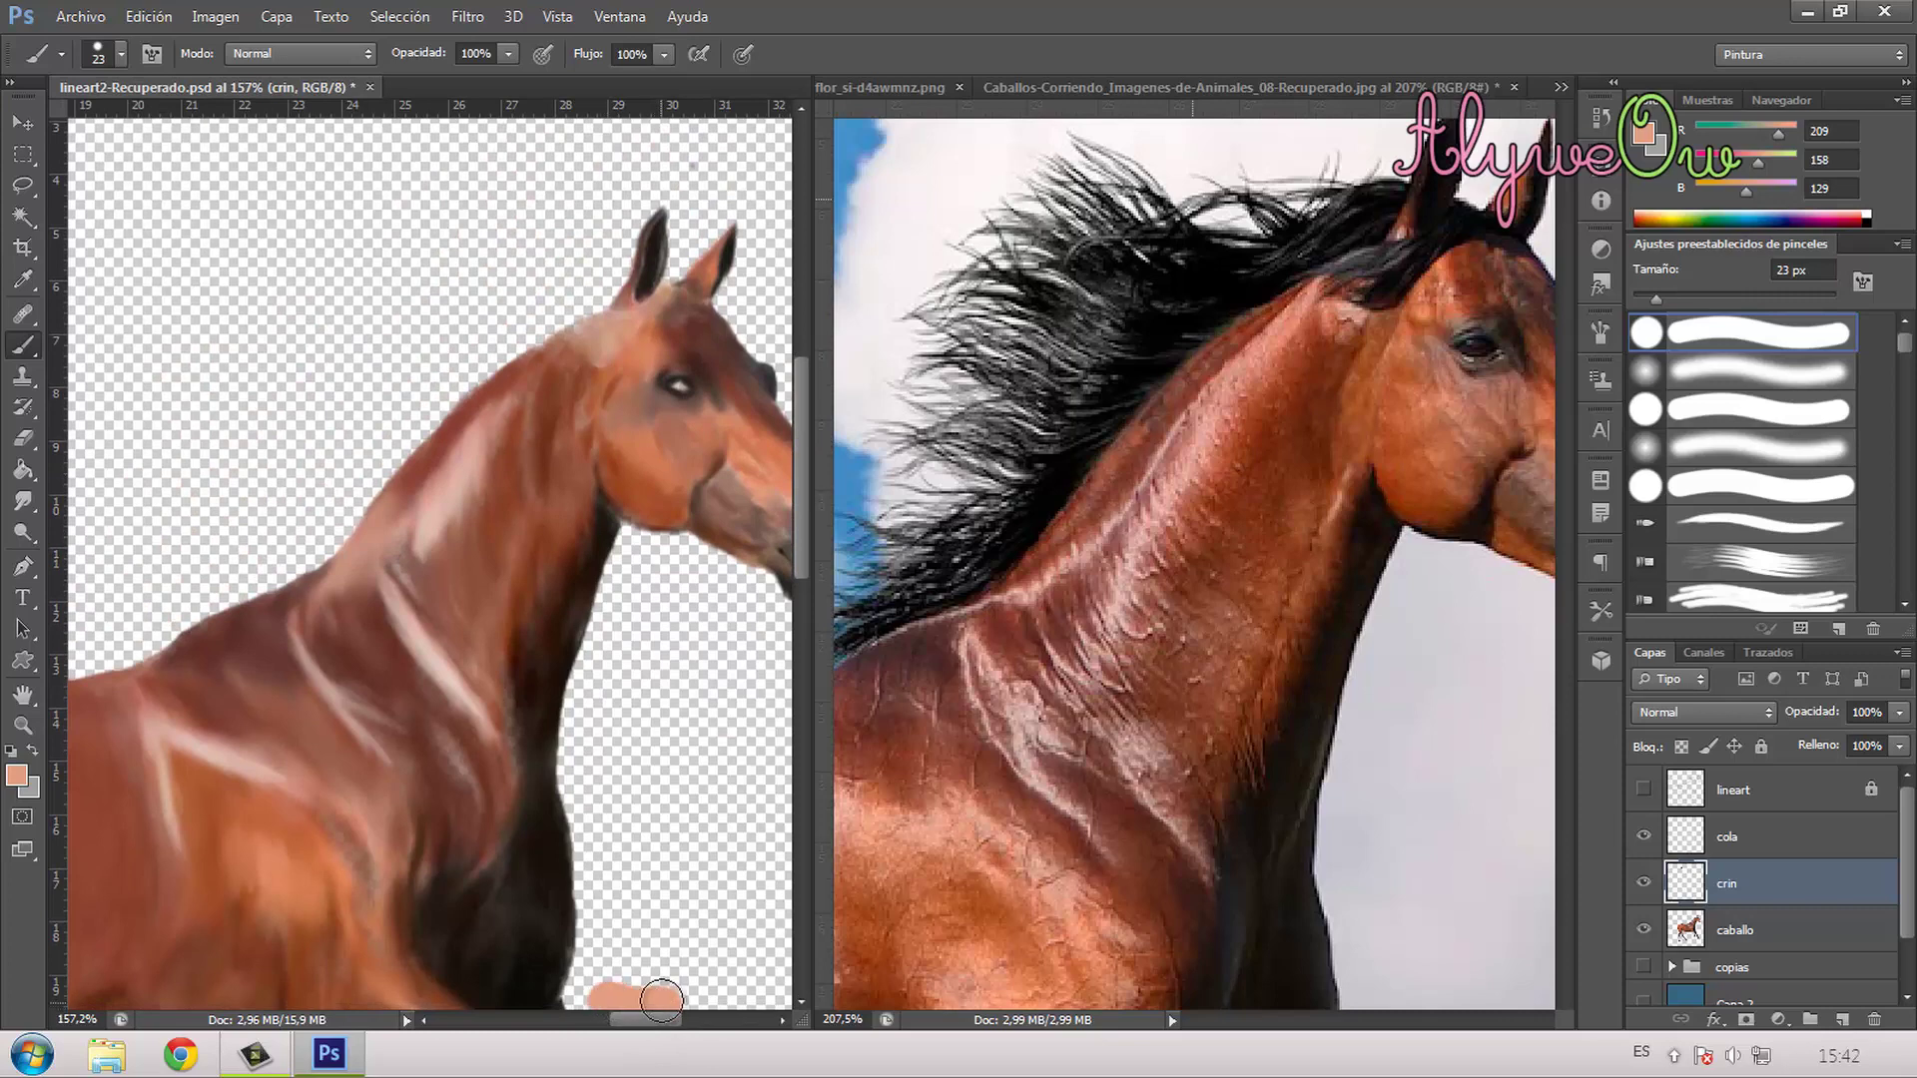
left_click_drag(604, 1019, 592, 1018)
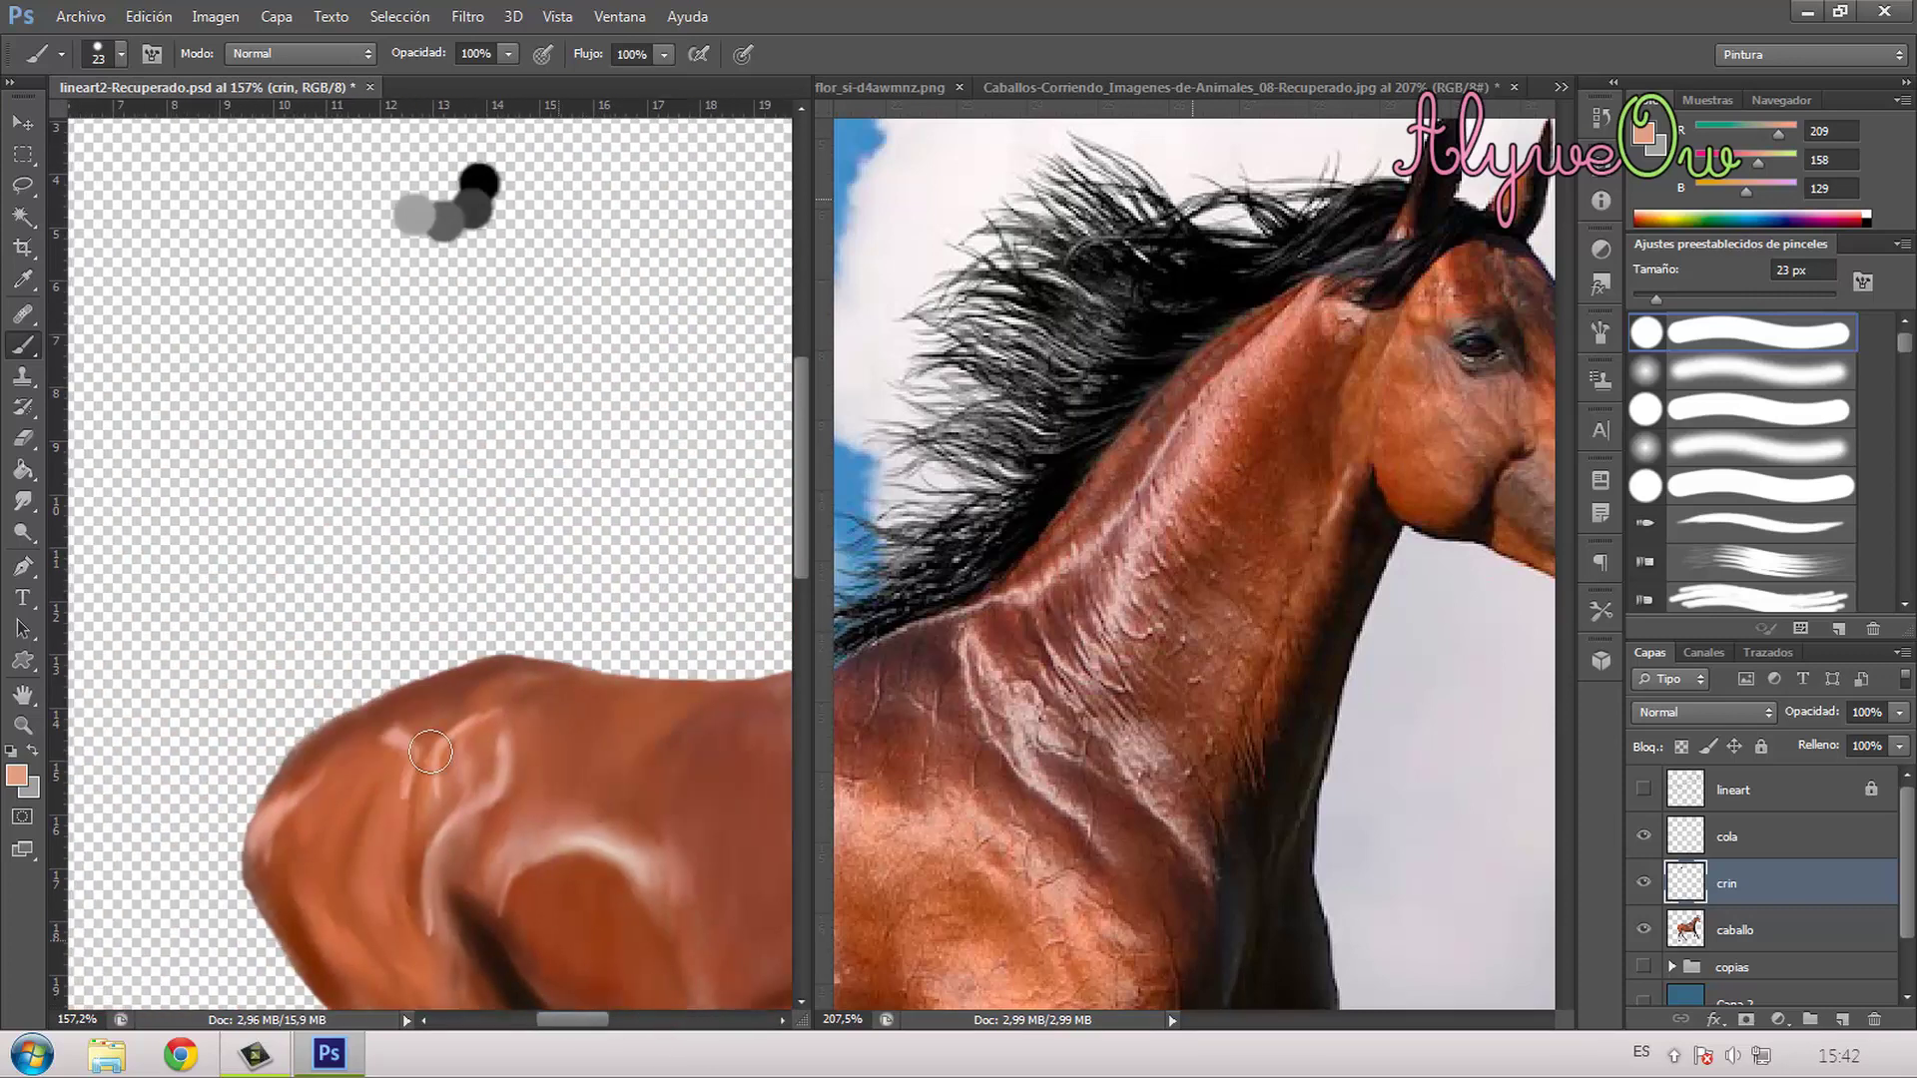
left_click(23, 185)
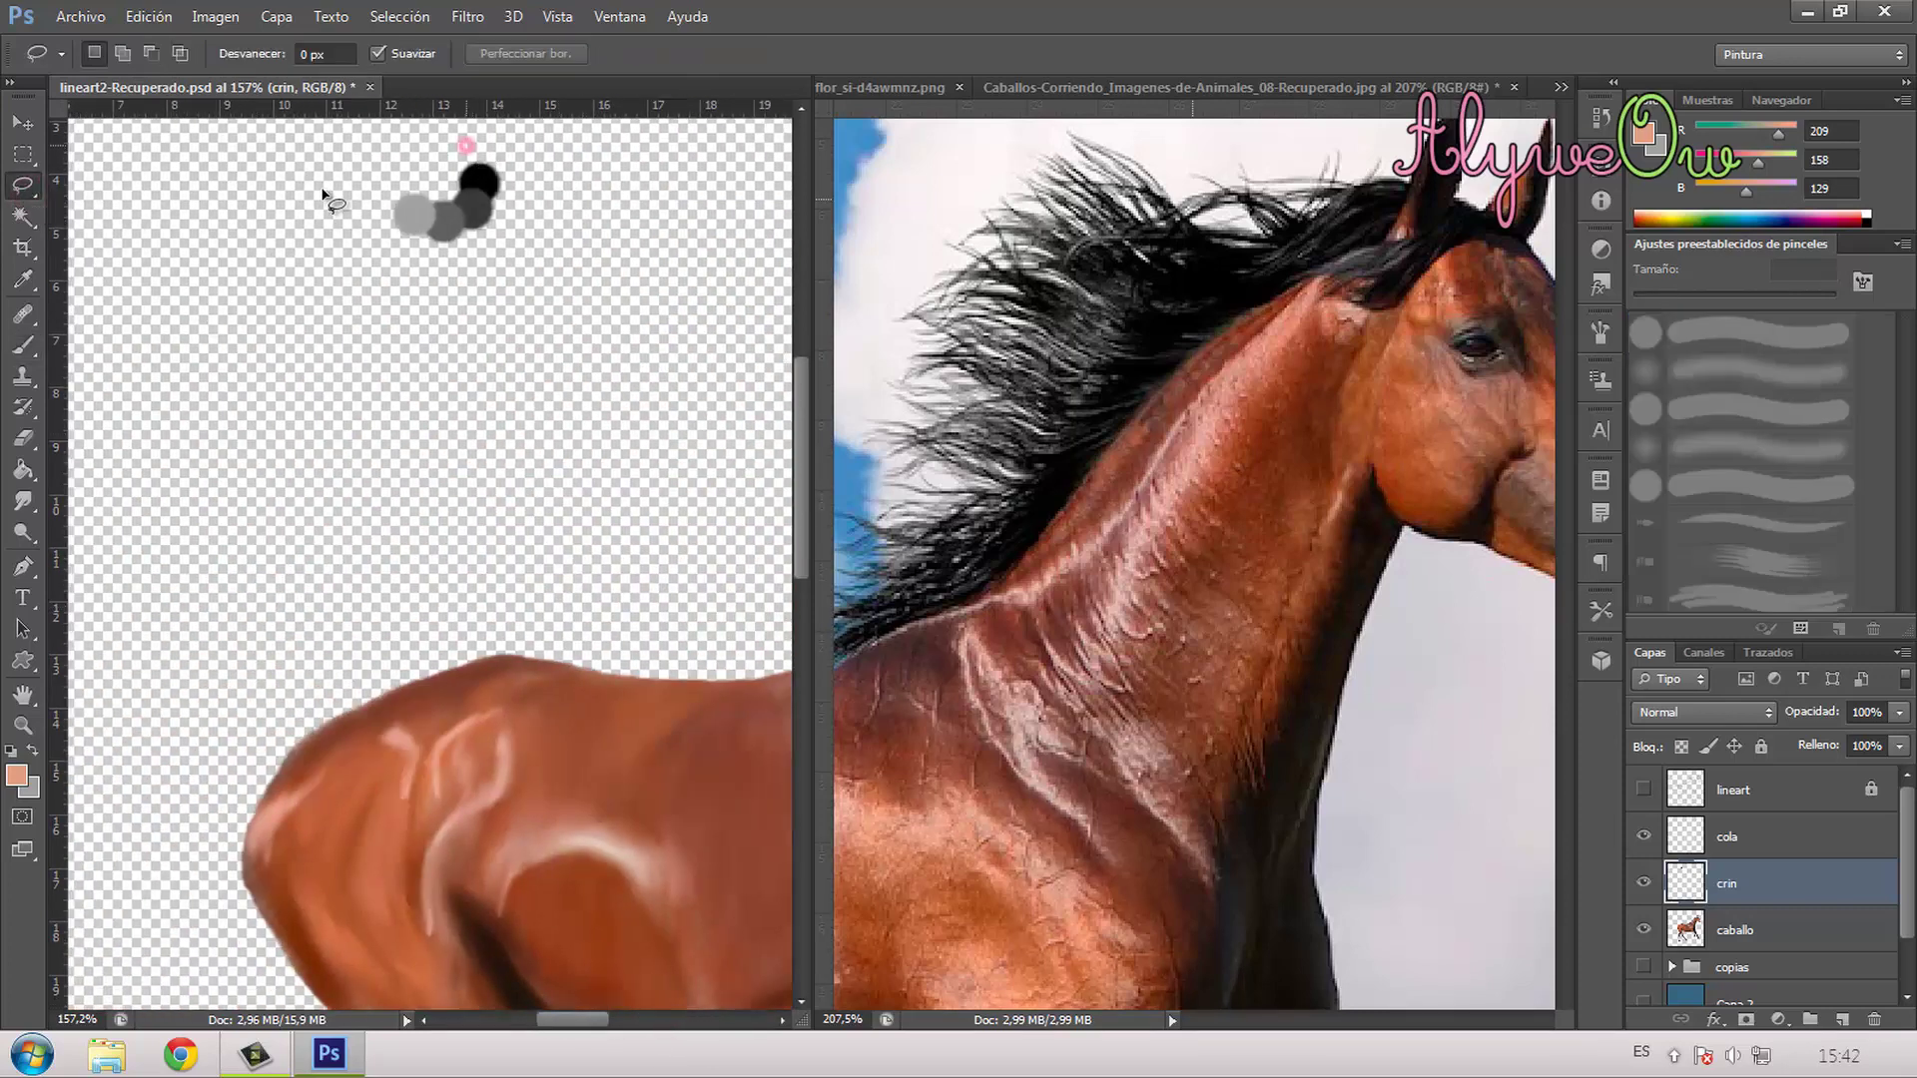
mouse_move(325, 193)
left_mouse_down()
mouse_move(424, 321)
mouse_move(579, 212)
mouse_move(514, 155)
mouse_move(419, 140)
left_mouse_up()
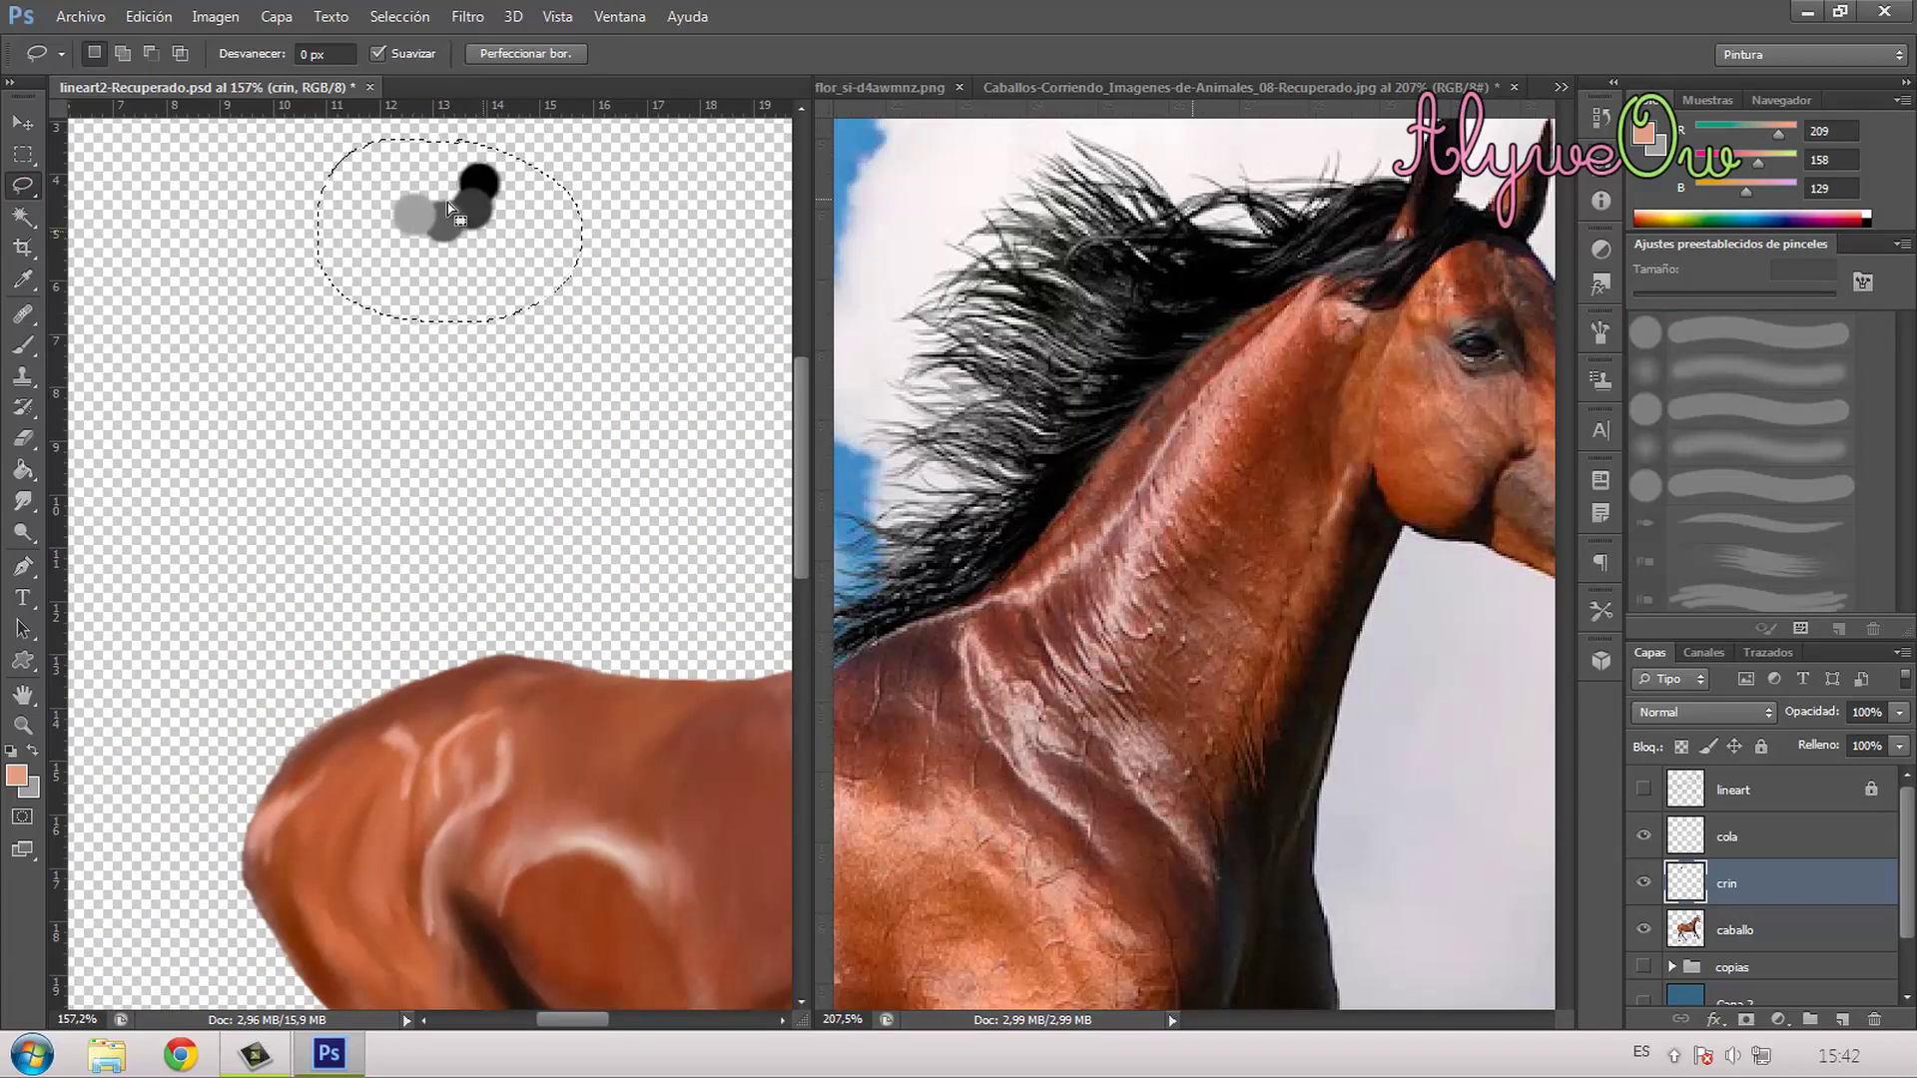
key("ctrl+j")
Step: Move the swatch layer's grey dabs horizontally toward the horse's neck, into the empty area above the withers
left_click(23, 122)
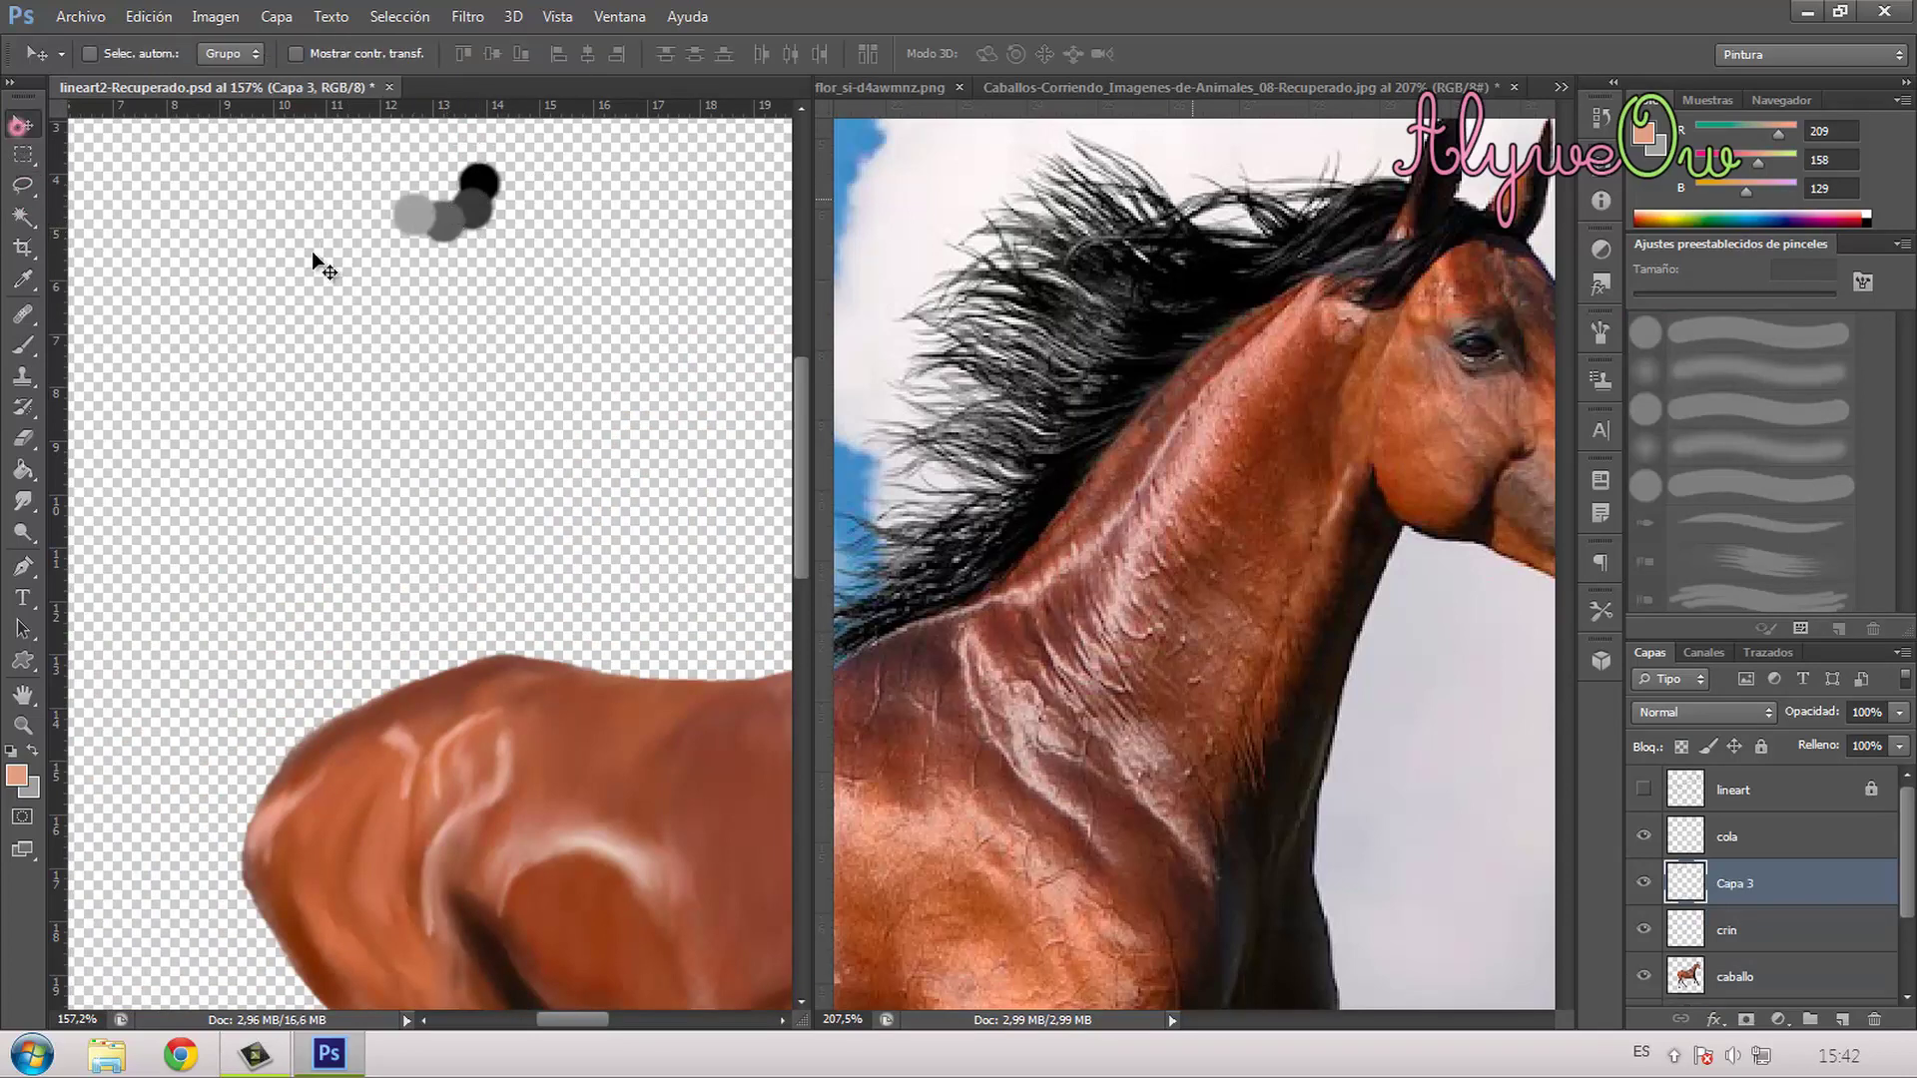
left_click_drag(601, 1020, 669, 1020)
scroll(607, 898, "down", 2)
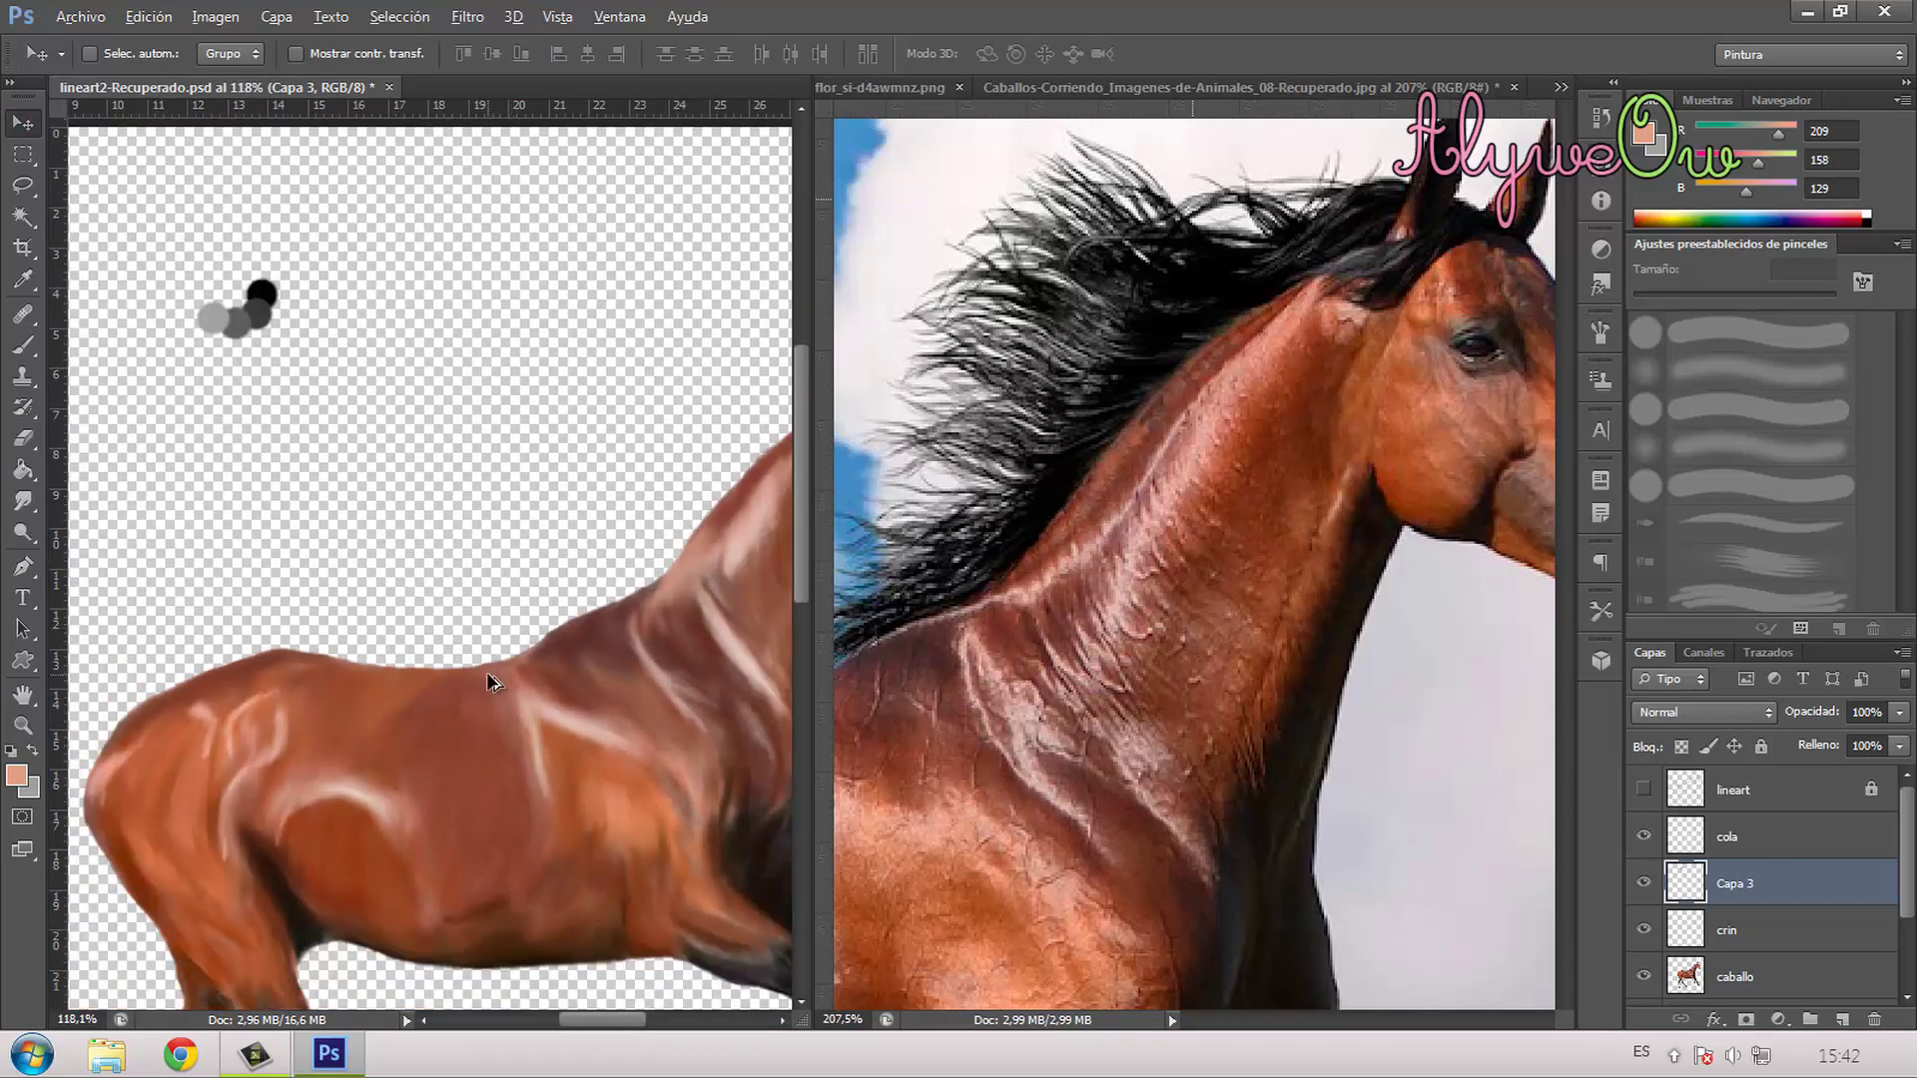
scroll(492, 676, "down", 1)
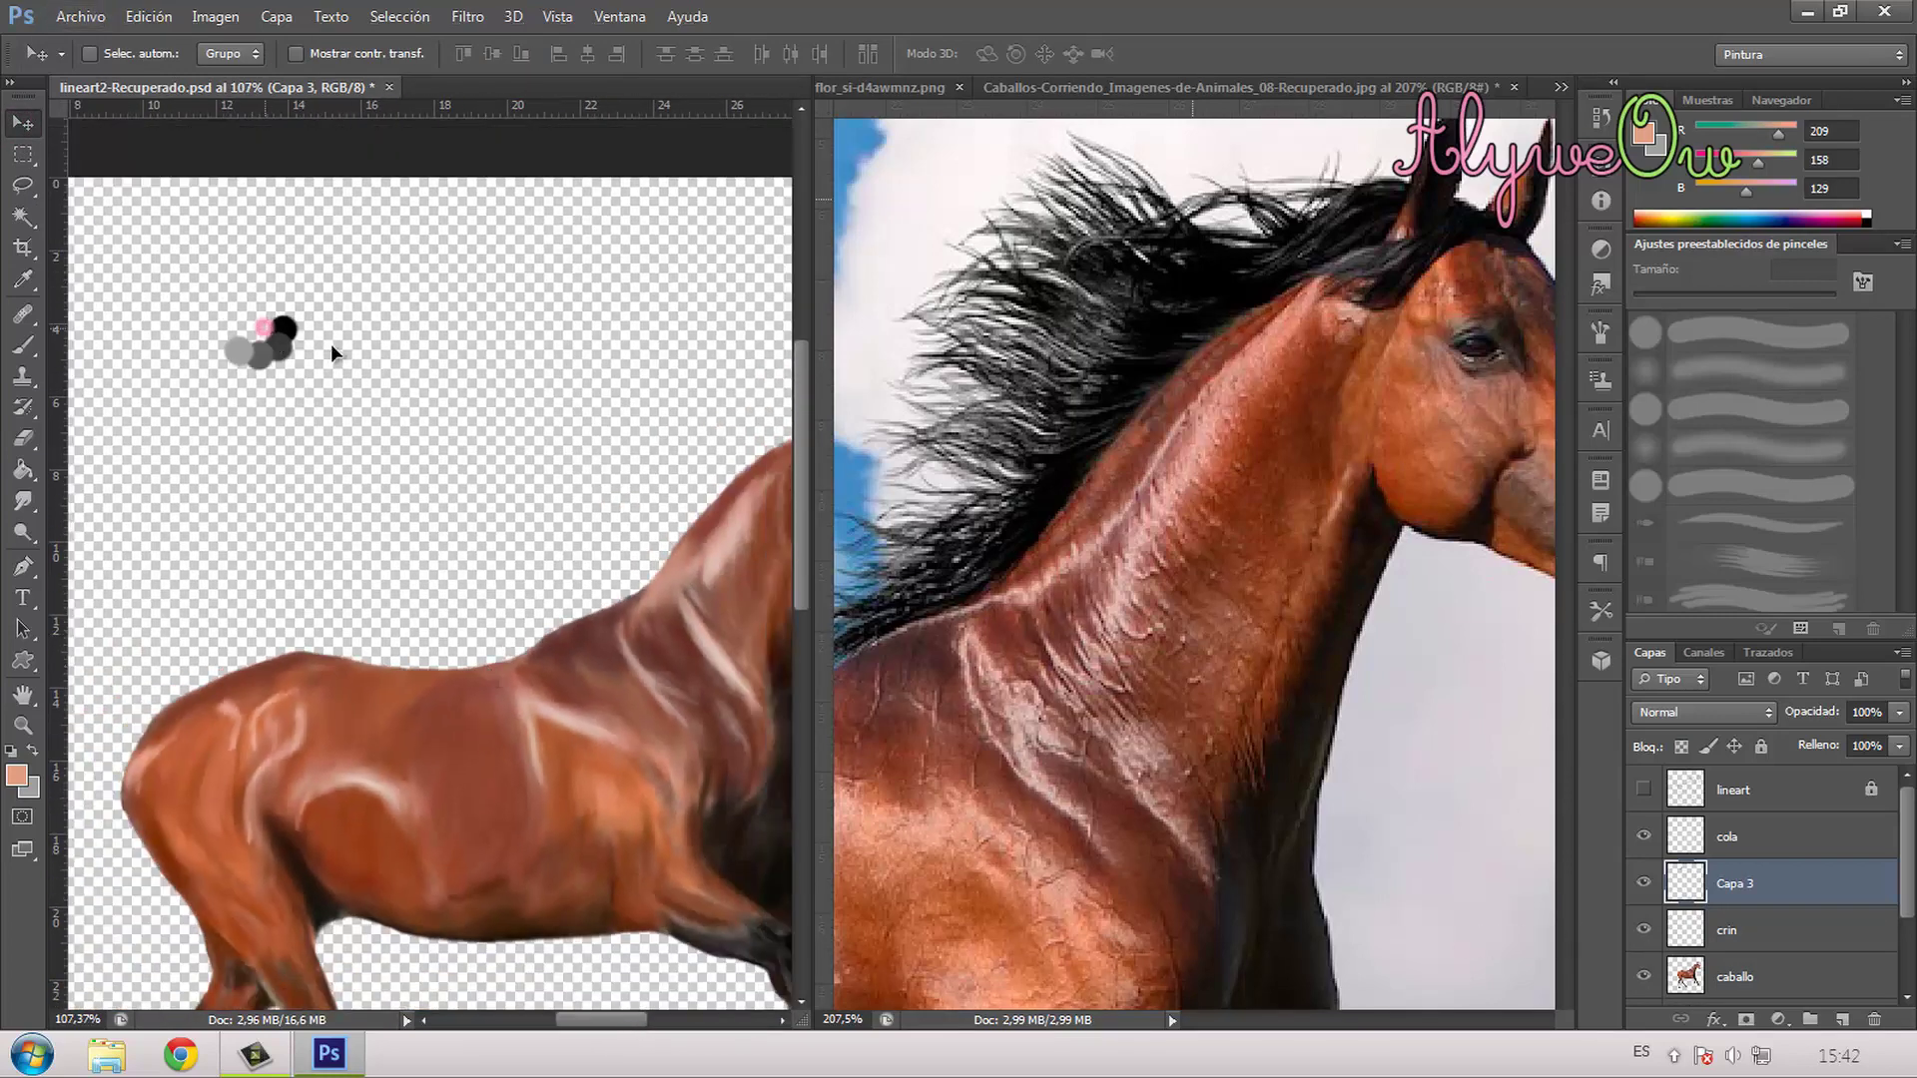
left_click_drag(332, 344, 760, 349)
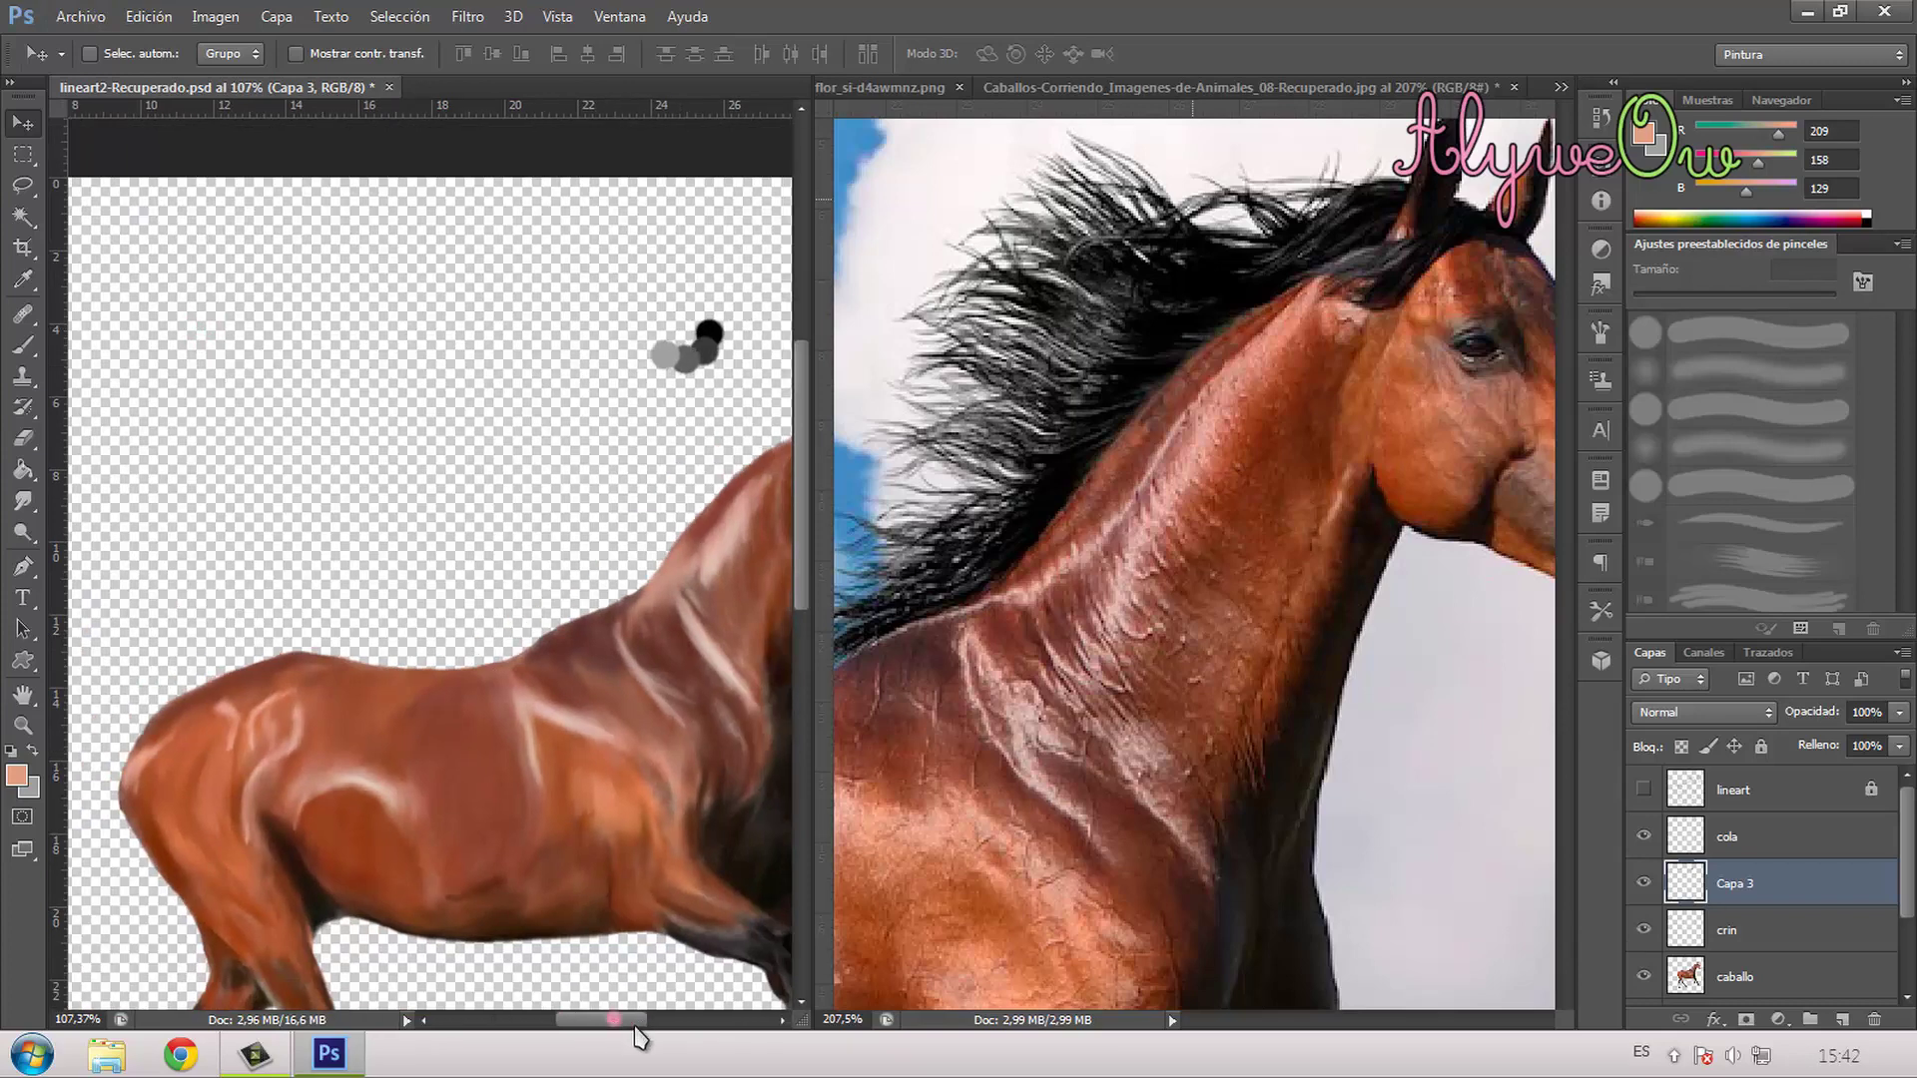
Step: Move the grey swatches across to the empty area in front of the horse's ears
left_click_drag(637, 1016, 683, 1016)
mouse_move(345, 353)
left_mouse_down()
mouse_move(585, 494)
mouse_move(834, 490)
mouse_move(851, 465)
left_mouse_up()
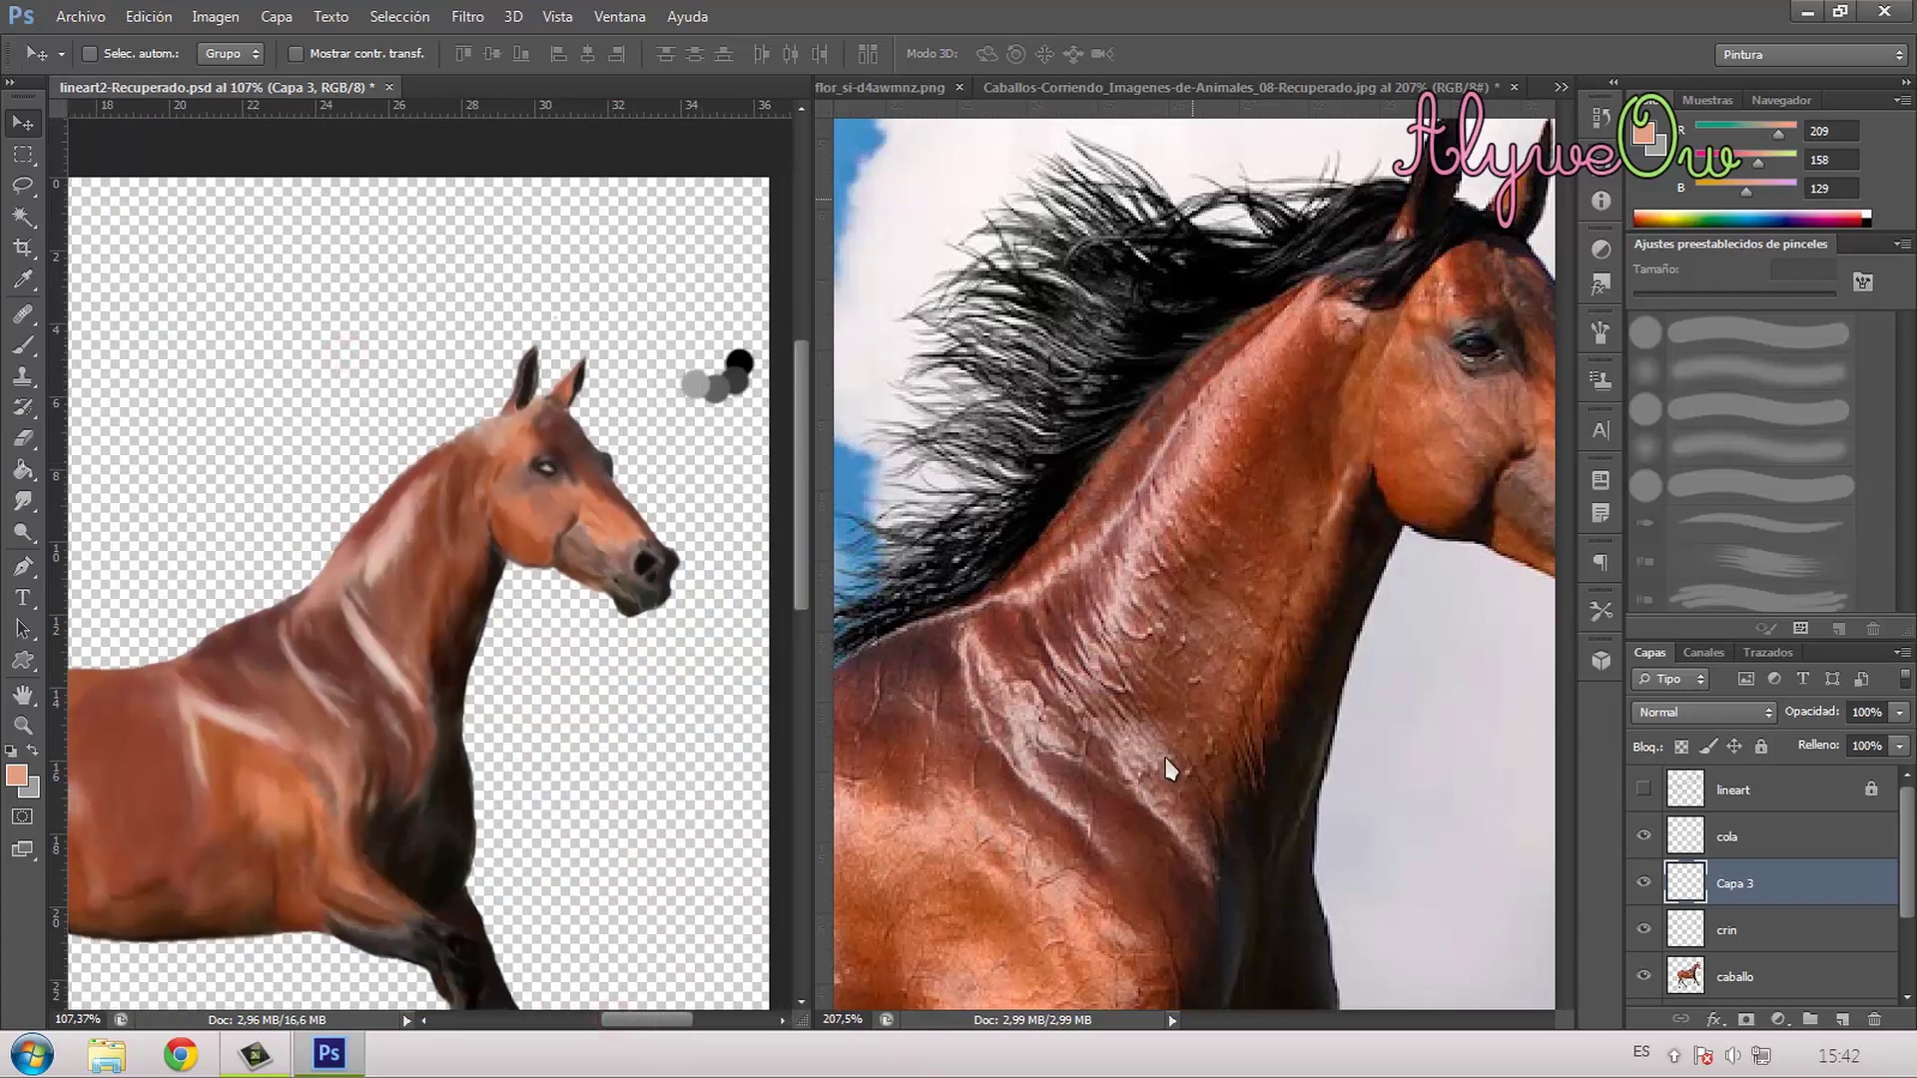
Step: Show the blue Capa 2 layer as the background behind the horse, keeping the white fondo layer hidden
left_click_drag(1908, 889, 1910, 978)
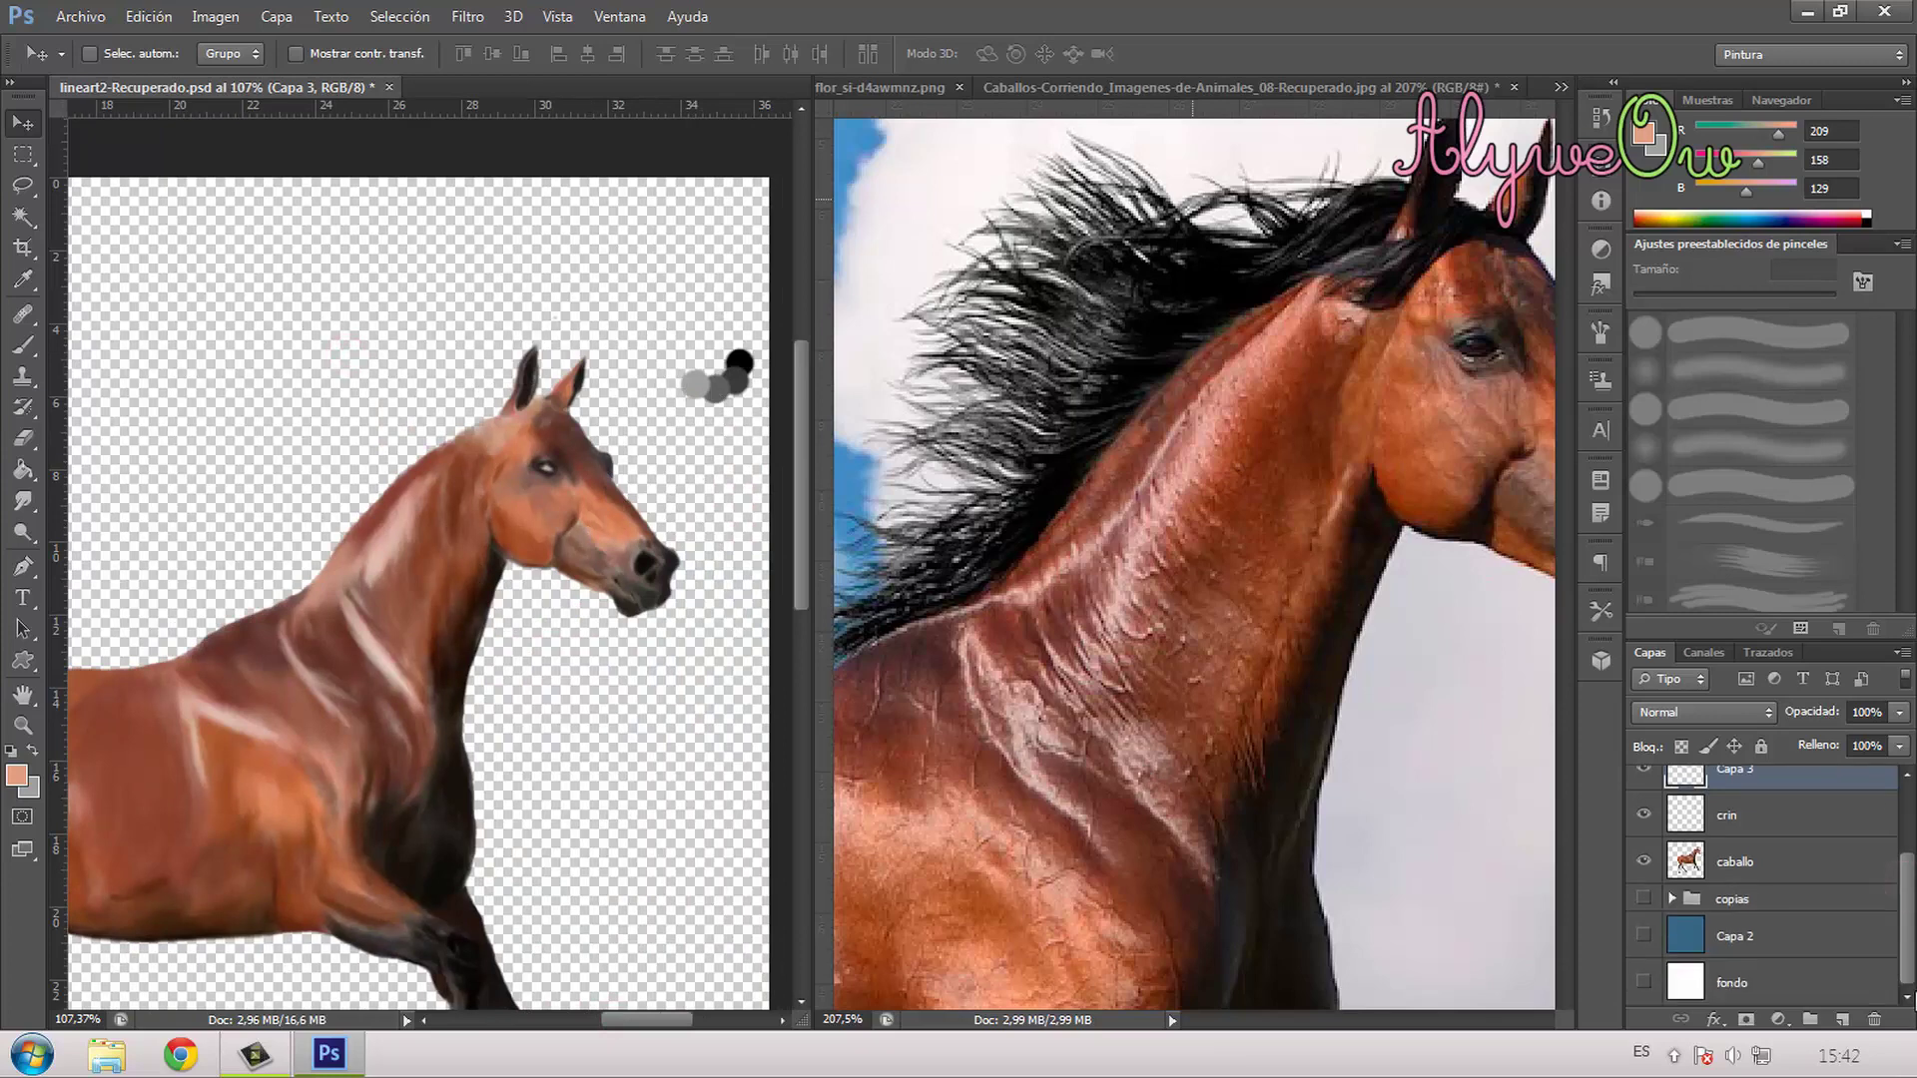
left_click(1643, 982)
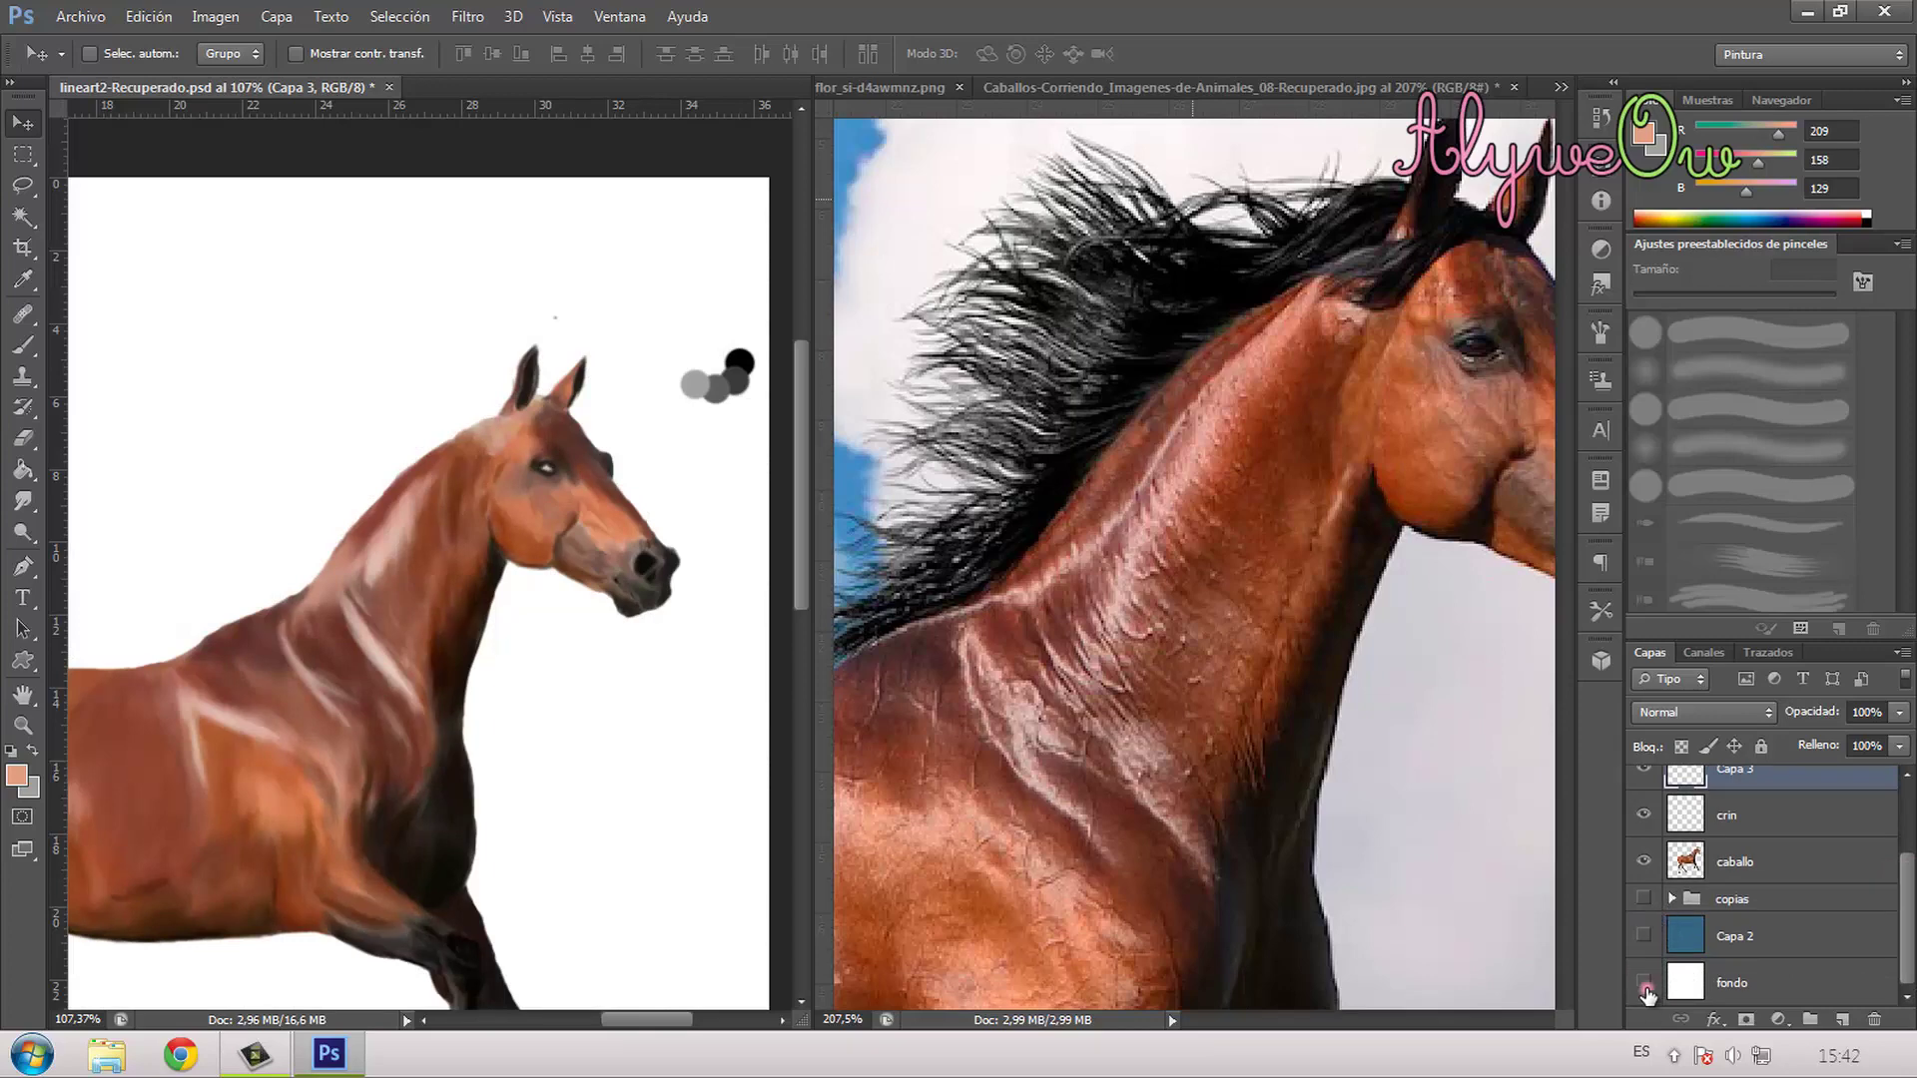
left_click(1644, 983)
left_click(1645, 935)
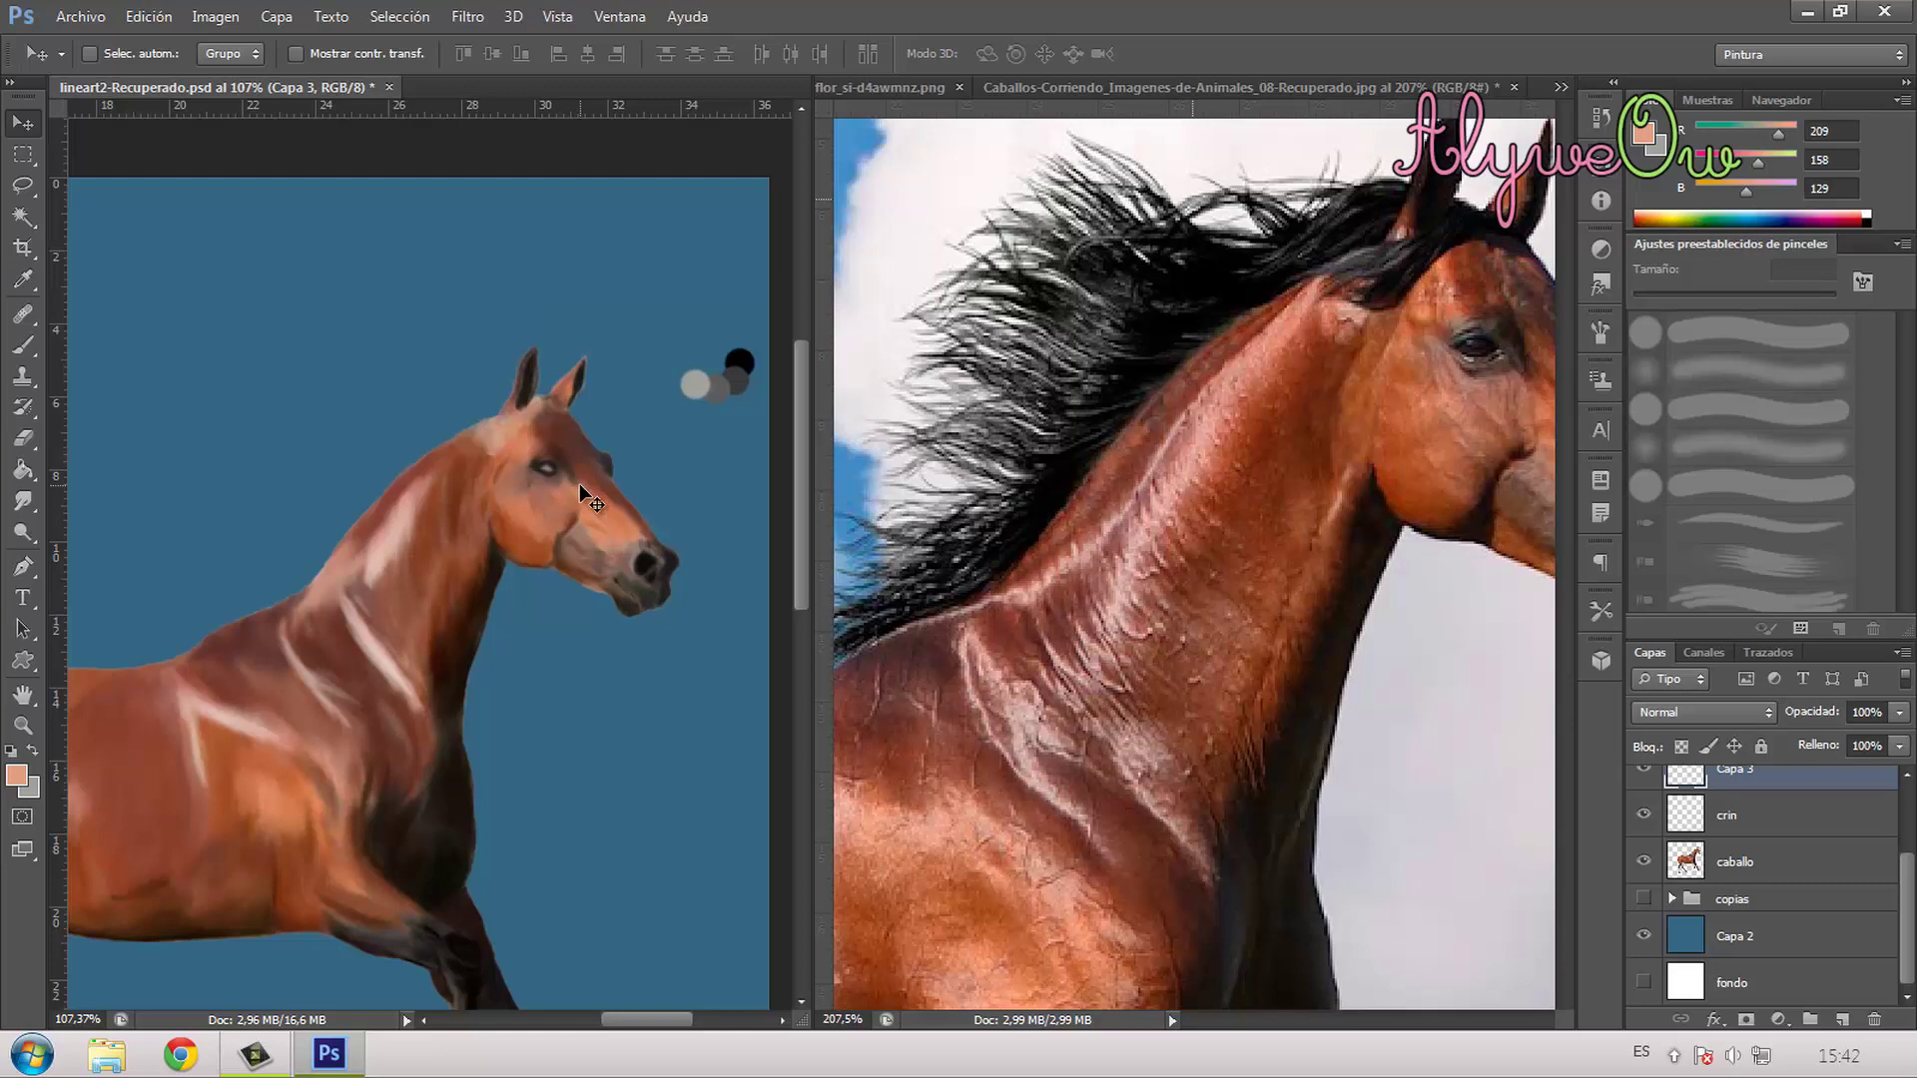
Step: Following the written tutorial's brush setup, enable Shape Dynamics for the Brush tool with size control Transición at 100
left_click(889, 87)
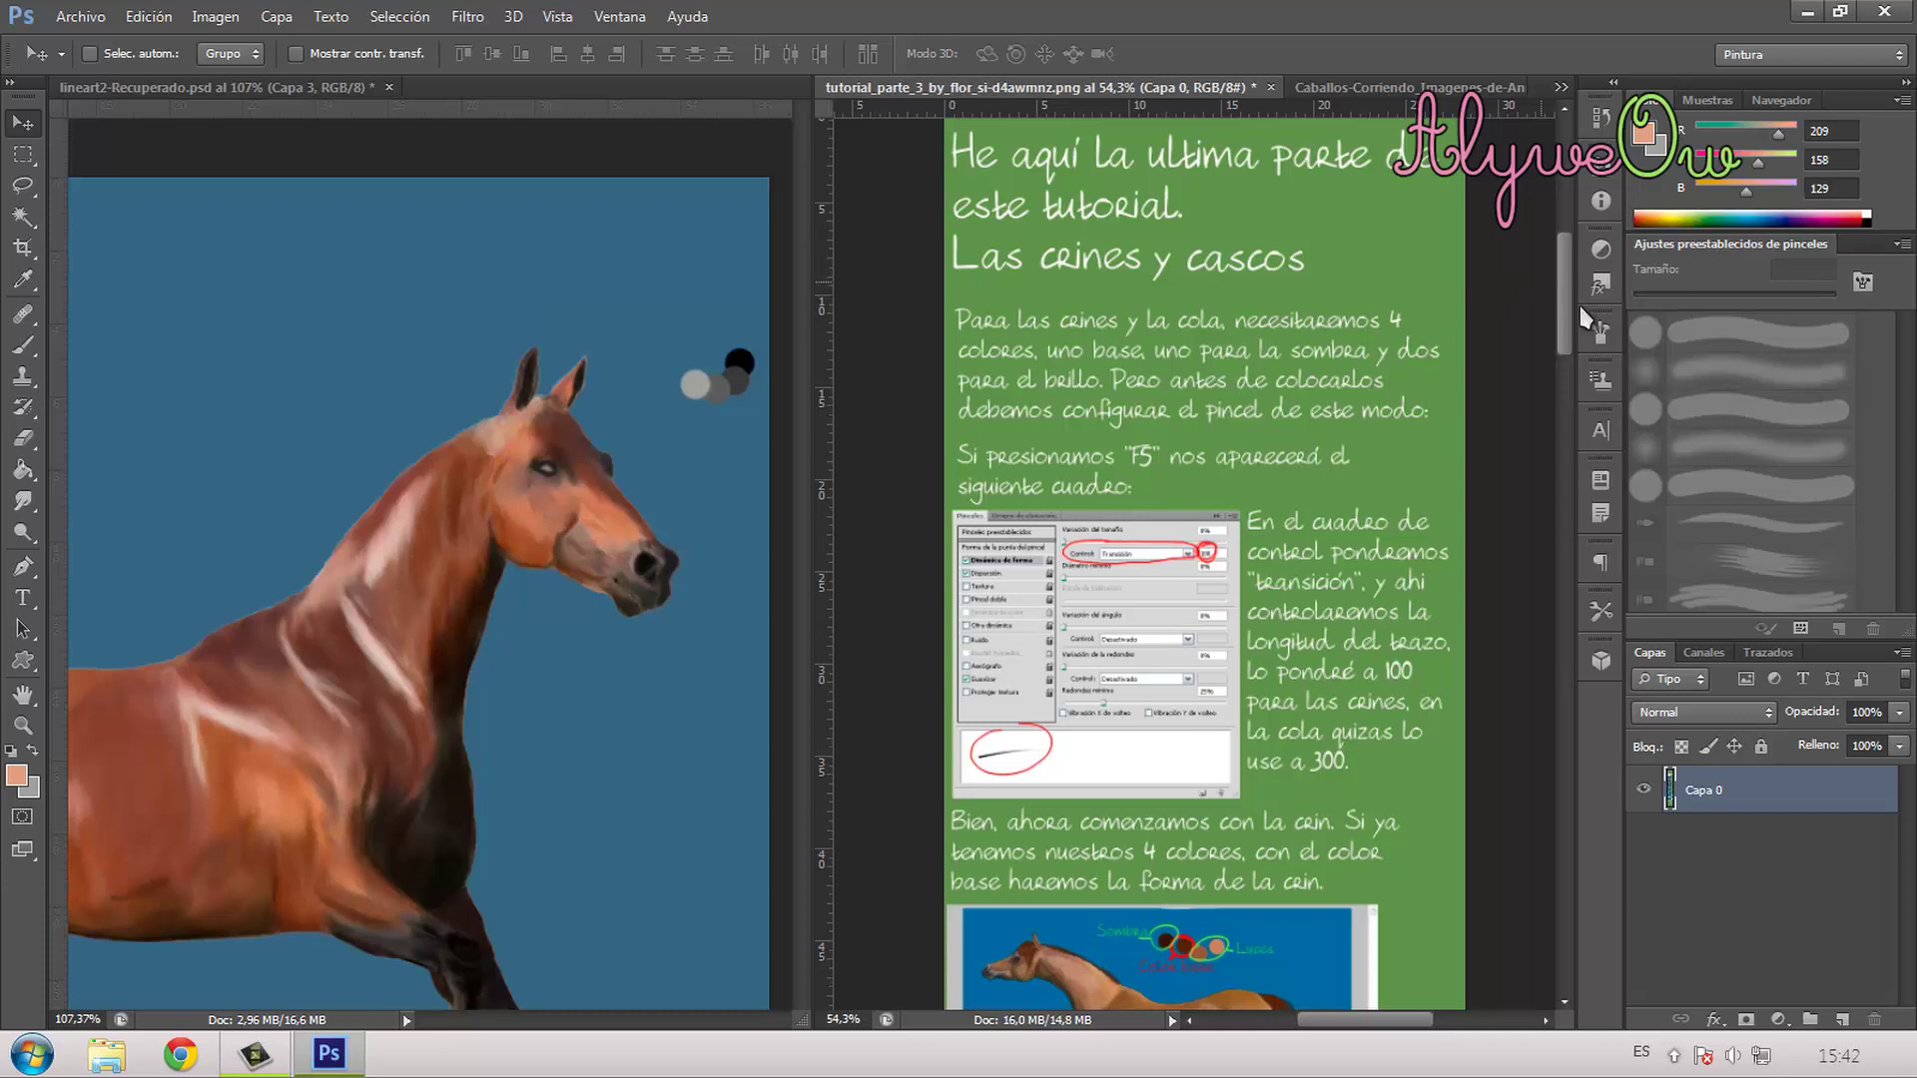
left_click(1600, 333)
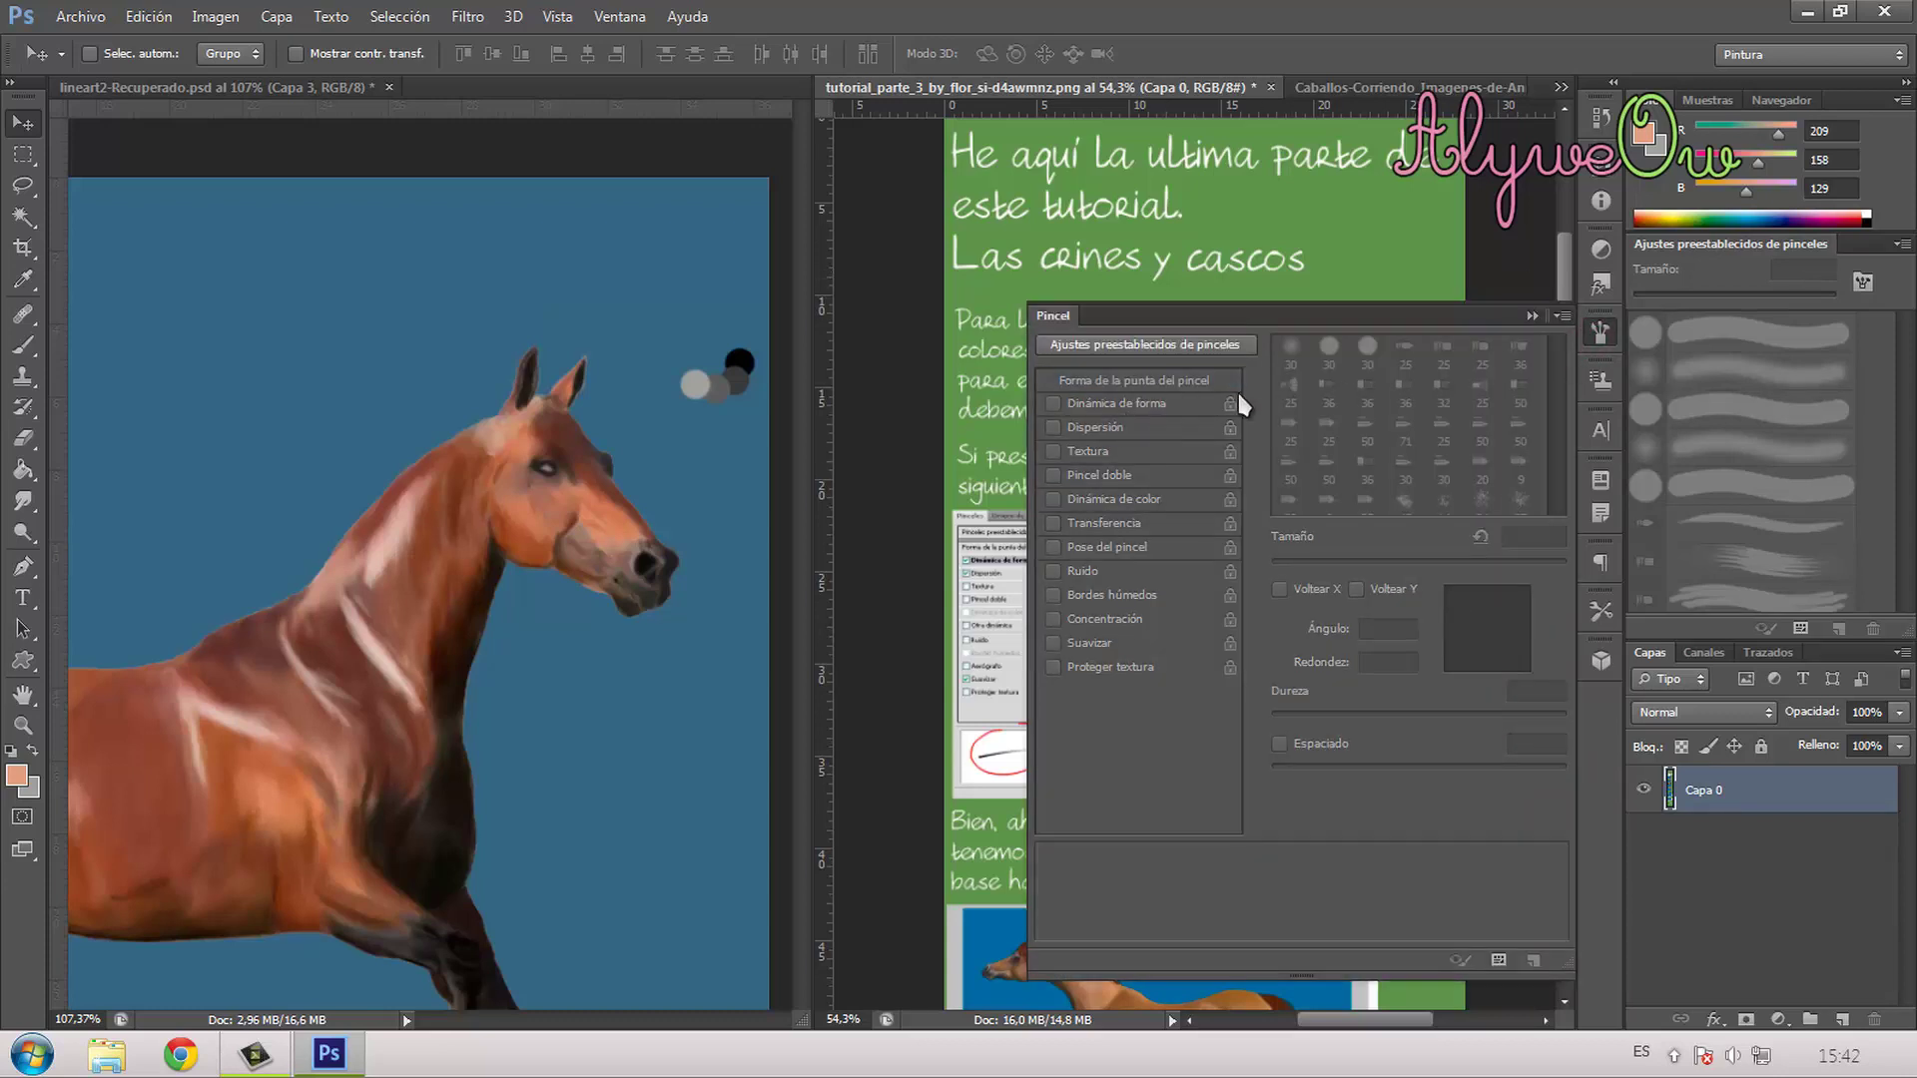
left_click(1534, 316)
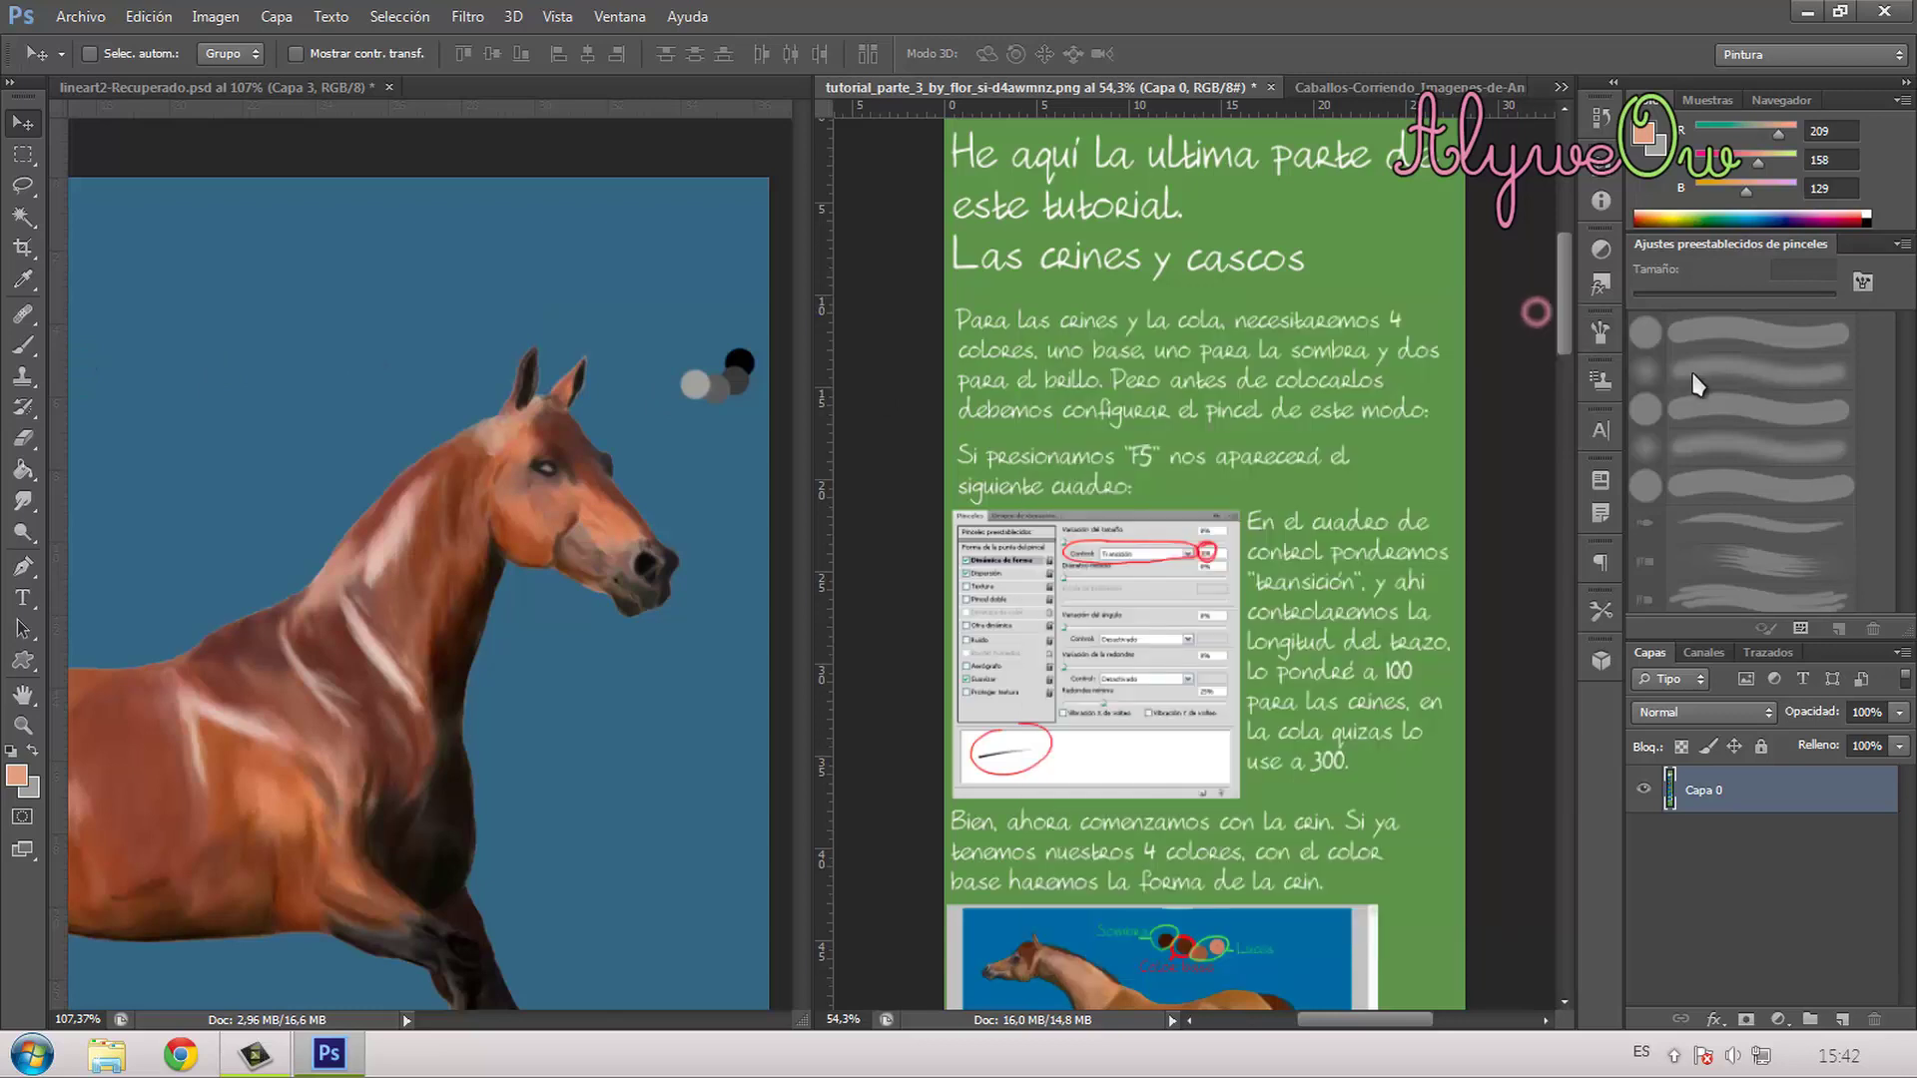
left_click(23, 344)
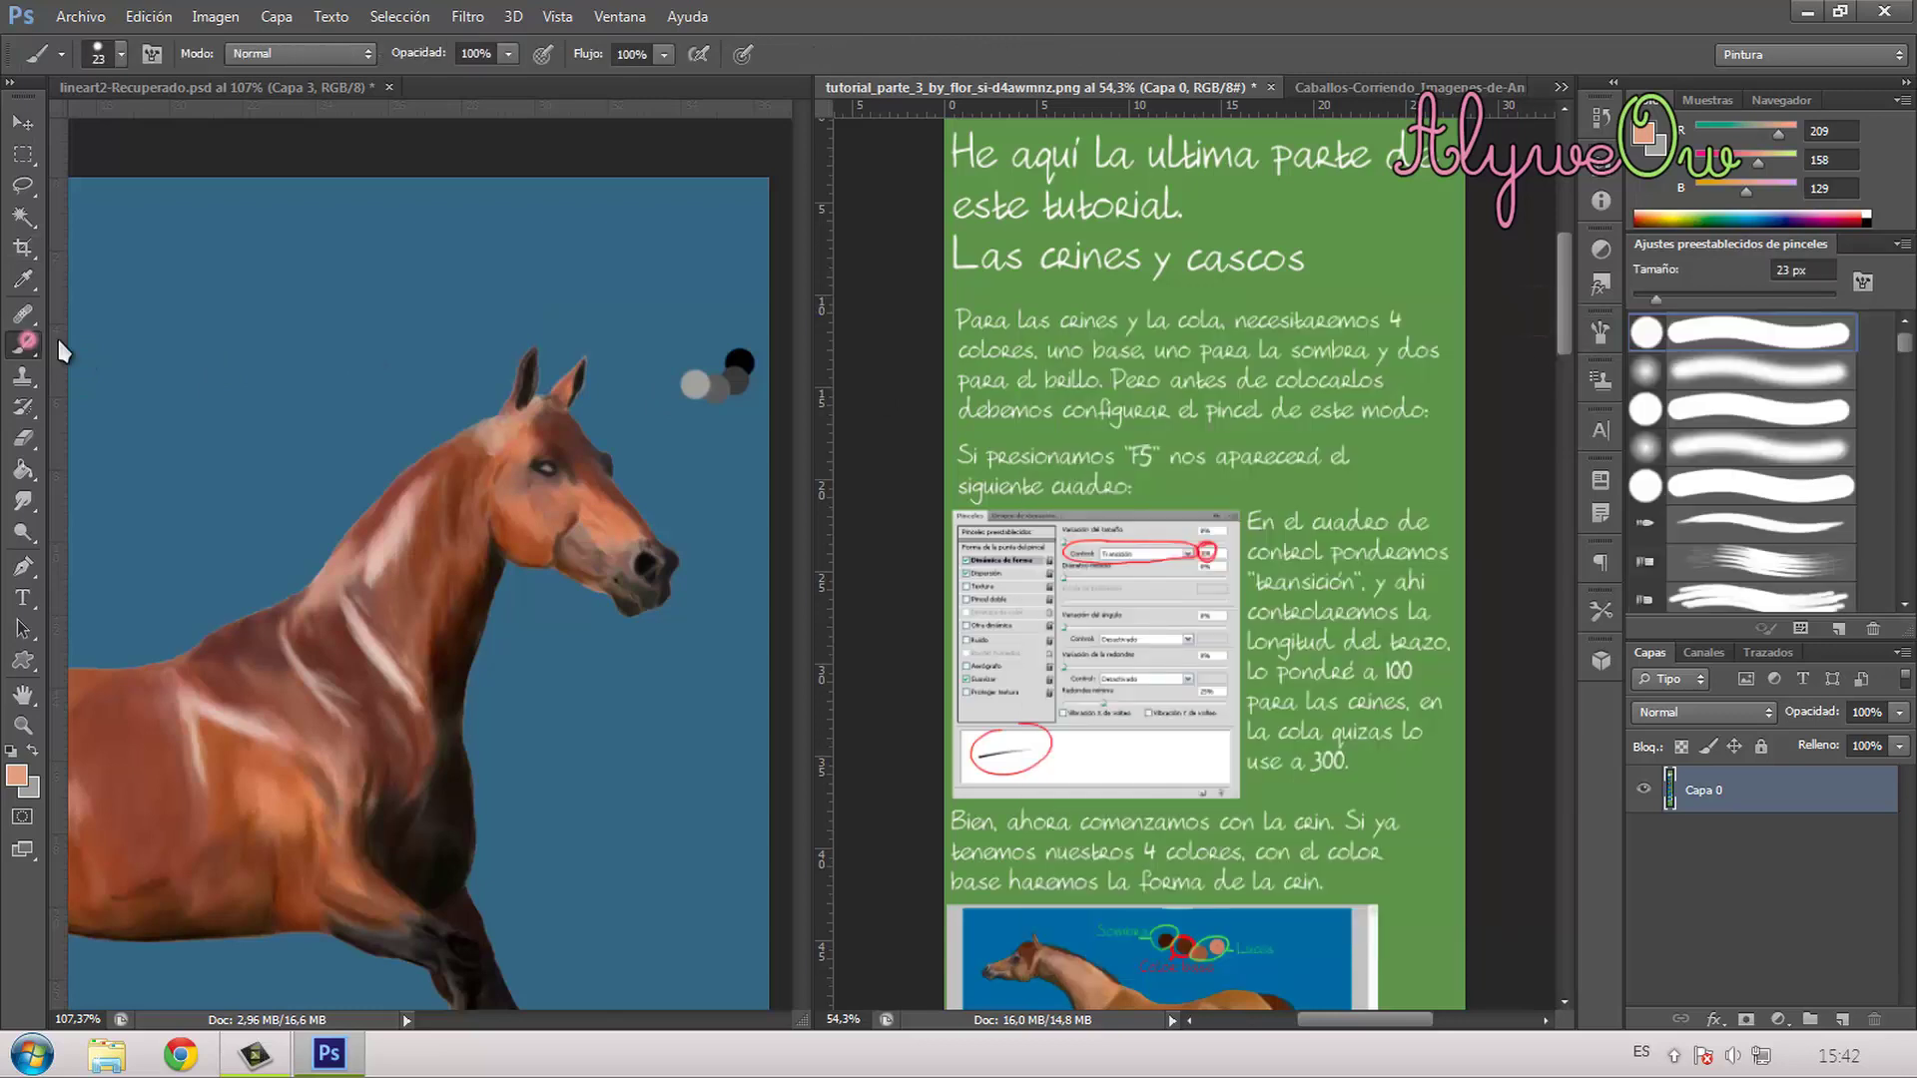
left_click(1601, 331)
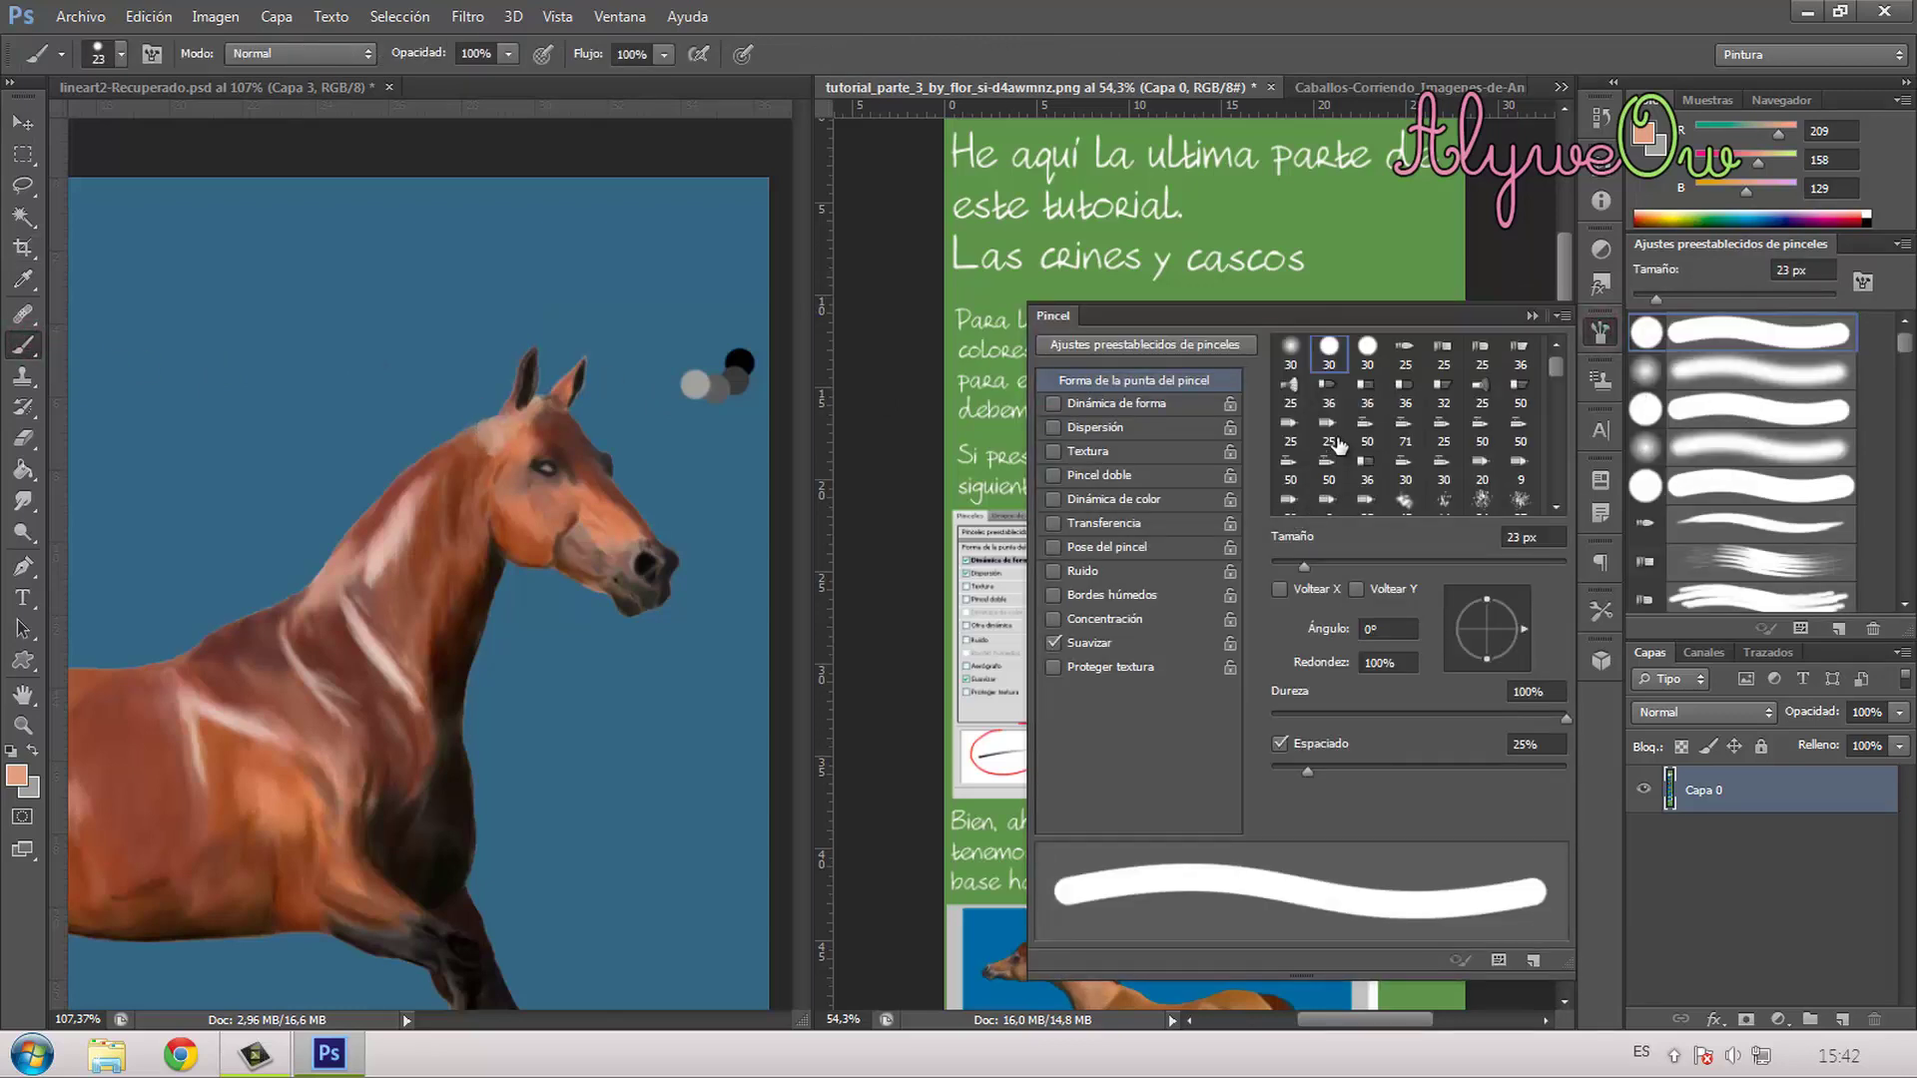
left_click(1098, 408)
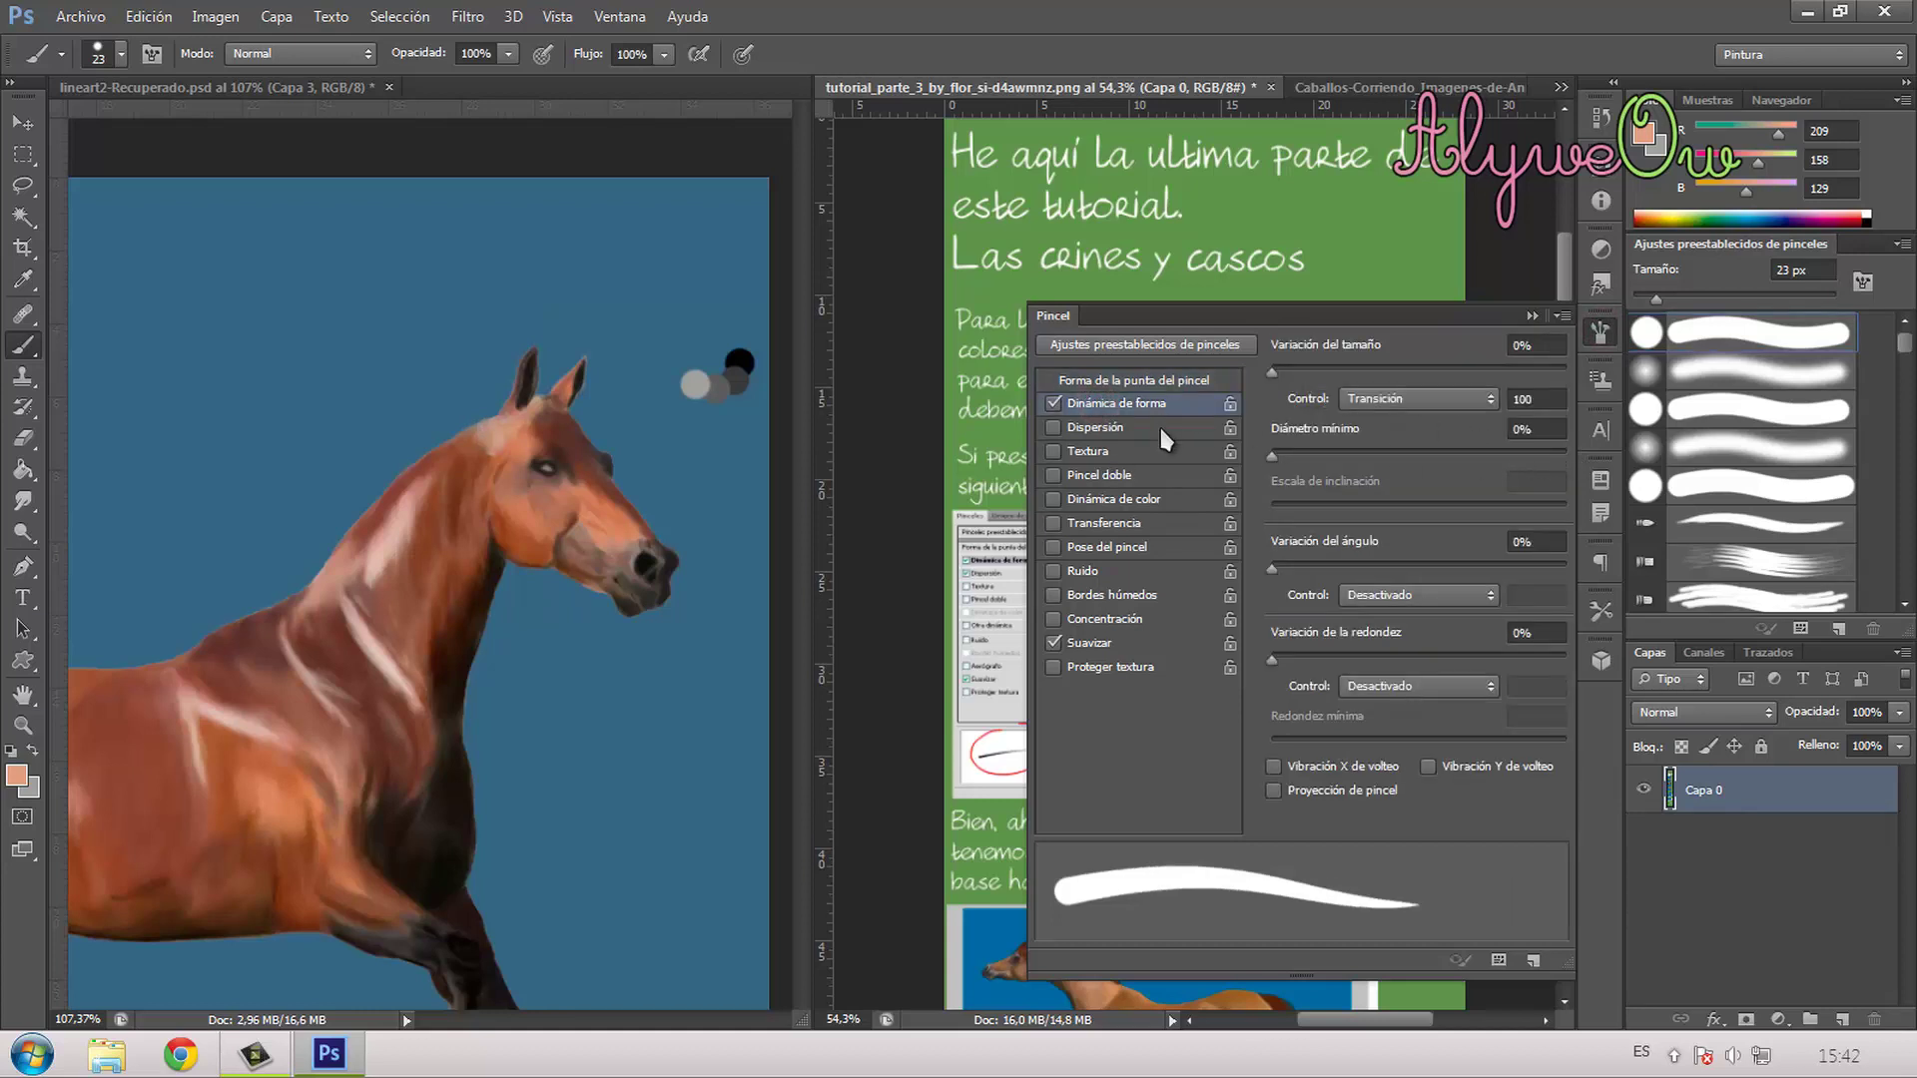
Step: Set the brush tip size to 5 px
left_click(1114, 380)
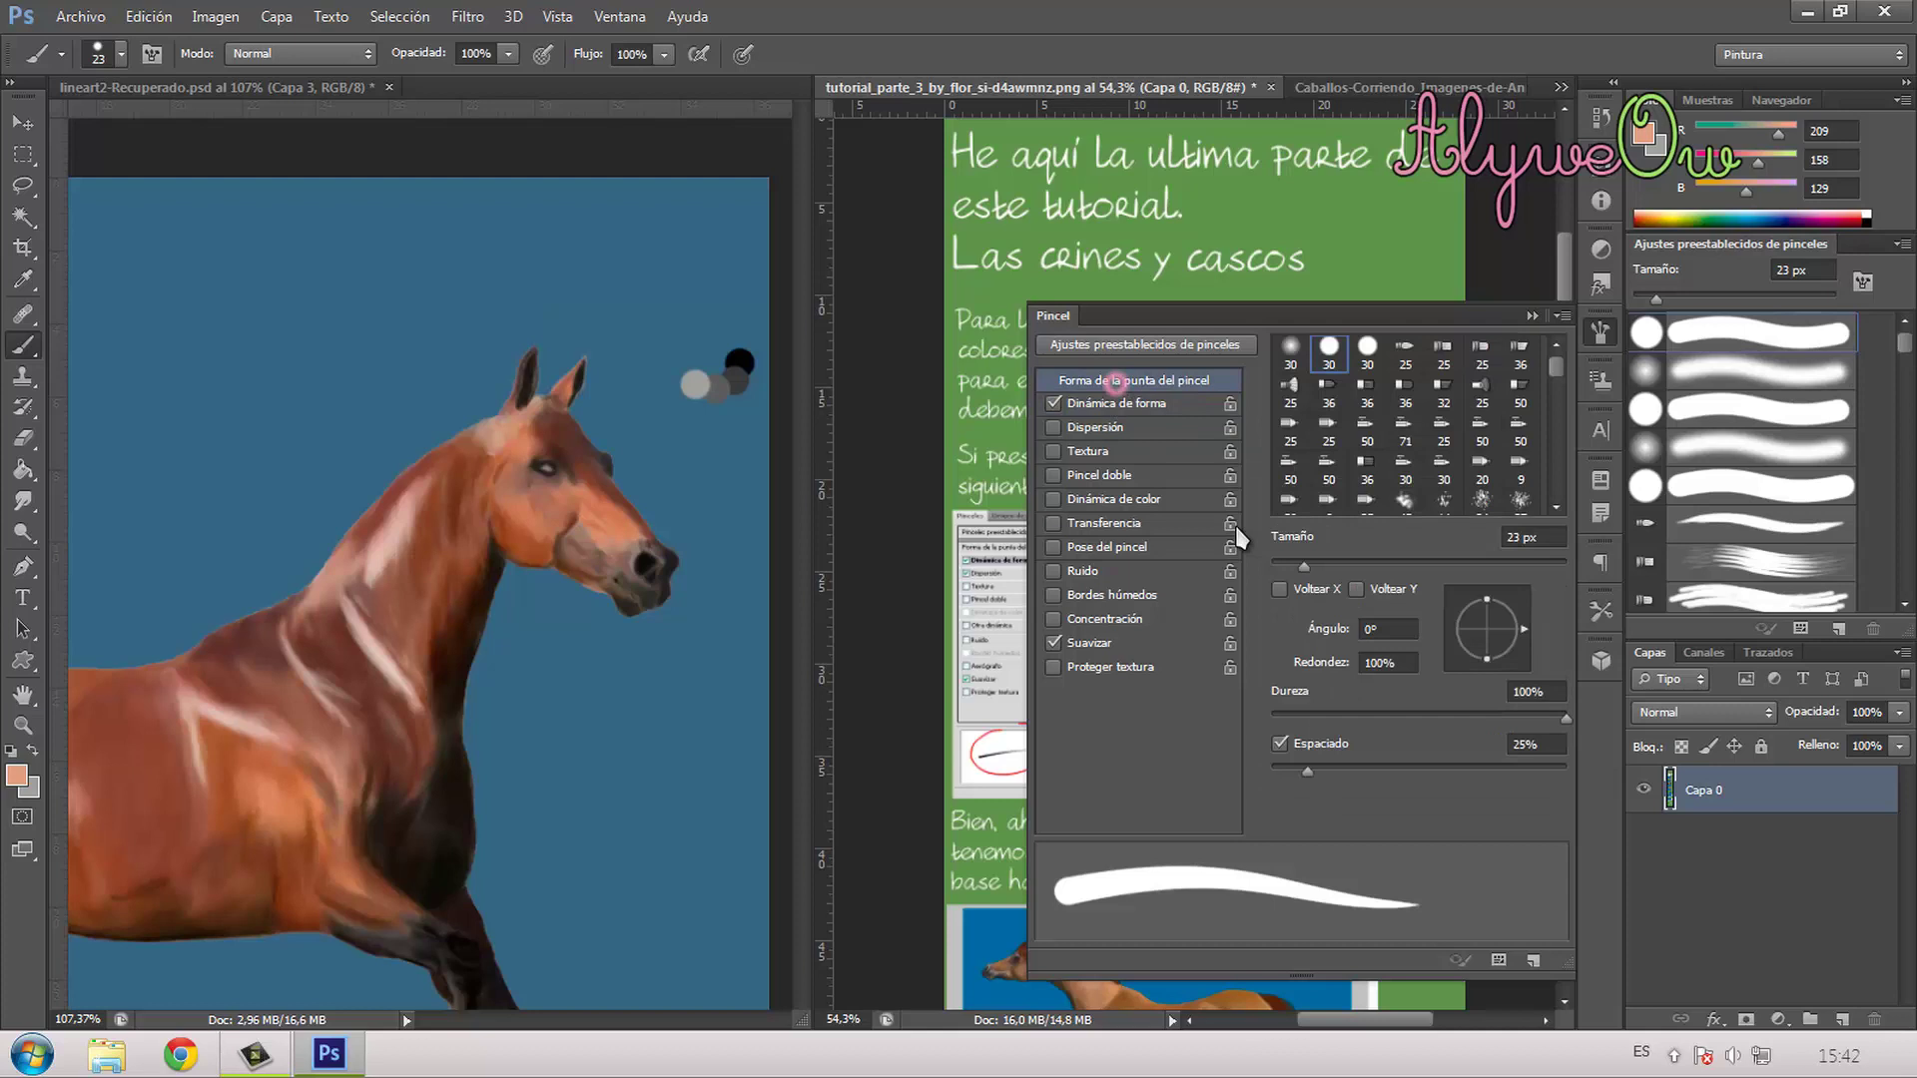
left_click(1526, 539)
type("3")
key("Return")
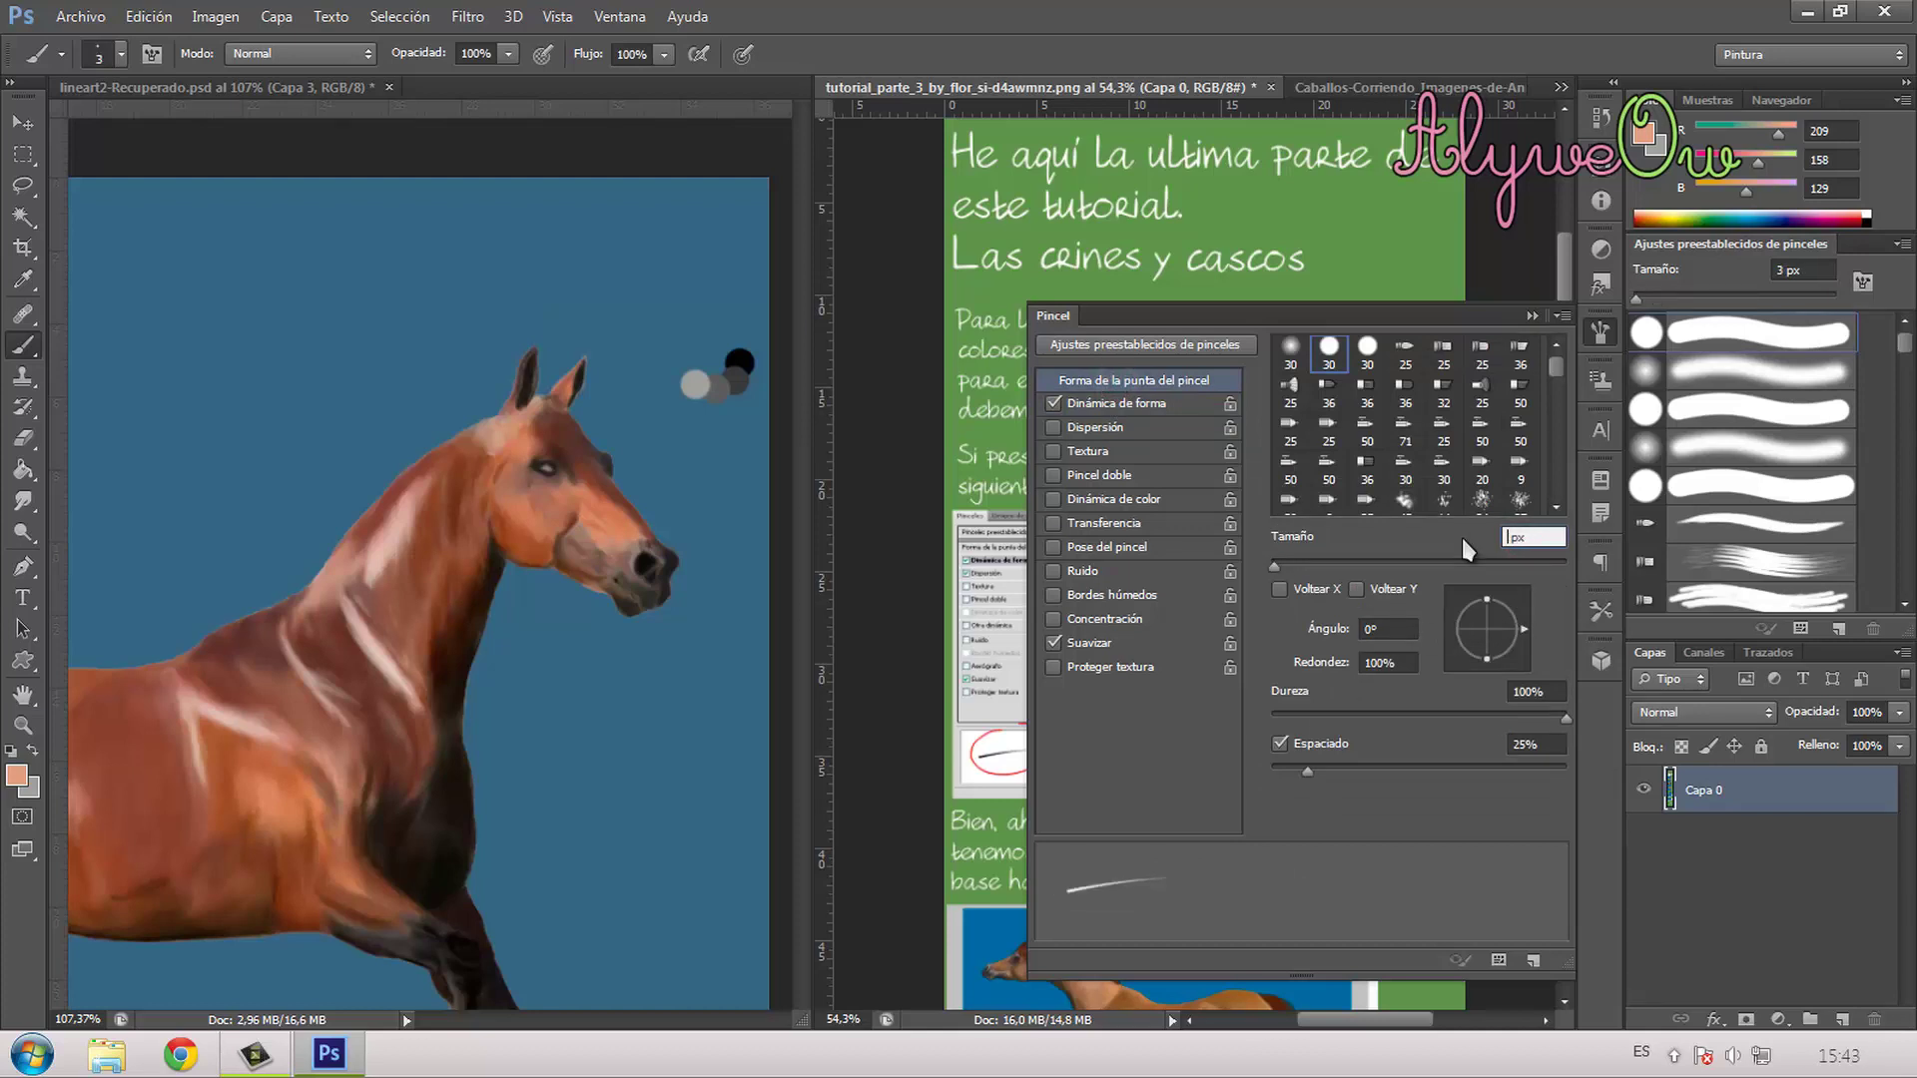
type("5")
key("Return")
left_click(1533, 307)
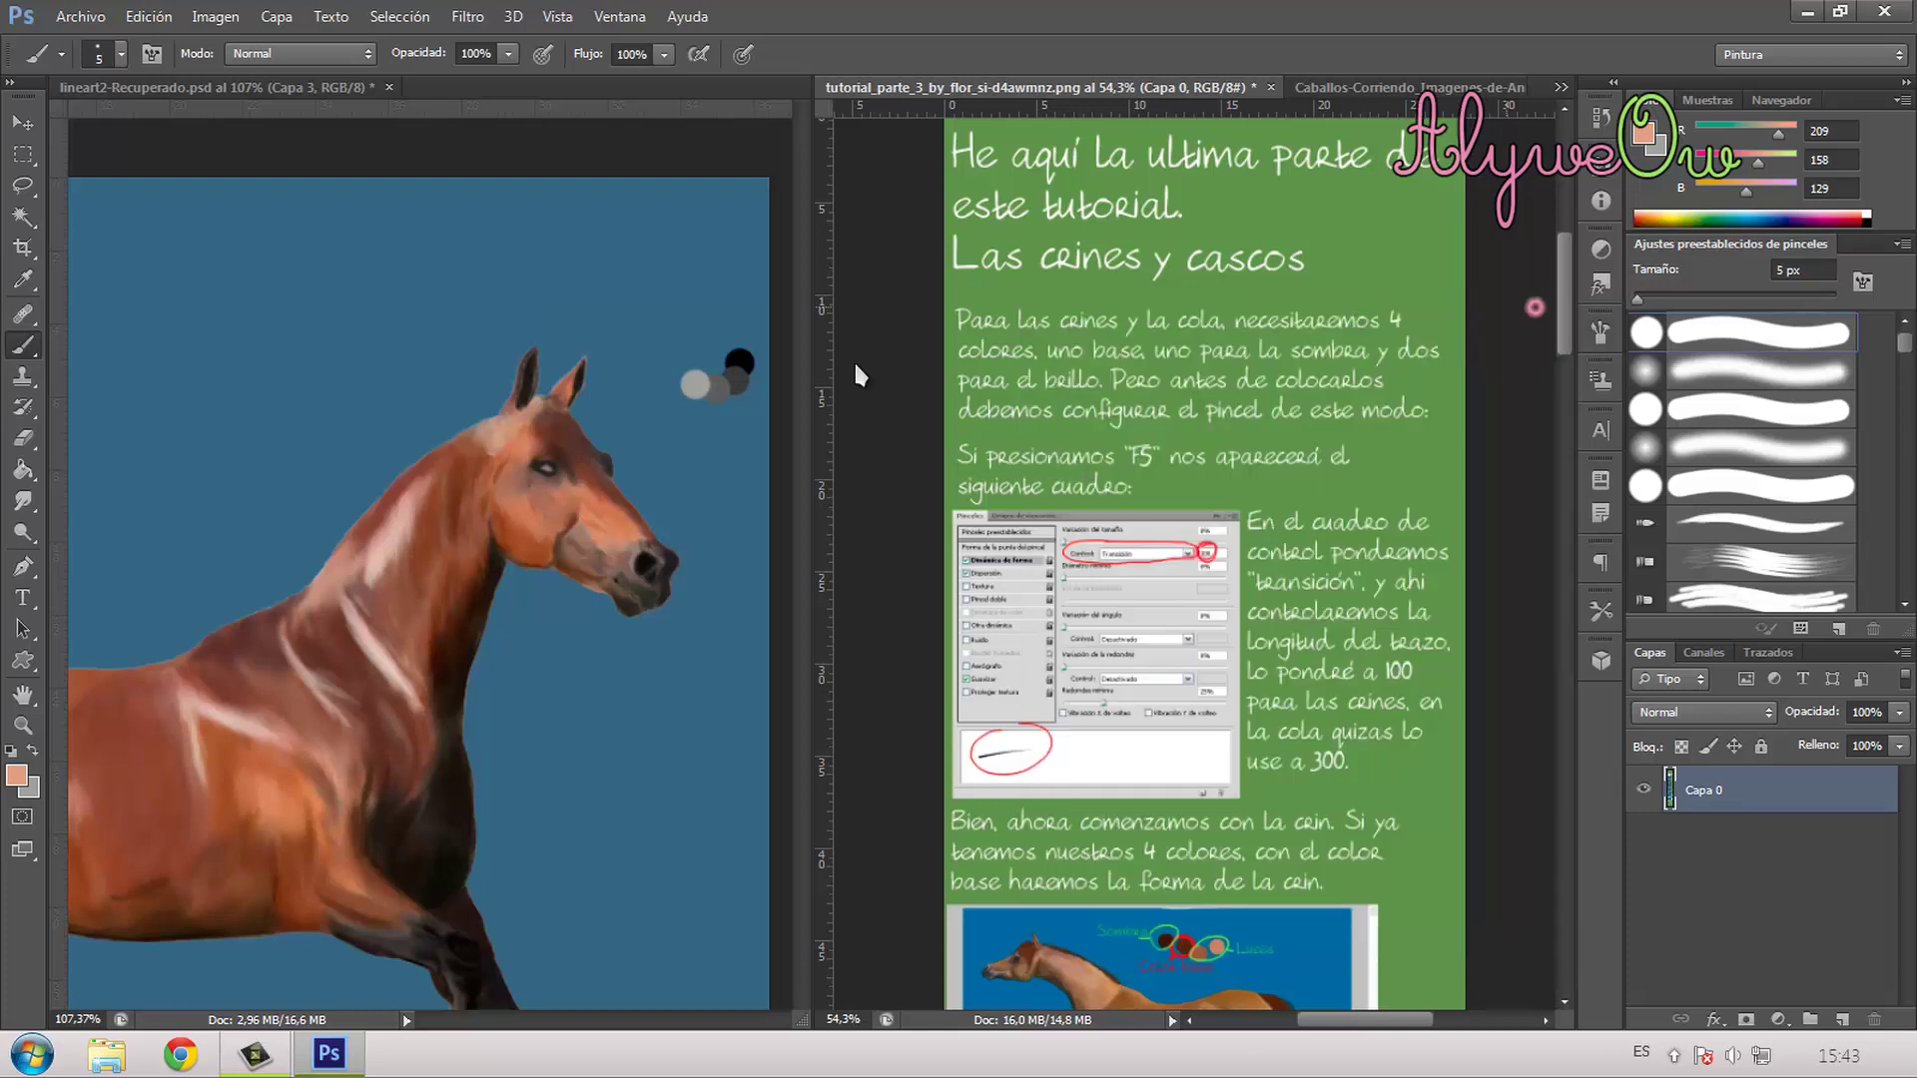
Step: Sample the black swatch, try a strand from between the ears down to the poll, and undo the test strokes
left_click(739, 362, "alt")
left_click(505, 417)
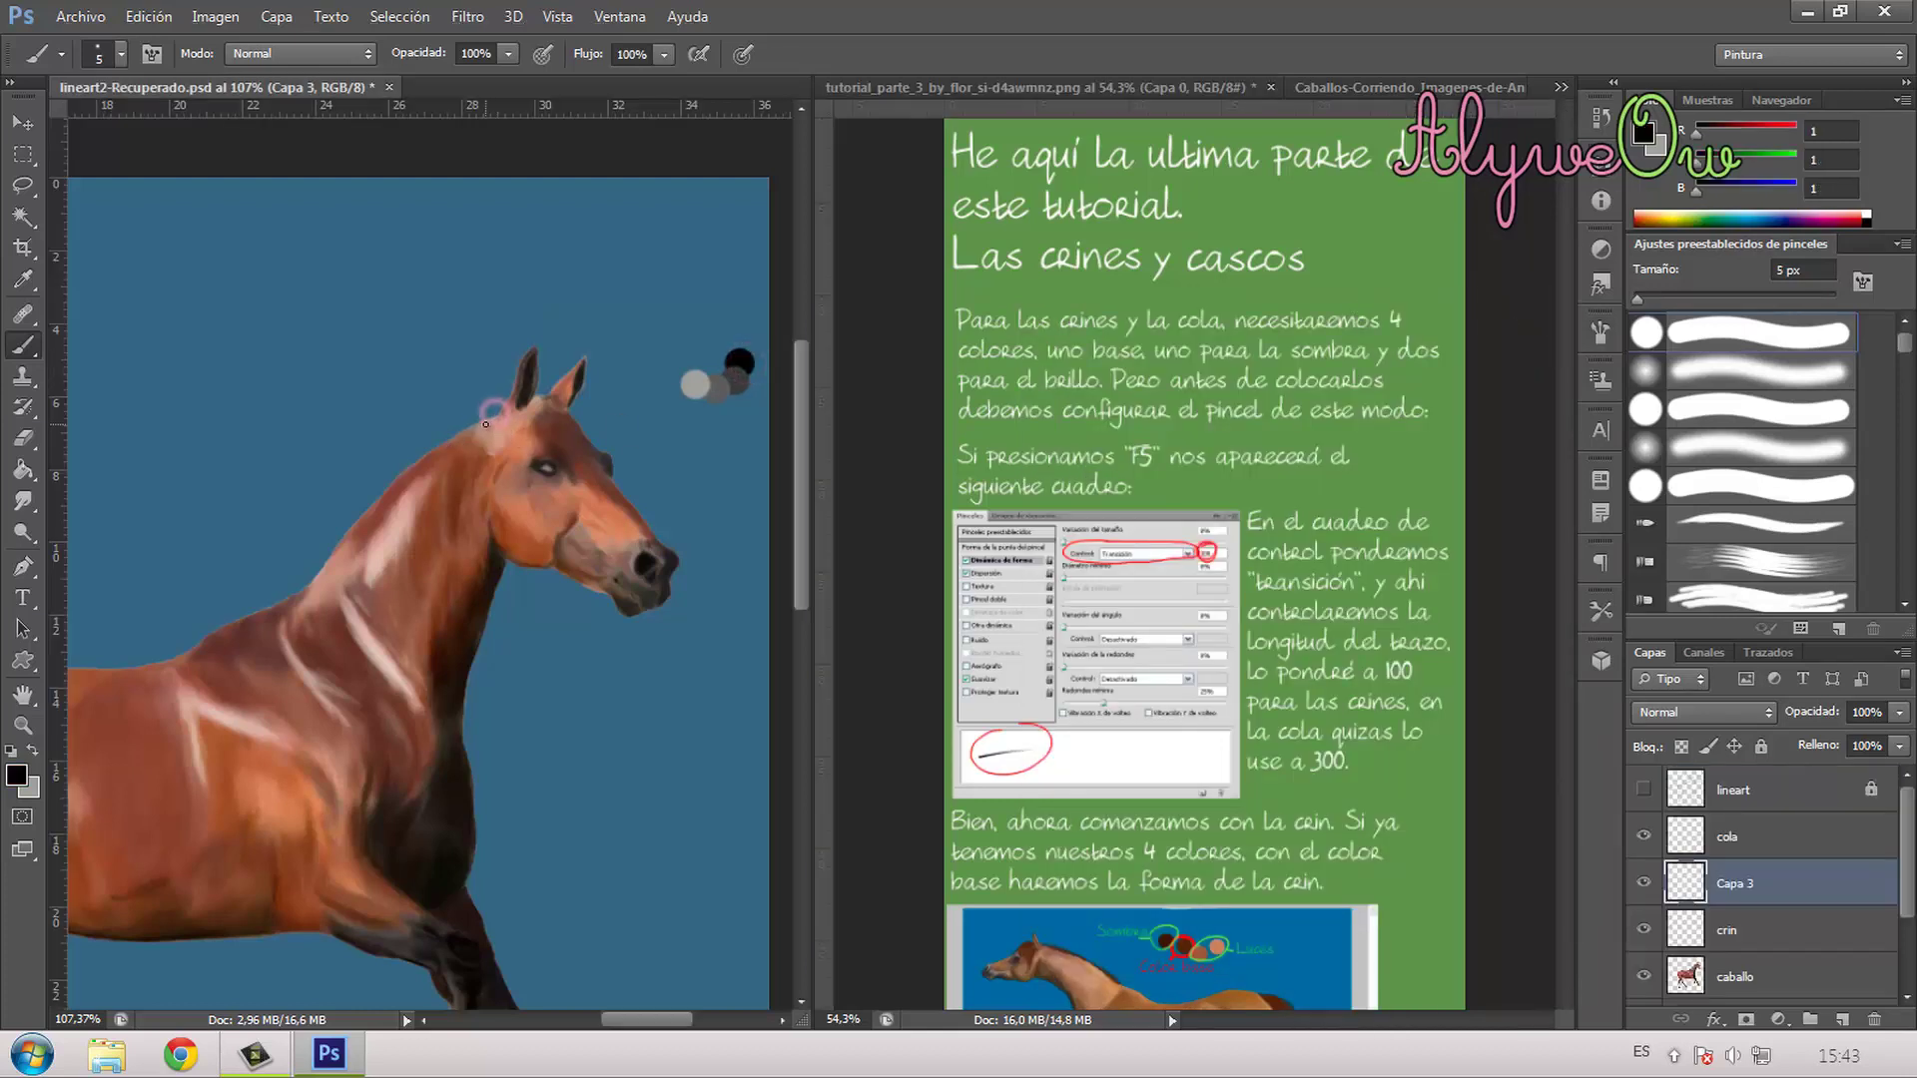
scroll(490, 409, "up", 5)
key("alt")
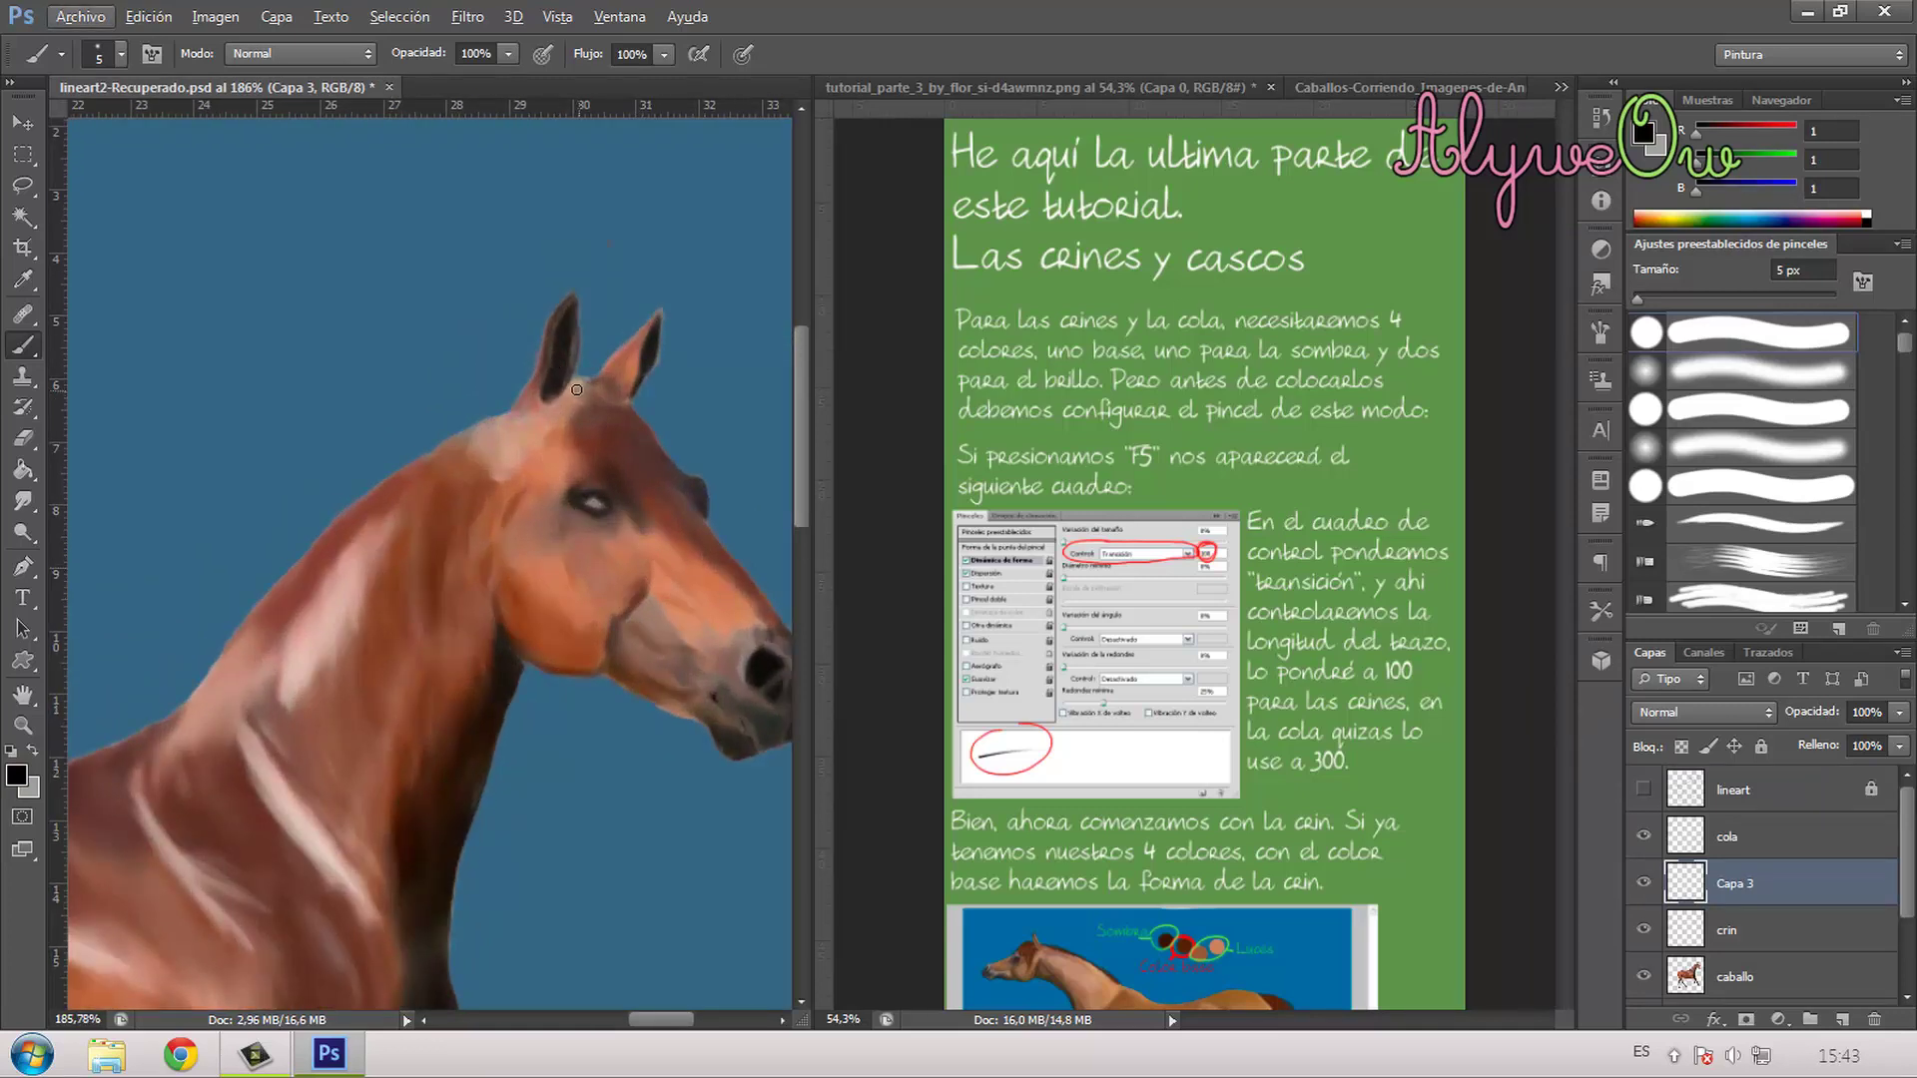
left_click_drag(577, 371, 539, 449)
key("ctrl+z")
left_click_drag(573, 378, 514, 447)
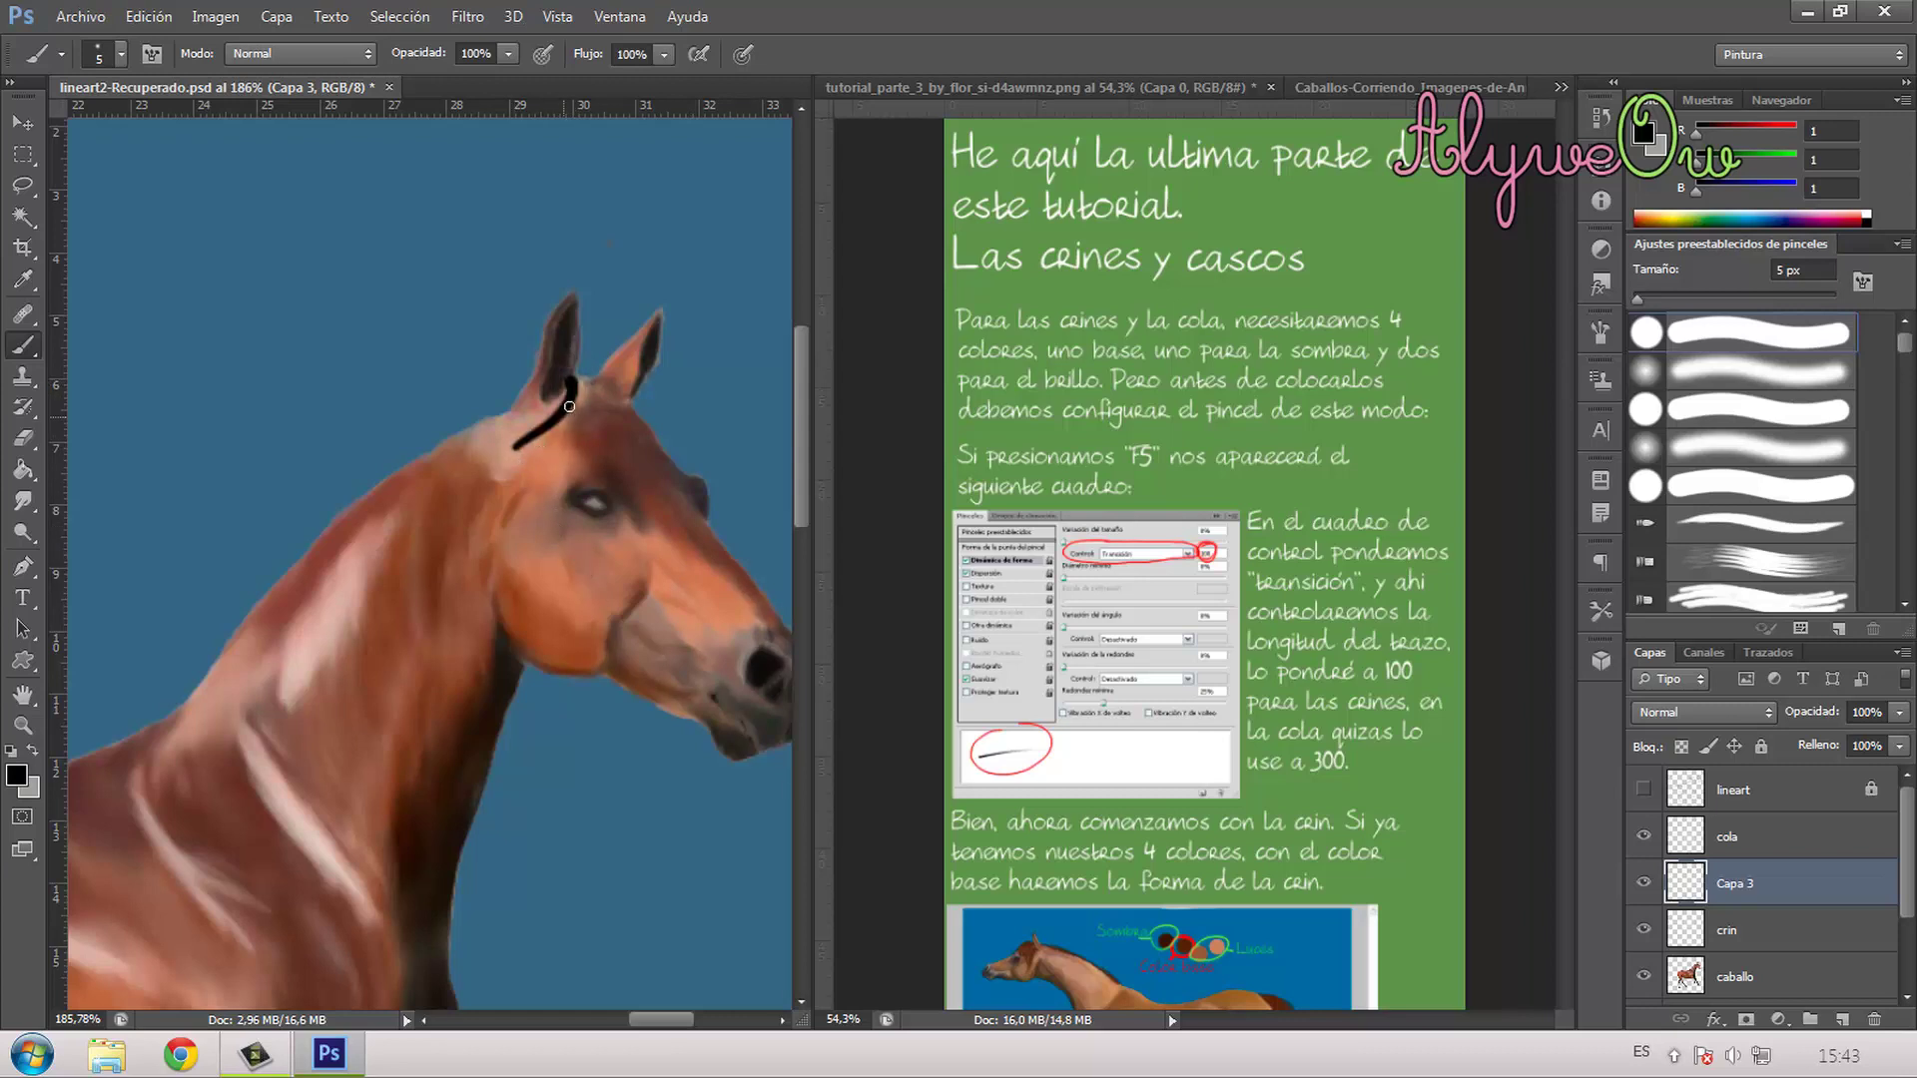
key("ctrl+z")
Step: Set the brush tip size to 3 px for thinner hair strands
left_click(1601, 335)
double_click(1506, 538)
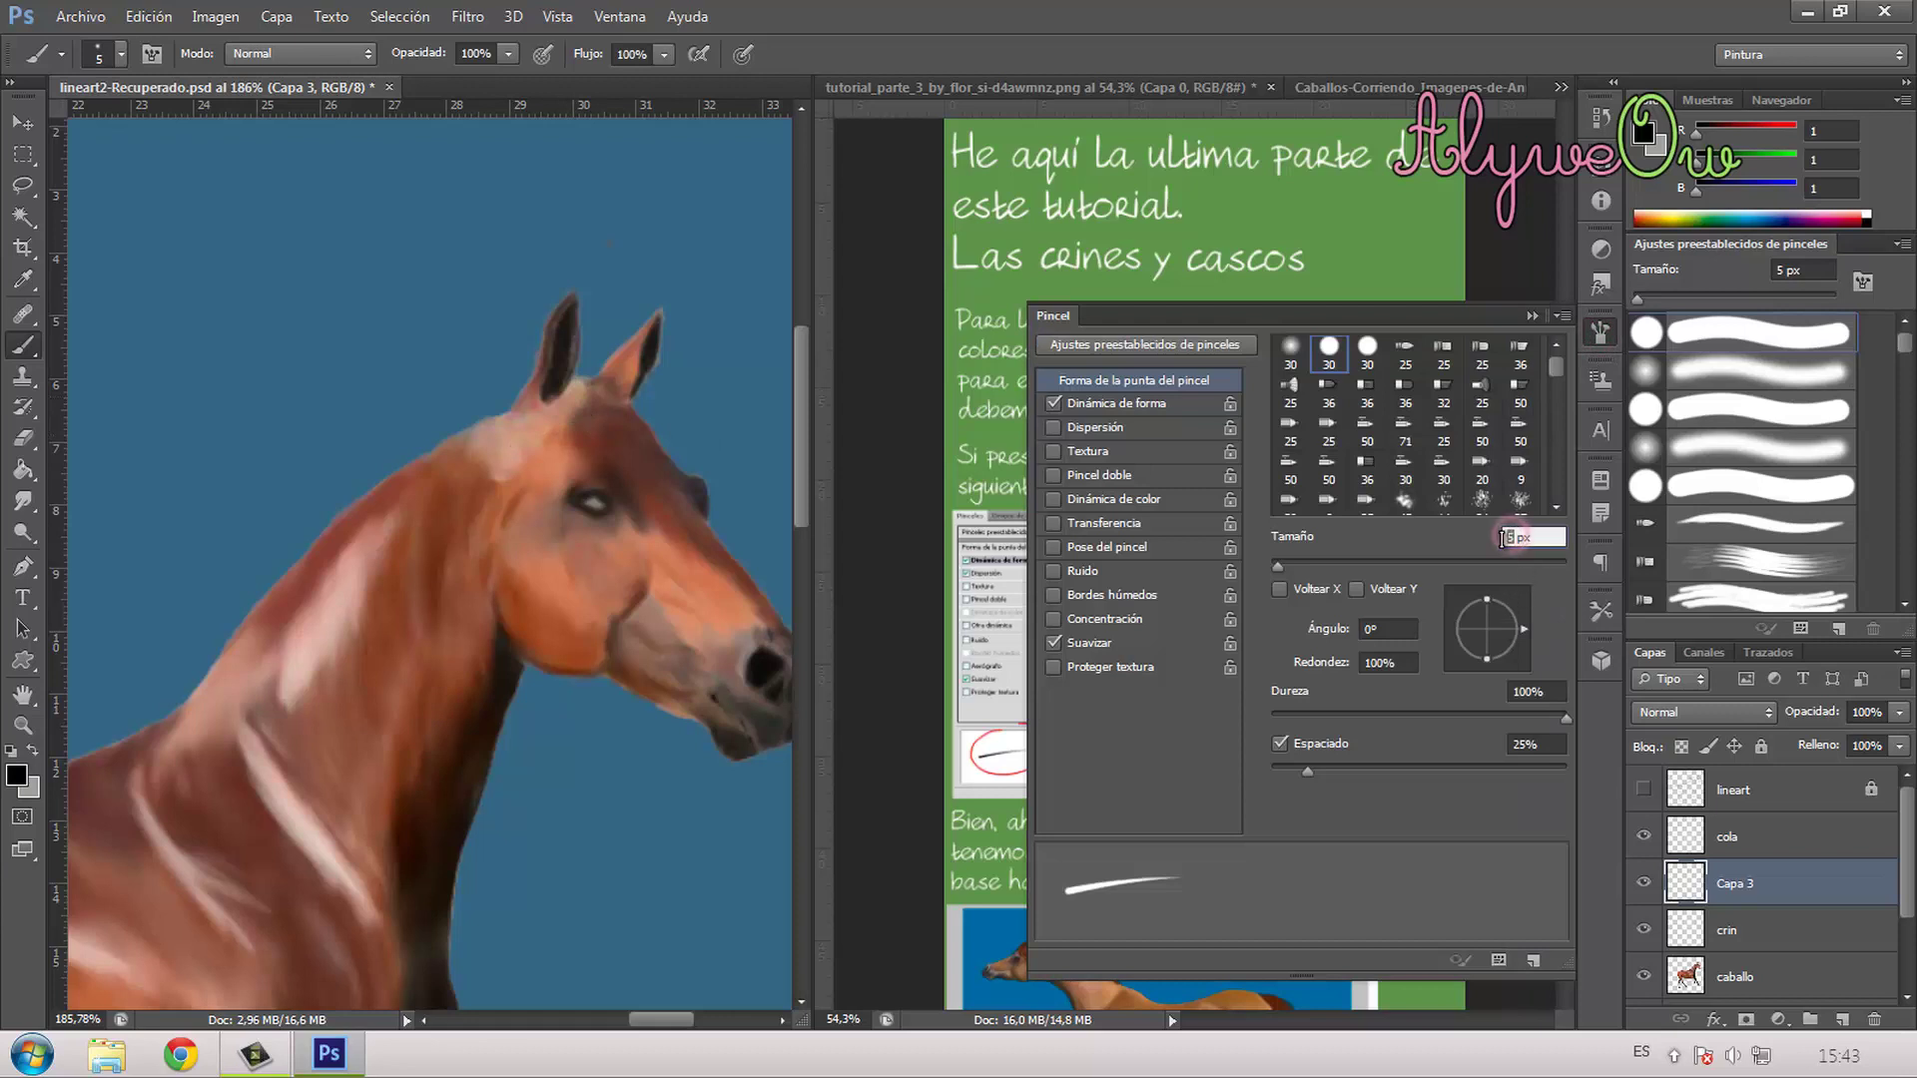
type("3")
key("Return")
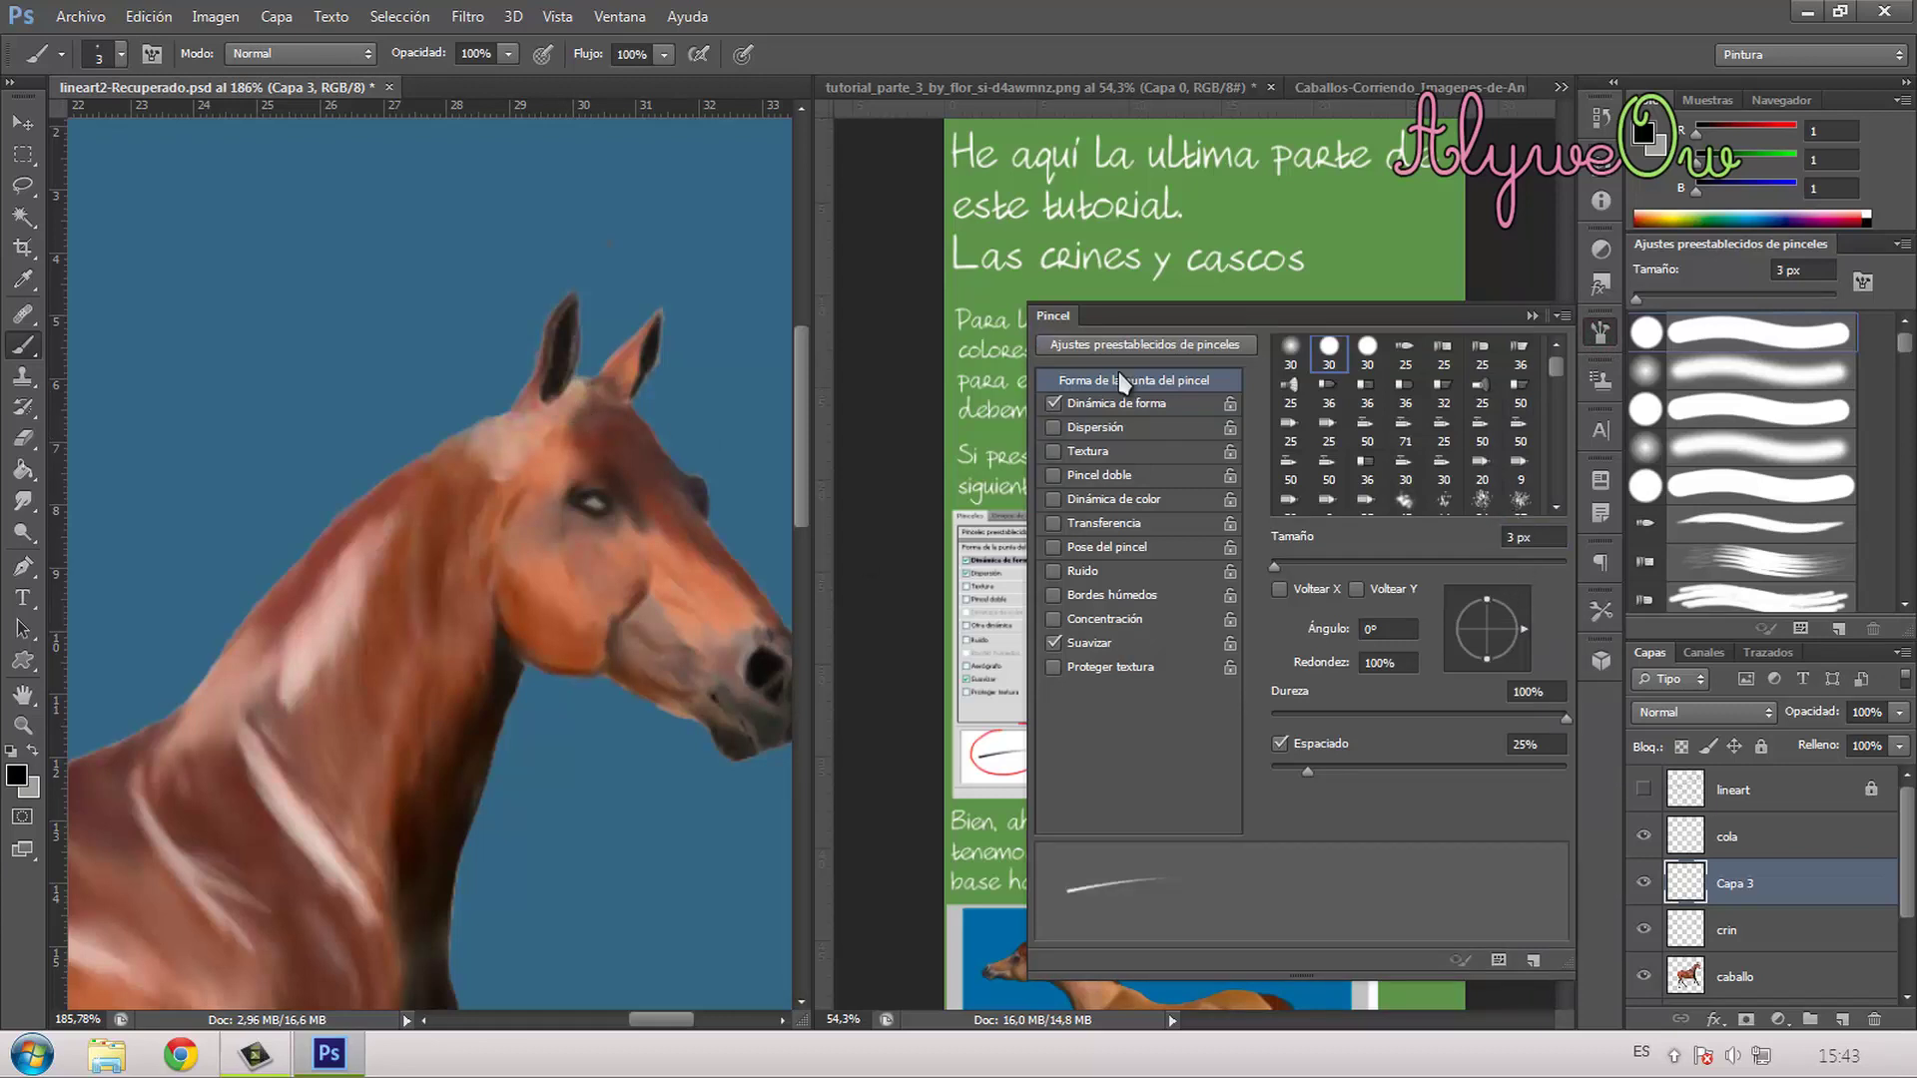
left_click(1531, 315)
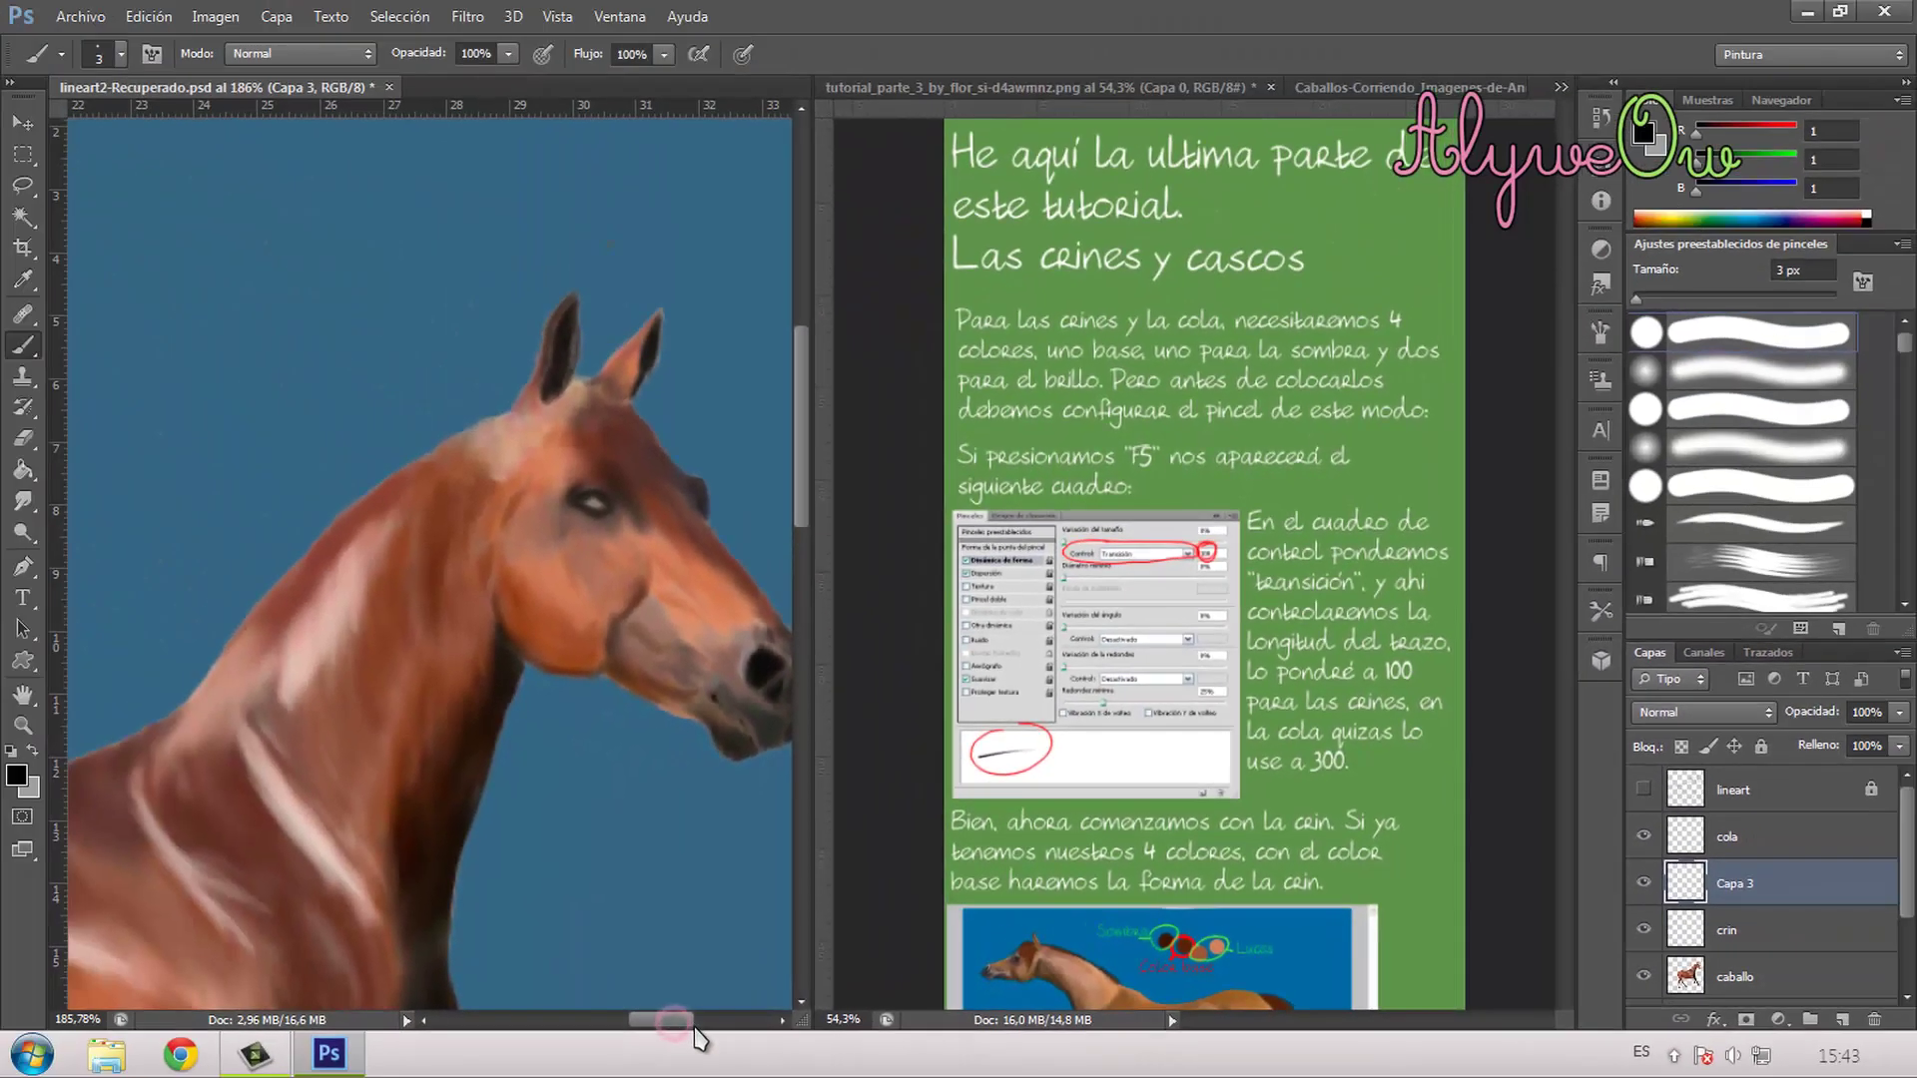
Step: Sample the dark grey swatch beside the black one as the mane's base colour and bring up the horse reference photo
left_click_drag(674, 1020, 711, 1027)
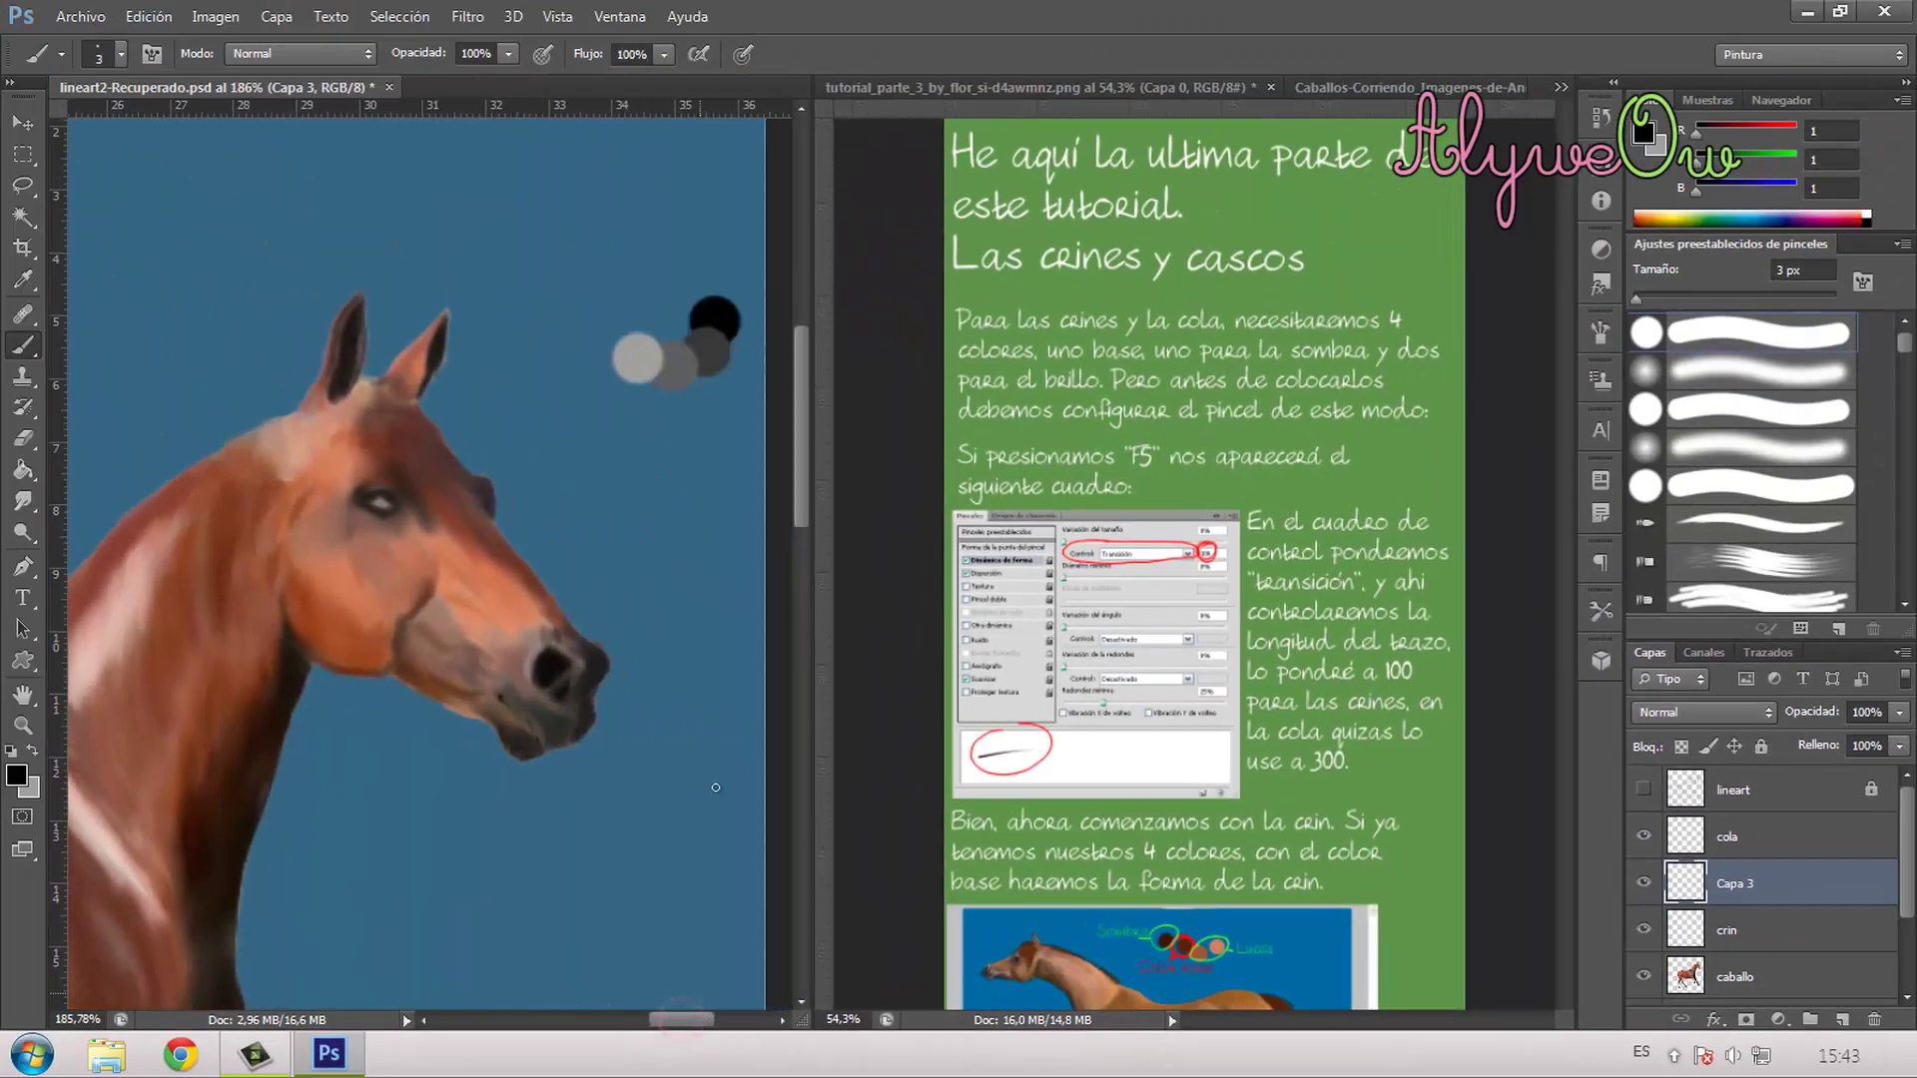
left_click(704, 350, "alt")
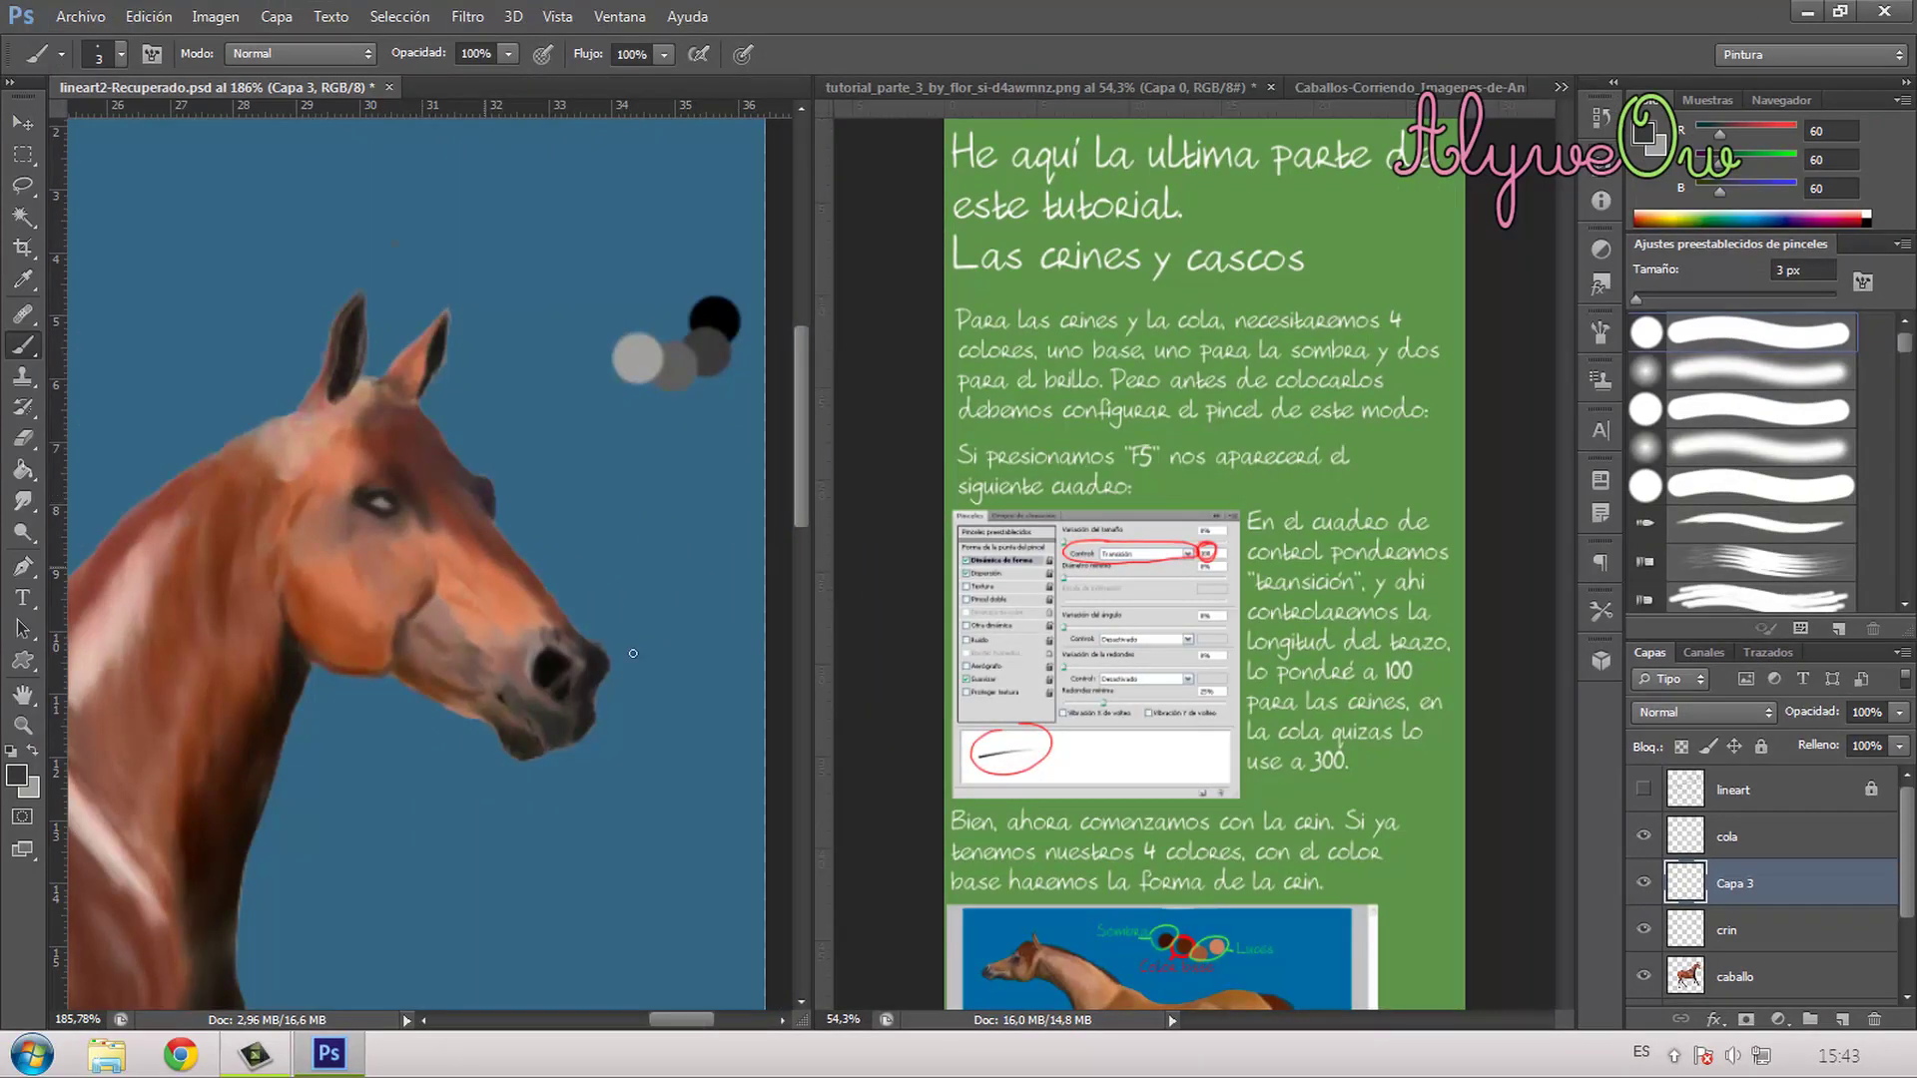
left_click(1242, 90)
left_click(1313, 87)
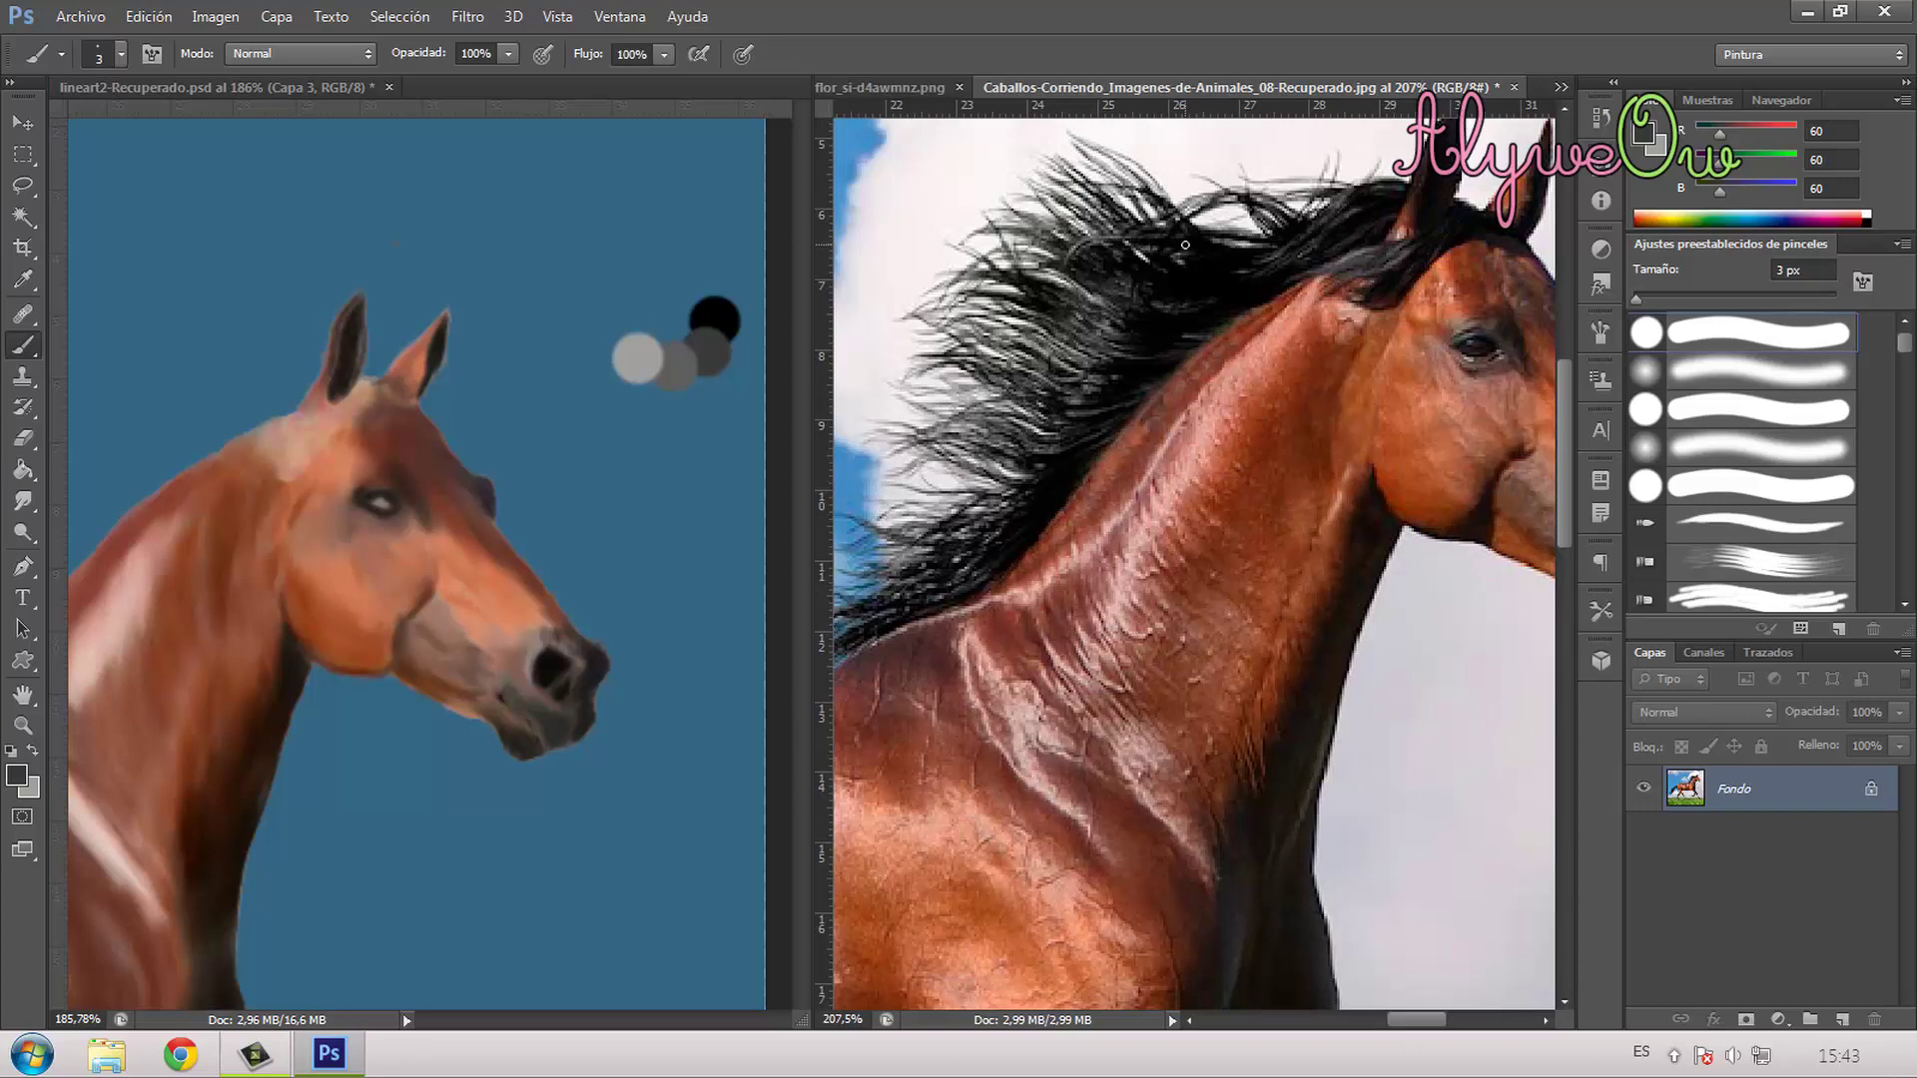
Step: Paint dark grey forelock strands on Capa 3, sweeping from between the ears back over the poll
mouse_move(358, 385)
left_mouse_down()
mouse_move(299, 444)
mouse_move(319, 440)
mouse_move(294, 439)
mouse_move(322, 449)
mouse_move(254, 467)
left_mouse_up()
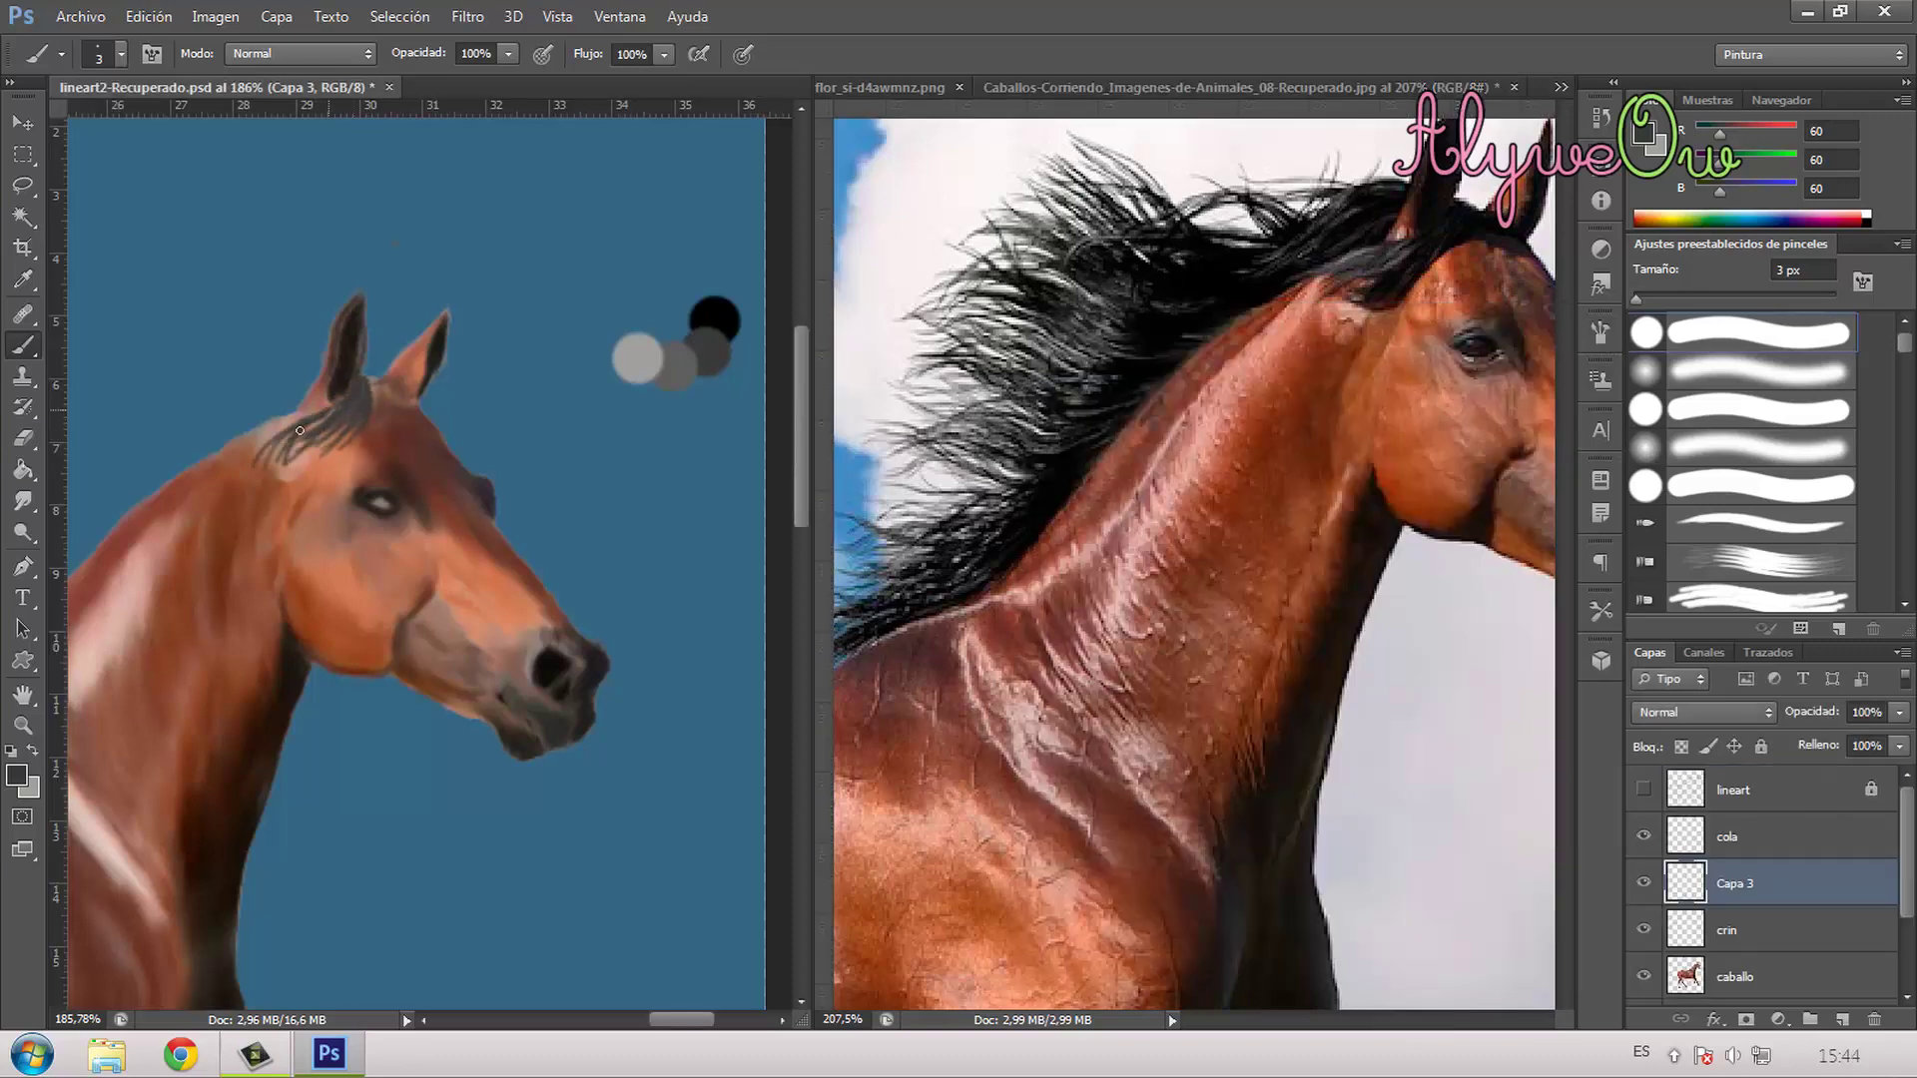
left_click_drag(342, 420, 306, 499)
mouse_move(367, 382)
left_mouse_down()
mouse_move(411, 399)
mouse_move(257, 451)
mouse_move(288, 490)
left_mouse_up()
key("F5")
key("F5")
Step: Paint overlapping dark grey mane strands blowing backward from behind the near ear, as in the reference photo
left_click_drag(320, 360, 225, 404)
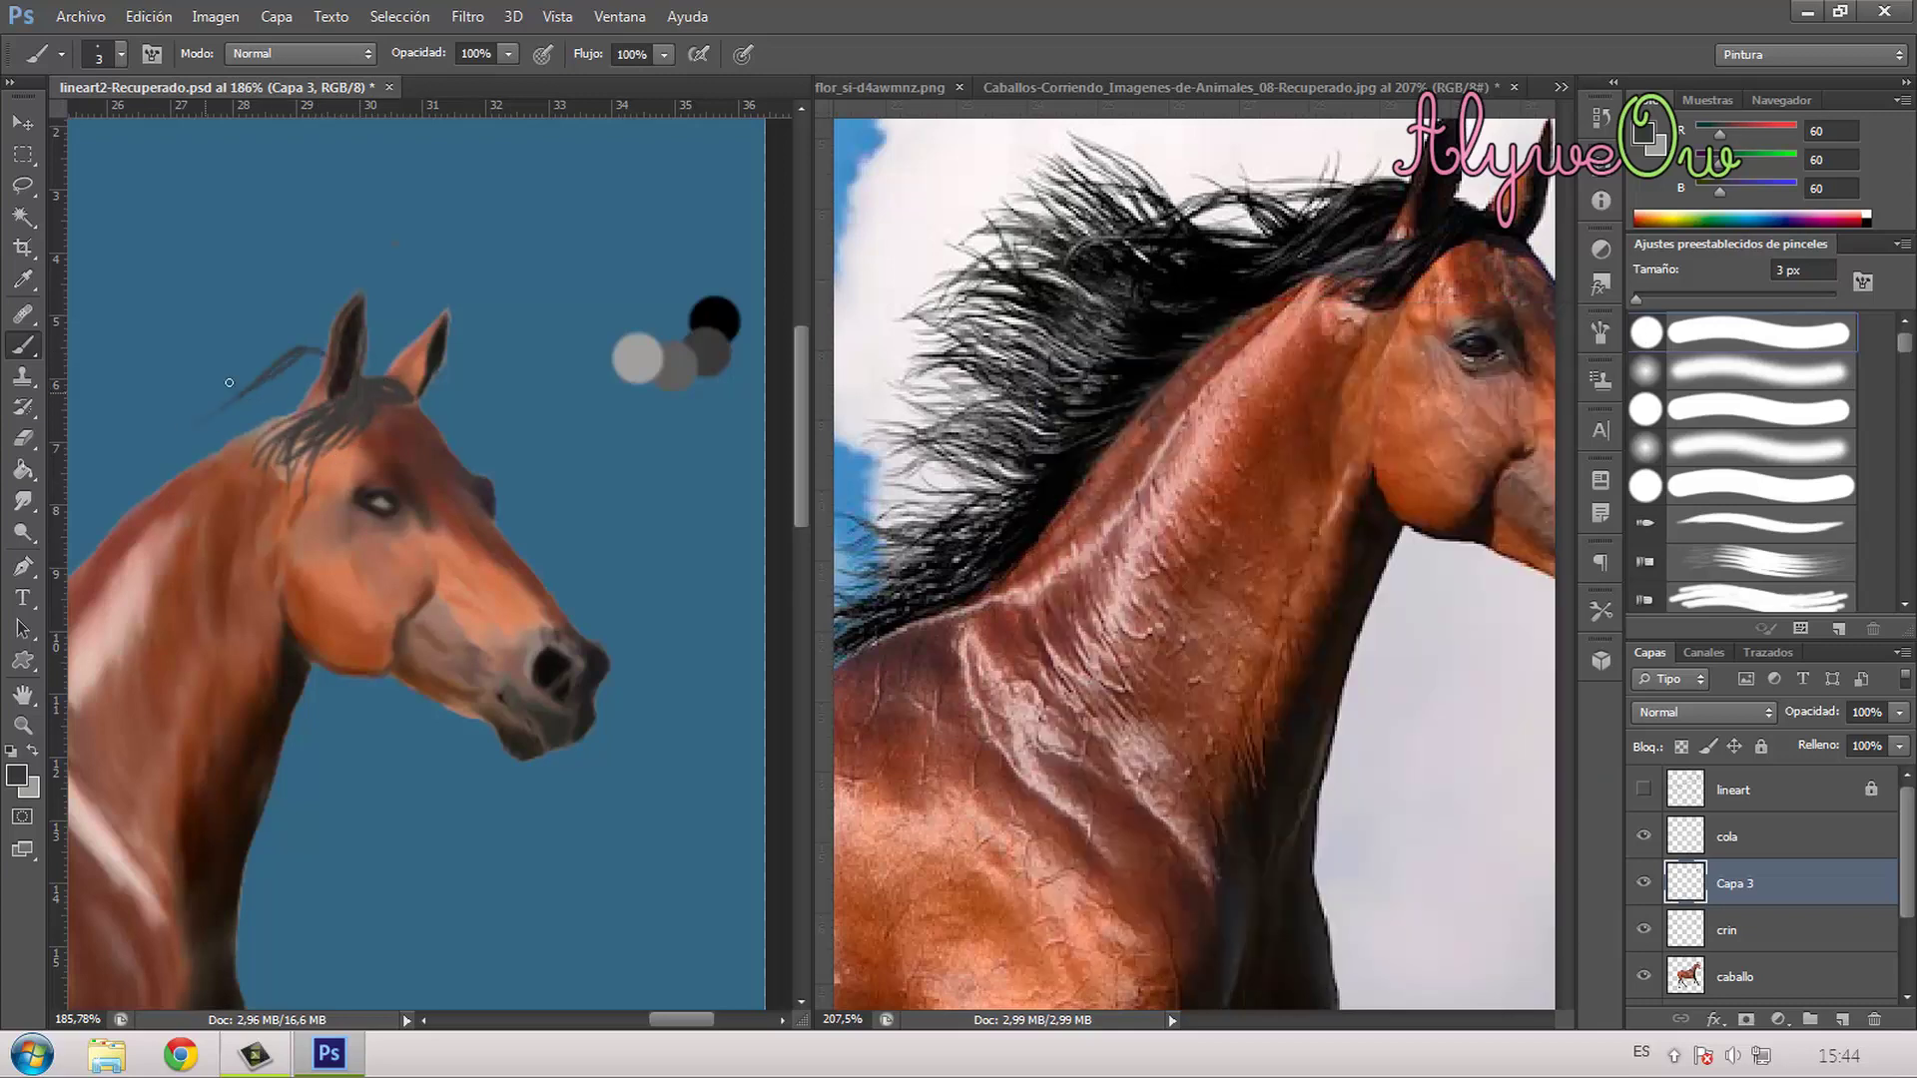
scroll(1194, 559, "down", 3)
scroll(493, 342, "up", 3)
scroll(494, 343, "up", 2)
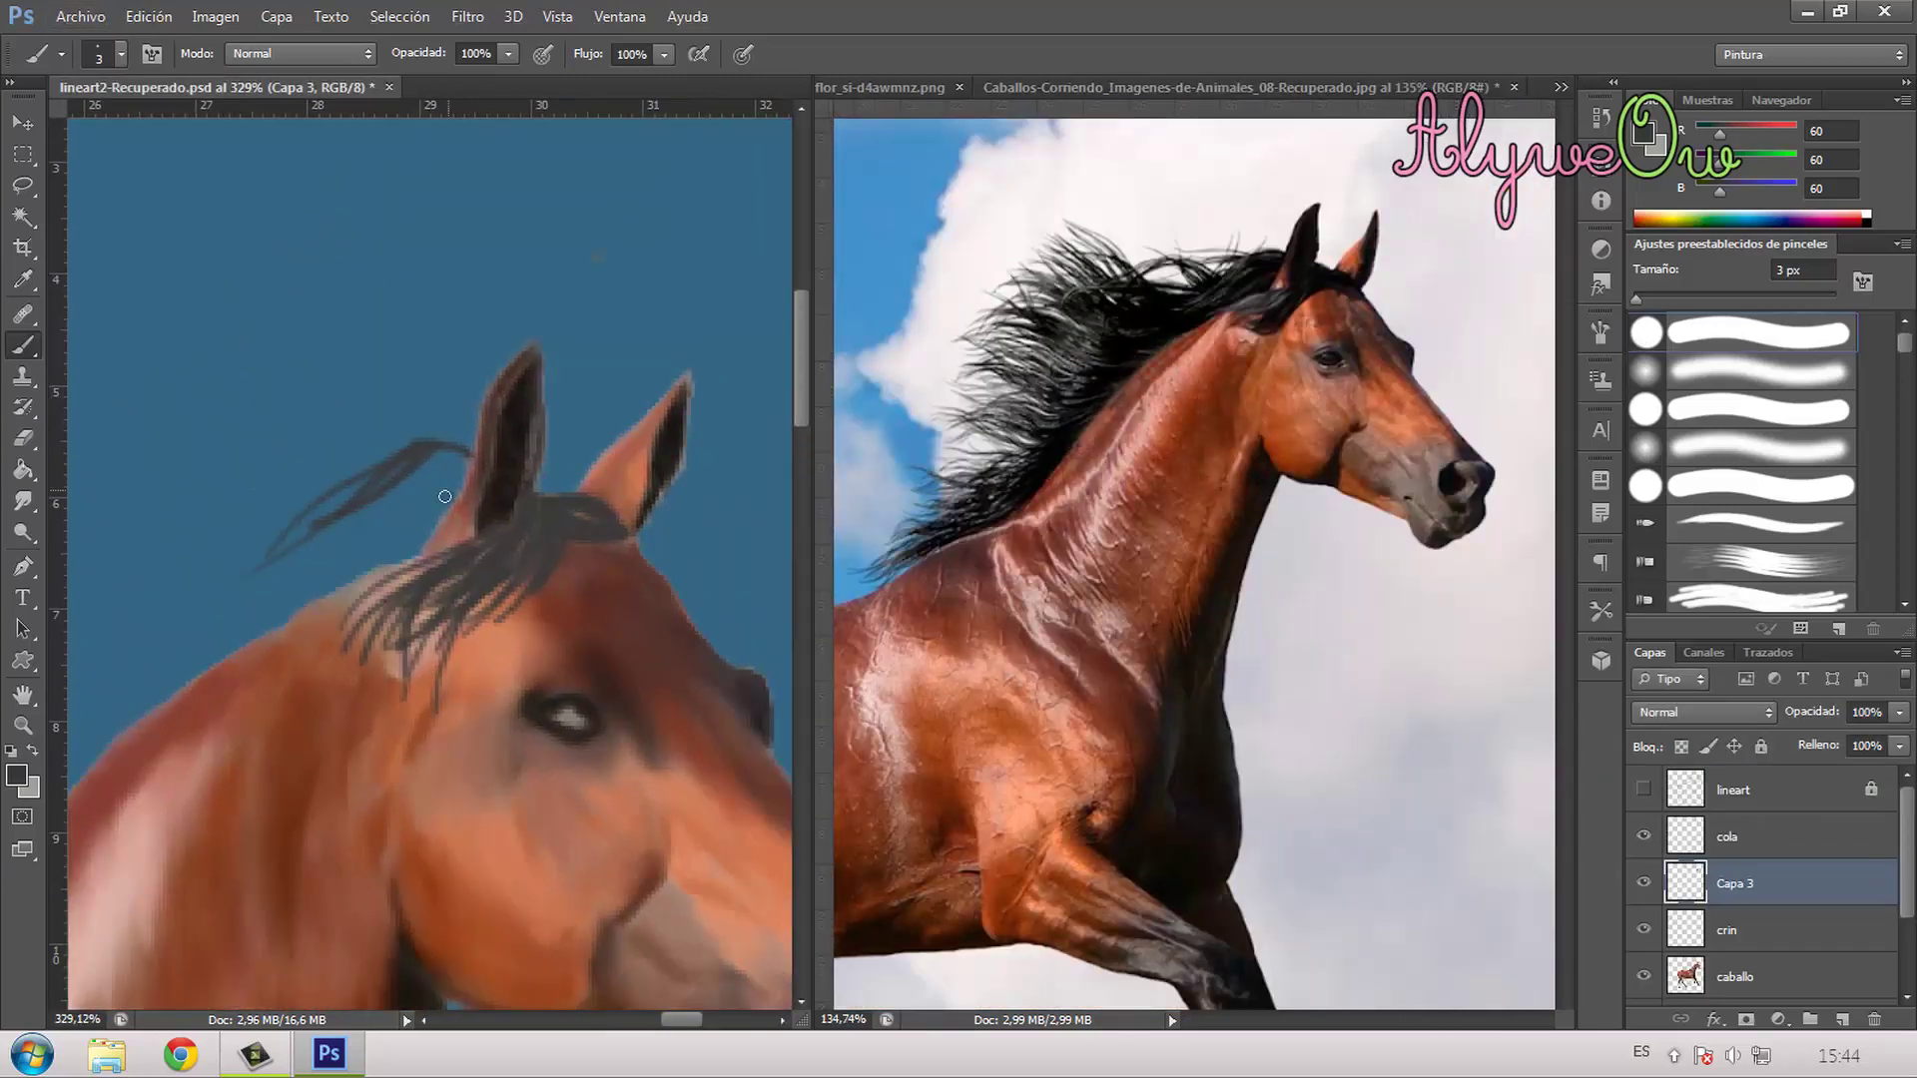
mouse_move(430, 458)
left_mouse_down()
mouse_move(262, 475)
mouse_move(275, 559)
left_mouse_up()
left_click_drag(420, 530, 253, 586)
left_click_drag(360, 549, 190, 464)
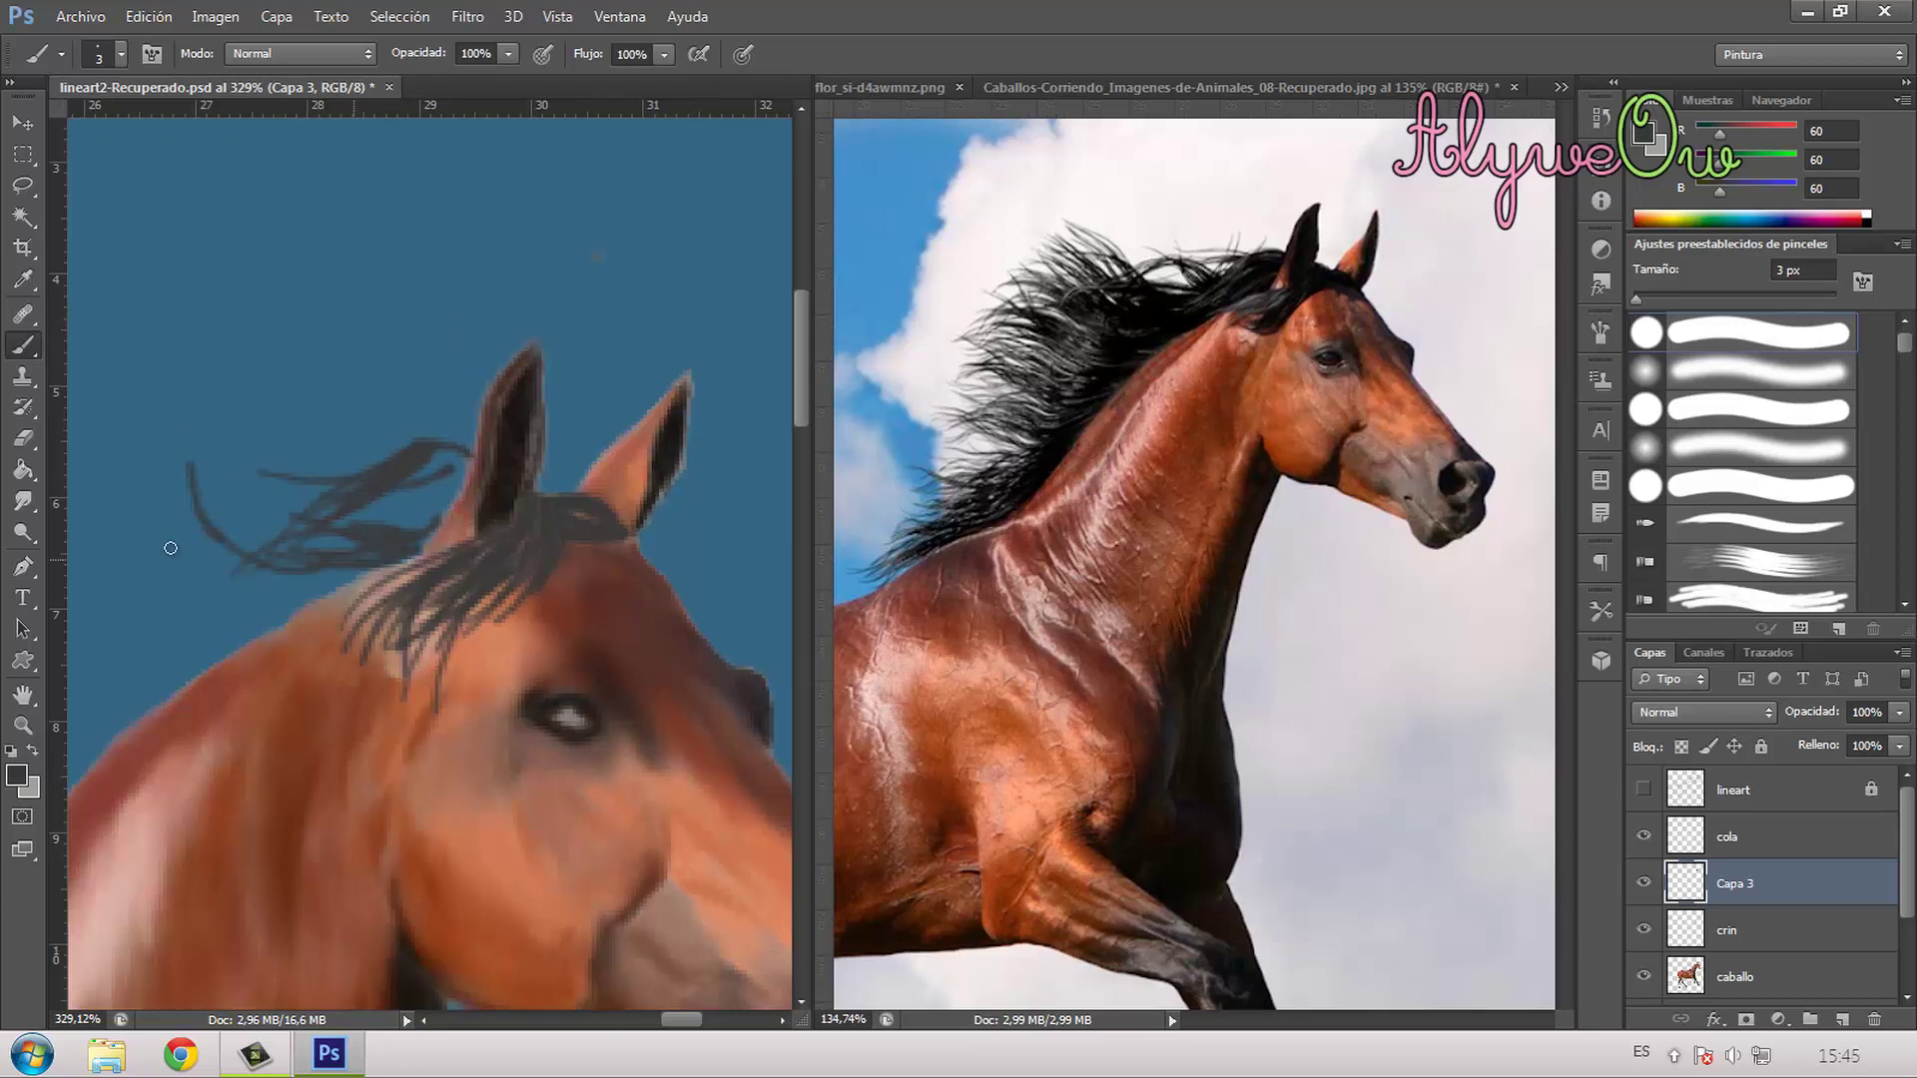
left_click_drag(439, 499, 165, 554)
mouse_move(474, 454)
left_mouse_down()
mouse_move(355, 514)
mouse_move(212, 675)
left_mouse_up()
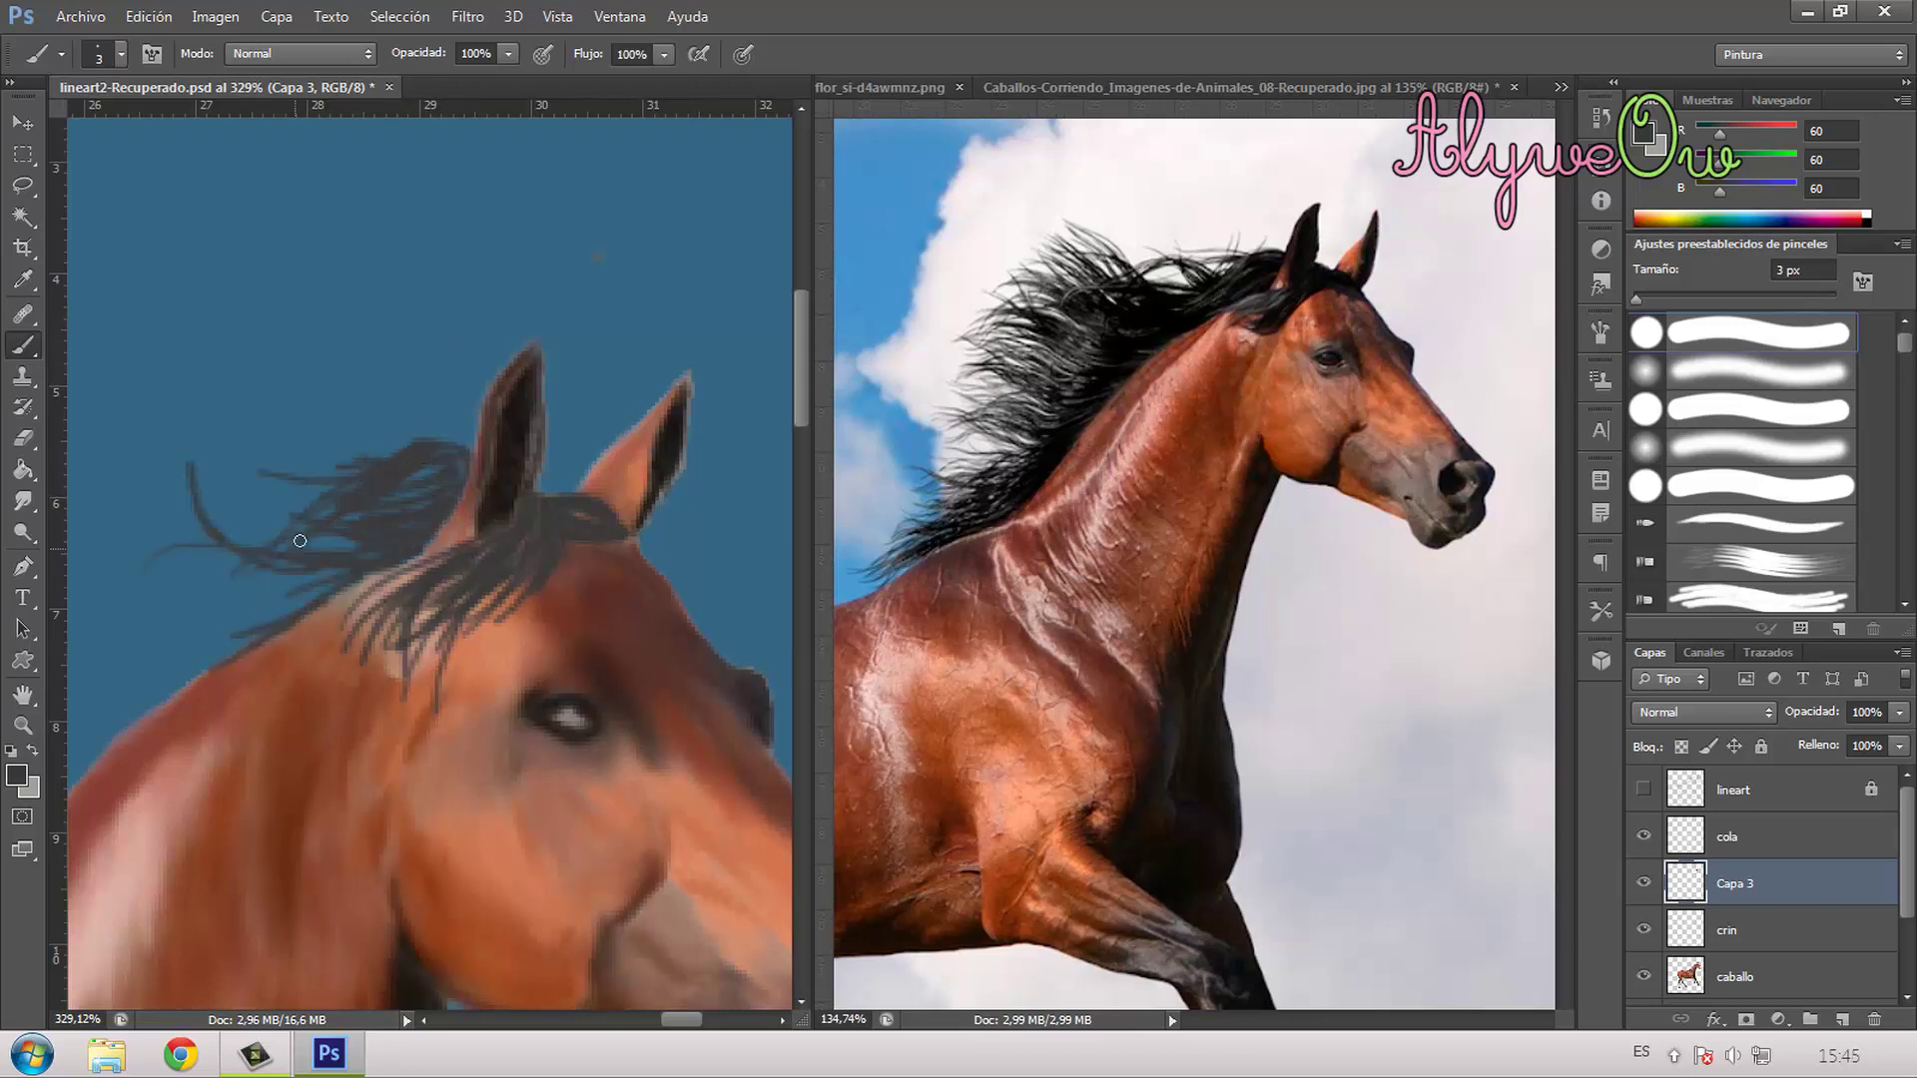
left_click_drag(370, 514, 235, 546)
left_click_drag(439, 470, 212, 581)
Step: Continue the windblown dark grey mane strands along the crest of the neck down to the withers
left_click_drag(688, 1020, 667, 1044)
mouse_move(576, 639)
left_mouse_down()
mouse_move(504, 611)
mouse_move(409, 514)
mouse_move(425, 484)
left_mouse_up()
left_click_drag(509, 585, 354, 484)
left_click_drag(449, 492, 329, 494)
mouse_move(609, 599)
left_mouse_down()
mouse_move(542, 537)
mouse_move(520, 584)
left_mouse_up()
scroll(452, 600, "down", 5)
left_click_drag(614, 444, 539, 419)
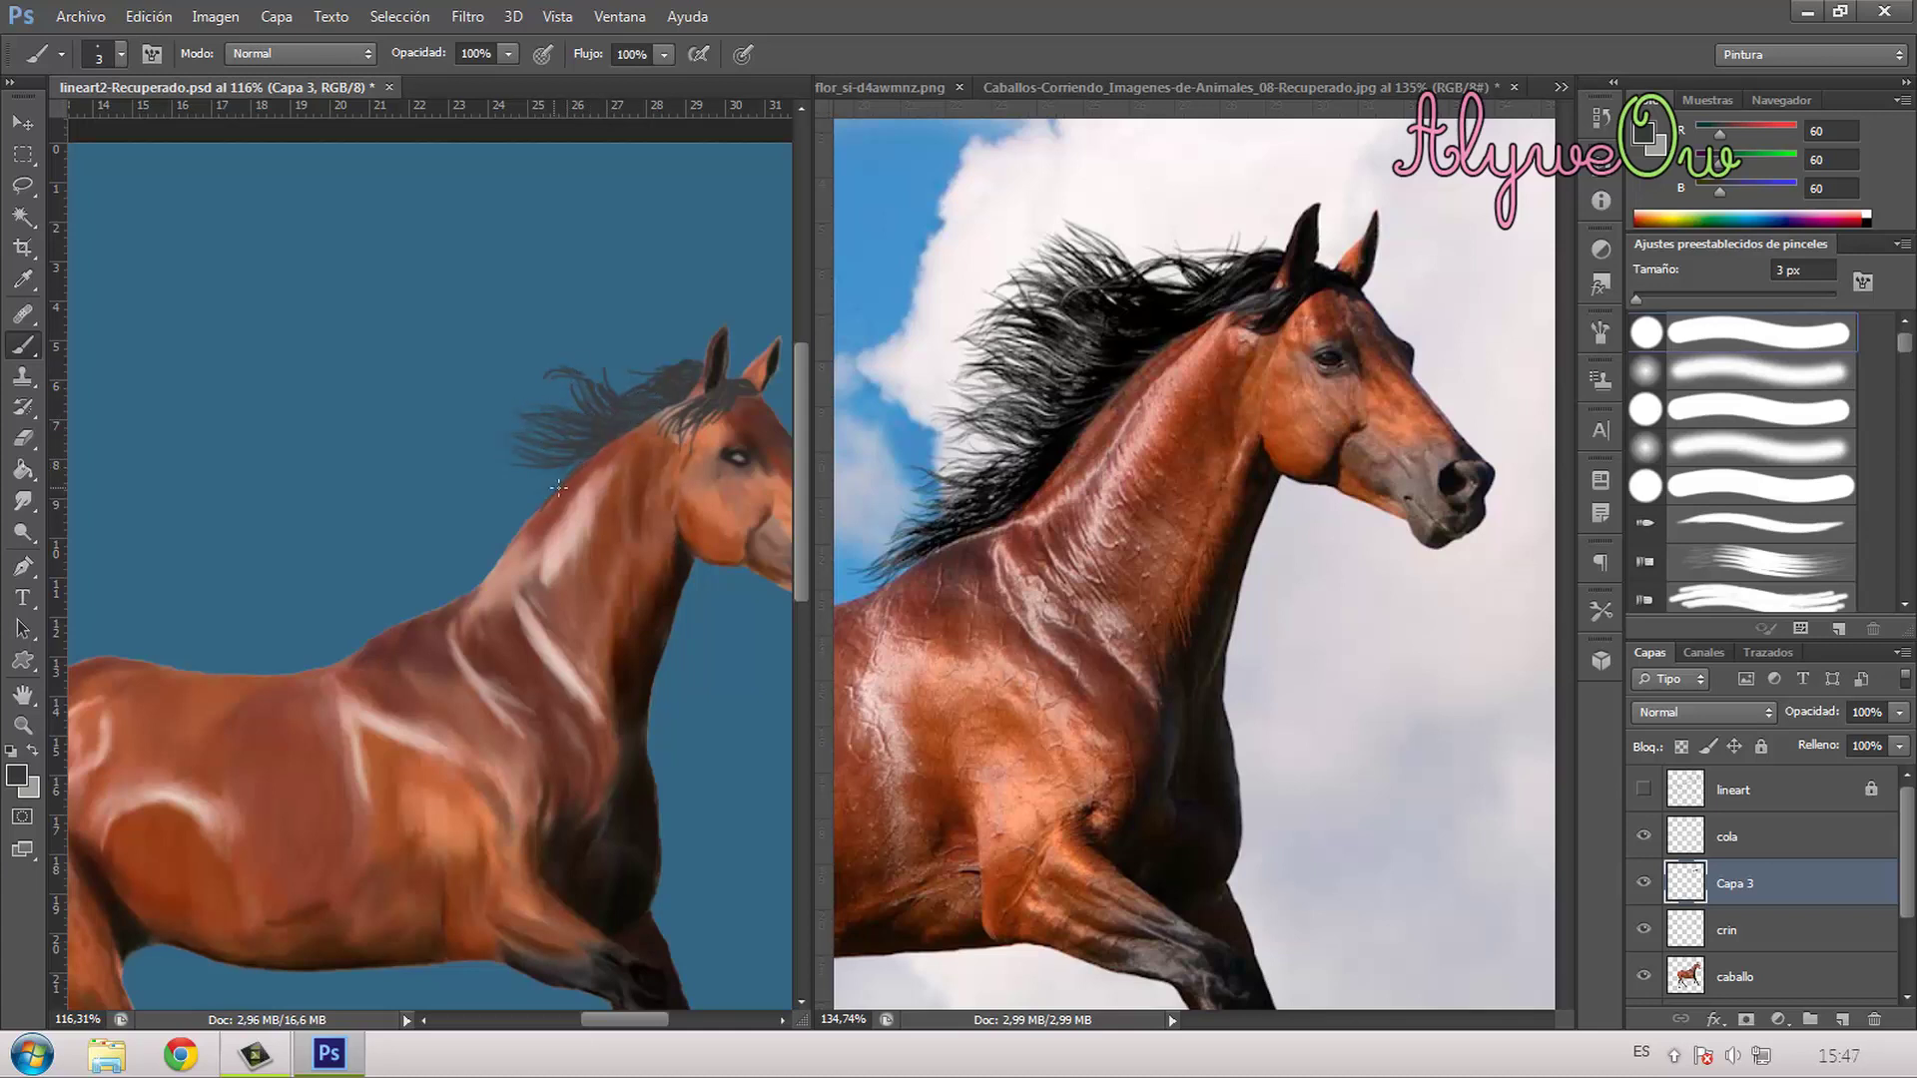
mouse_move(558, 488)
left_mouse_down()
mouse_move(515, 429)
mouse_move(502, 469)
left_mouse_up()
mouse_move(534, 502)
left_mouse_down()
mouse_move(477, 518)
mouse_move(494, 555)
mouse_move(468, 549)
mouse_move(483, 569)
mouse_move(399, 605)
mouse_move(484, 548)
mouse_move(420, 571)
left_mouse_up()
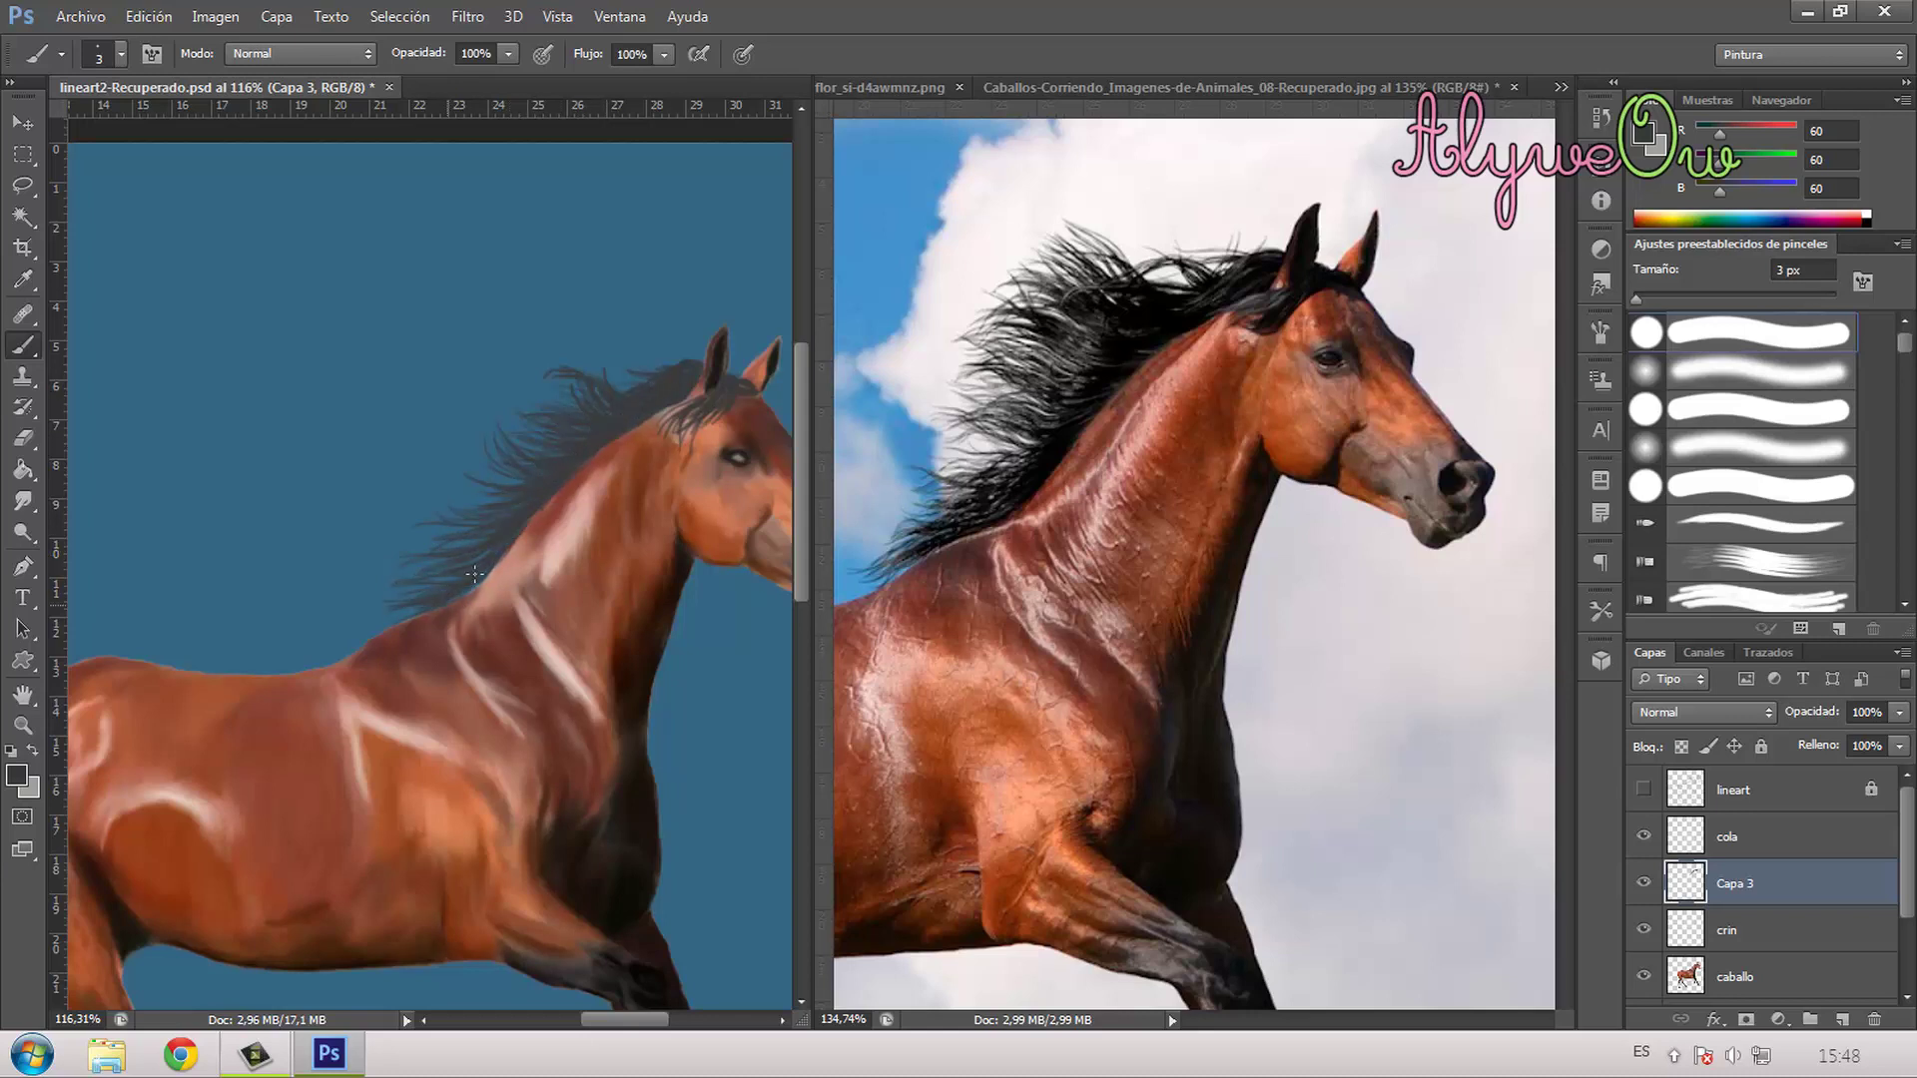
Step: Thicken the mane with extra dark grey strands along the neck and beside the ear to fill the gaps
scroll(518, 475, "down", 1)
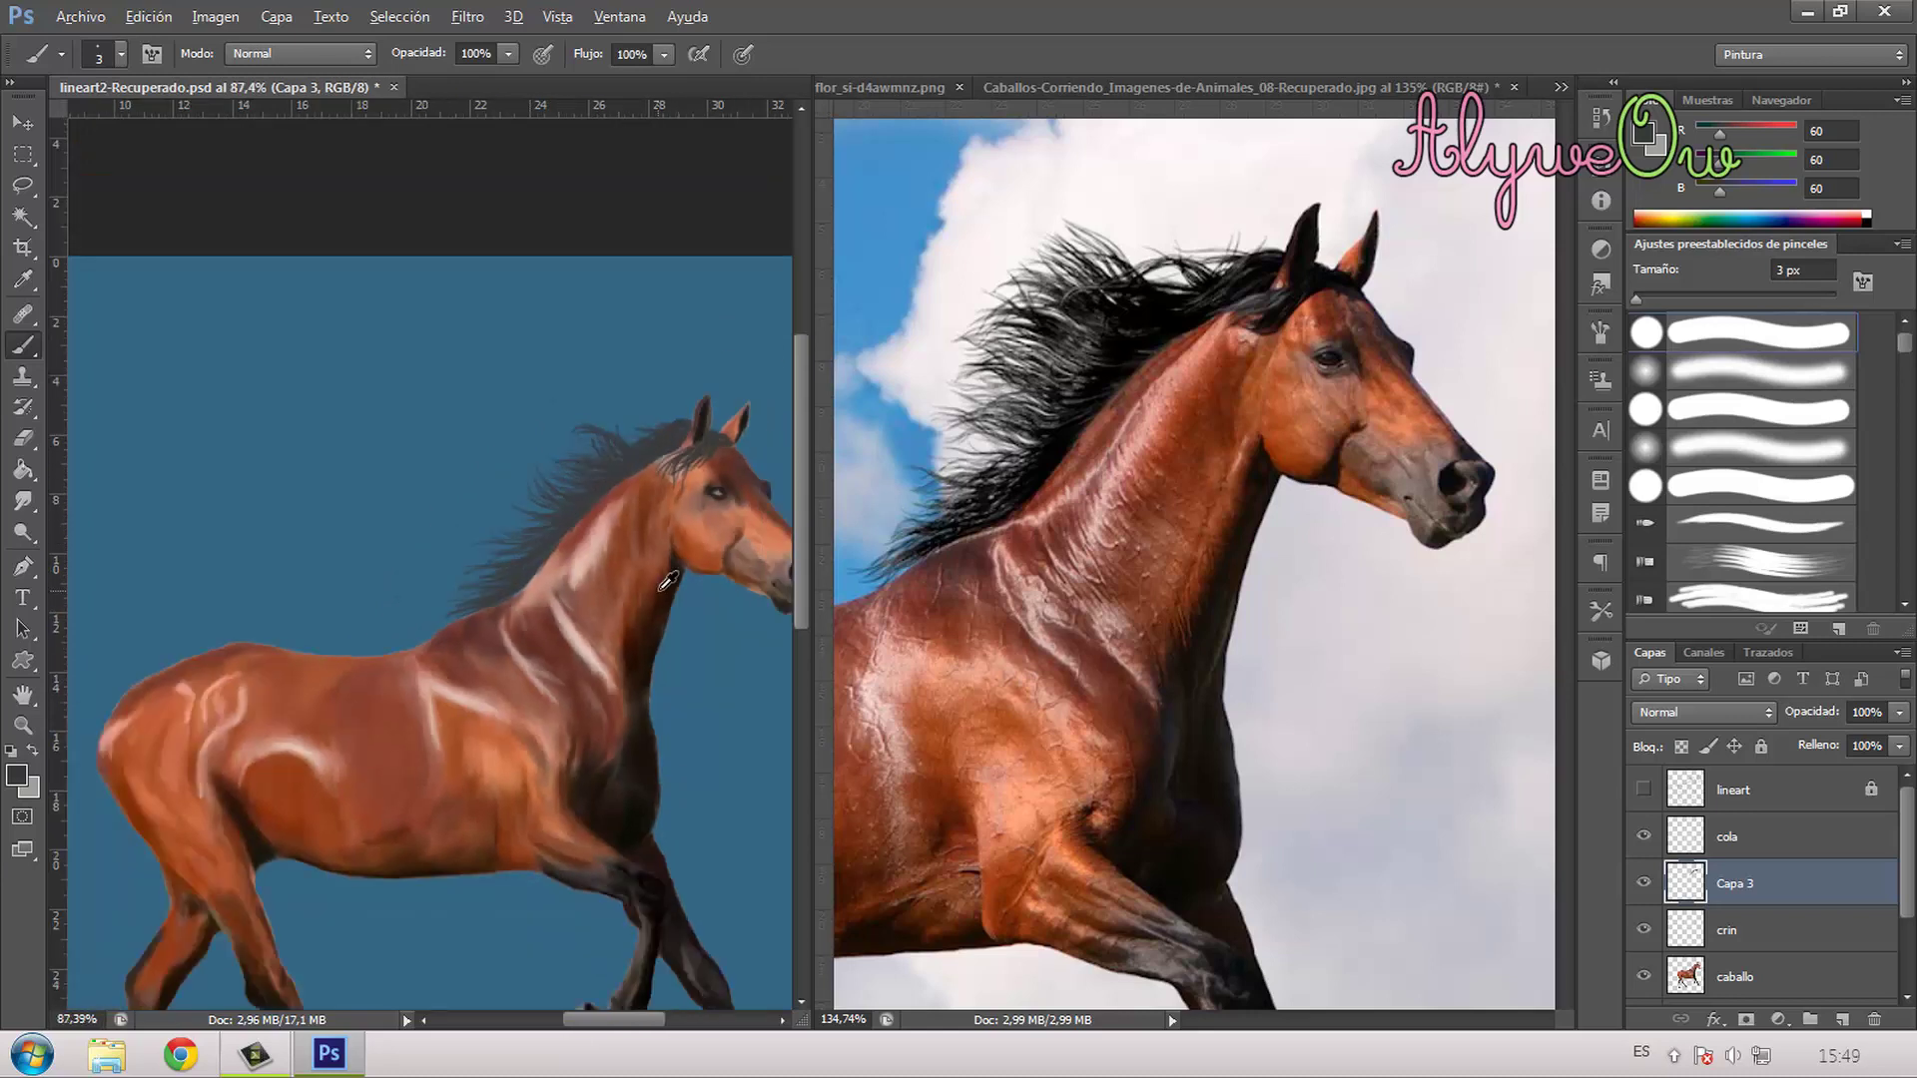
scroll(518, 475, "up", 2)
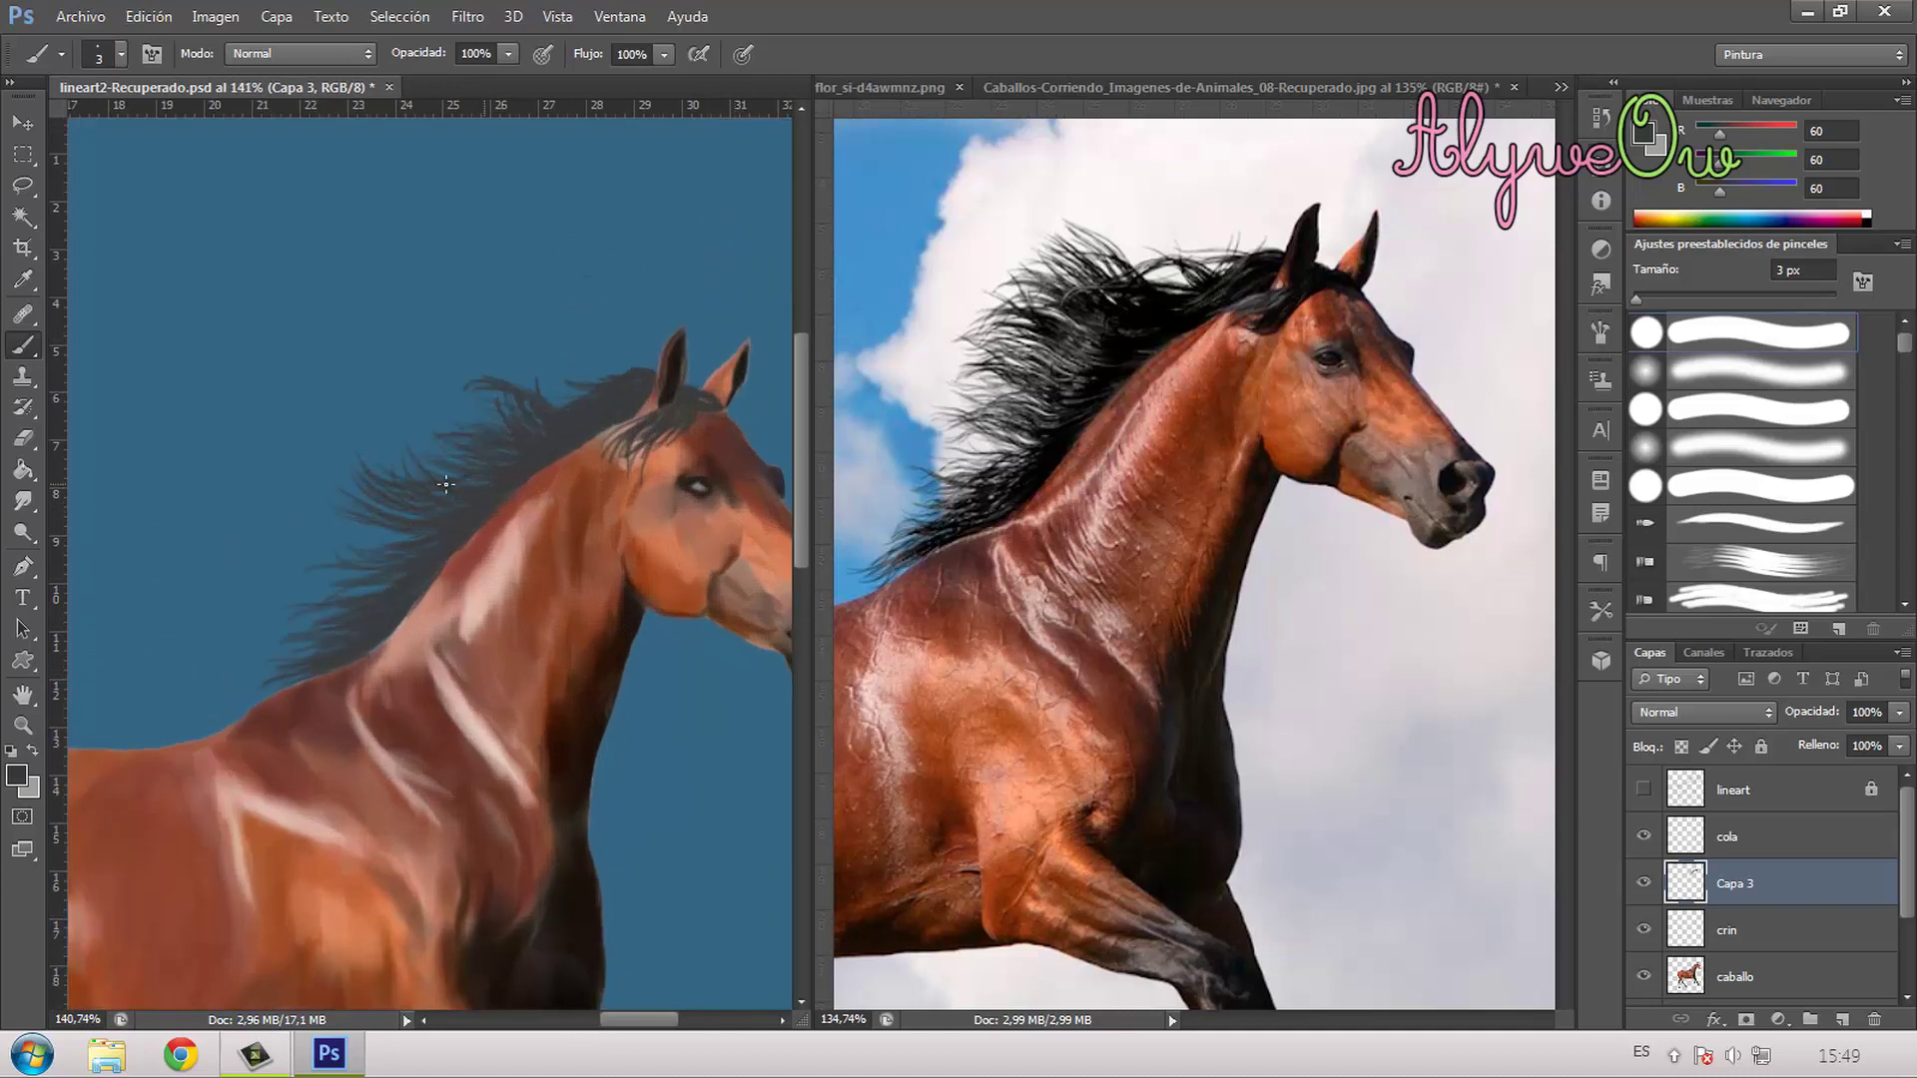
left_click_drag(462, 451, 392, 471)
left_click_drag(411, 535, 324, 559)
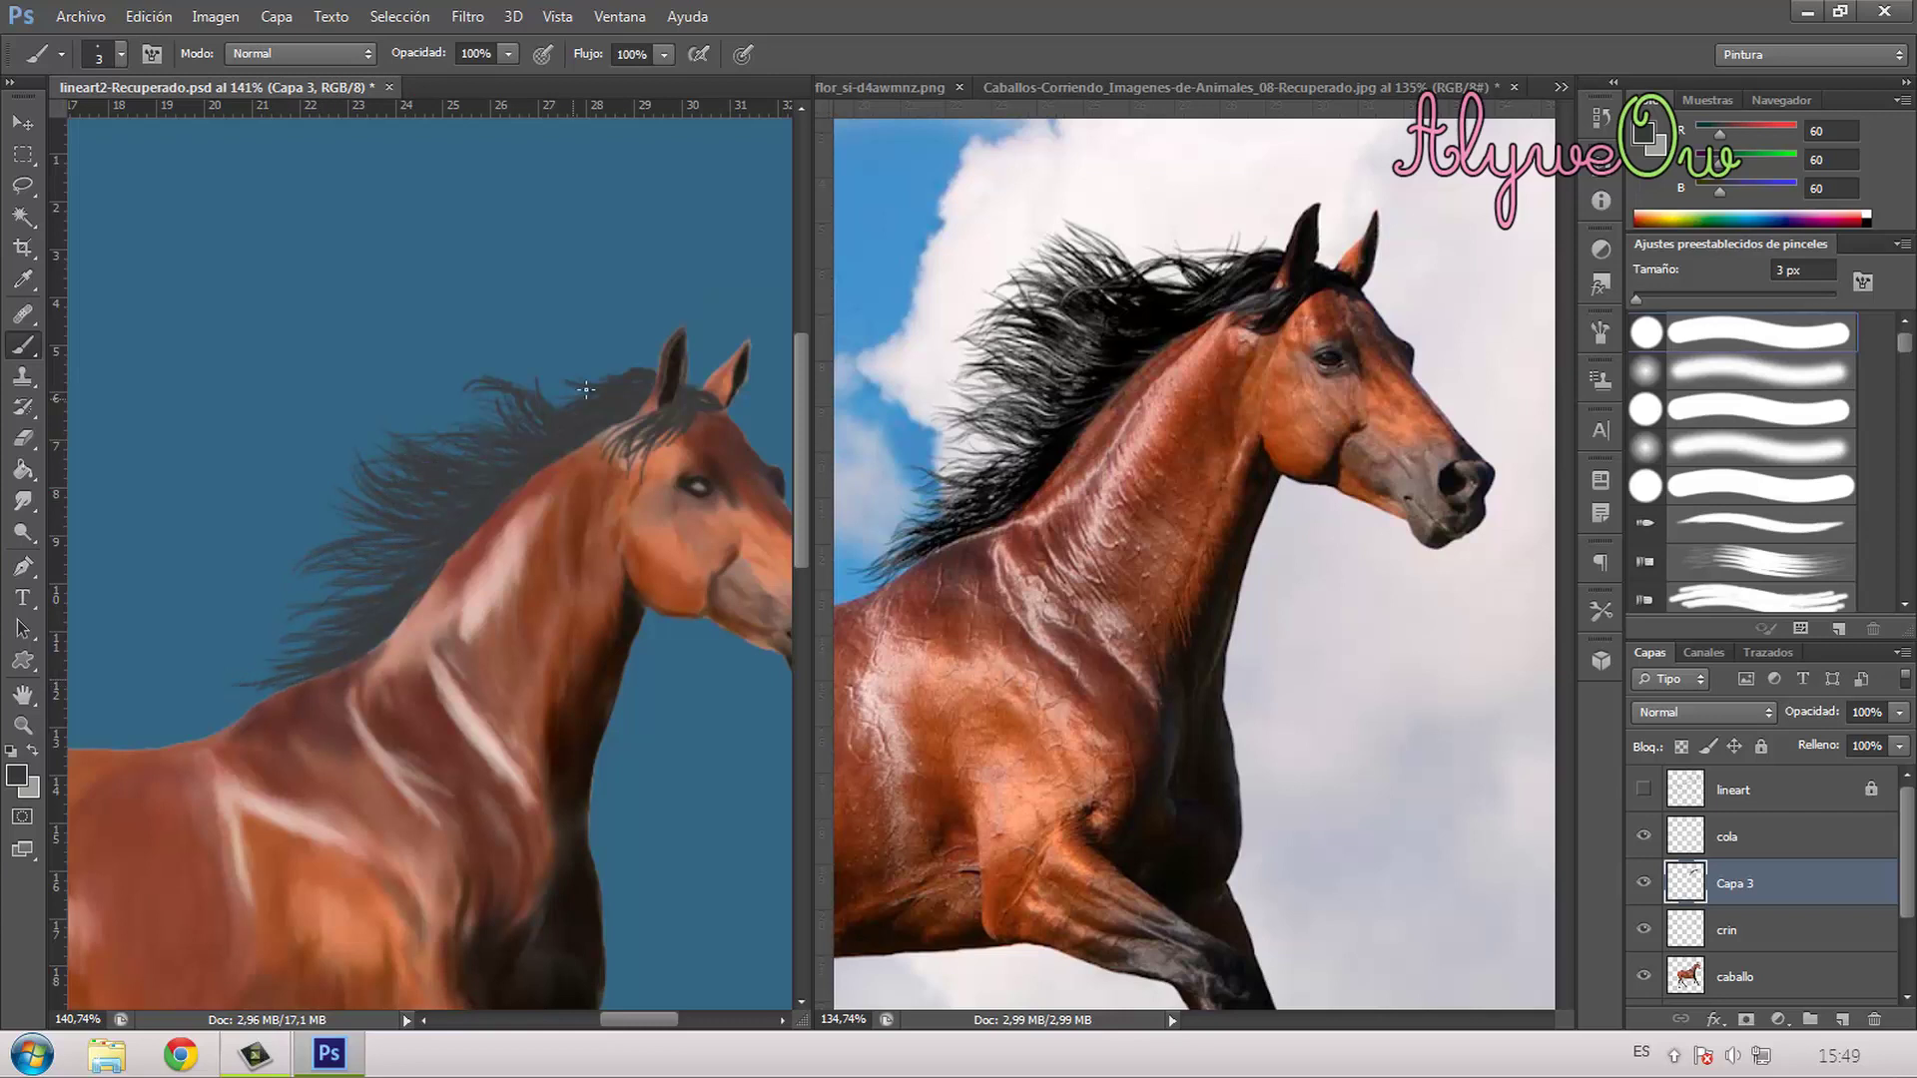
left_click_drag(376, 599, 290, 589)
mouse_move(630, 440)
left_mouse_down()
mouse_move(603, 461)
mouse_move(619, 486)
left_mouse_up()
Step: Review the written tutorial's mane and tail sections on base colour, shadows, light 1, light 2 and the recommended brush size
scroll(716, 403, "down", 4)
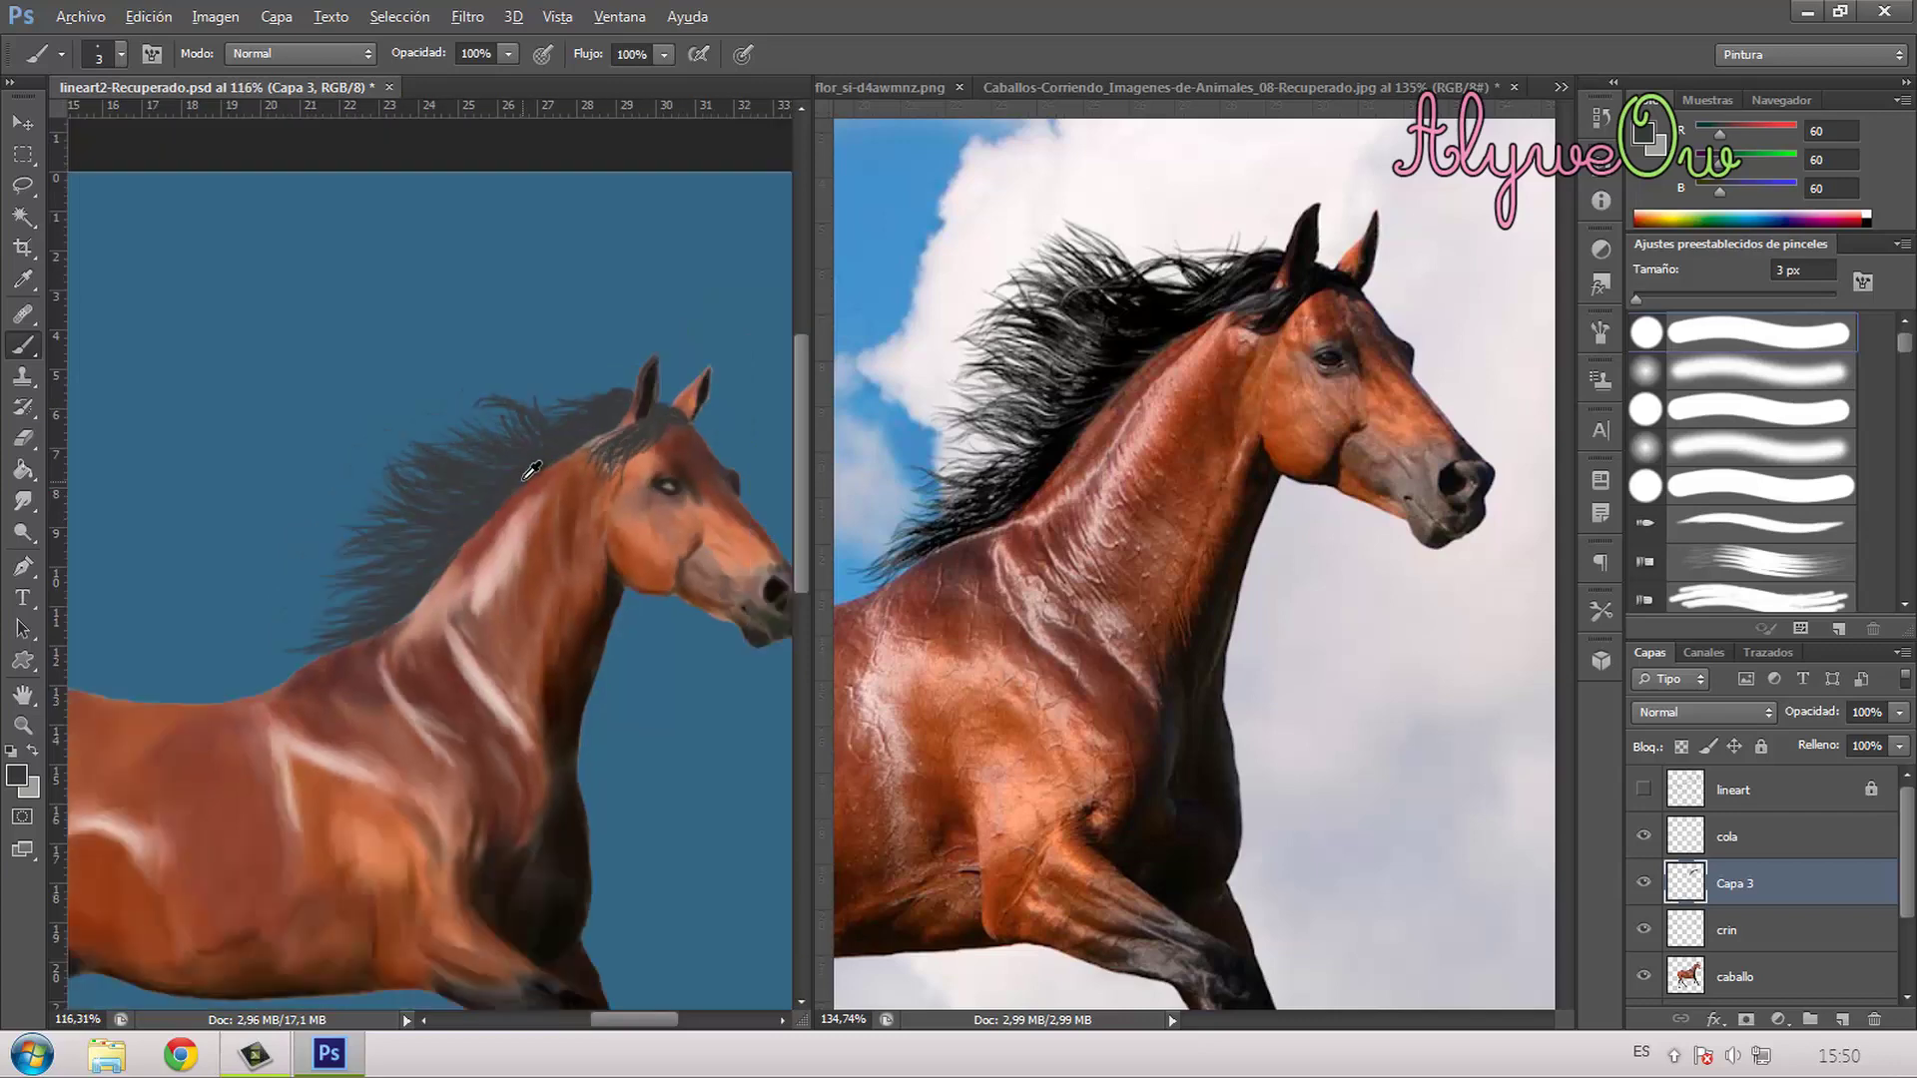
left_click(879, 87)
scroll(1138, 564, "down", 2)
scroll(1138, 566, "down", 1)
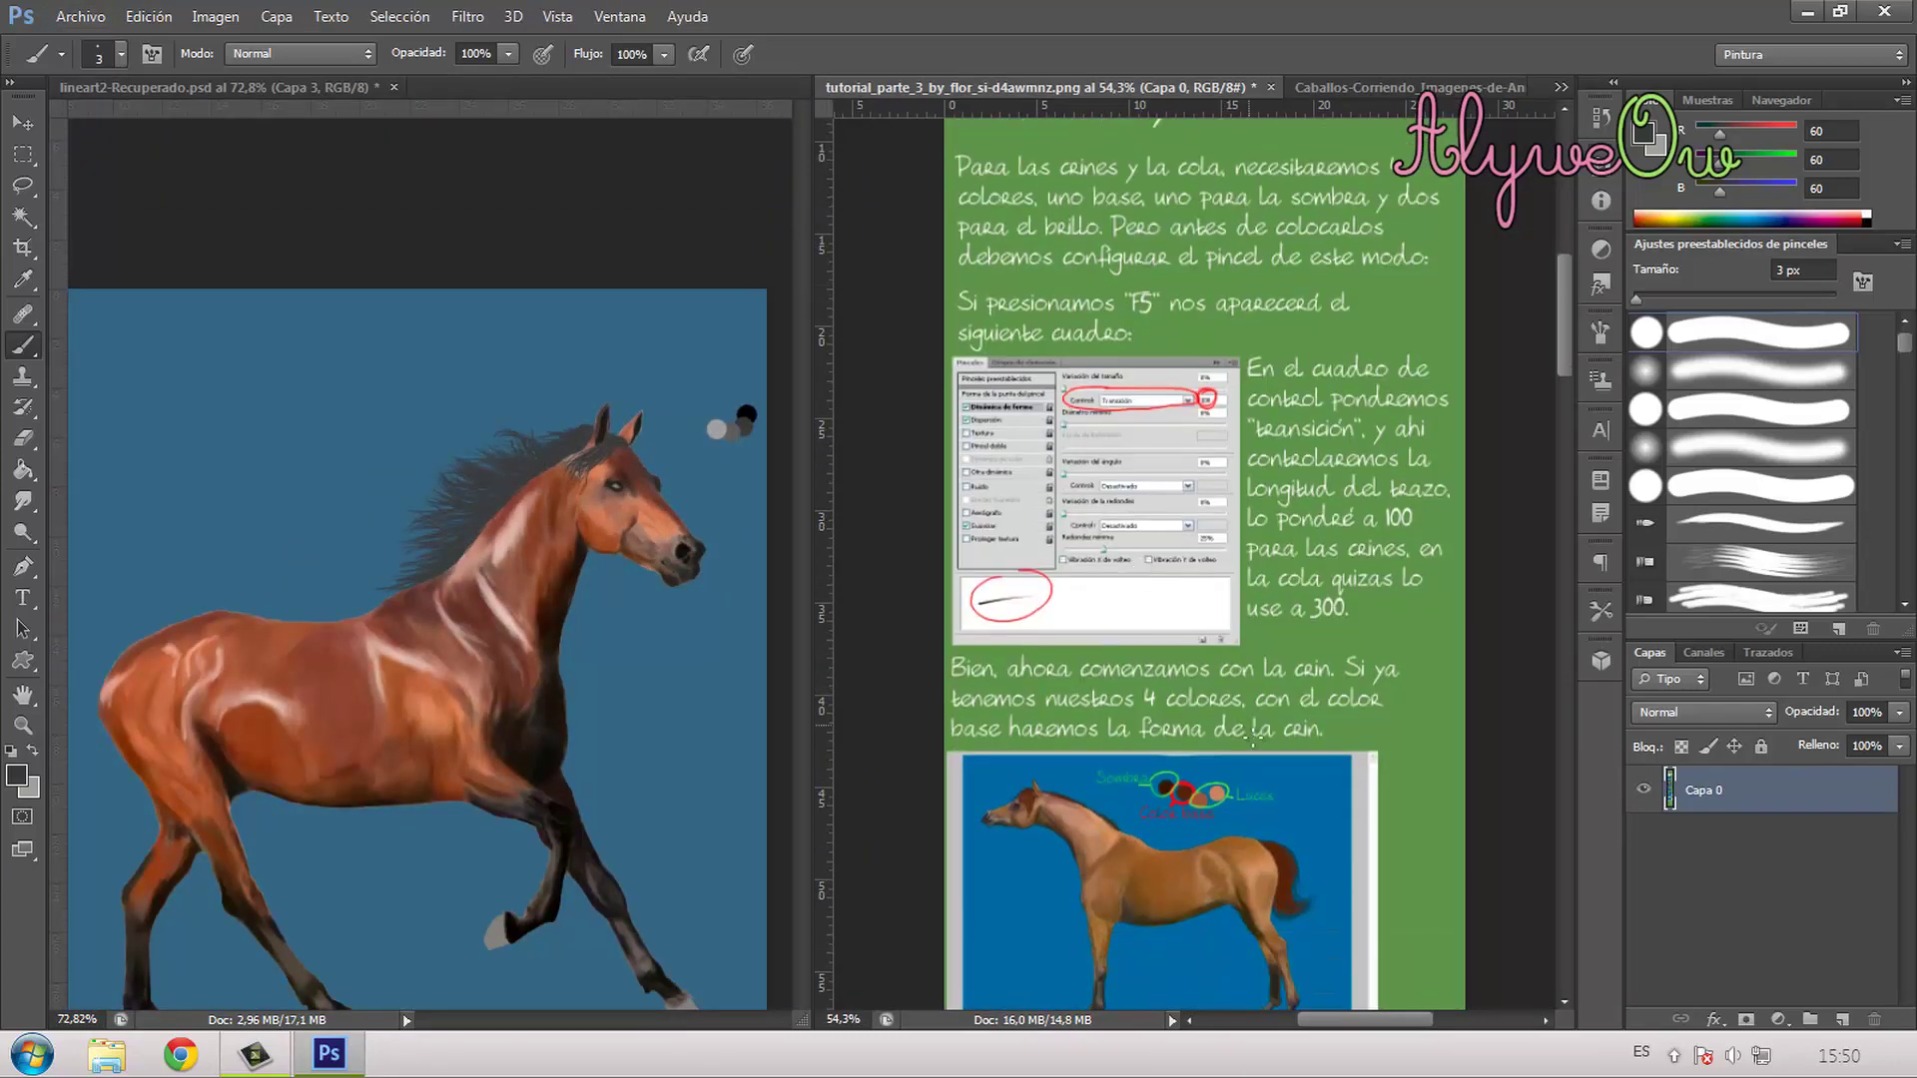
scroll(1315, 611, "down", 4)
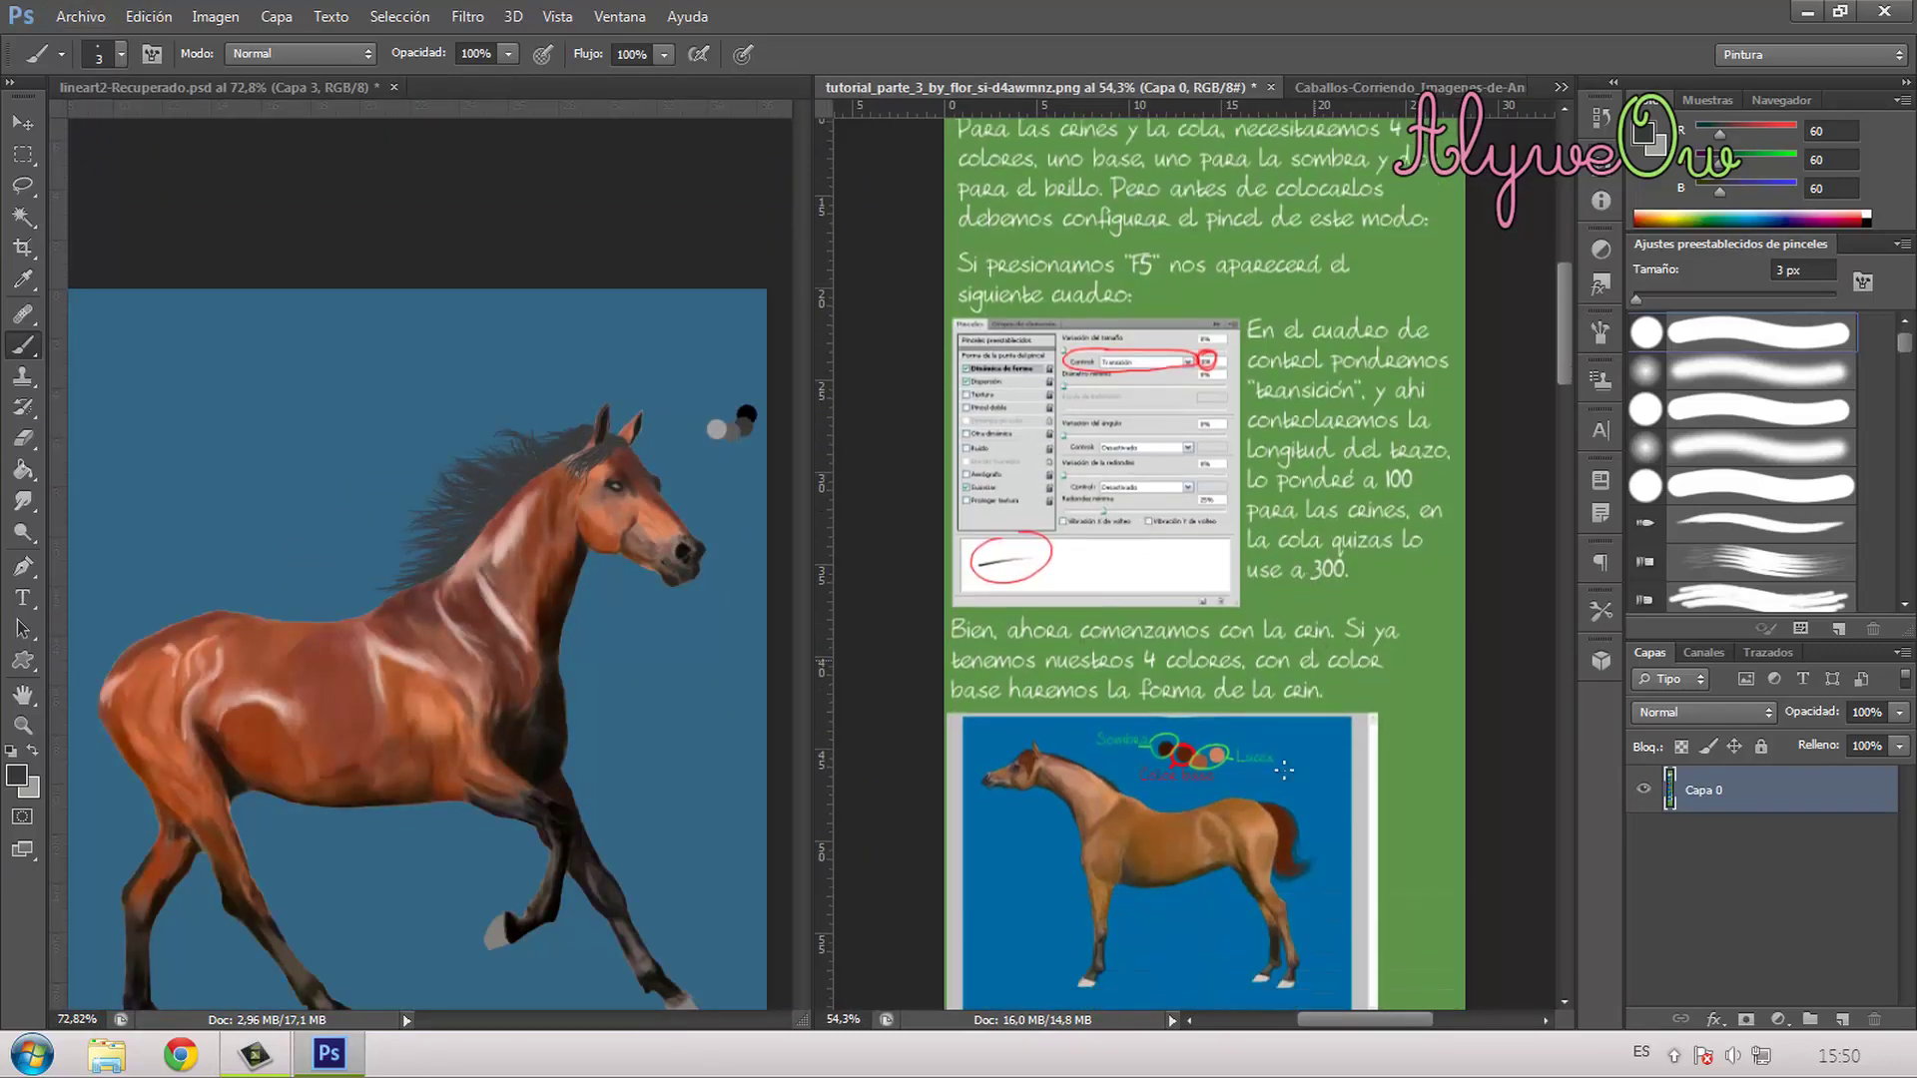
scroll(1235, 786, "down", 5)
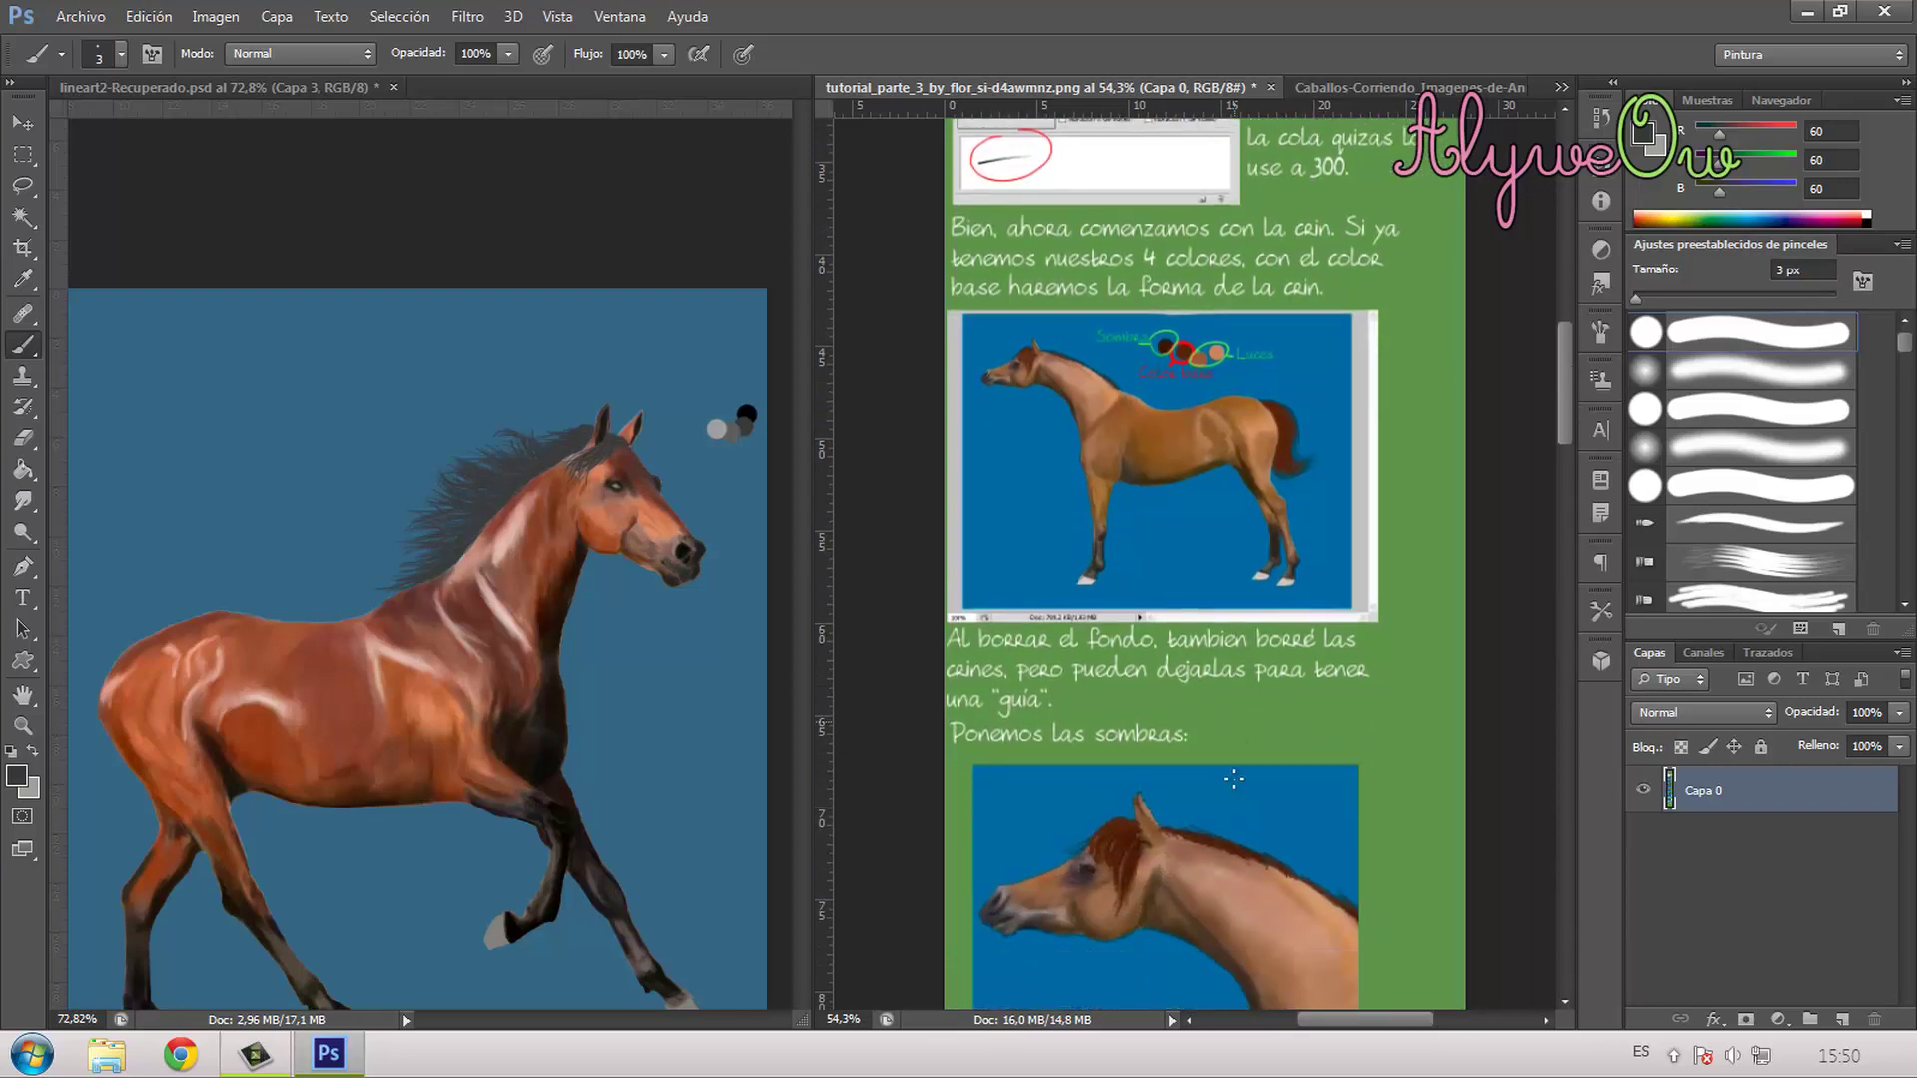
scroll(1228, 770, "up", 4)
scroll(1167, 707, "down", 4)
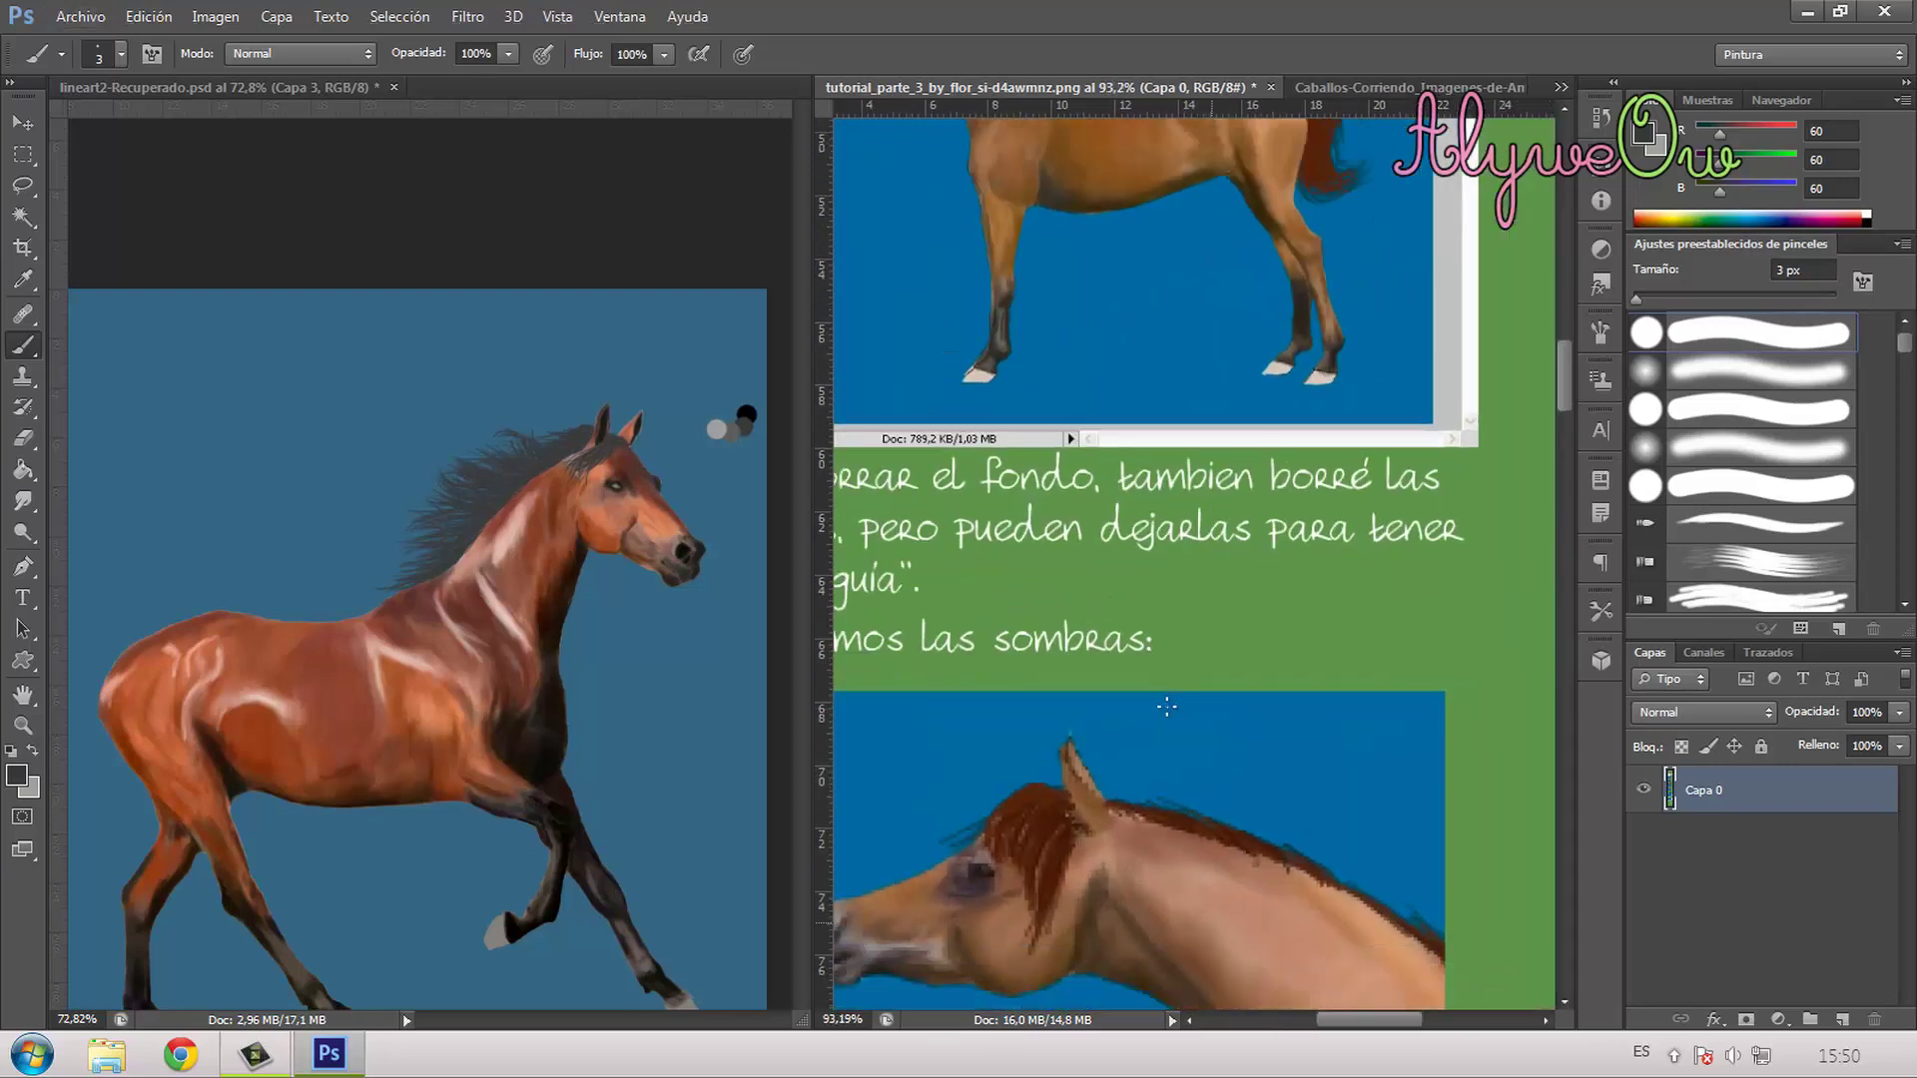
scroll(1167, 707, "down", 1)
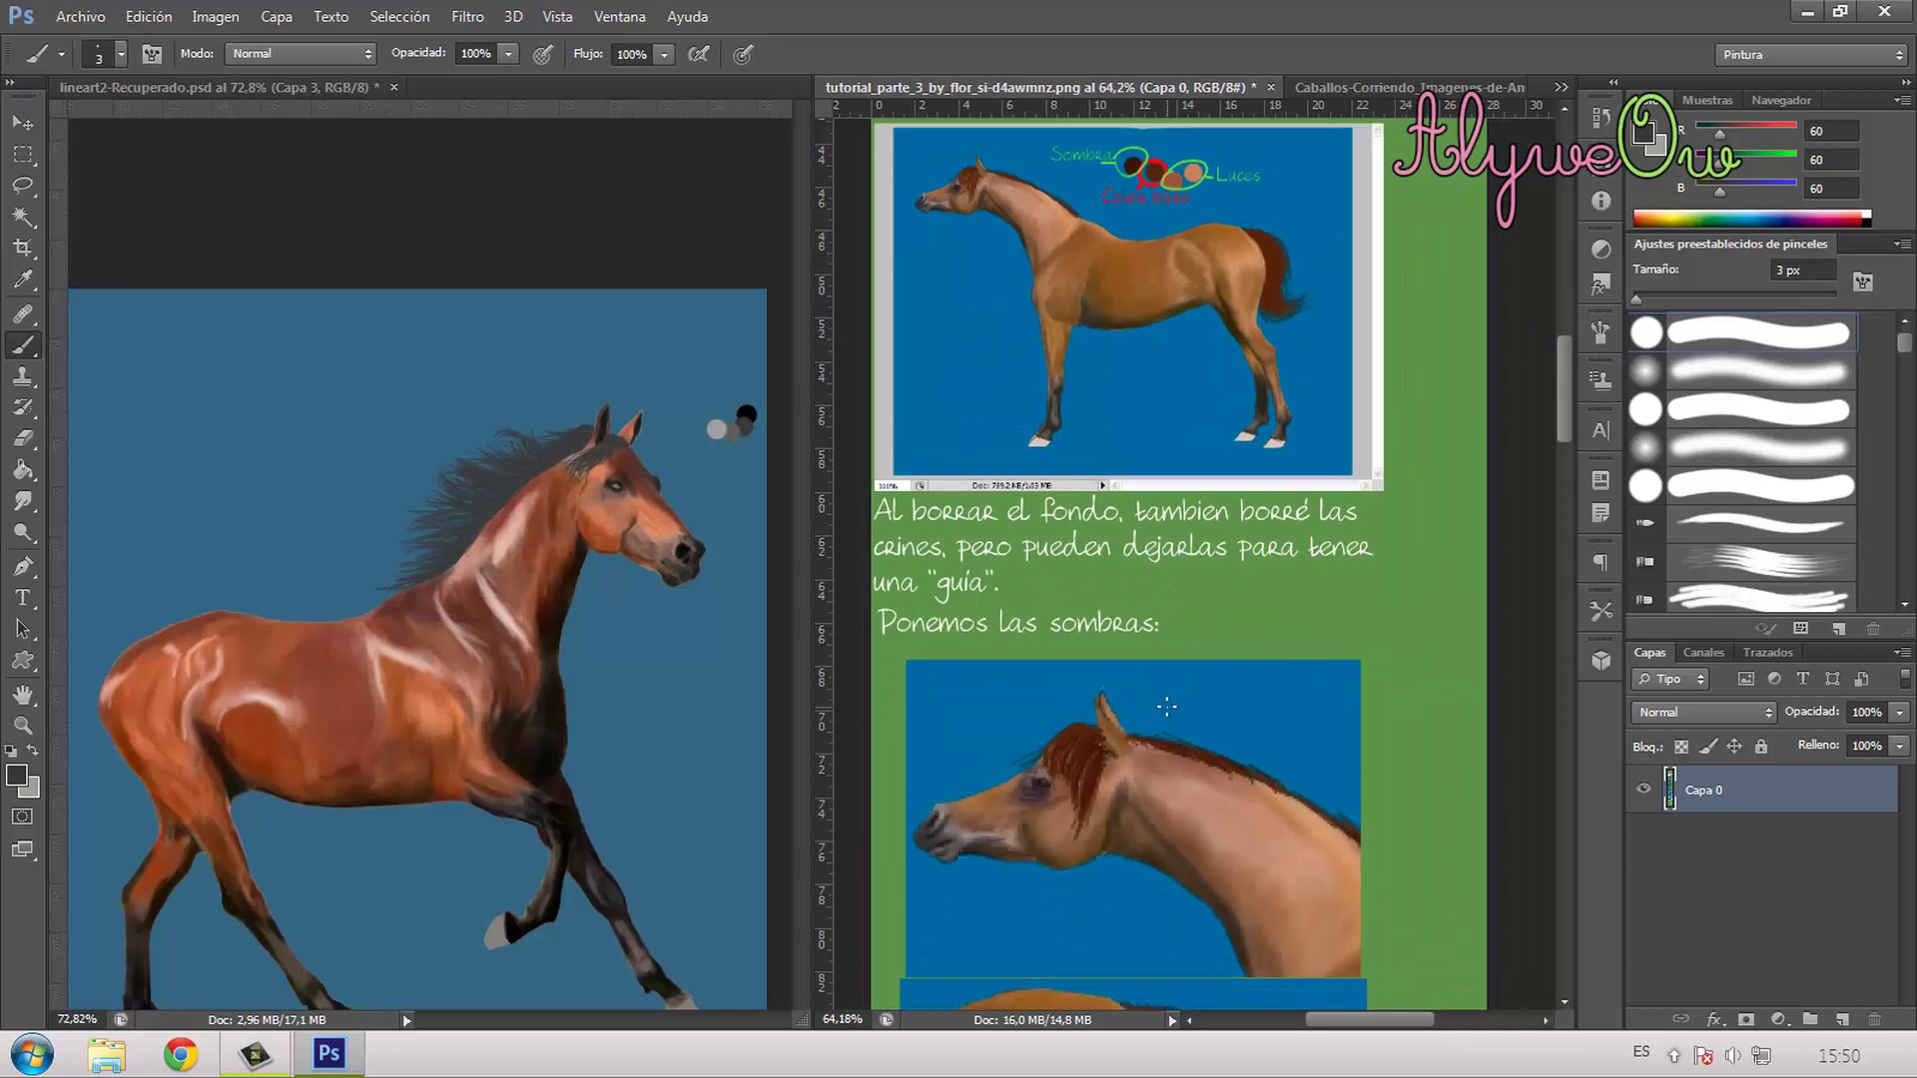
scroll(1078, 667, "down", 5)
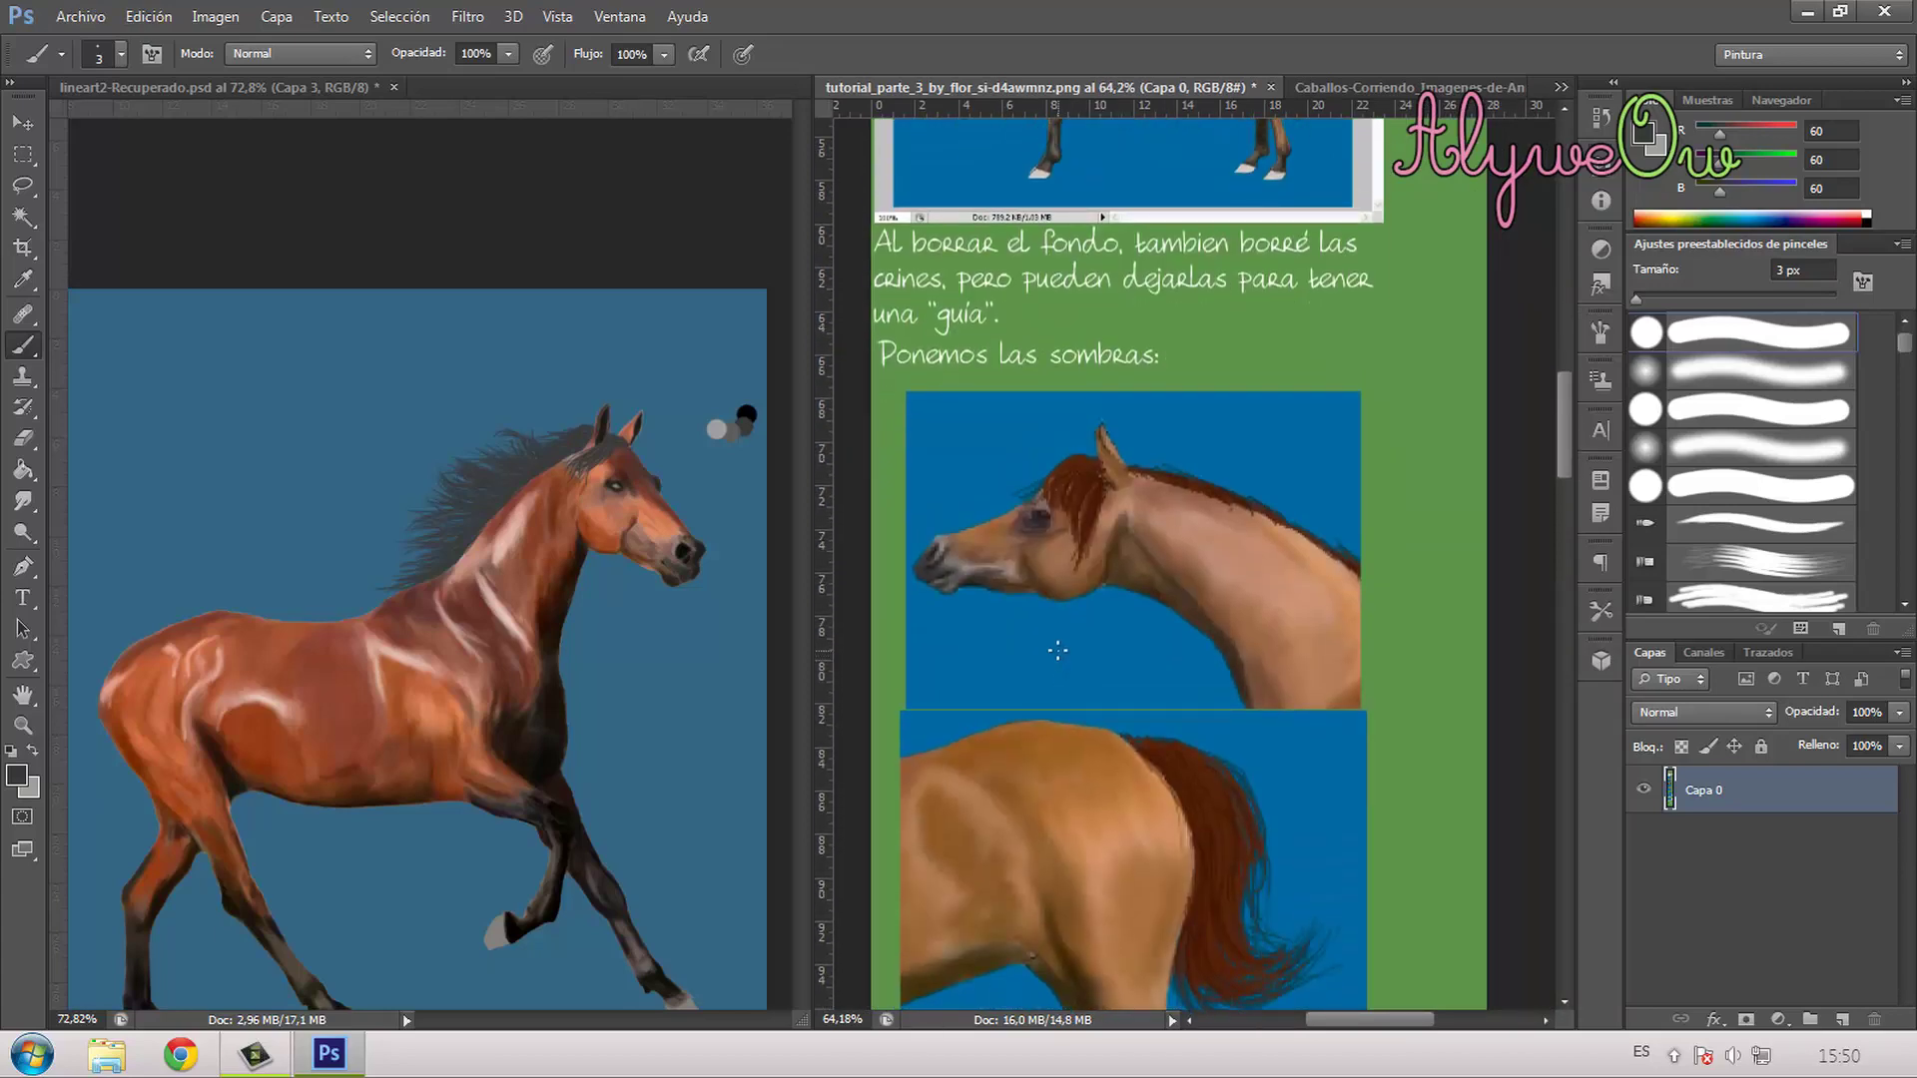
scroll(1058, 651, "down", 6)
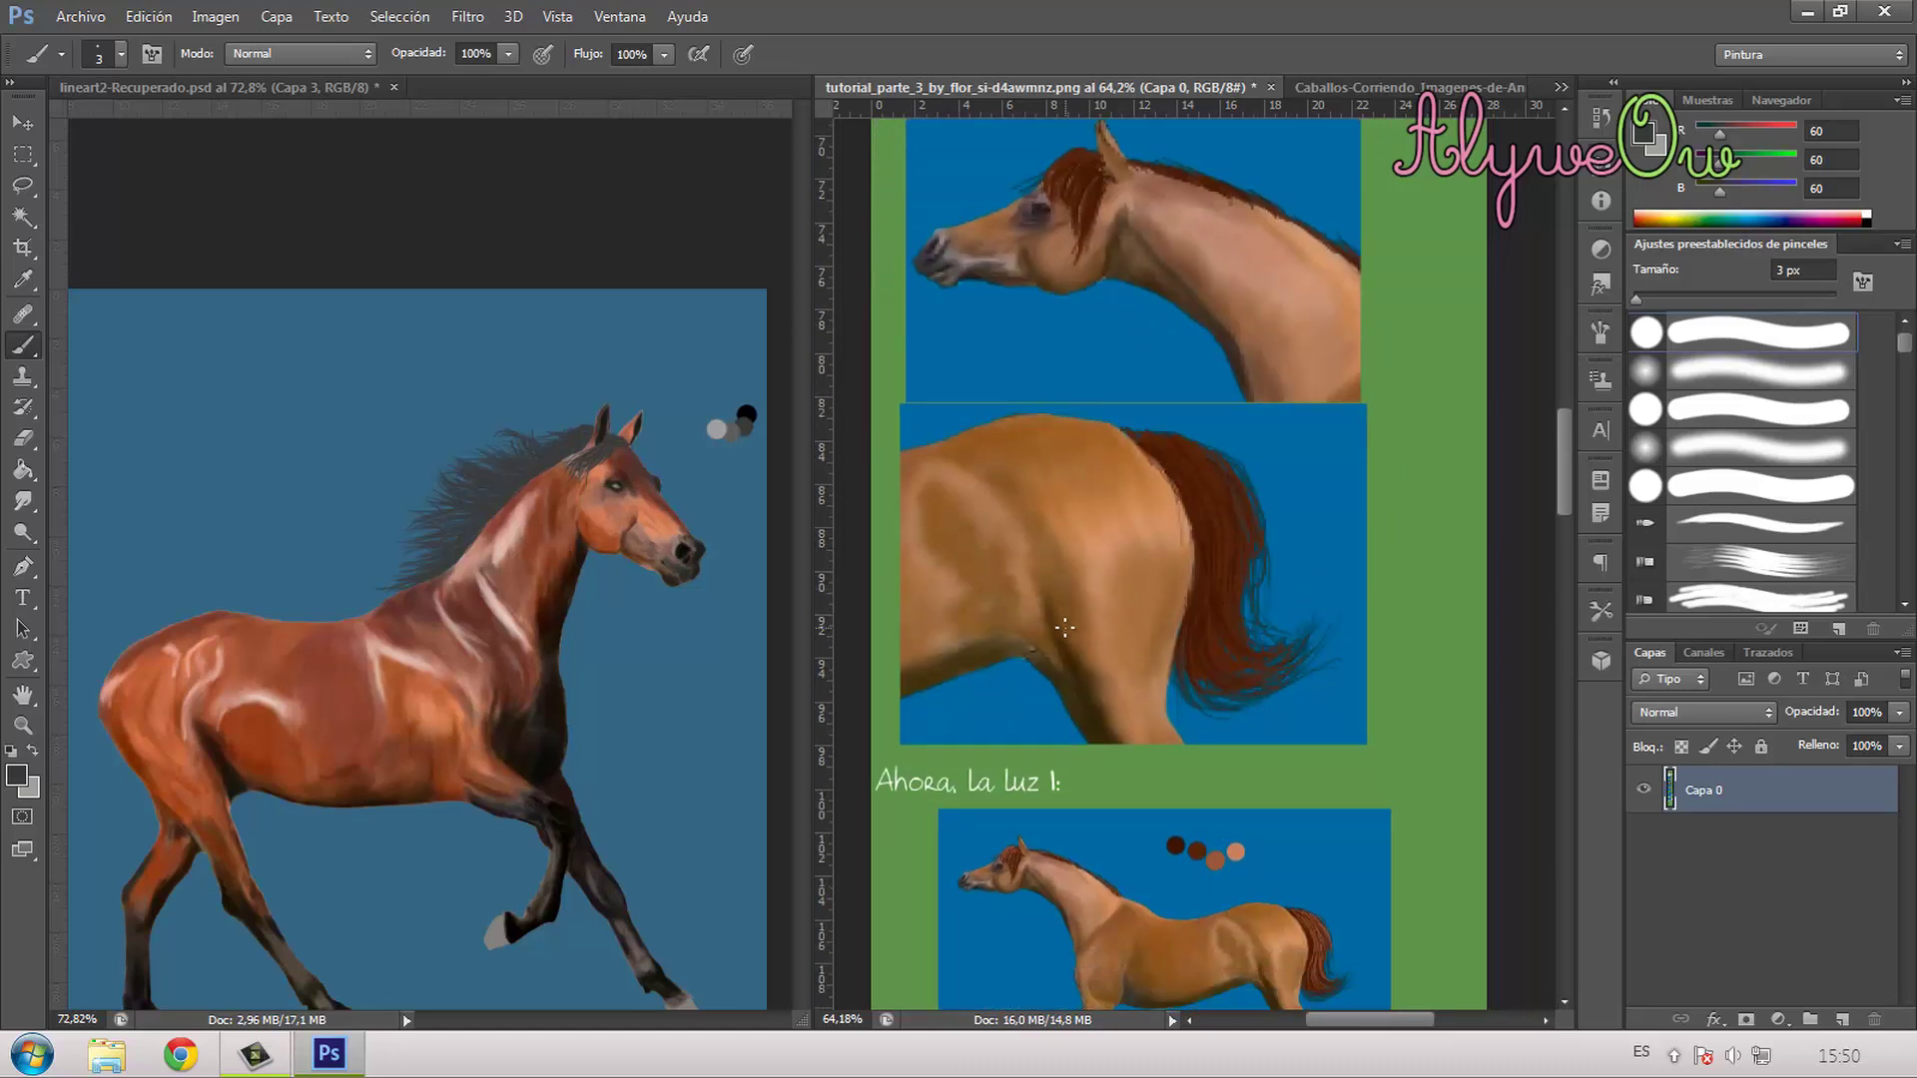
scroll(1066, 628, "down", 10)
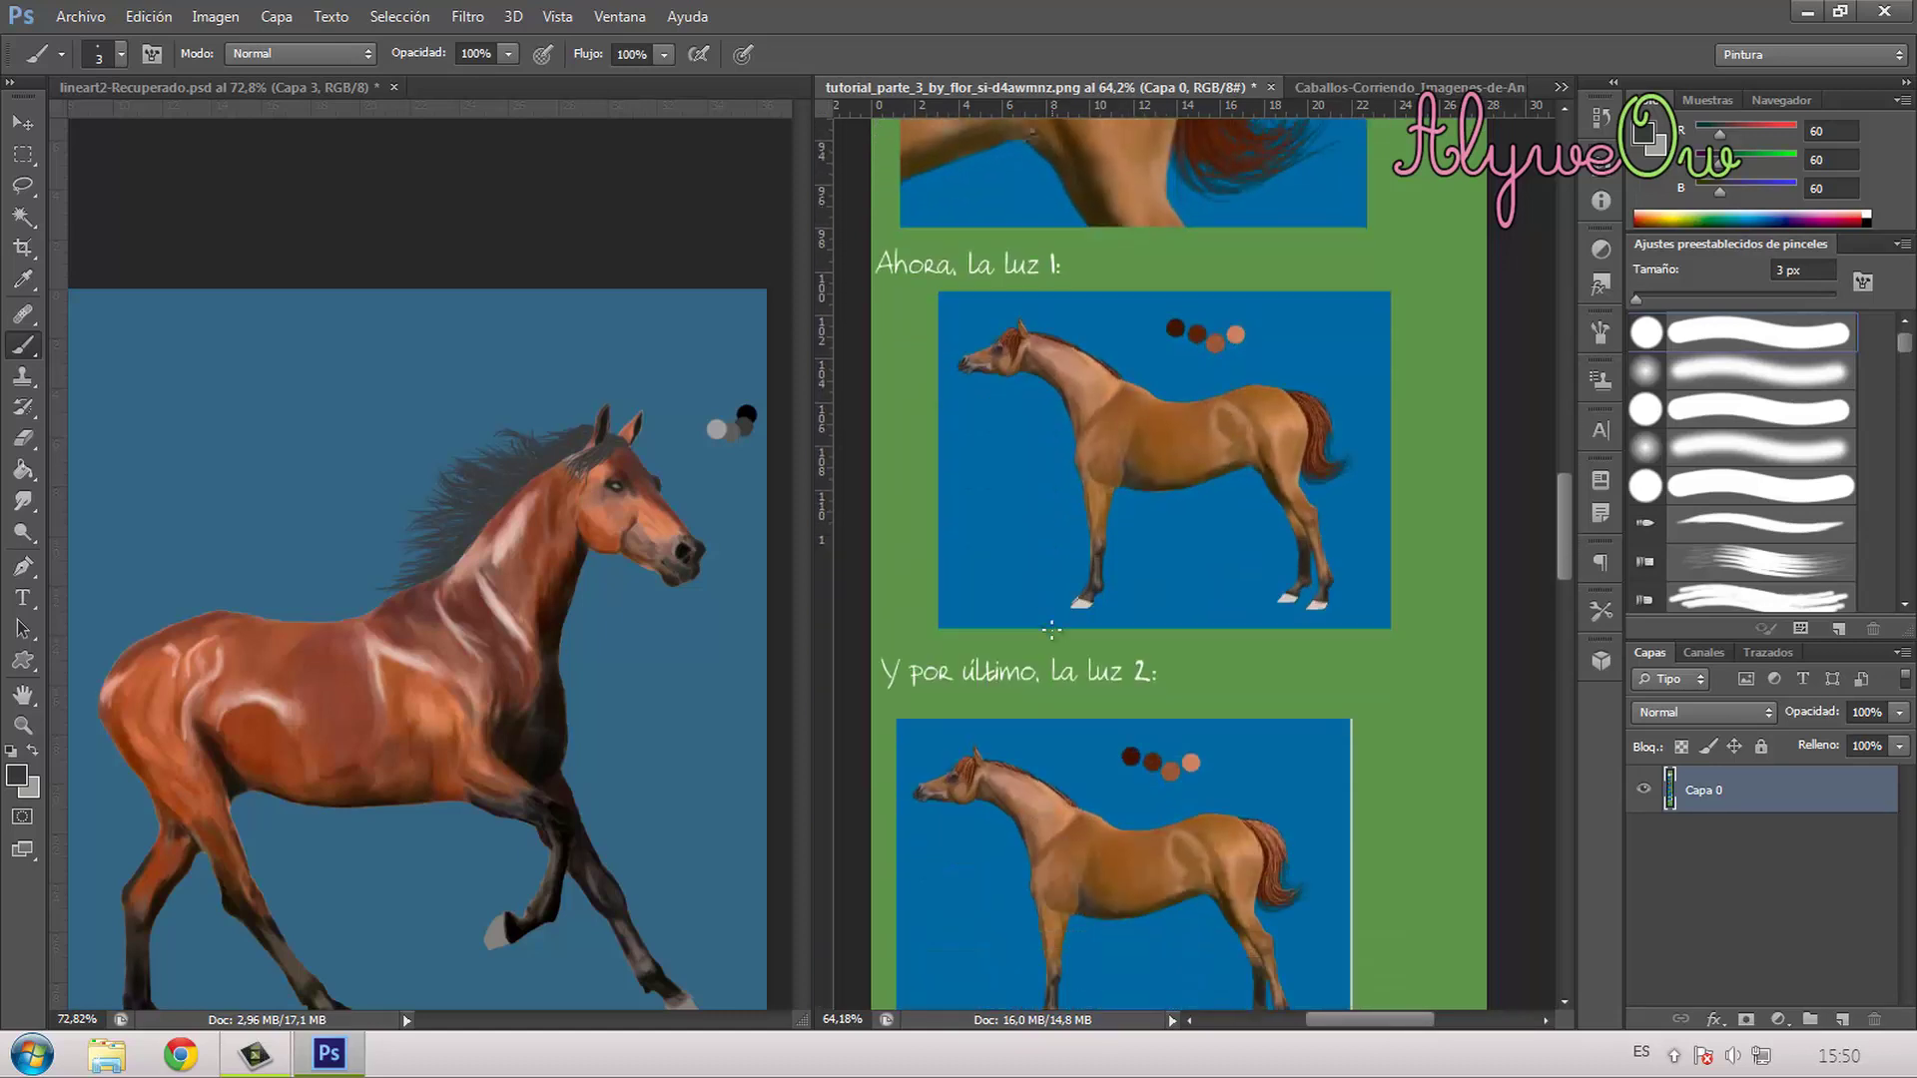
scroll(1052, 628, "down", 2)
scroll(1051, 629, "down", 3)
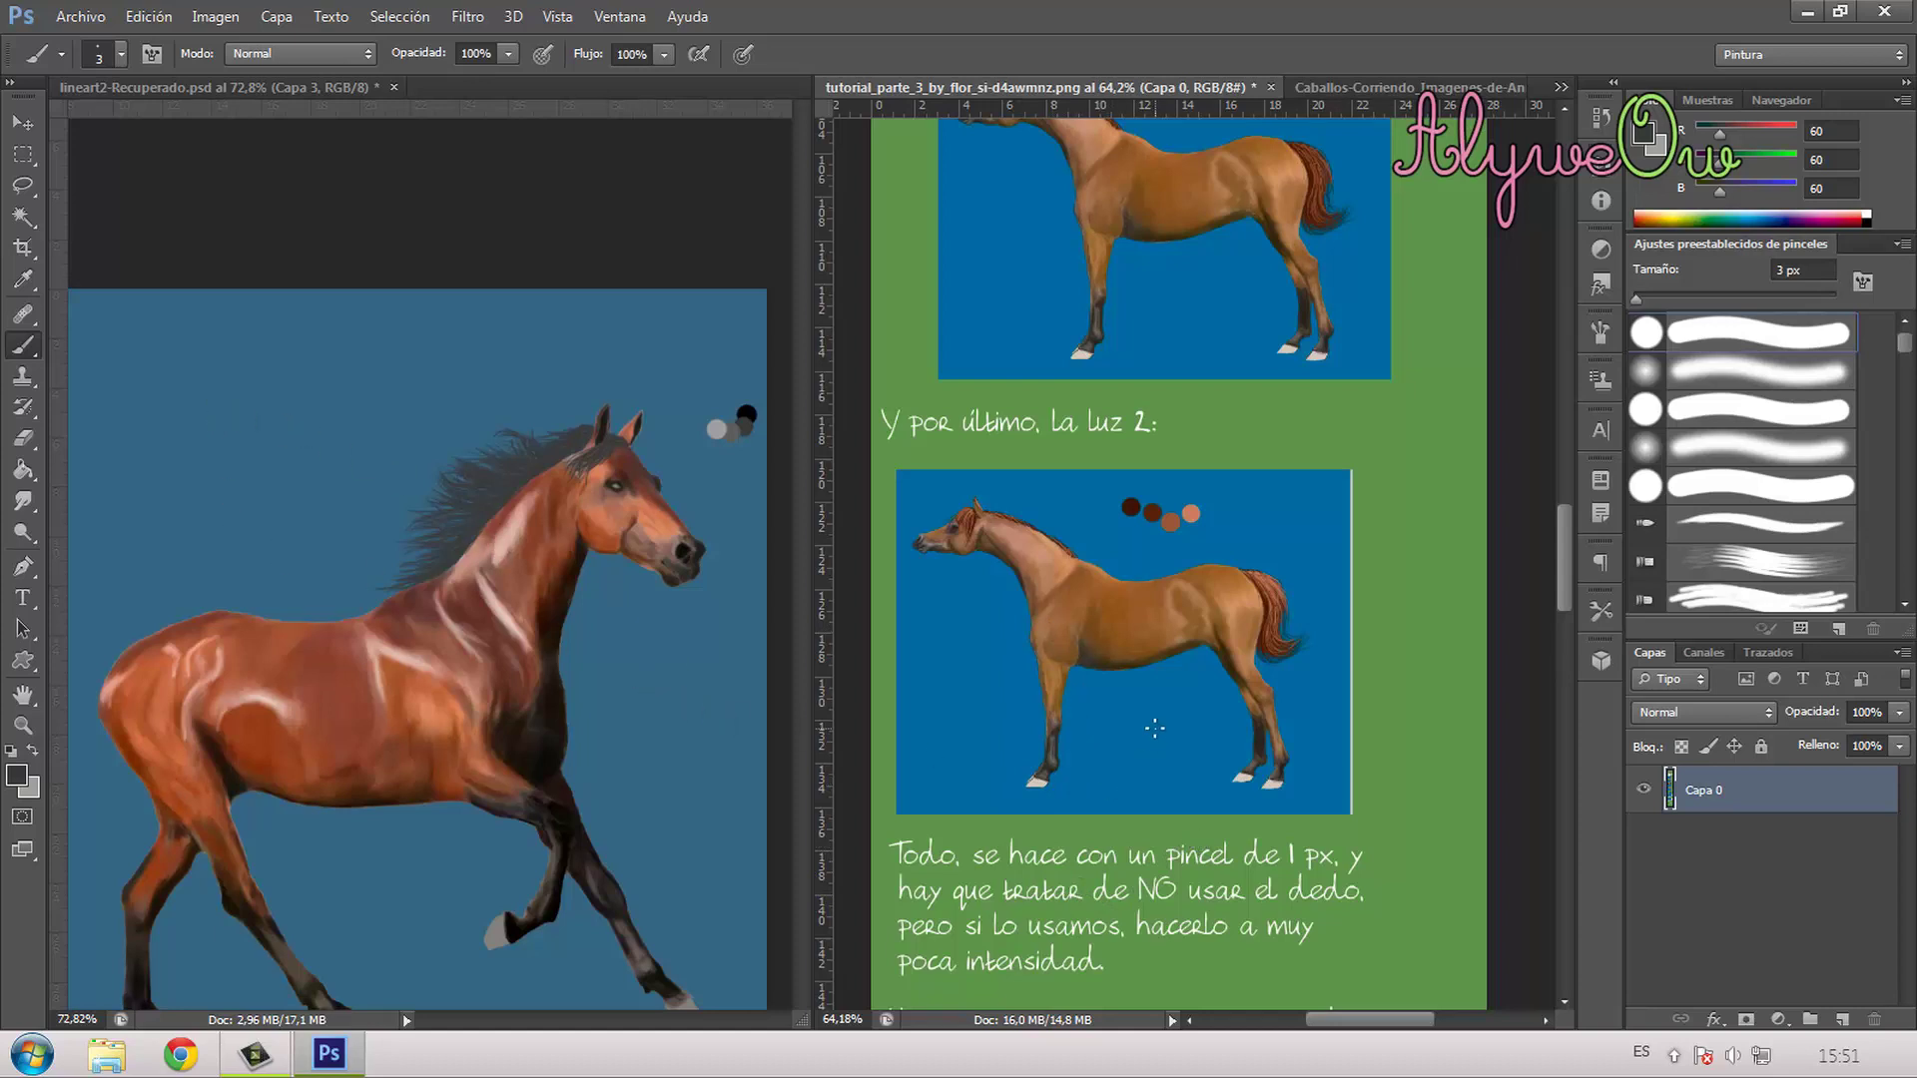
scroll(1155, 727, "down", 3)
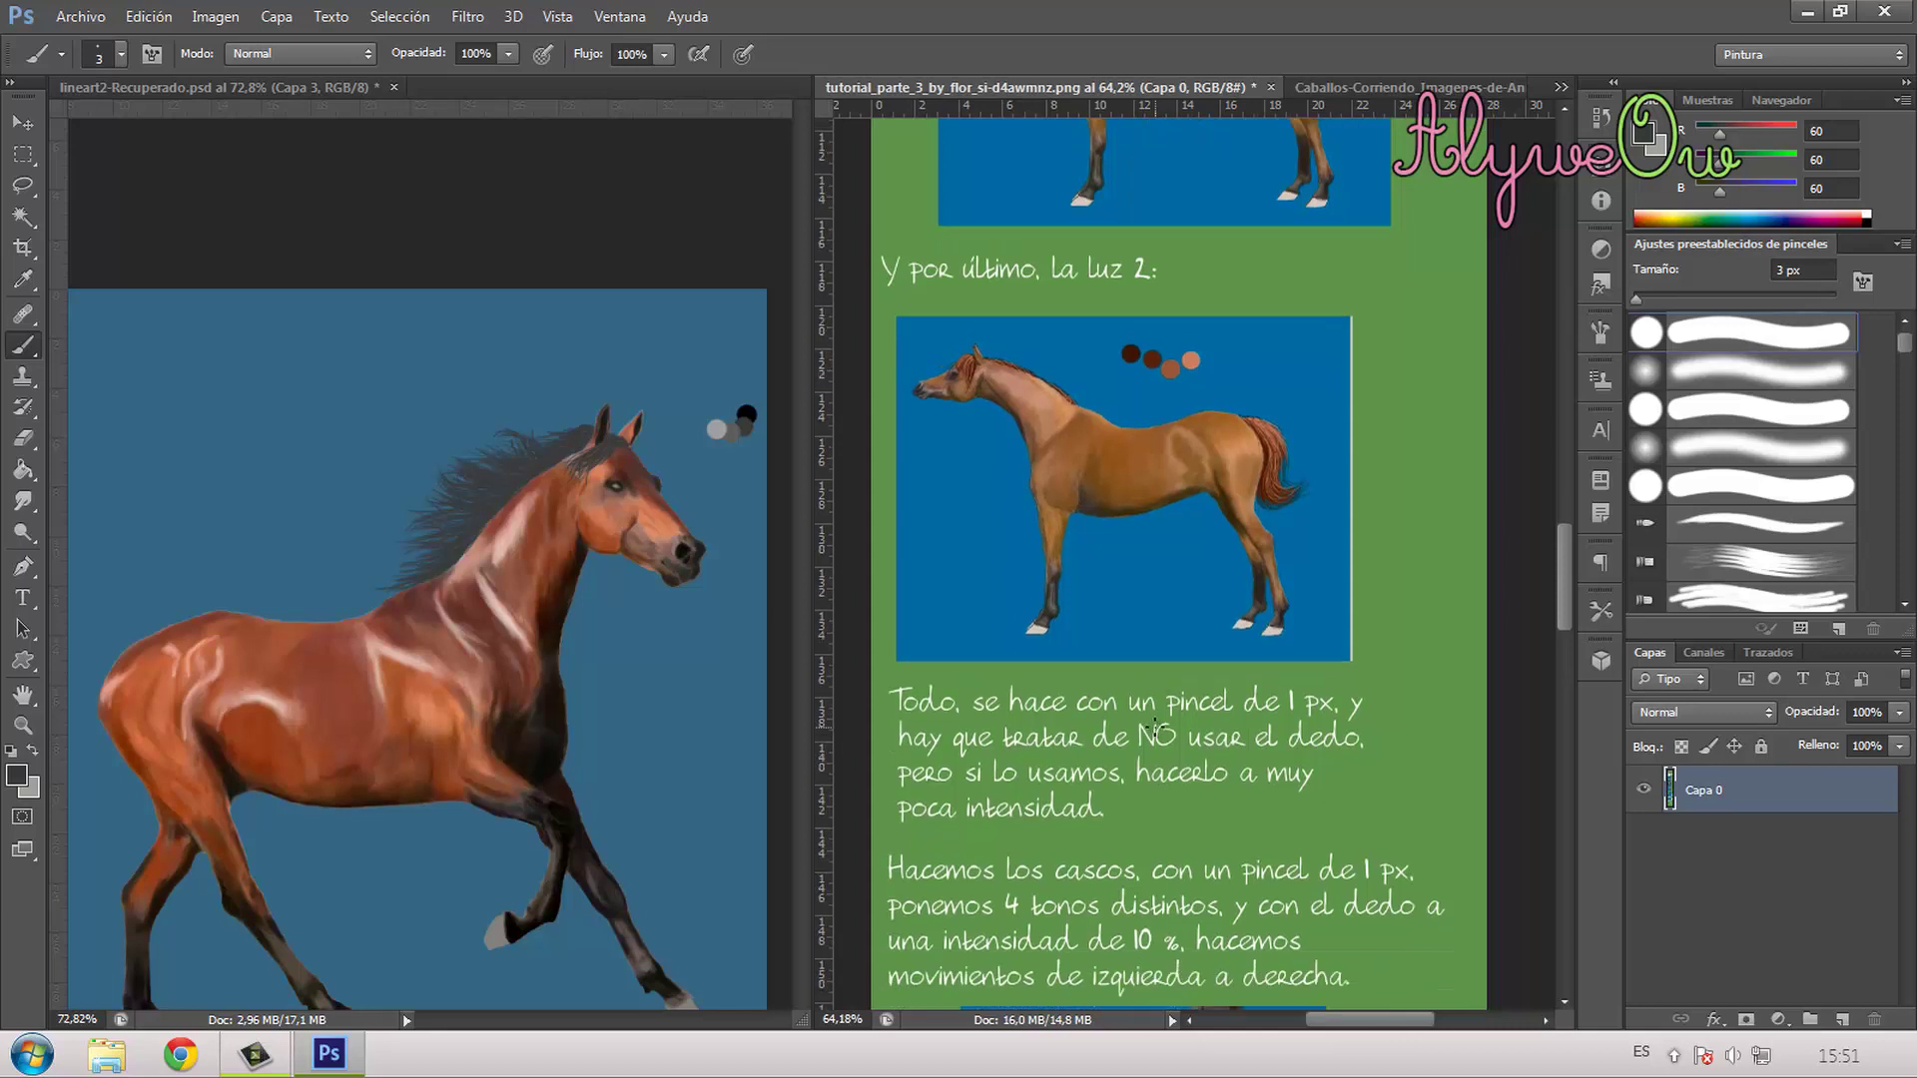
scroll(1155, 727, "up", 2)
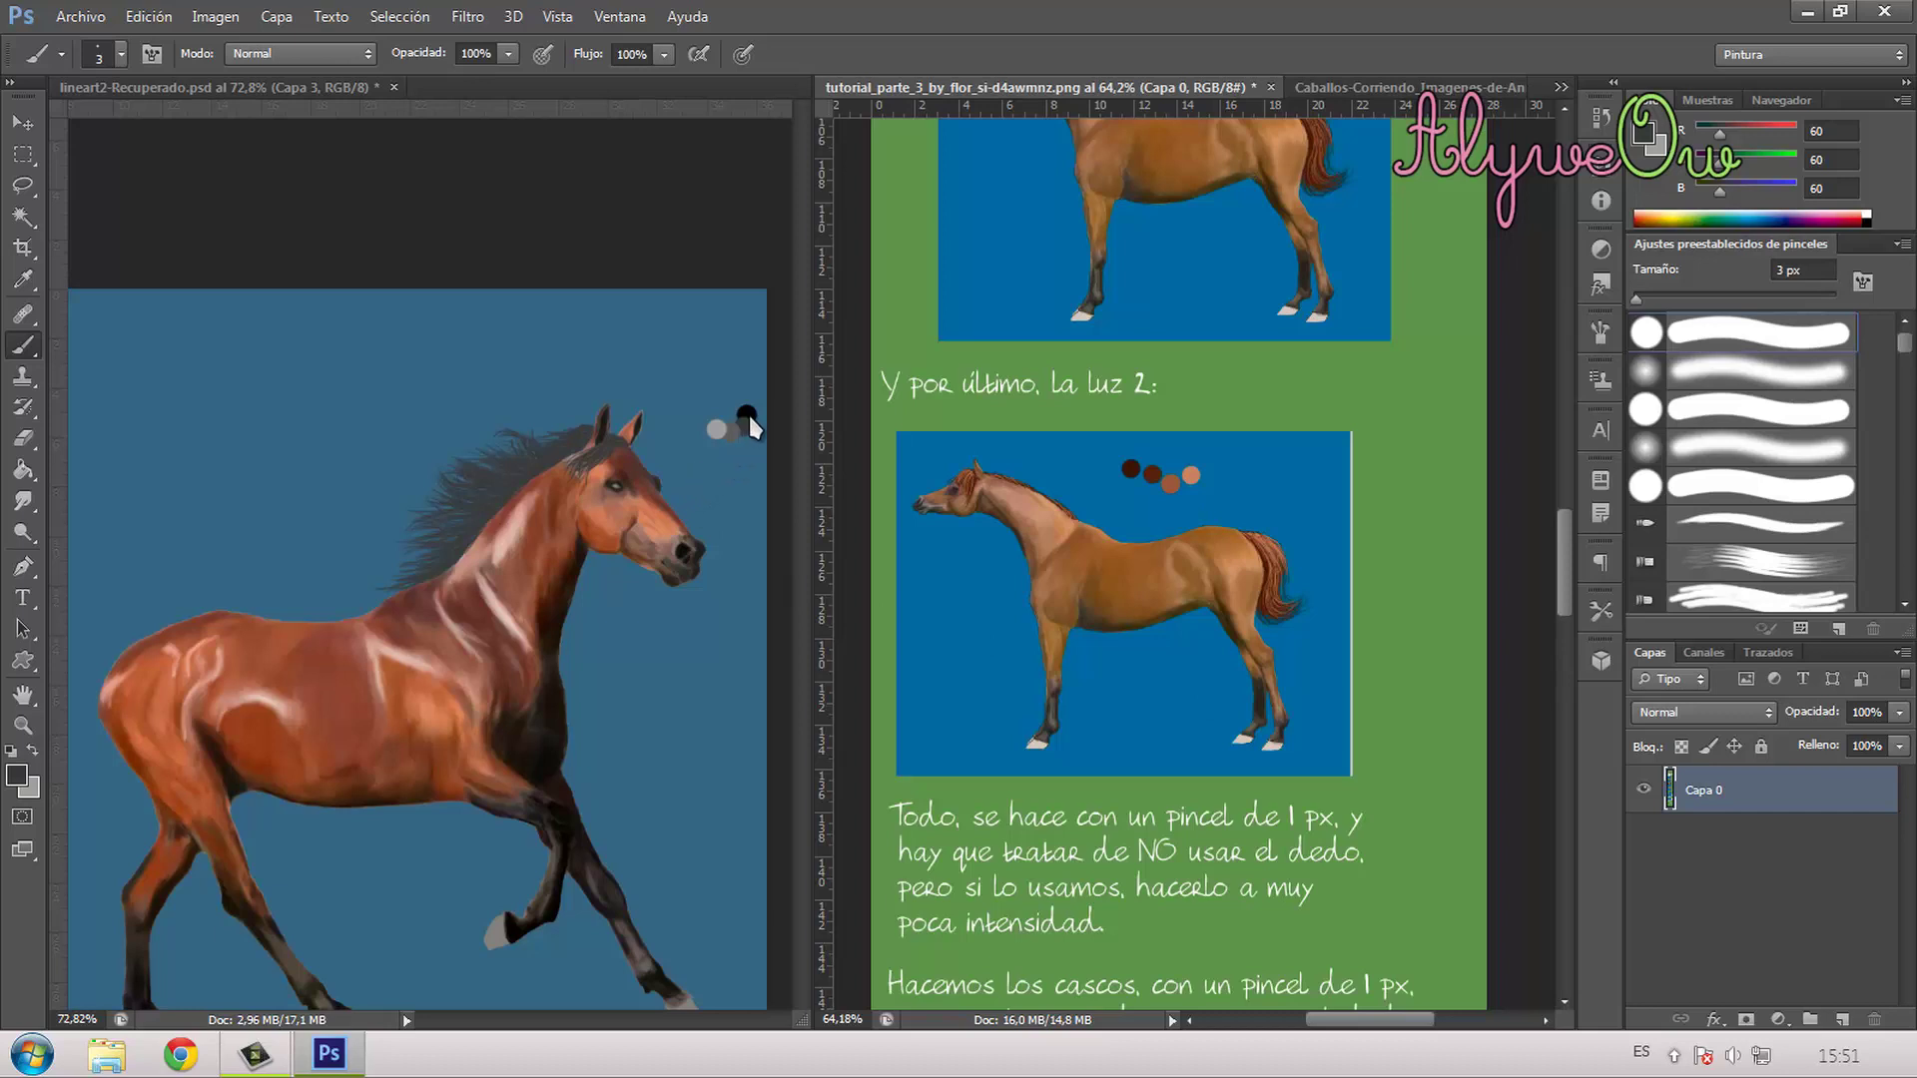
Step: Set the brush size to 1 px and sample black from the palette dots beside the horse as the shadow colour
left_click(118, 55)
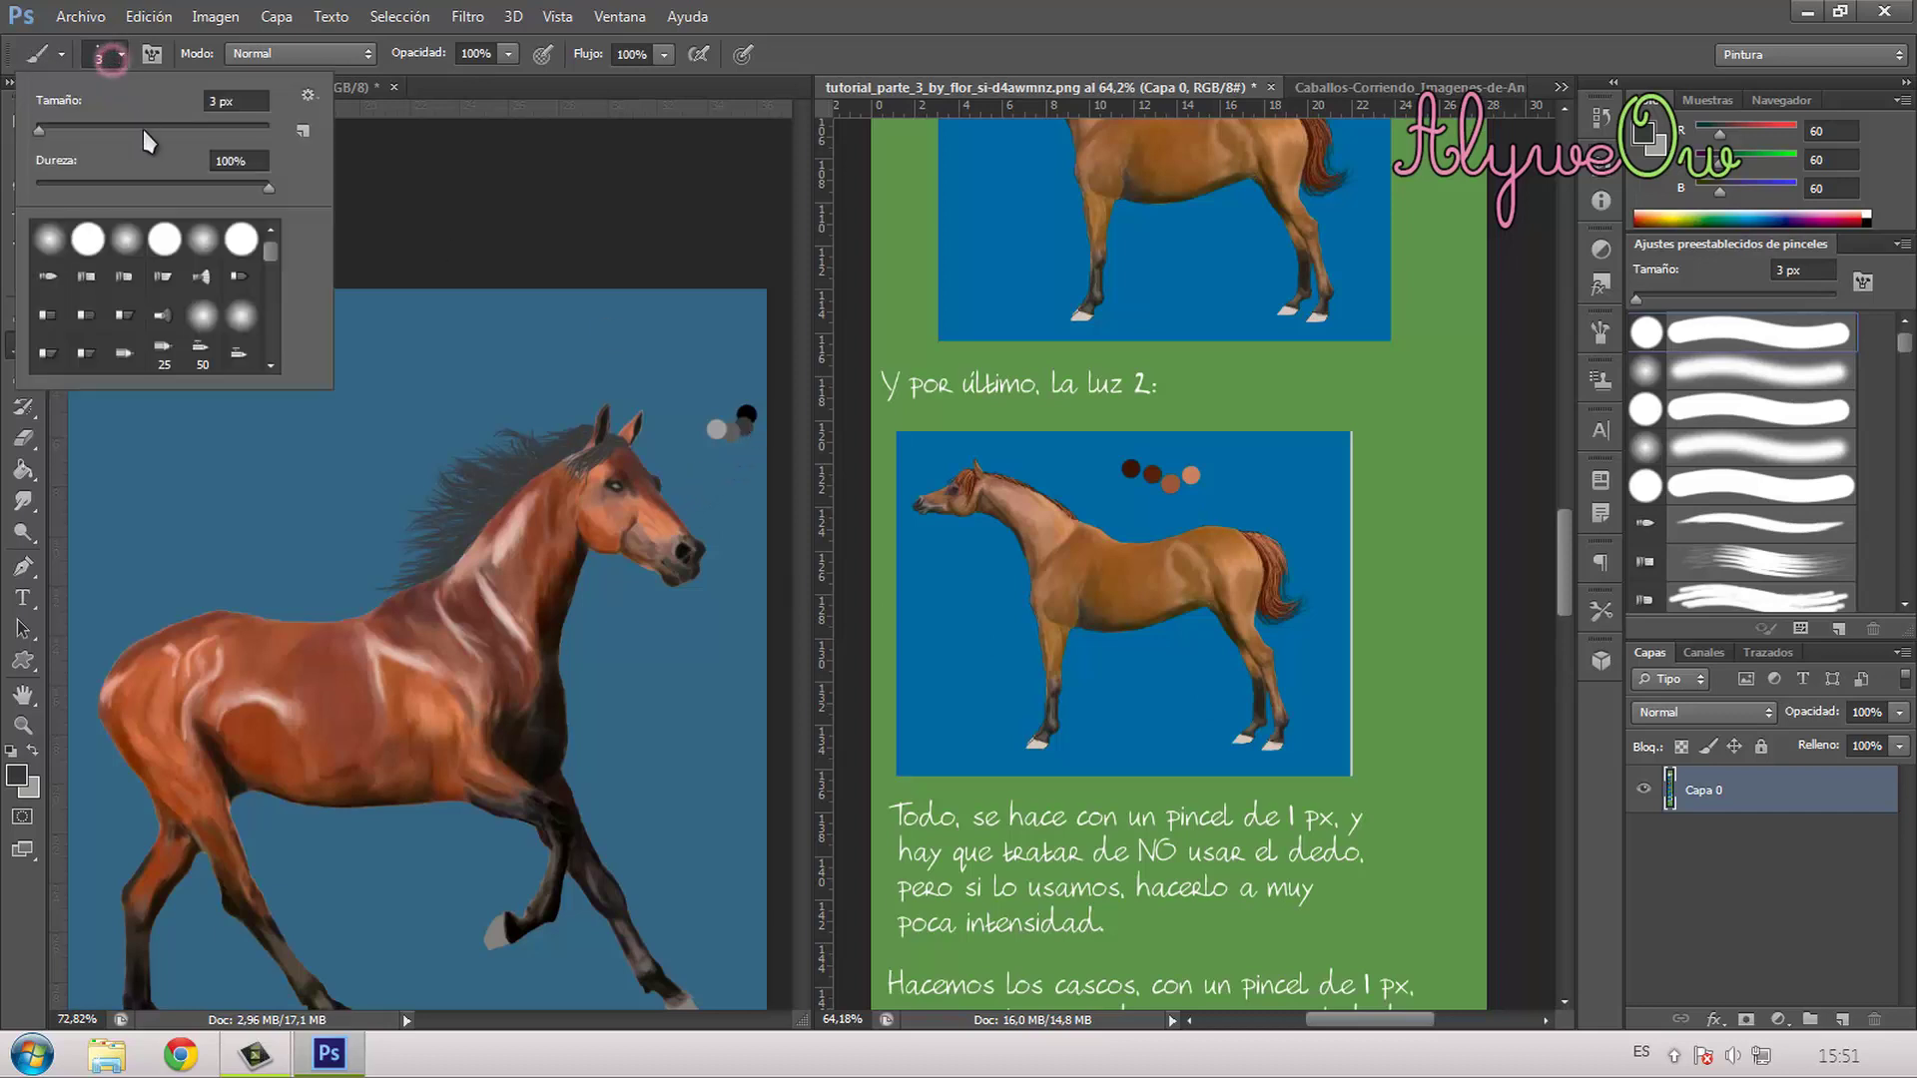
left_click(213, 101)
type("1")
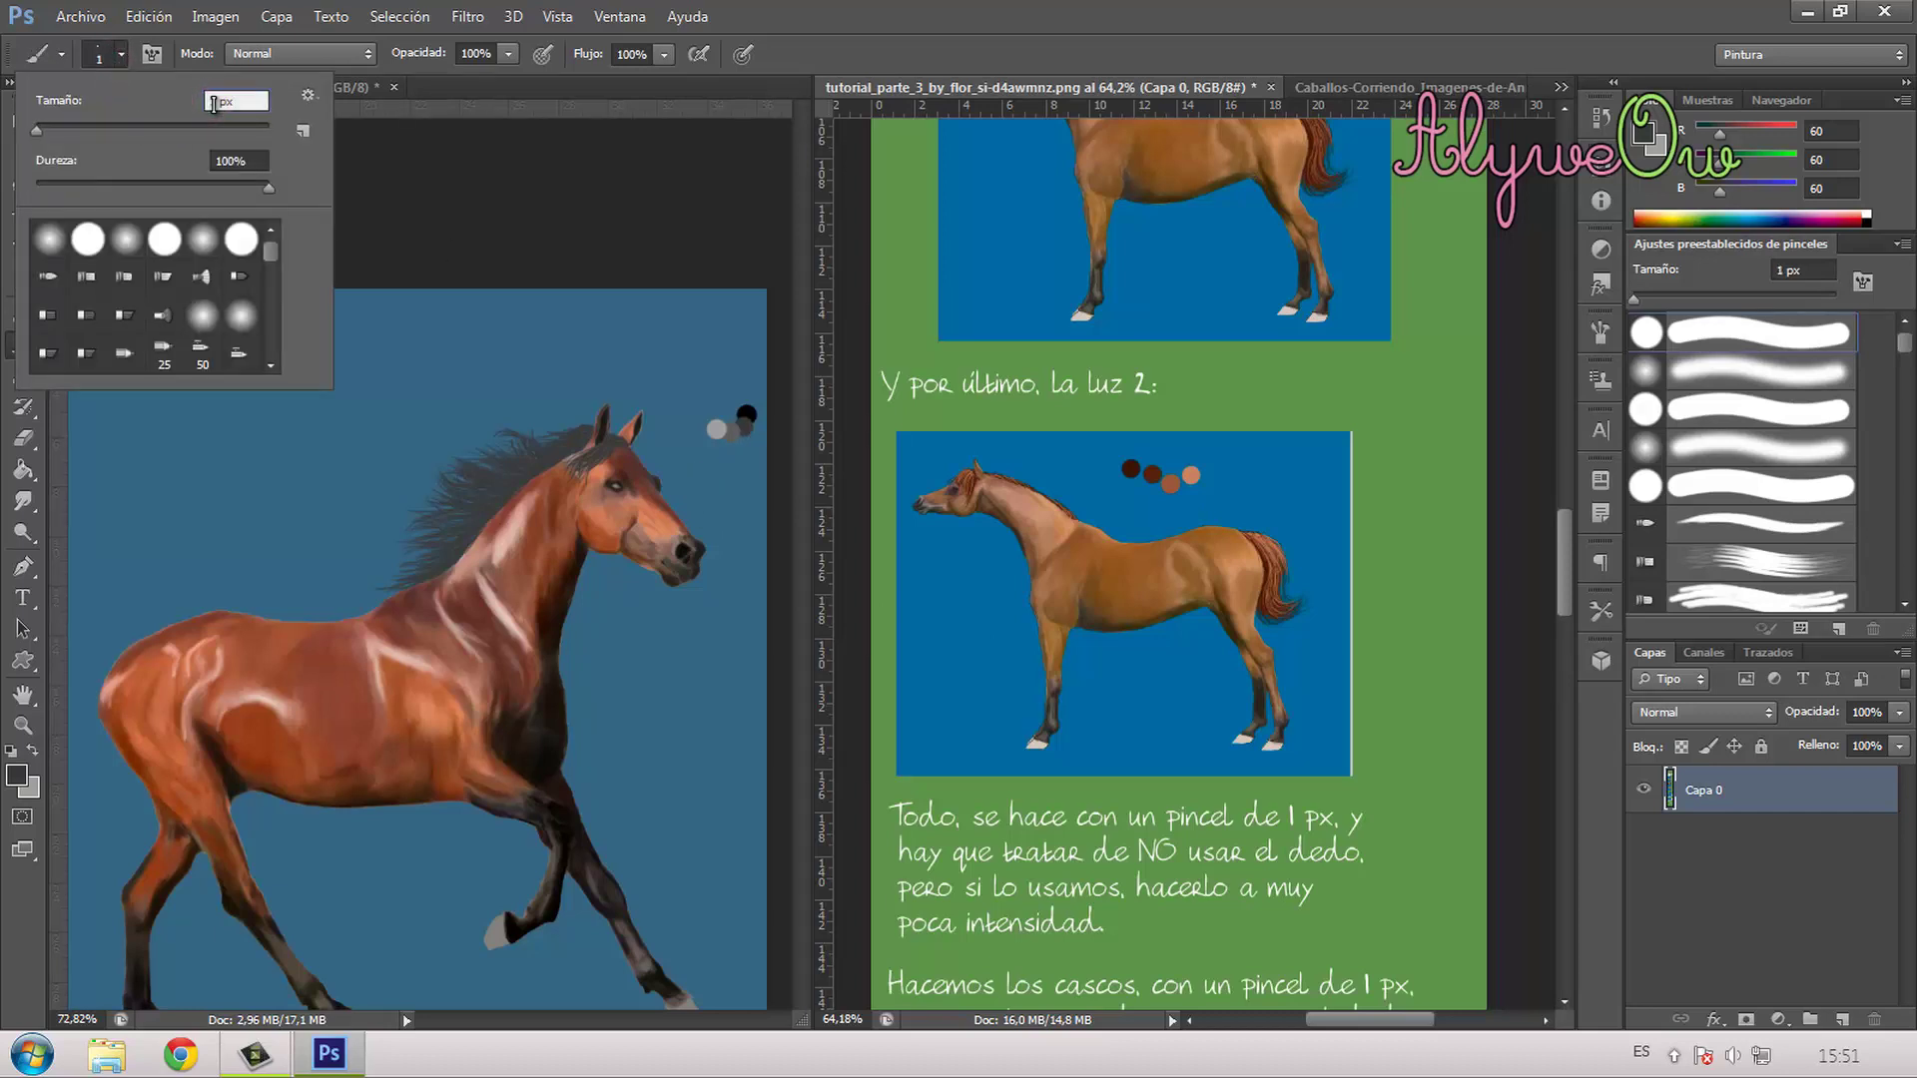
key("Return")
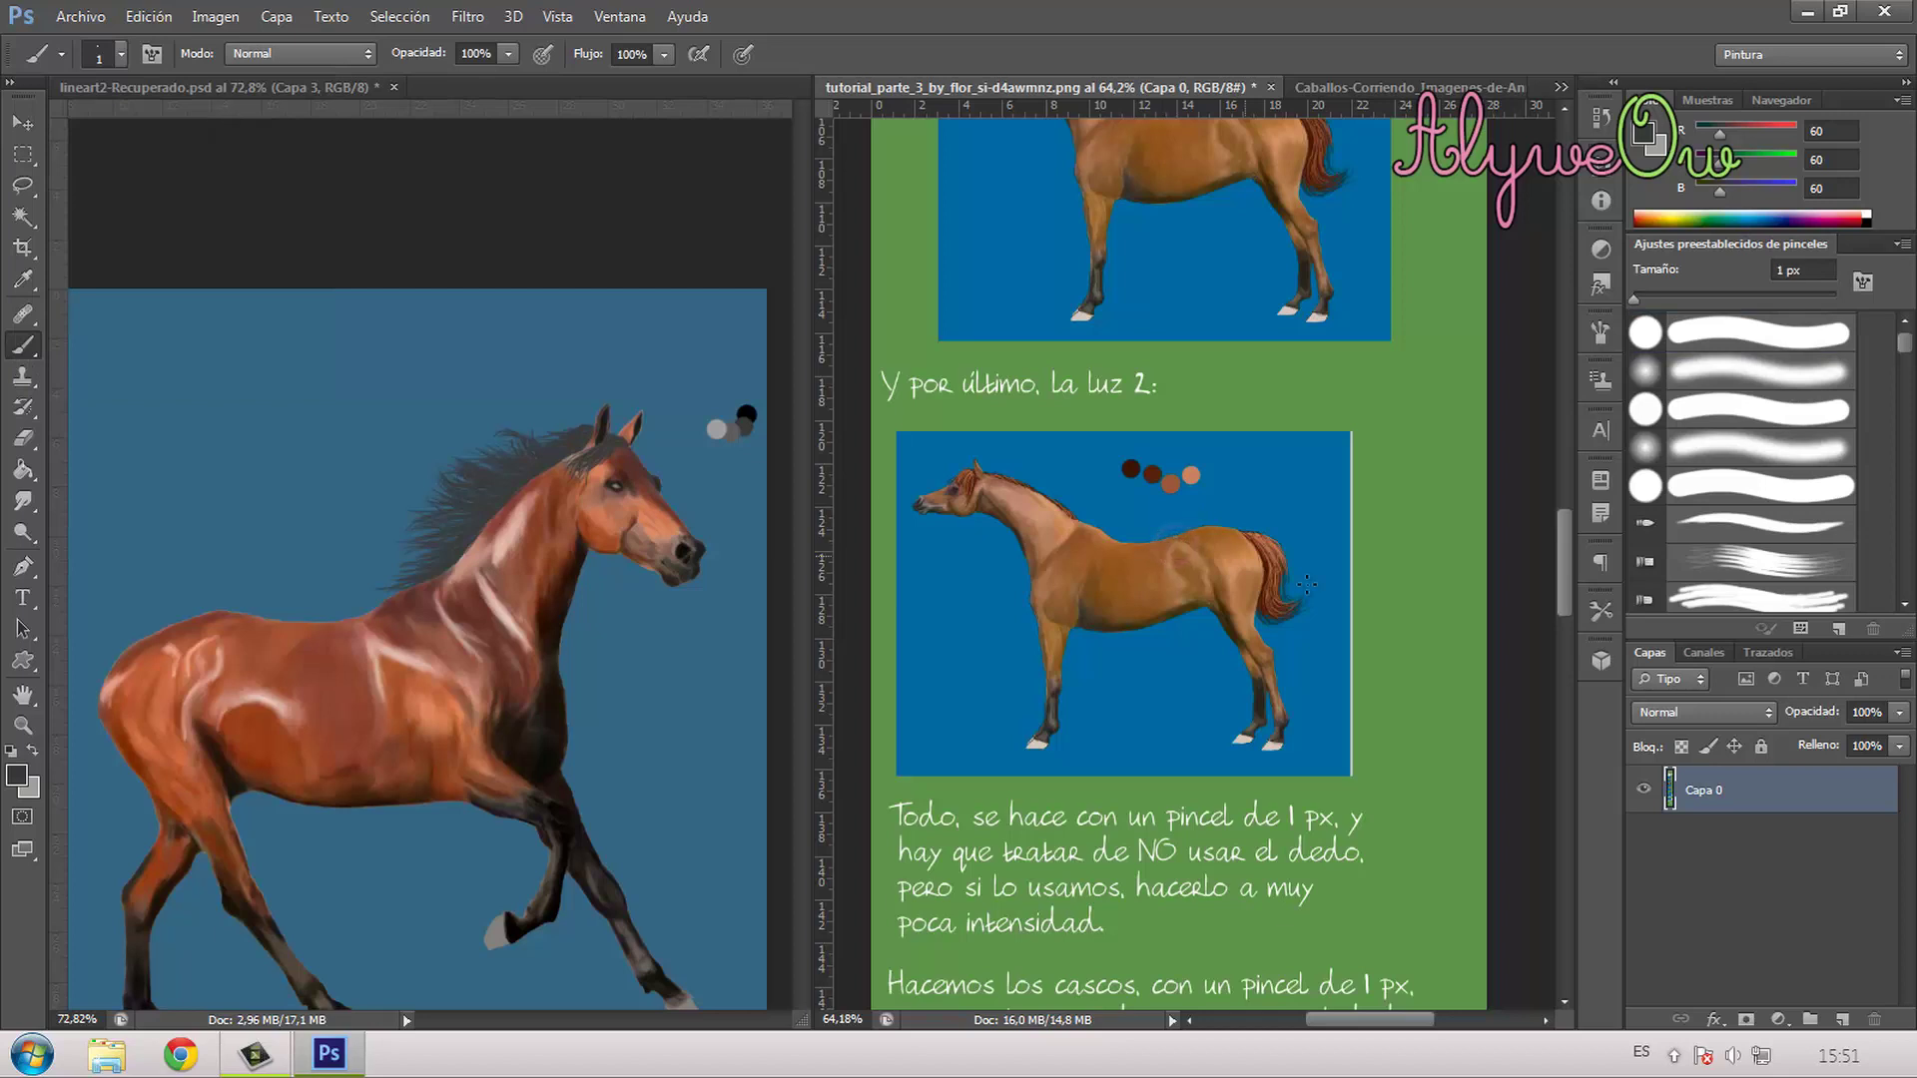
left_click(744, 414, "alt")
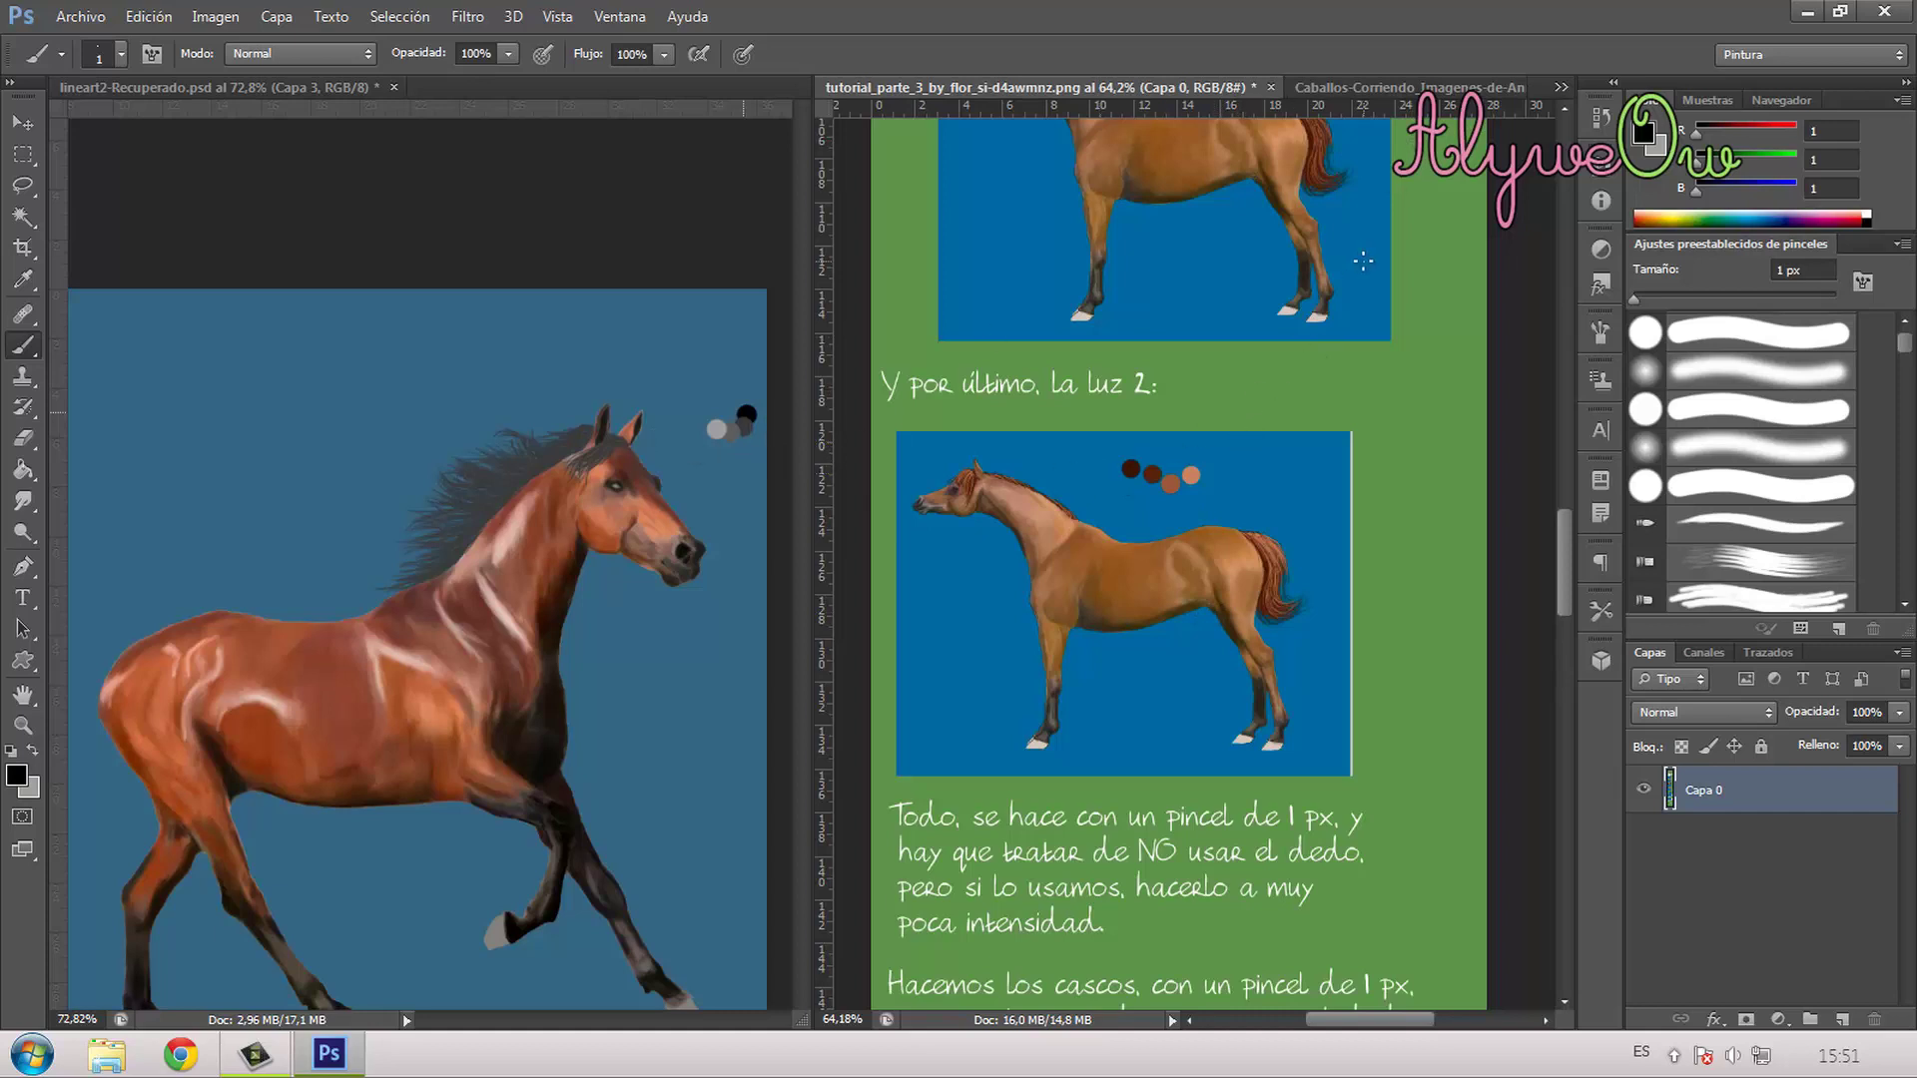
Step: Compare the mane in the reference photo with the tutorial's light 2 example
left_click(1410, 88)
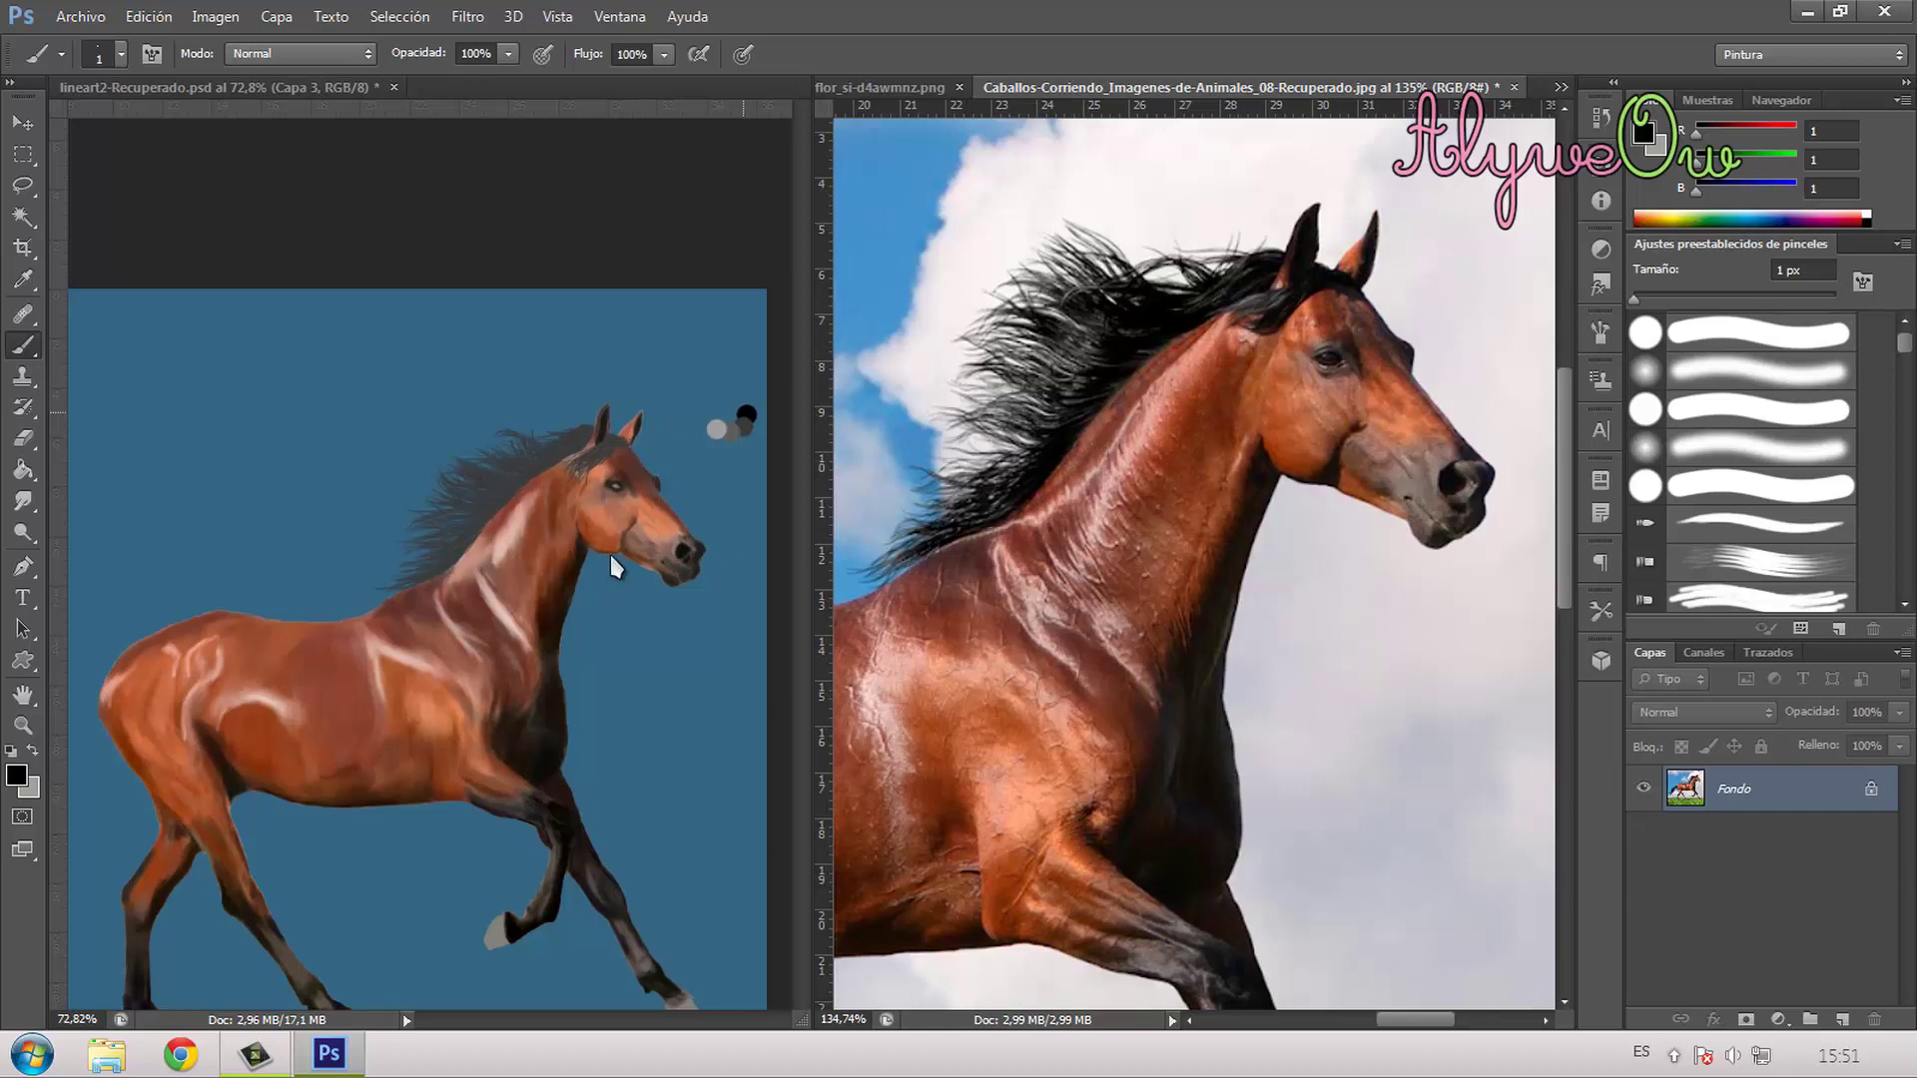
left_click(883, 90)
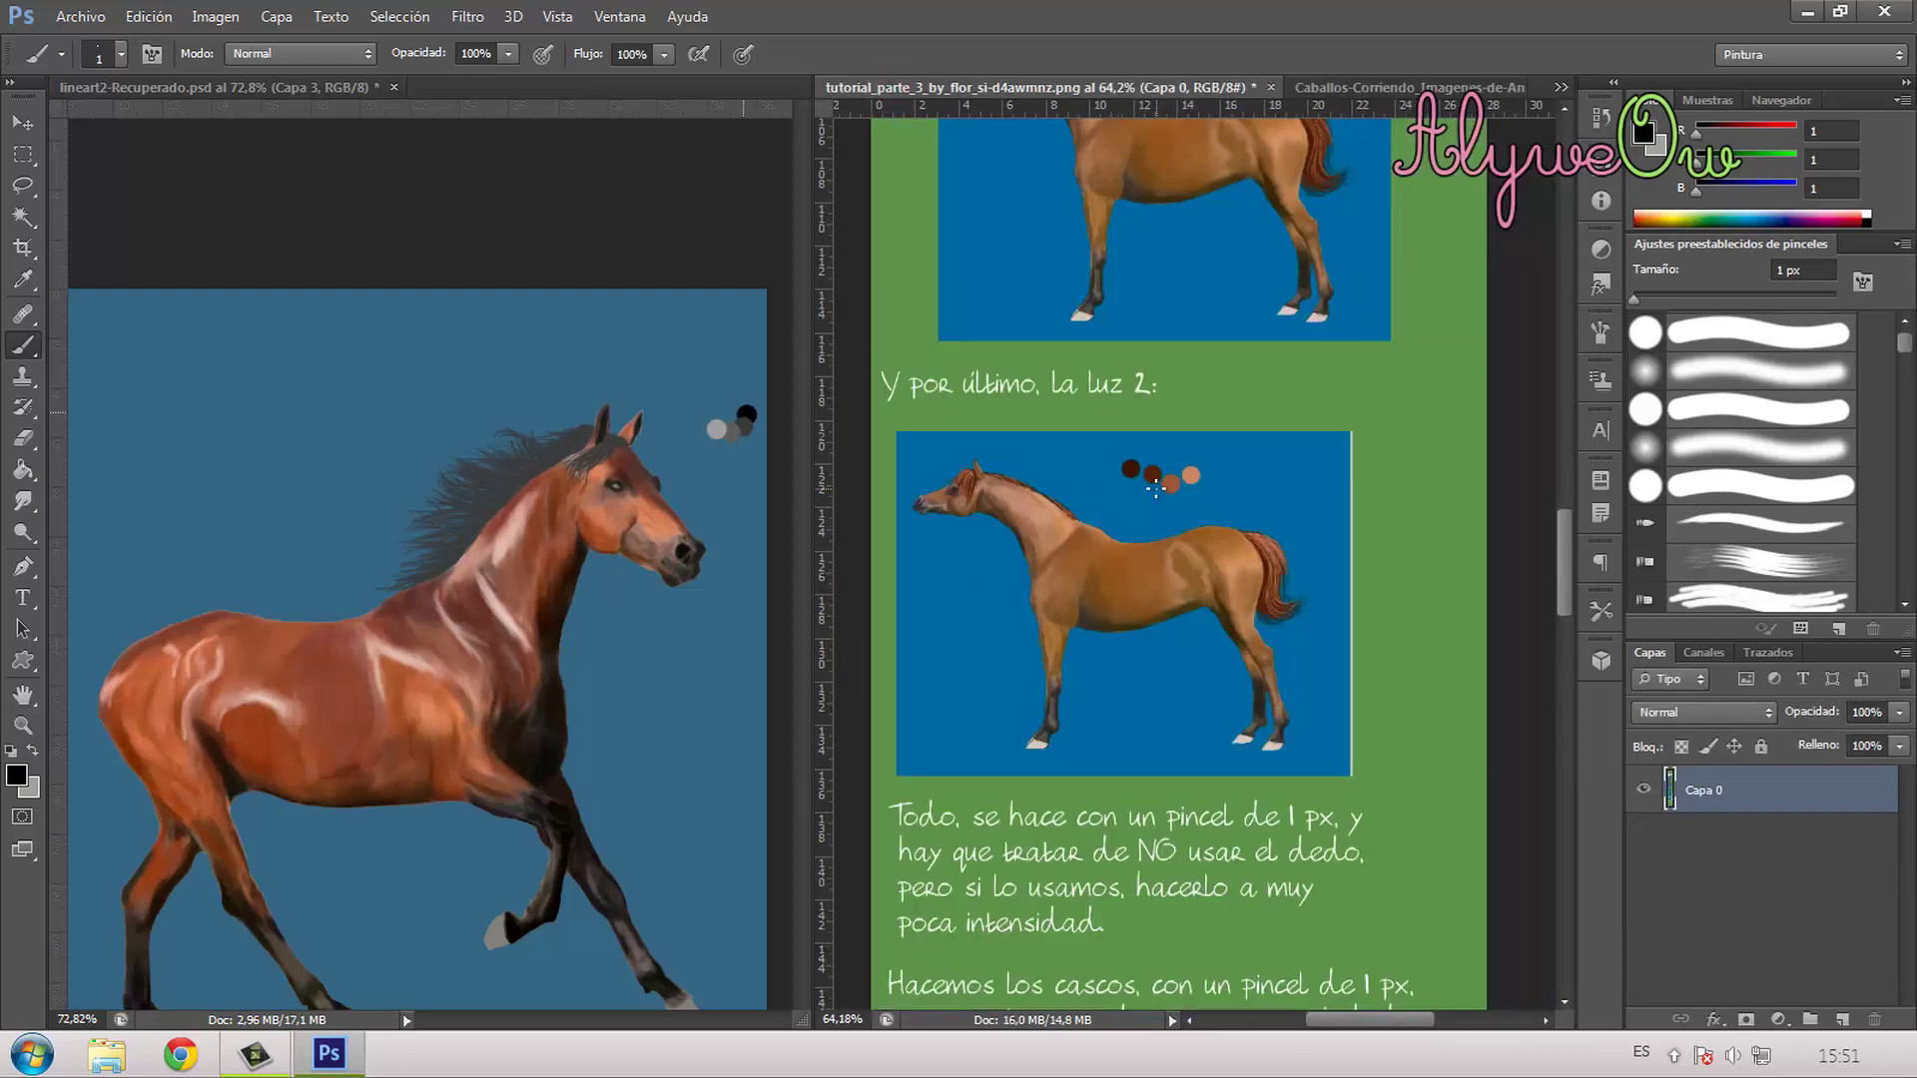
scroll(1234, 500, "down", 2)
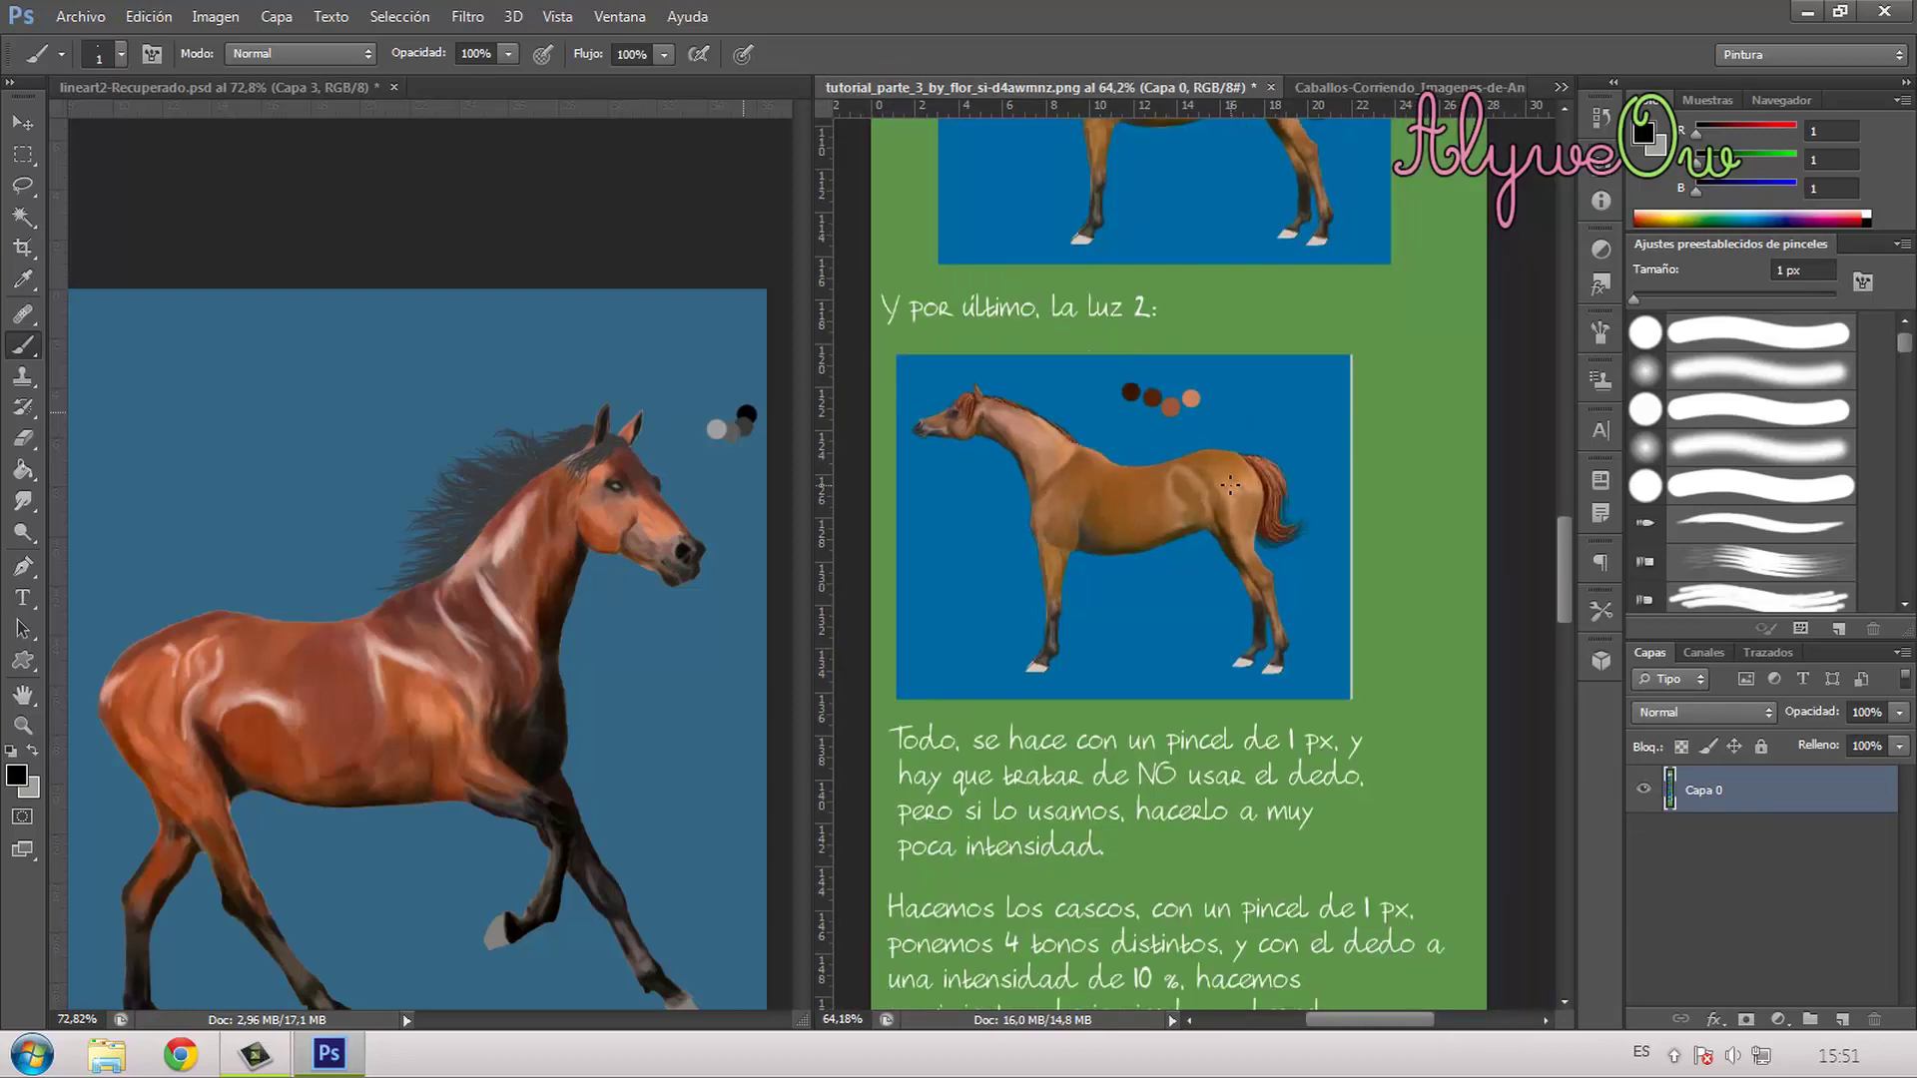
scroll(1230, 487, "up", 1)
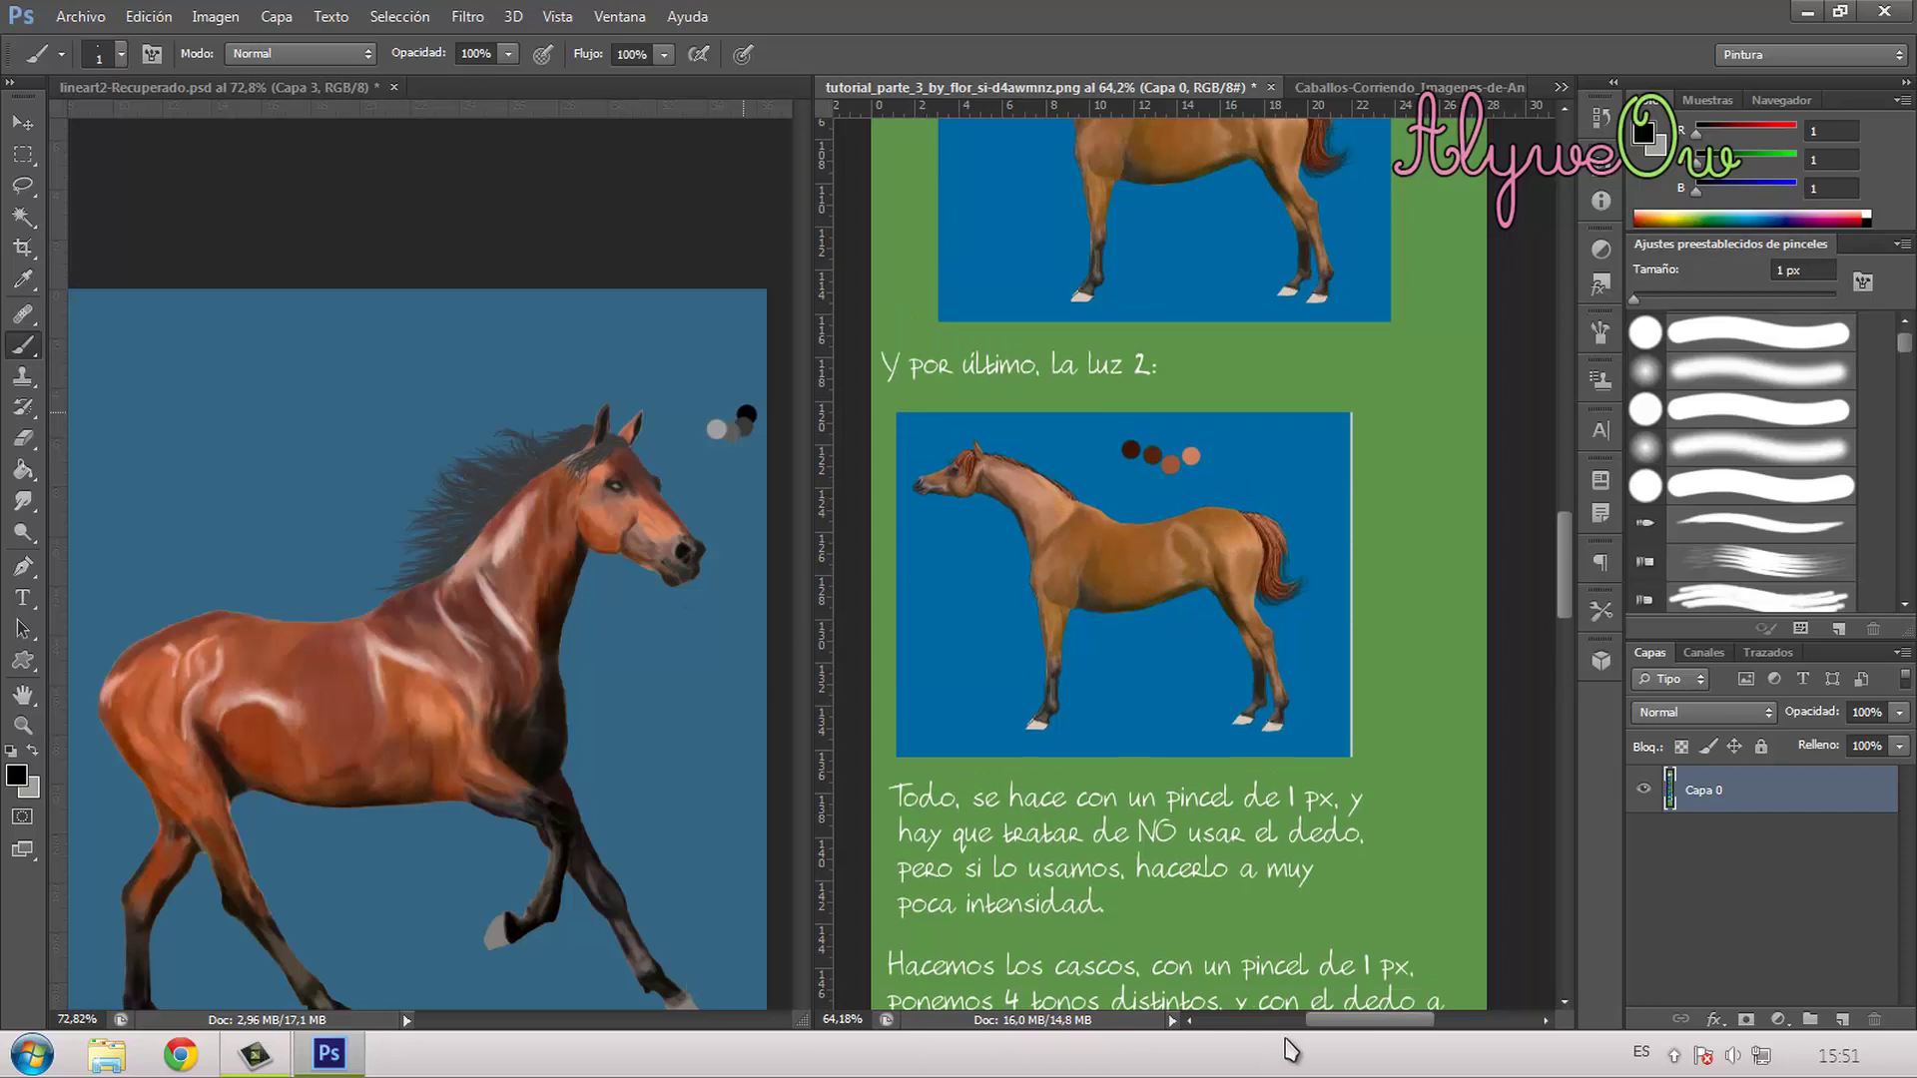
mouse_move(1328, 1021)
left_mouse_down()
mouse_move(1308, 1033)
mouse_move(1332, 1041)
left_mouse_up()
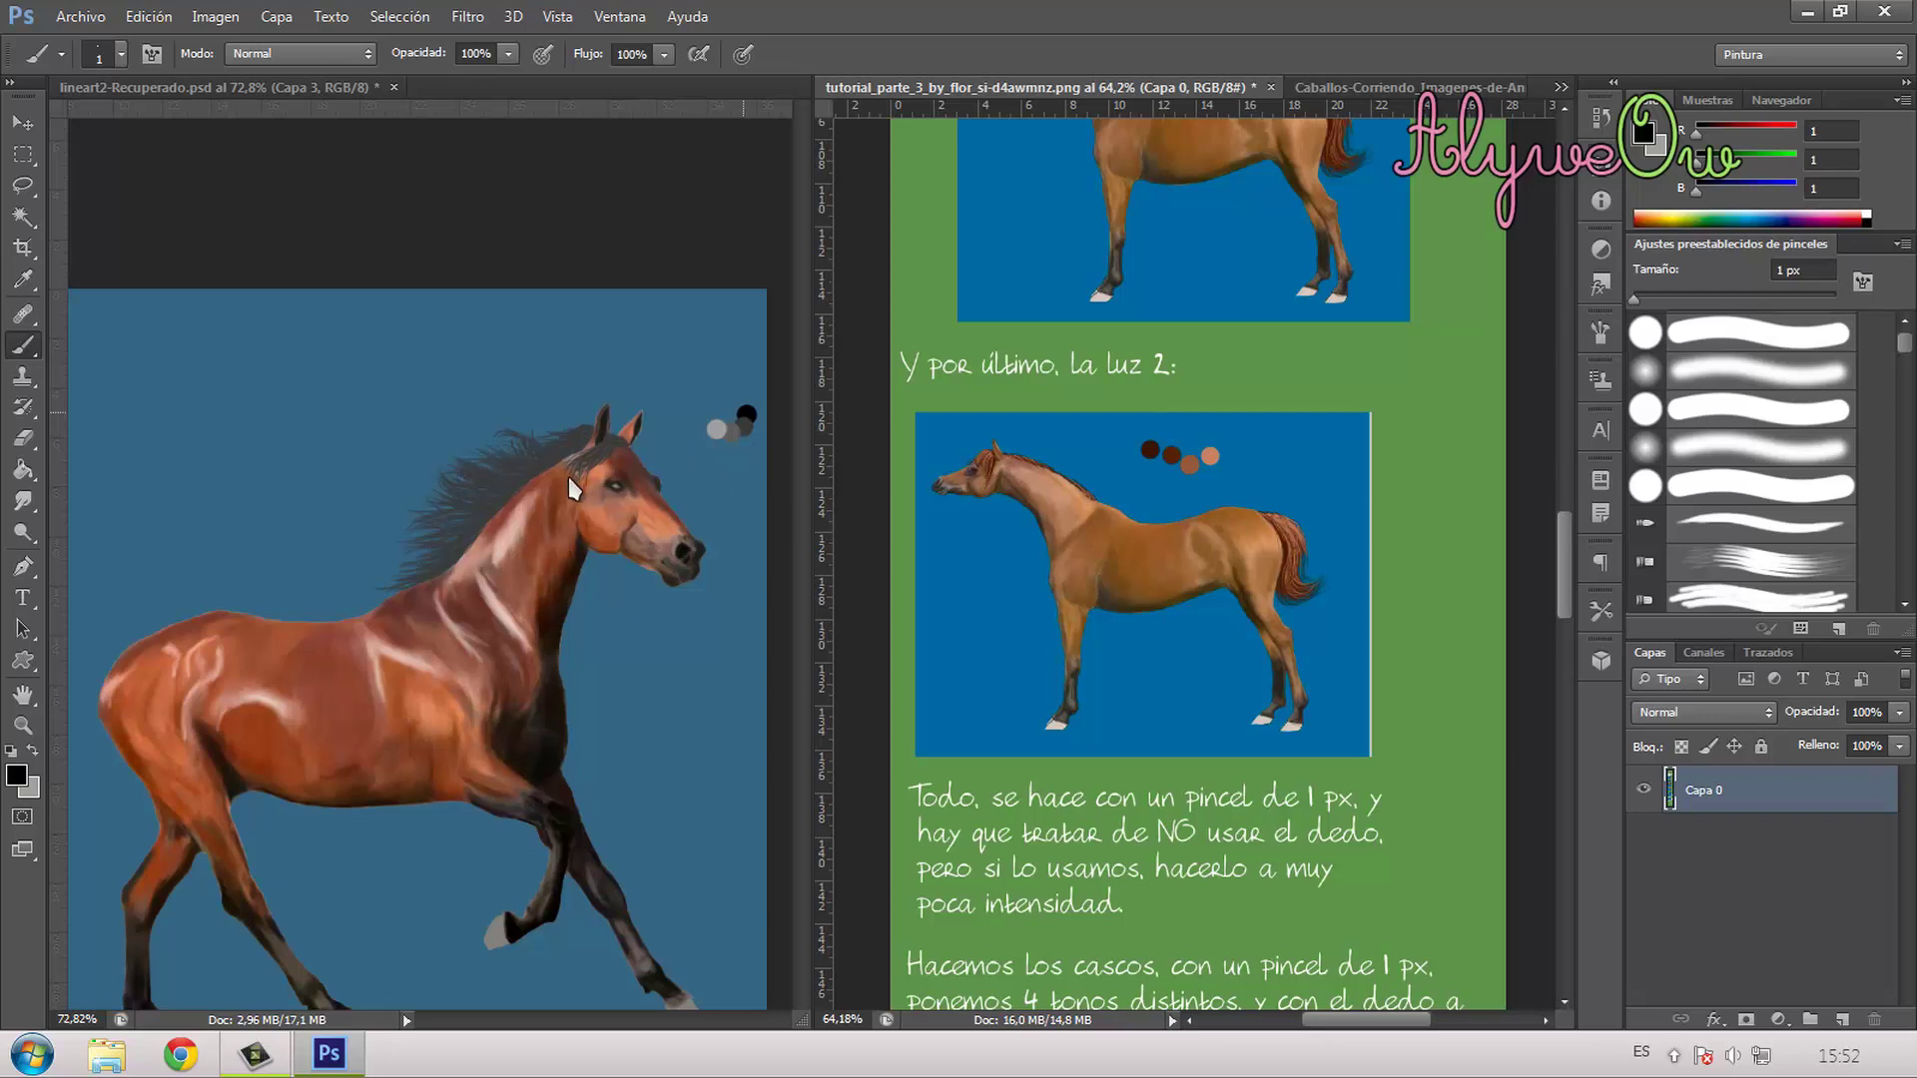
Step: Paint fine black shadow strands on Capa 3 over the forelock and along the upper mane, following the reference photo
key("ctrl+Tab")
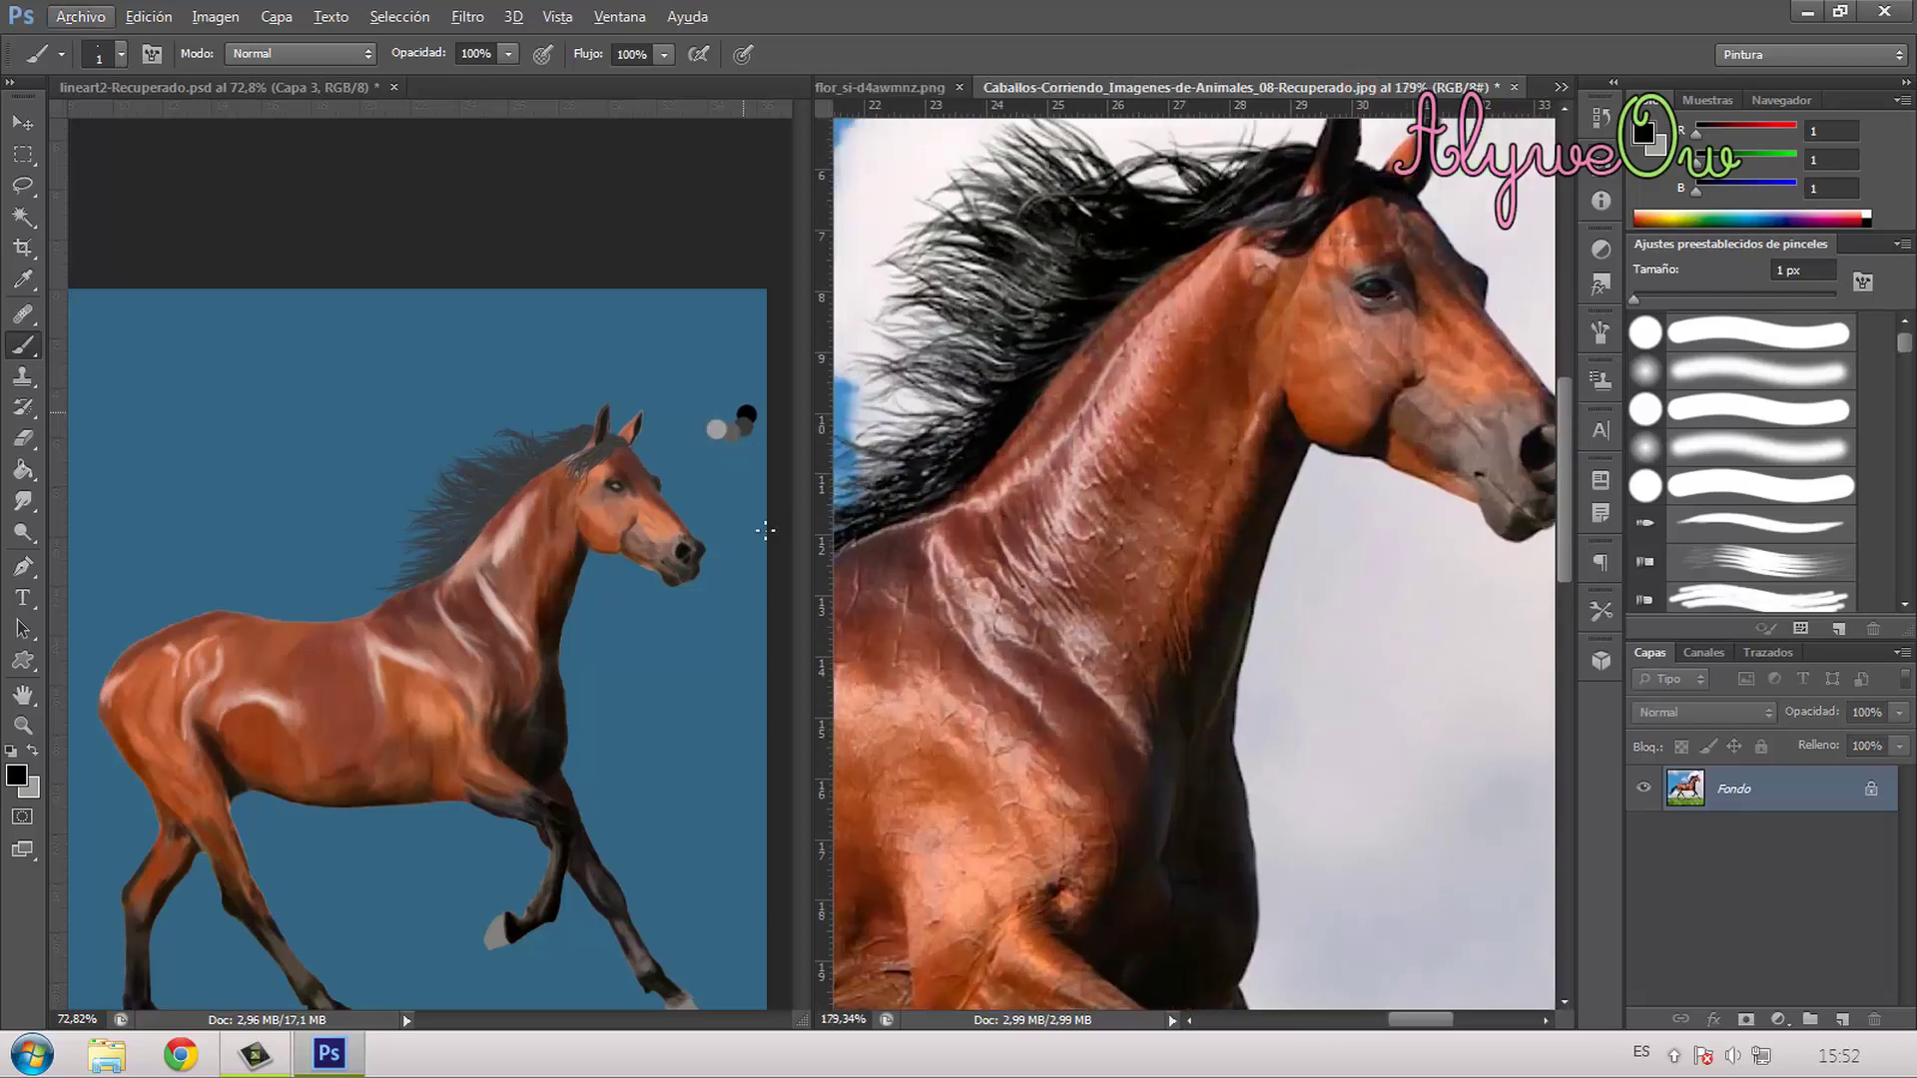
scroll(589, 543, "down", 1)
left_click(625, 360)
scroll(625, 360, "up", 5)
scroll(625, 360, "up", 4)
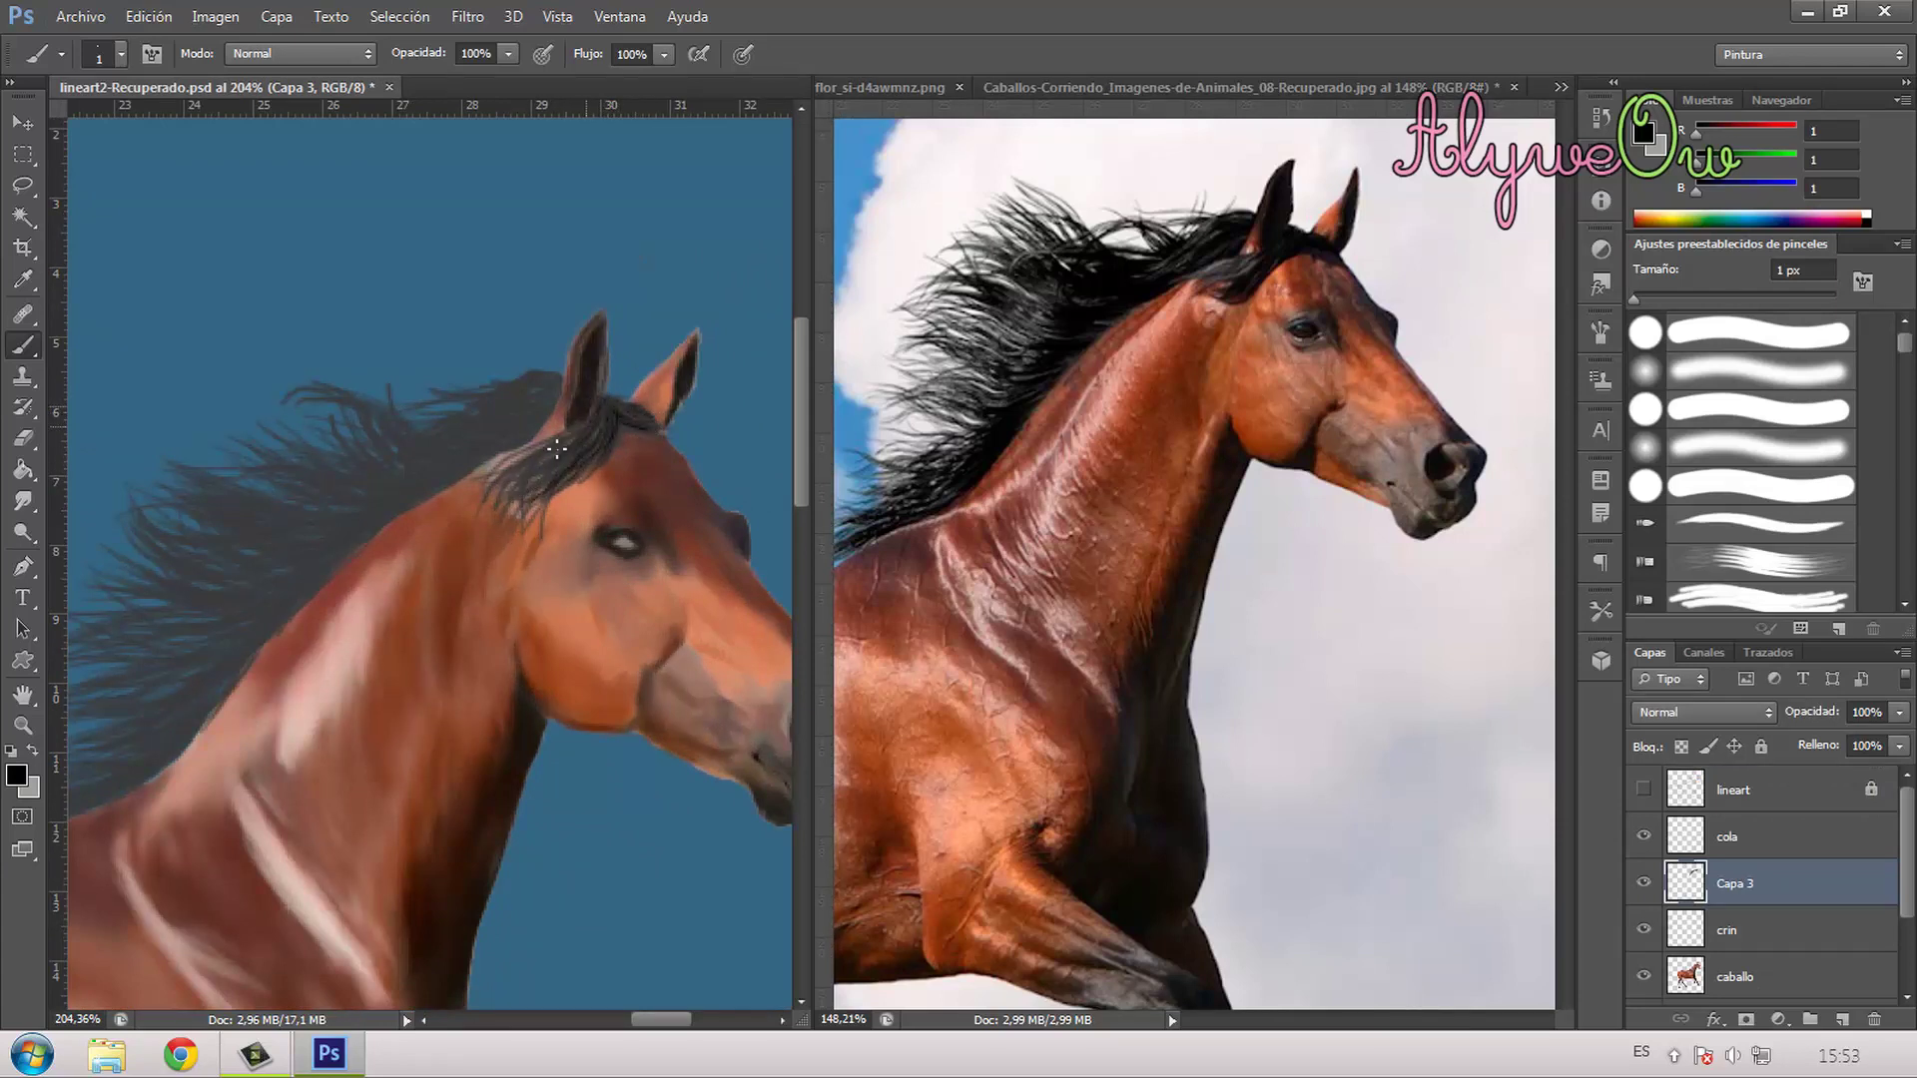
left_click_drag(627, 395, 574, 441)
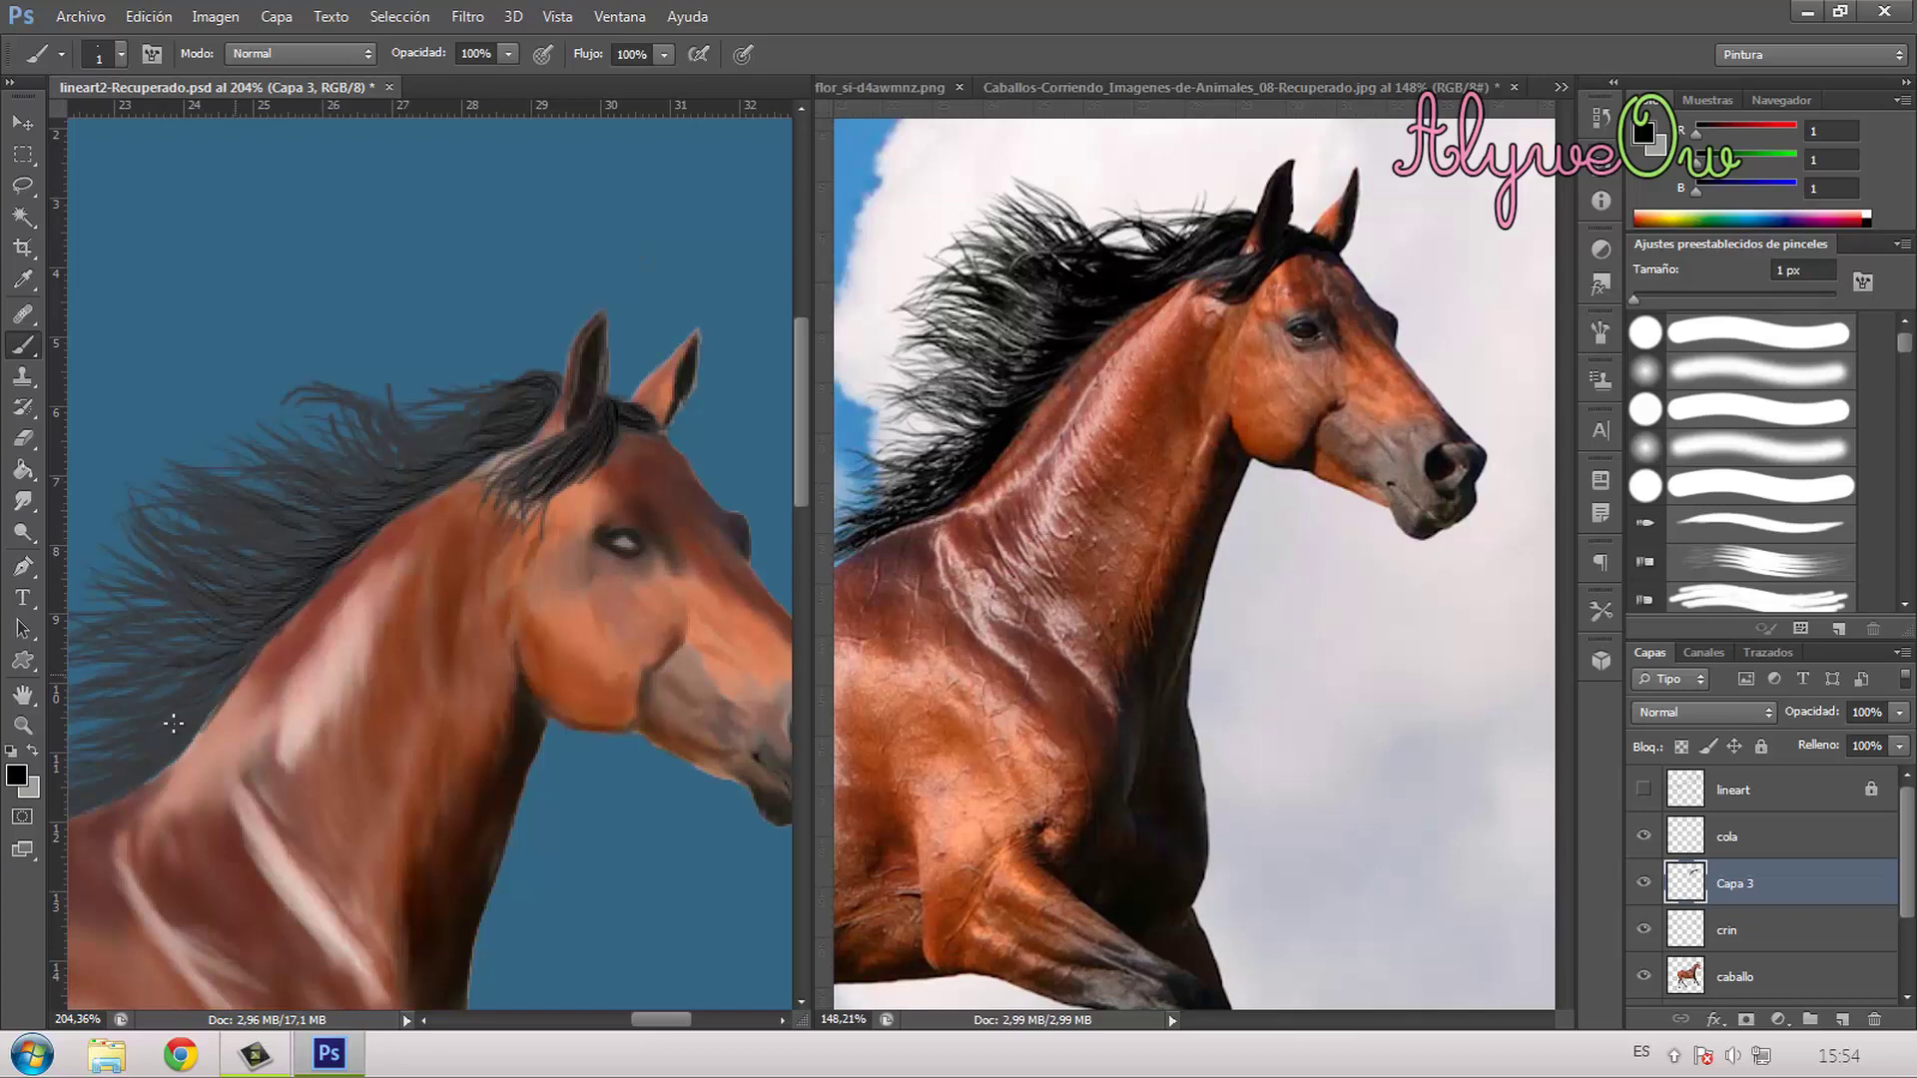
Step: Extend the fine black shadow strands through the lower and middle mane, from the withers up along the neck
scroll(584, 487, "down", 3)
scroll(584, 487, "up", 2)
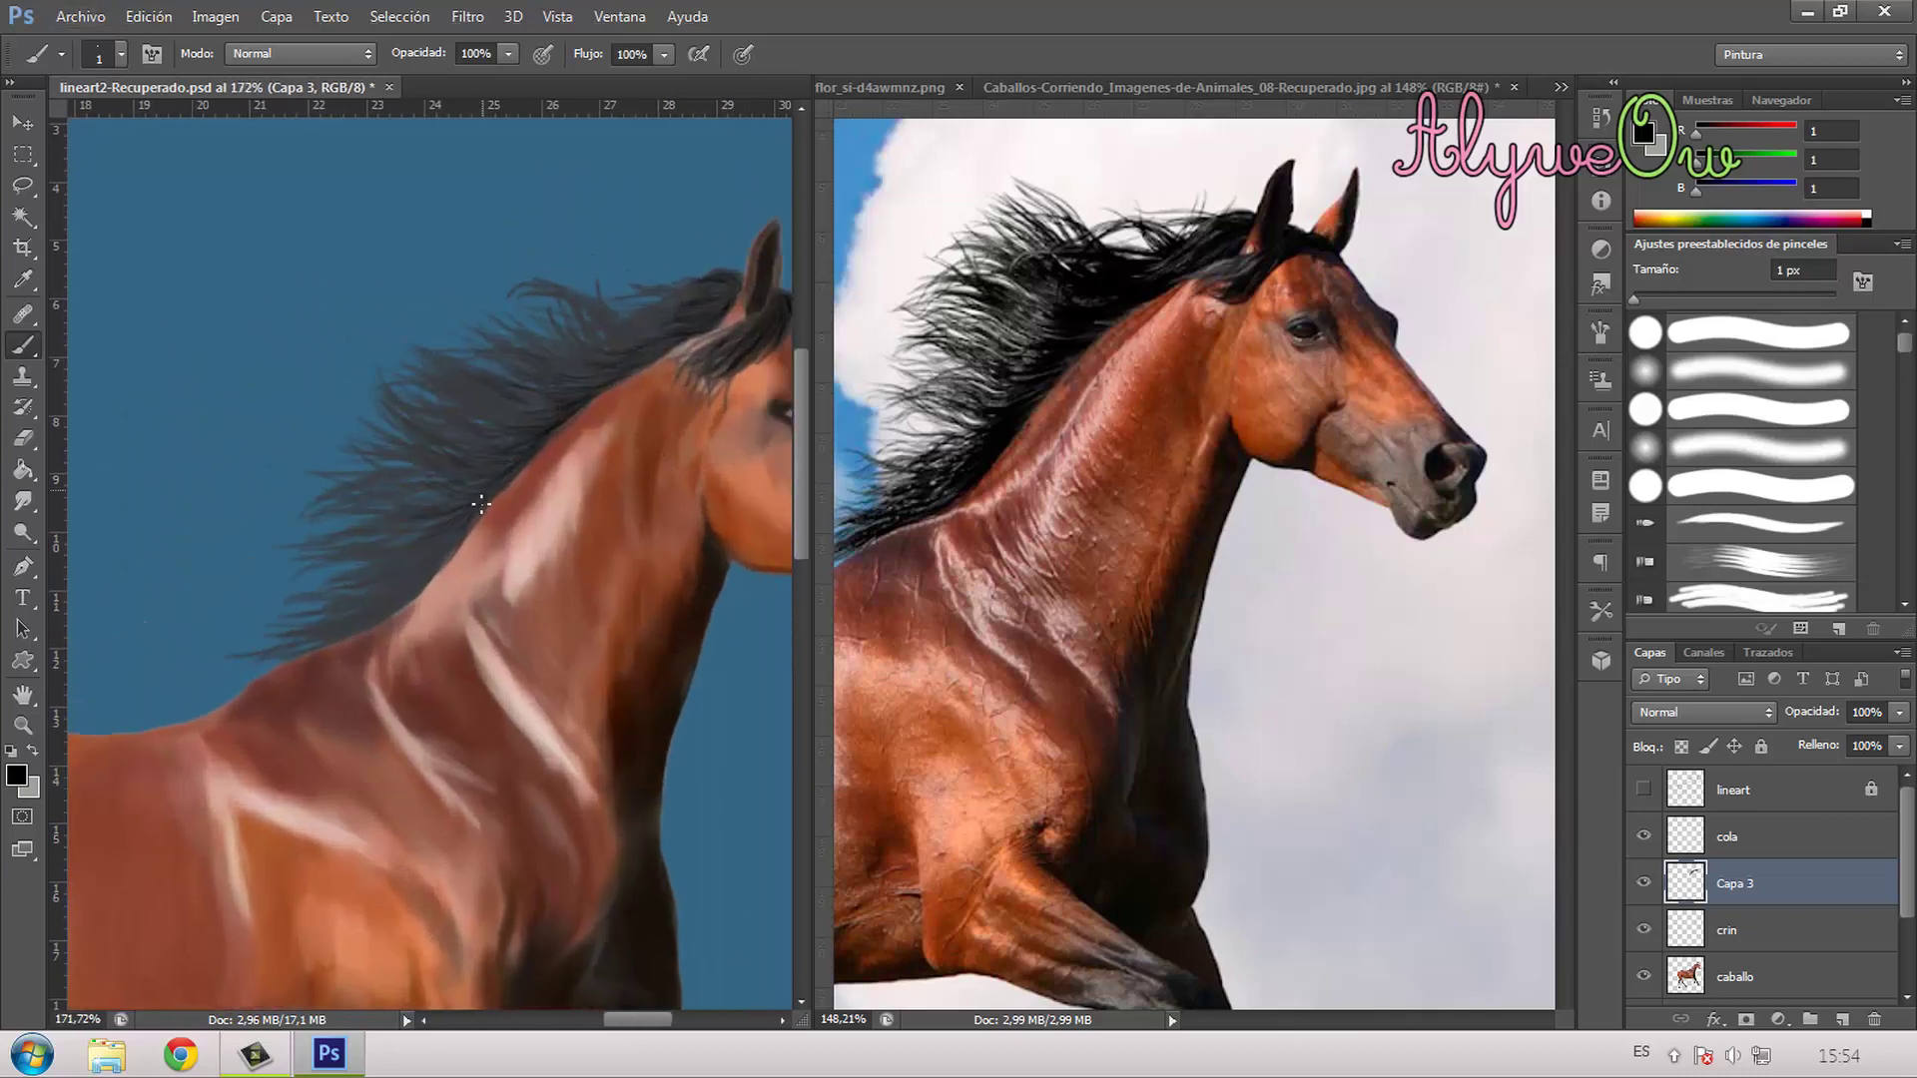
left_click_drag(357, 639, 300, 644)
mouse_move(422, 589)
left_mouse_down()
mouse_move(288, 659)
mouse_move(422, 553)
mouse_move(357, 606)
left_mouse_up()
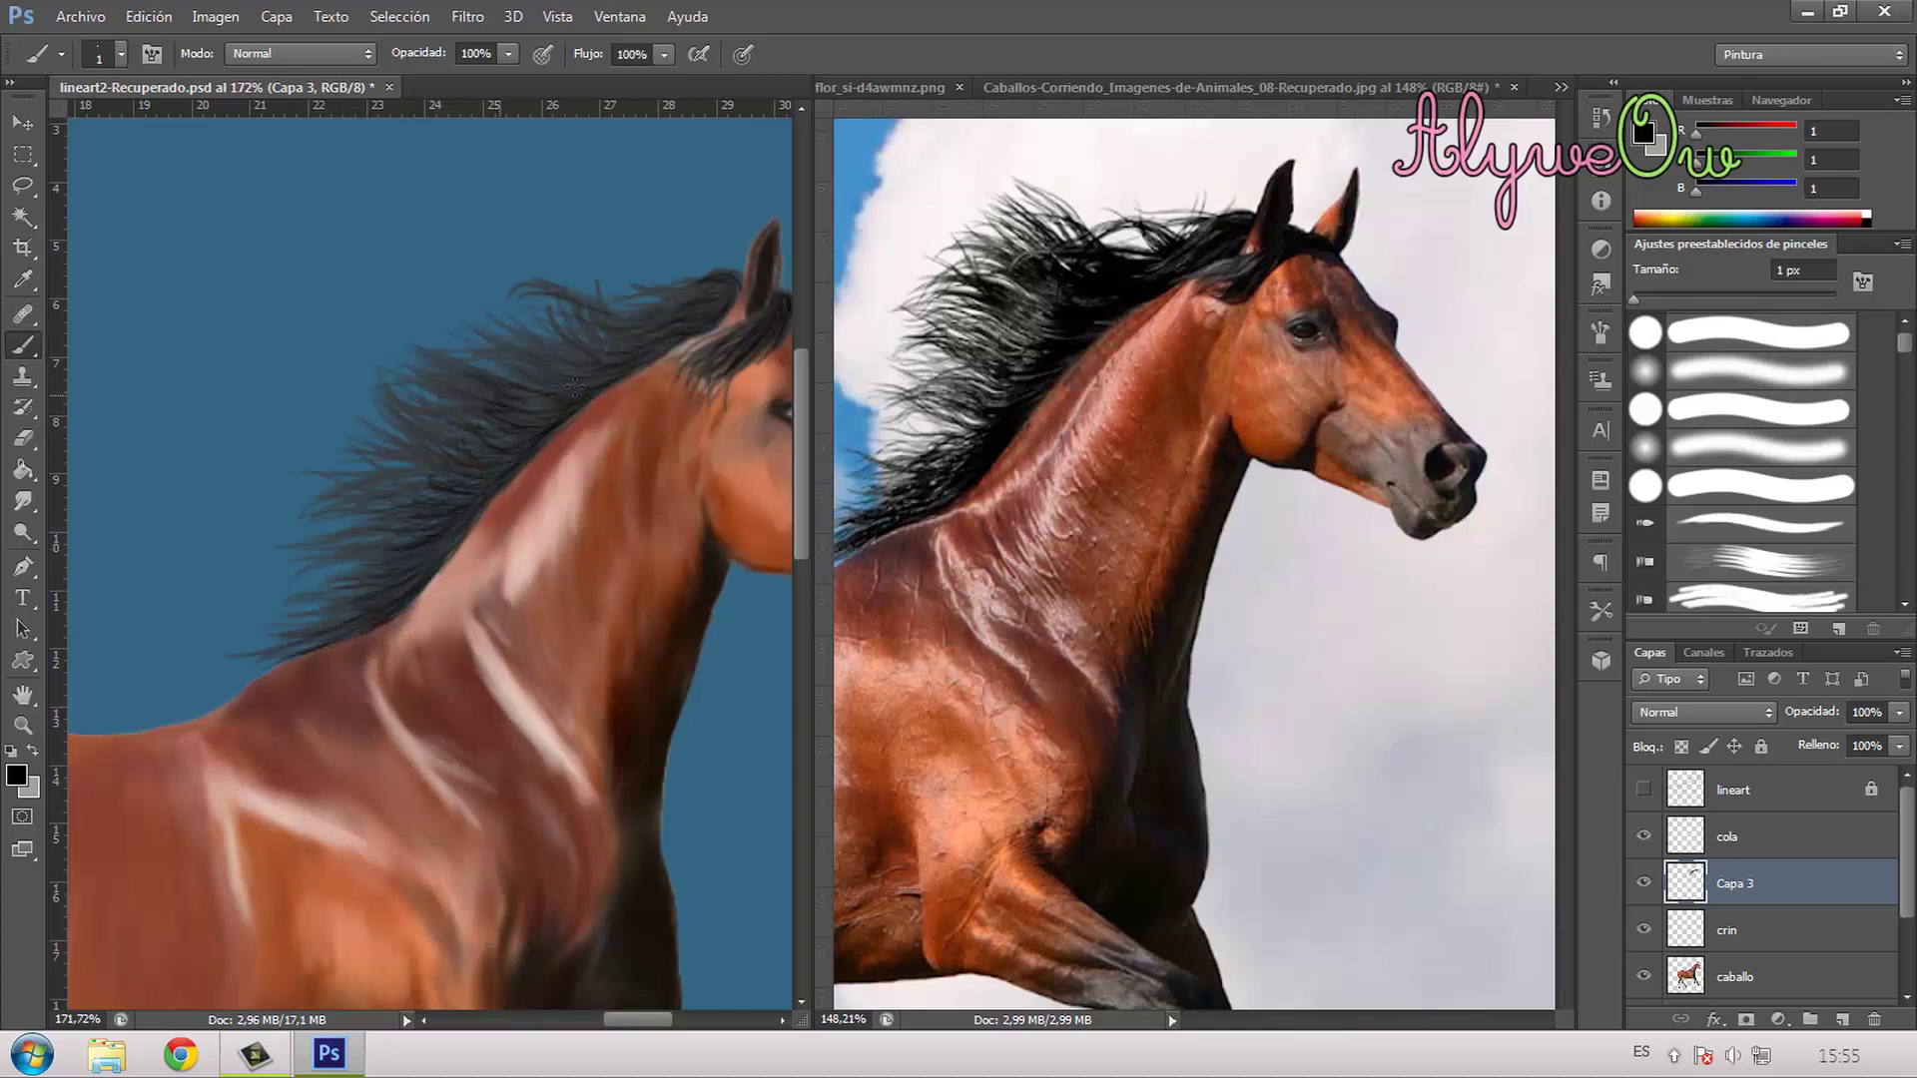
left_click_drag(573, 387, 584, 342)
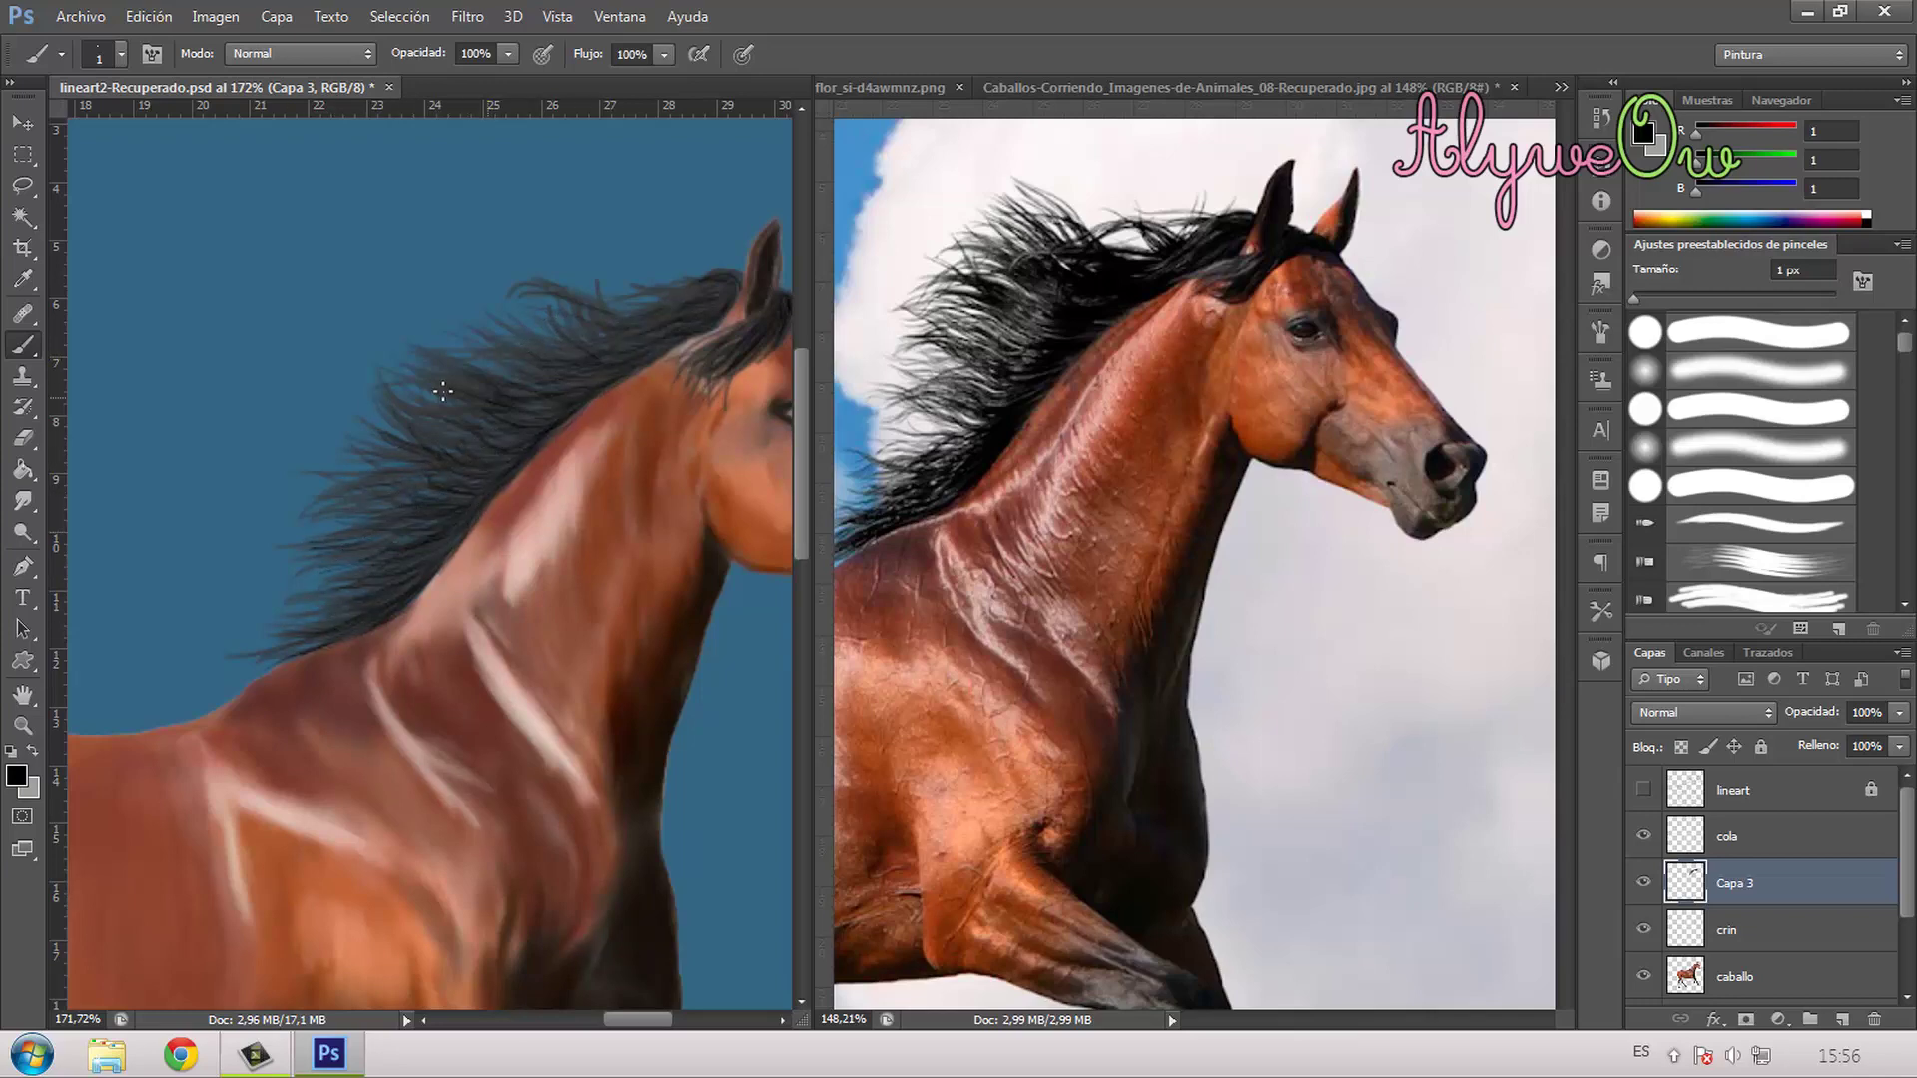
scroll(443, 391, "down", 3)
left_click(728, 407, "alt")
scroll(728, 407, "up", 3)
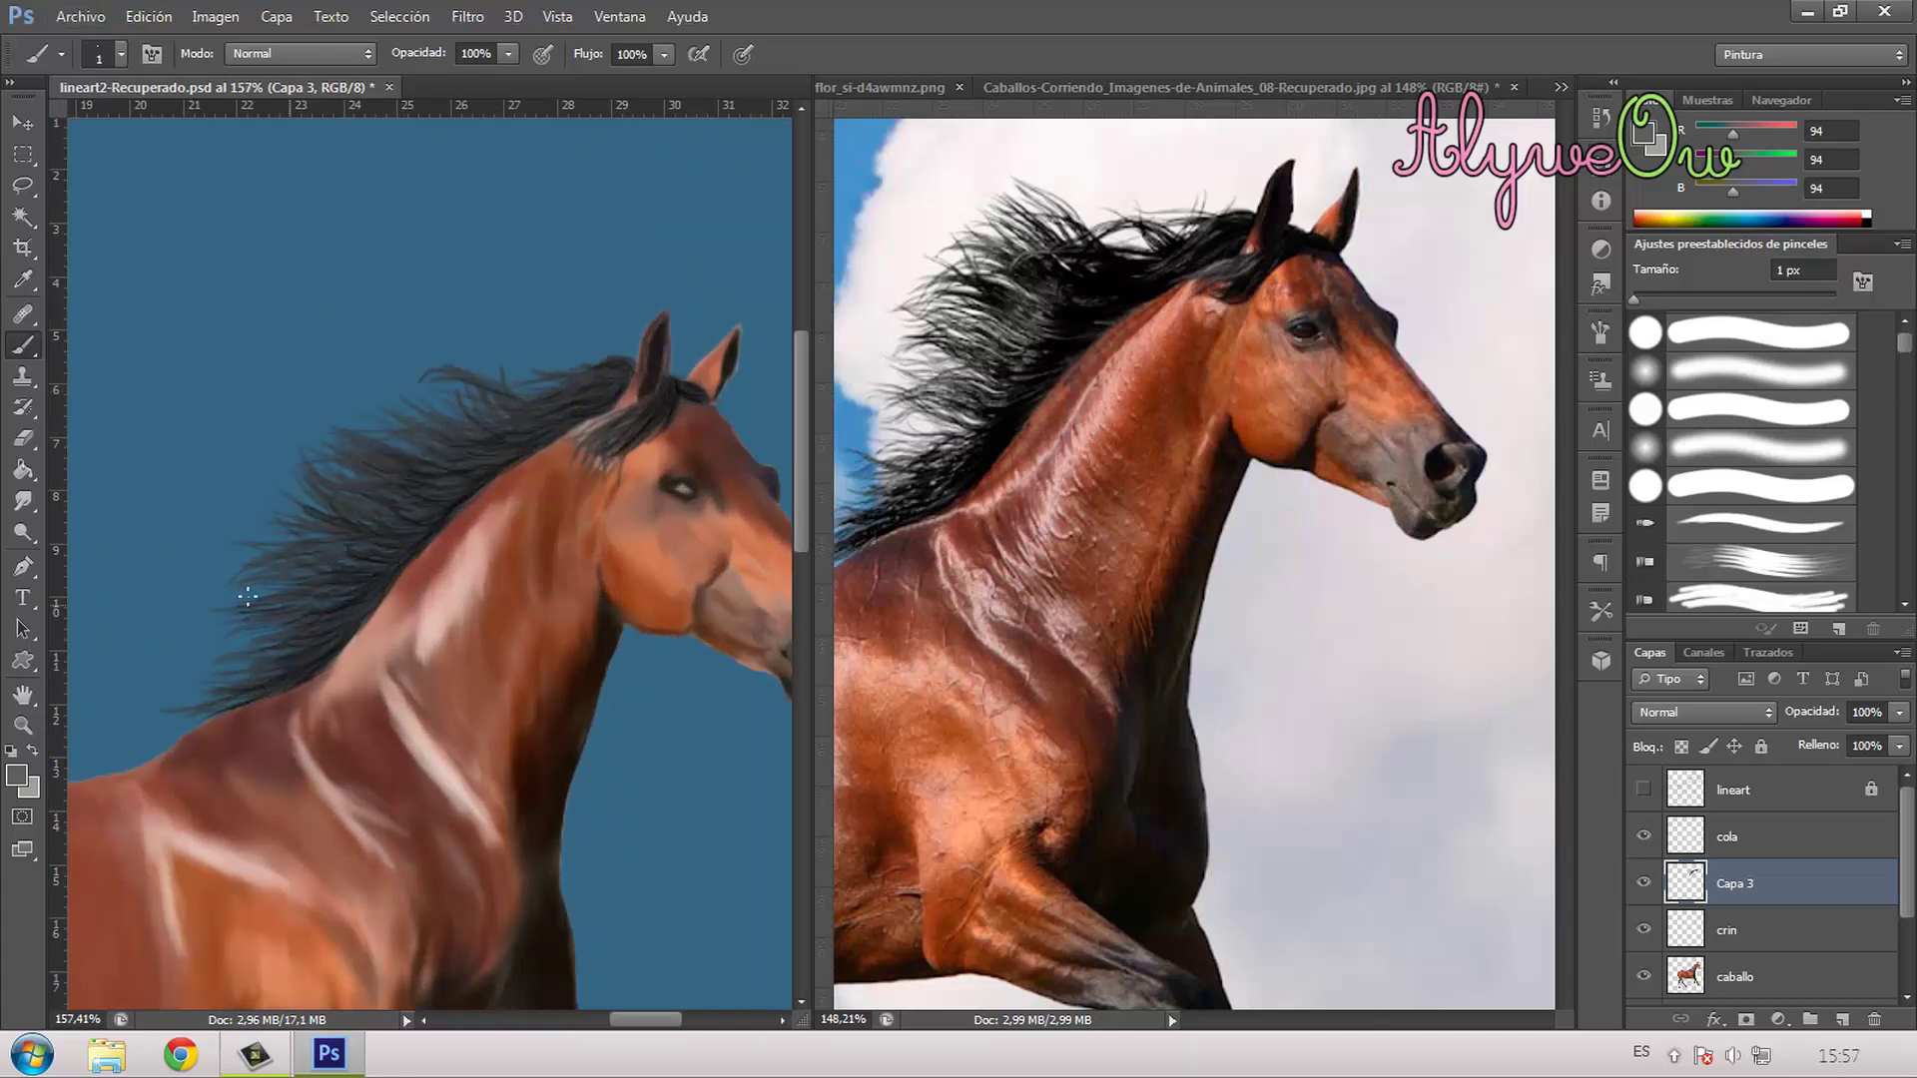
Step: Sample black again and add more shadow strands across the middle of the mane and along the upper crest
left_click(603, 445, "alt")
scroll(663, 342, "right", 3)
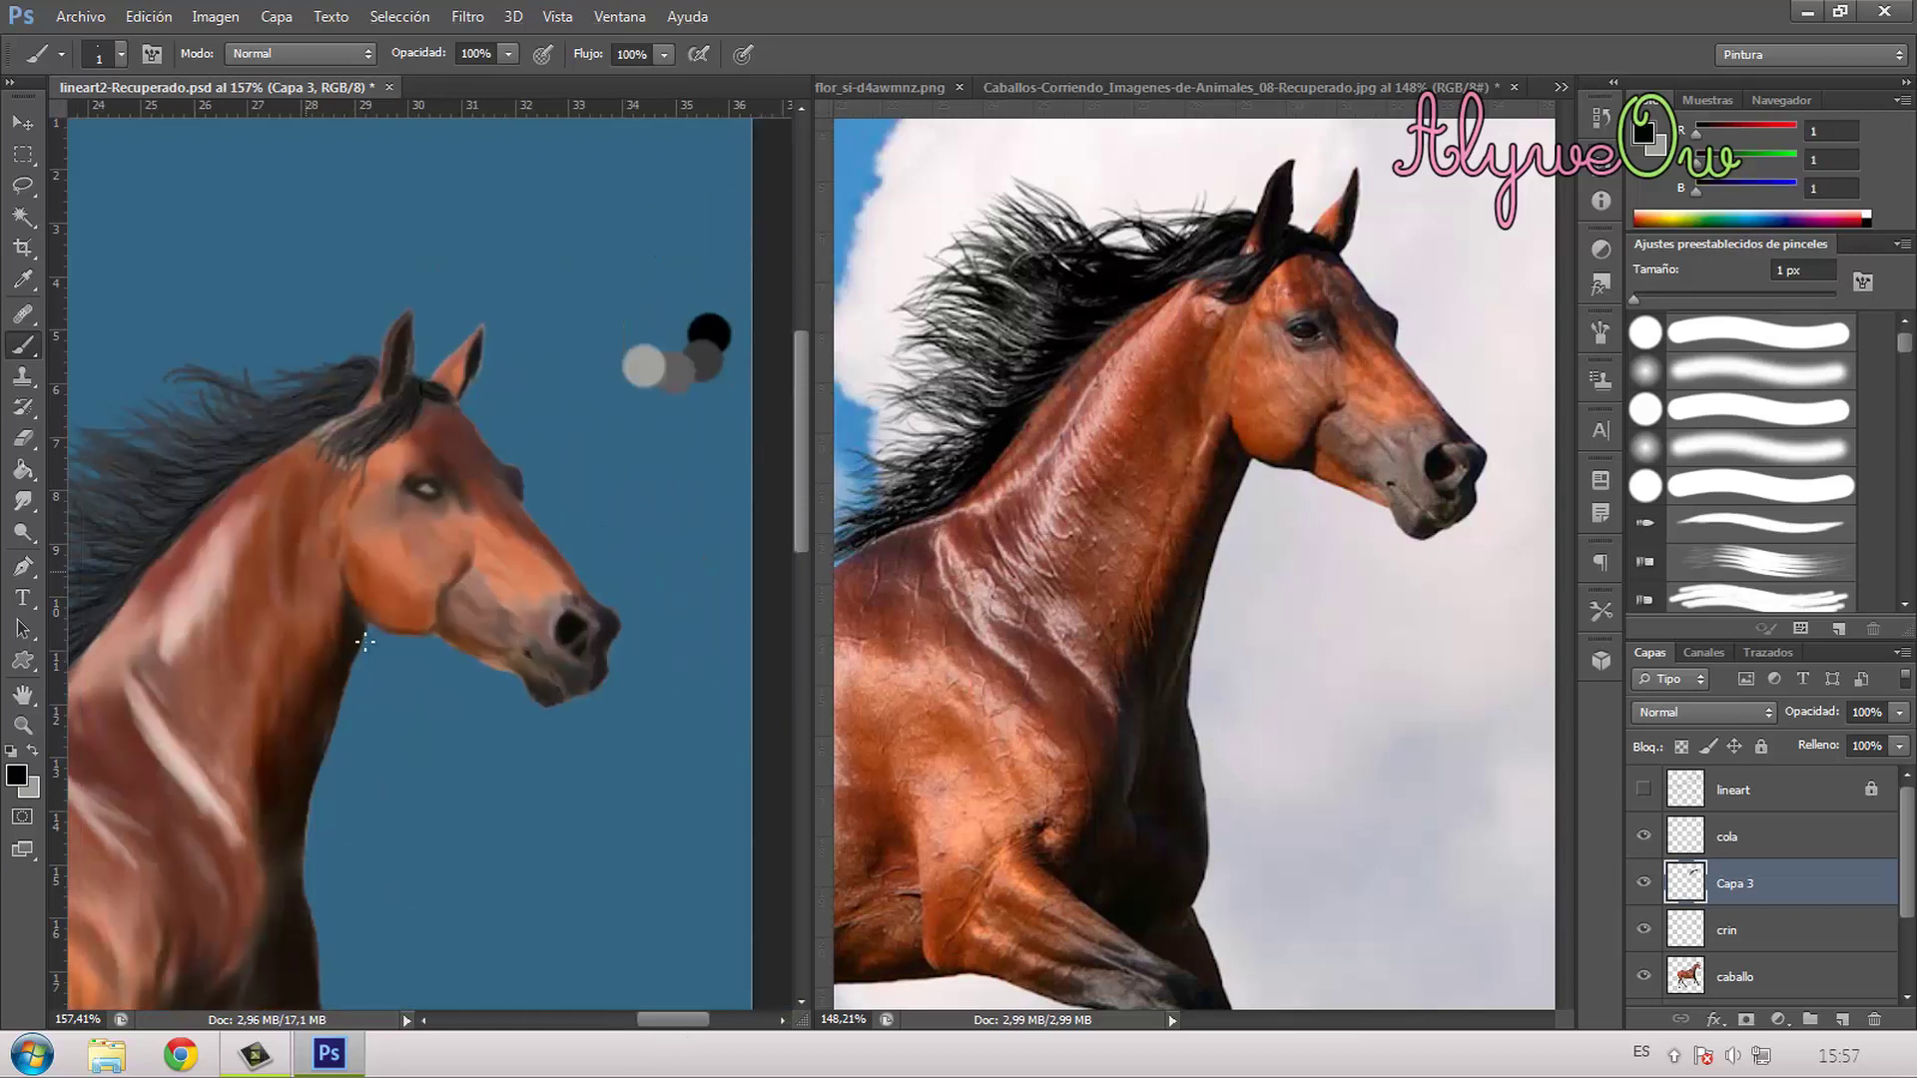
scroll(499, 449, "left", 3)
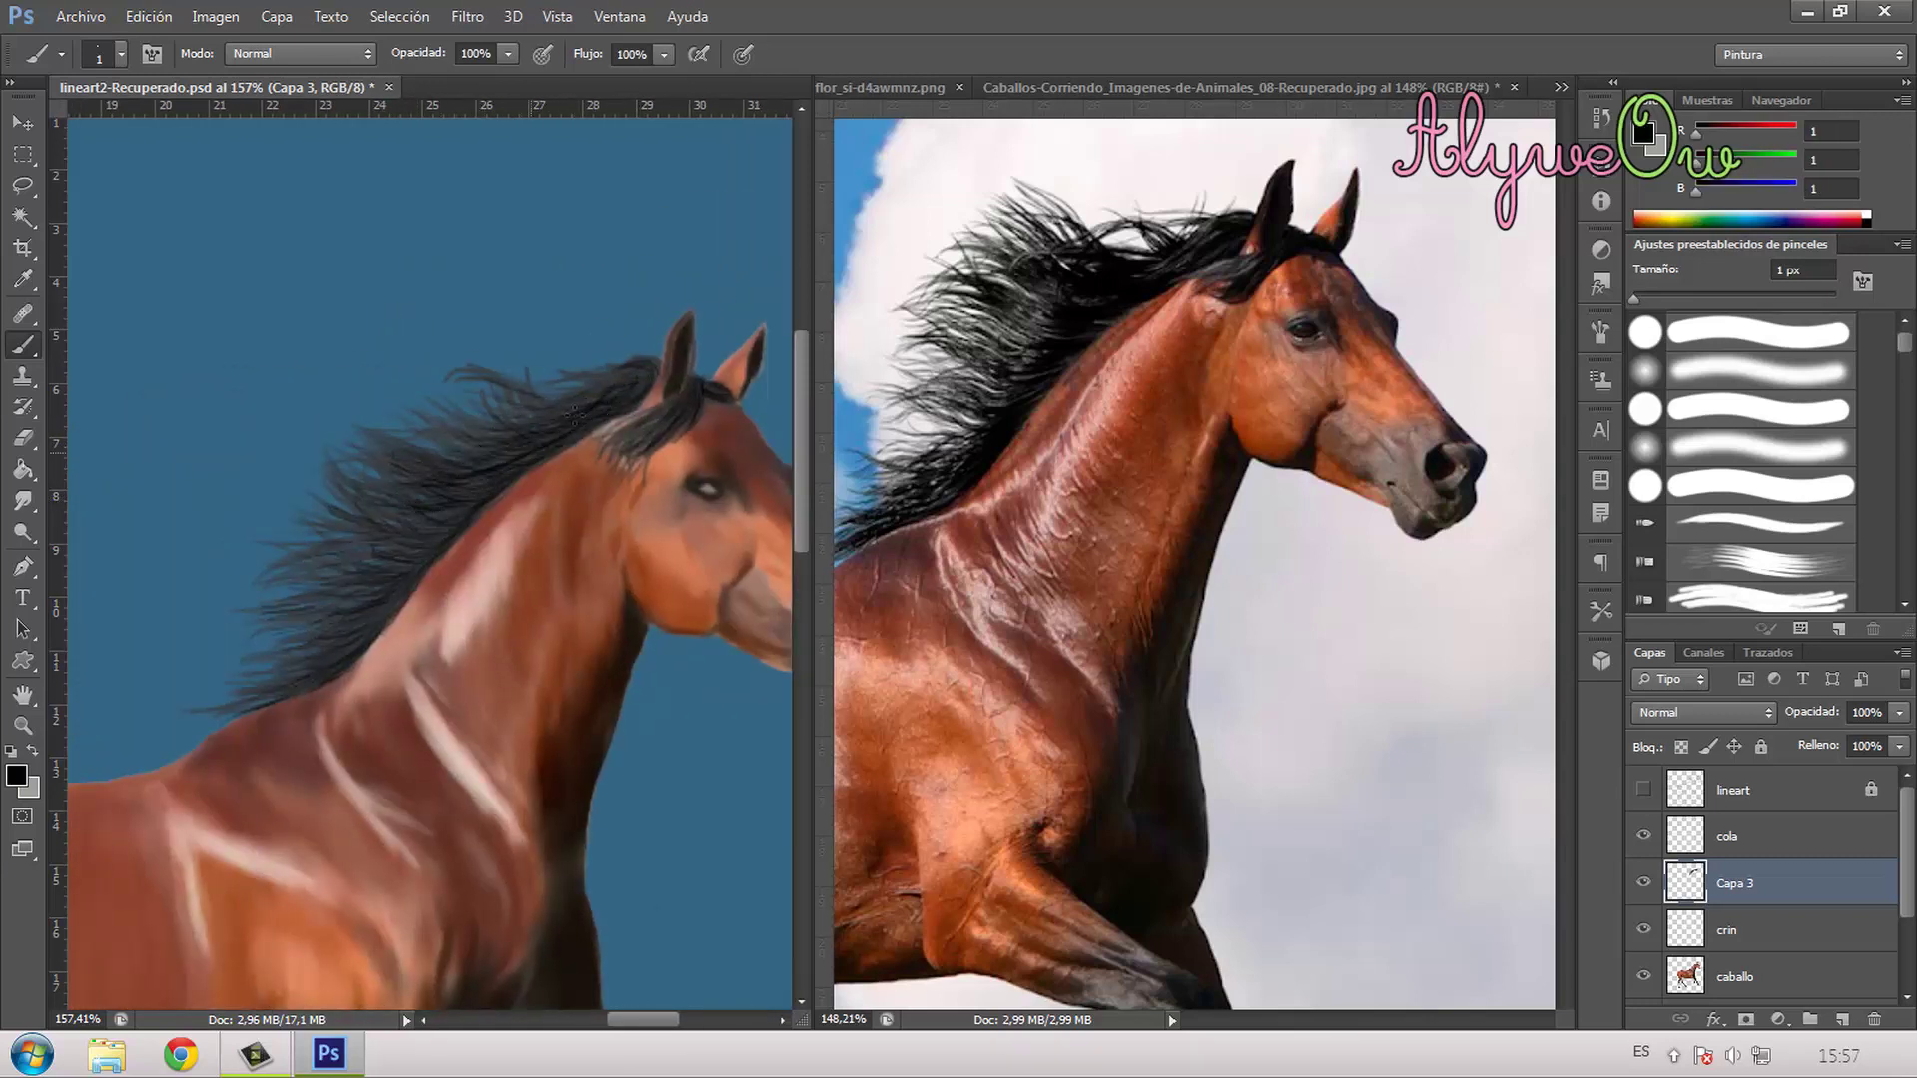
left_click_drag(386, 558, 323, 563)
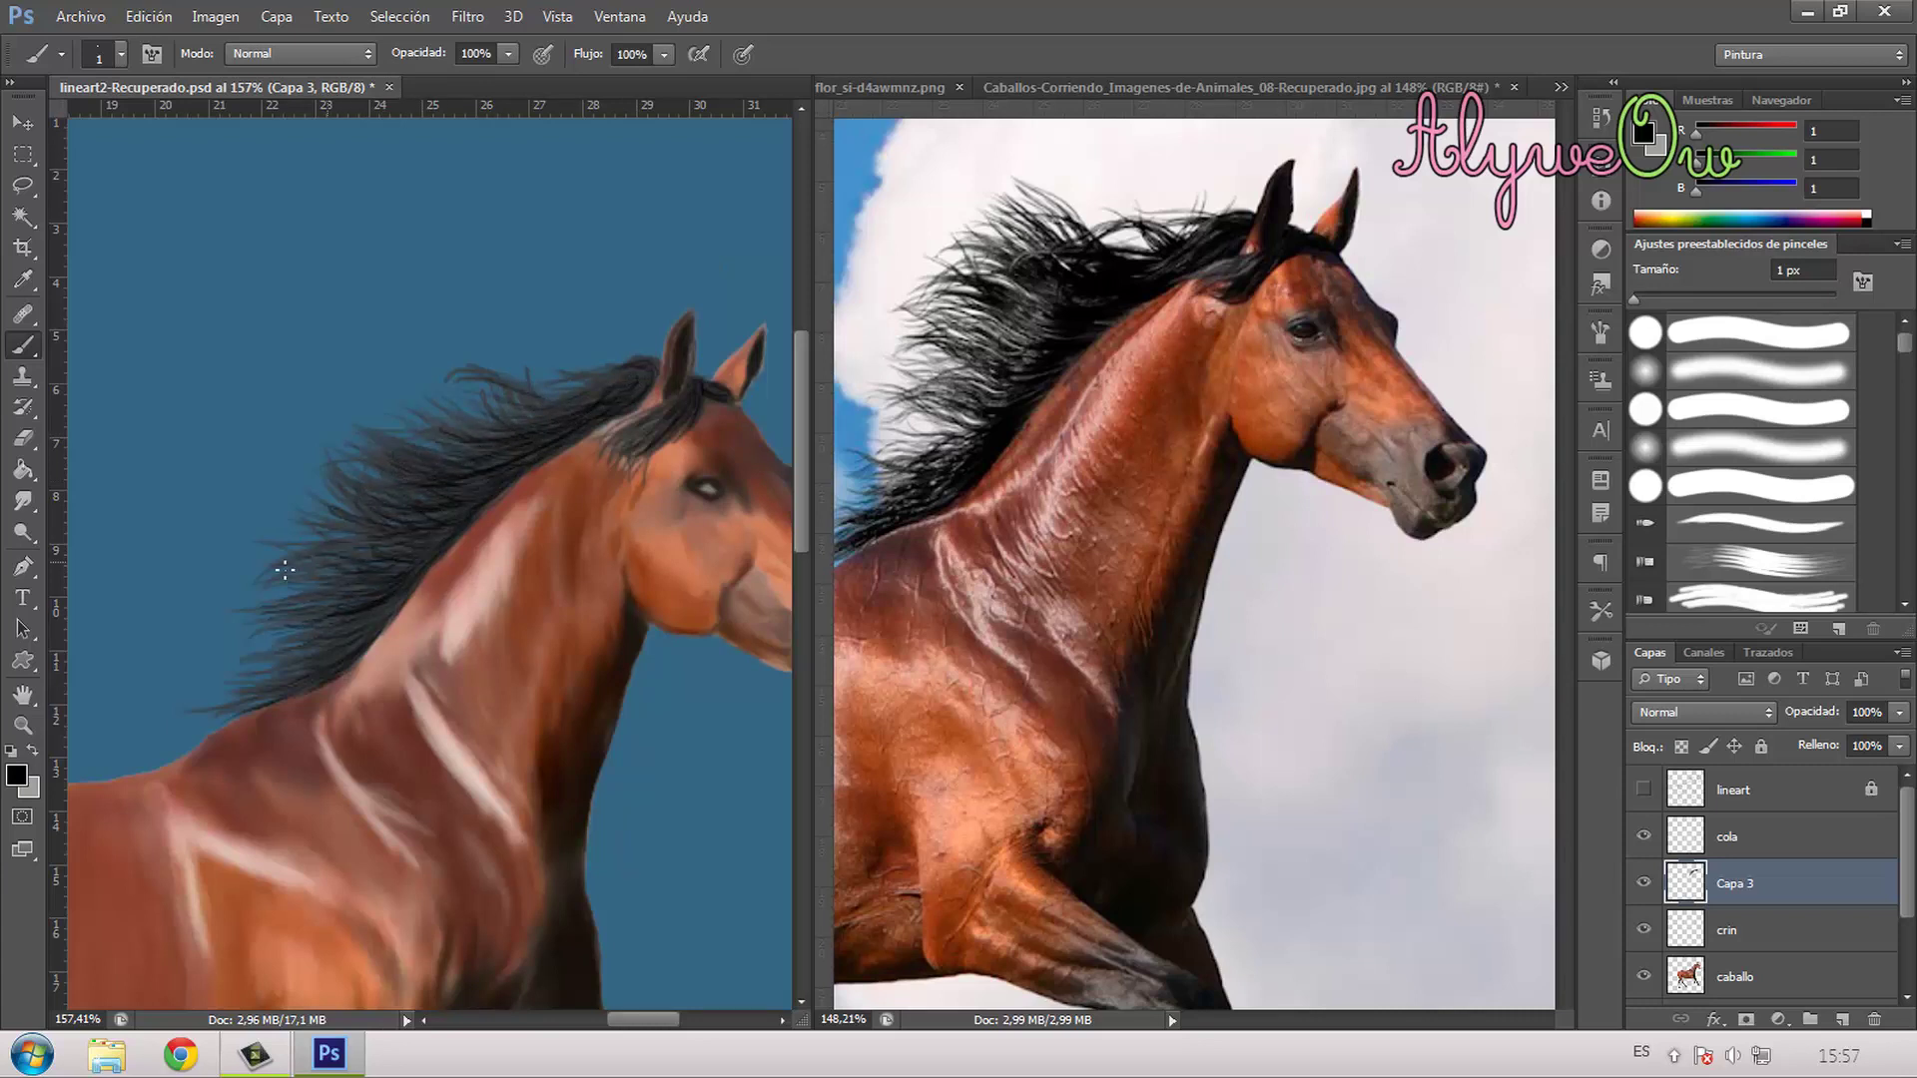
left_click_drag(527, 431, 448, 427)
mouse_move(587, 396)
left_mouse_down()
mouse_move(508, 394)
mouse_move(597, 394)
mouse_move(458, 416)
left_mouse_up()
Step: Darken the mane tips near the withers with black strands and touch up the upper mane
left_click_drag(272, 703, 205, 717)
left_click_drag(319, 649, 237, 671)
mouse_move(354, 615)
left_mouse_down()
mouse_move(391, 550)
mouse_move(269, 635)
left_mouse_up()
key("F5")
key("F5")
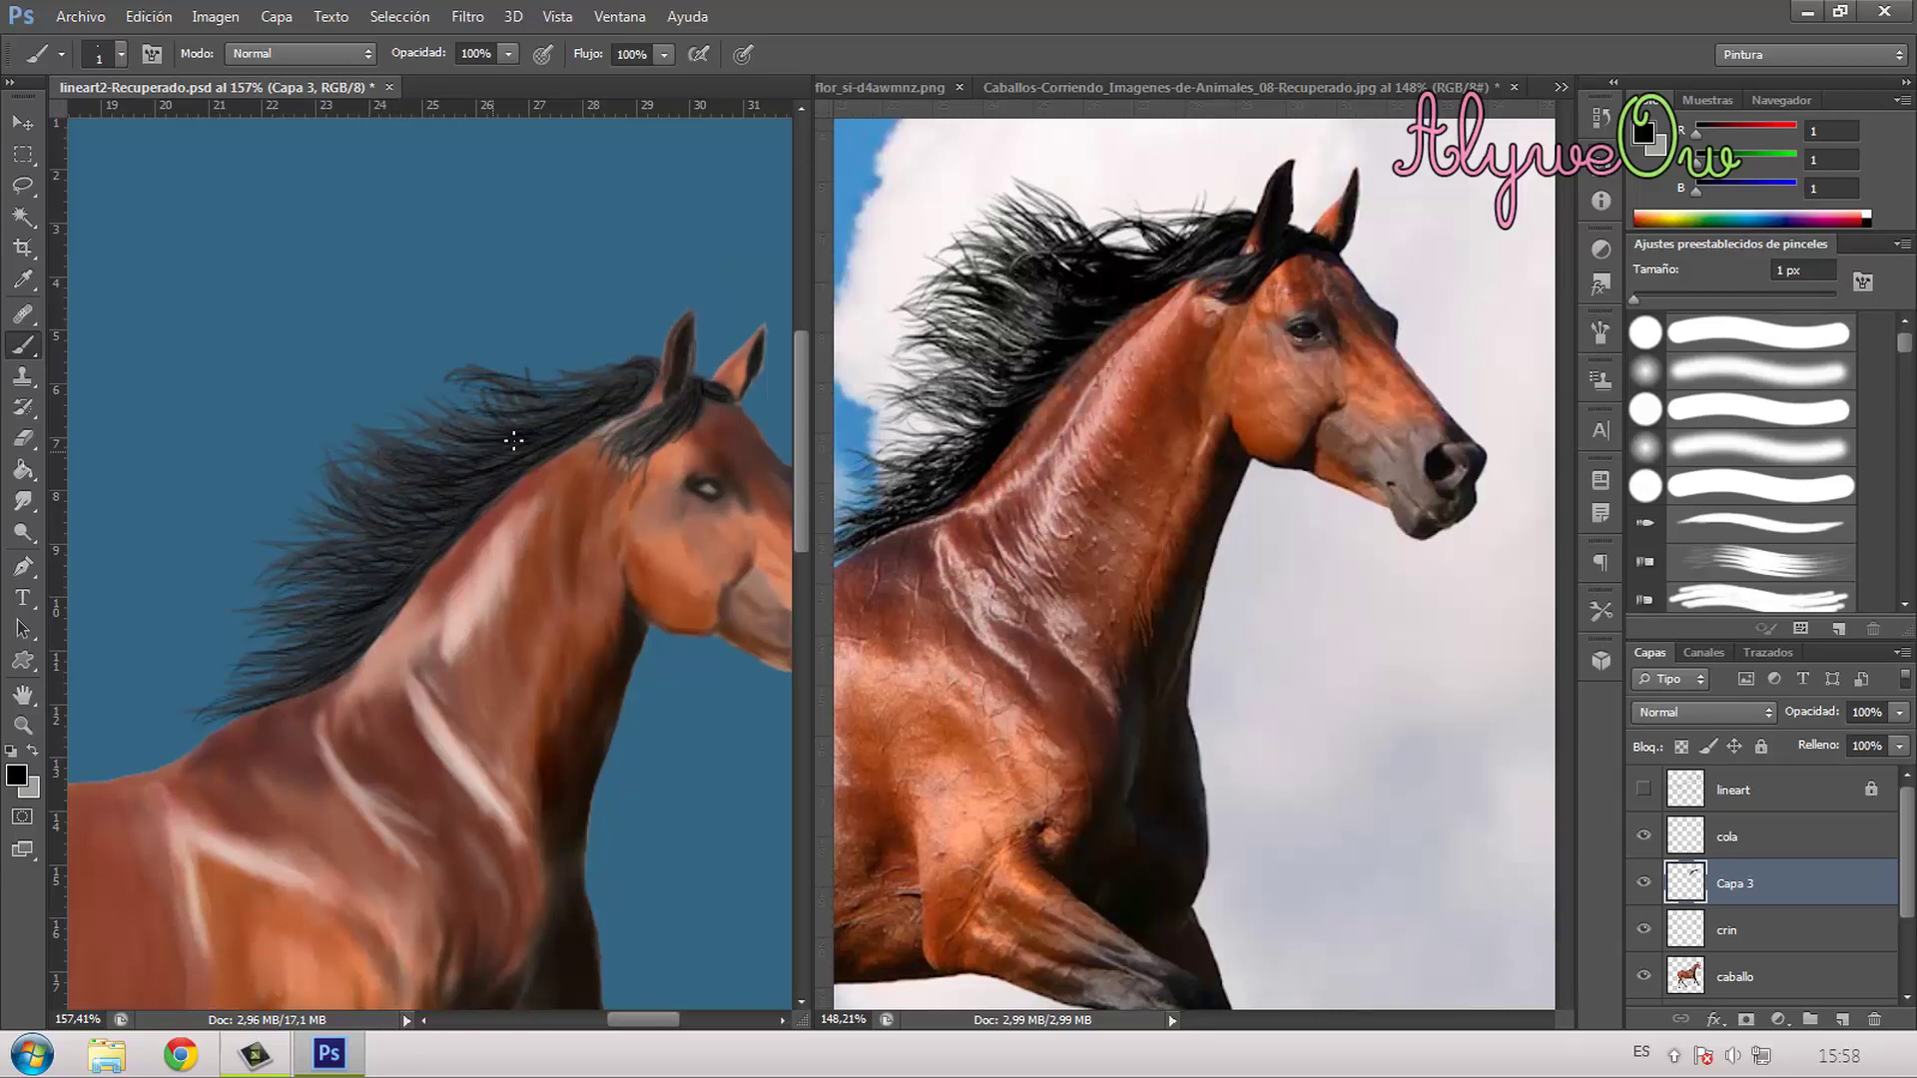
left_click_drag(505, 417, 471, 424)
Step: Sample the light grey swatch beside the horse's head and review the mane on the whole figure
scroll(631, 380, "down", 3)
left_click(571, 347, "alt")
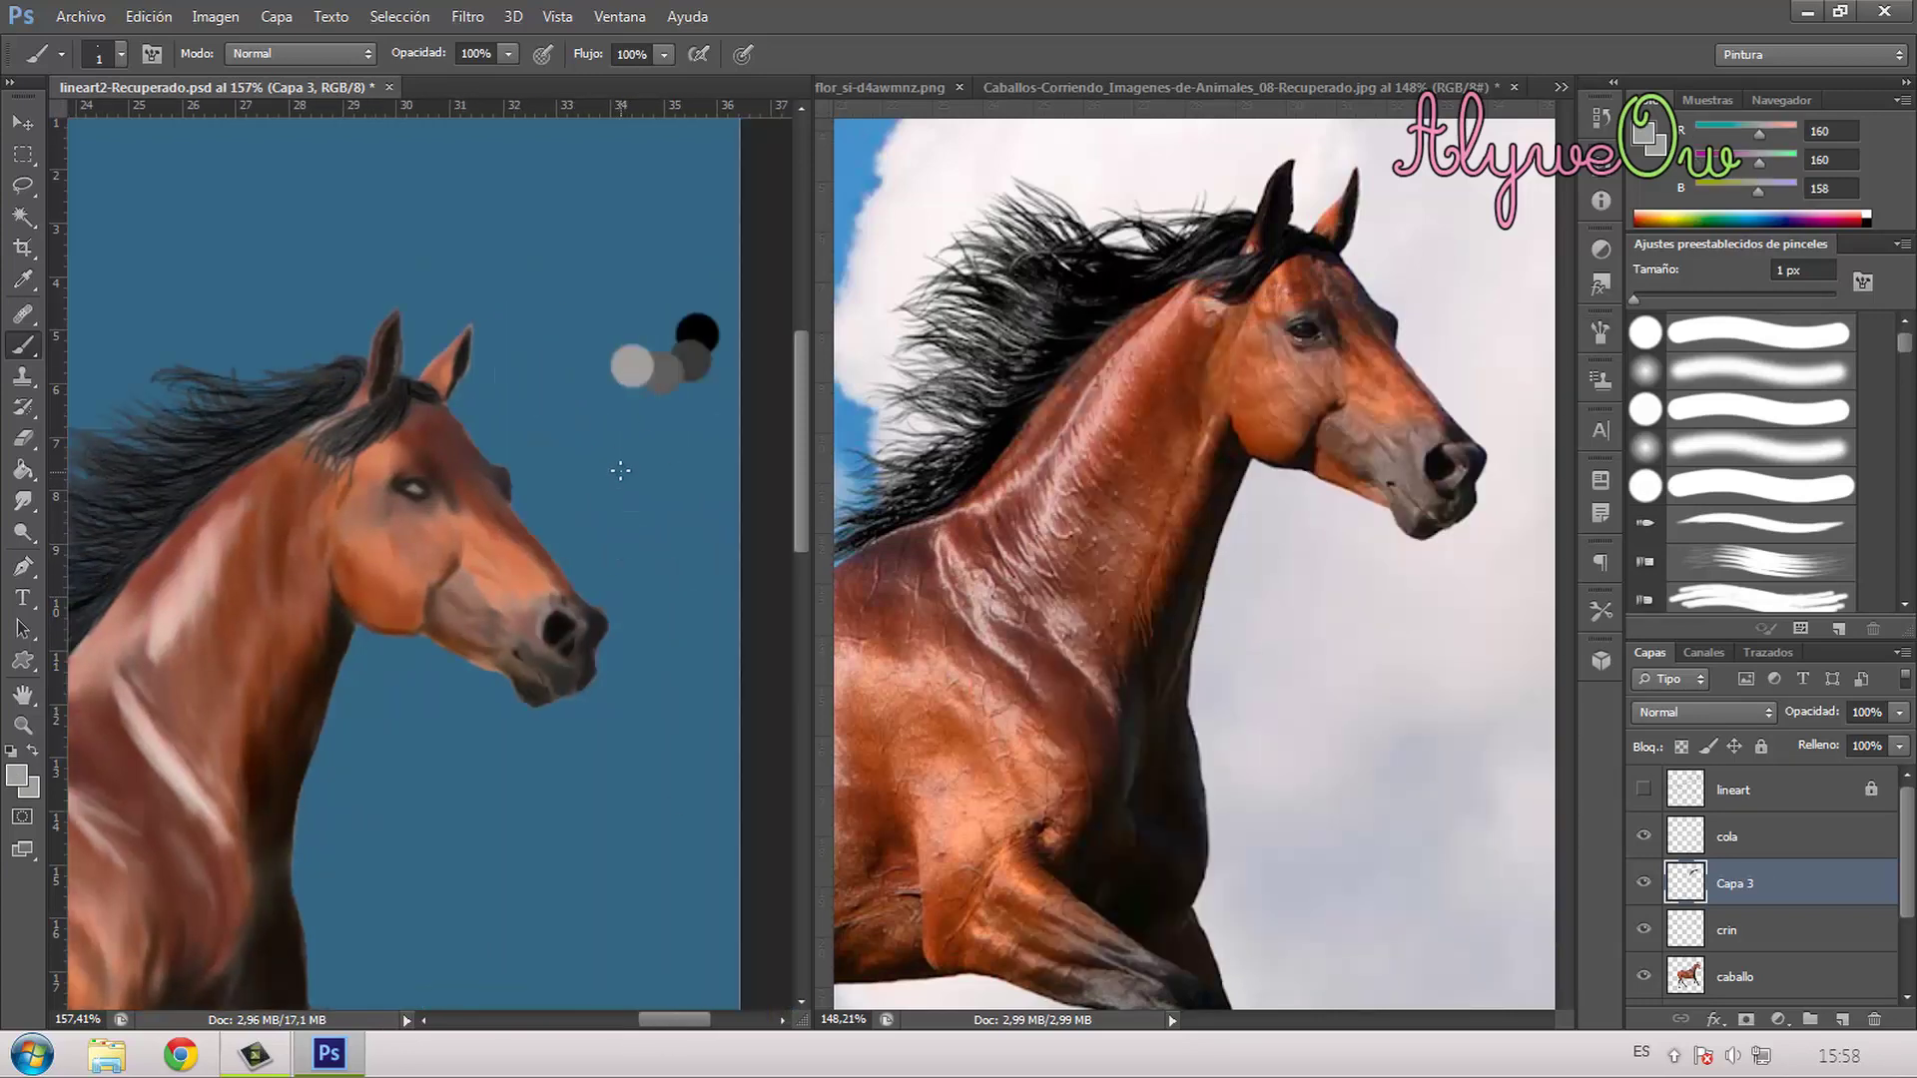
scroll(445, 293, "down", 2)
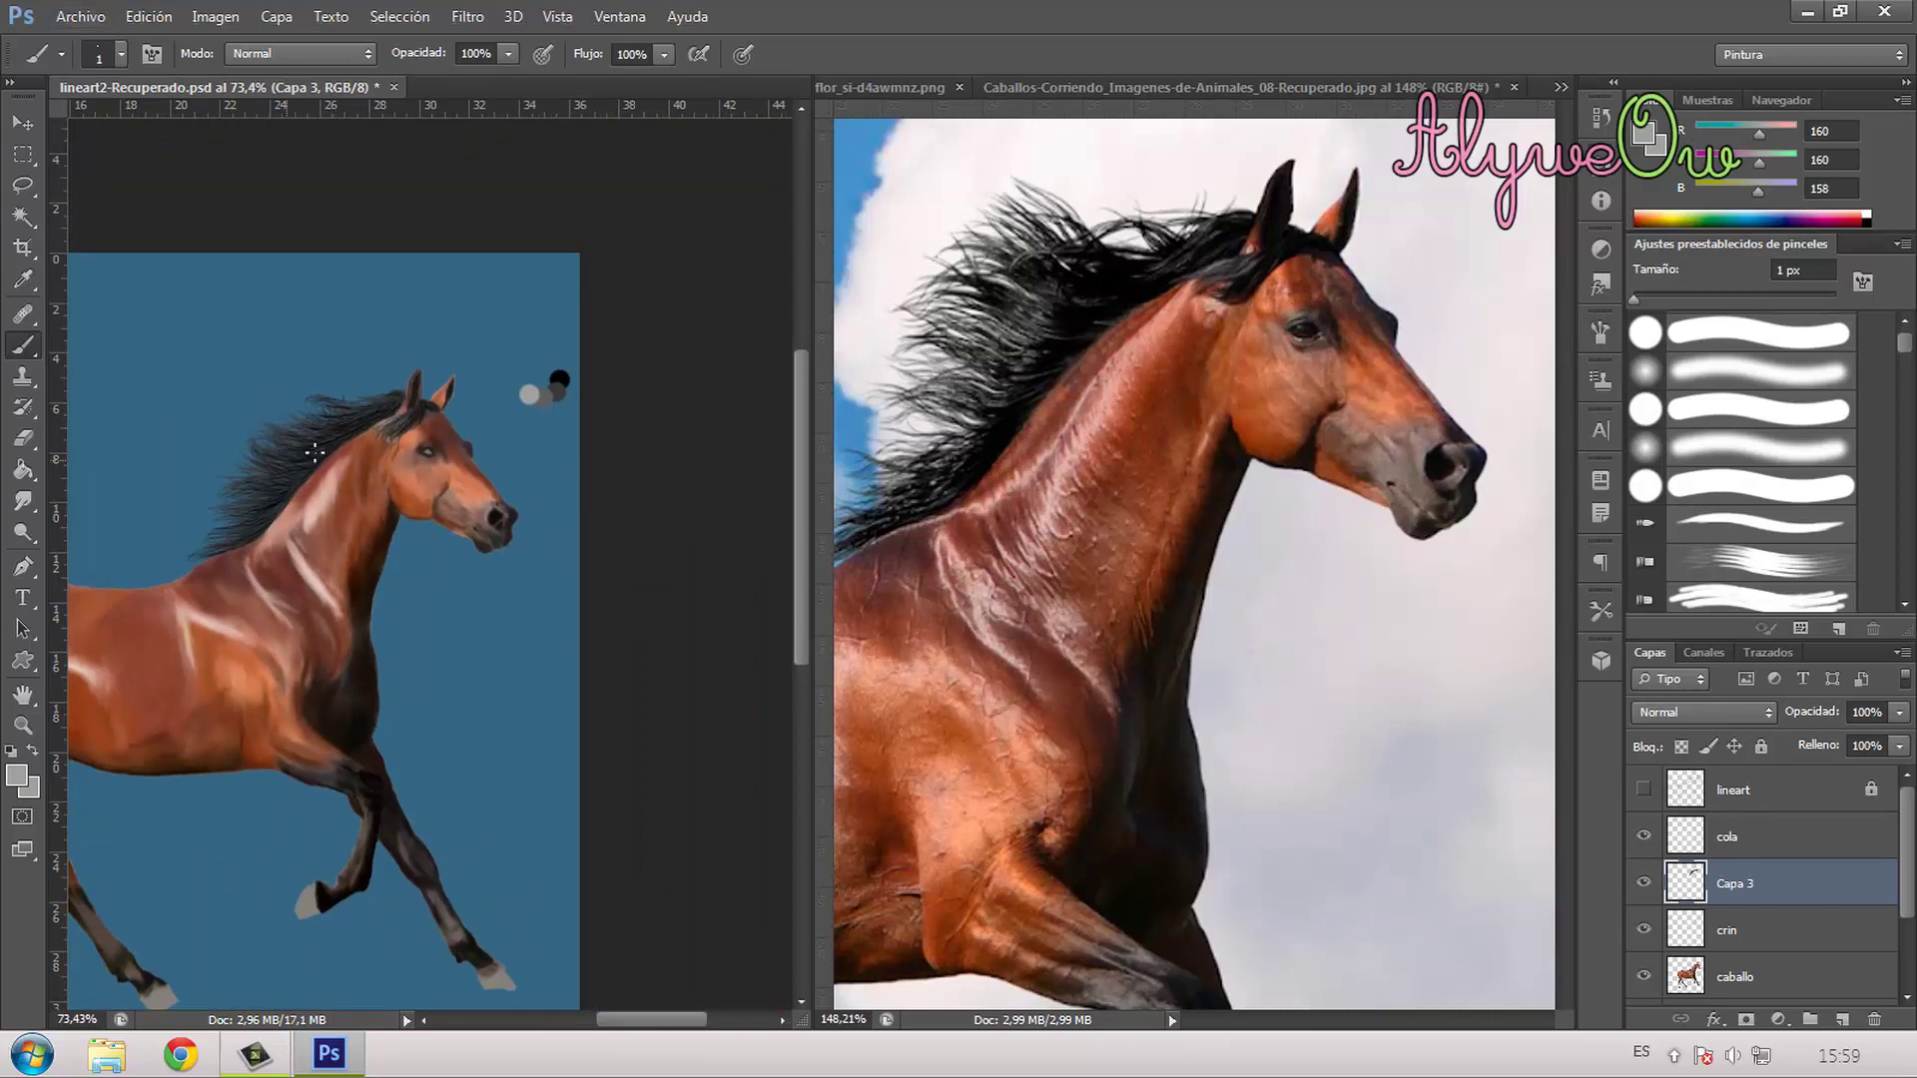
scroll(268, 405, "up", 3)
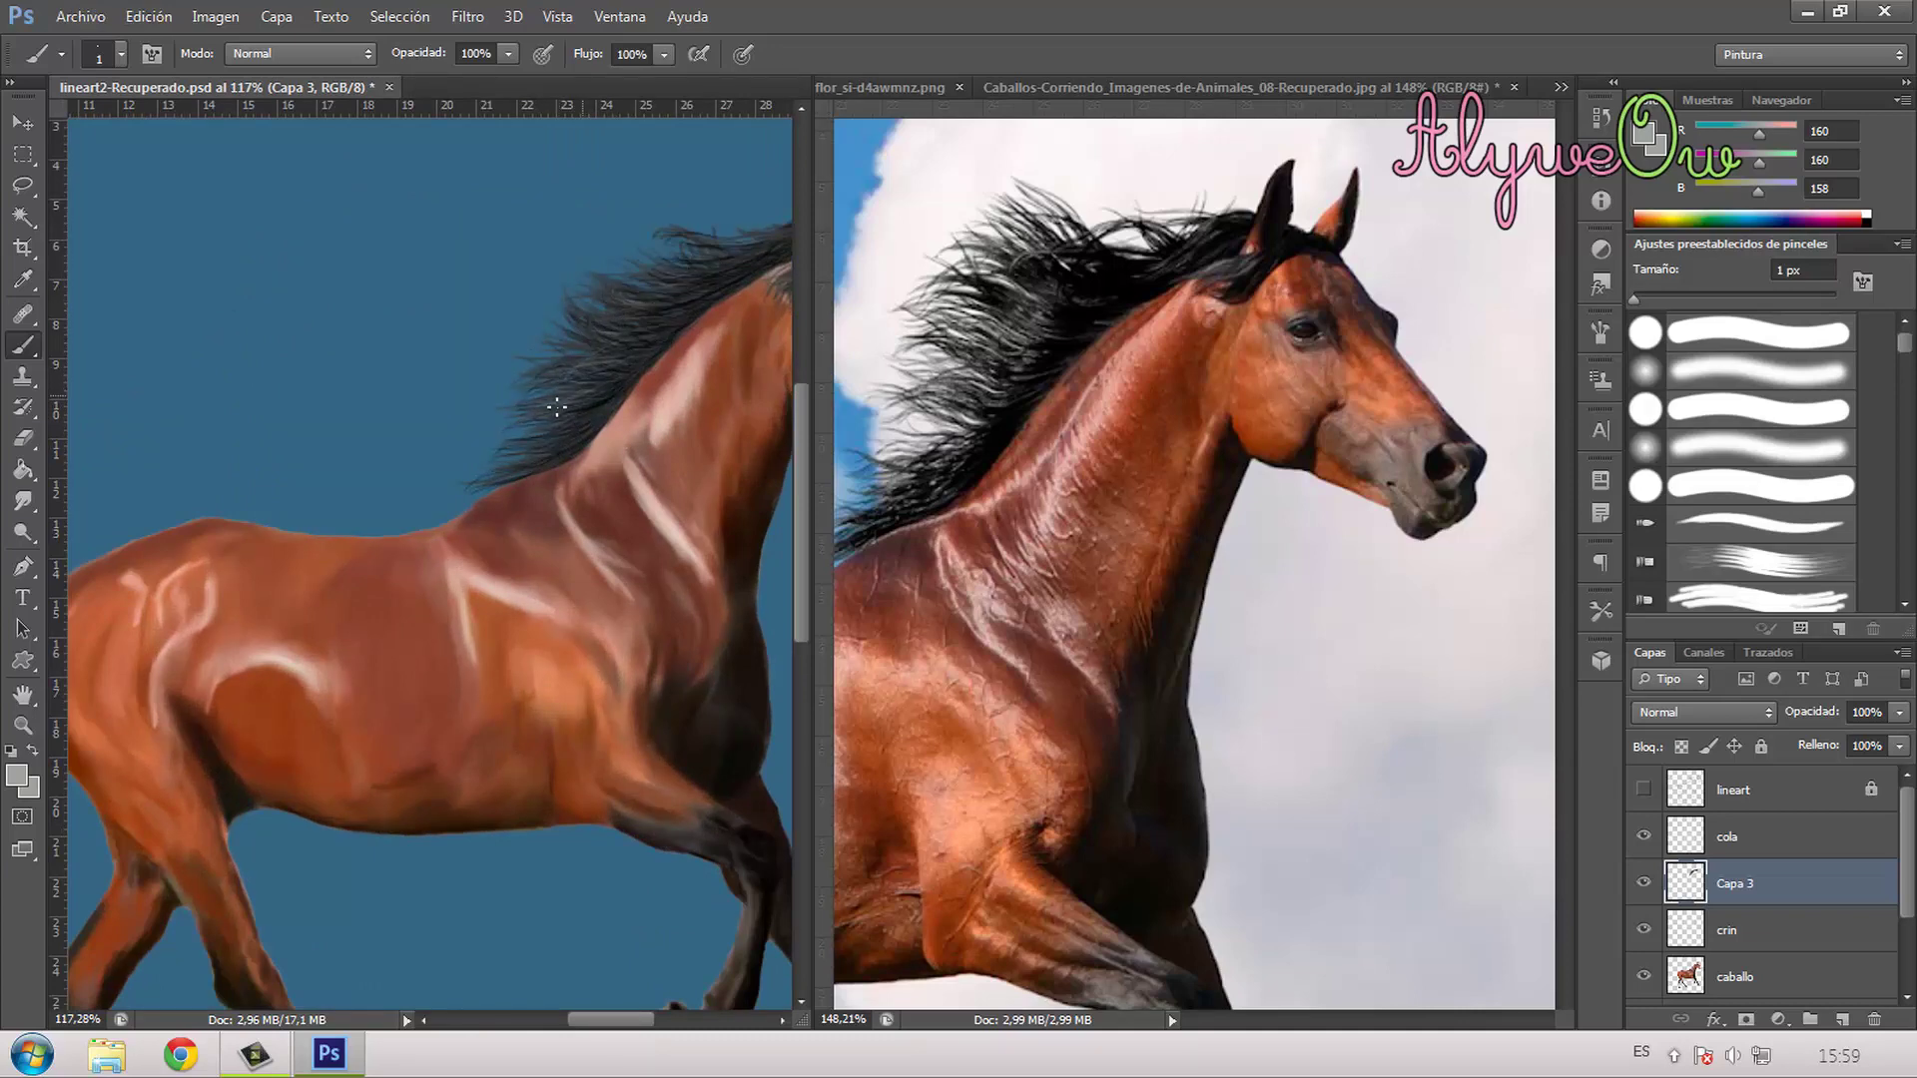
scroll(556, 406, "down", 3)
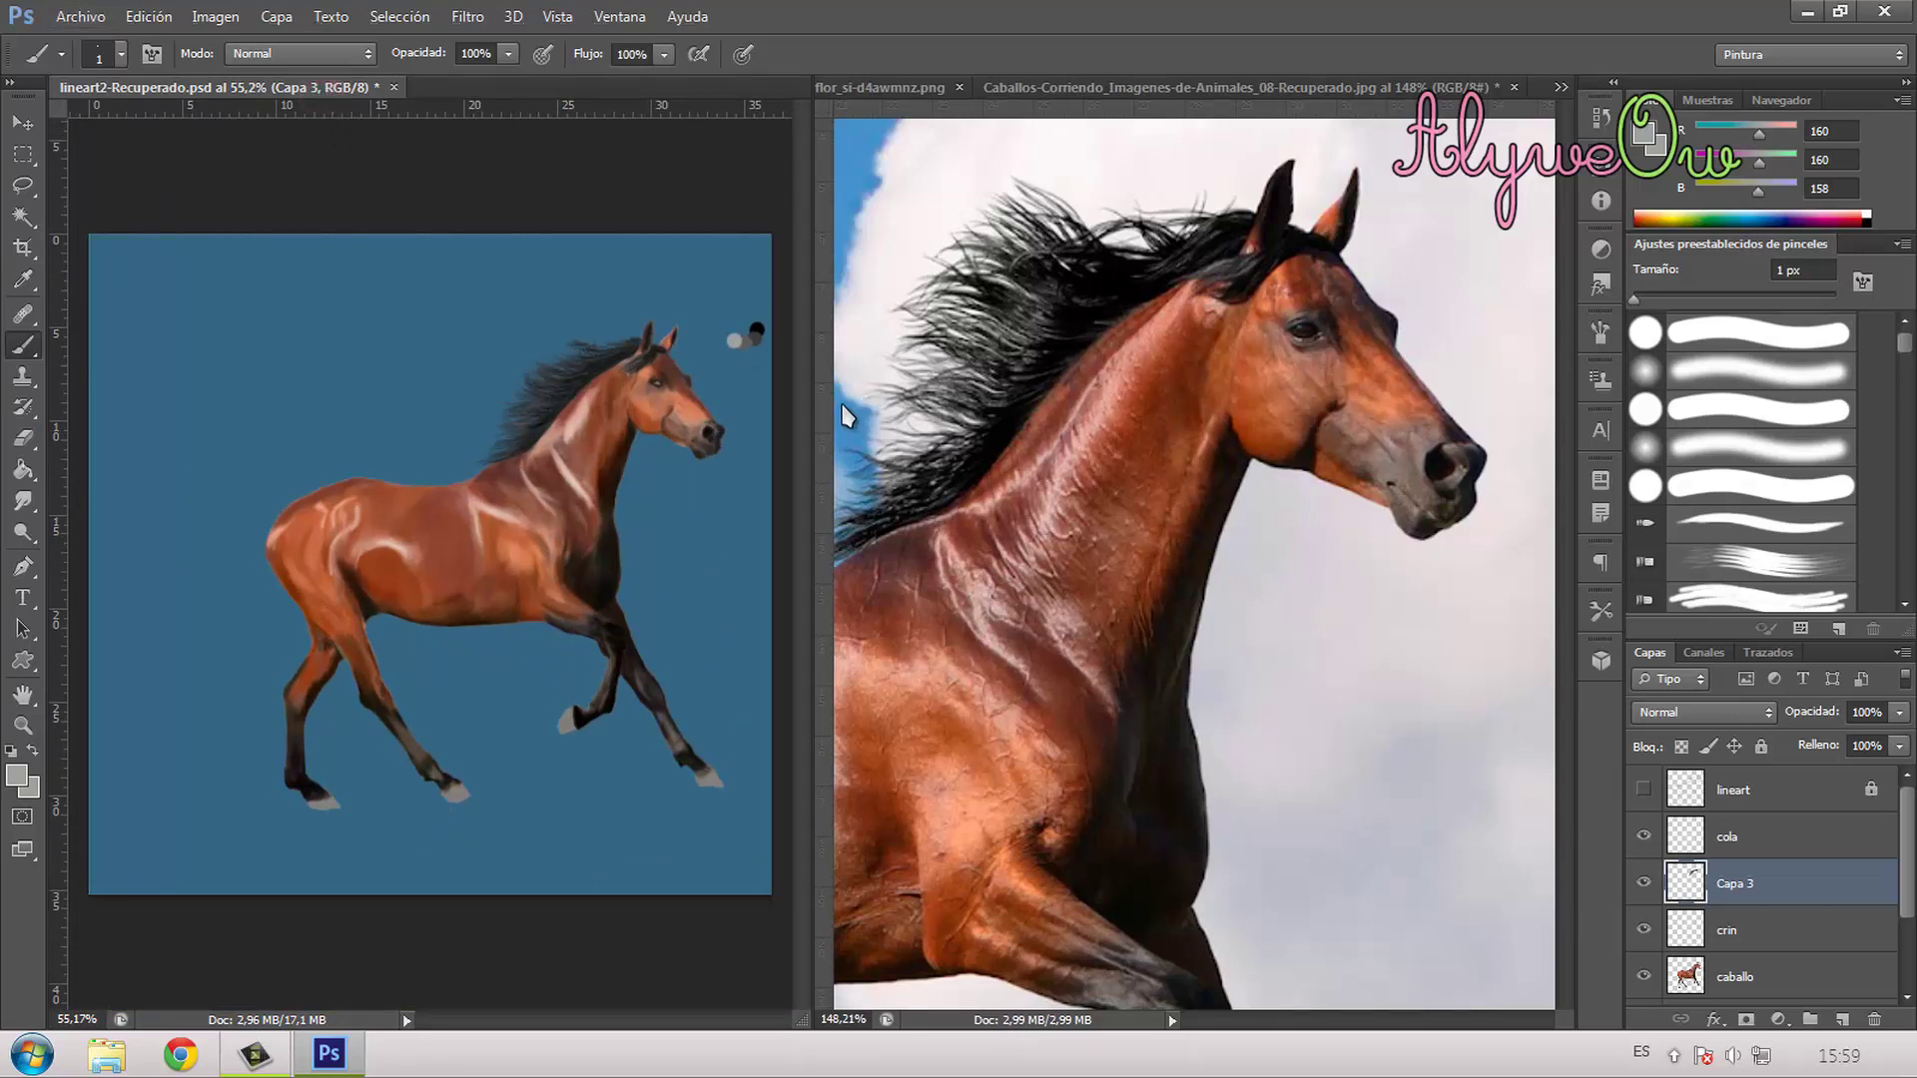
Step: Find the section on painting the hooves in the written tutorial
left_click(1321, 87)
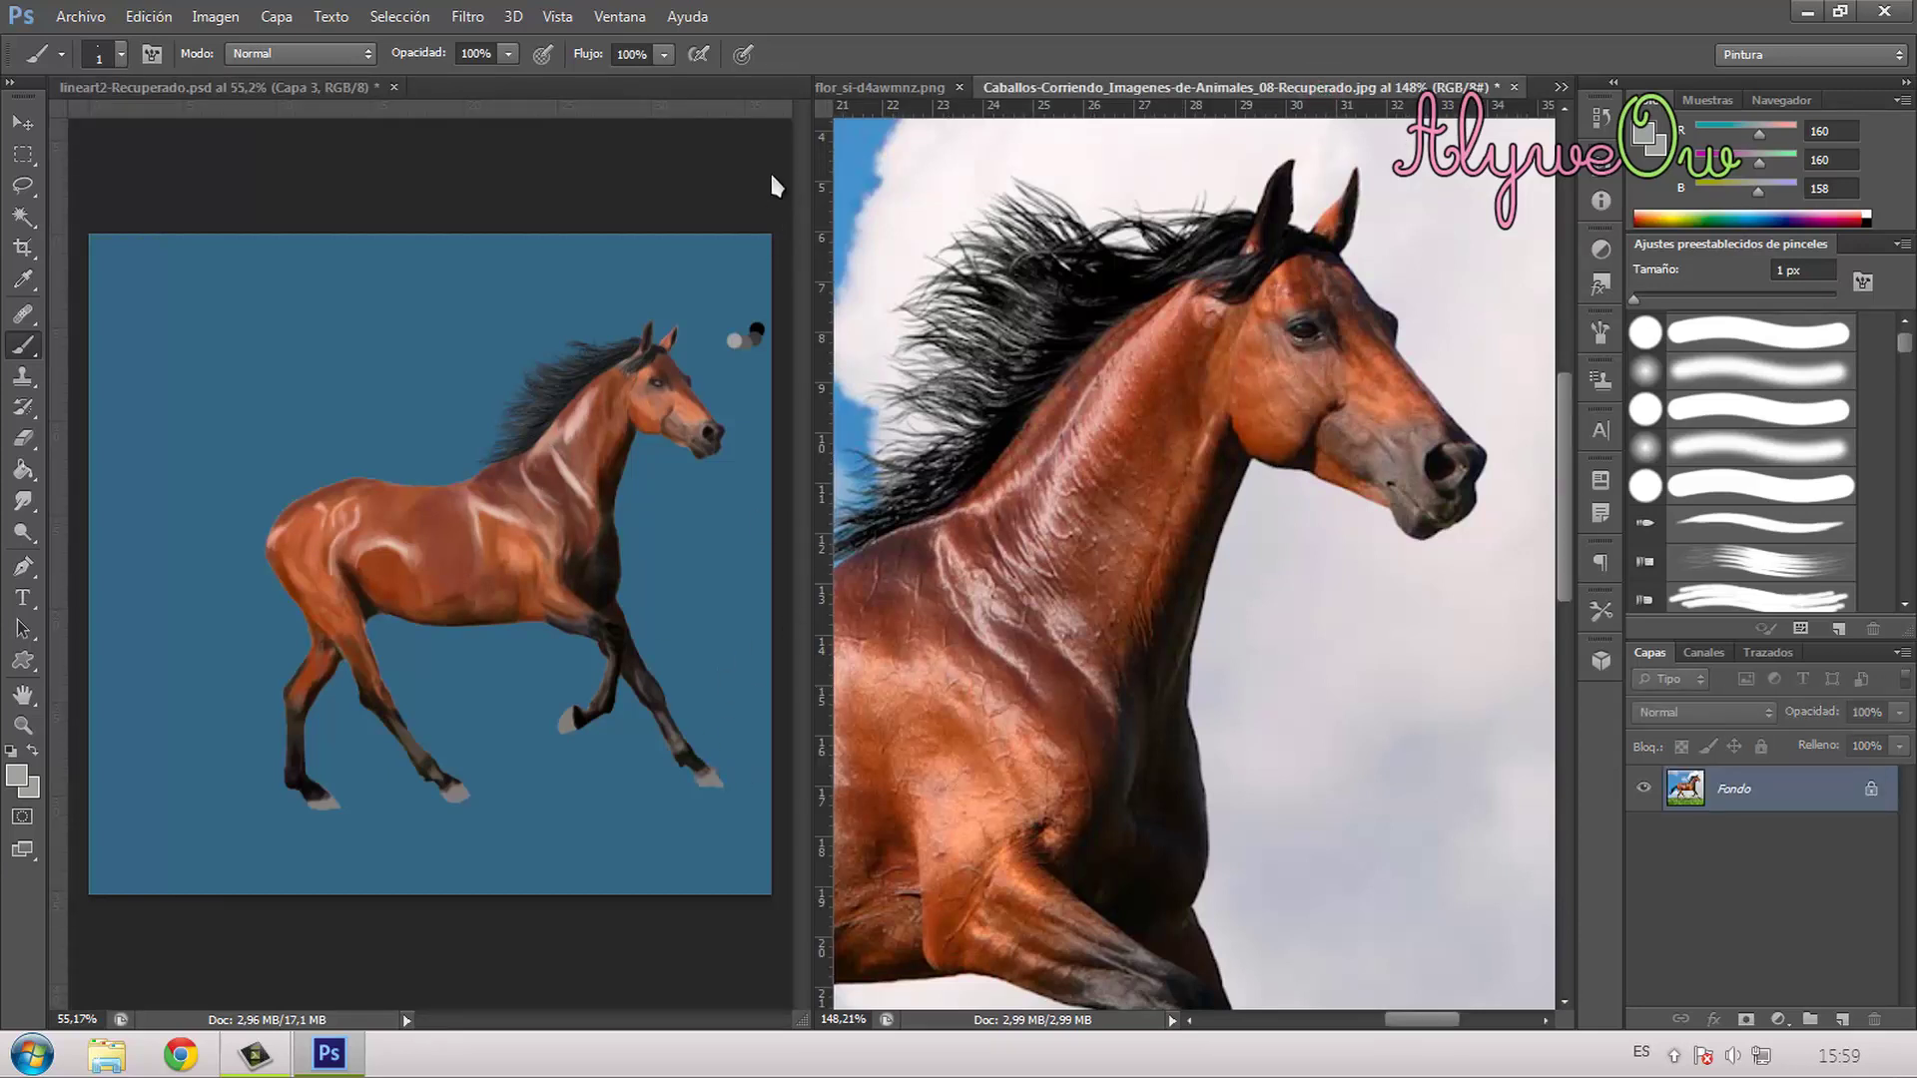
left_click(882, 90)
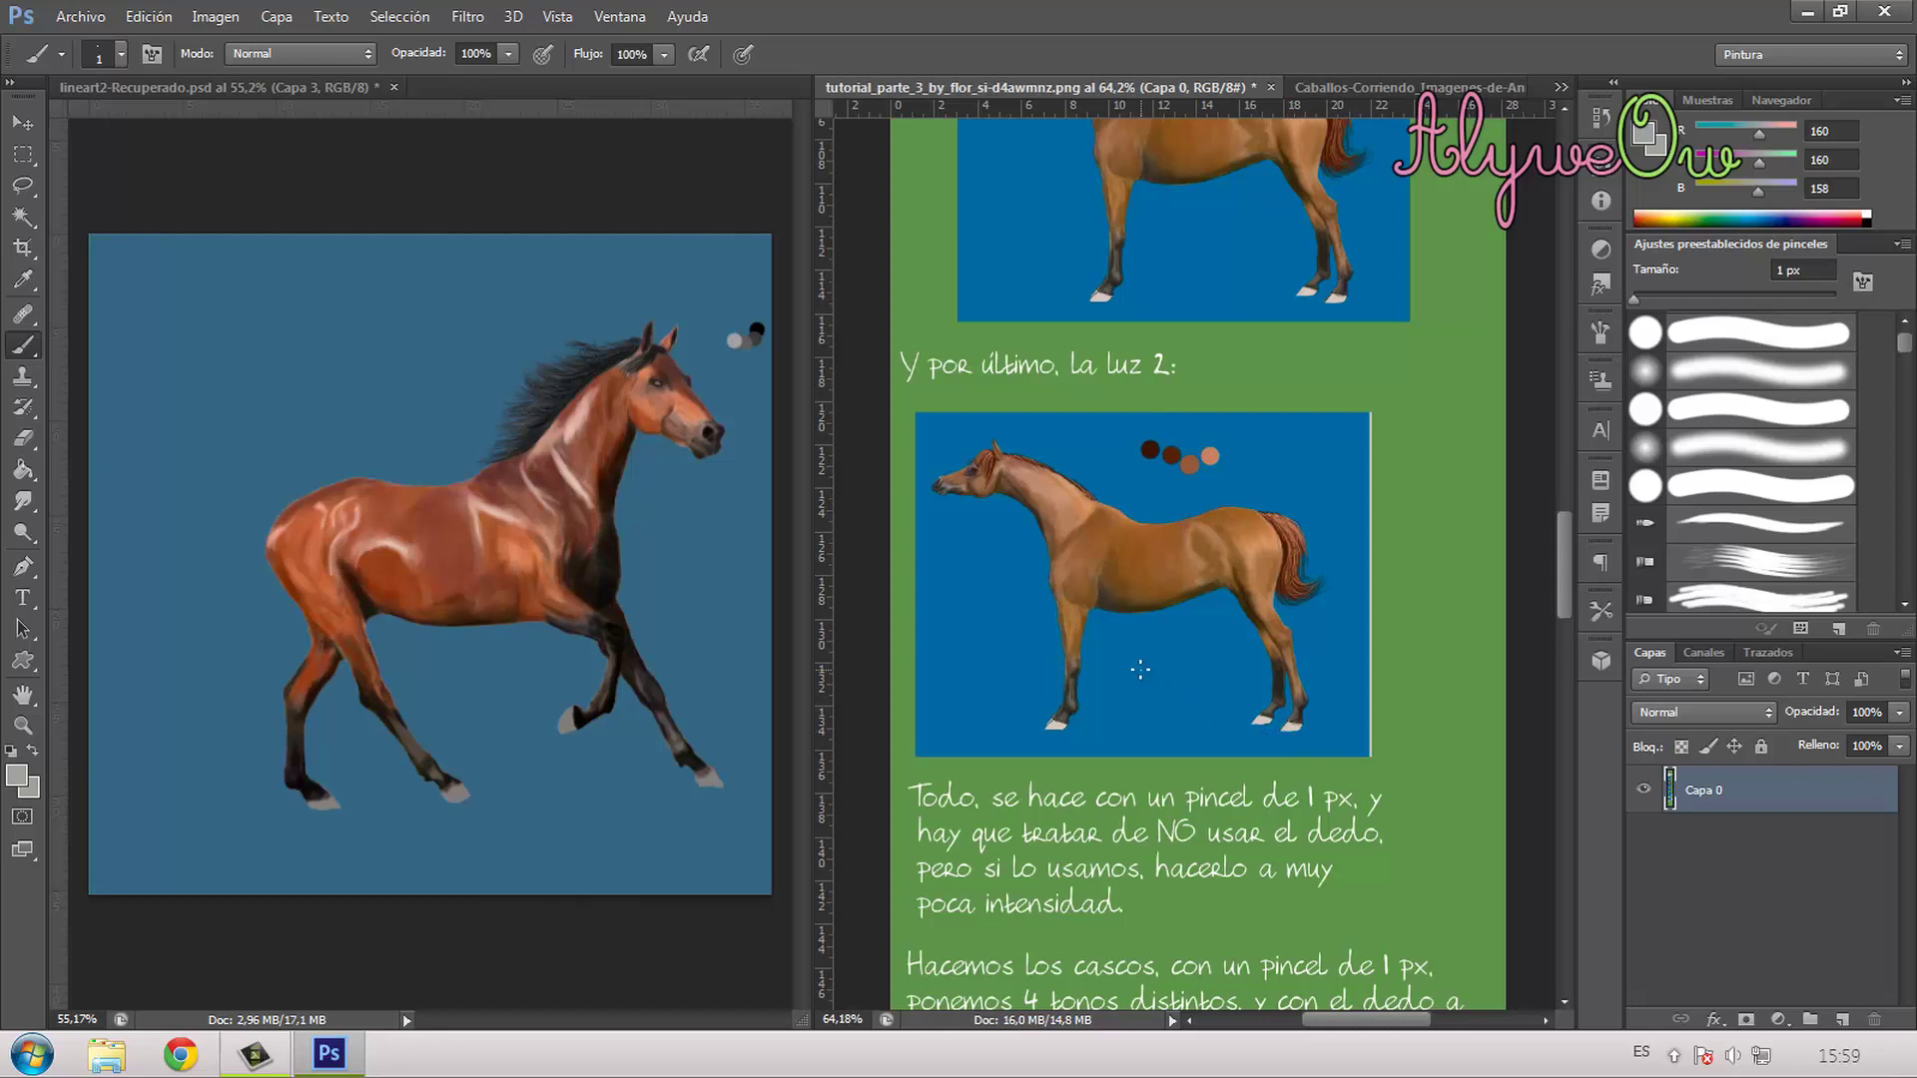
scroll(1167, 593, "down", 6)
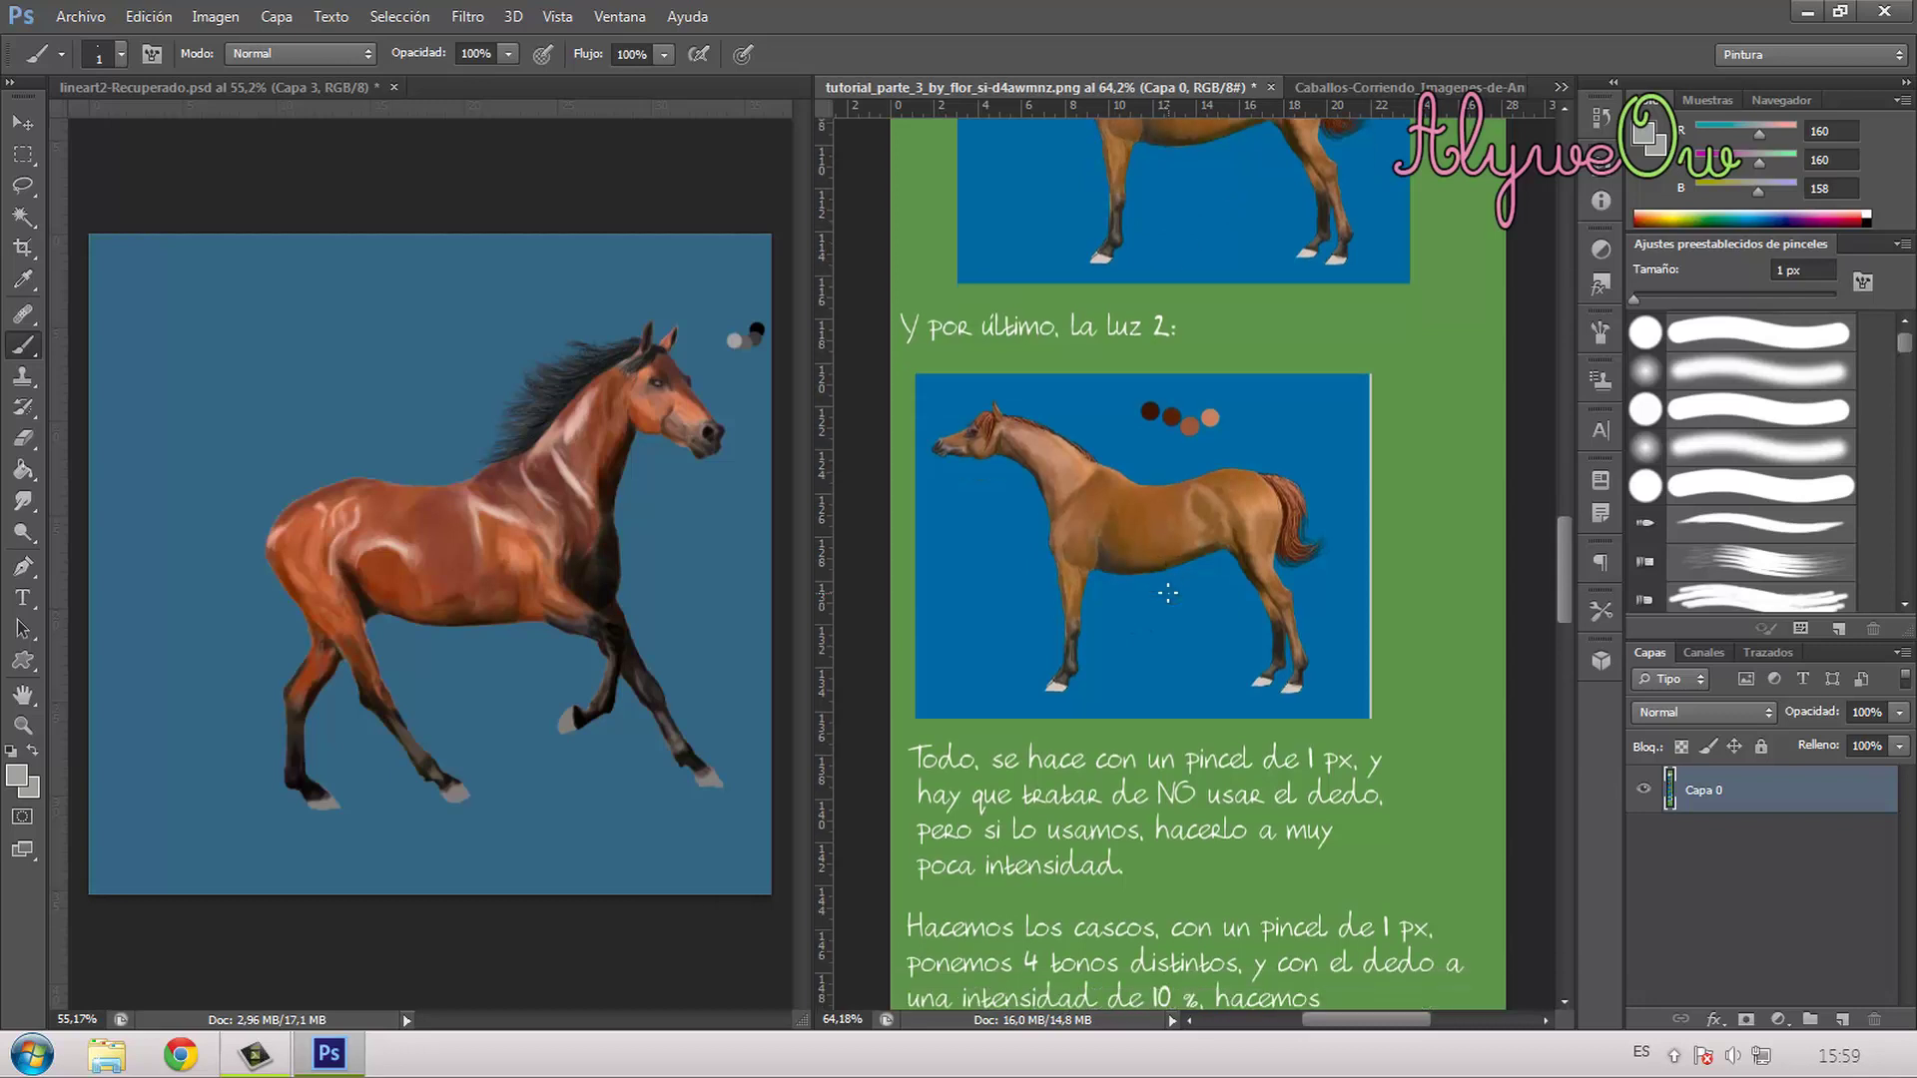
scroll(1154, 596, "down", 1)
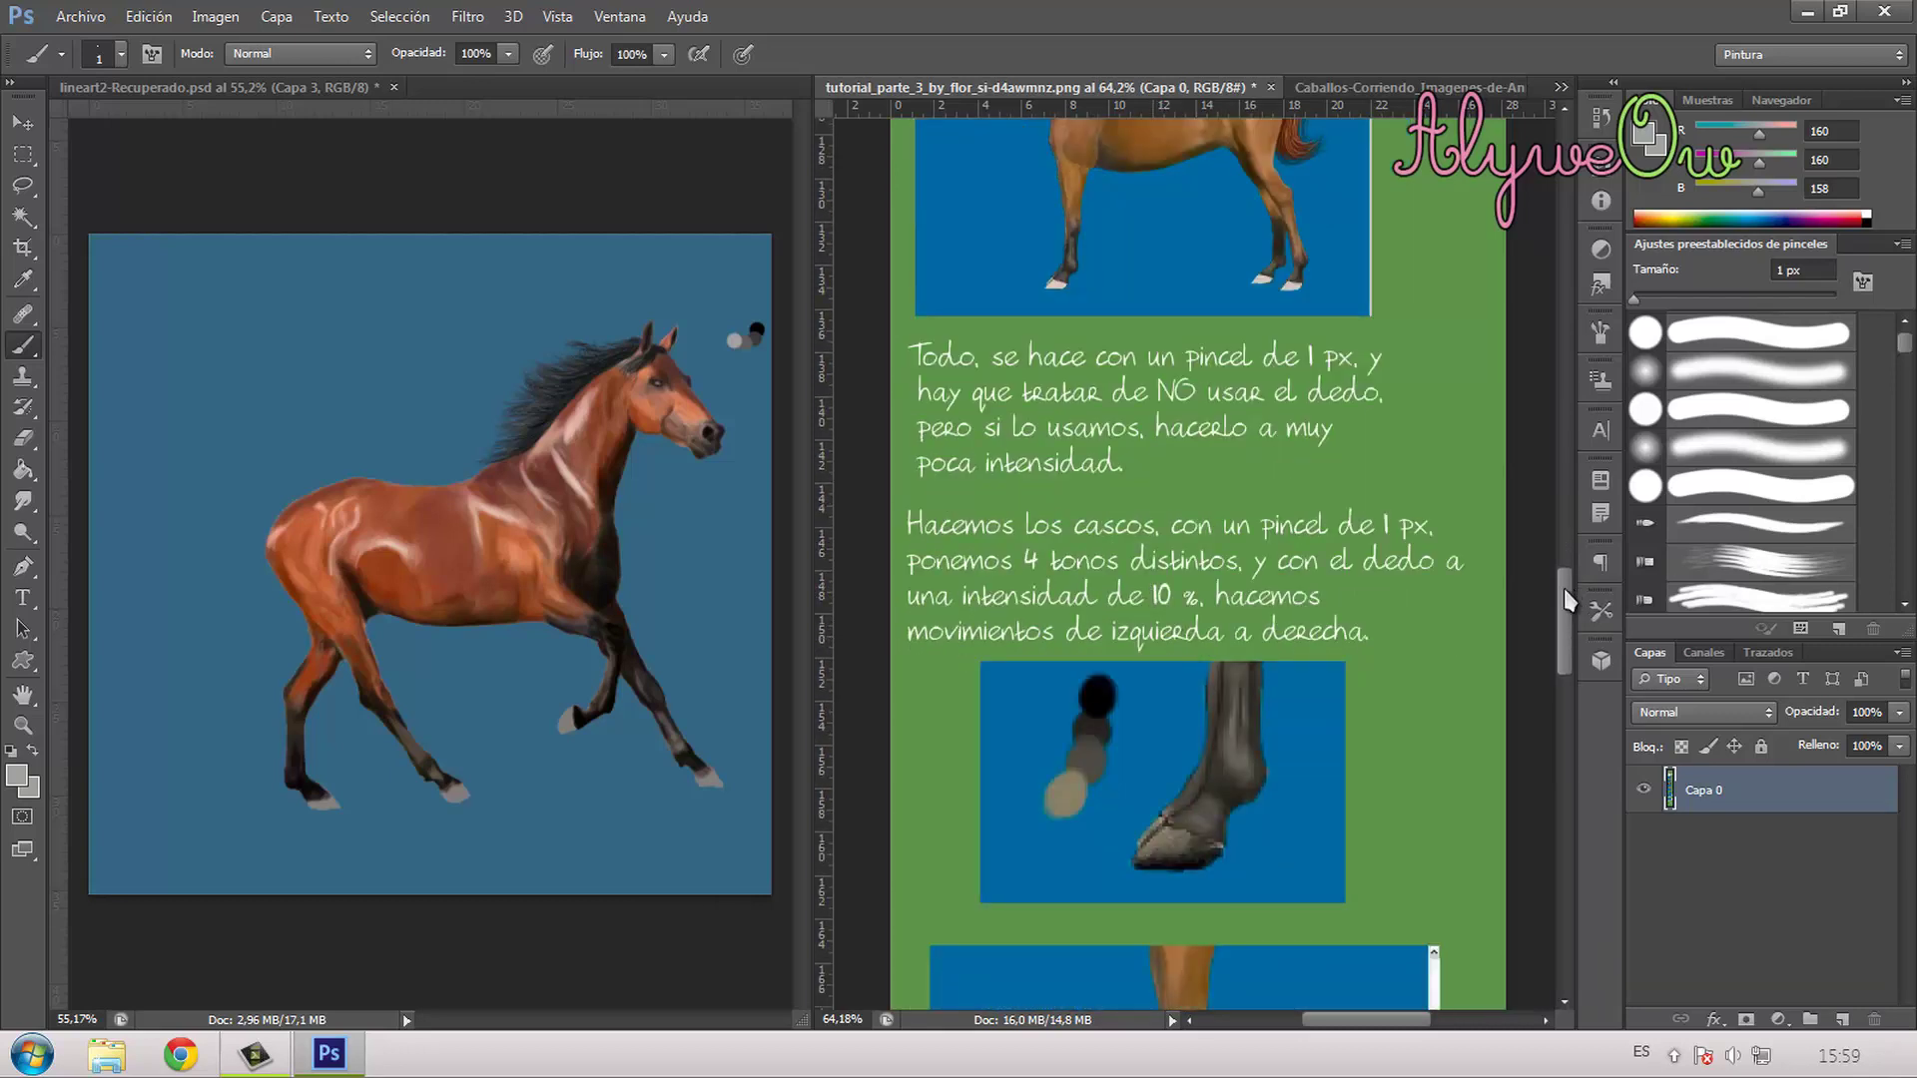
left_click_drag(1566, 599, 1565, 630)
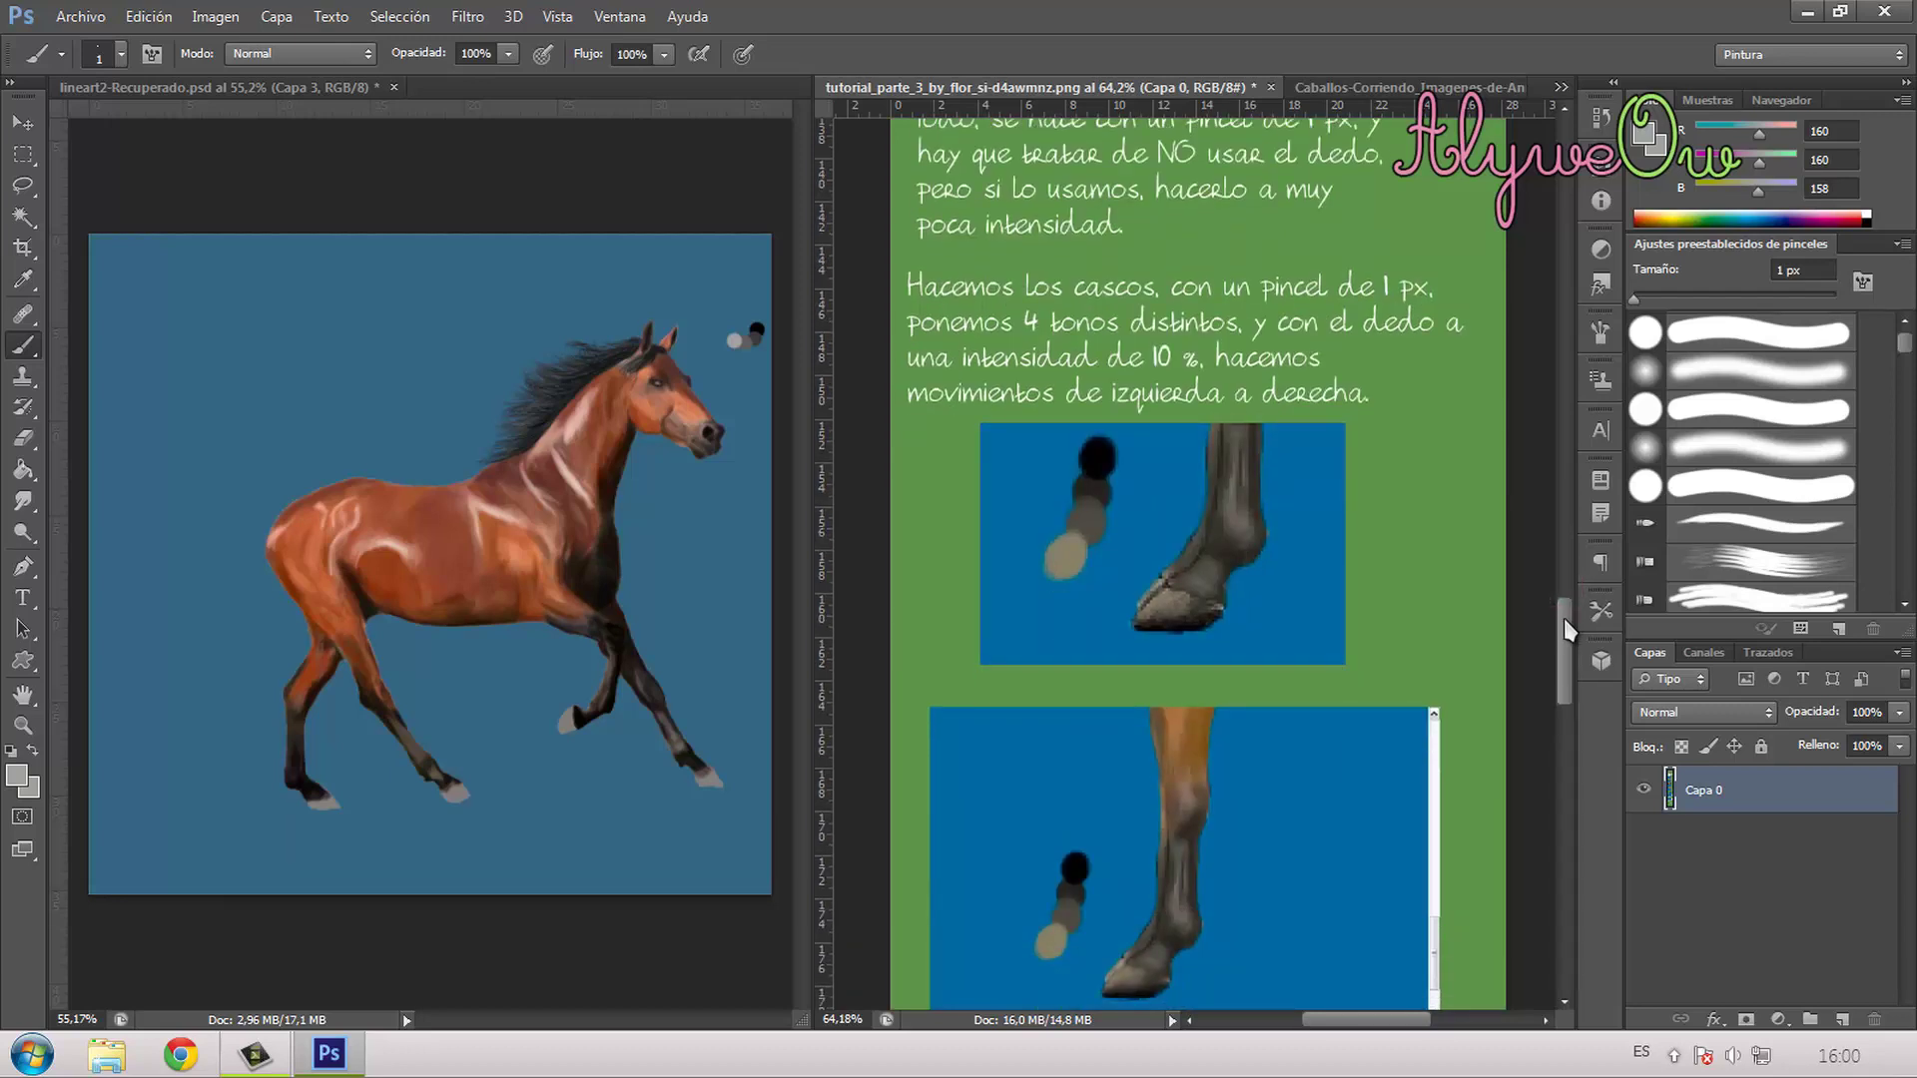
Step: Examine the front legs and hooves in the running-horse reference photo
left_click(1398, 88)
scroll(1192, 708, "down", 2)
scroll(1192, 708, "down", 5)
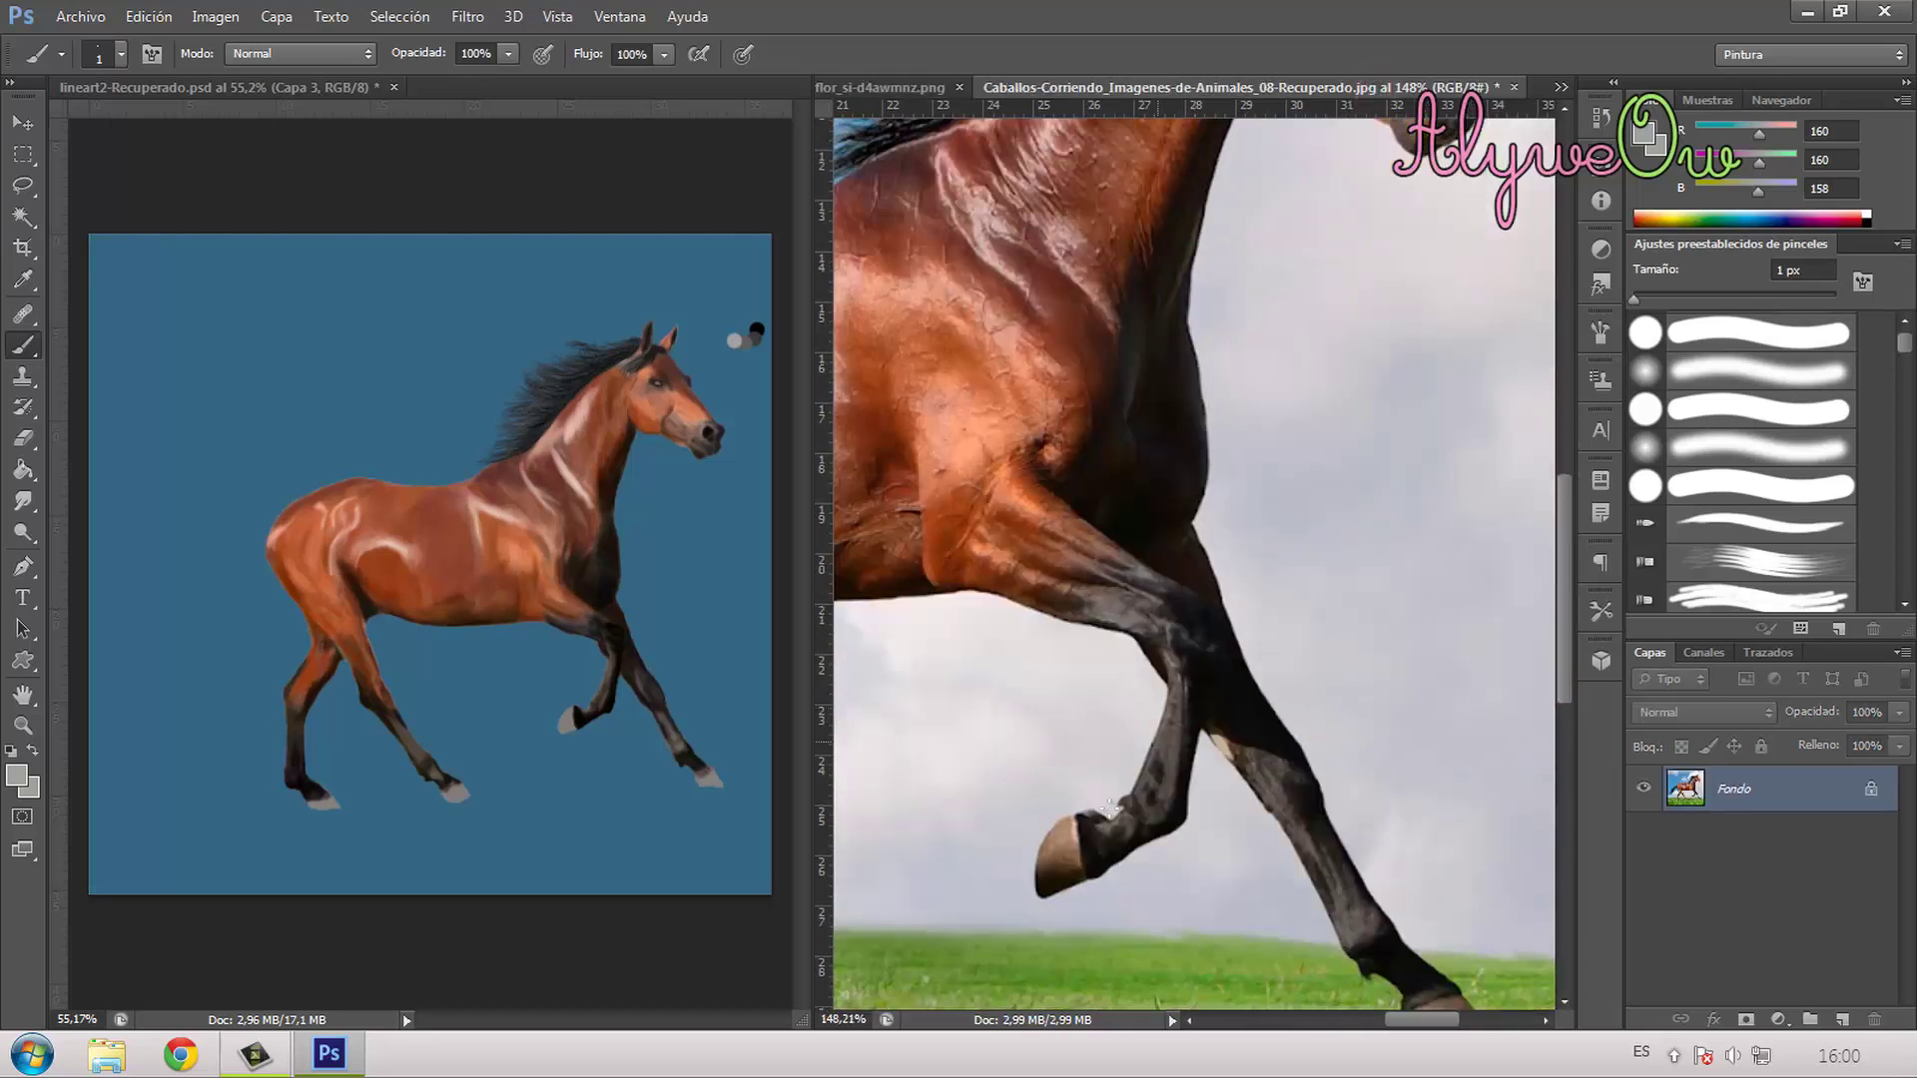
scroll(1071, 854, "down", 3)
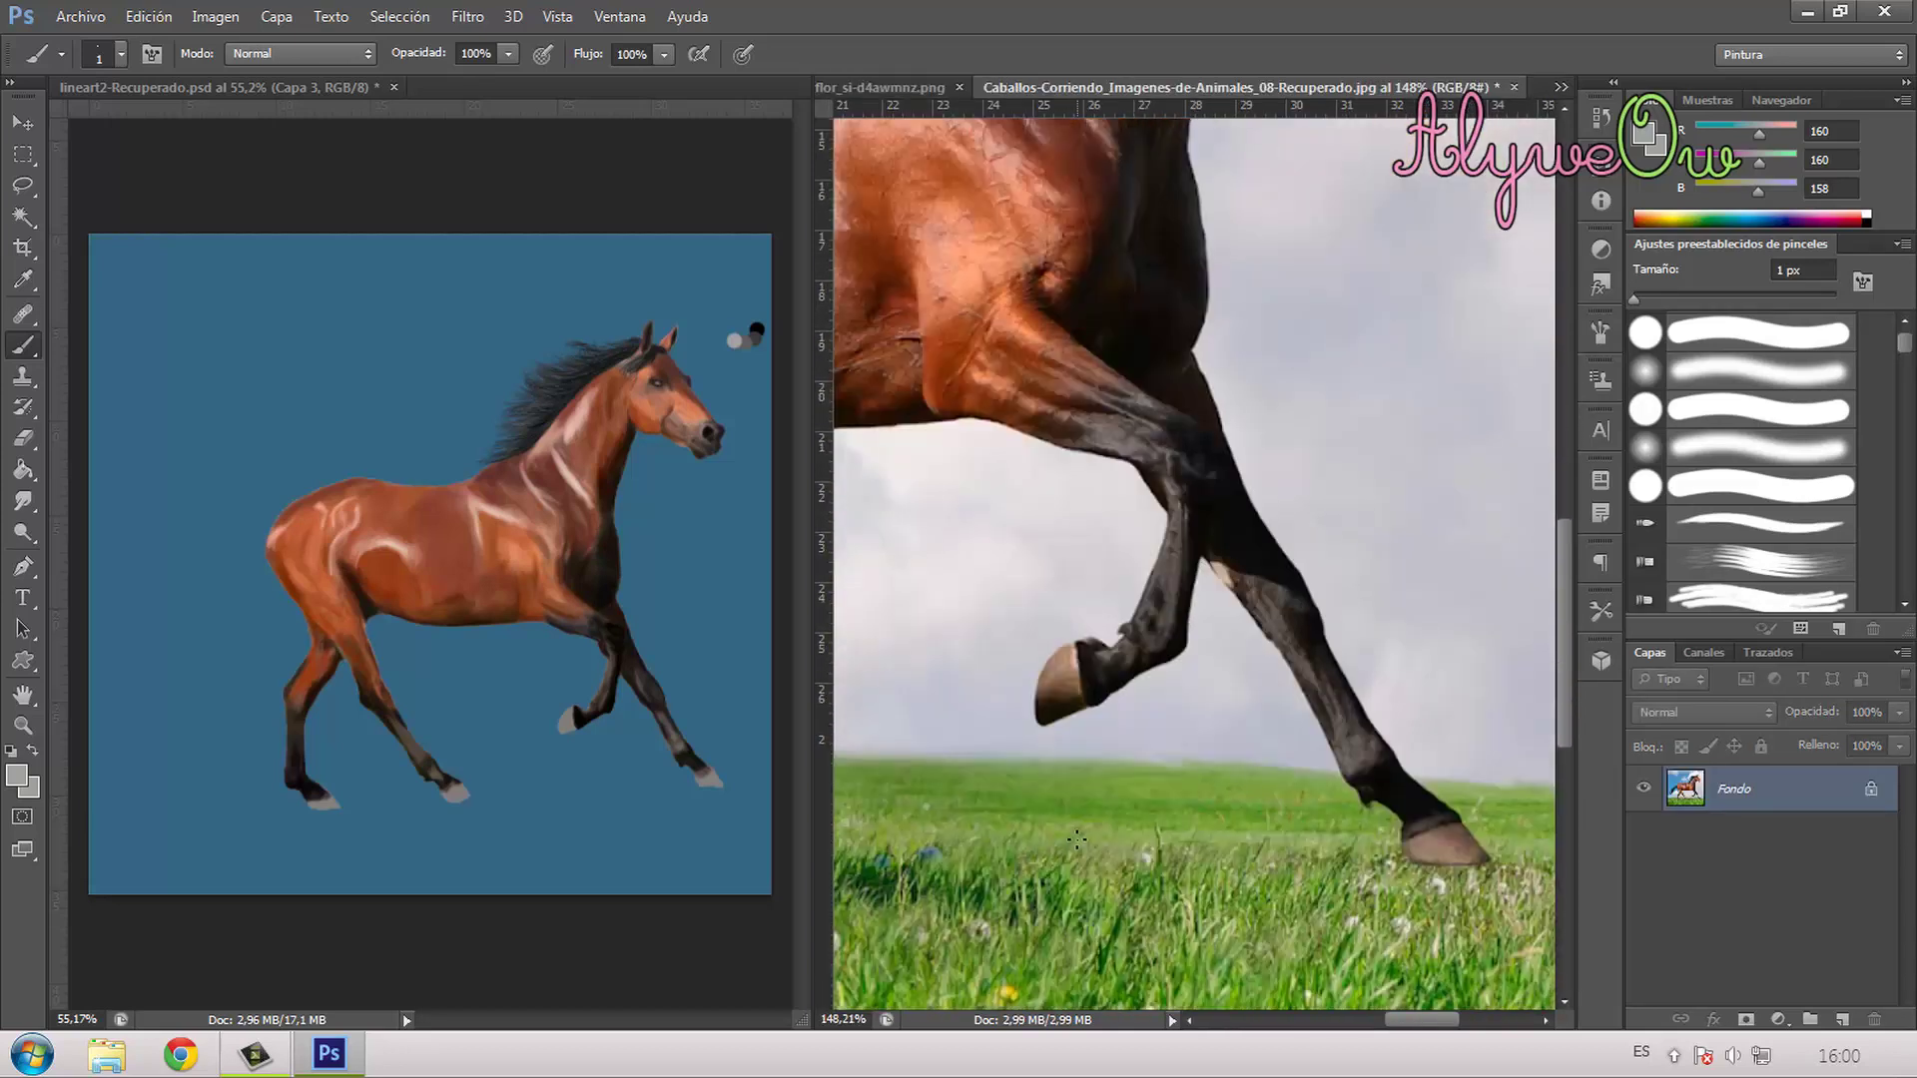
Step: Read the tutorial's hoof instructions and study its example images through to the background section
left_click(927, 95)
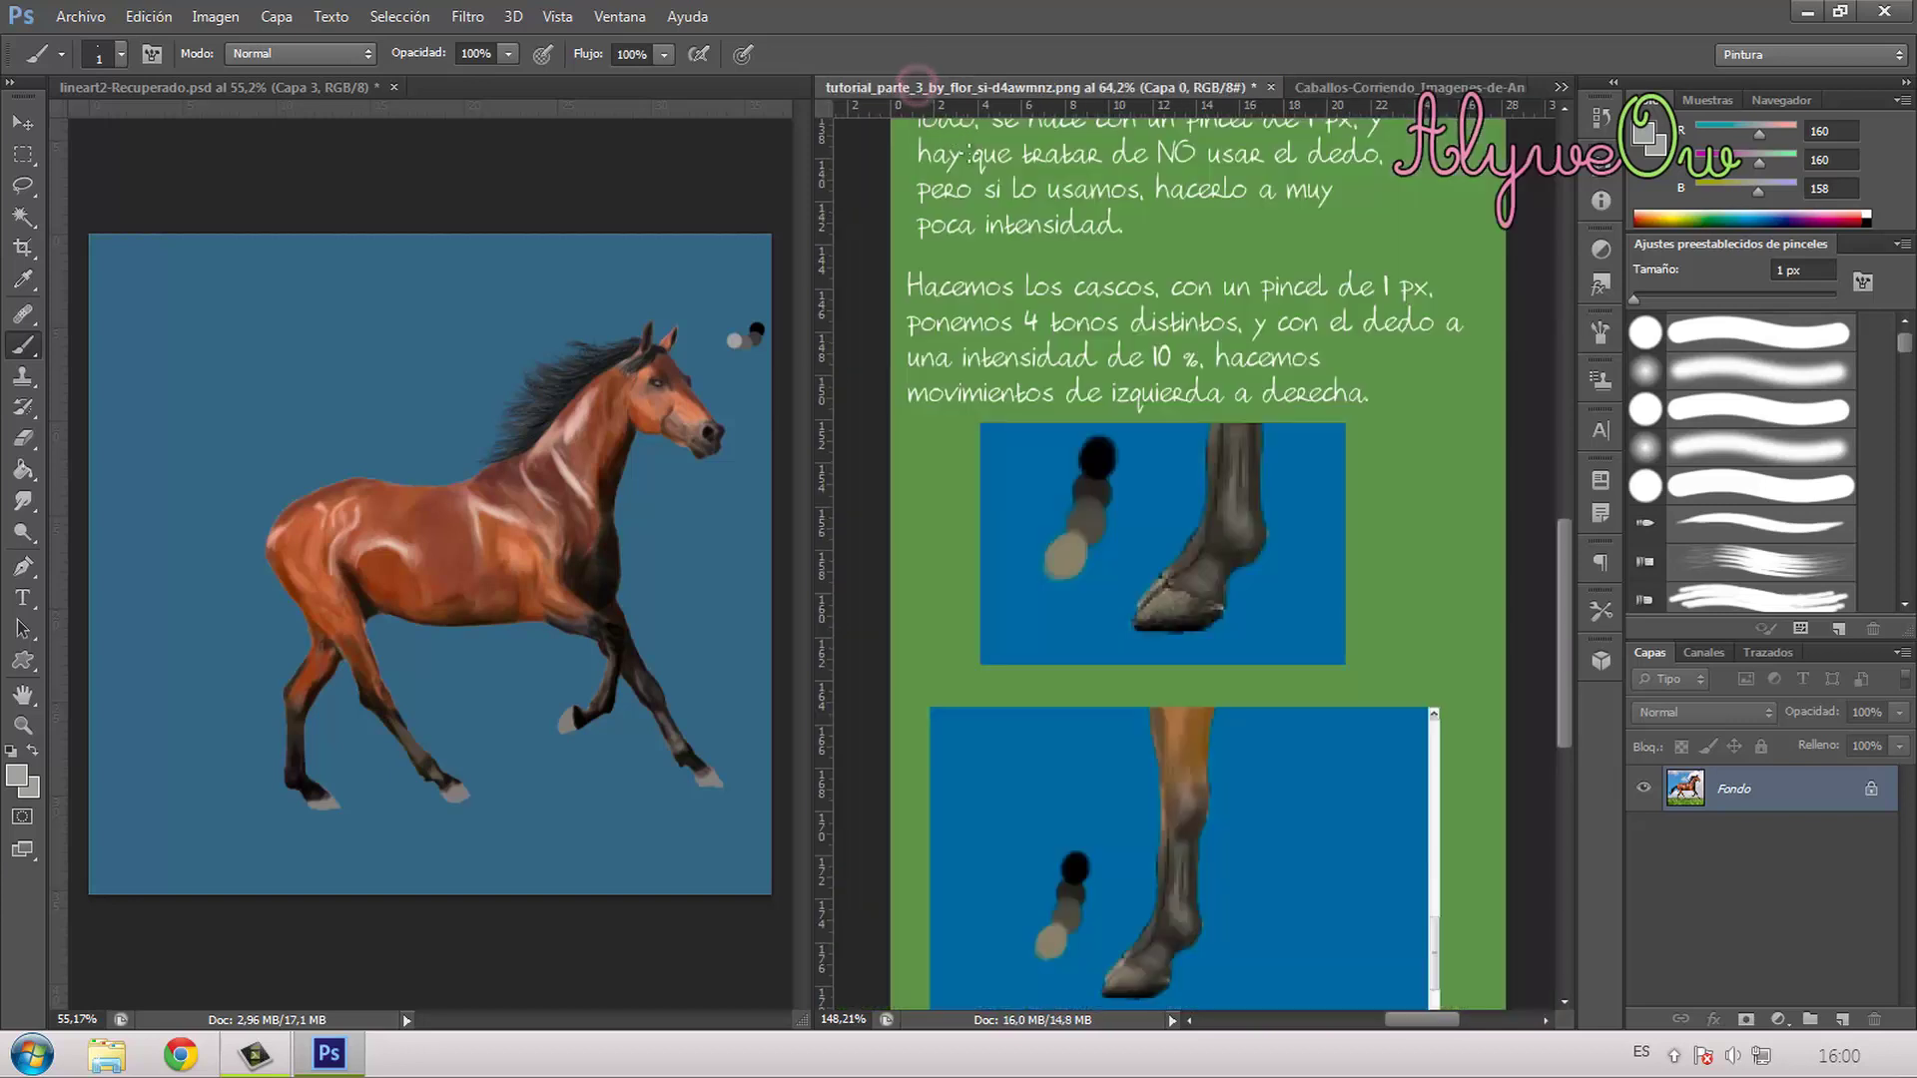
scroll(1241, 456, "down", 2)
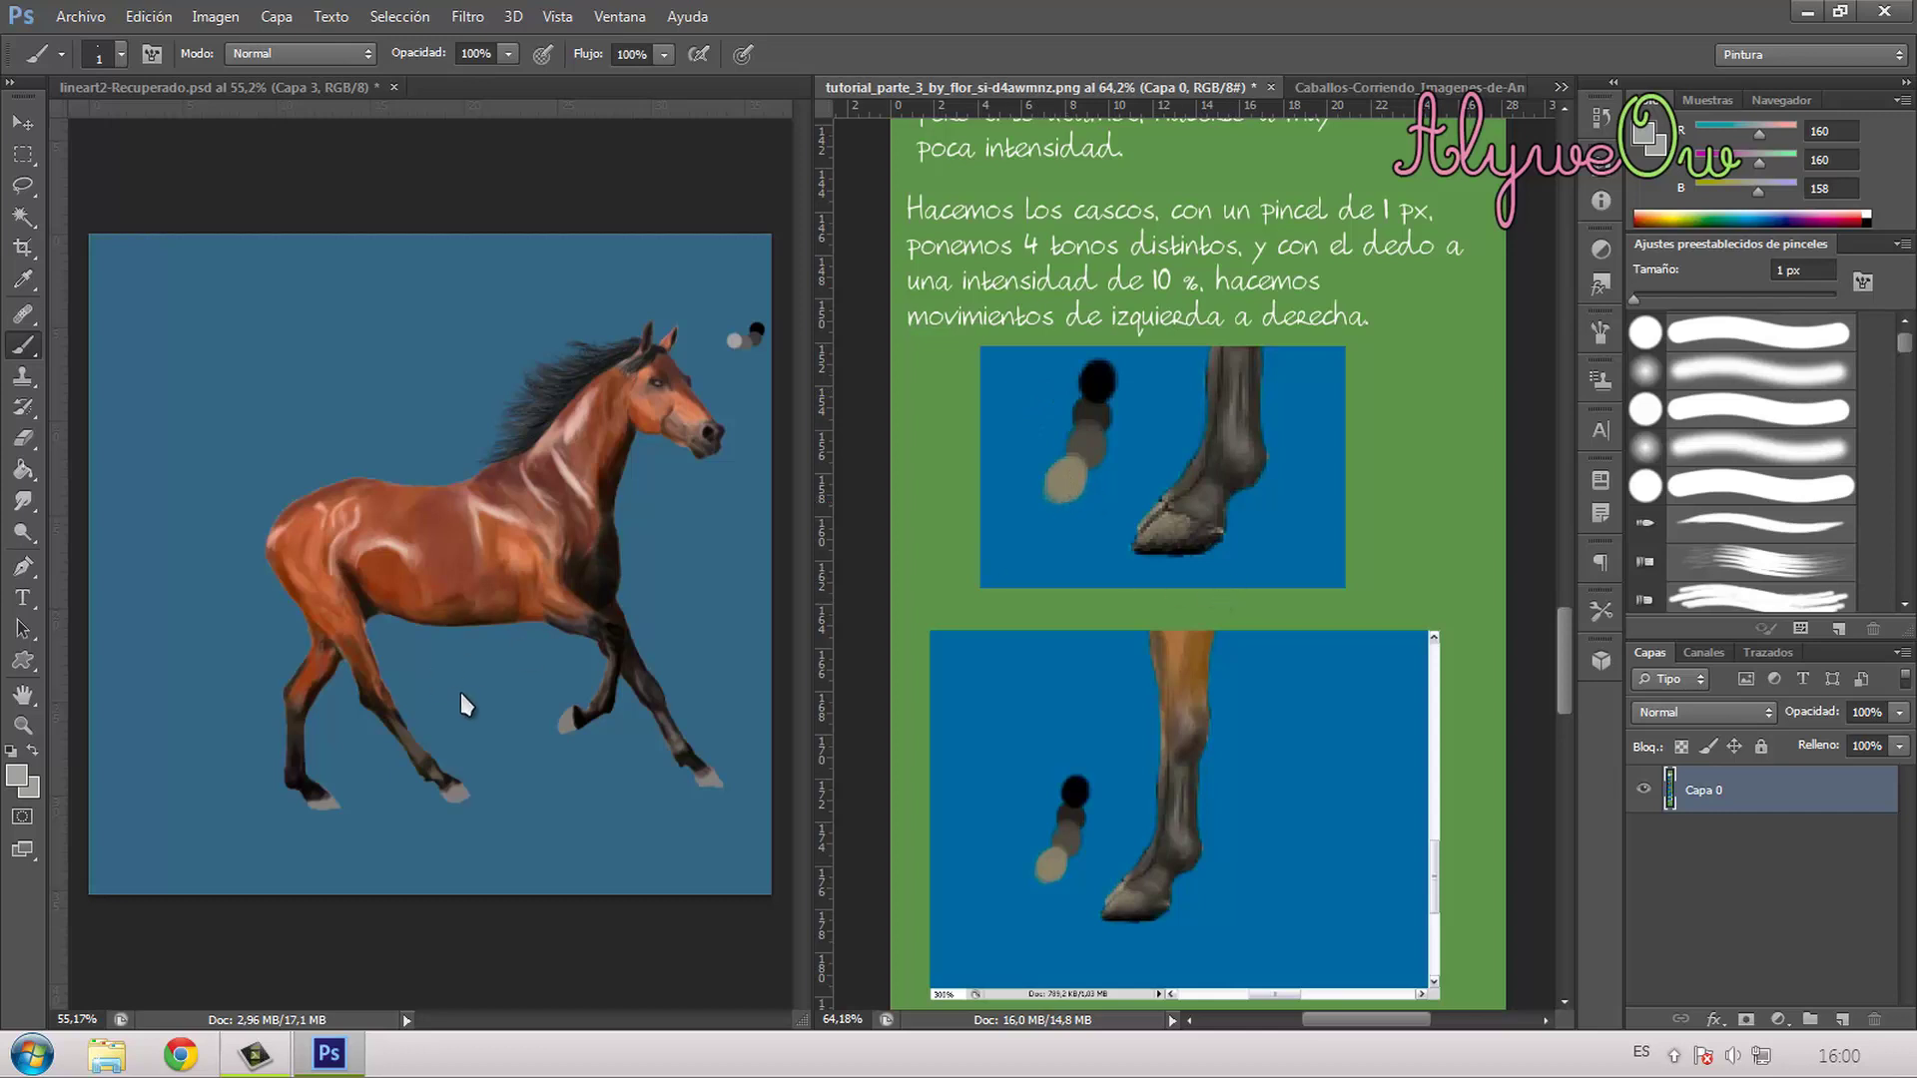
scroll(1252, 629, "down", 5)
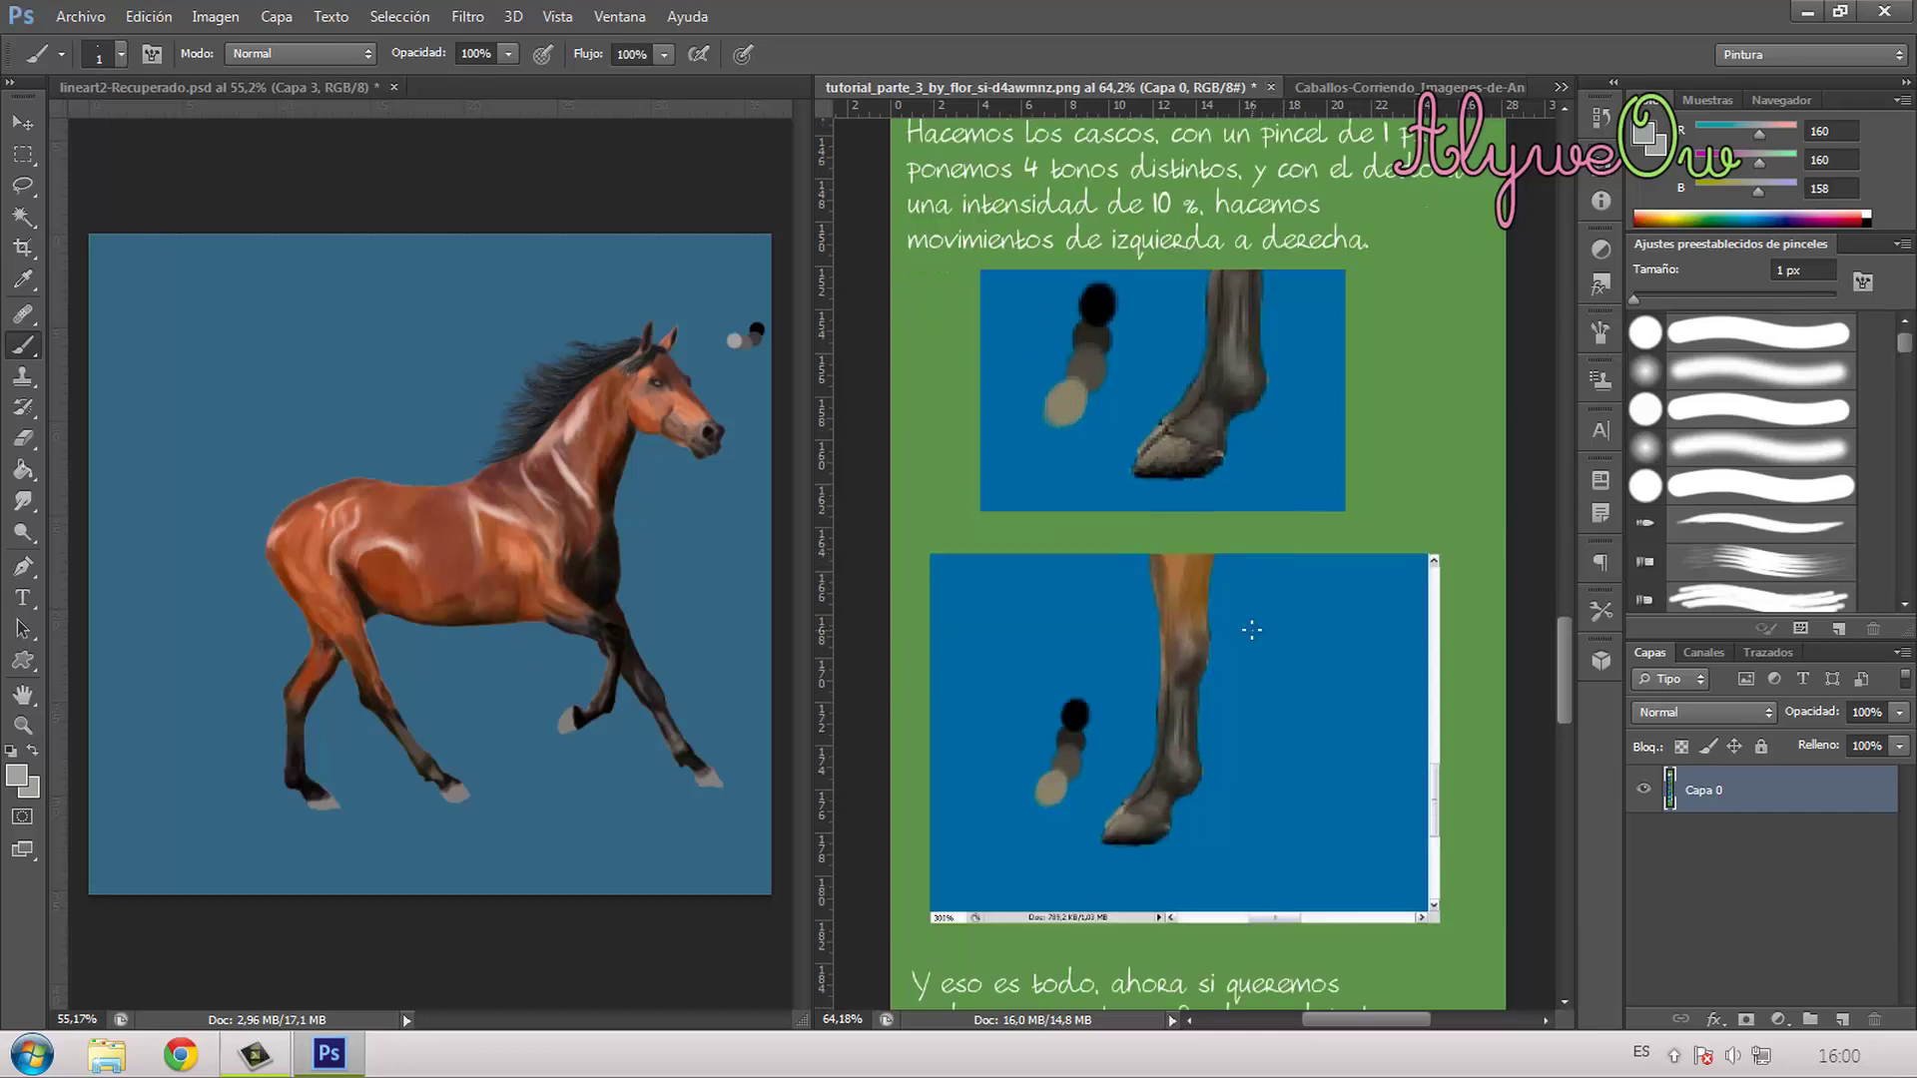
scroll(1253, 629, "up", 5)
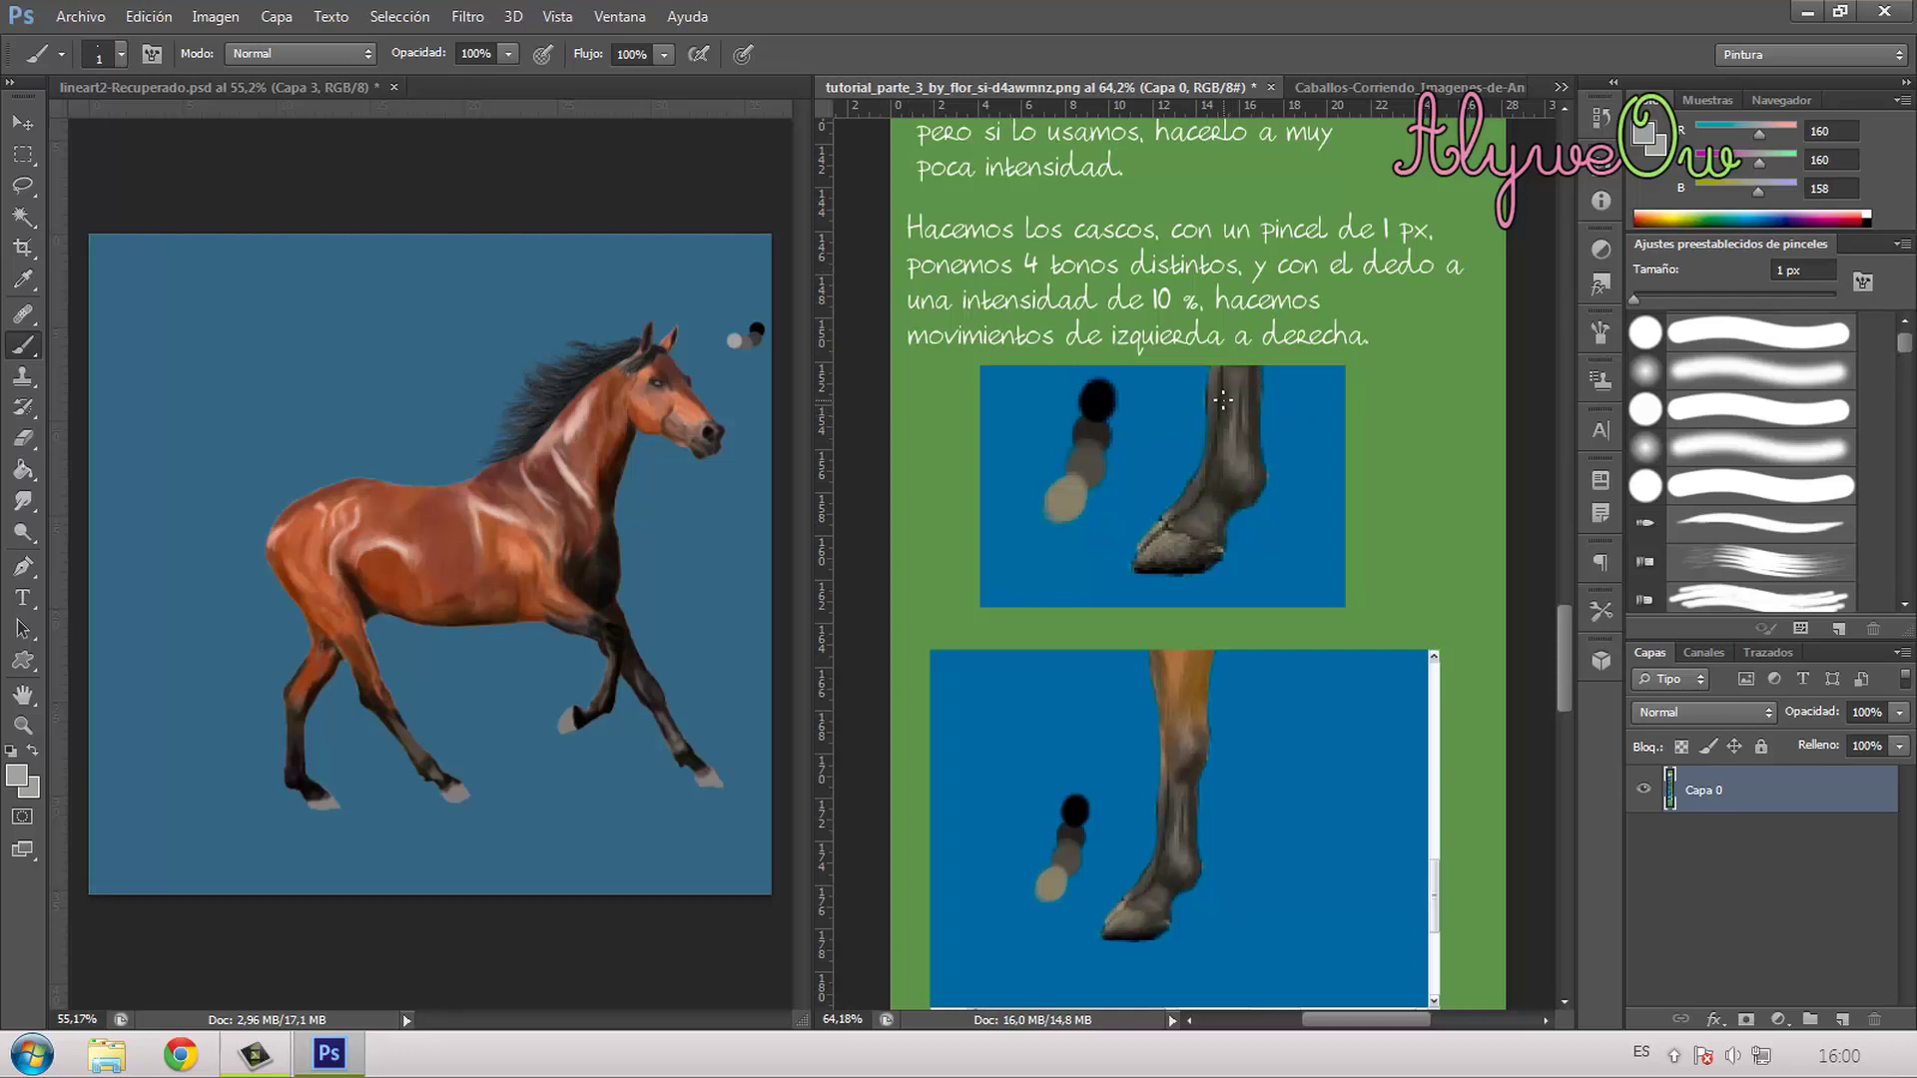
scroll(1196, 456, "down", 5)
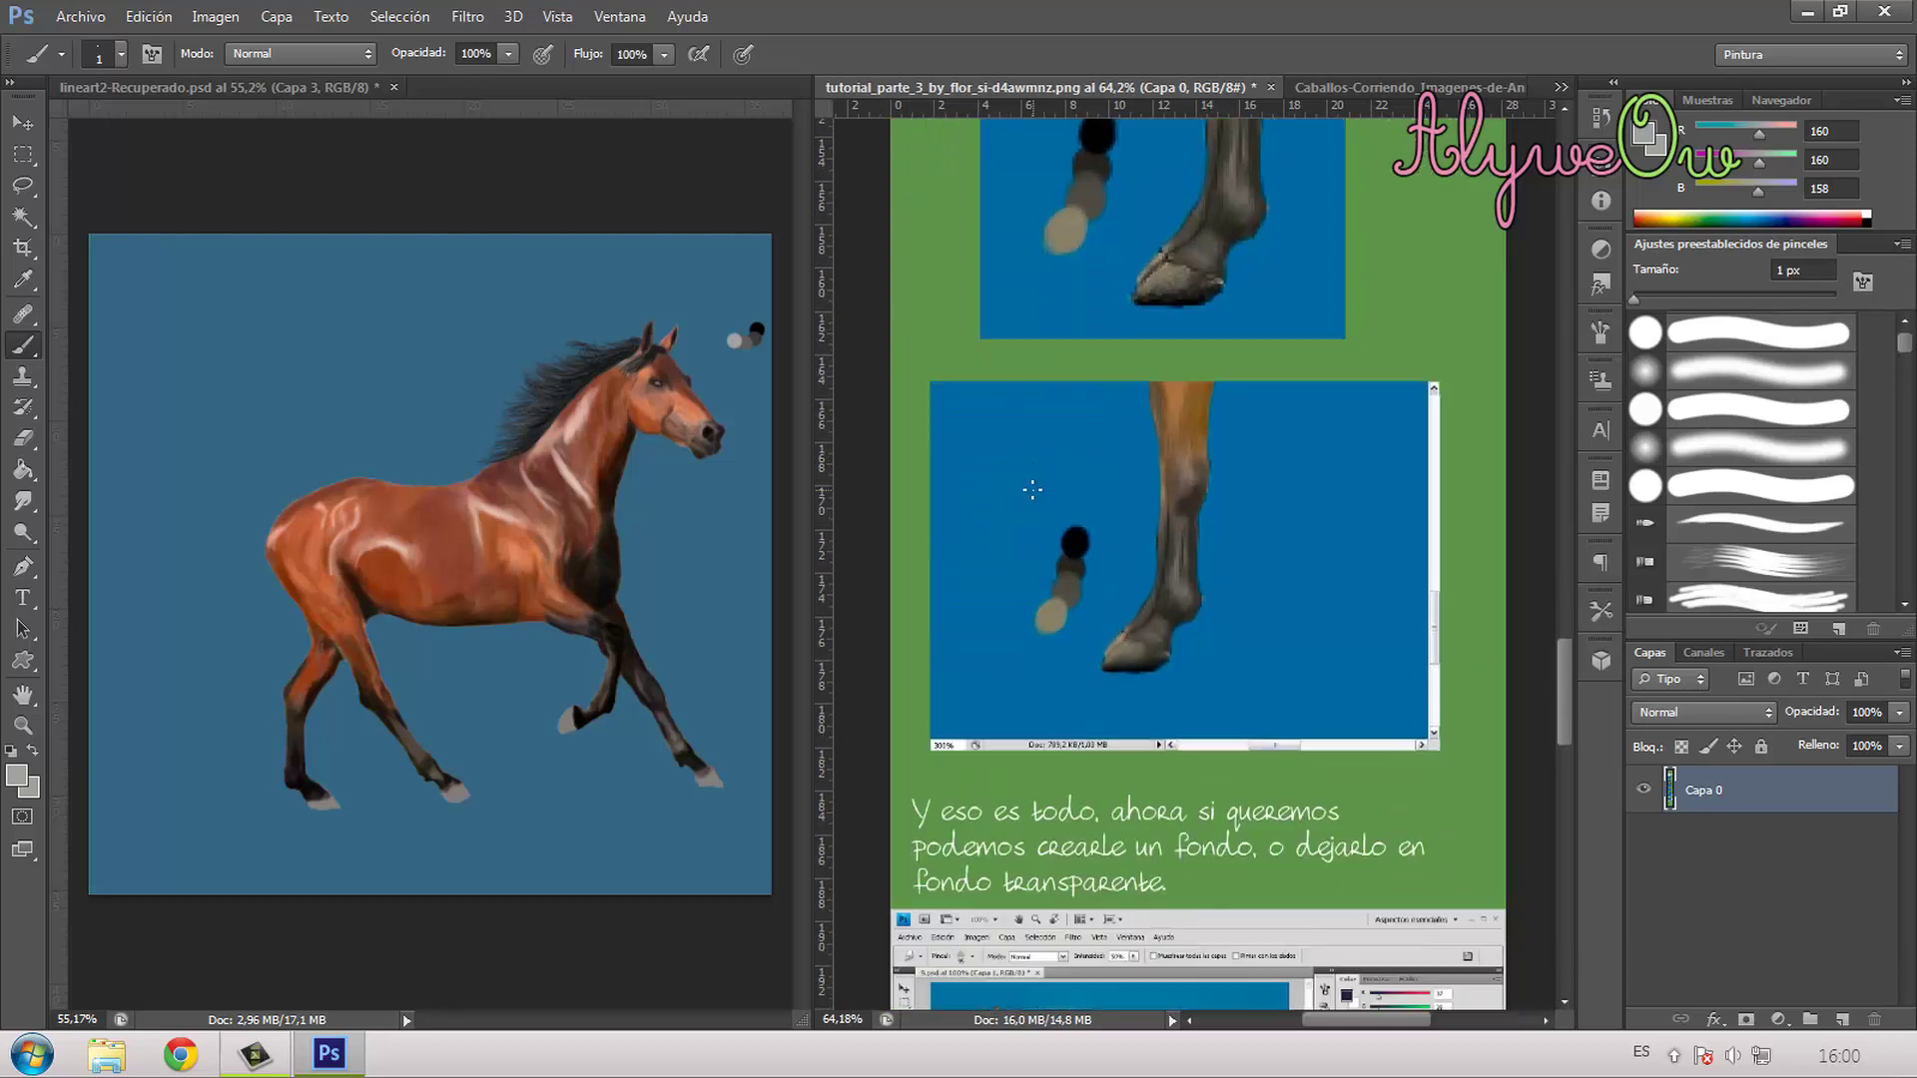
scroll(1033, 489, "down", 3)
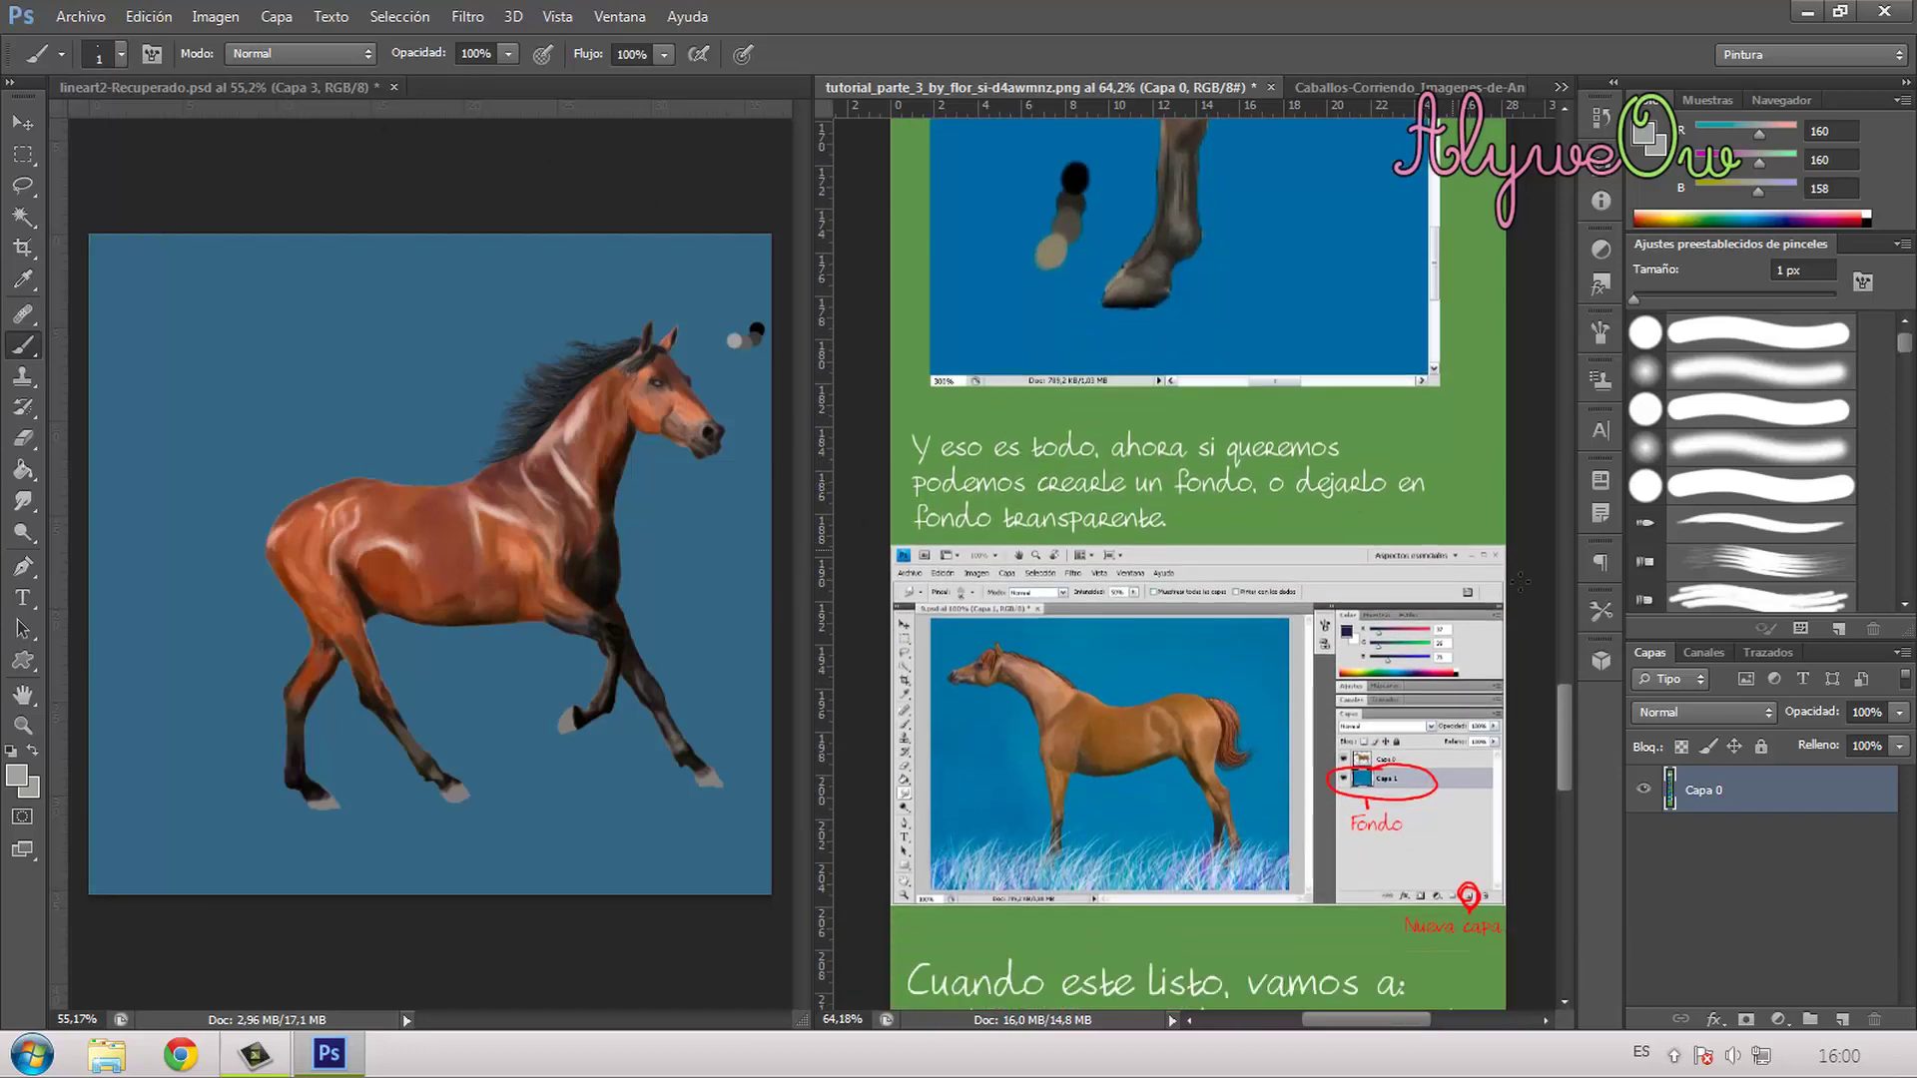
Step: Delete the old crin layer from the horse painting and rename Capa 3 as crin
left_click(195, 88)
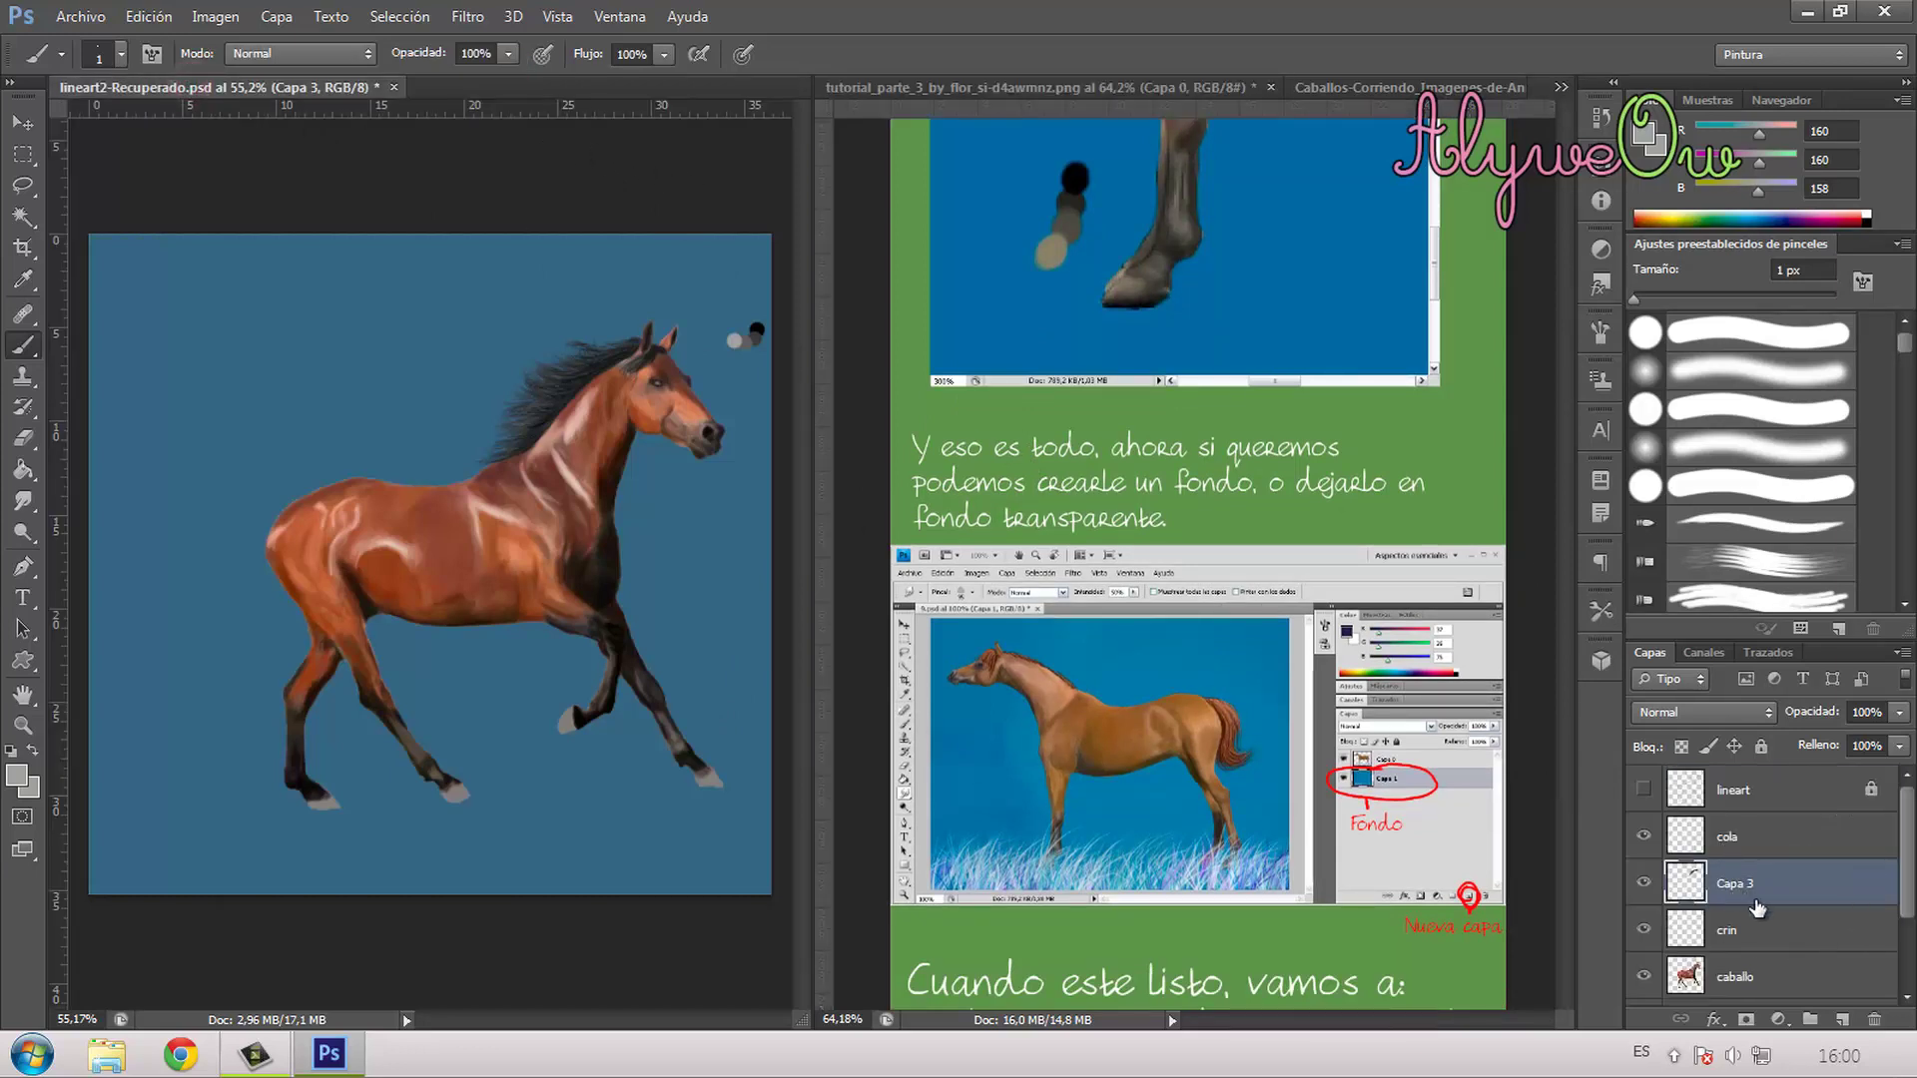
left_click(1731, 932)
key("Delete")
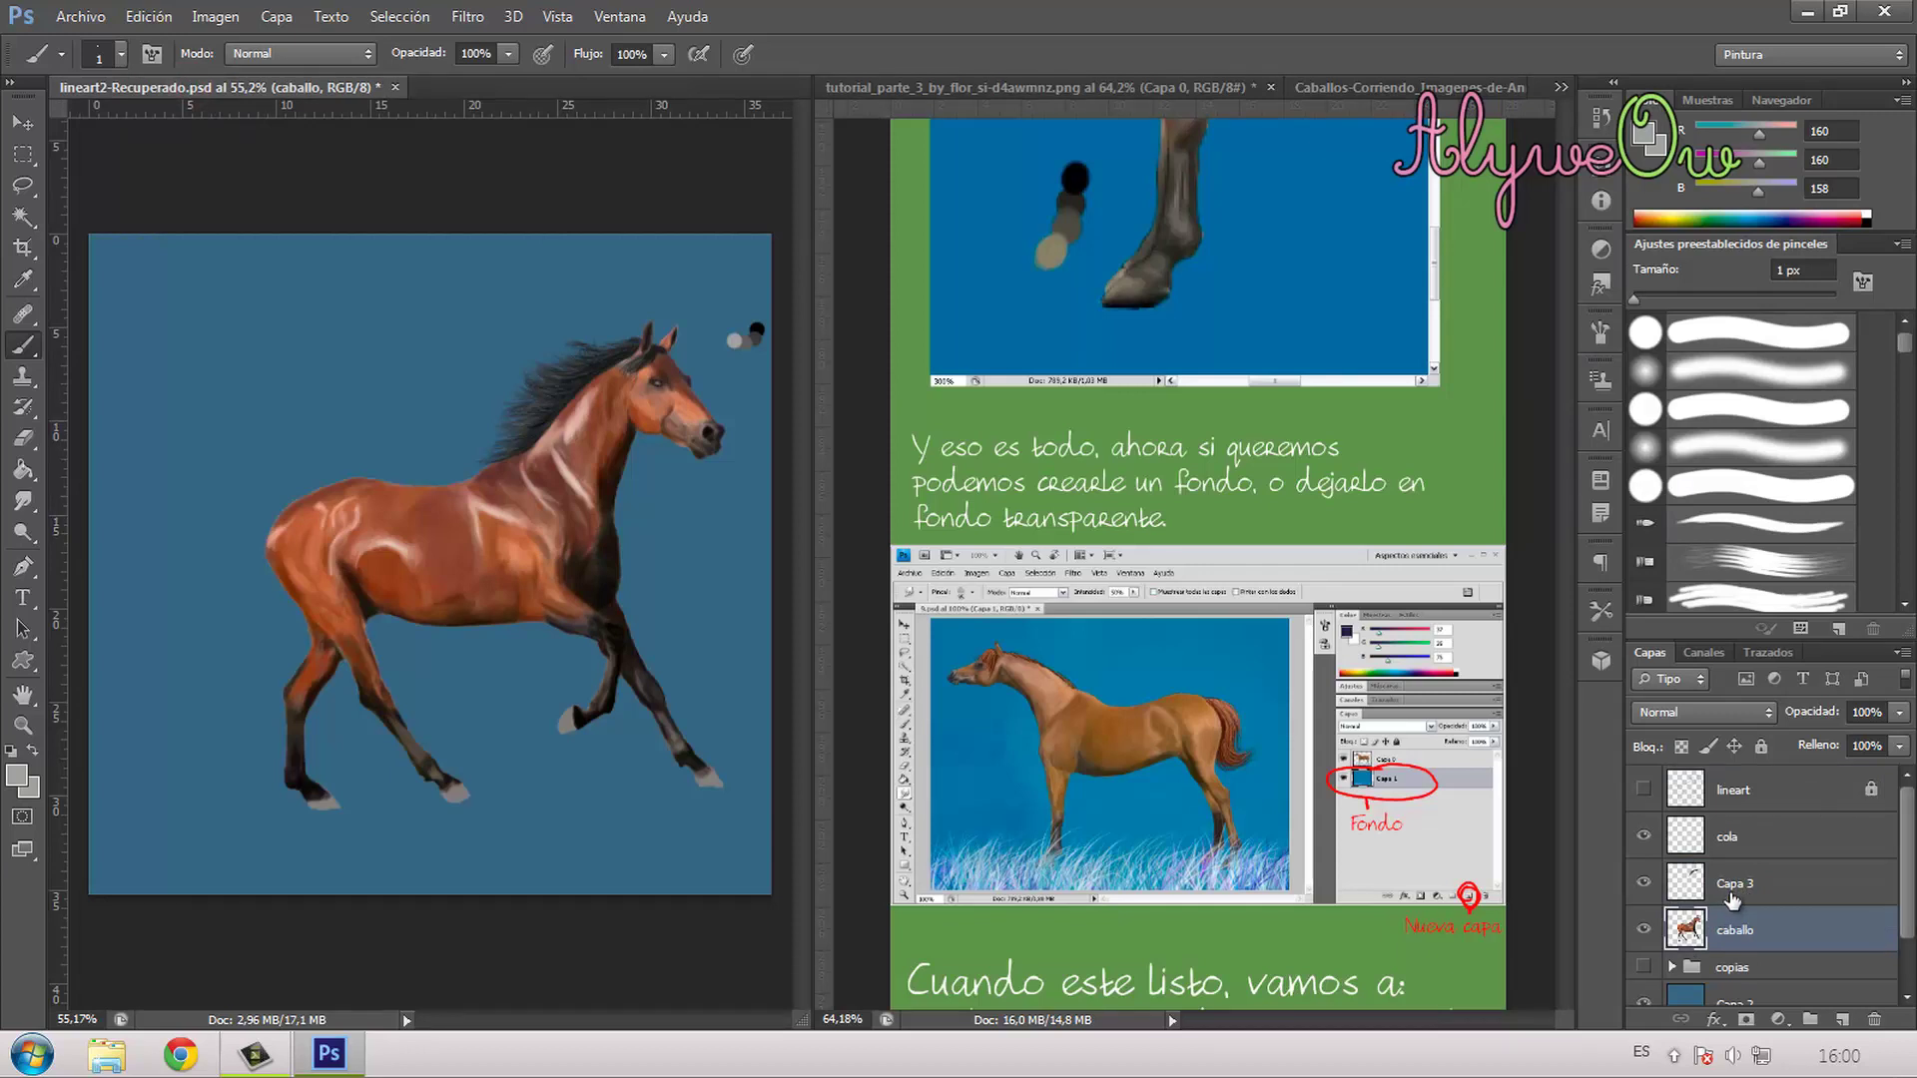
double_click(1733, 885)
type("c")
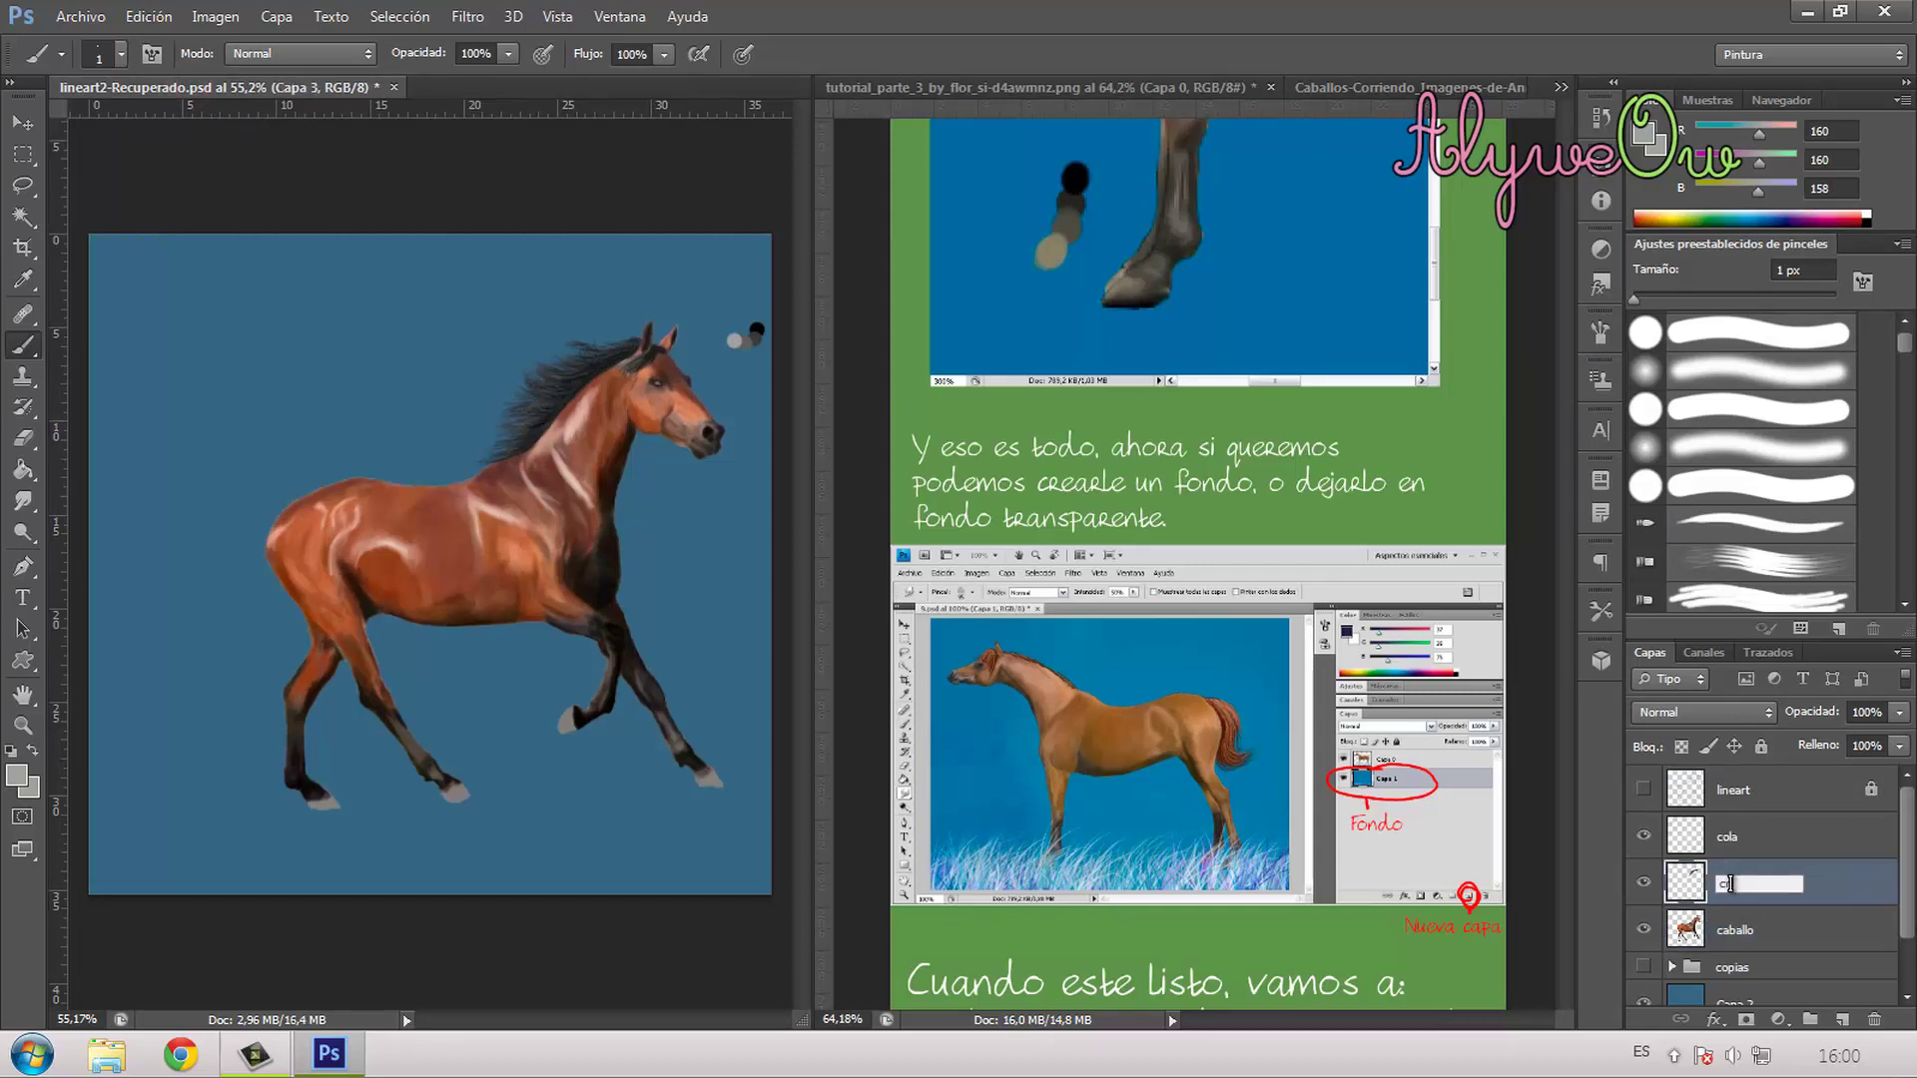
type("rin")
key("Return")
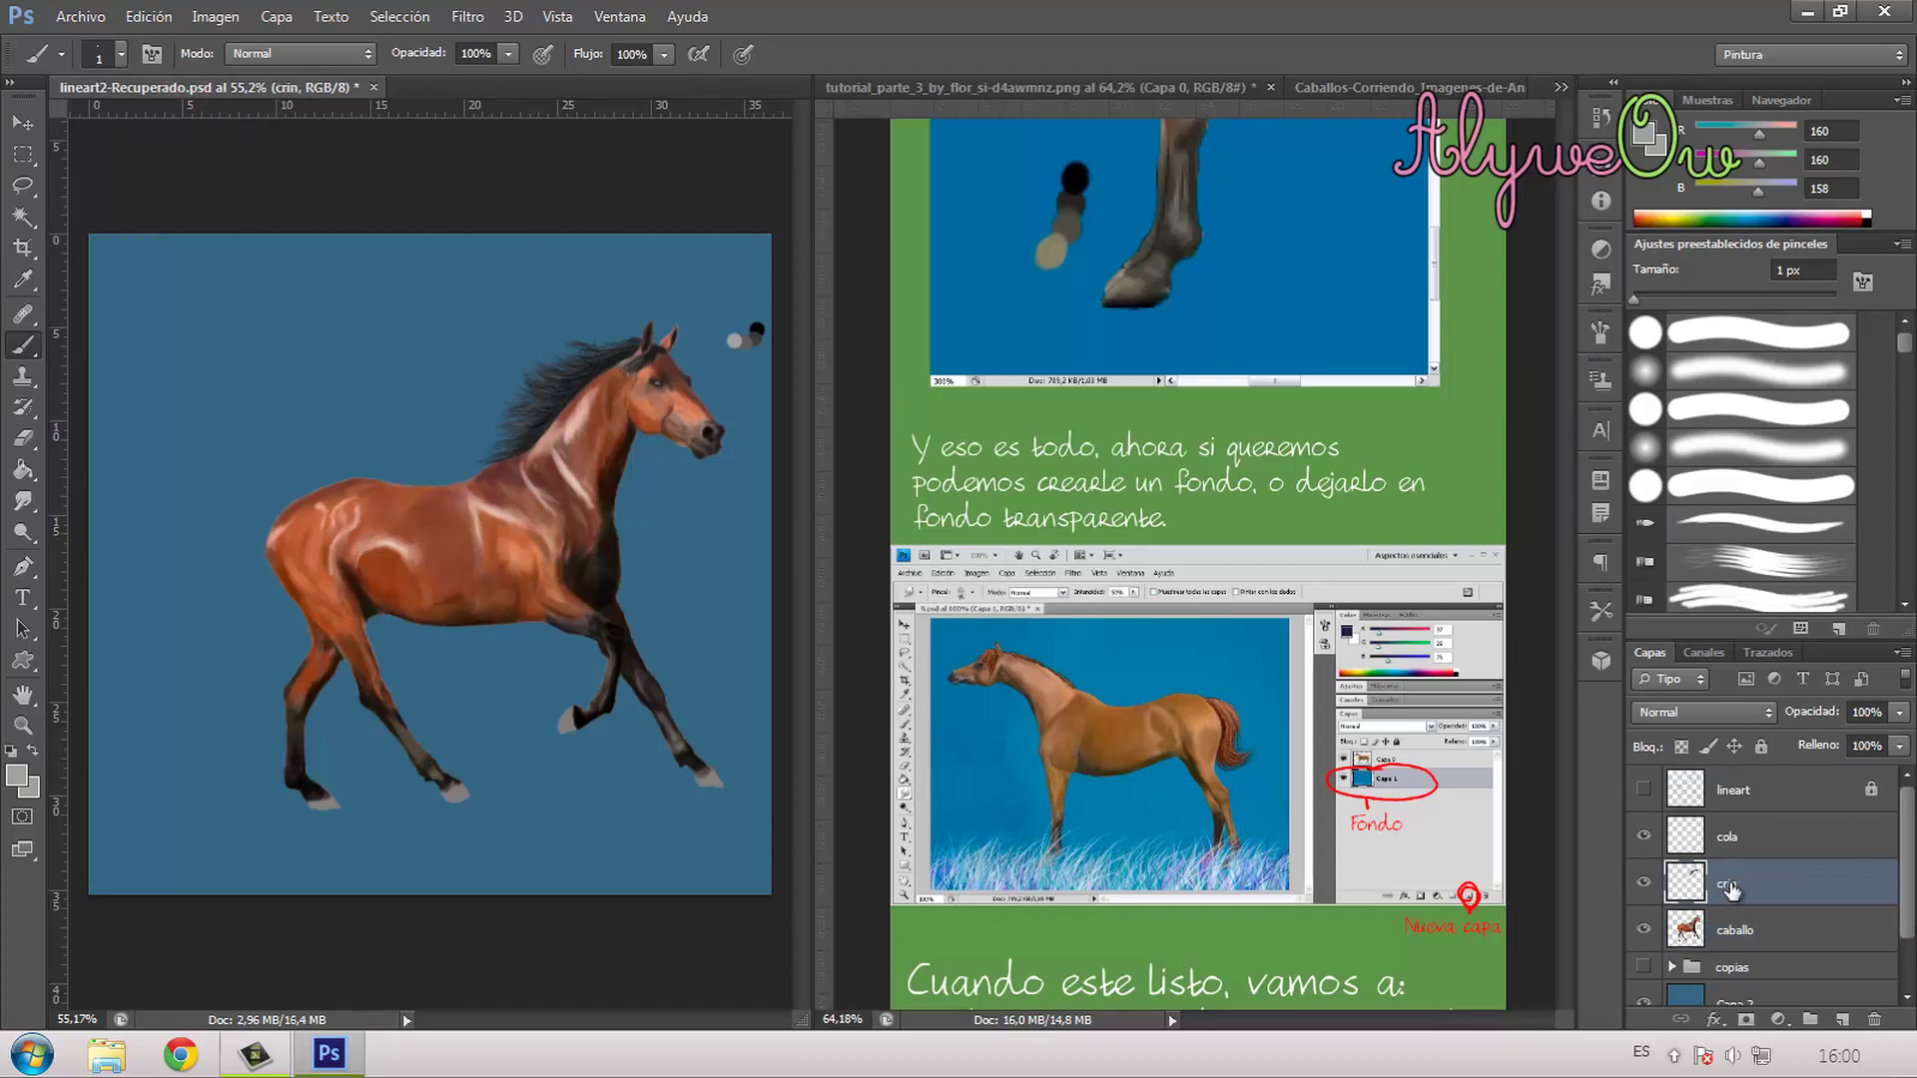
Step: Add a new layer above cola and name it cascos
left_click(1817, 851)
left_click(1843, 1020)
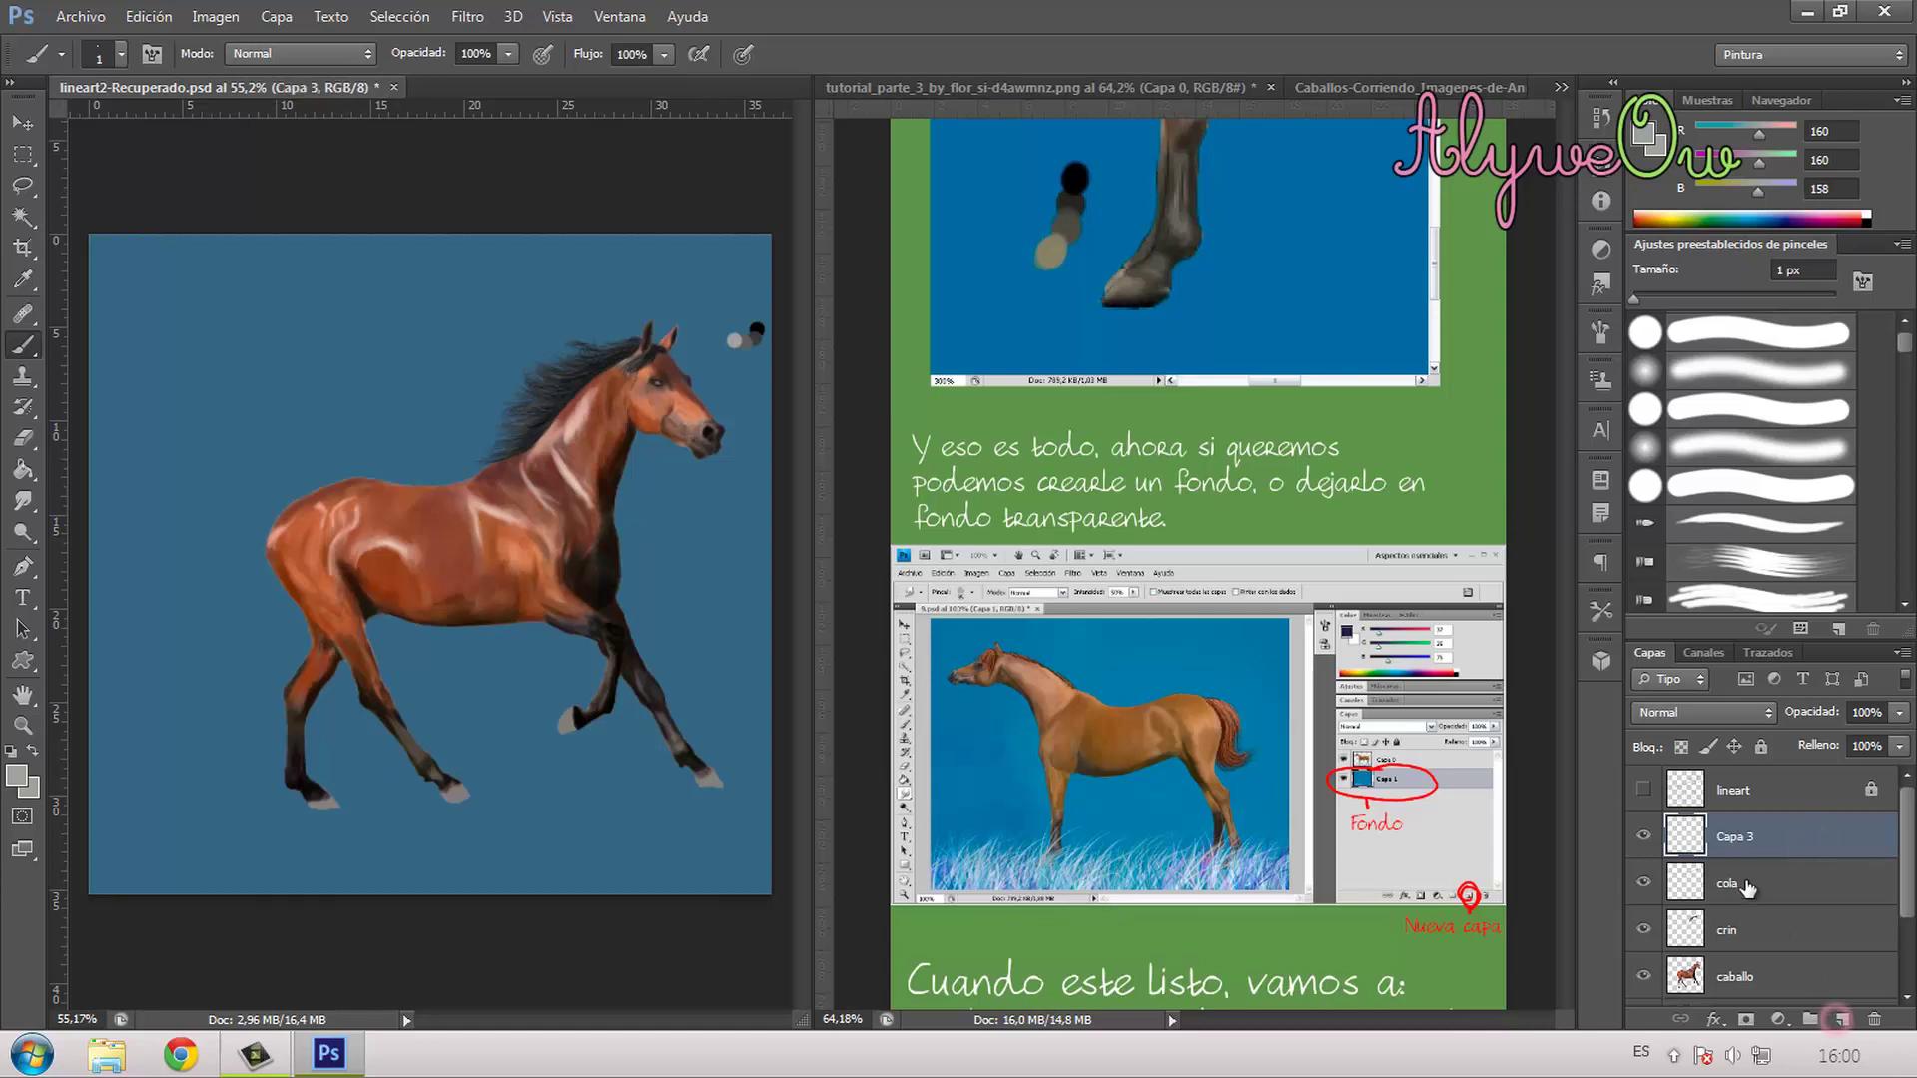
double_click(1733, 842)
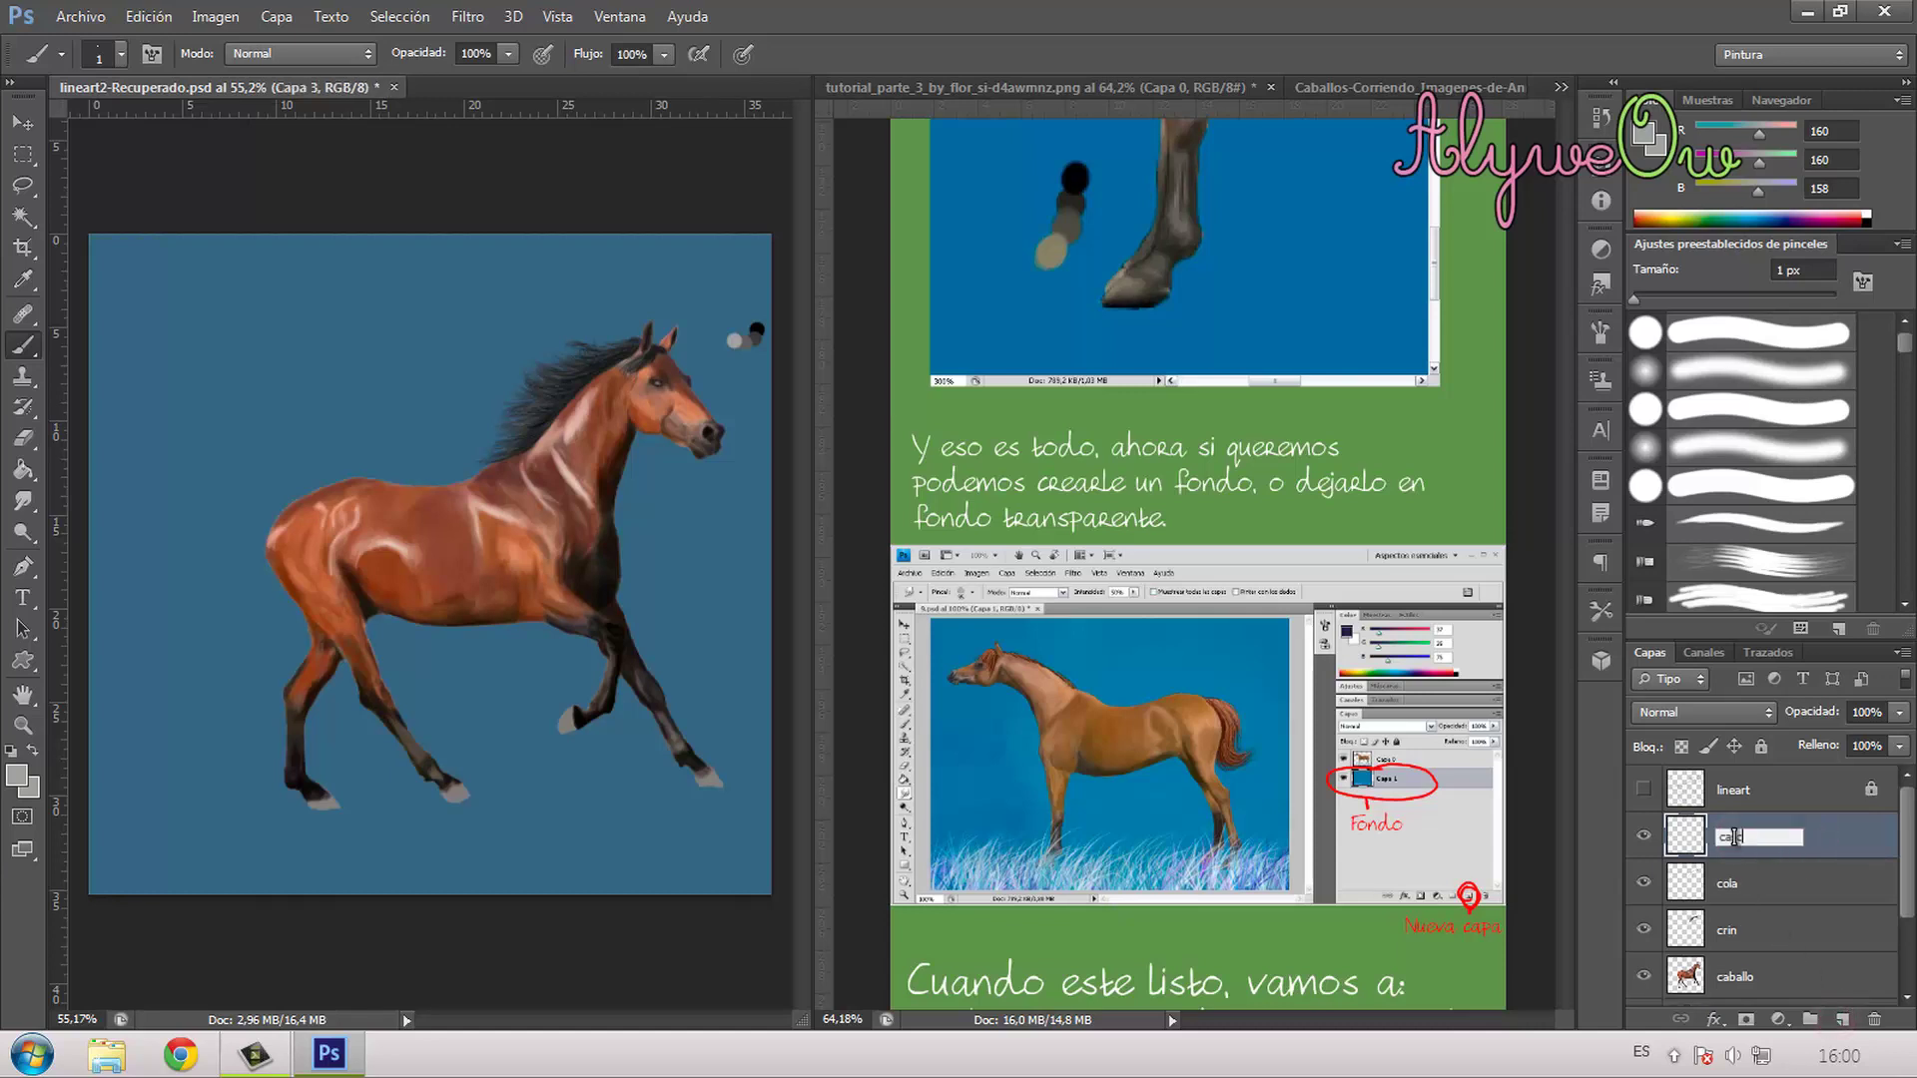
type("cascos")
key("Return")
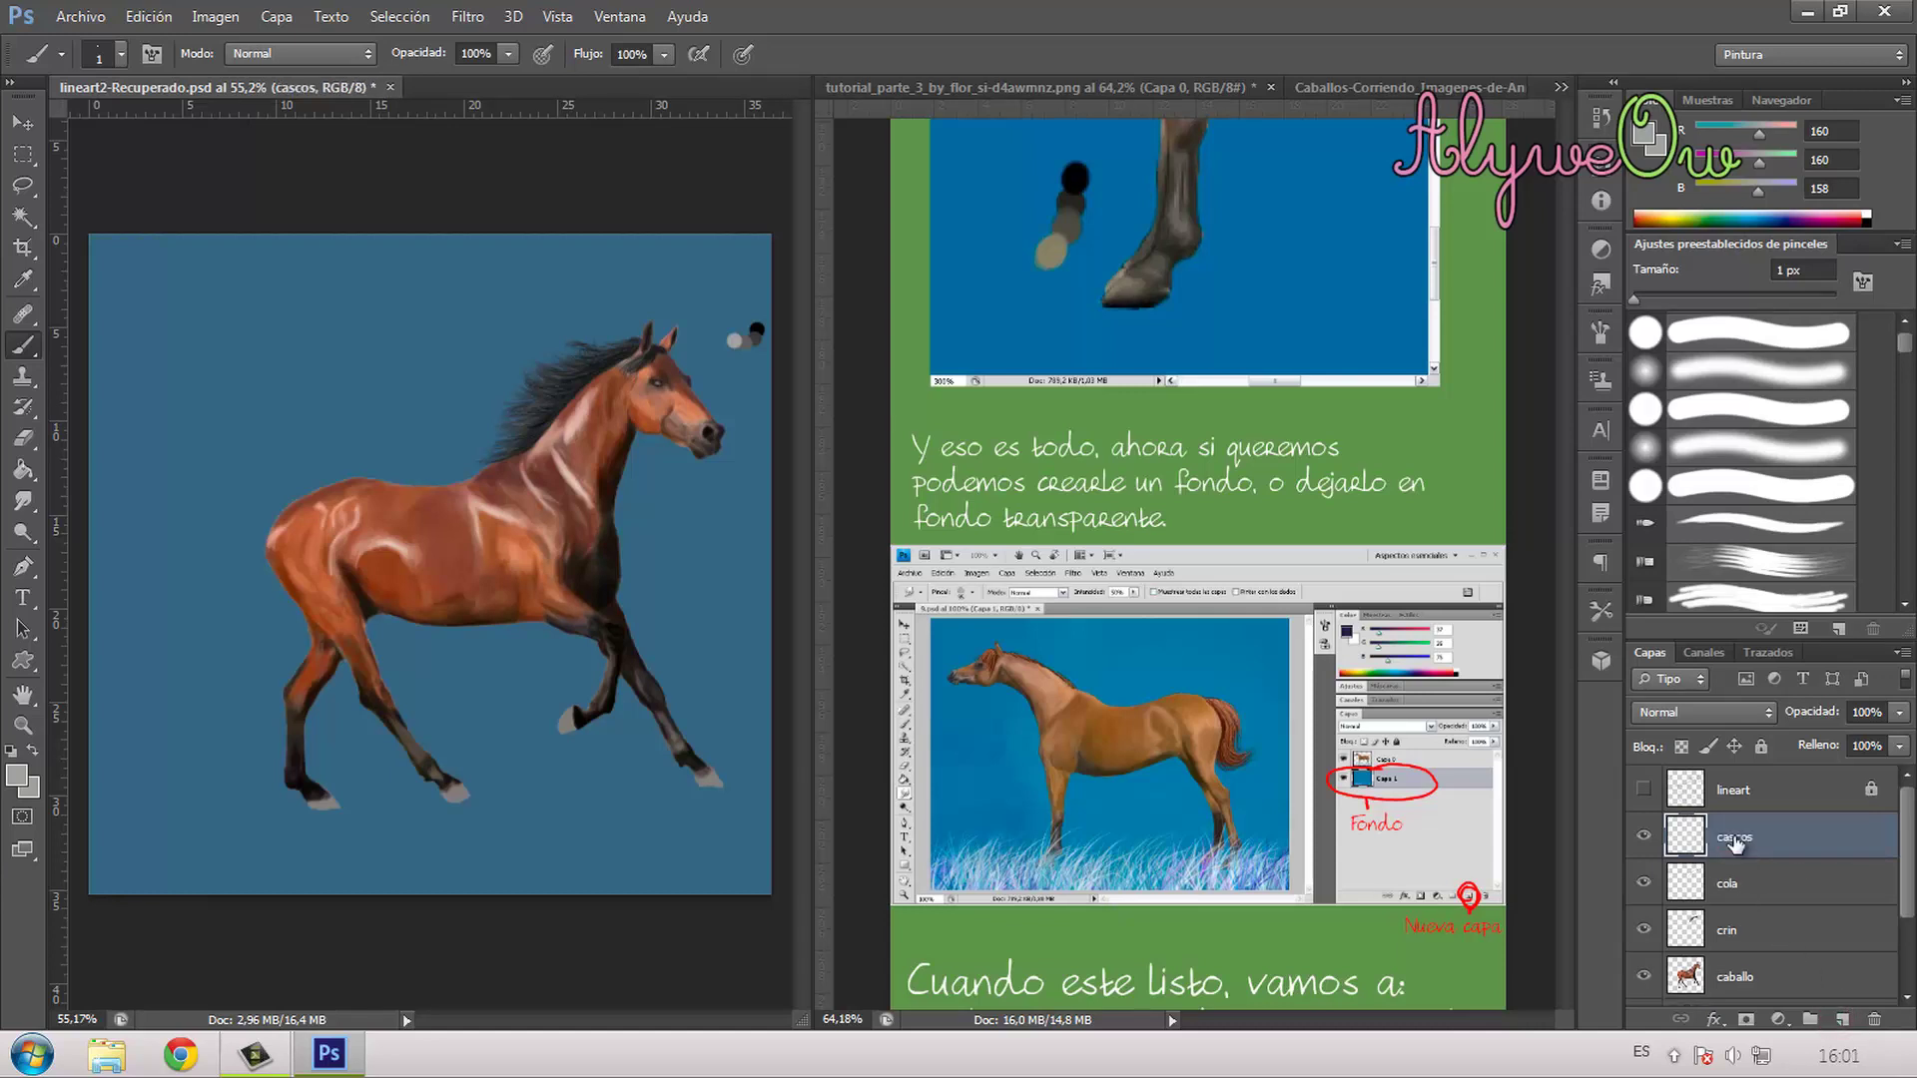
Step: Compare the painting's front hooves closely with those in the reference photo
left_click(1343, 89)
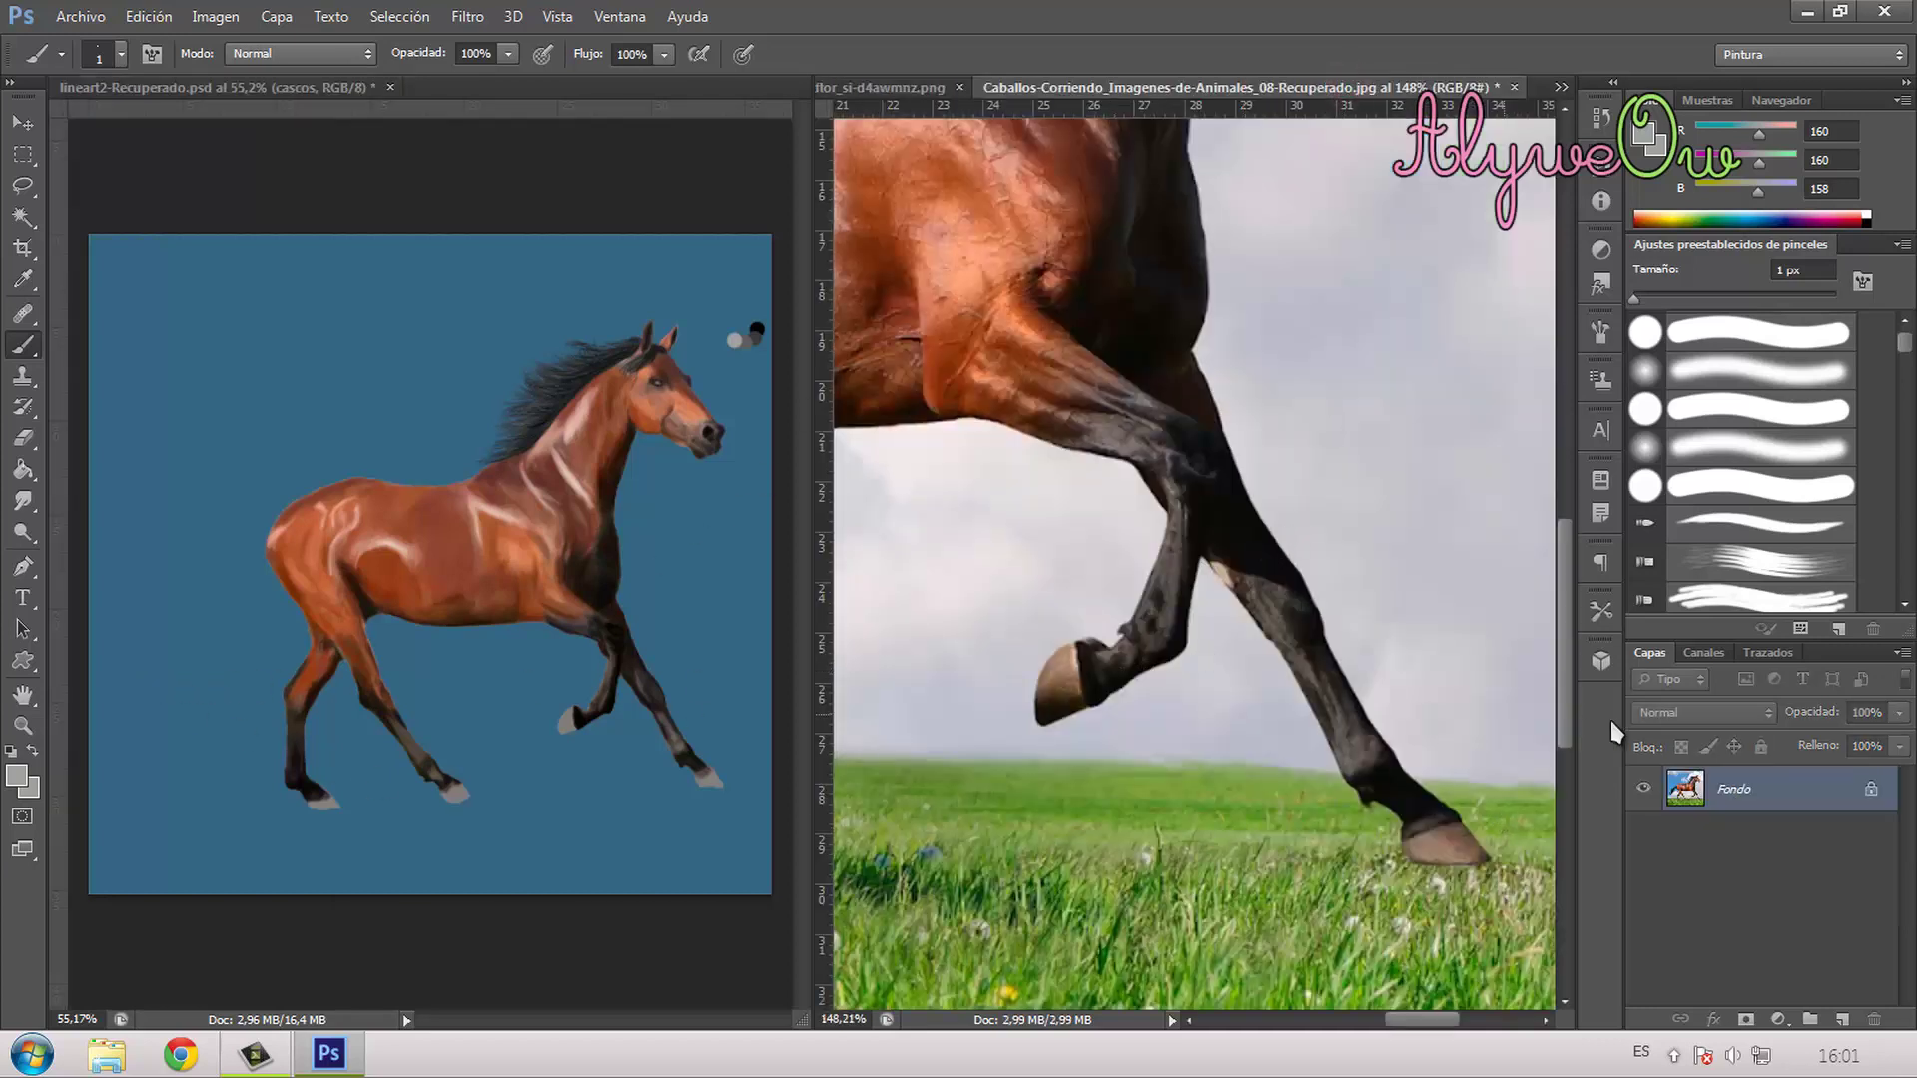
left_click(262, 87)
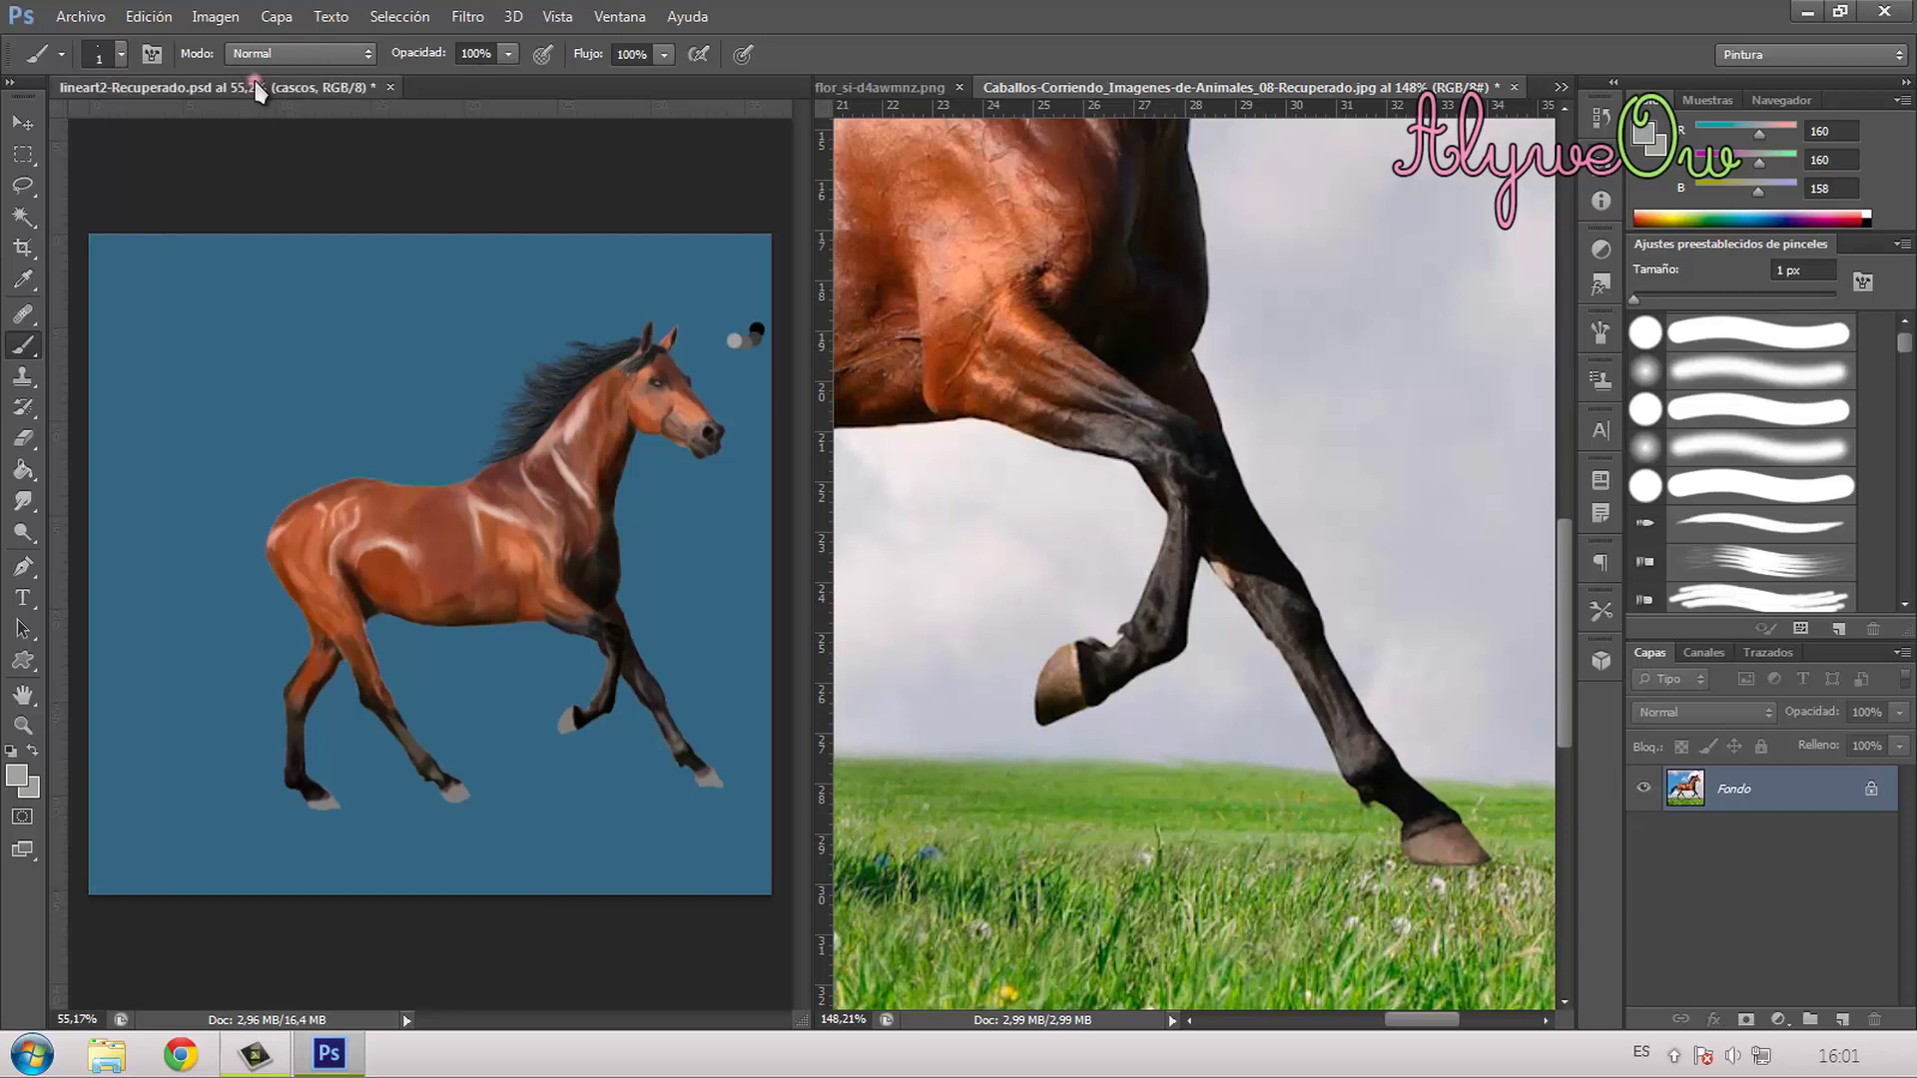
scroll(735, 786, "up", 3)
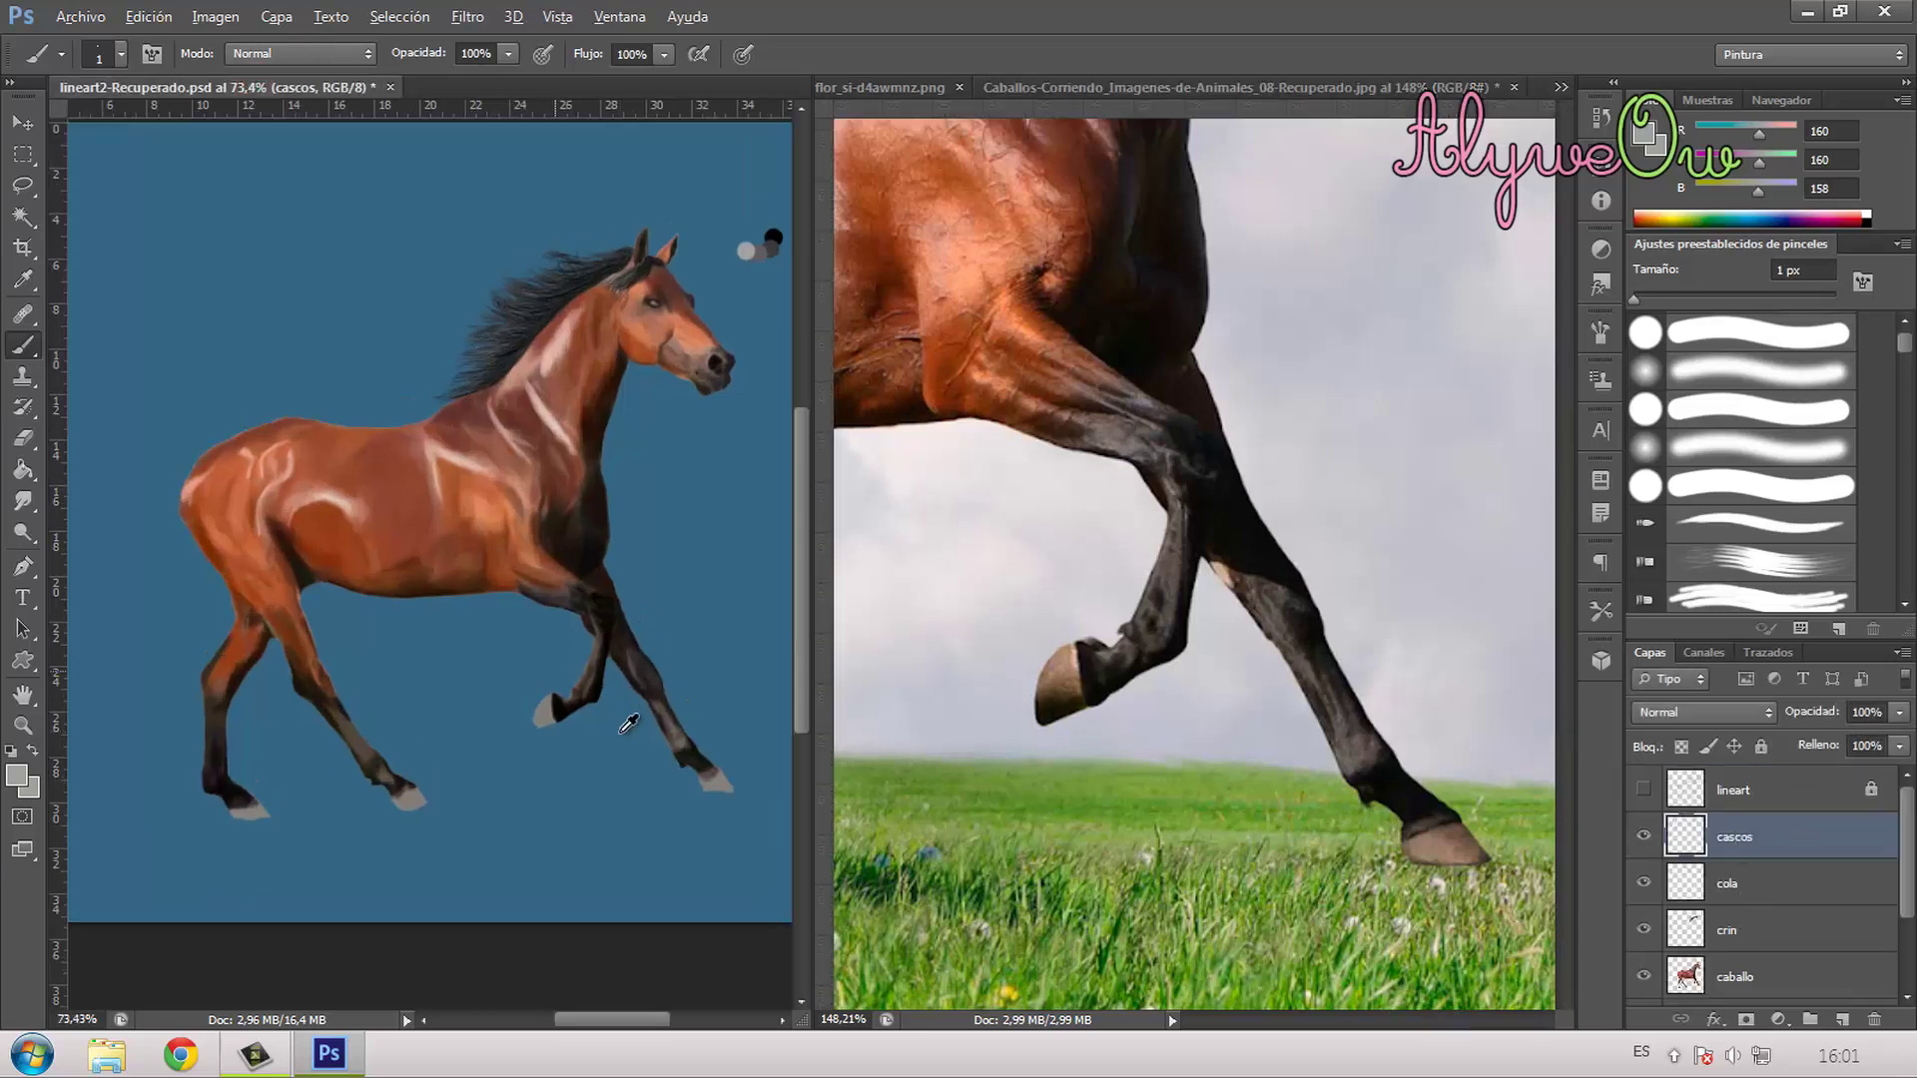
left_click_drag(645, 1019, 689, 1026)
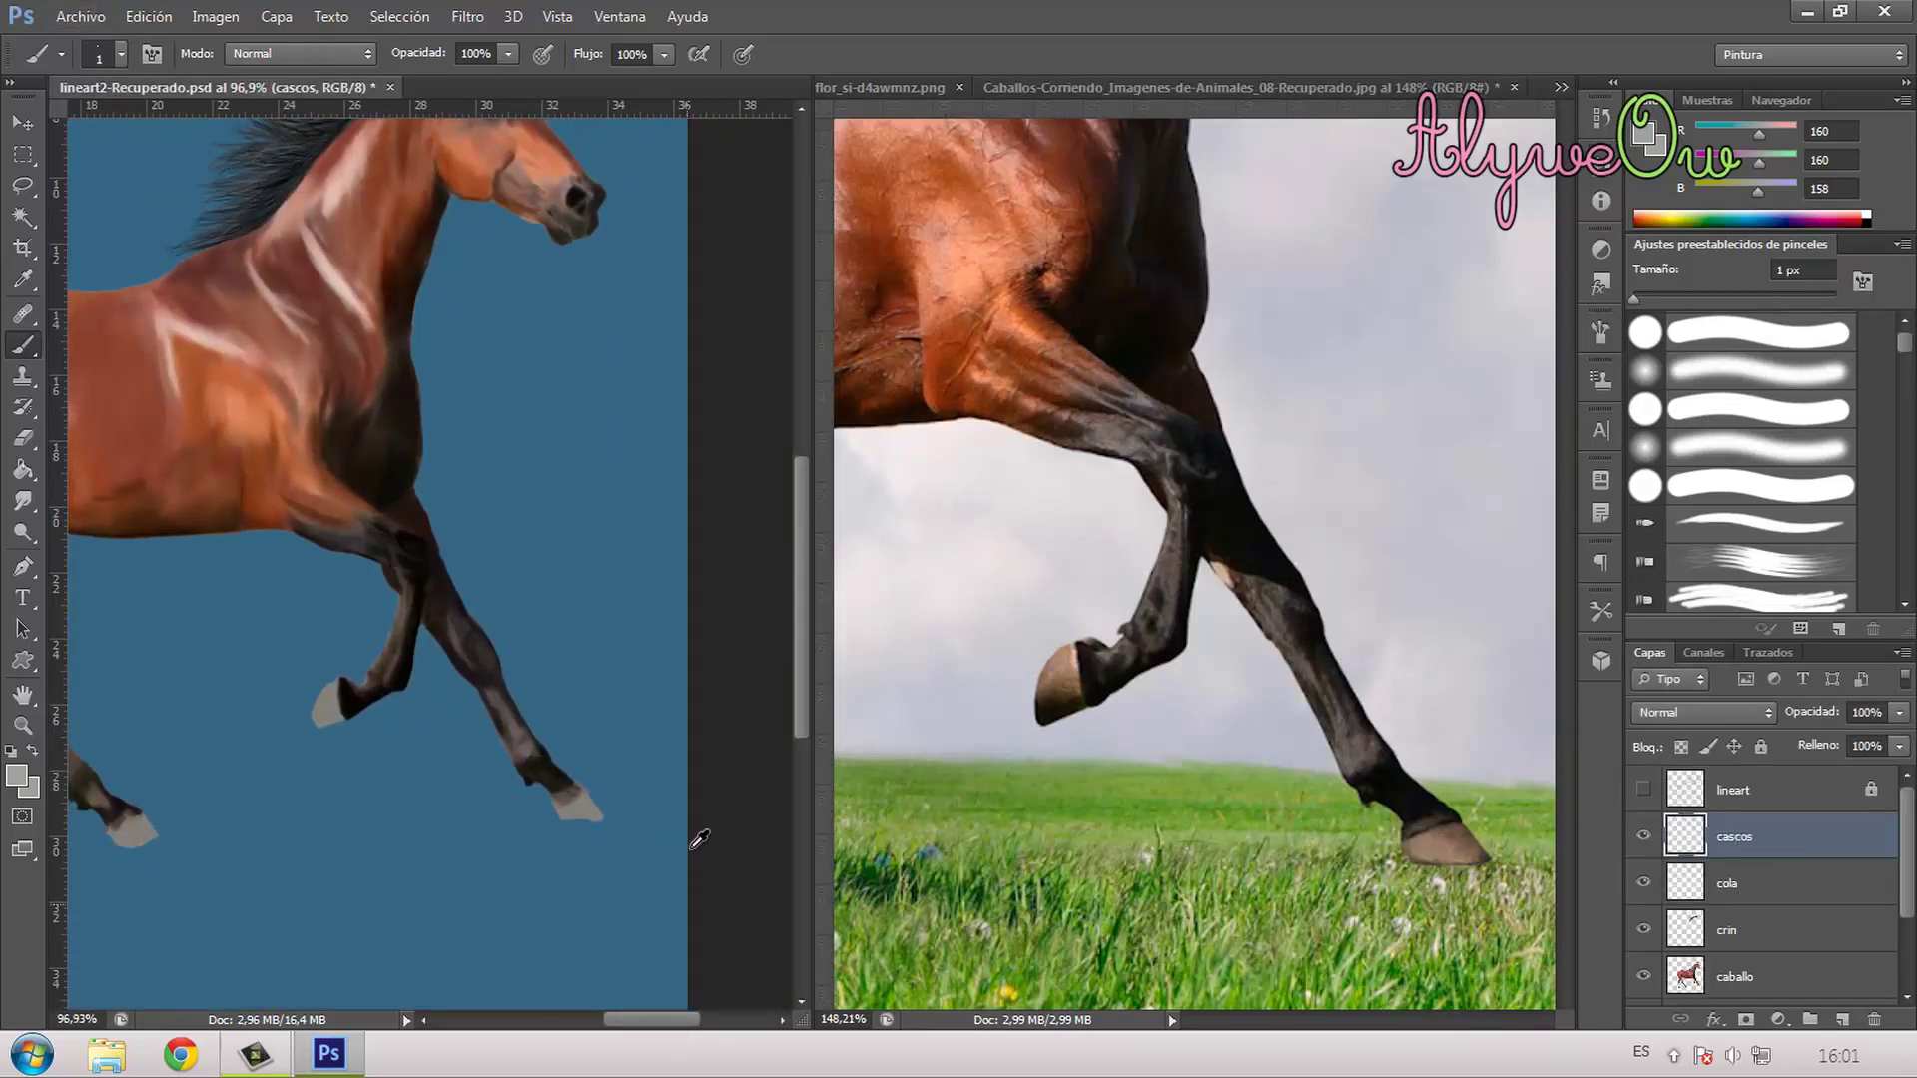
scroll(689, 998, "up", 3)
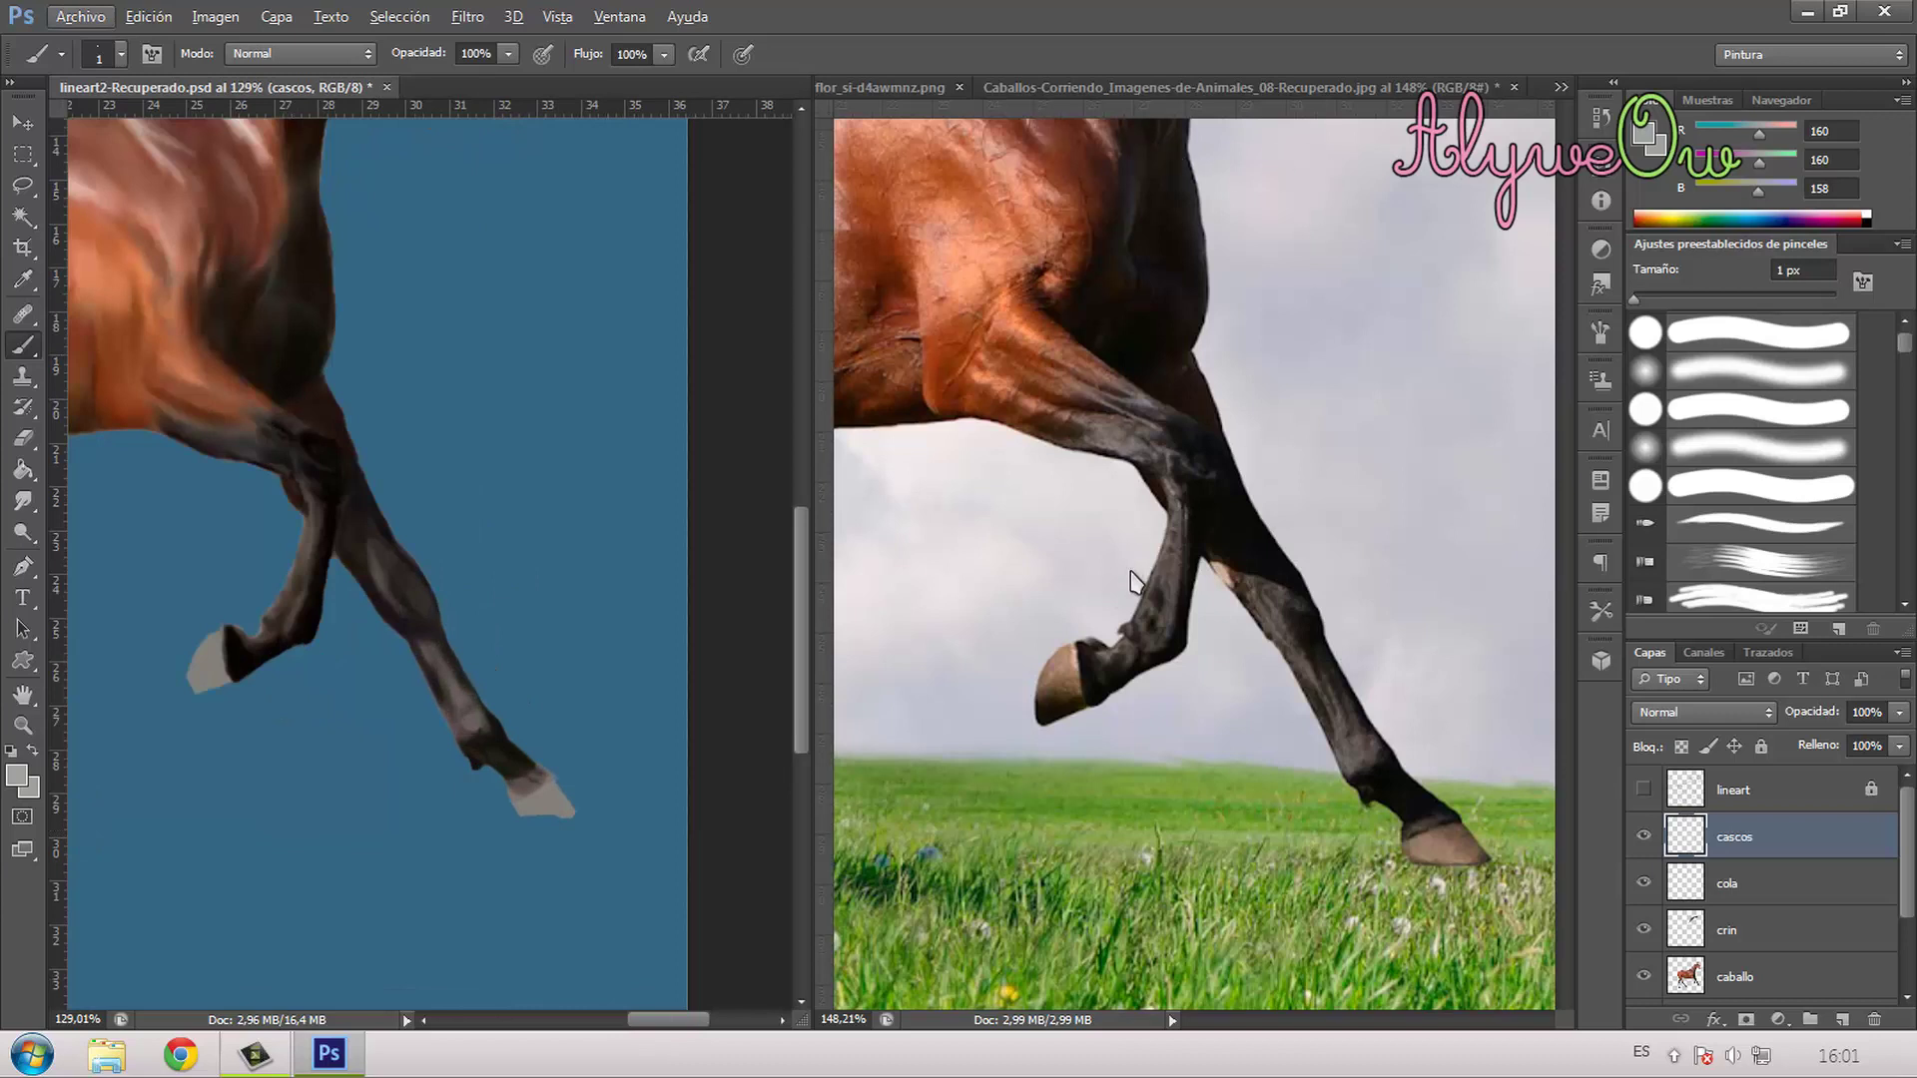
left_click(1060, 702)
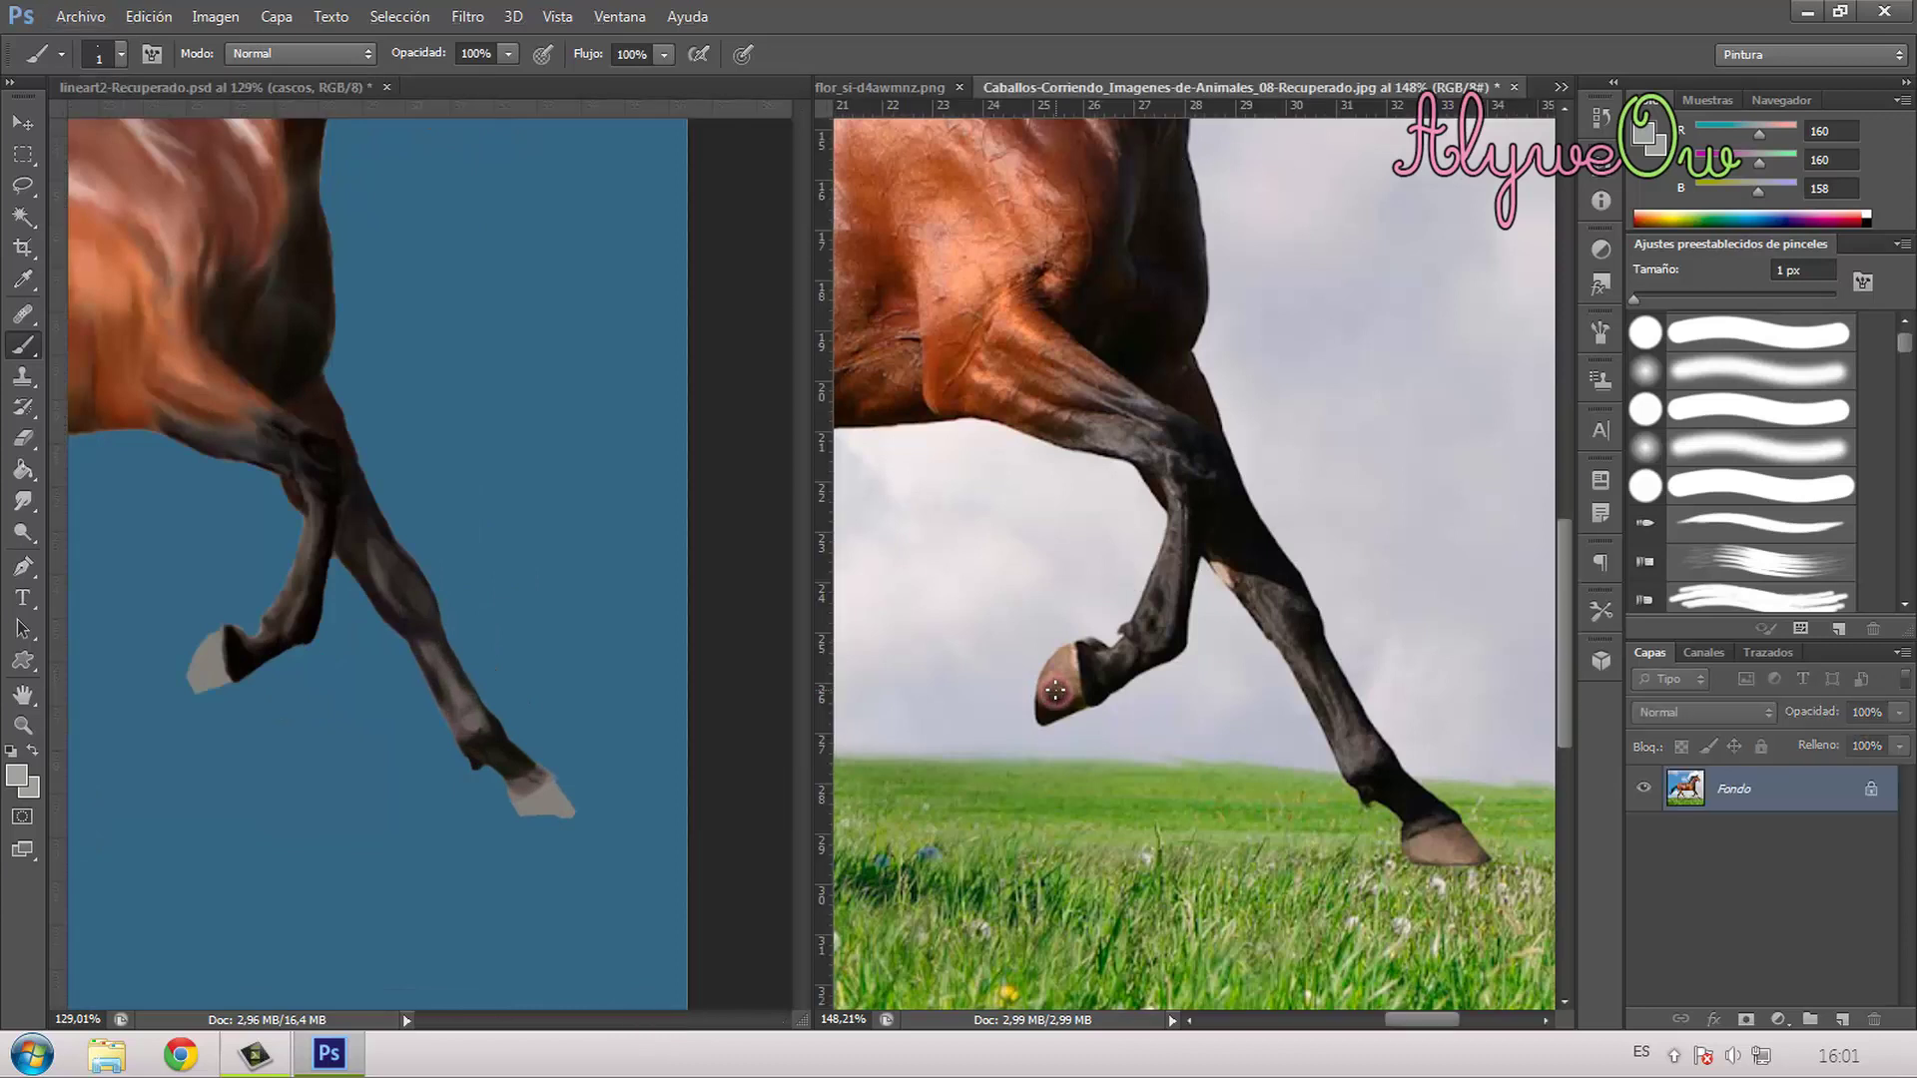
Step: Set the brush size to 8 px
left_click(113, 59)
left_click(214, 101)
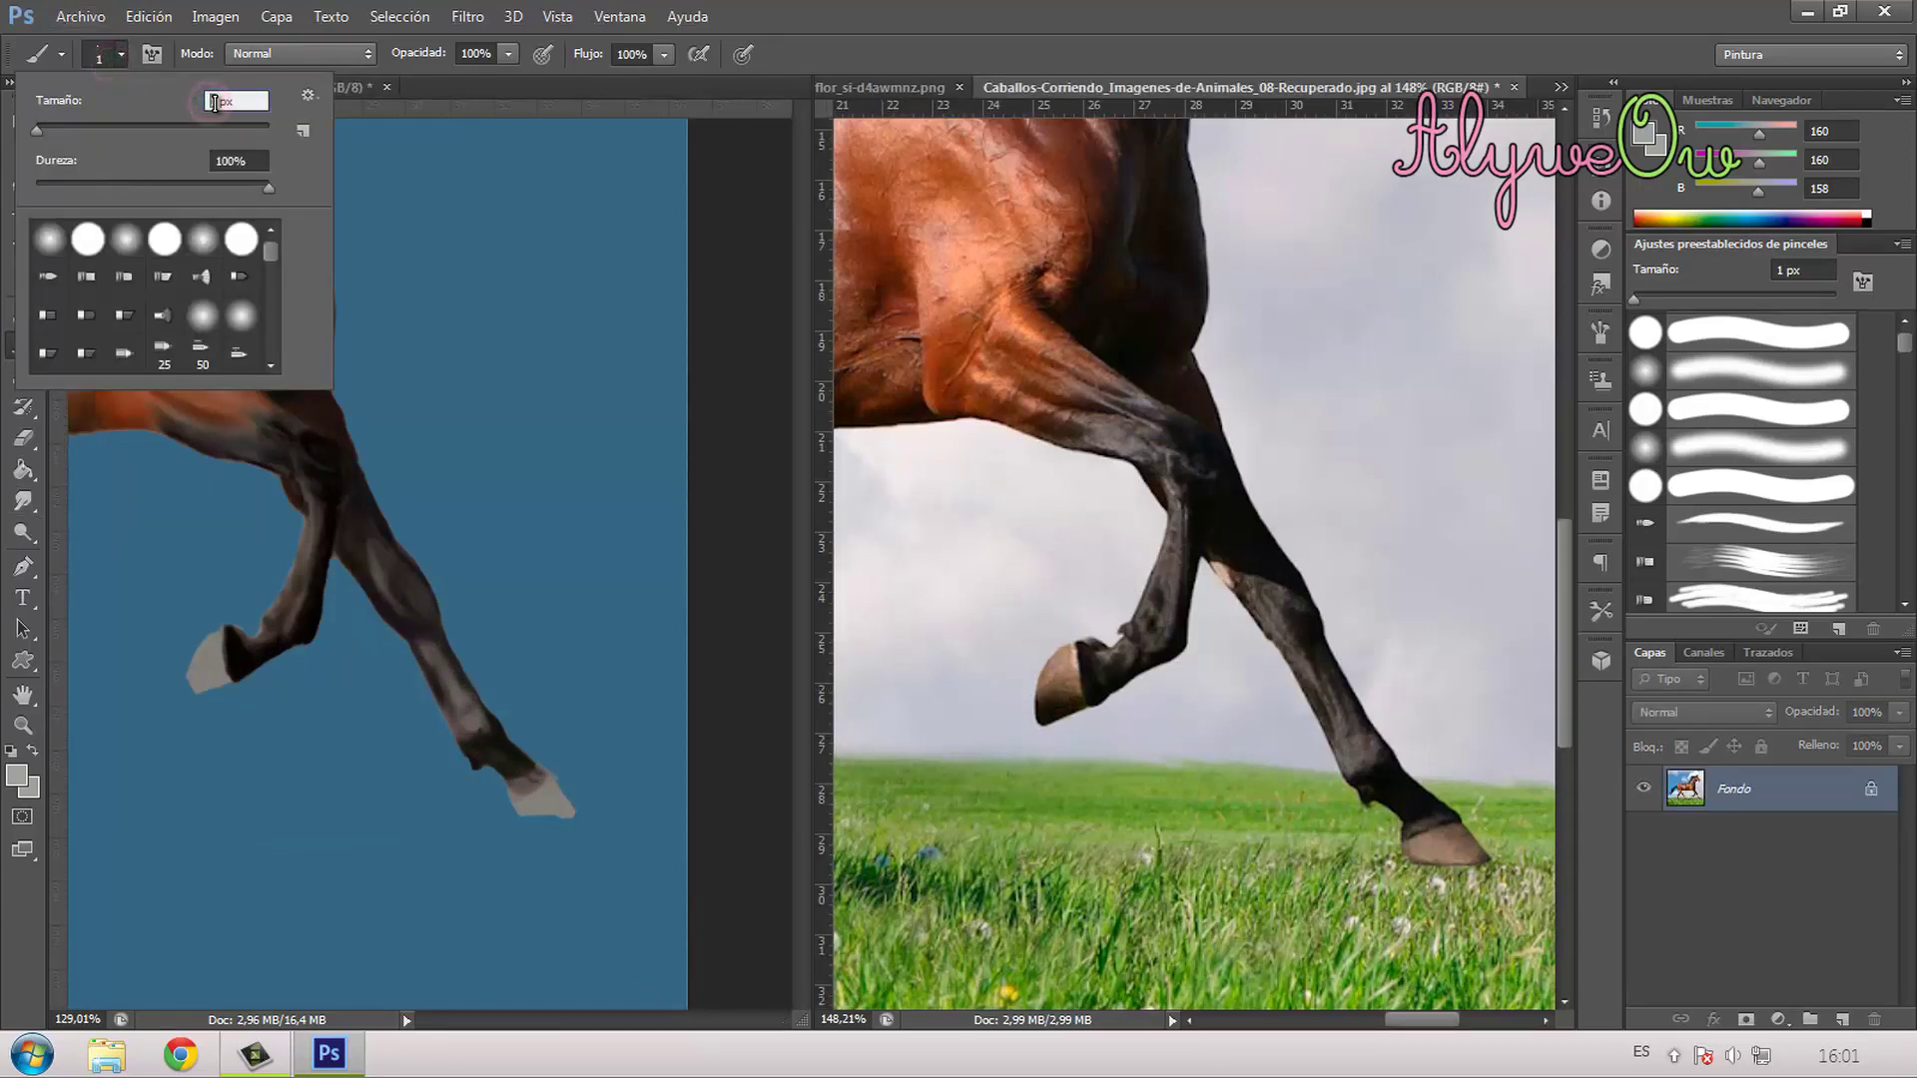
type("8")
key("Return")
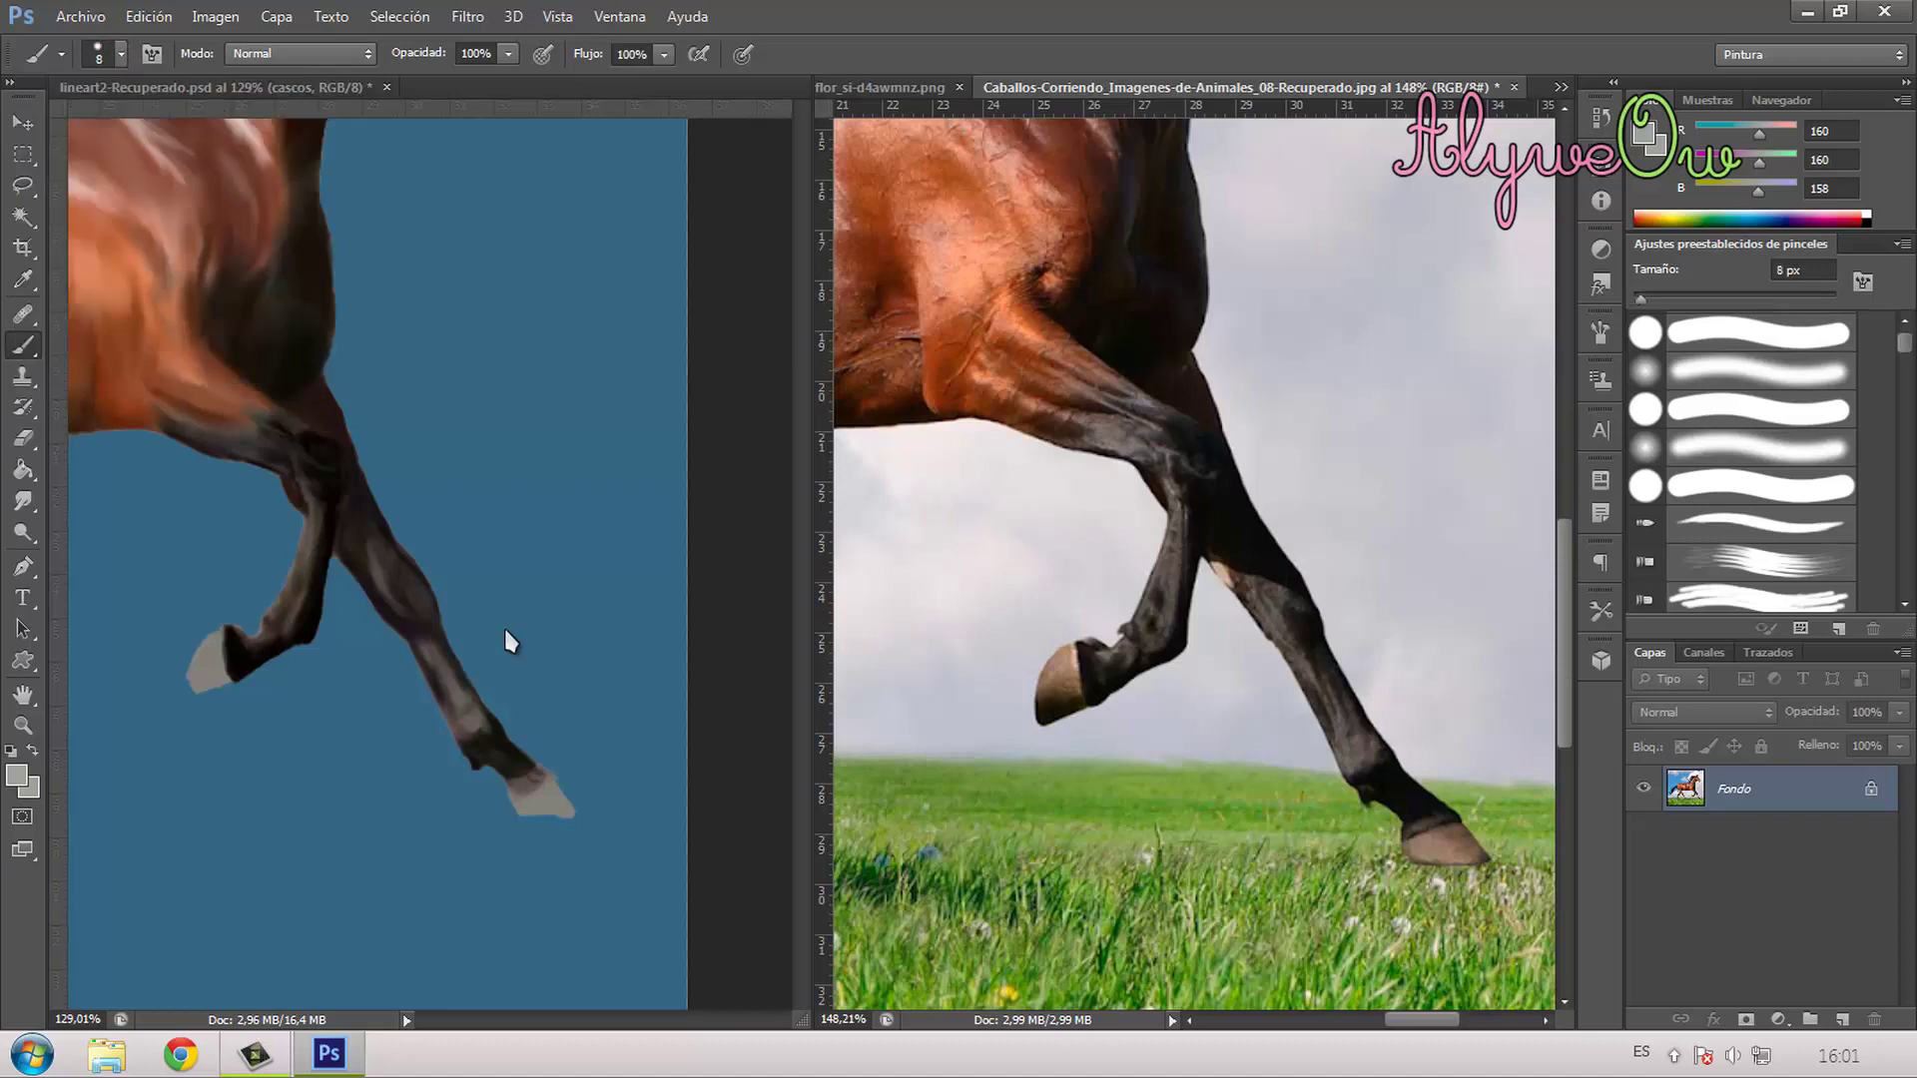
Step: Return to the horse painting's cascos layer and set the brush size to 18 px
left_click(604, 761)
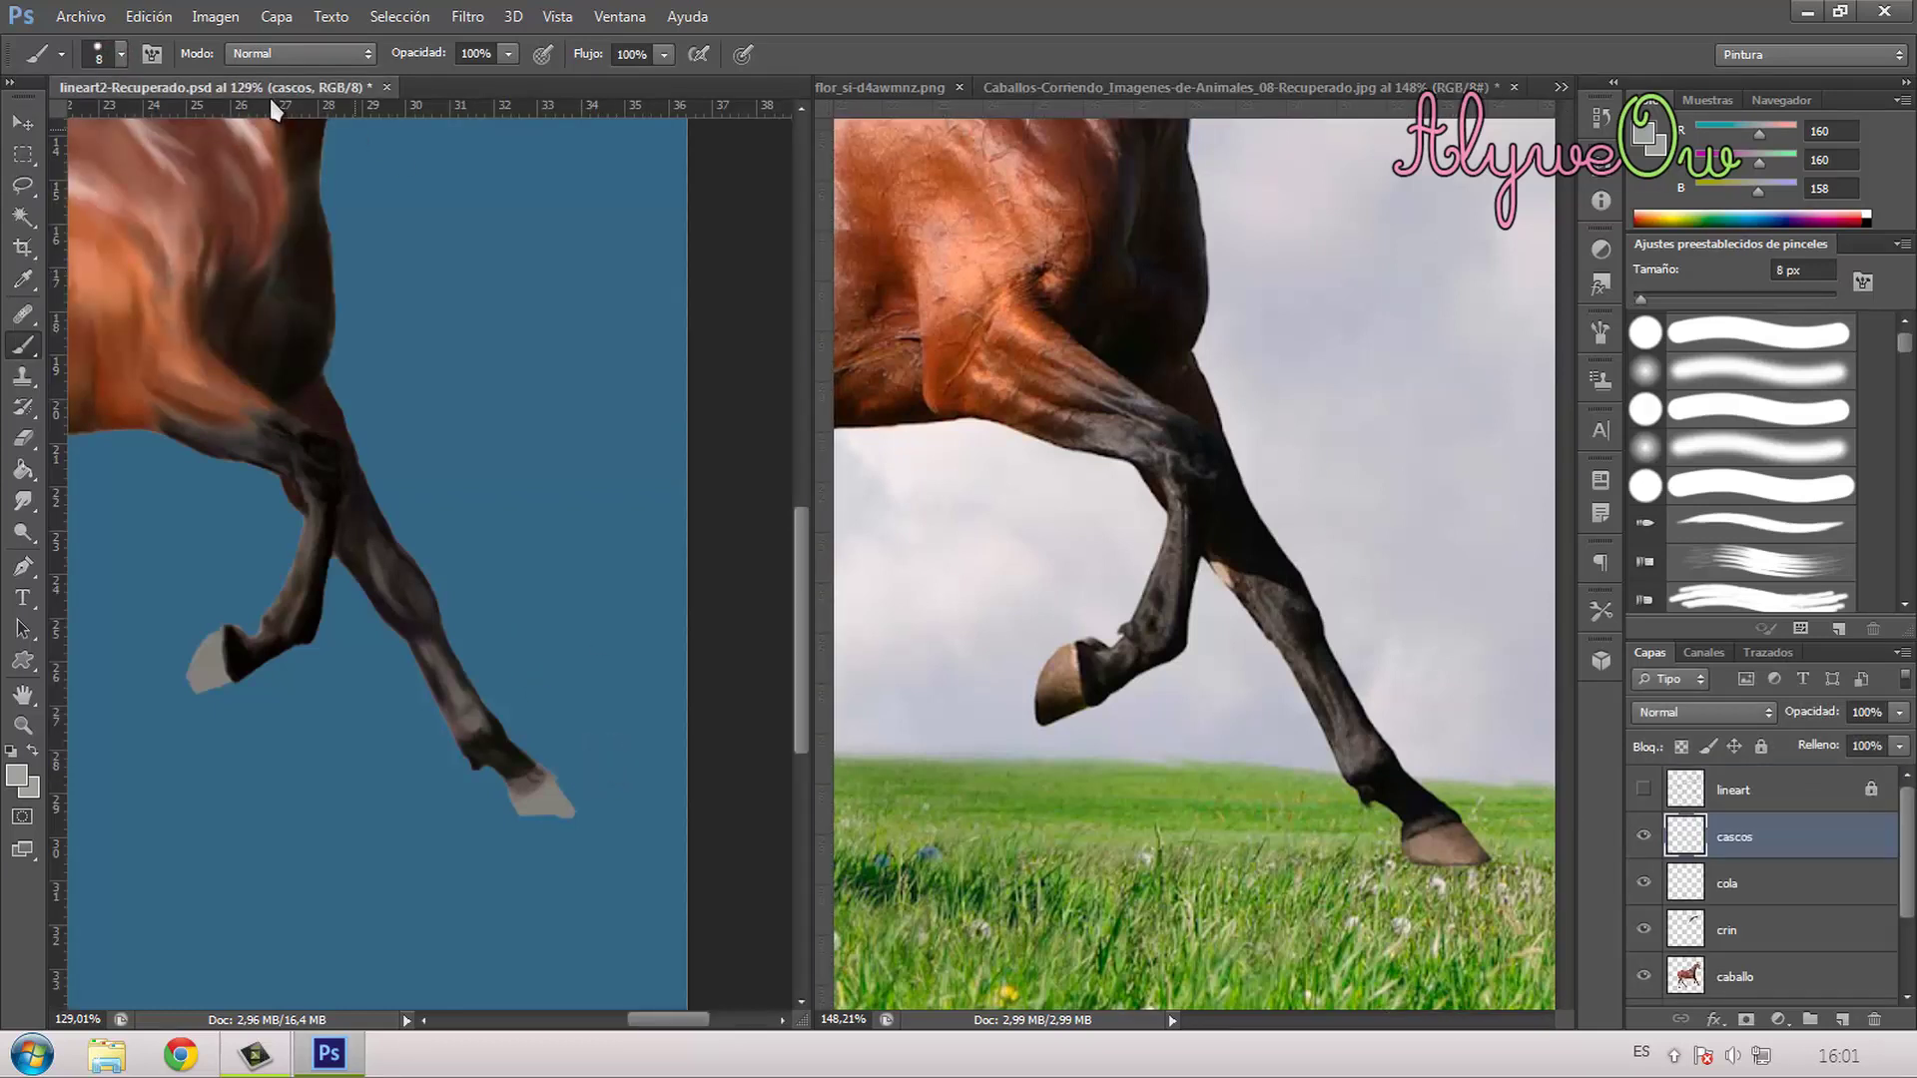
left_click(119, 53)
left_click(207, 96)
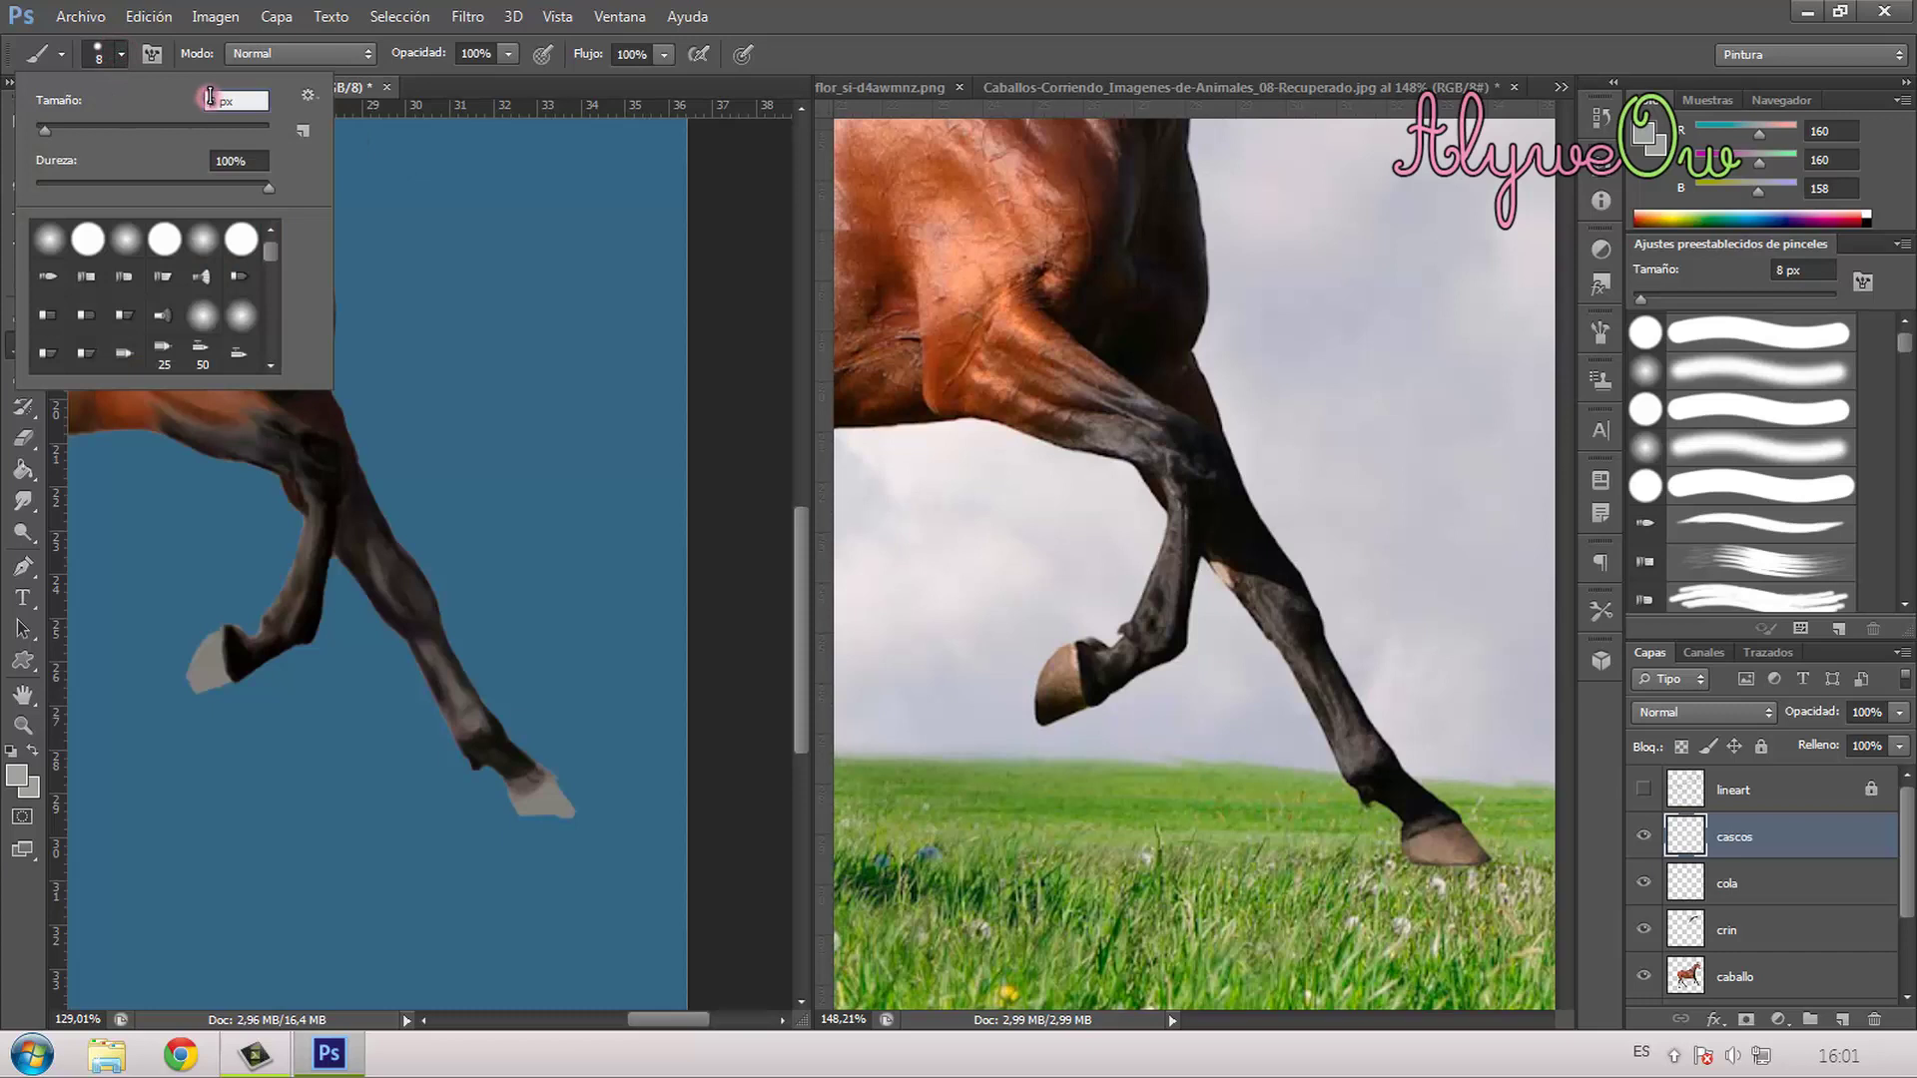
type("1")
key("Return")
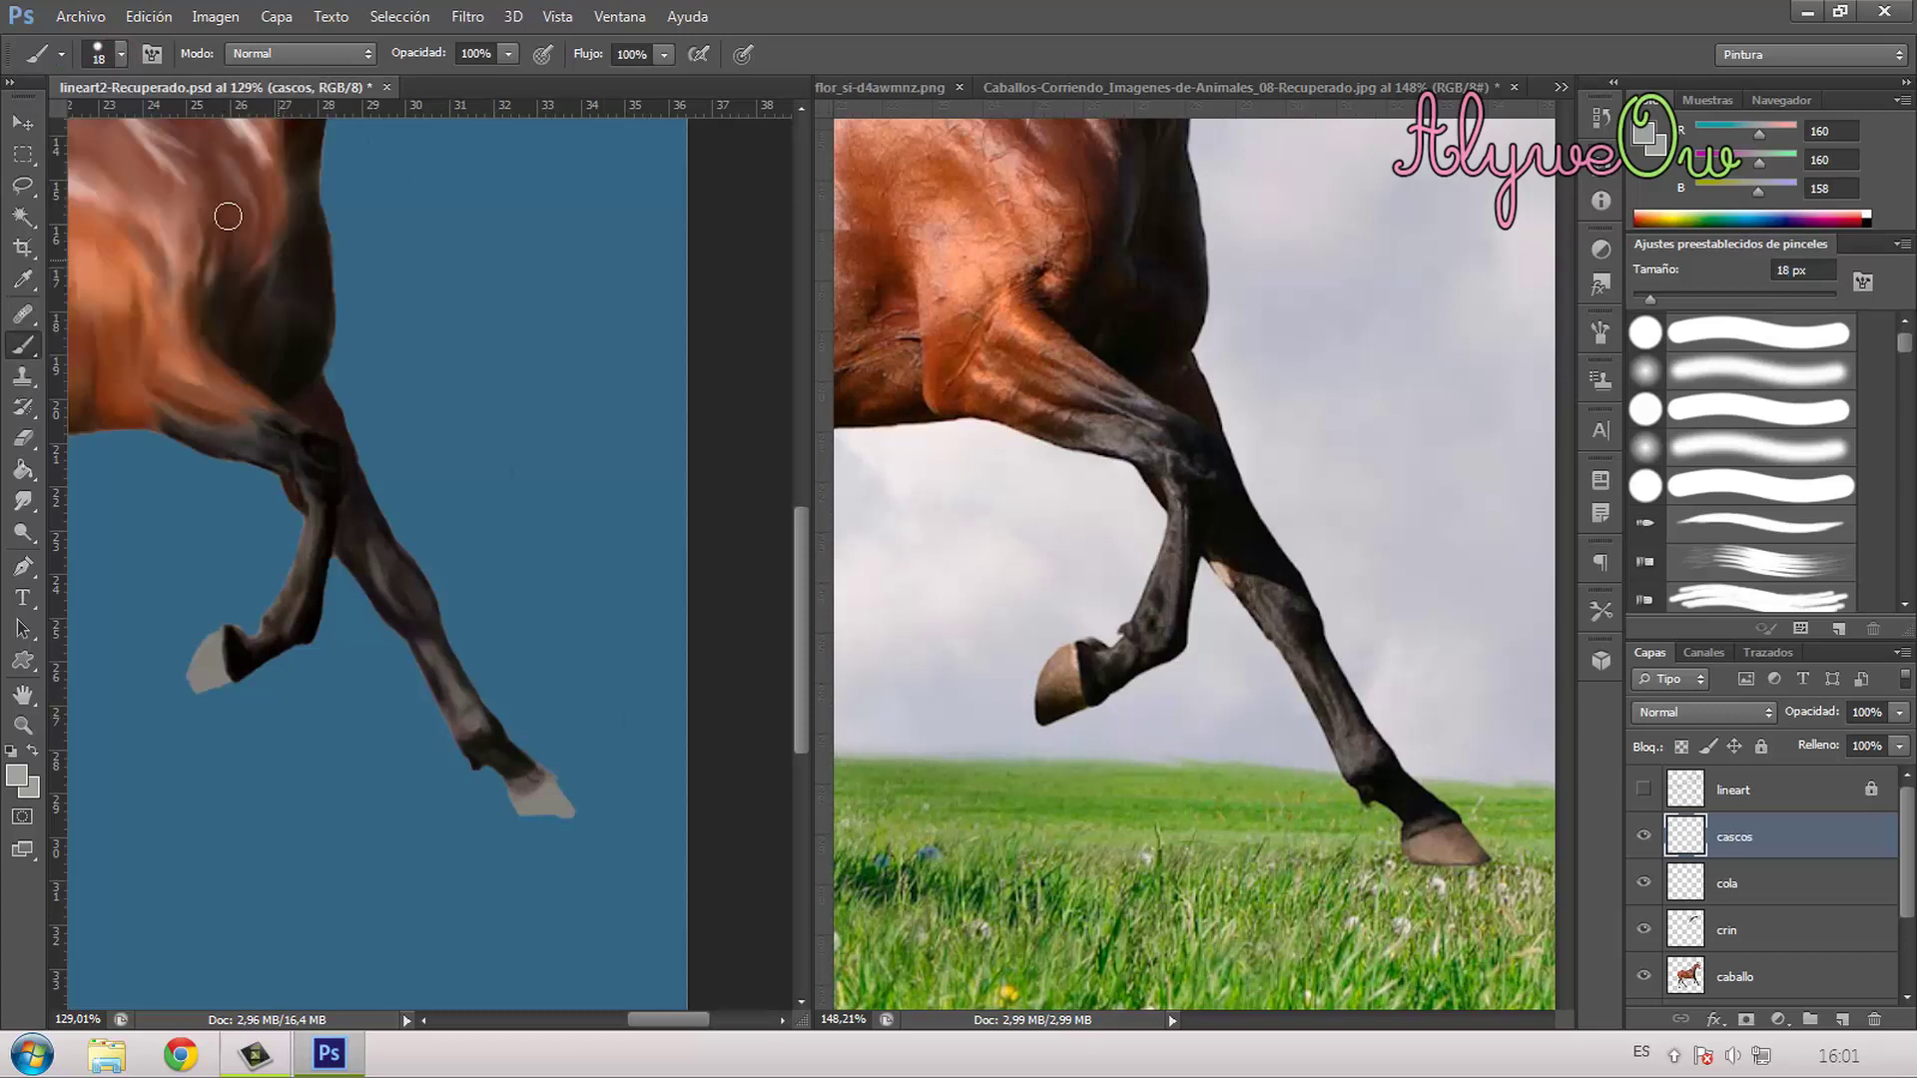
Step: Sample the dark brown from the raised front hoof in the reference photo and turn off the brush's Shape Dynamics
left_click(1067, 686, "alt")
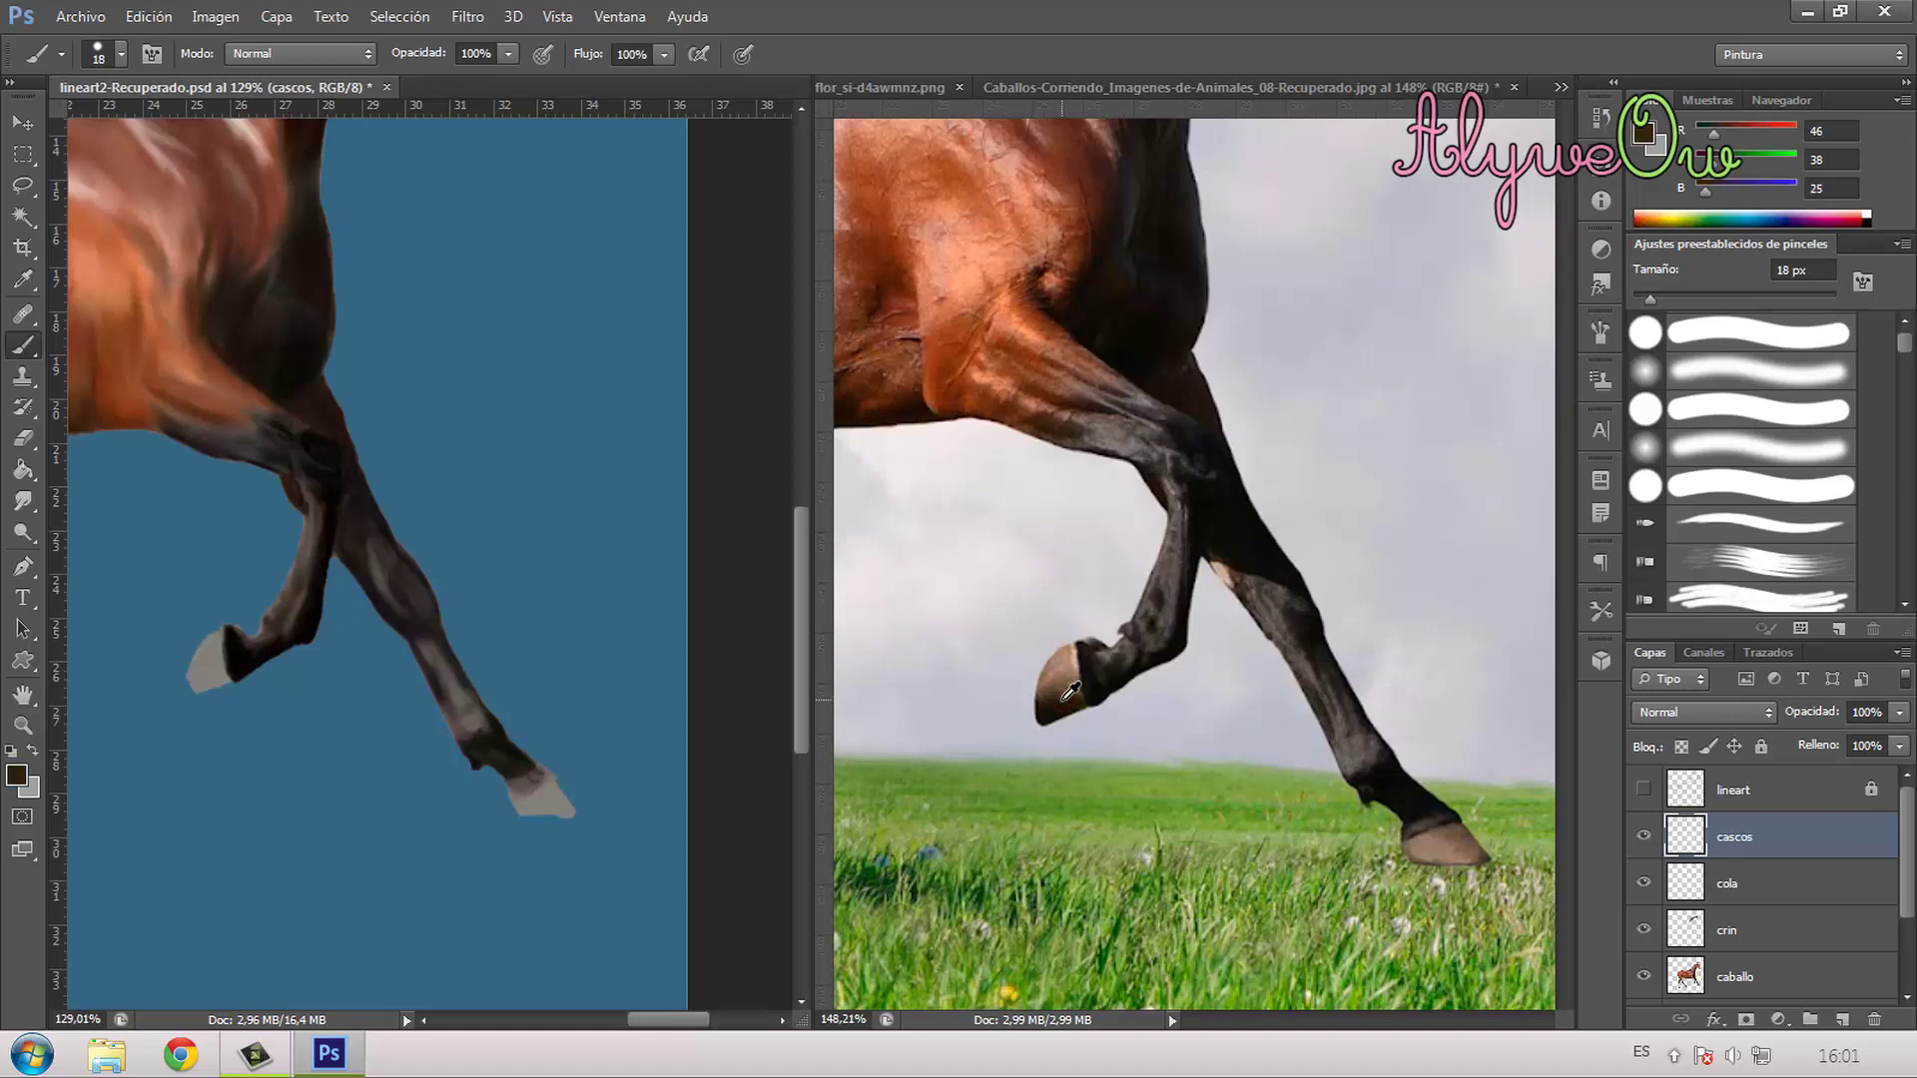
left_click(1061, 705, "alt")
left_click(1064, 702, "alt")
left_click(592, 666)
key("ctrl+z")
left_click(1601, 331)
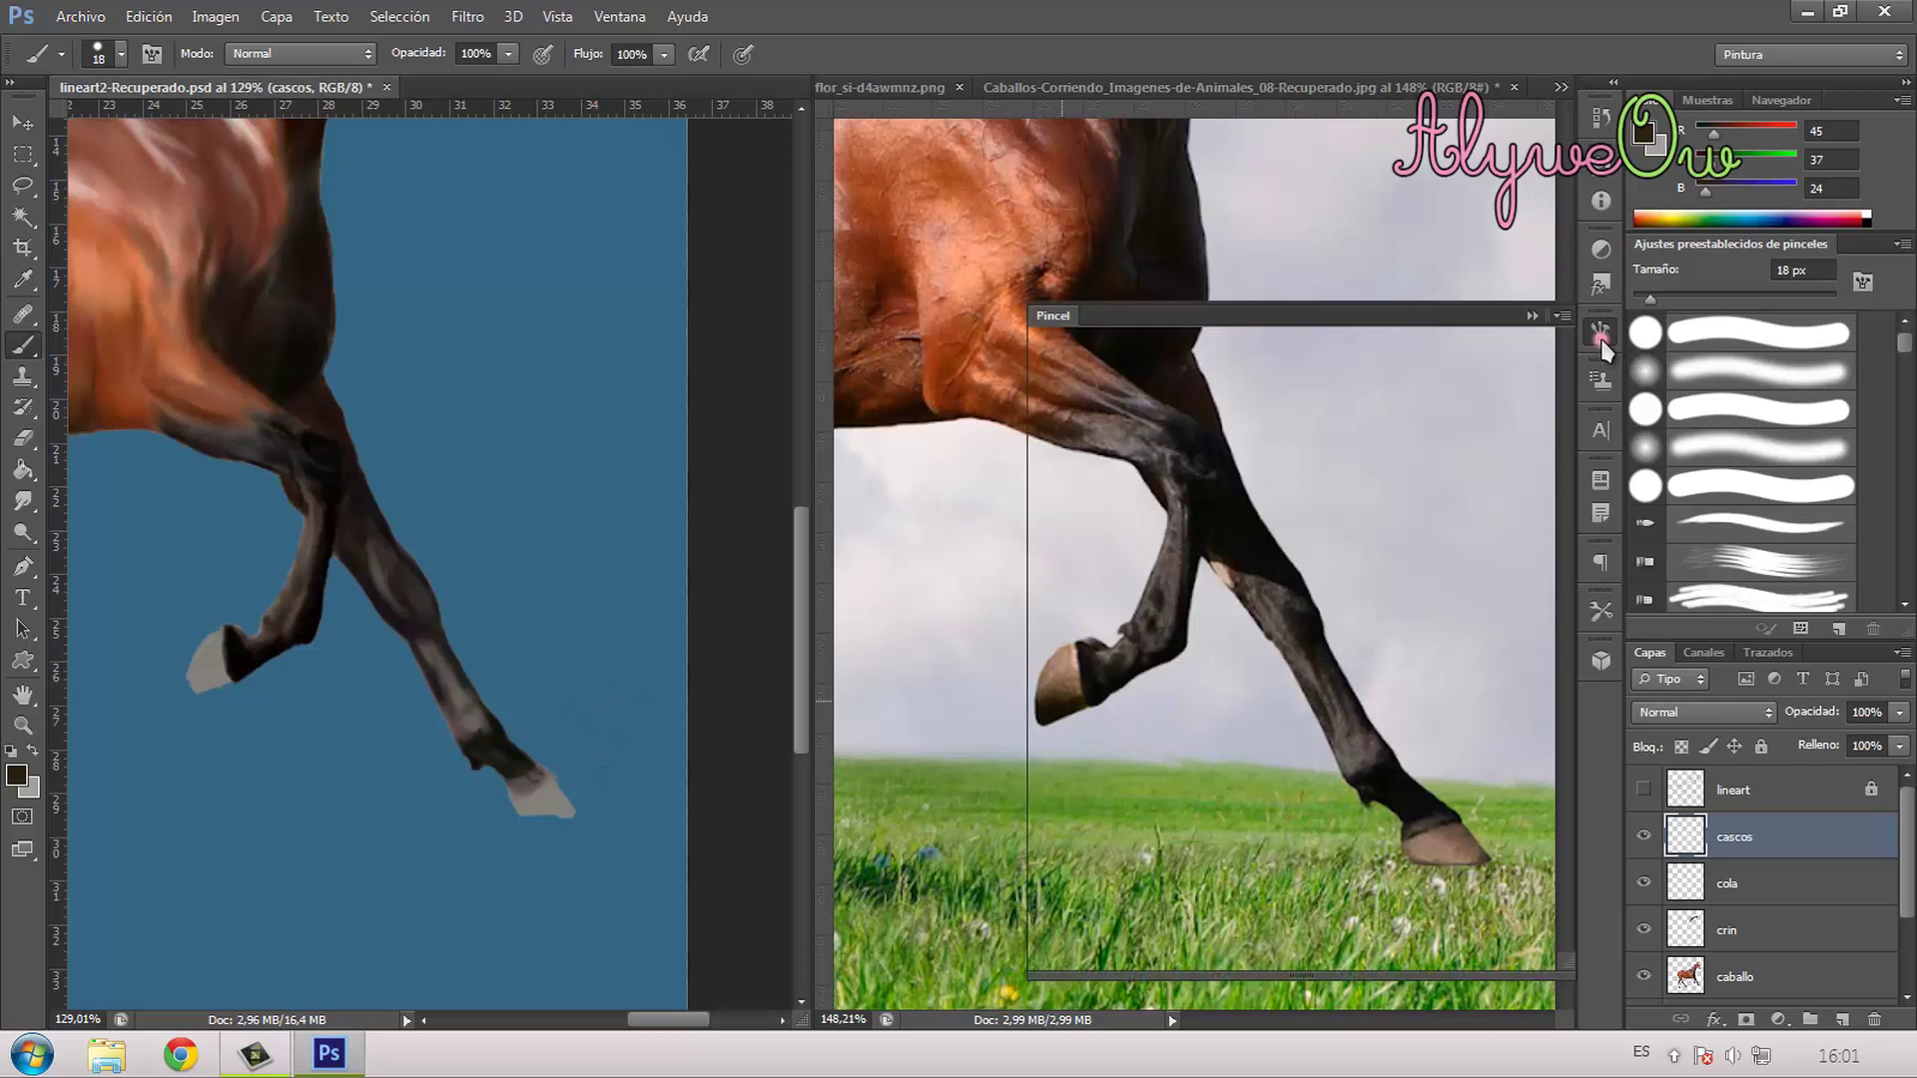
left_click(1056, 402)
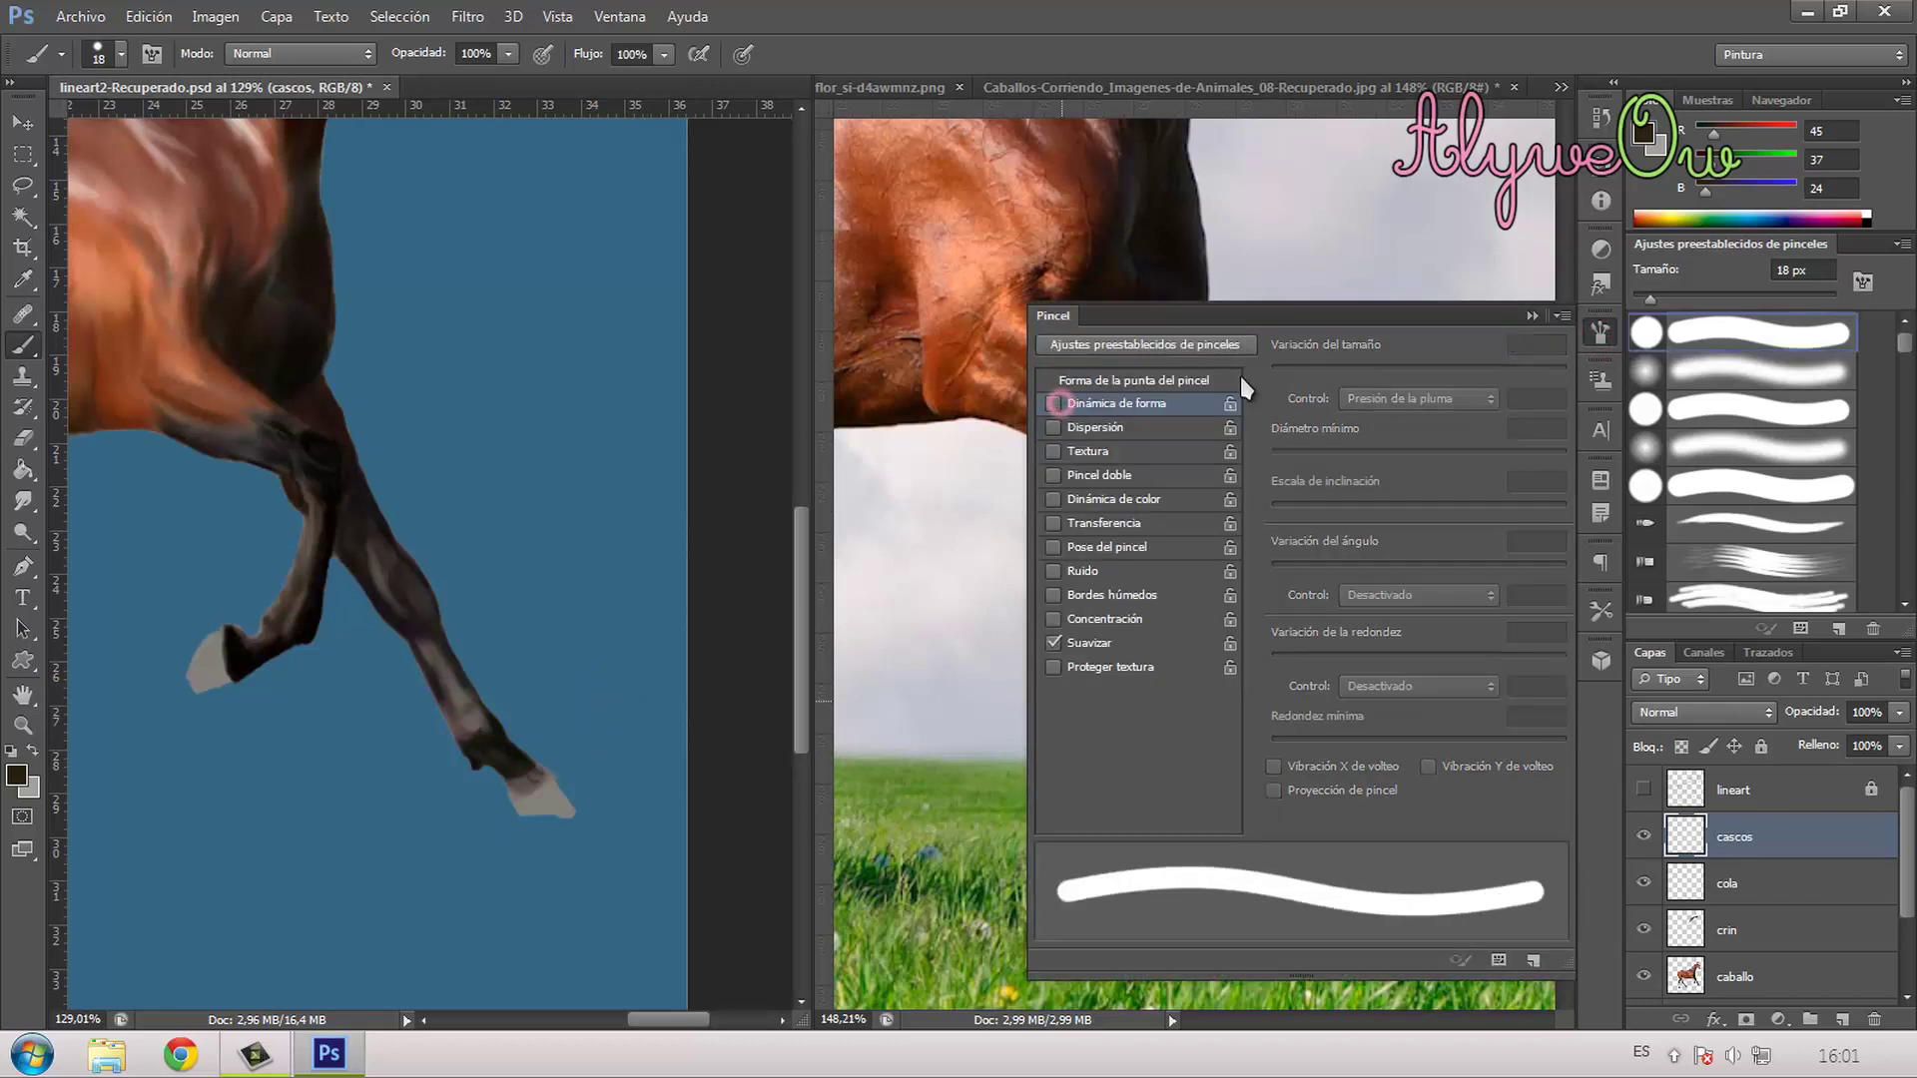
left_click(1532, 316)
Step: Place four overlapping swatches beside the front legs, from dark brown to light tan, sampled from the reference photo's raised hoof
left_click(577, 646)
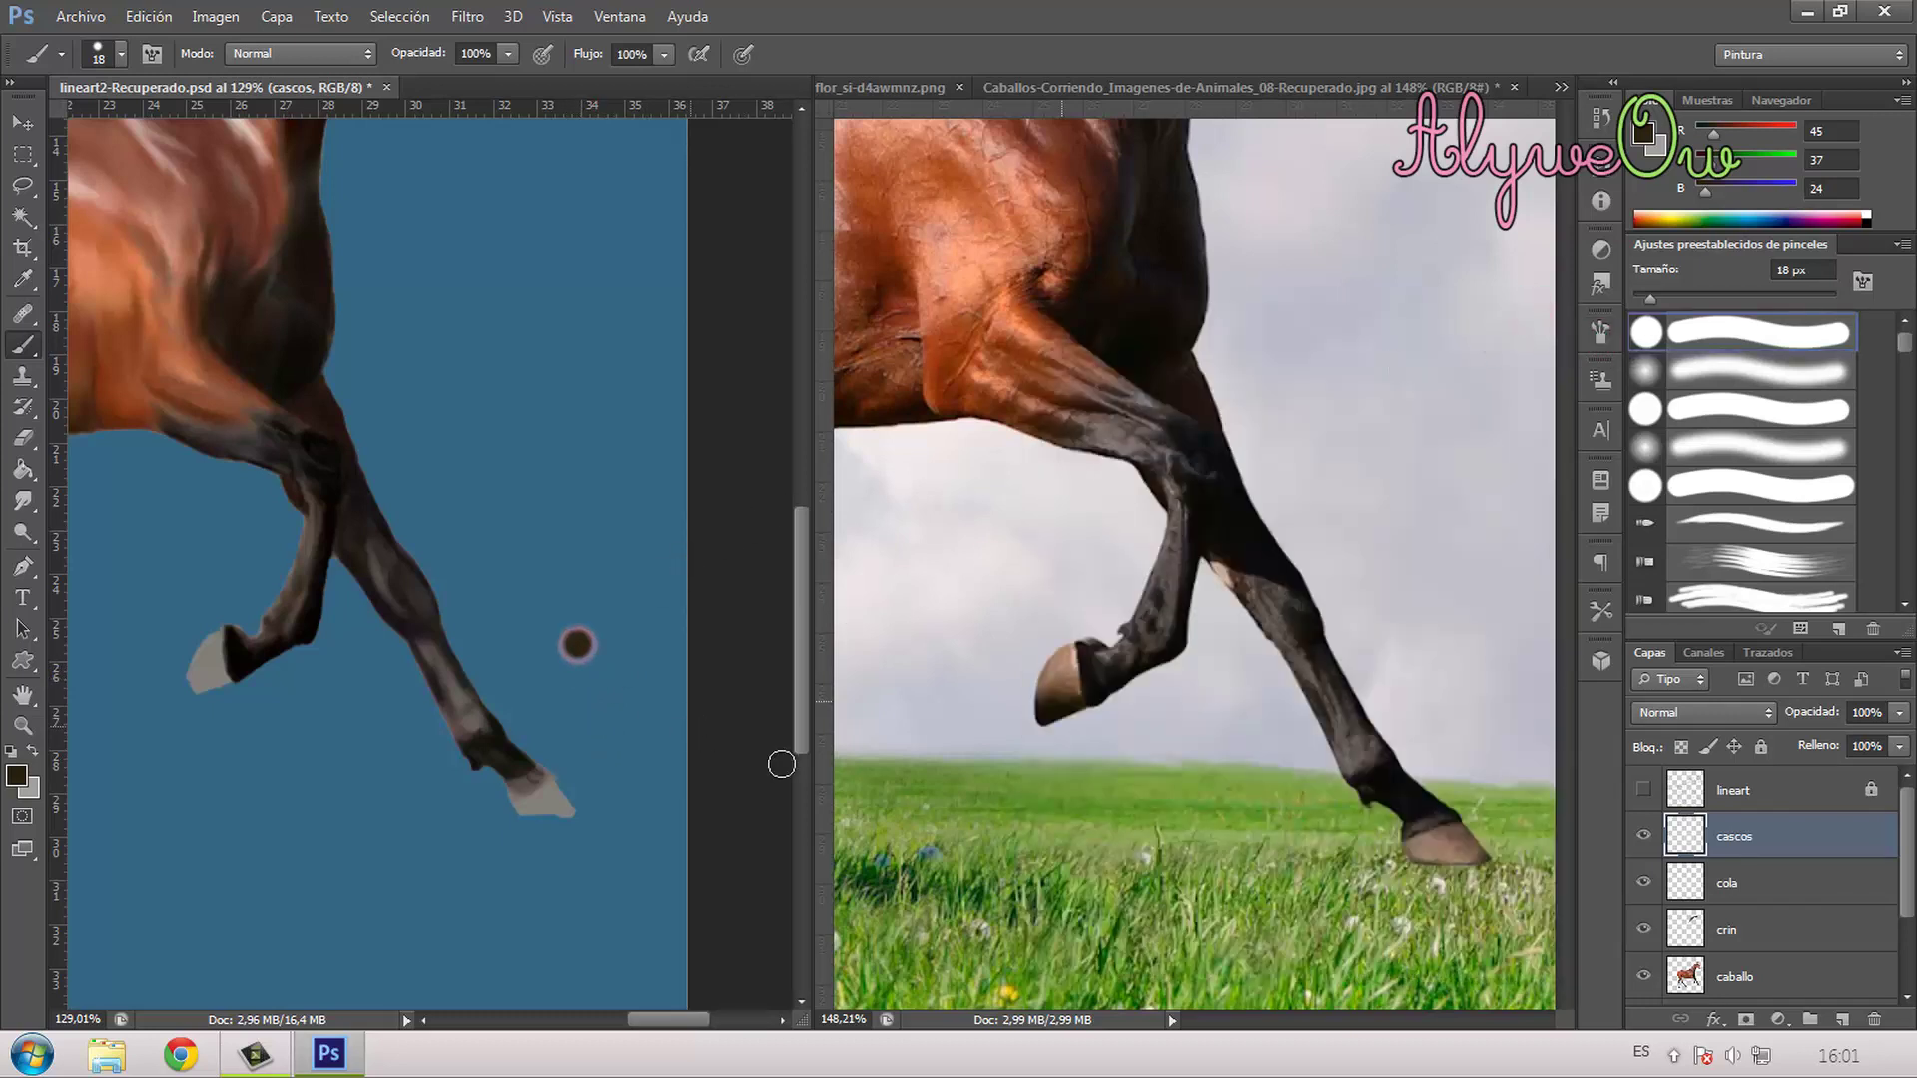
left_click(1074, 689, "alt")
left_click_drag(1074, 689, 1074, 685)
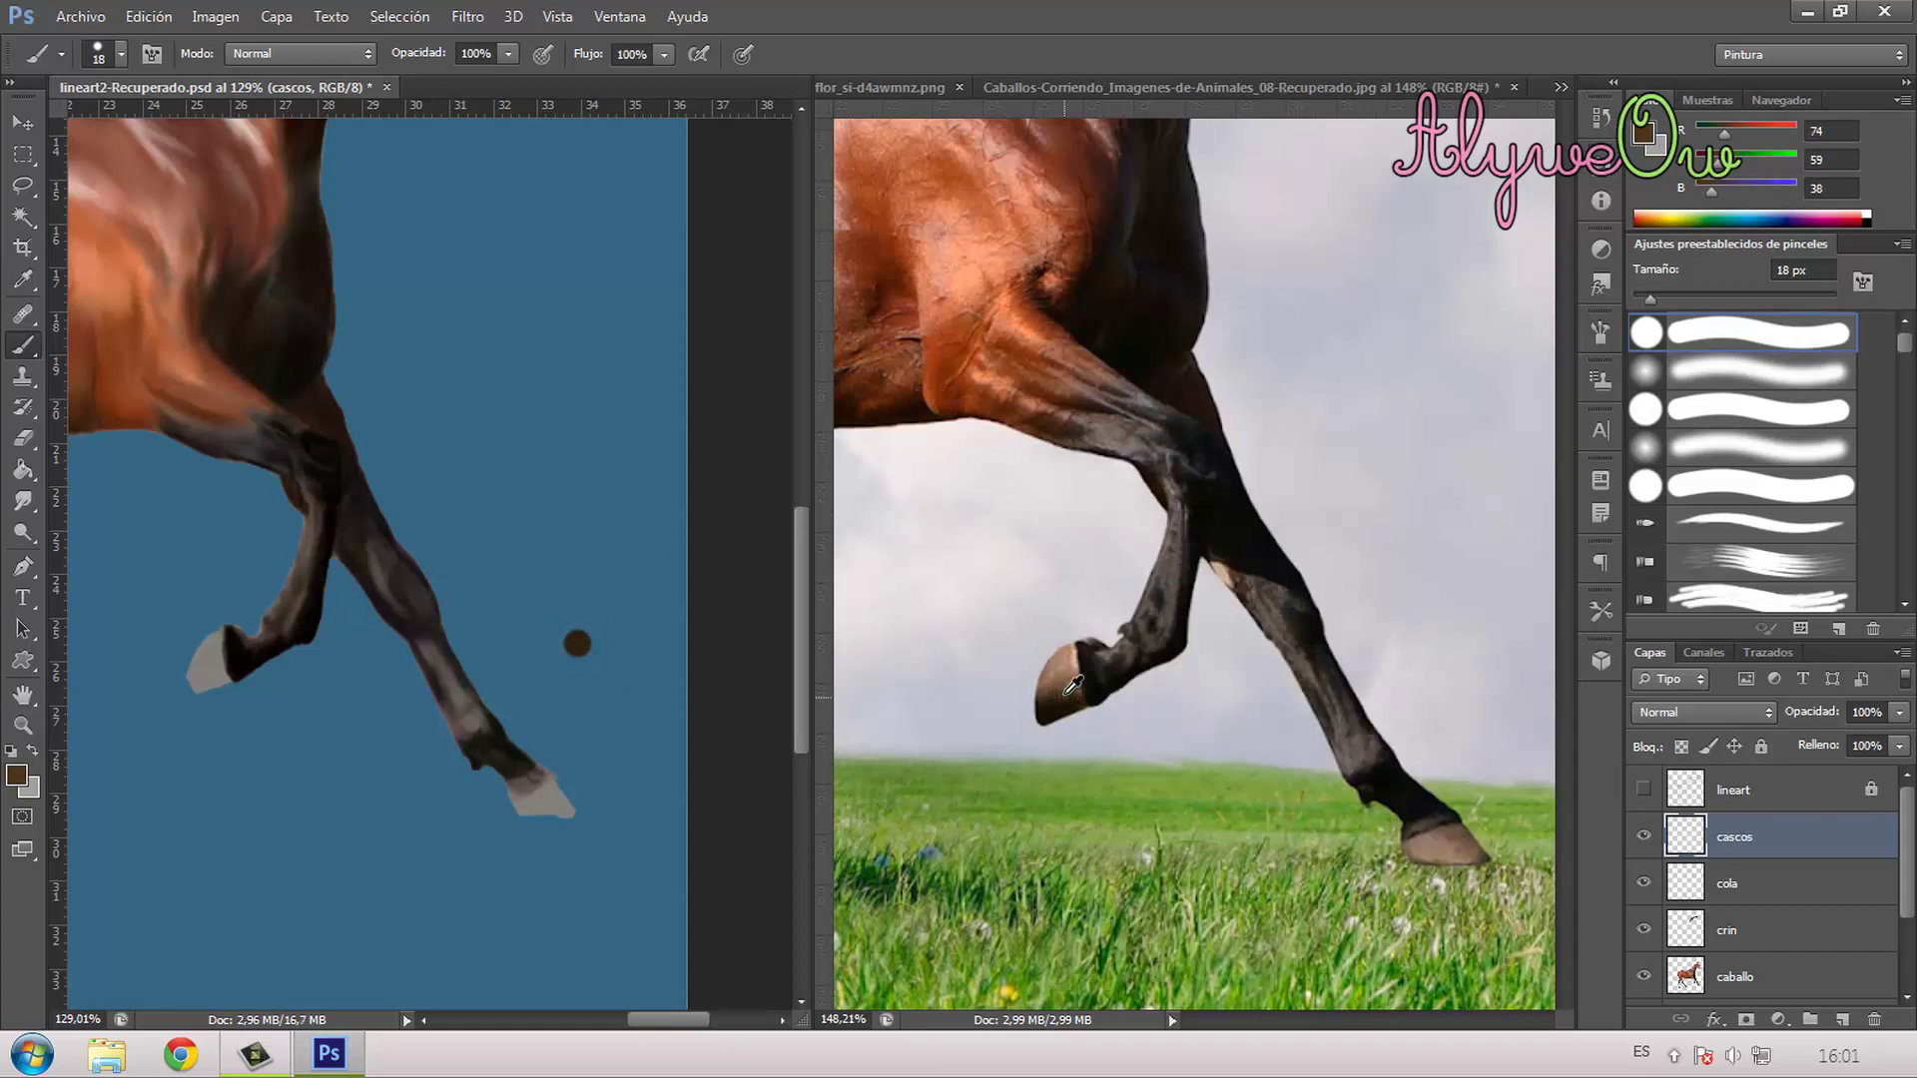
left_click(585, 666)
left_click(1063, 679, "alt")
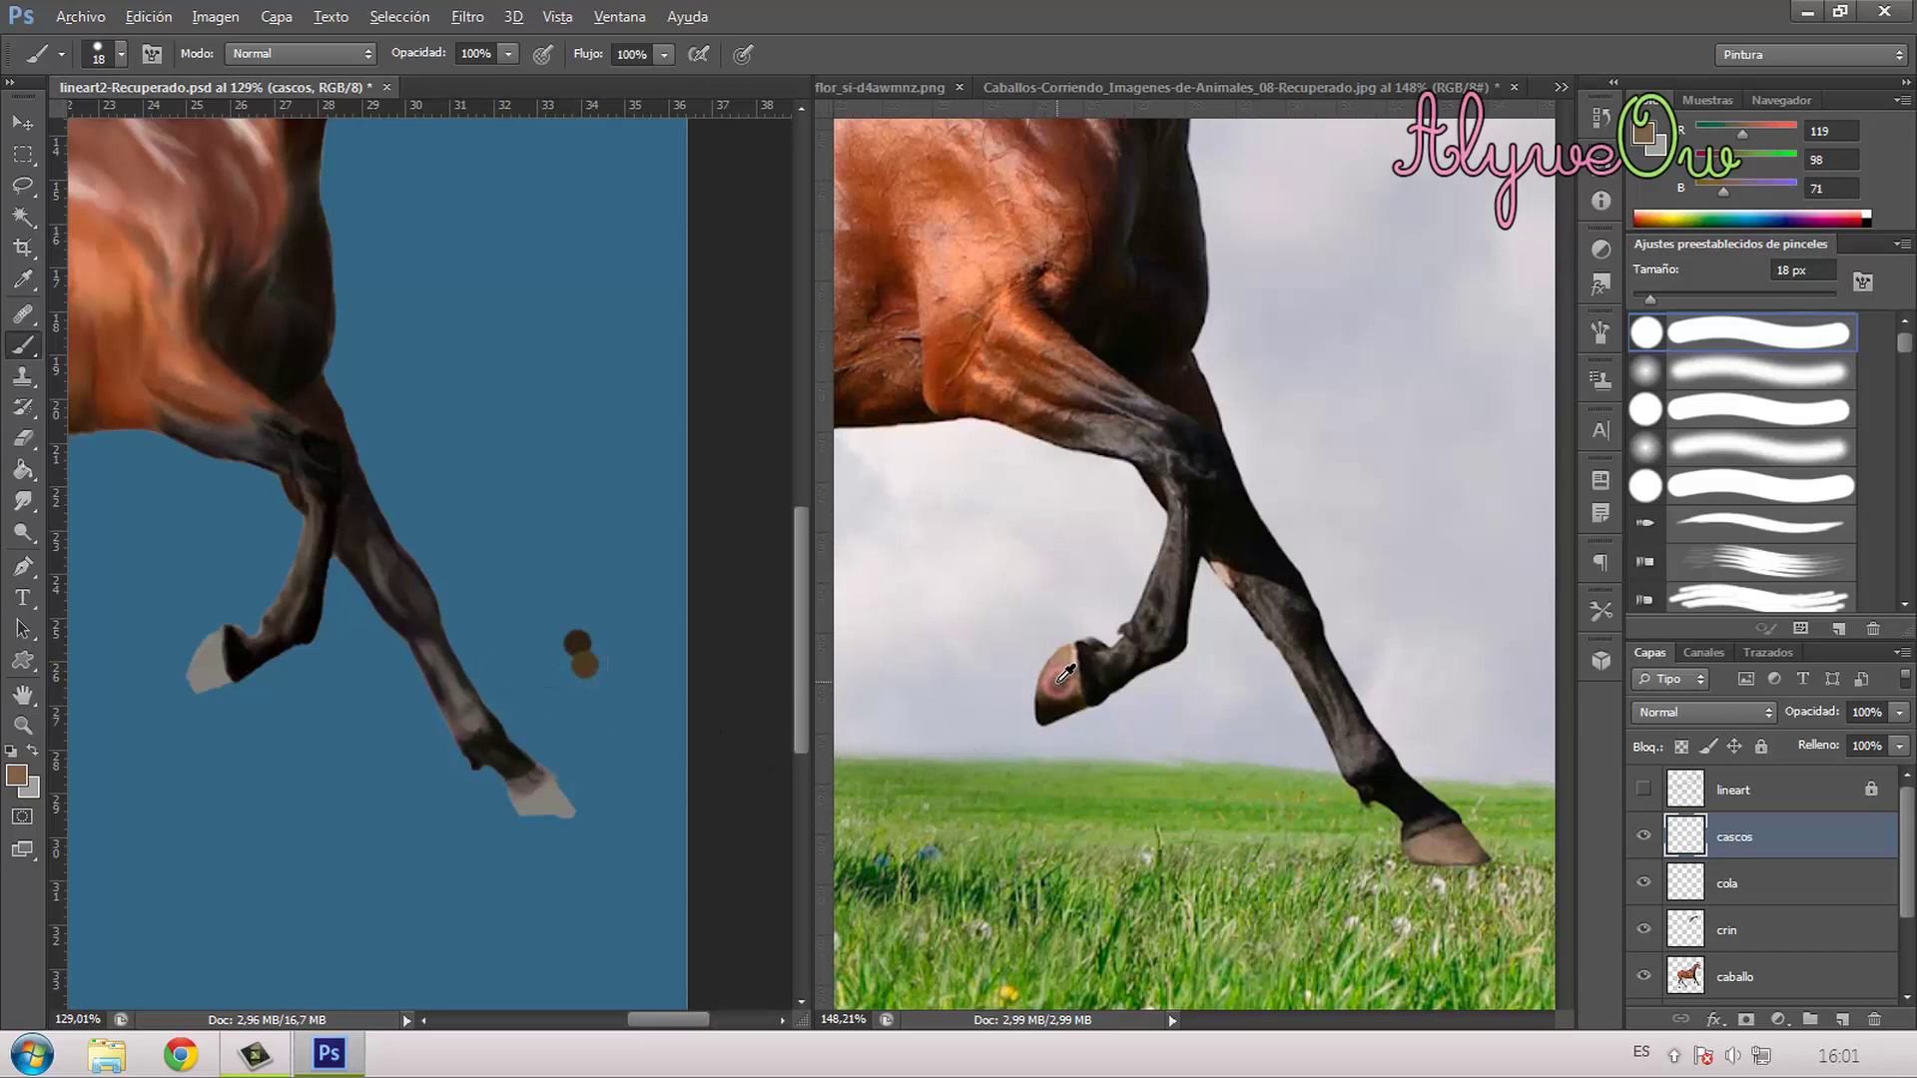
left_click(589, 685)
left_click(1079, 644, "alt")
left_click(1075, 650, "alt")
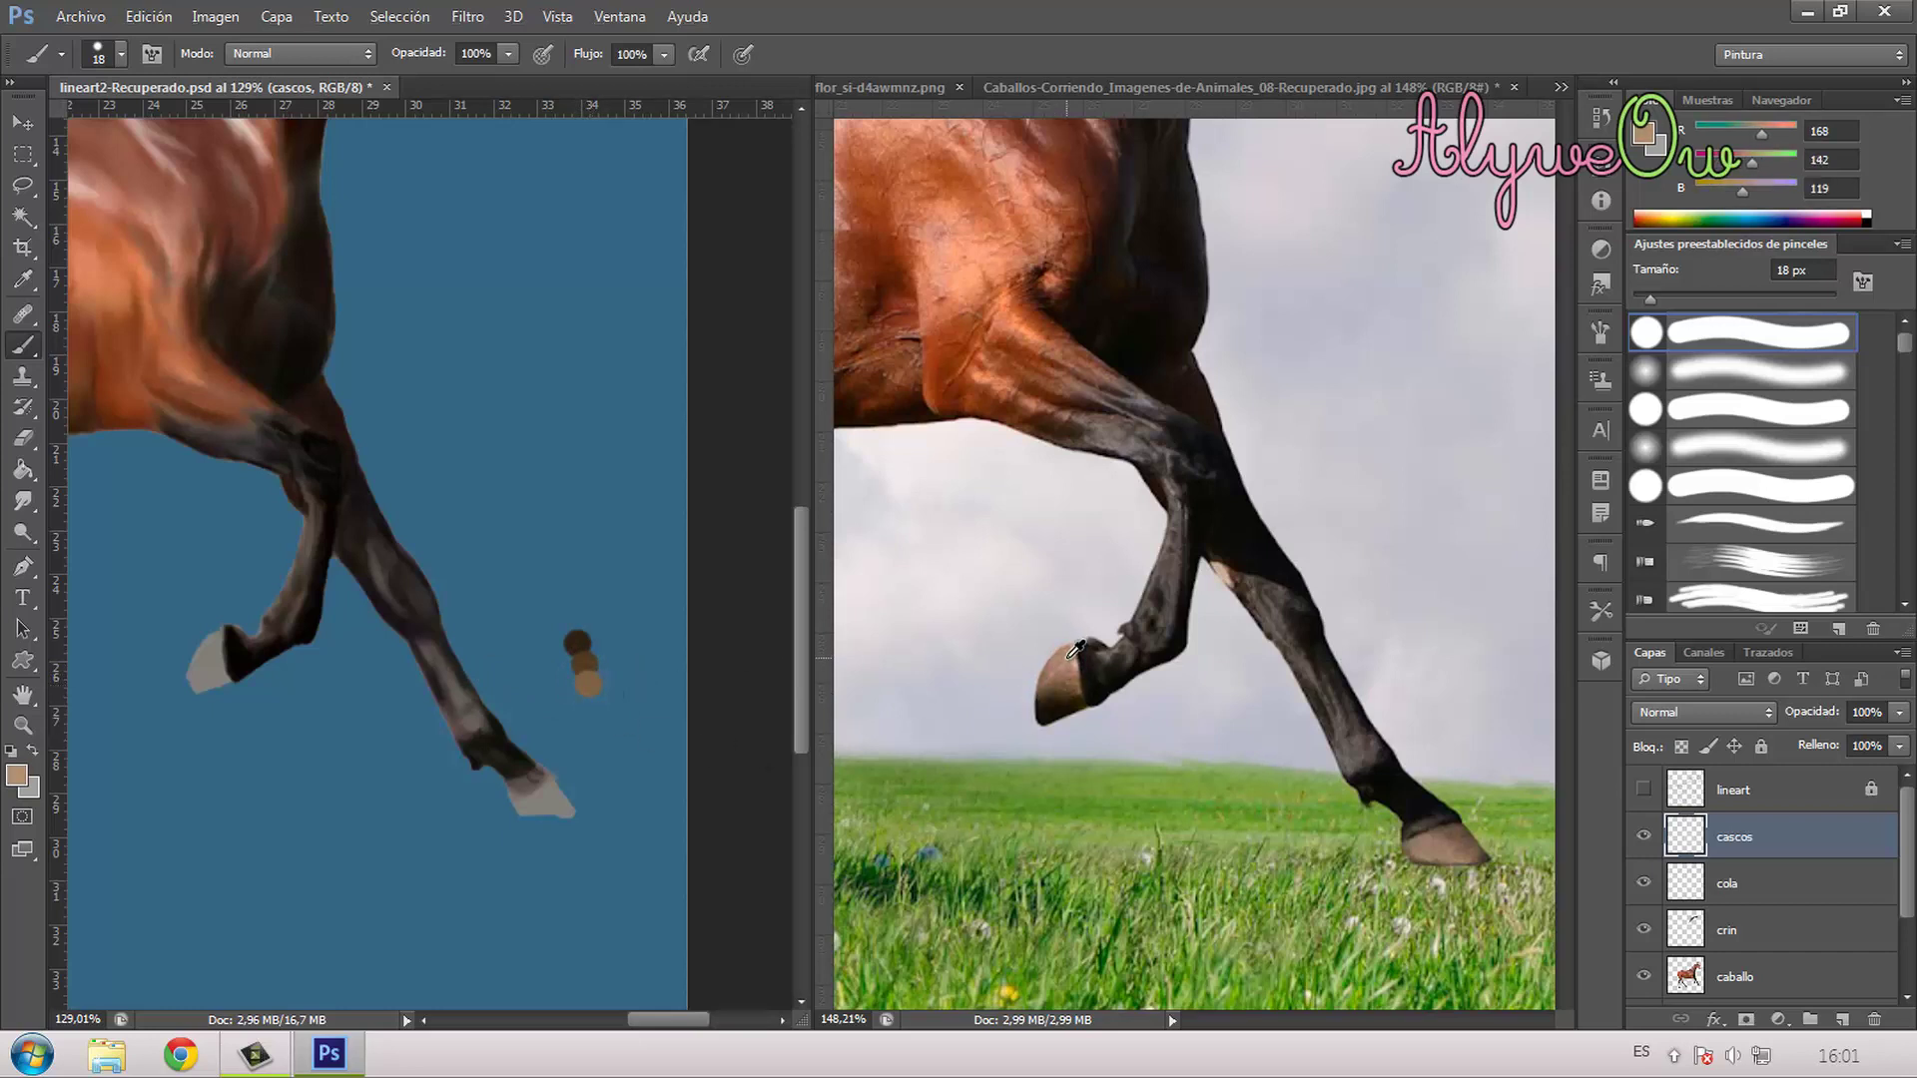
left_click(589, 704)
Step: Review the tutorial's instructions and examples for painting the hooves, and return to the horse reference photo
left_click(884, 87)
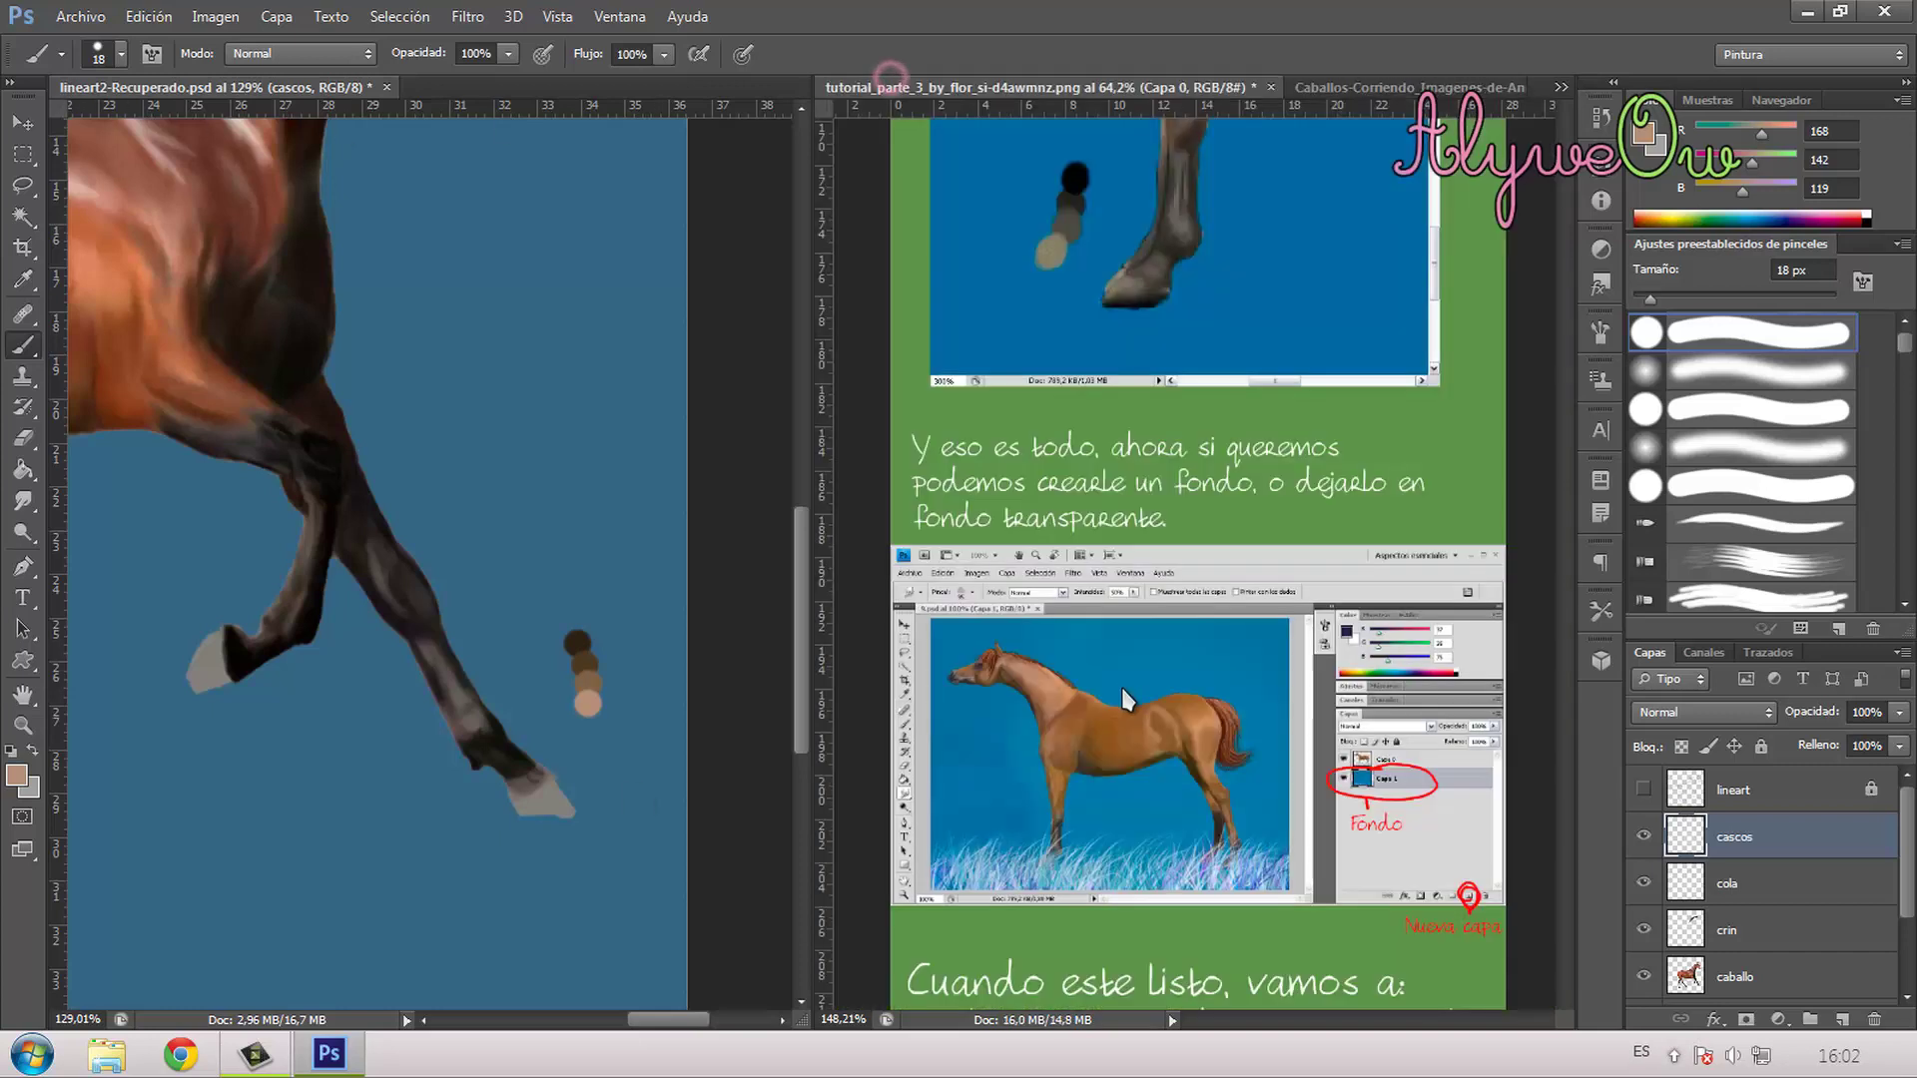
scroll(1350, 466, "up", 5)
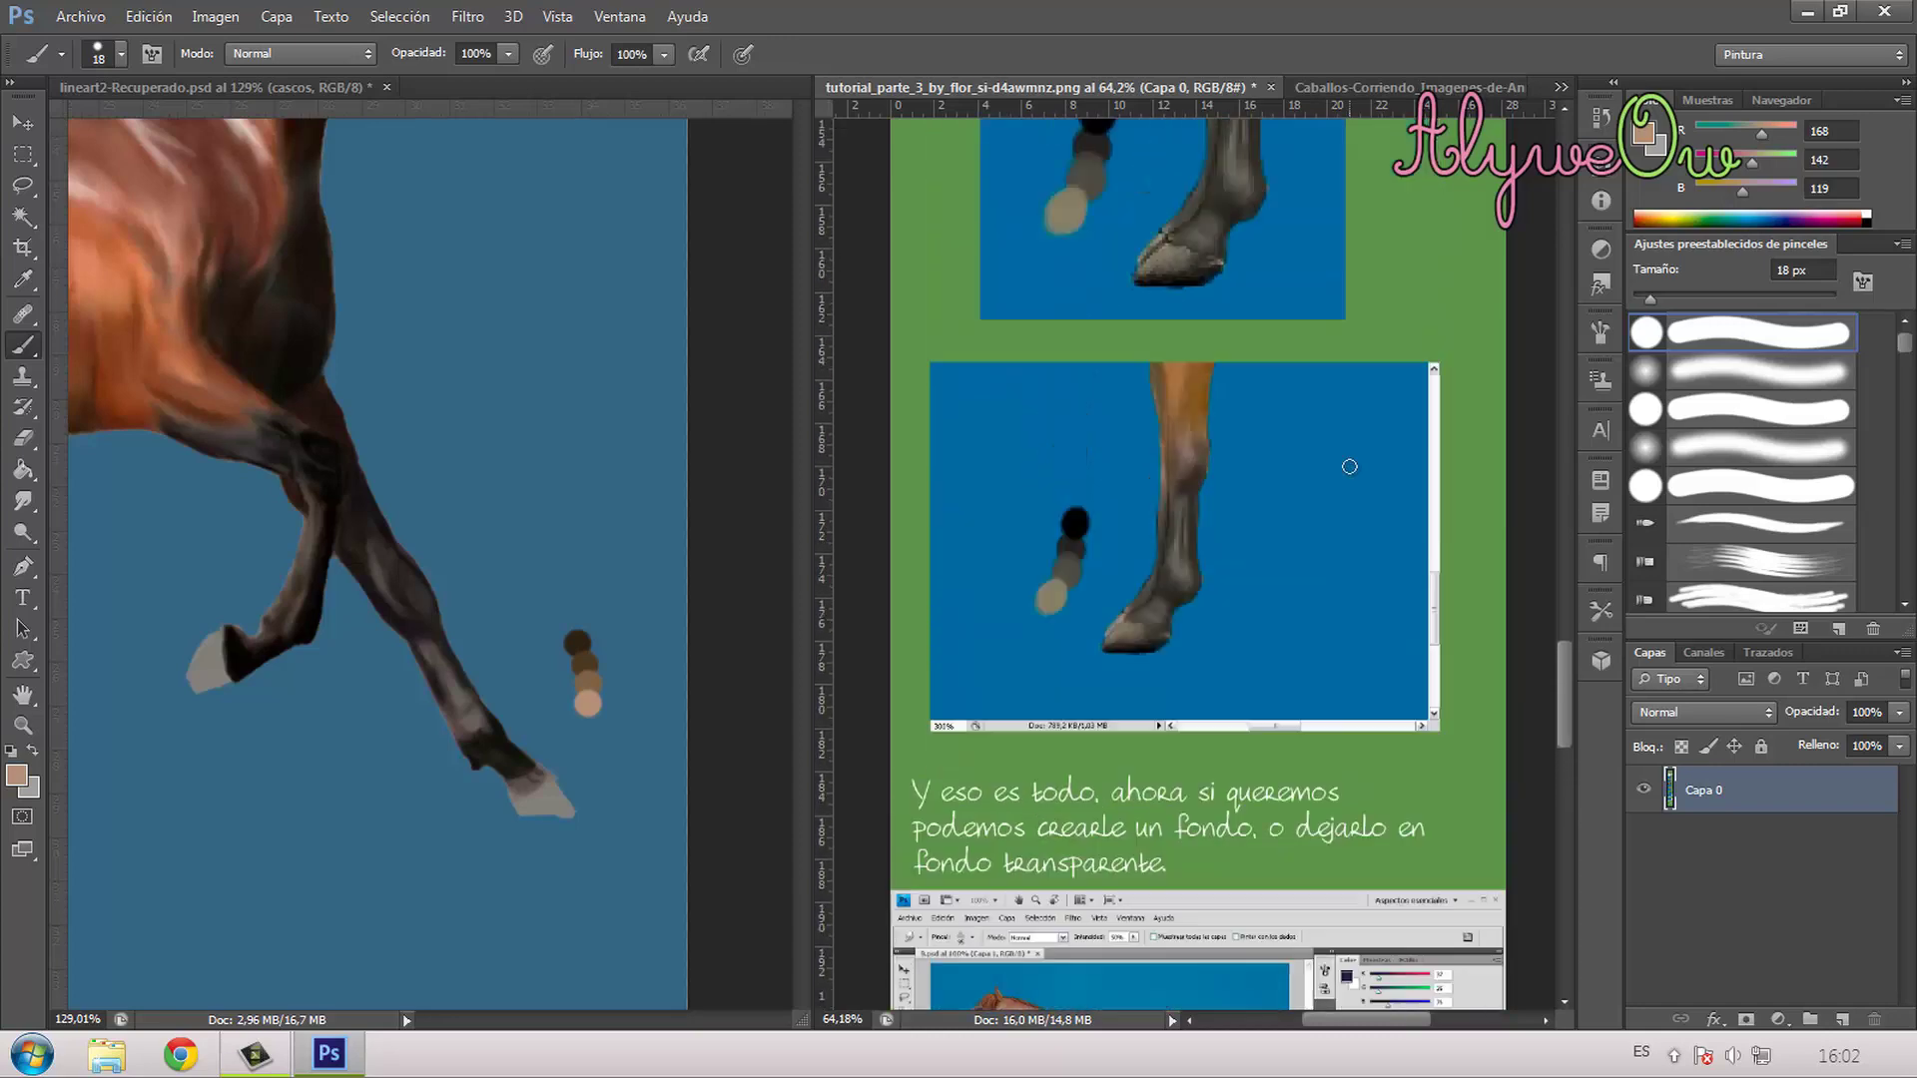
scroll(1350, 466, "up", 3)
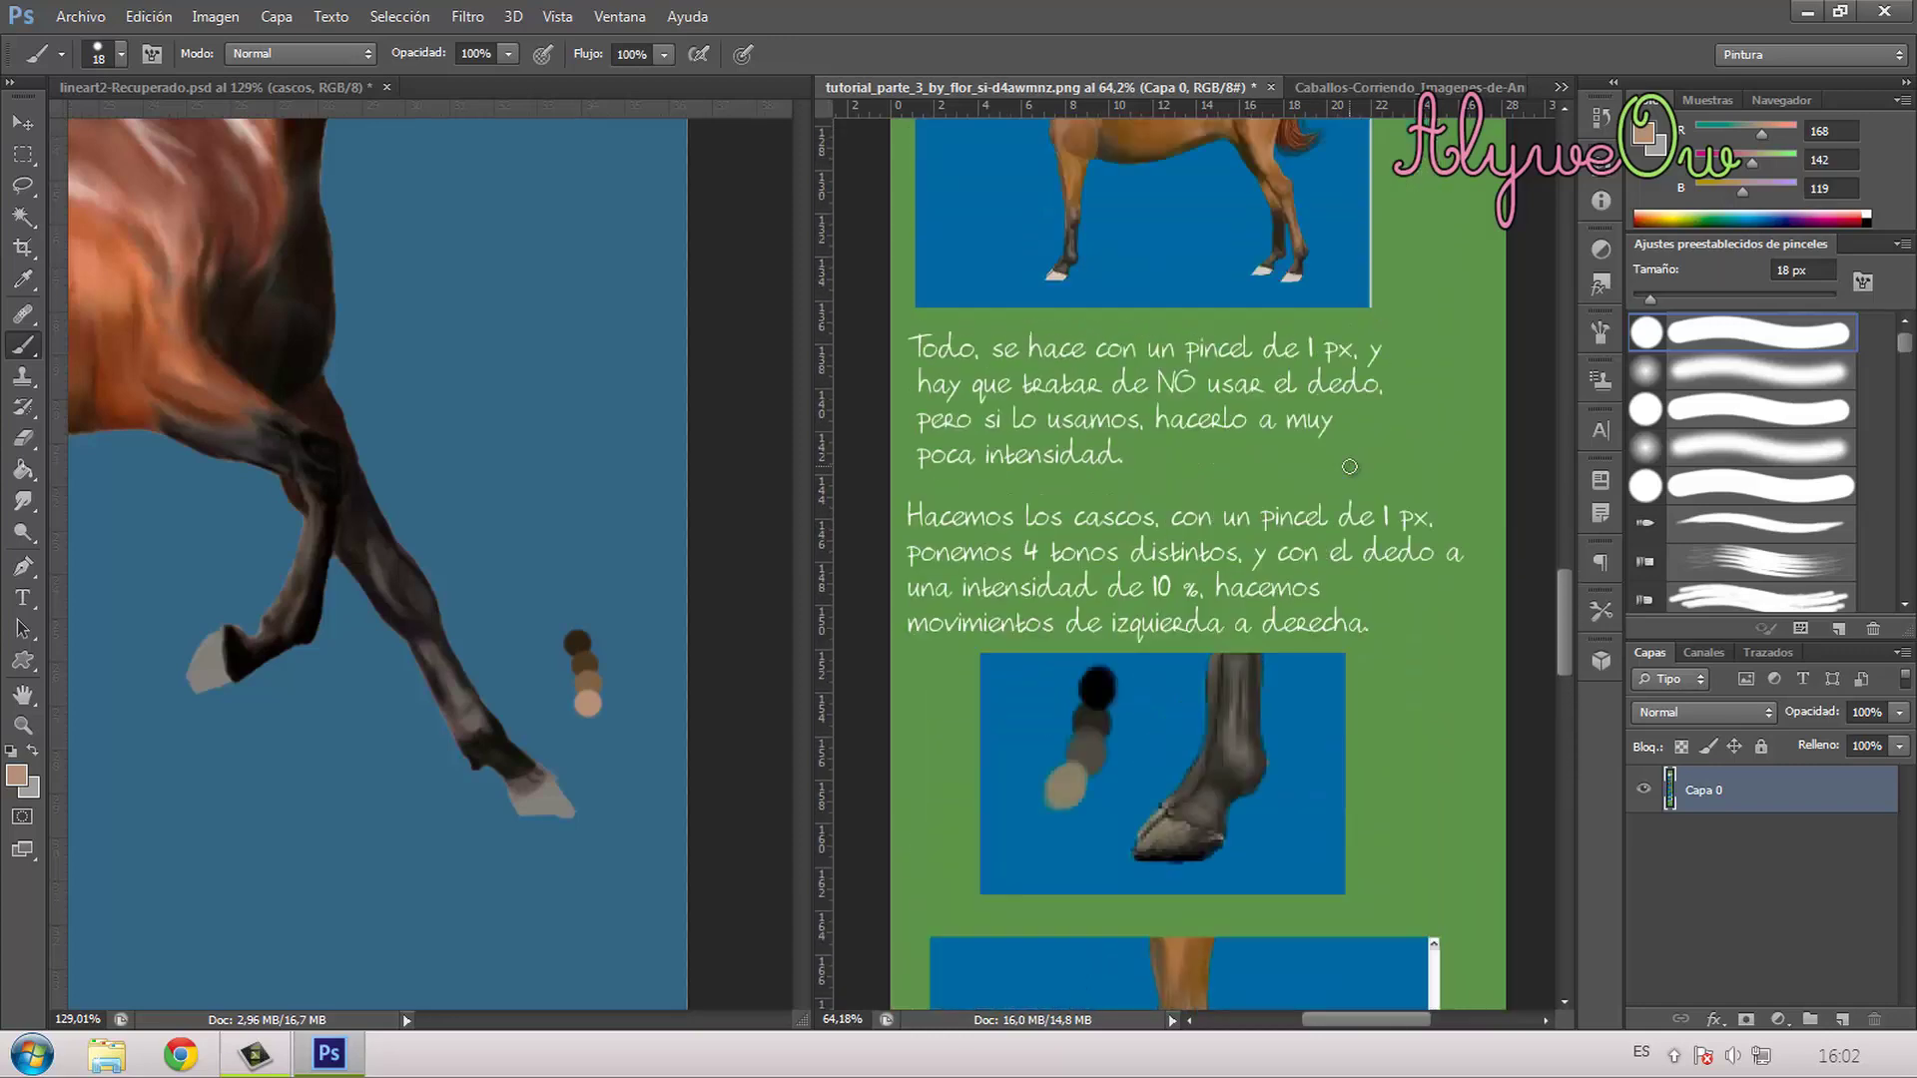
scroll(1309, 336, "up", 3)
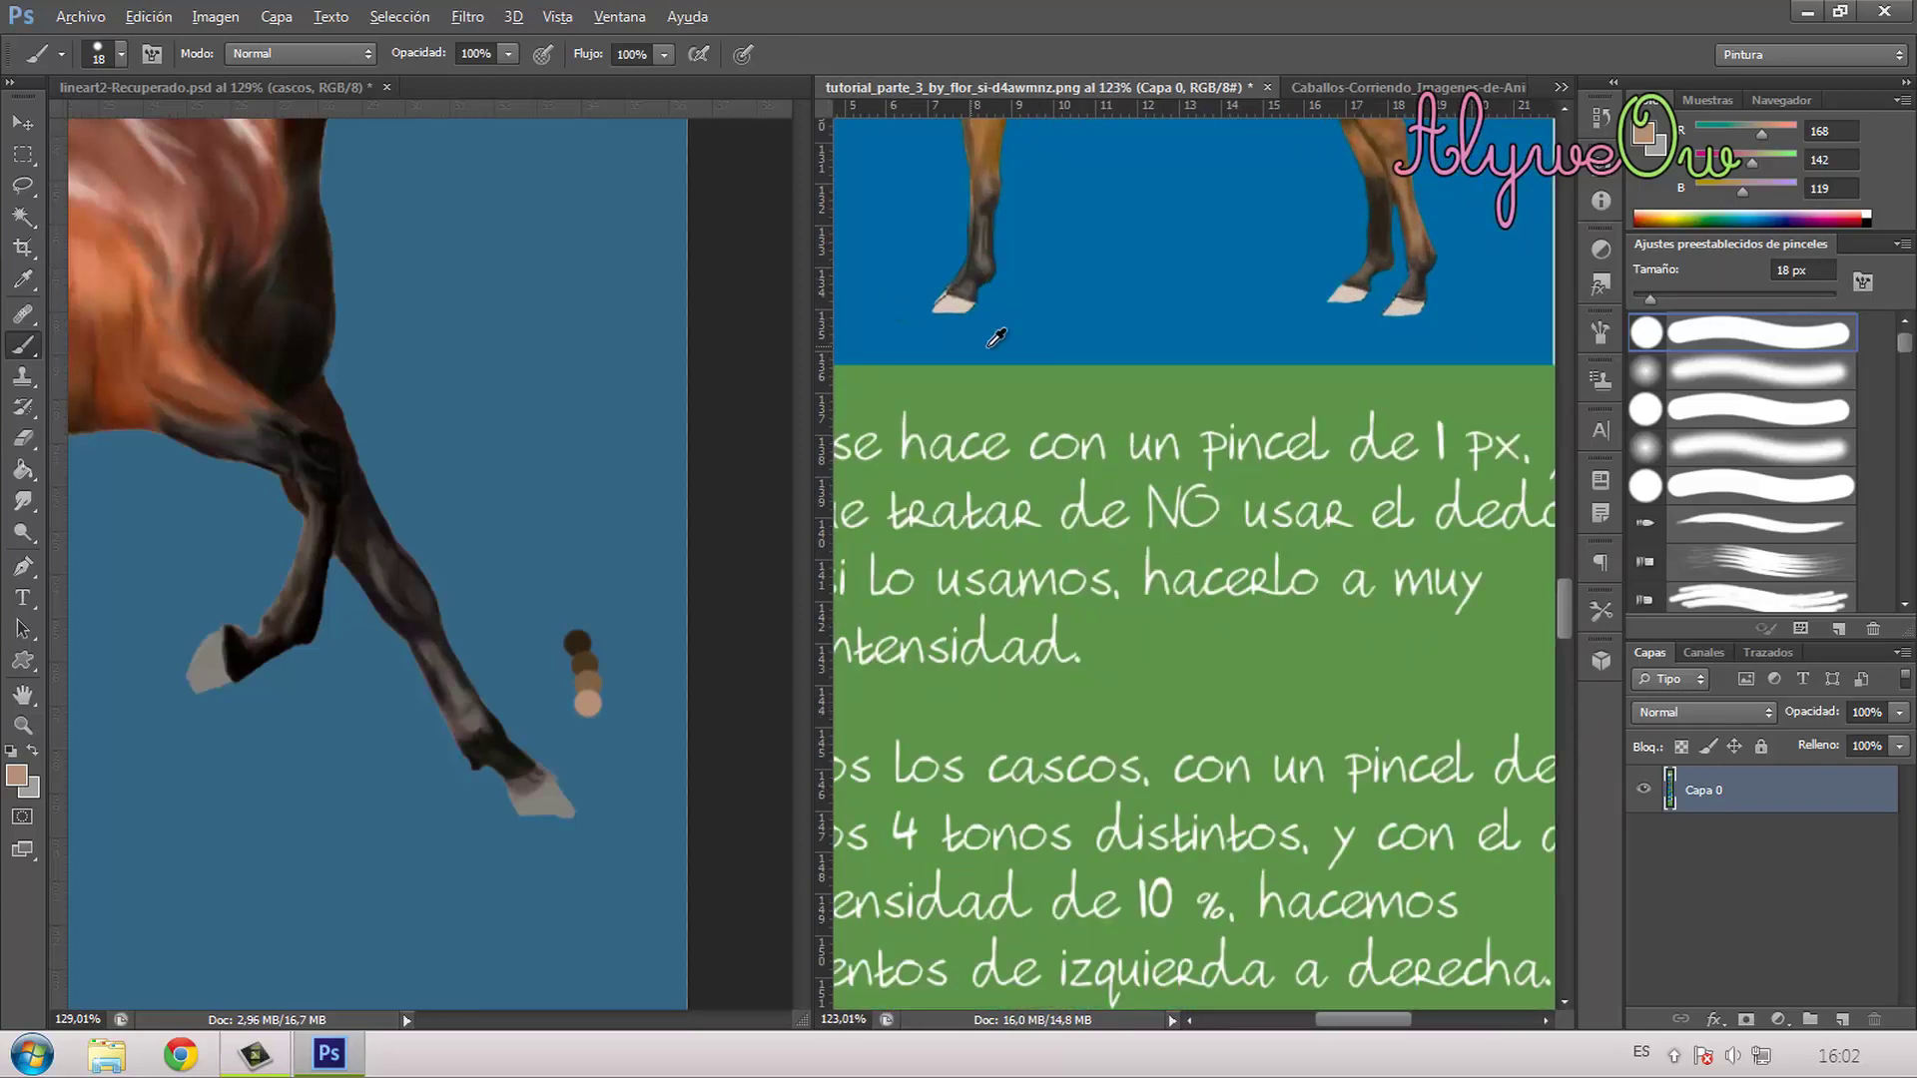
scroll(996, 338, "down", 5)
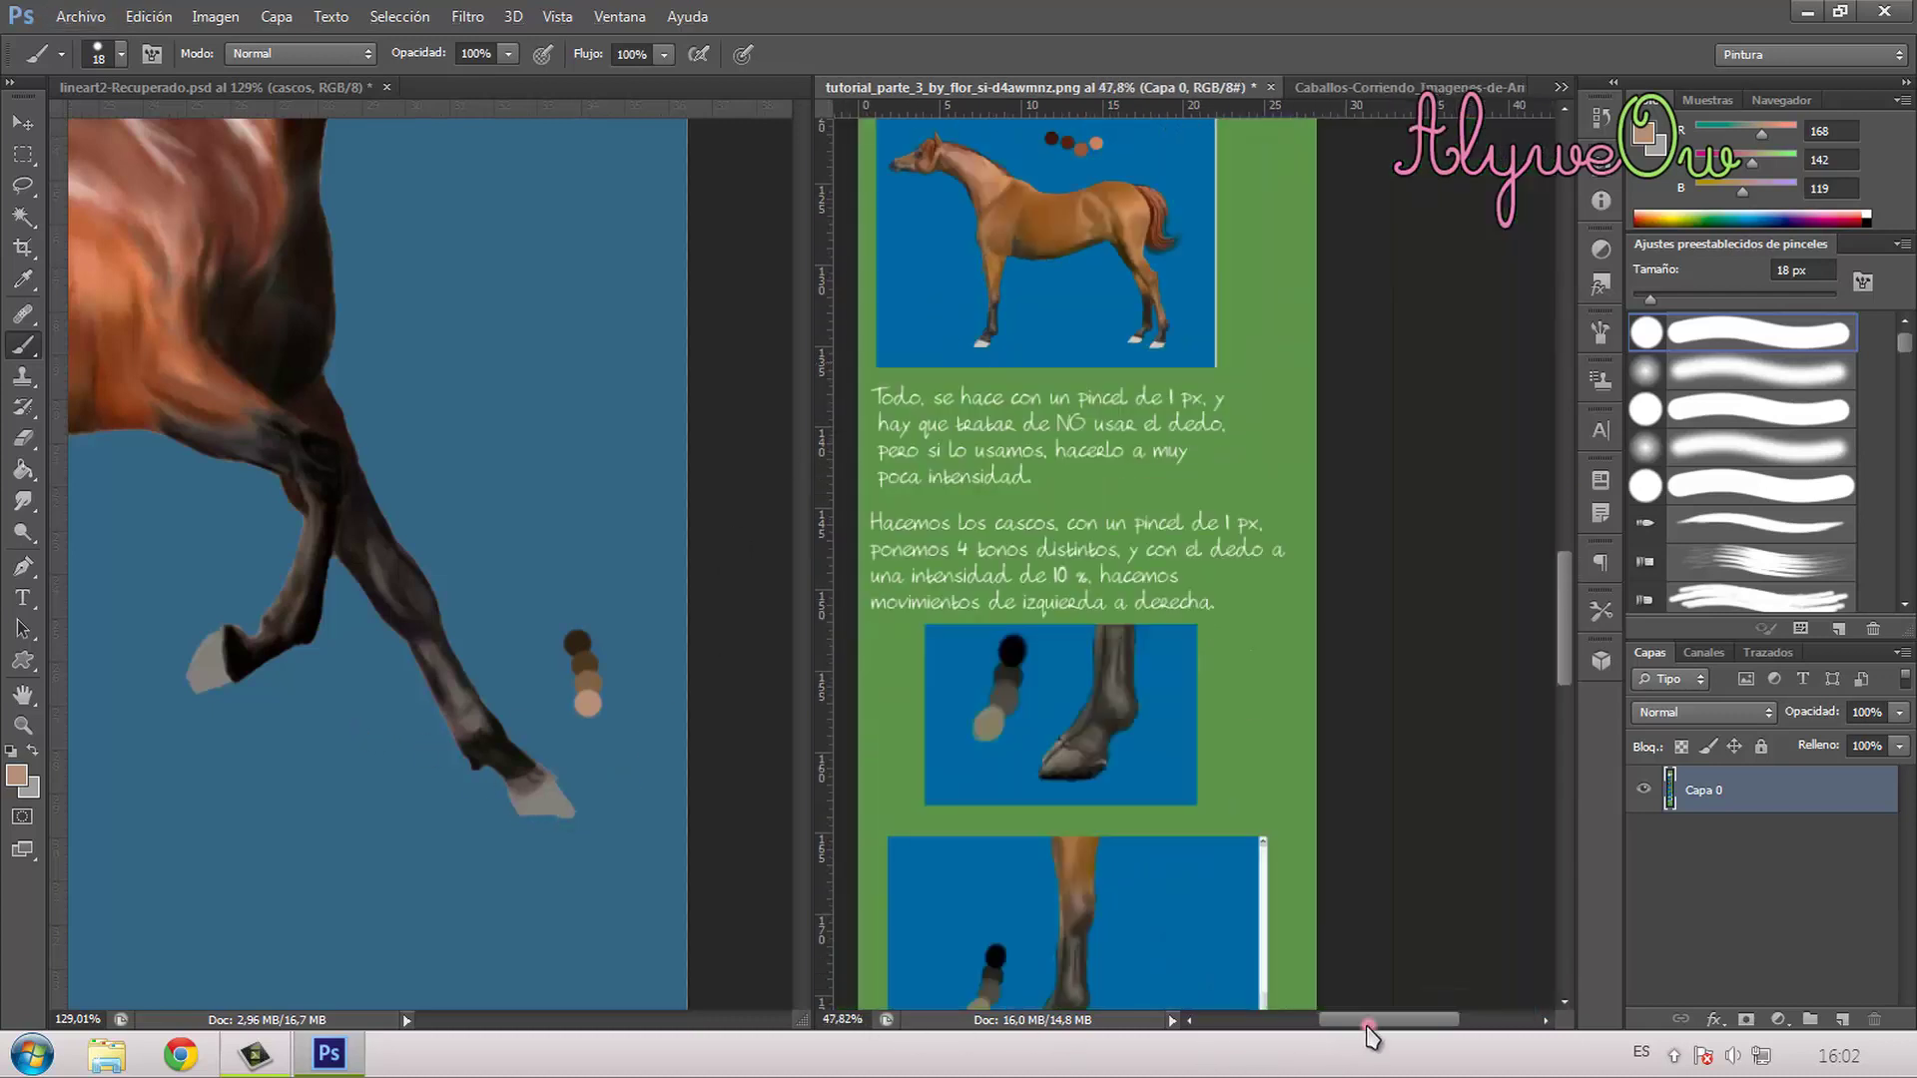
scroll(1360, 1038, "left", 3)
scroll(1360, 1039, "right", 3)
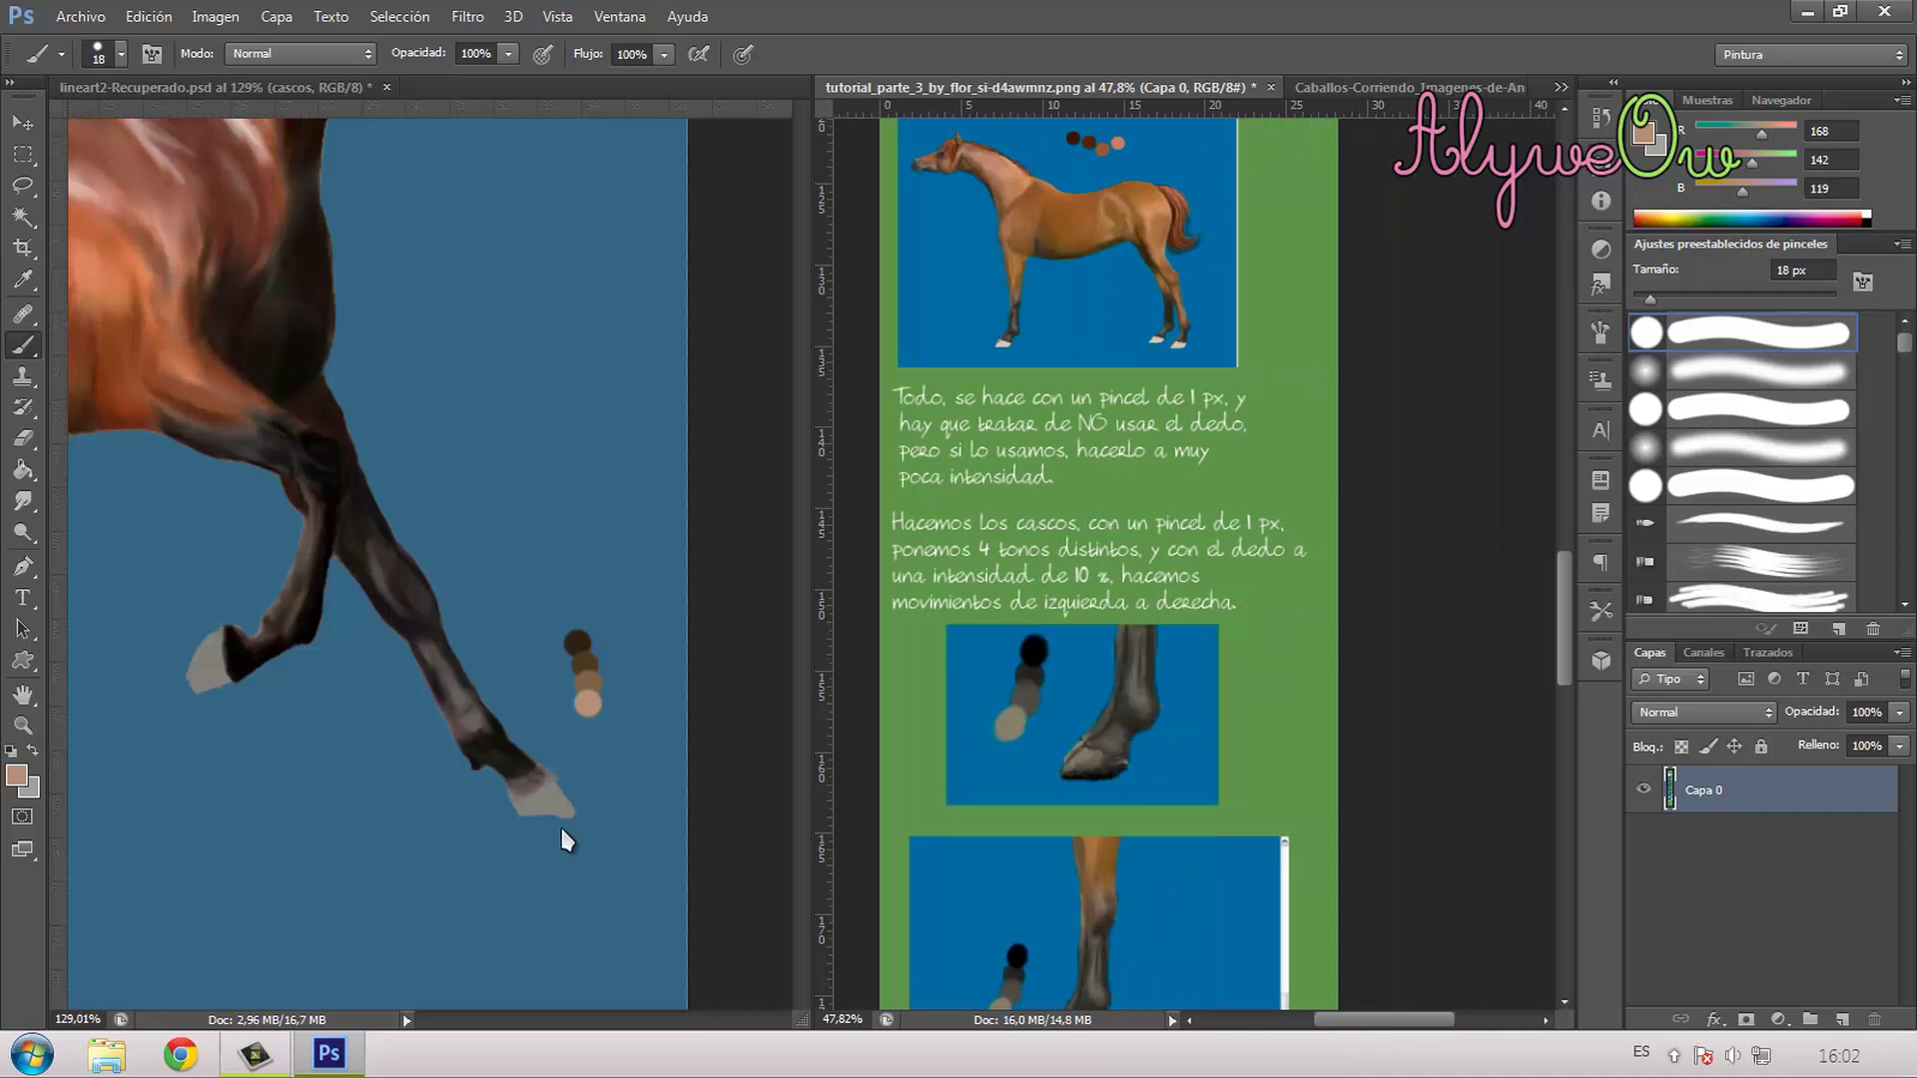
left_click(1364, 86)
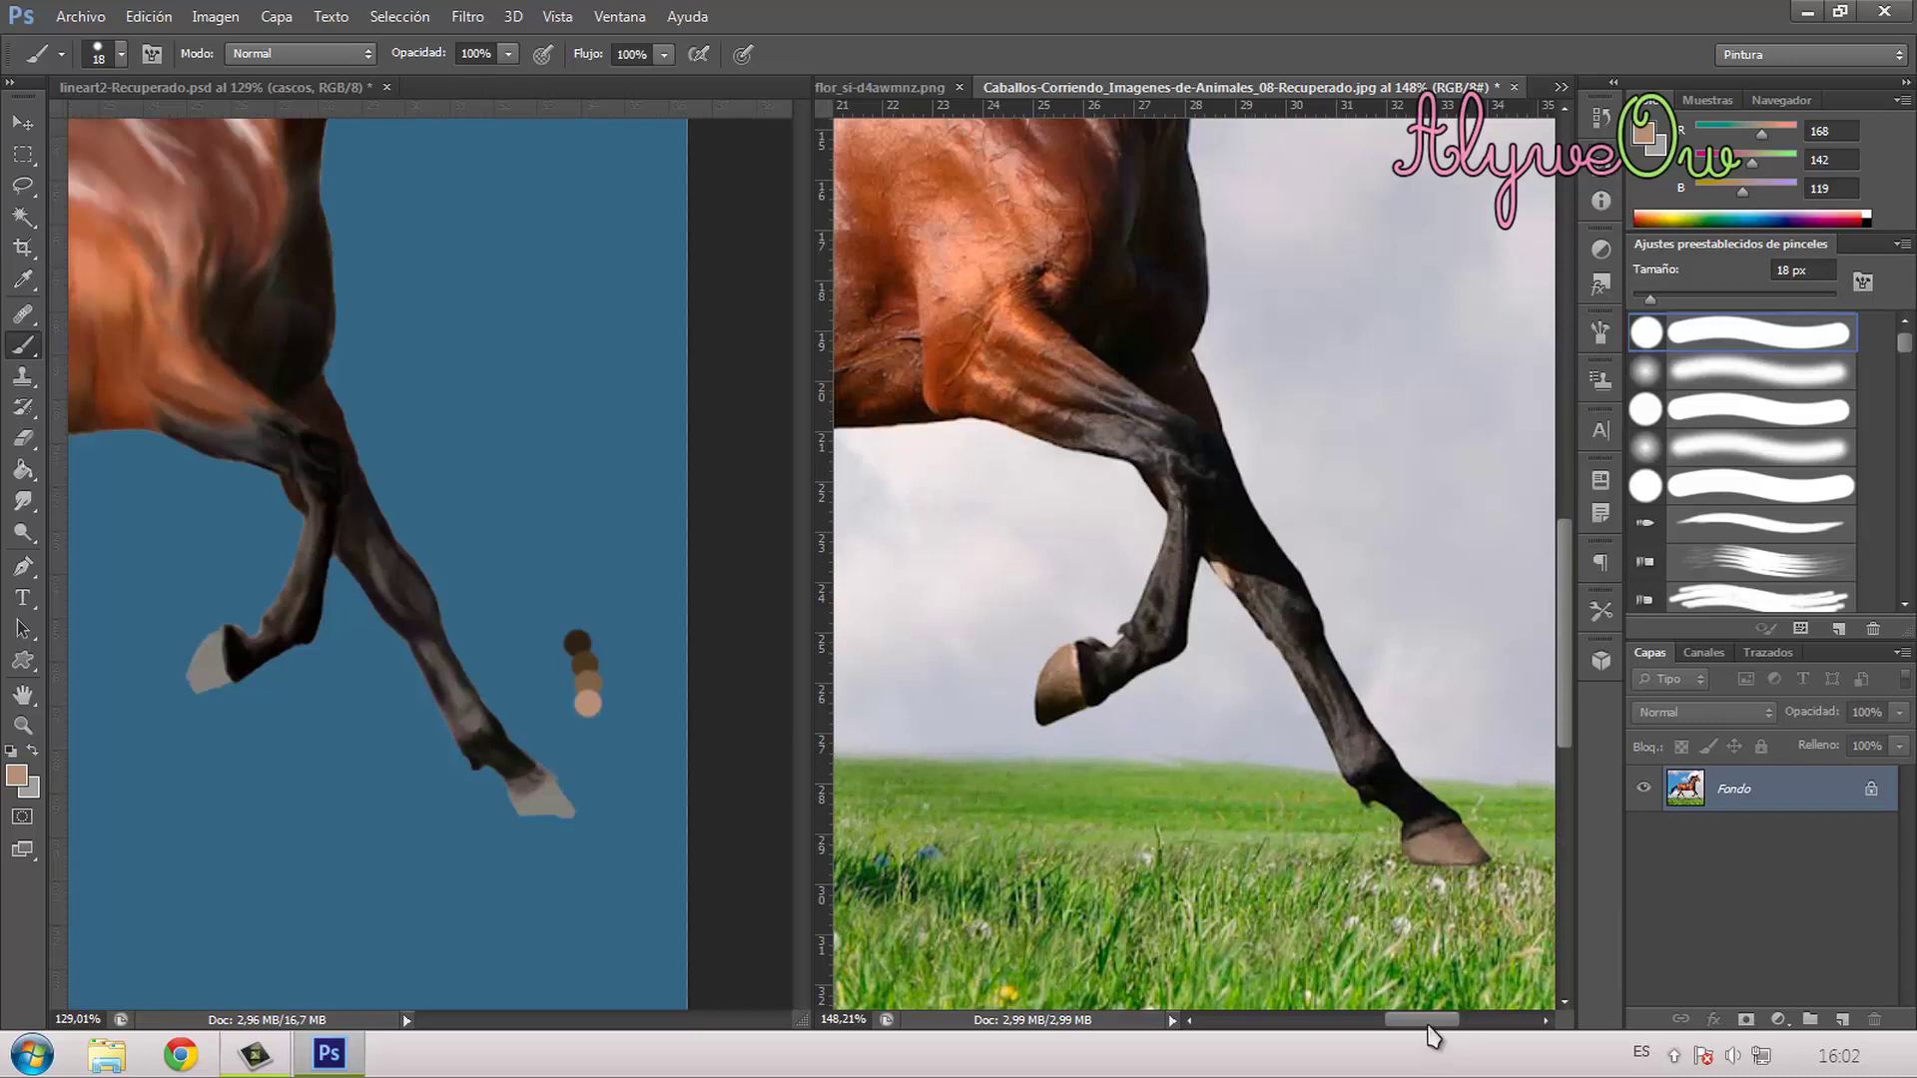
left_click_drag(1429, 1023, 1425, 1024)
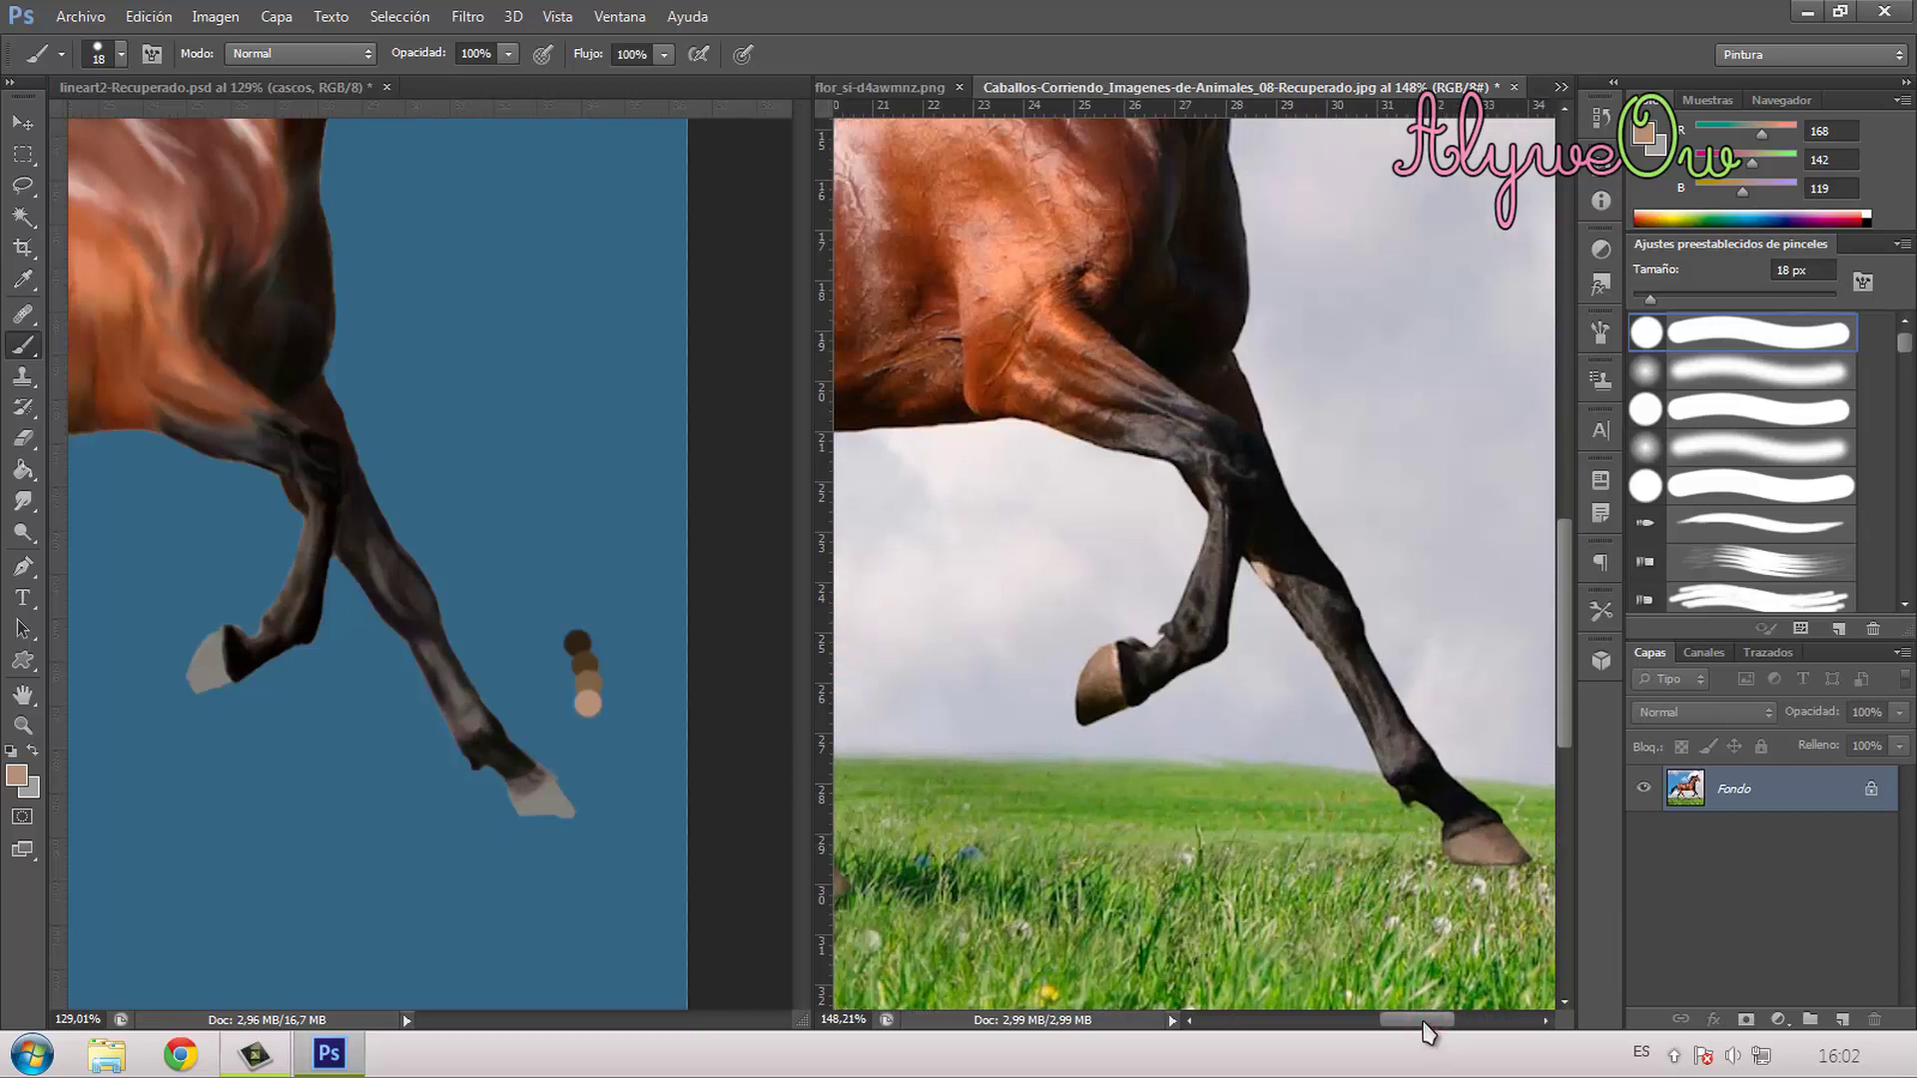
Step: Fill both front hooves with the light tan base tone on the cascos layer, following the line art
left_click(312, 496)
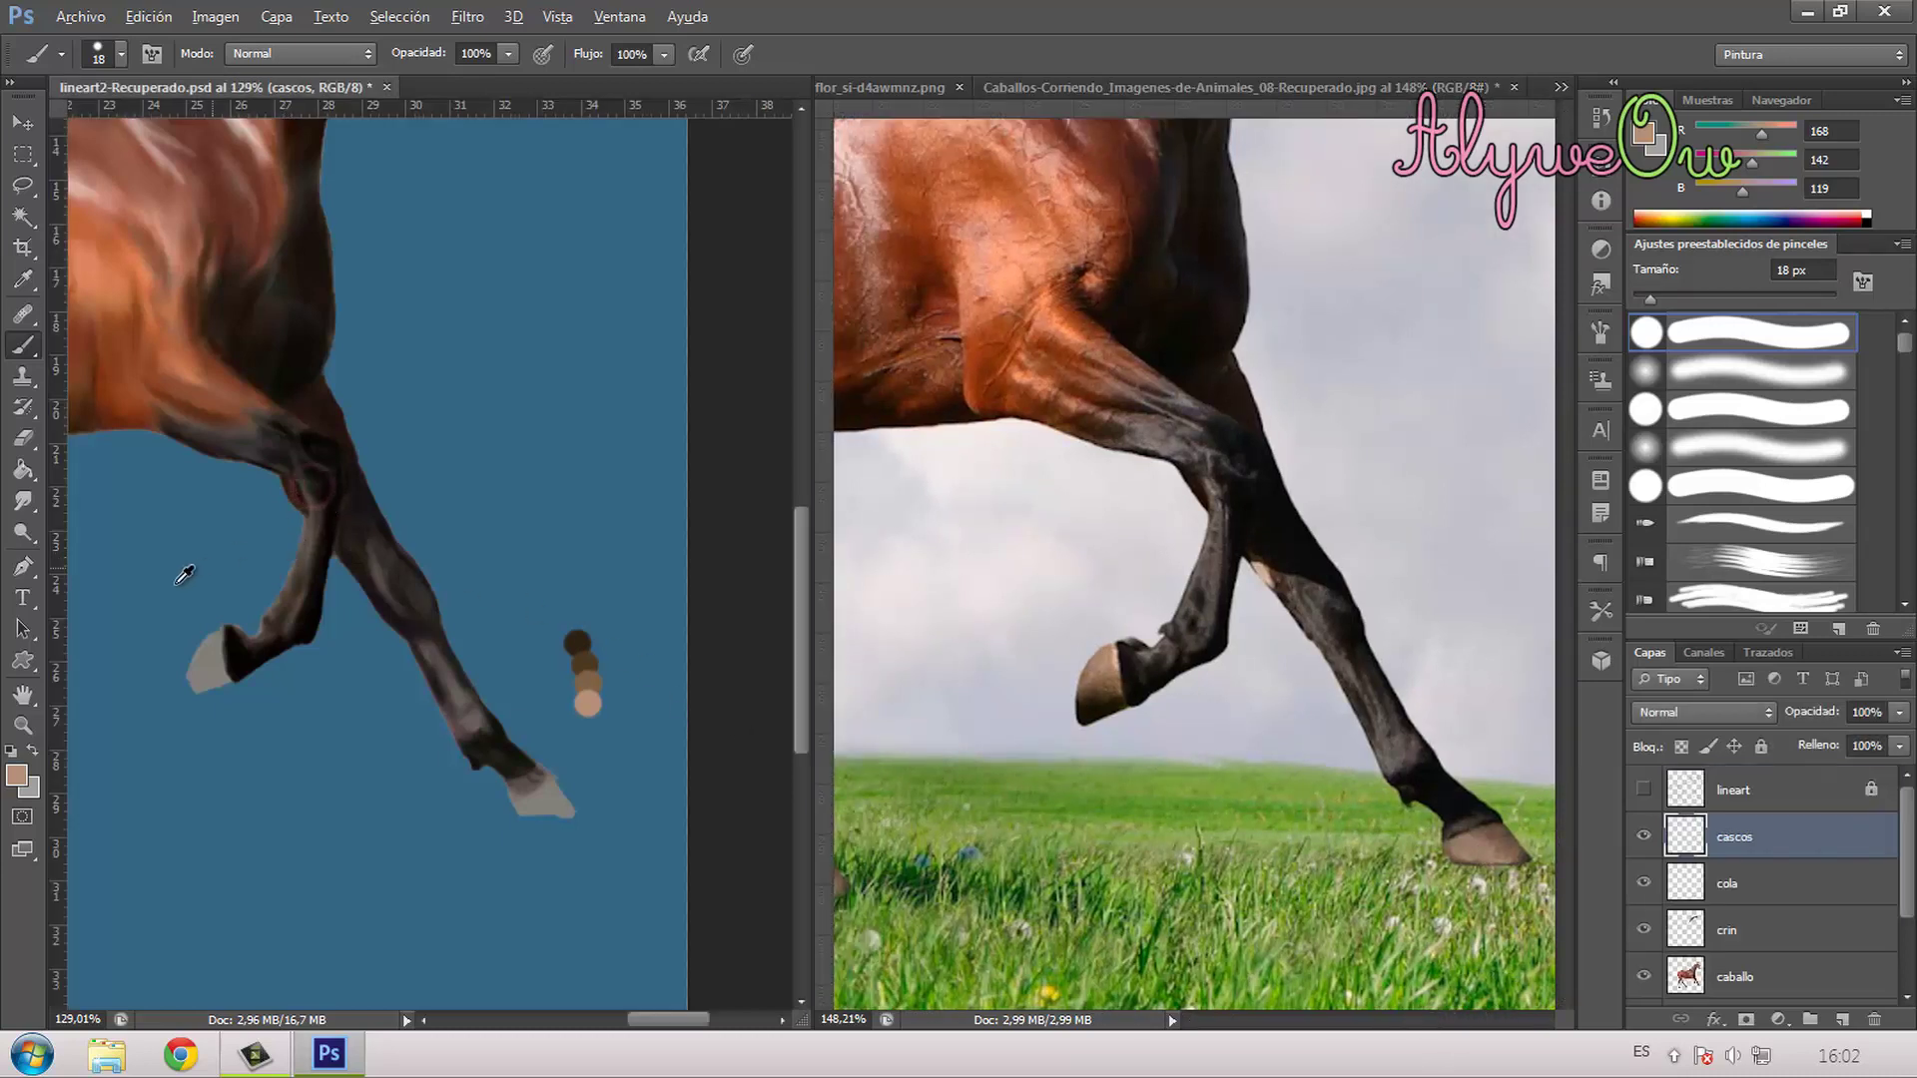
scroll(178, 571, "up", 3)
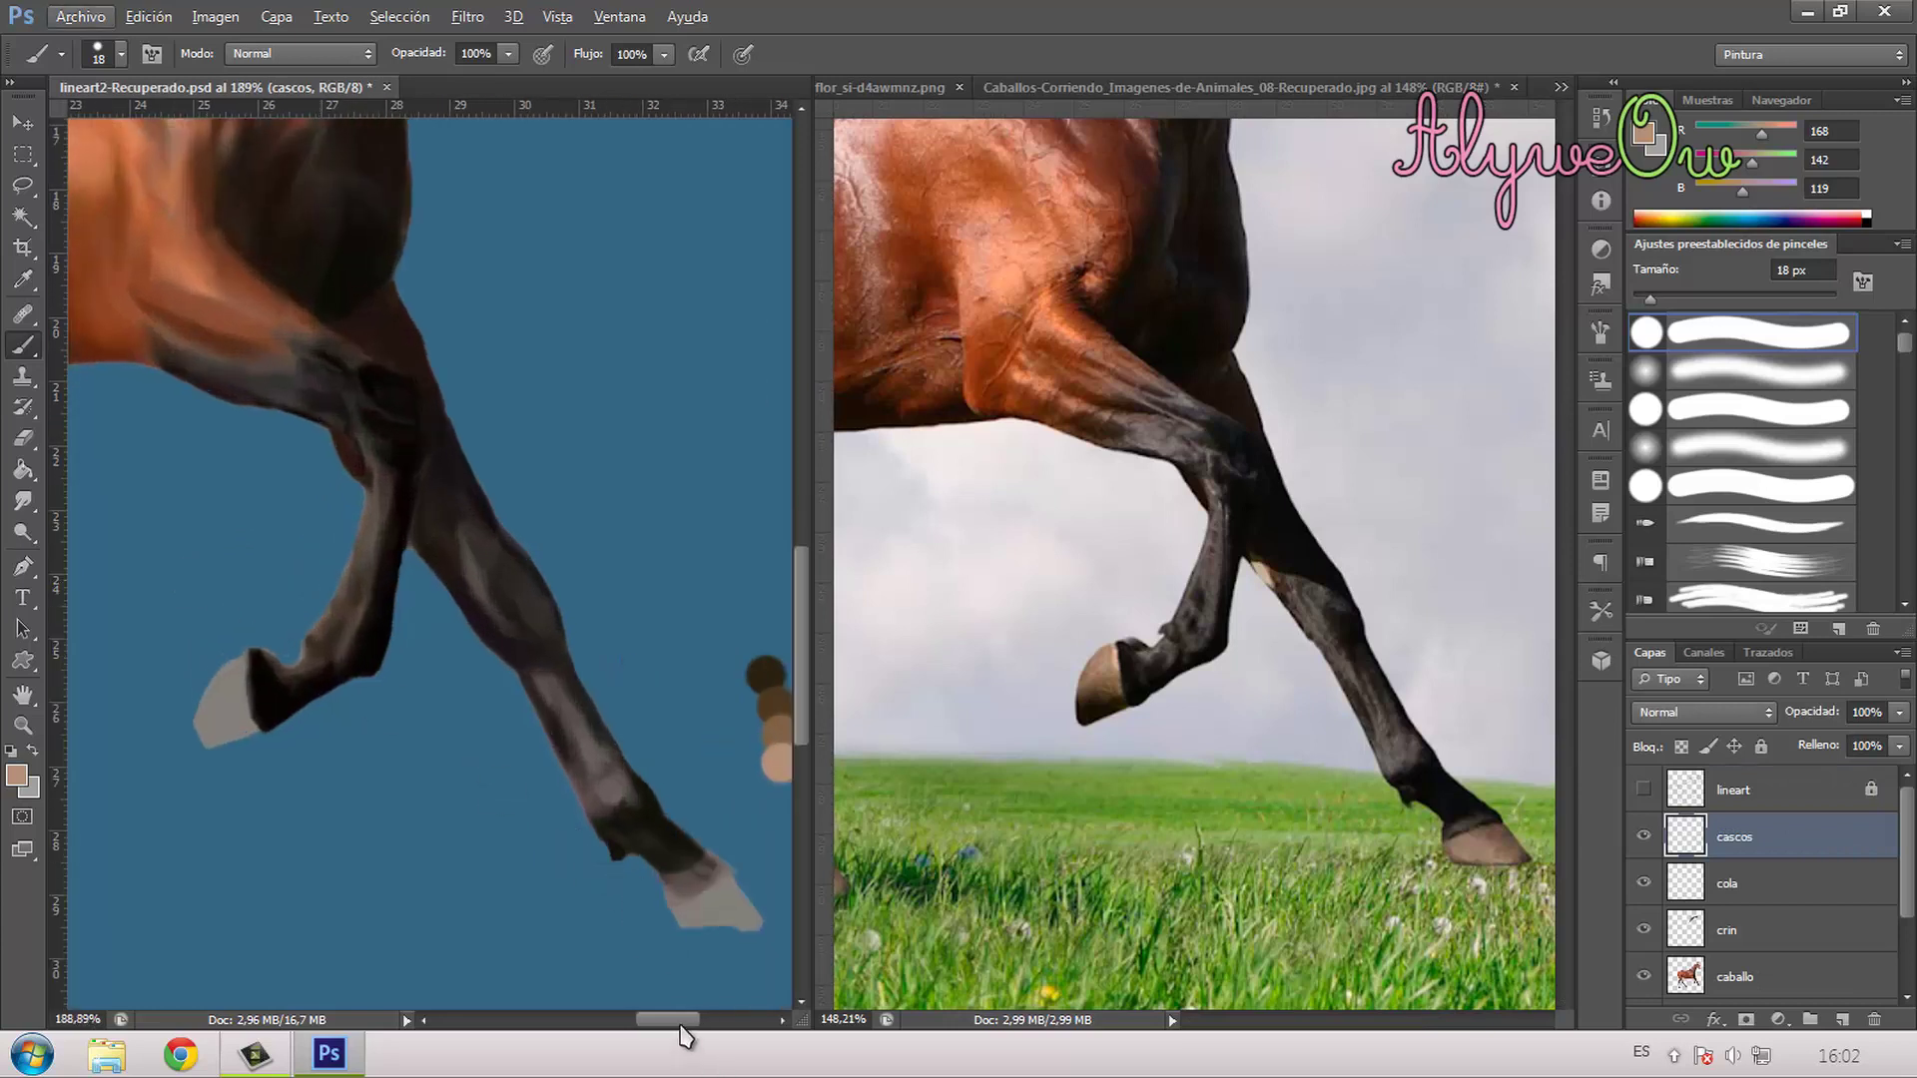
left_click_drag(680, 1026, 689, 1027)
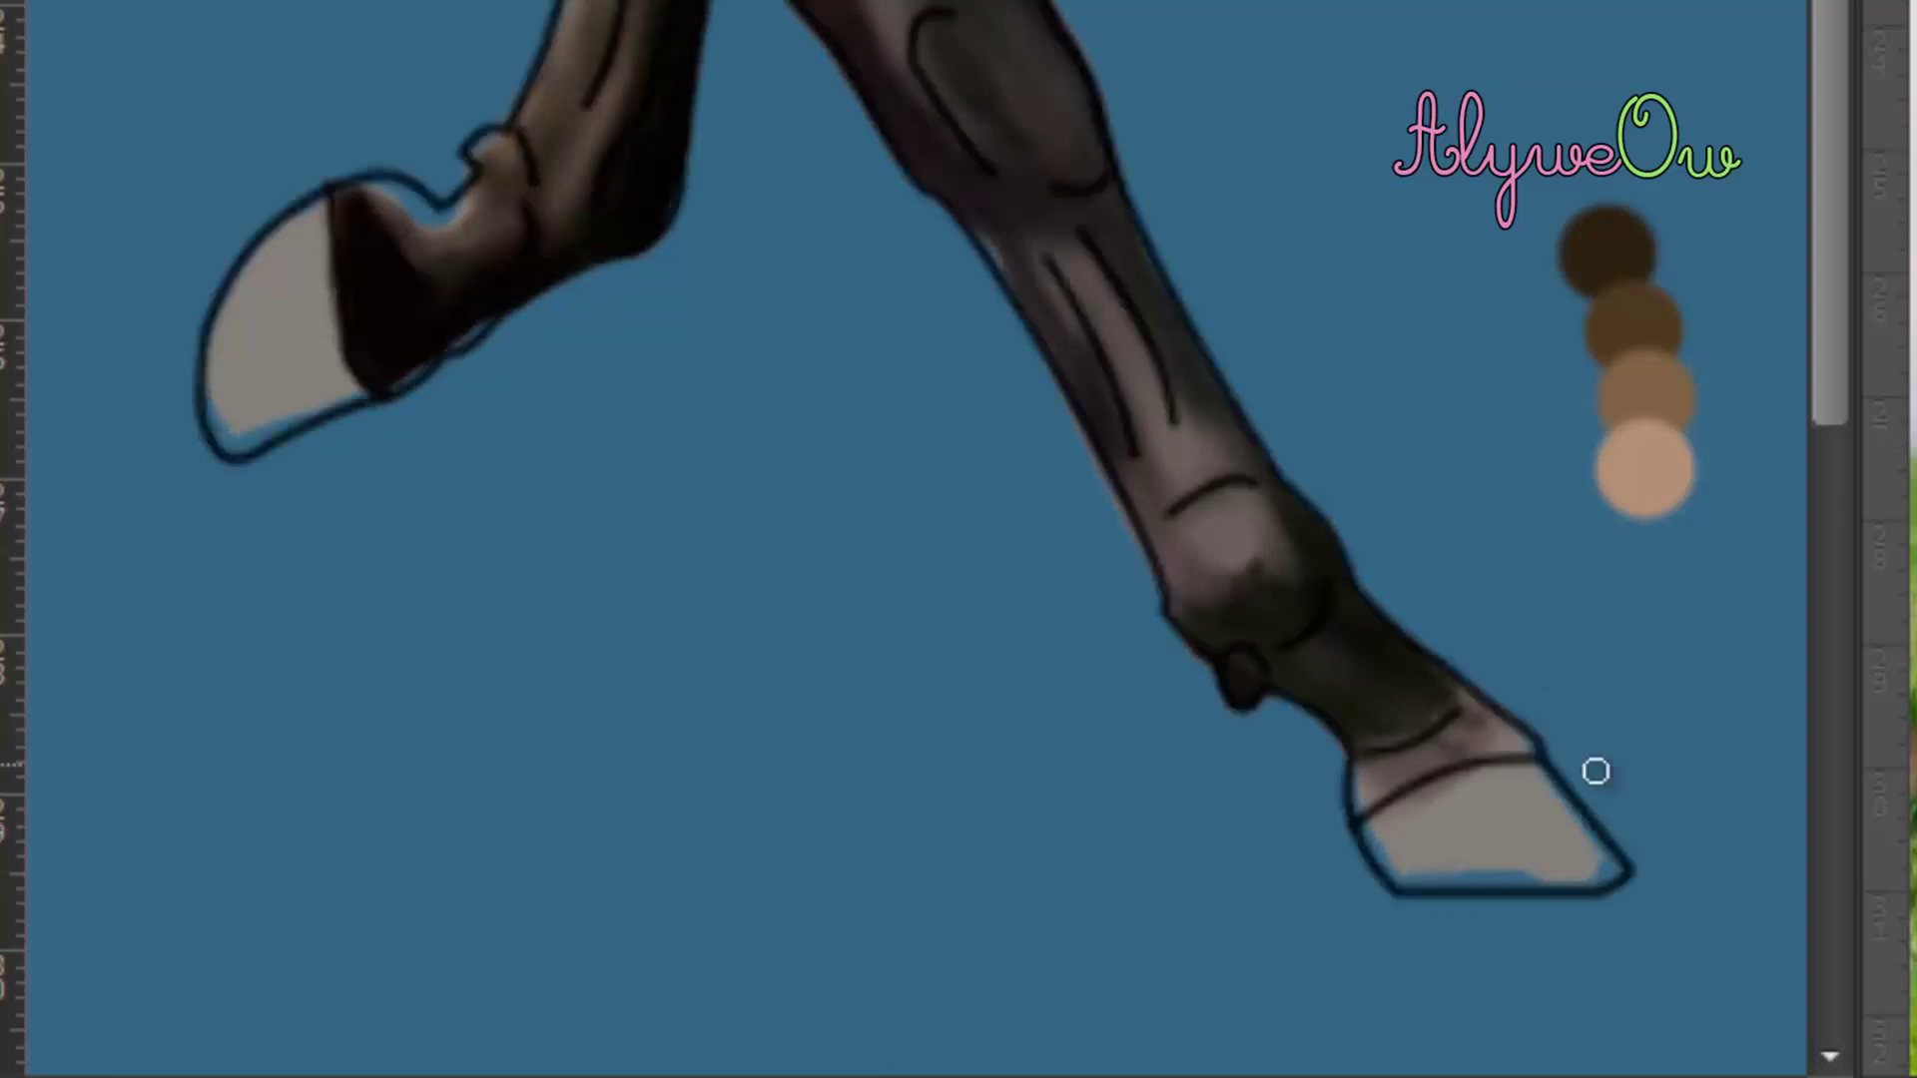
mouse_move(1591, 769)
left_mouse_down()
mouse_move(1383, 855)
mouse_move(1392, 827)
mouse_move(1548, 798)
mouse_move(1501, 877)
mouse_move(1469, 848)
mouse_move(1469, 873)
mouse_move(1575, 835)
left_mouse_up()
mouse_move(308, 214)
left_mouse_down()
mouse_move(214, 411)
mouse_move(300, 330)
left_mouse_up()
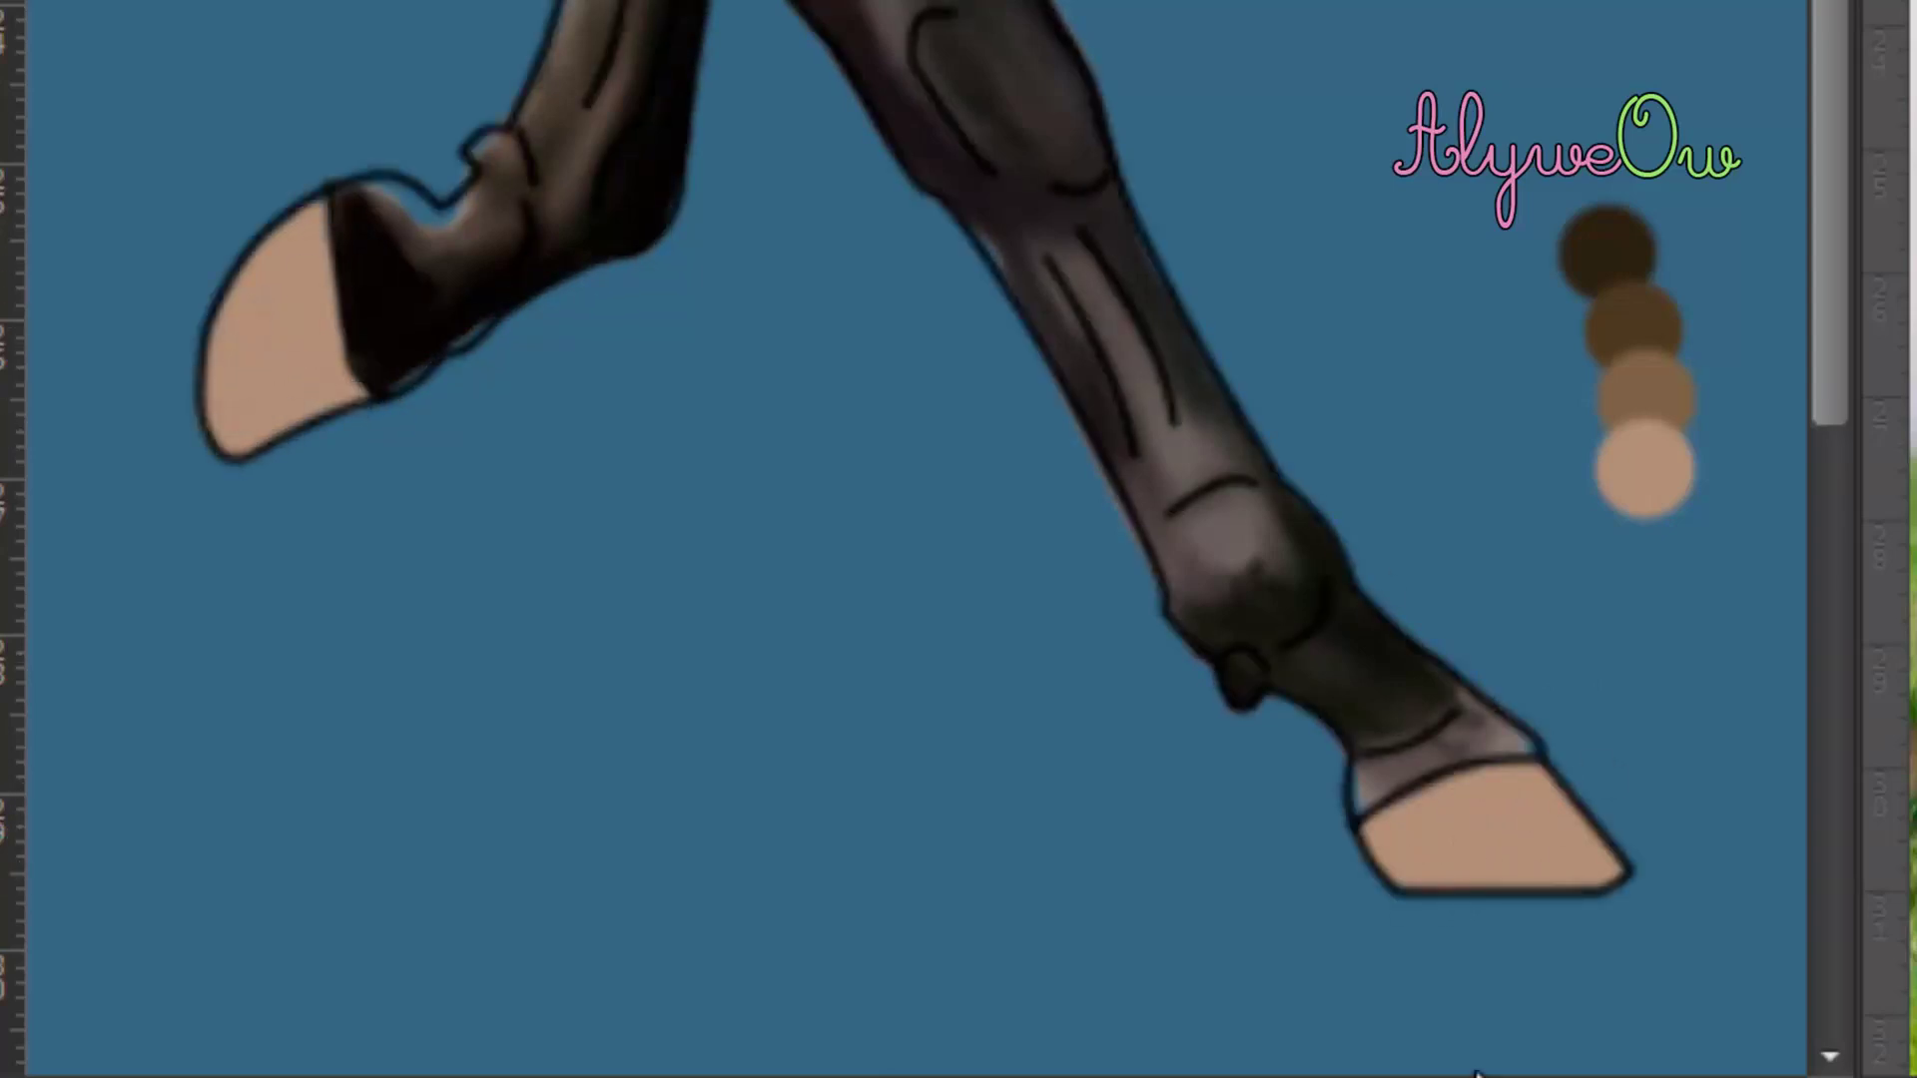
Step: Fill both hind hooves with the light tan base tone and hide the line art
scroll(715, 906, "left", 10)
mouse_move(715, 907)
left_mouse_down()
mouse_move(892, 956)
mouse_move(800, 928)
mouse_move(718, 997)
left_mouse_up()
scroll(718, 997, "left", 7)
scroll(718, 998, "down", 2)
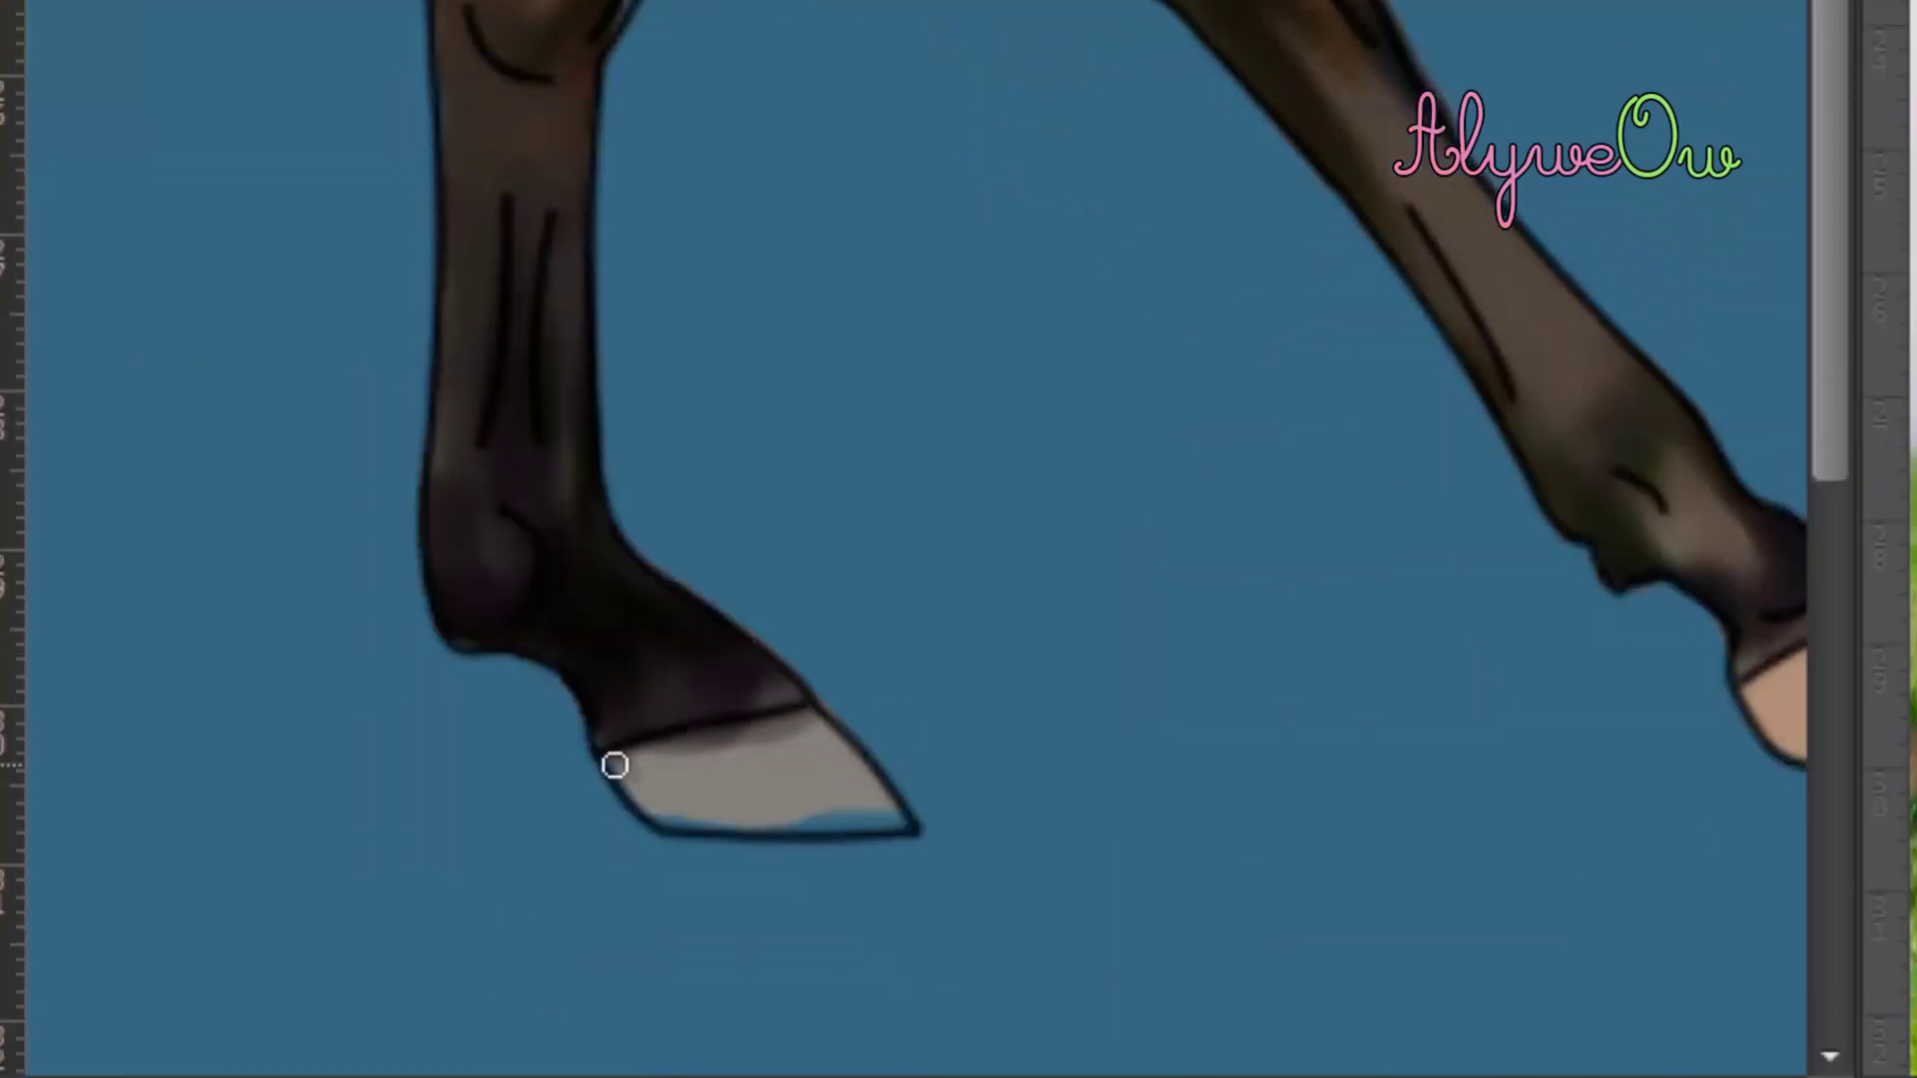
mouse_move(612, 765)
left_mouse_down()
mouse_move(806, 725)
mouse_move(735, 810)
mouse_move(842, 818)
mouse_move(780, 765)
mouse_move(862, 803)
left_mouse_up()
key("ctrl+comma")
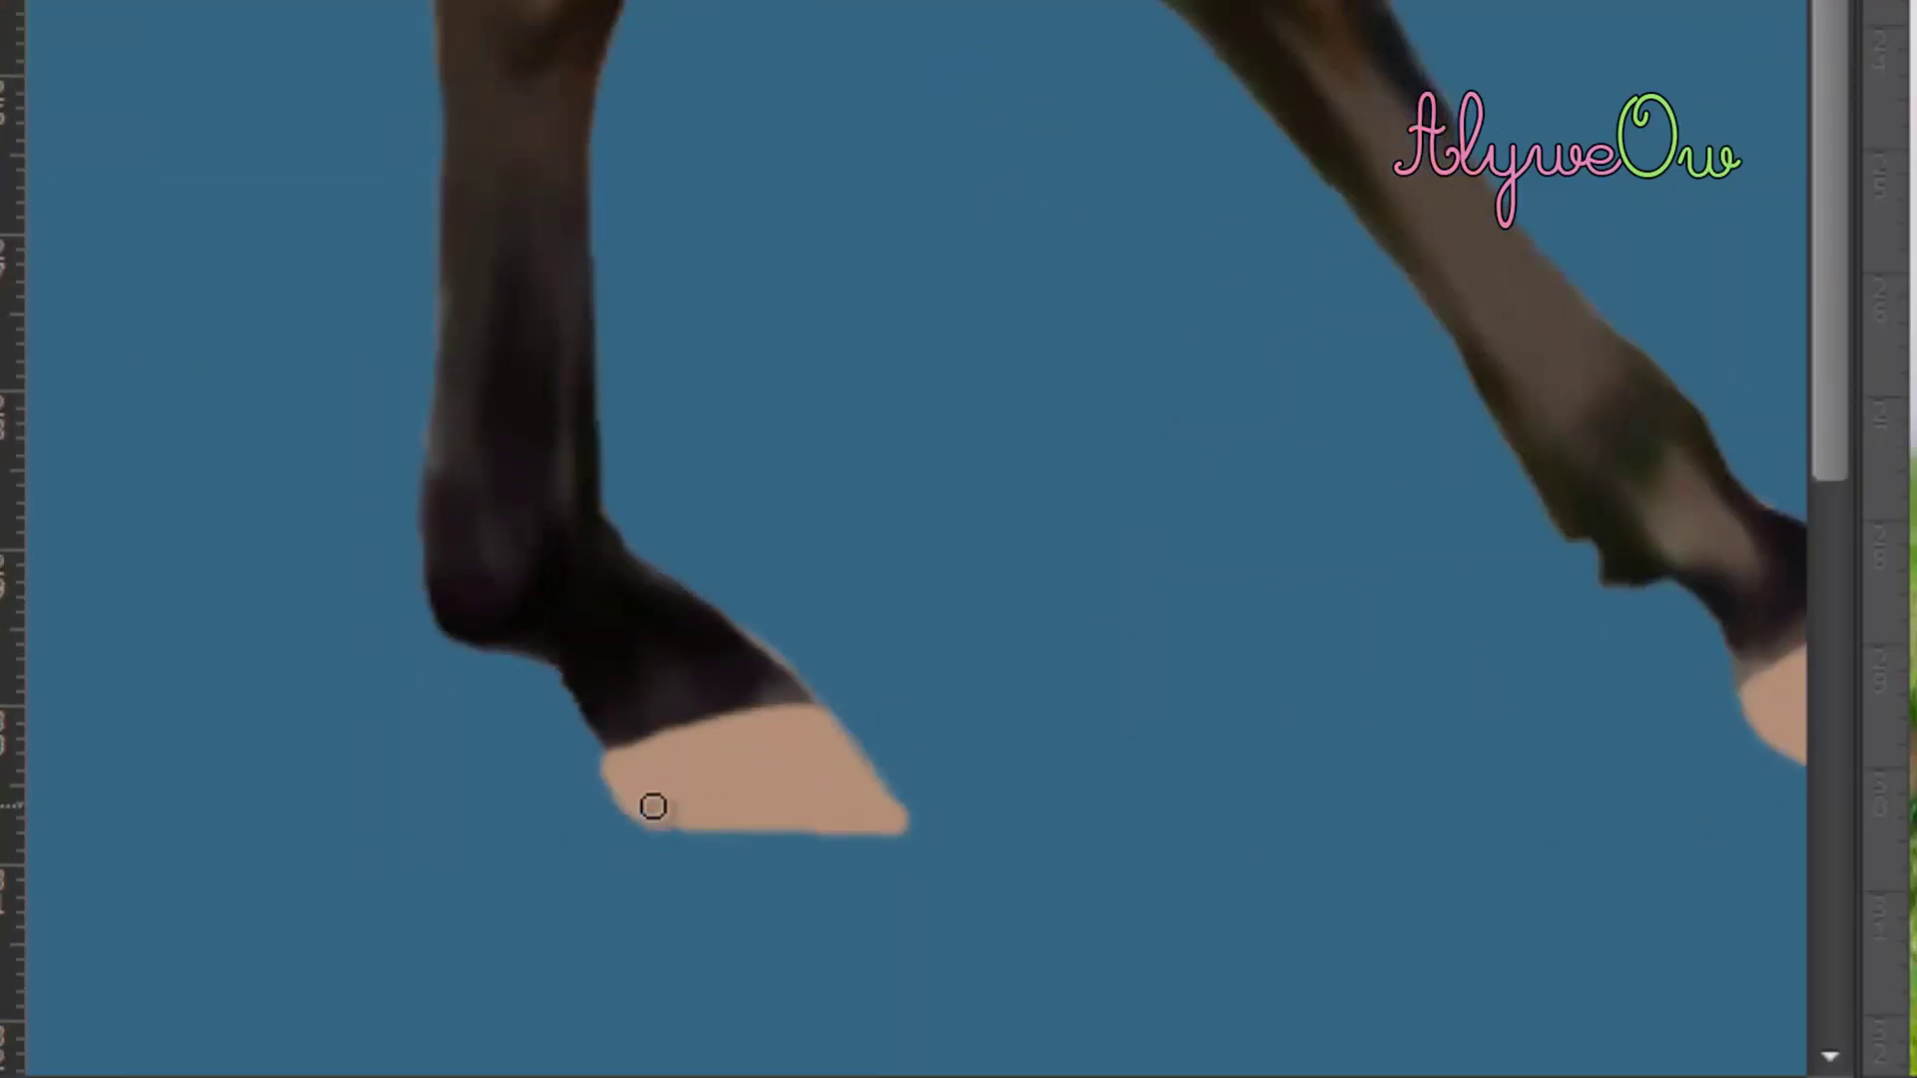
scroll(655, 805, "up", 3)
scroll(1254, 668, "right", 8)
scroll(1254, 668, "down", 2)
mouse_move(1227, 447)
left_mouse_down()
mouse_move(1304, 547)
mouse_move(1246, 569)
left_mouse_up()
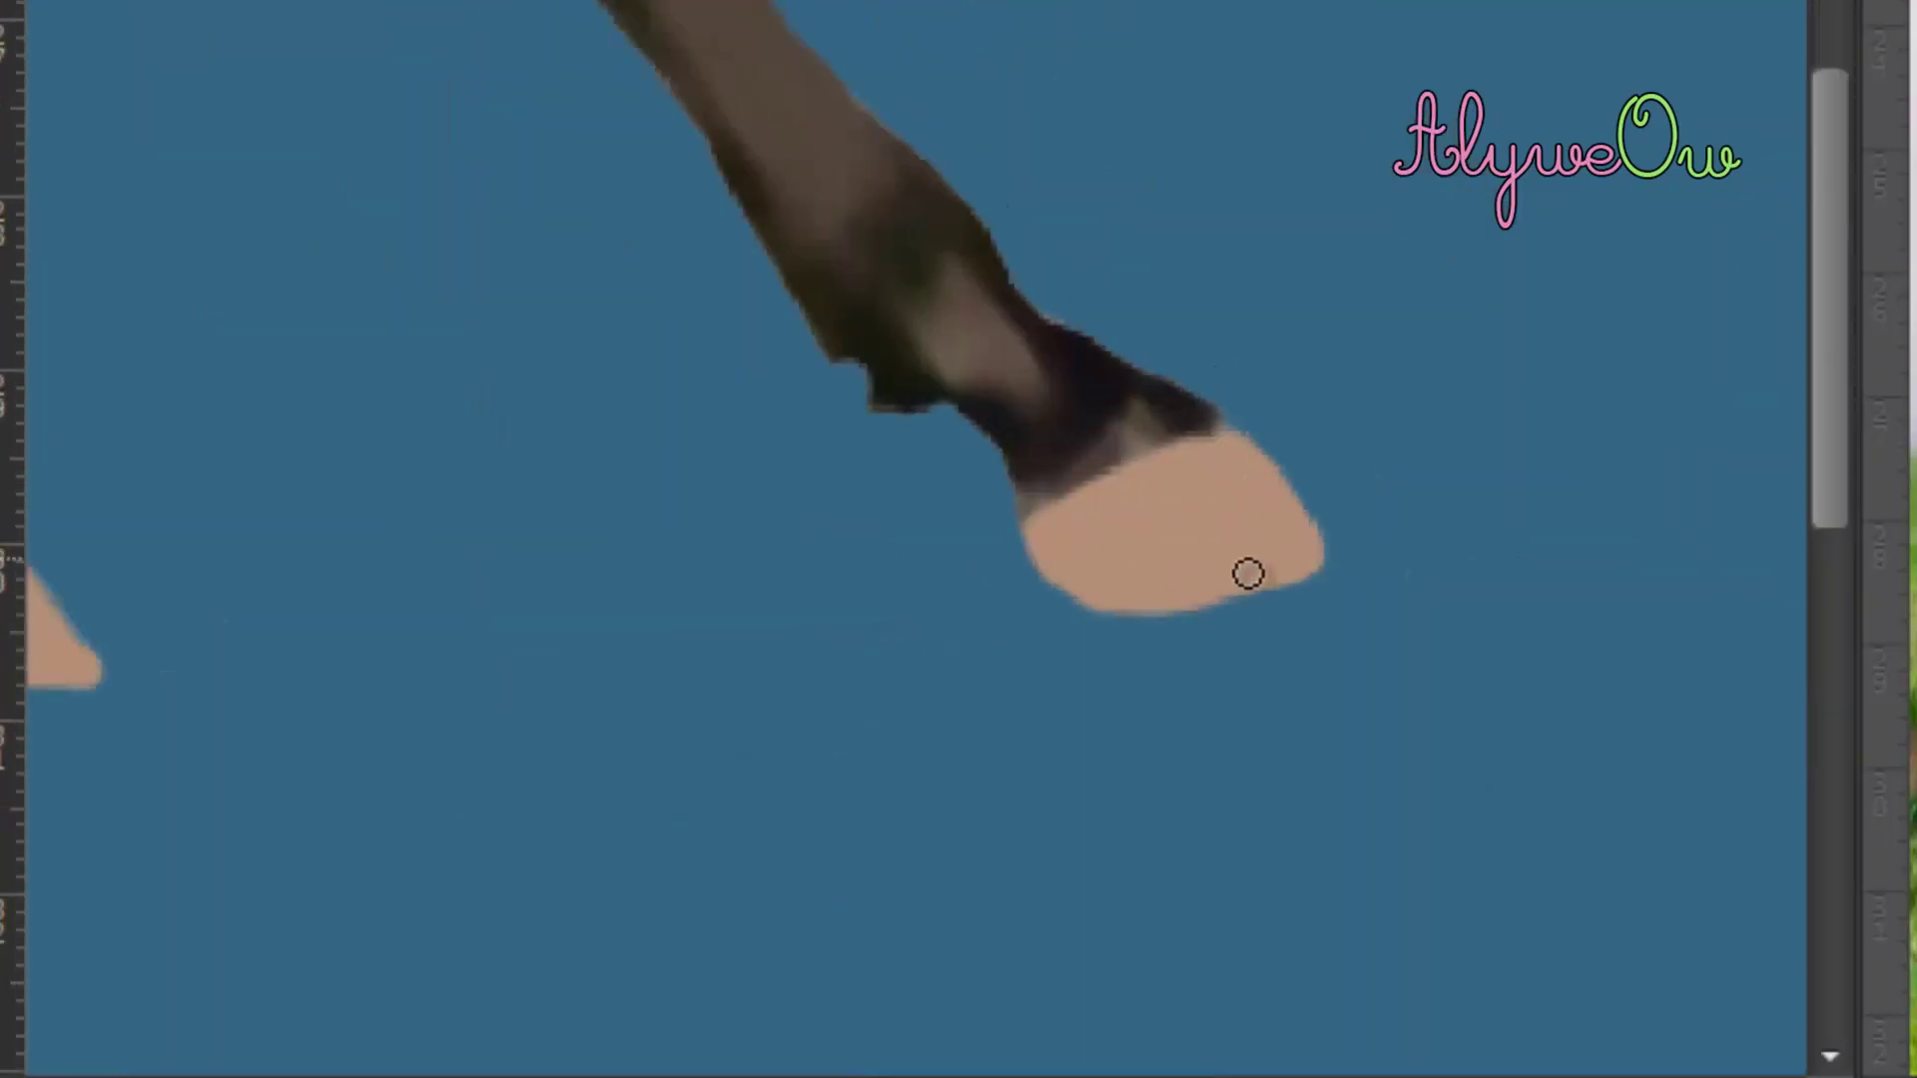
Step: Select the painted hoof shapes and shade the extended front hoof with darker brown strokes
scroll(1652, 655, "down", 3)
scroll(1652, 599, "up", 3)
scroll(1061, 77, "right", 5)
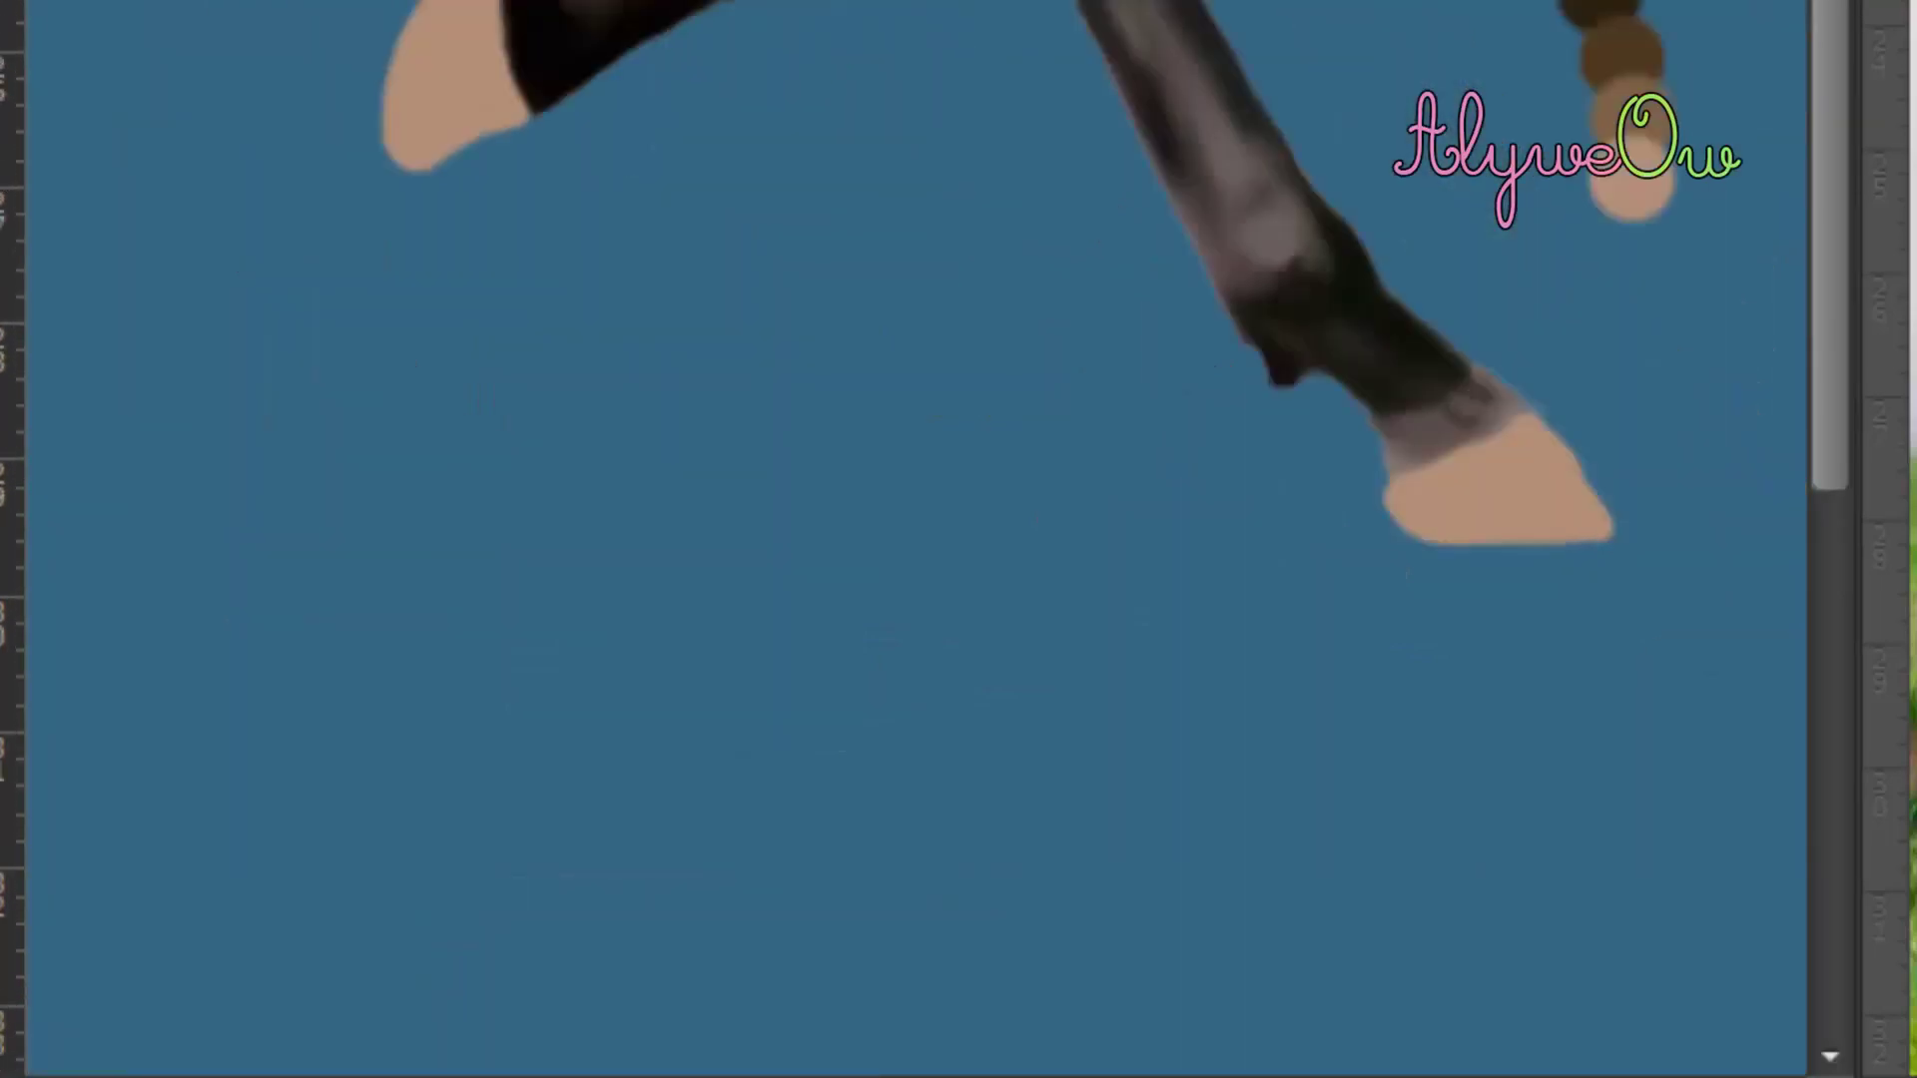
scroll(1338, 220, "up", 3)
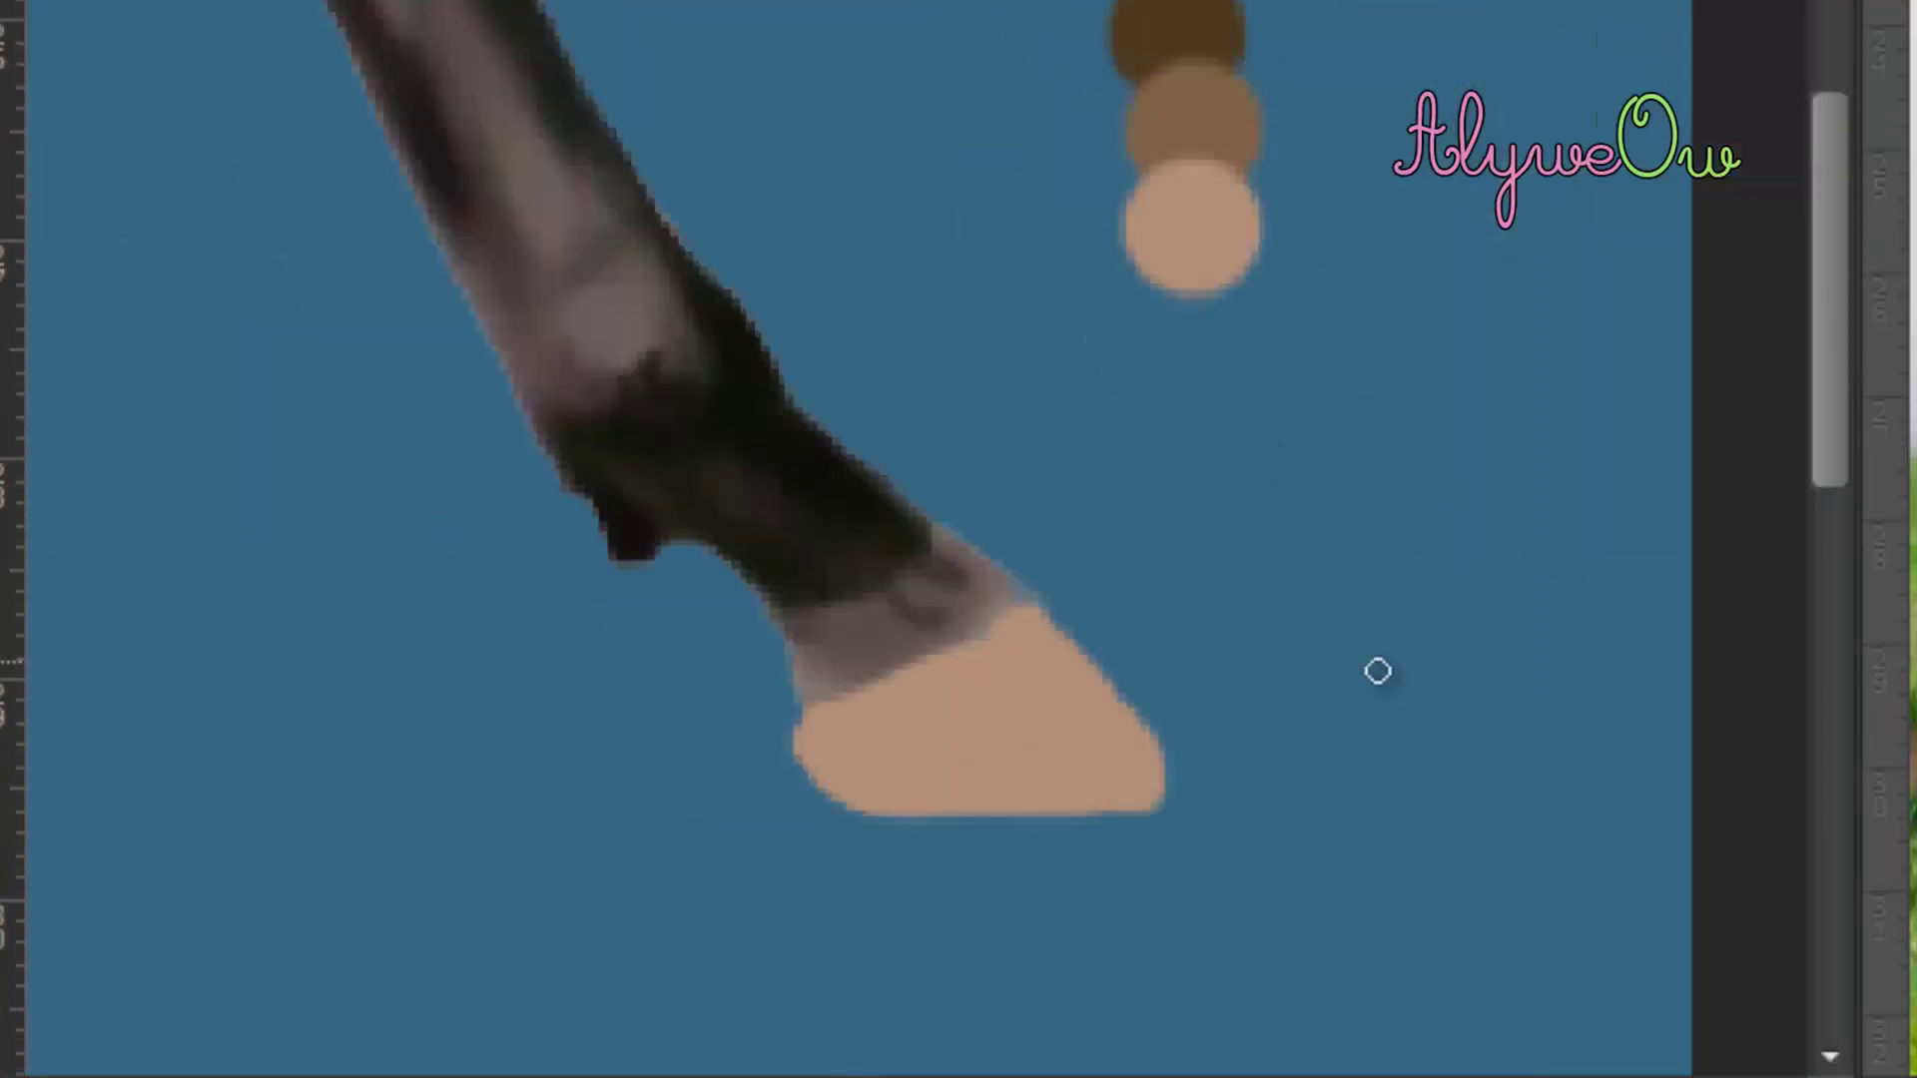
left_click_drag(973, 654, 1028, 627)
key("ctrl+z")
scroll(1013, 744, "up", 2)
mouse_move(1012, 744)
left_mouse_down()
mouse_move(841, 850)
mouse_move(918, 851)
mouse_move(1079, 703)
mouse_move(1149, 838)
mouse_move(918, 871)
mouse_move(856, 782)
mouse_move(986, 720)
mouse_move(894, 858)
mouse_move(948, 873)
mouse_move(960, 747)
mouse_move(1059, 824)
mouse_move(1027, 723)
mouse_move(1115, 809)
left_mouse_up()
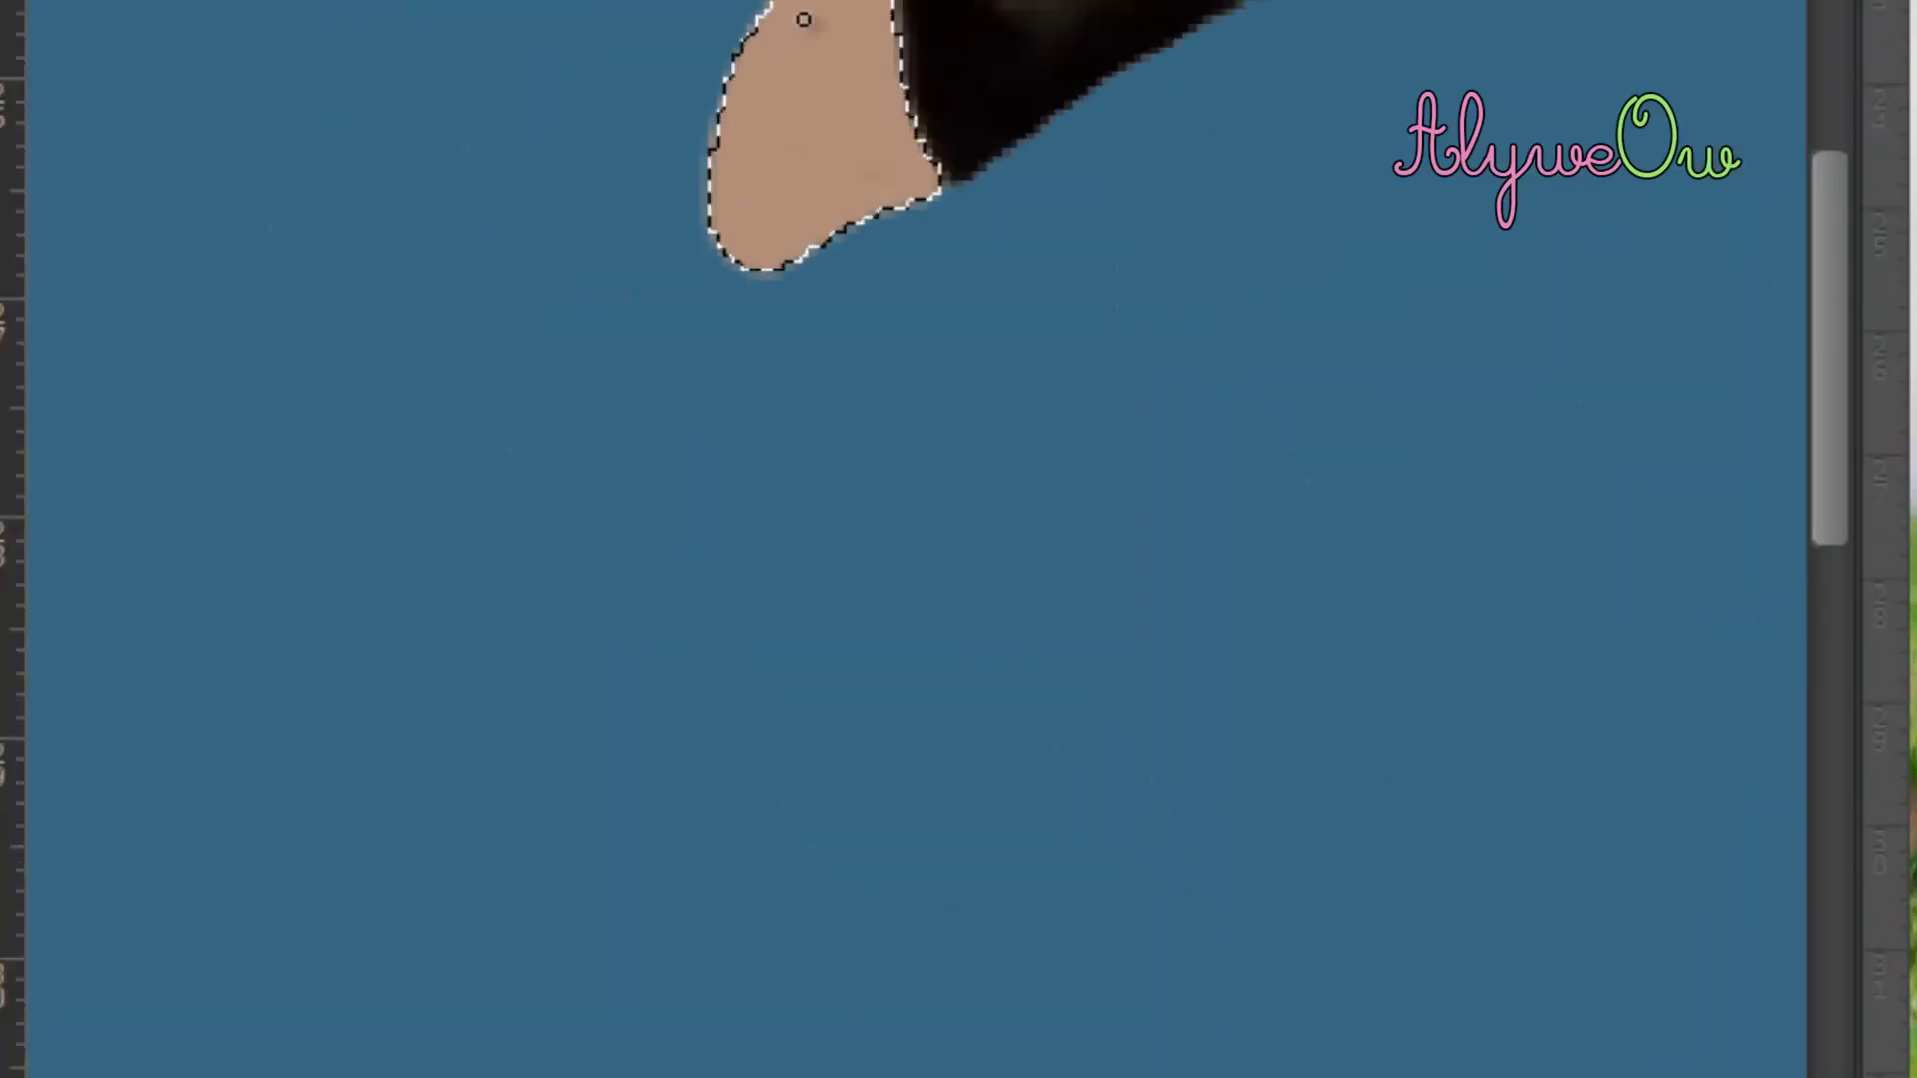
Step: Shade the raised front hoof with brown lengthwise streaks, darkening it toward the toe and along the edges
mouse_move(805, 17)
left_mouse_down()
mouse_move(789, 150)
mouse_move(822, 214)
mouse_move(750, 277)
left_mouse_up()
scroll(750, 277, "right", 5)
left_click_drag(119, 290, 205, 160)
scroll(399, 500, "right", 1)
scroll(599, 500, "left", 10)
left_click_drag(1059, 360, 1156, 343)
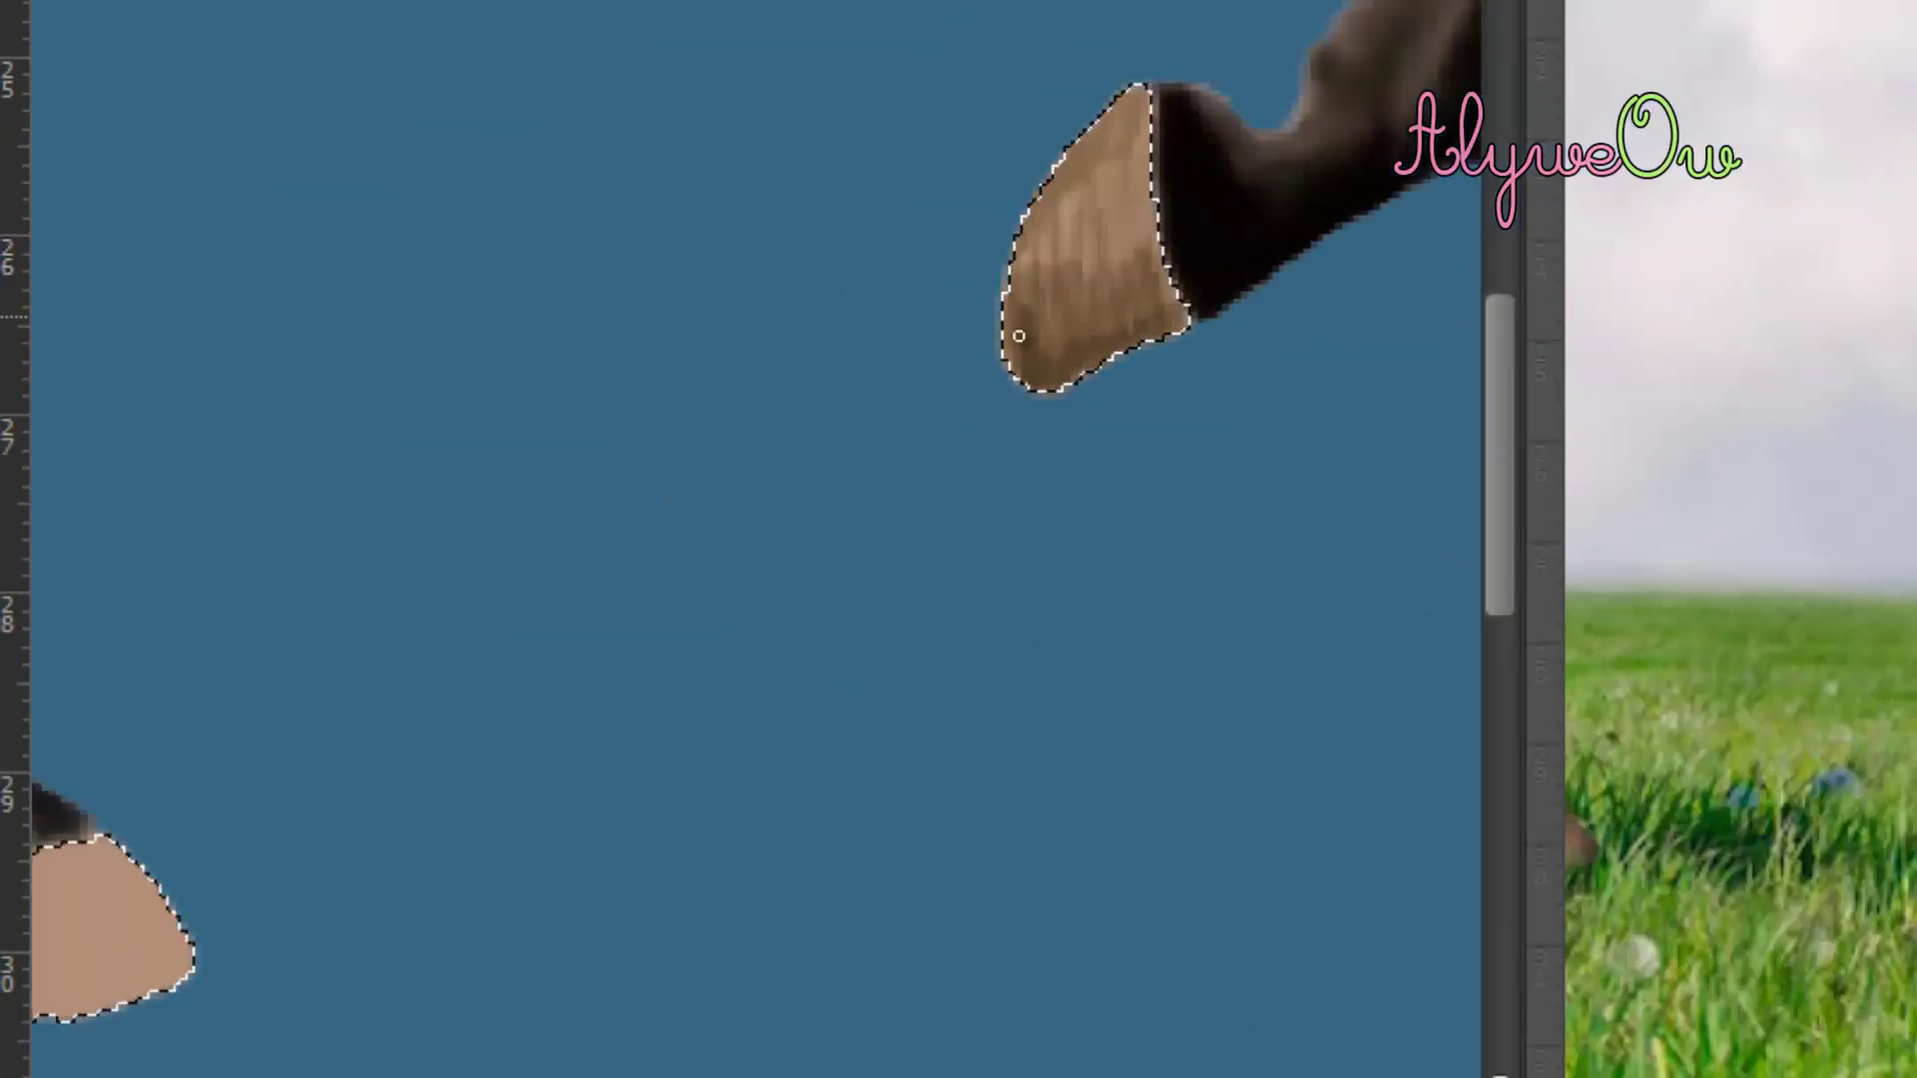
left_click_drag(1029, 199, 1018, 380)
left_click_drag(1159, 120, 1183, 320)
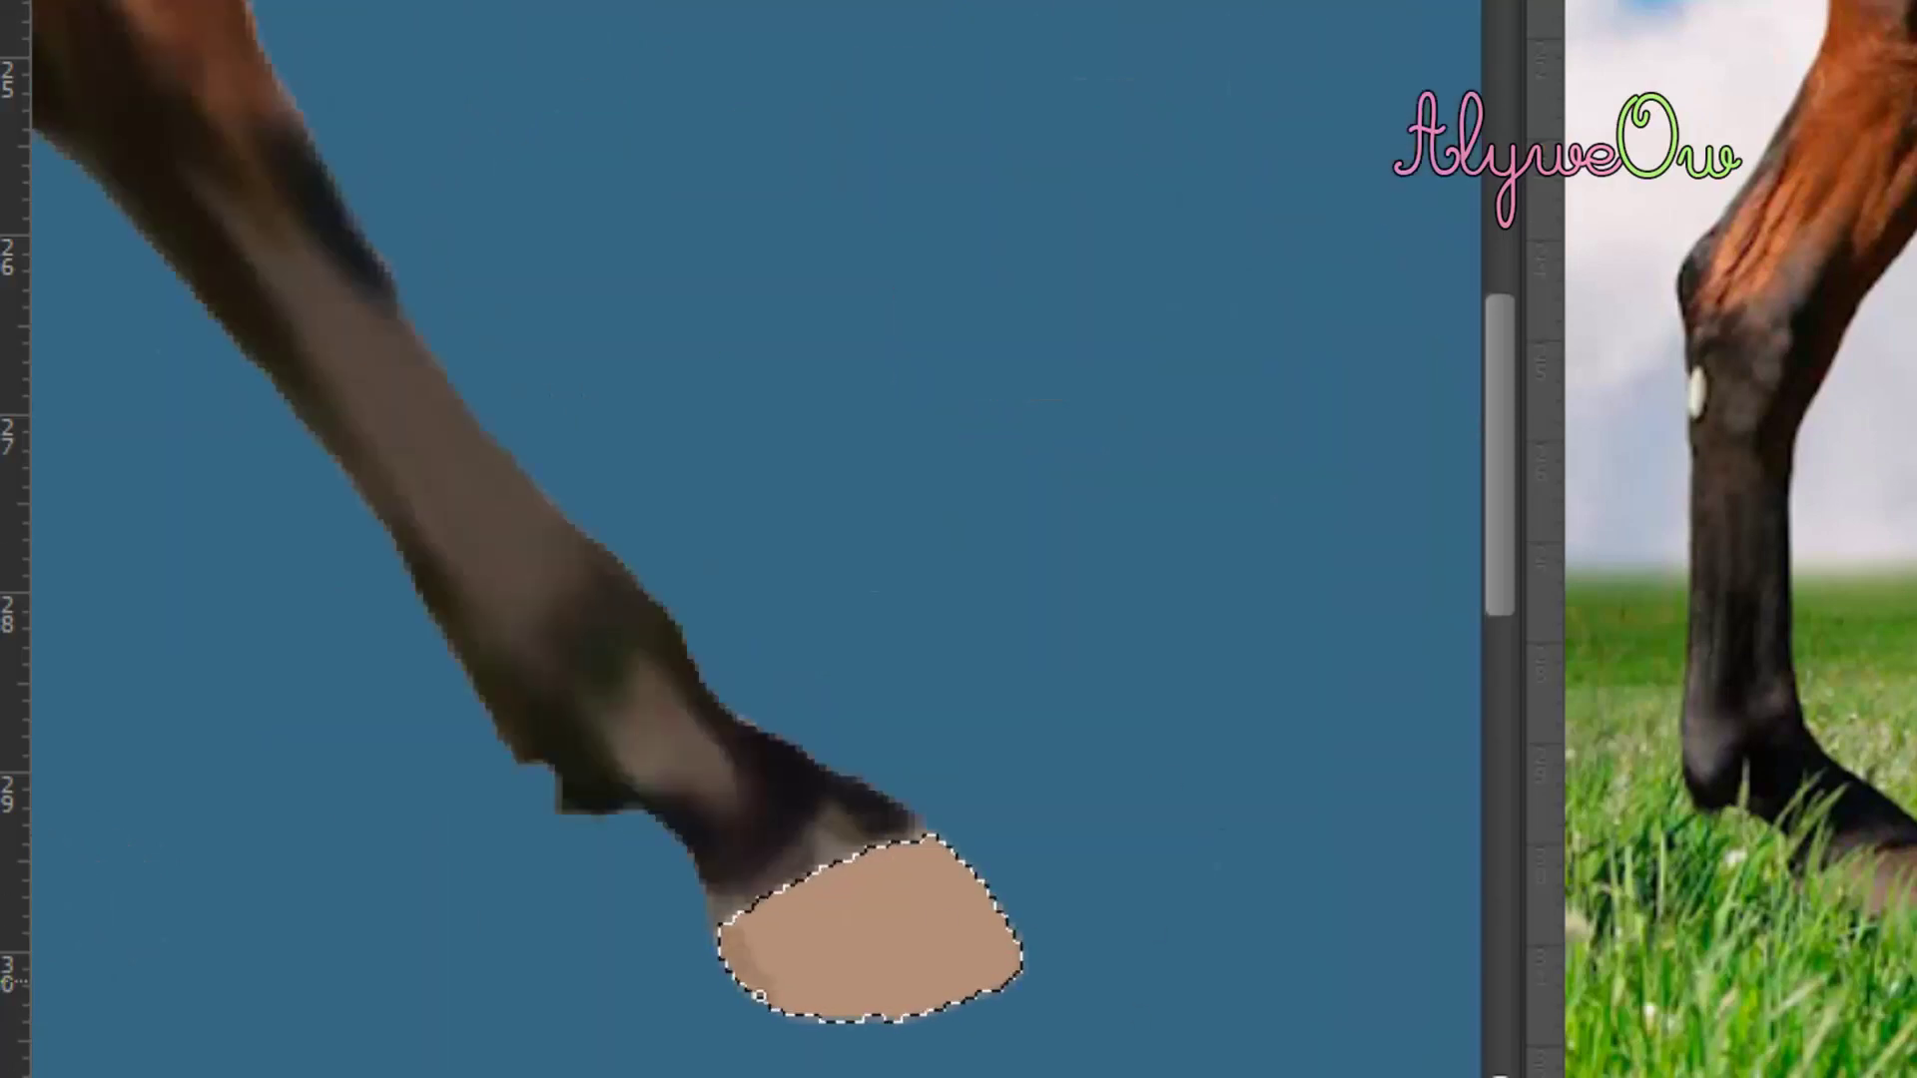
Step: Shade both hind hooves with the brown tones, darkening the edges and leaving the centres light
mouse_move(749, 984)
left_mouse_down()
mouse_move(787, 900)
mouse_move(962, 905)
mouse_move(920, 986)
mouse_move(844, 878)
mouse_move(997, 921)
mouse_move(789, 979)
left_mouse_up()
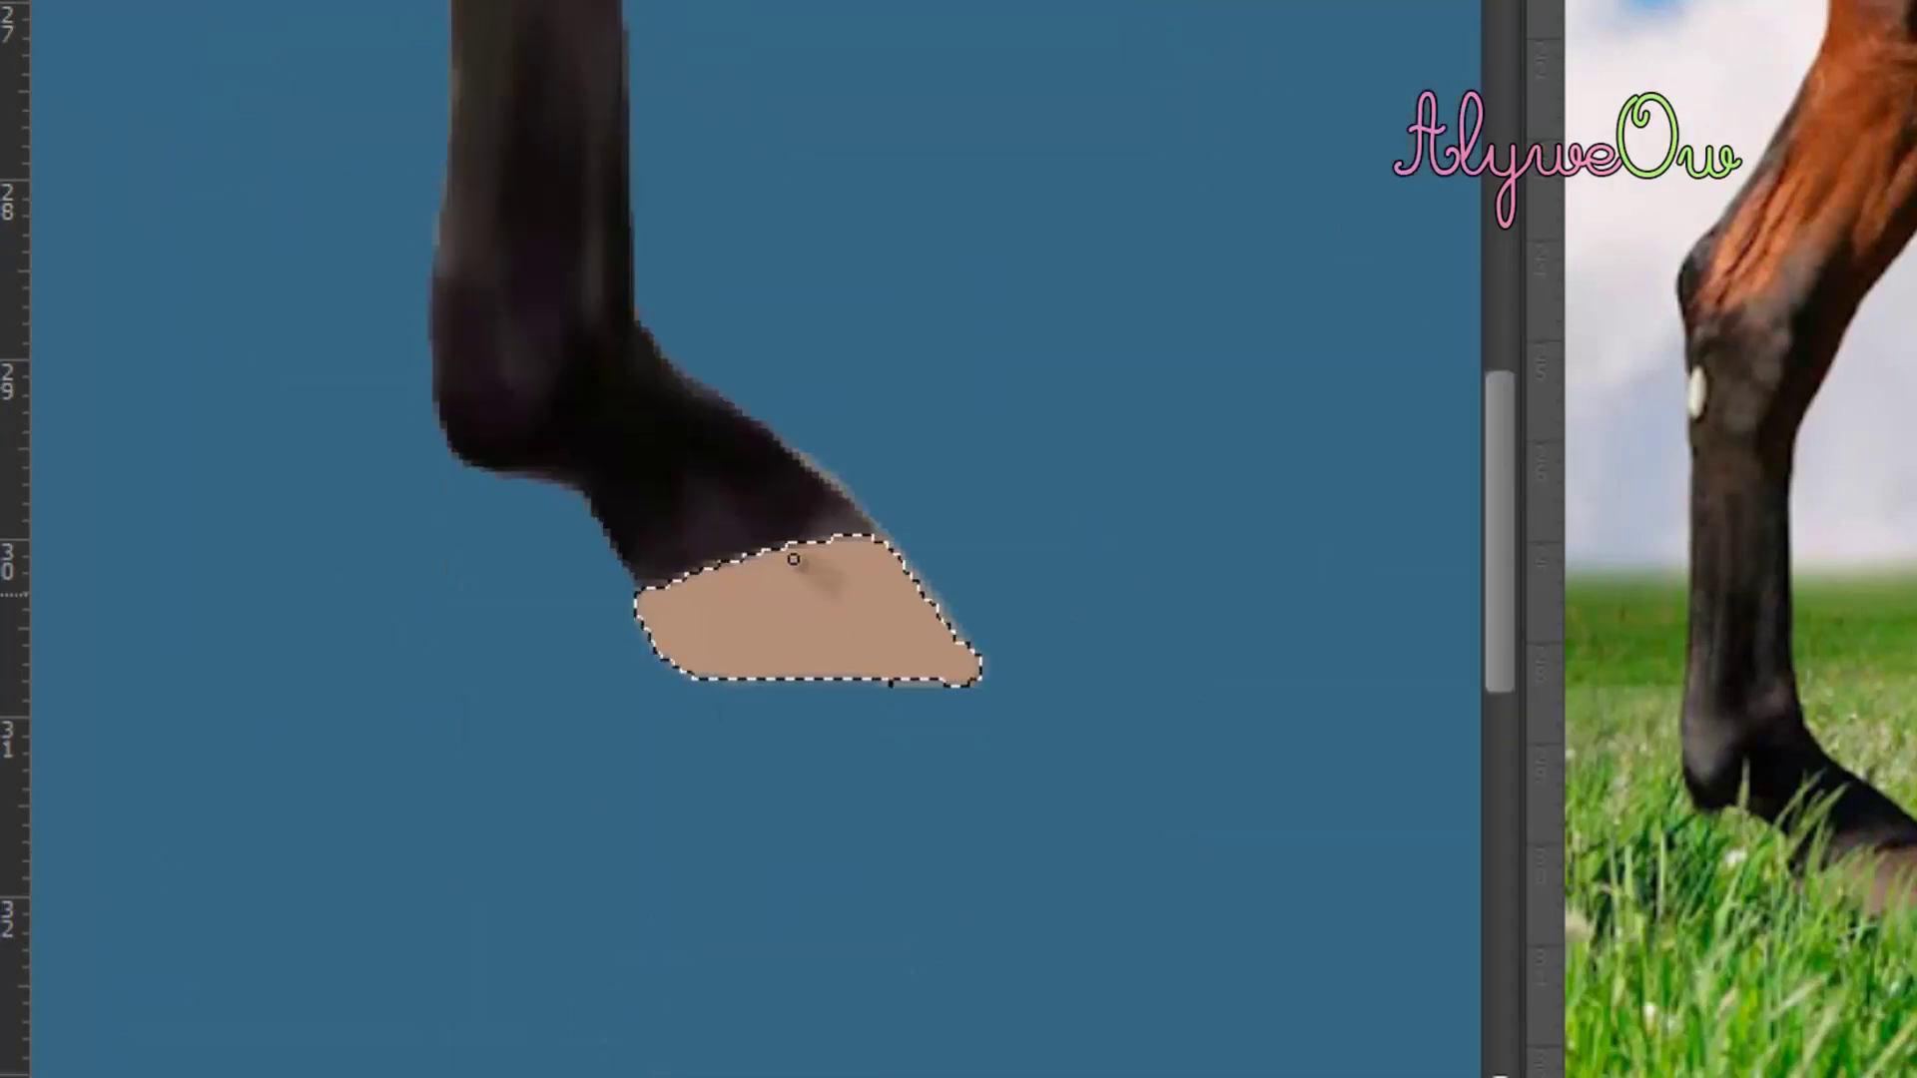
mouse_move(793, 559)
left_mouse_down()
mouse_move(676, 617)
mouse_move(858, 672)
mouse_move(702, 571)
mouse_move(842, 571)
left_mouse_up()
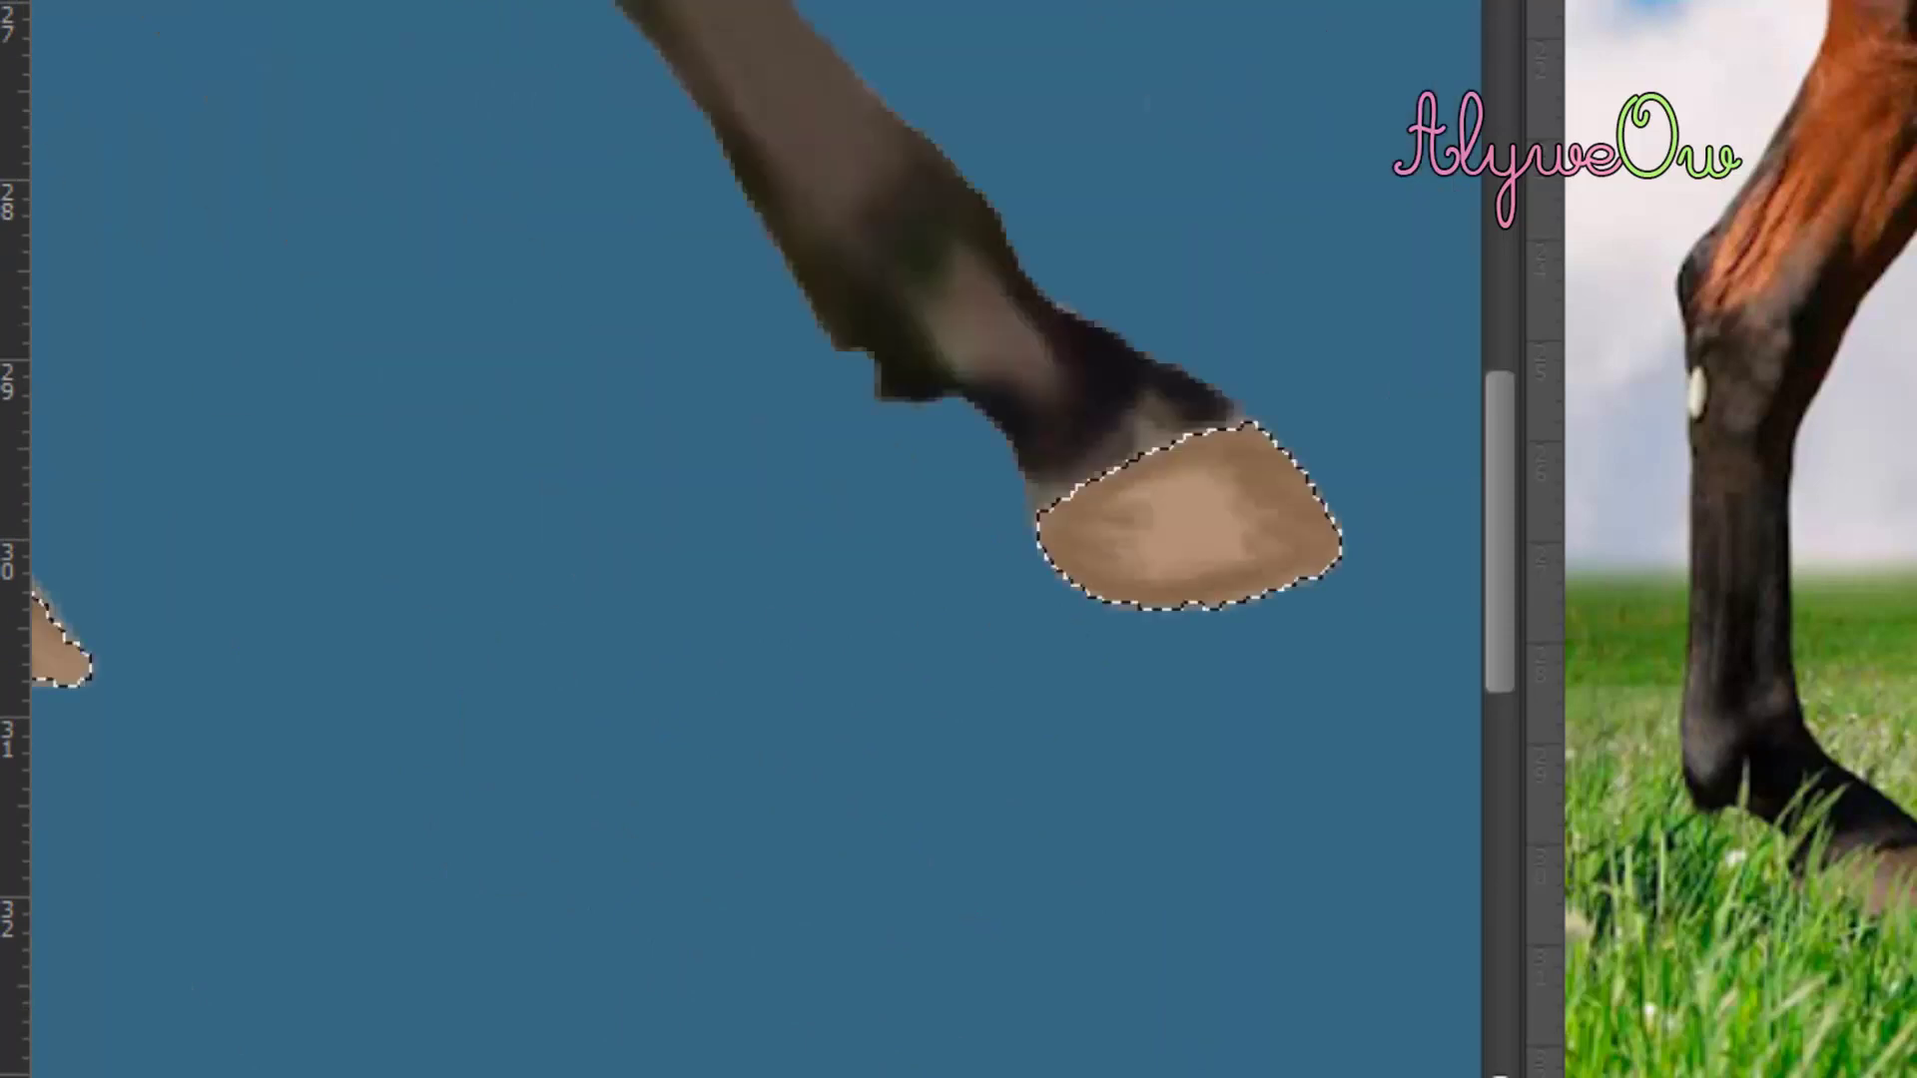
mouse_move(1148, 449)
left_mouse_down()
mouse_move(1079, 559)
mouse_move(1290, 480)
left_mouse_up()
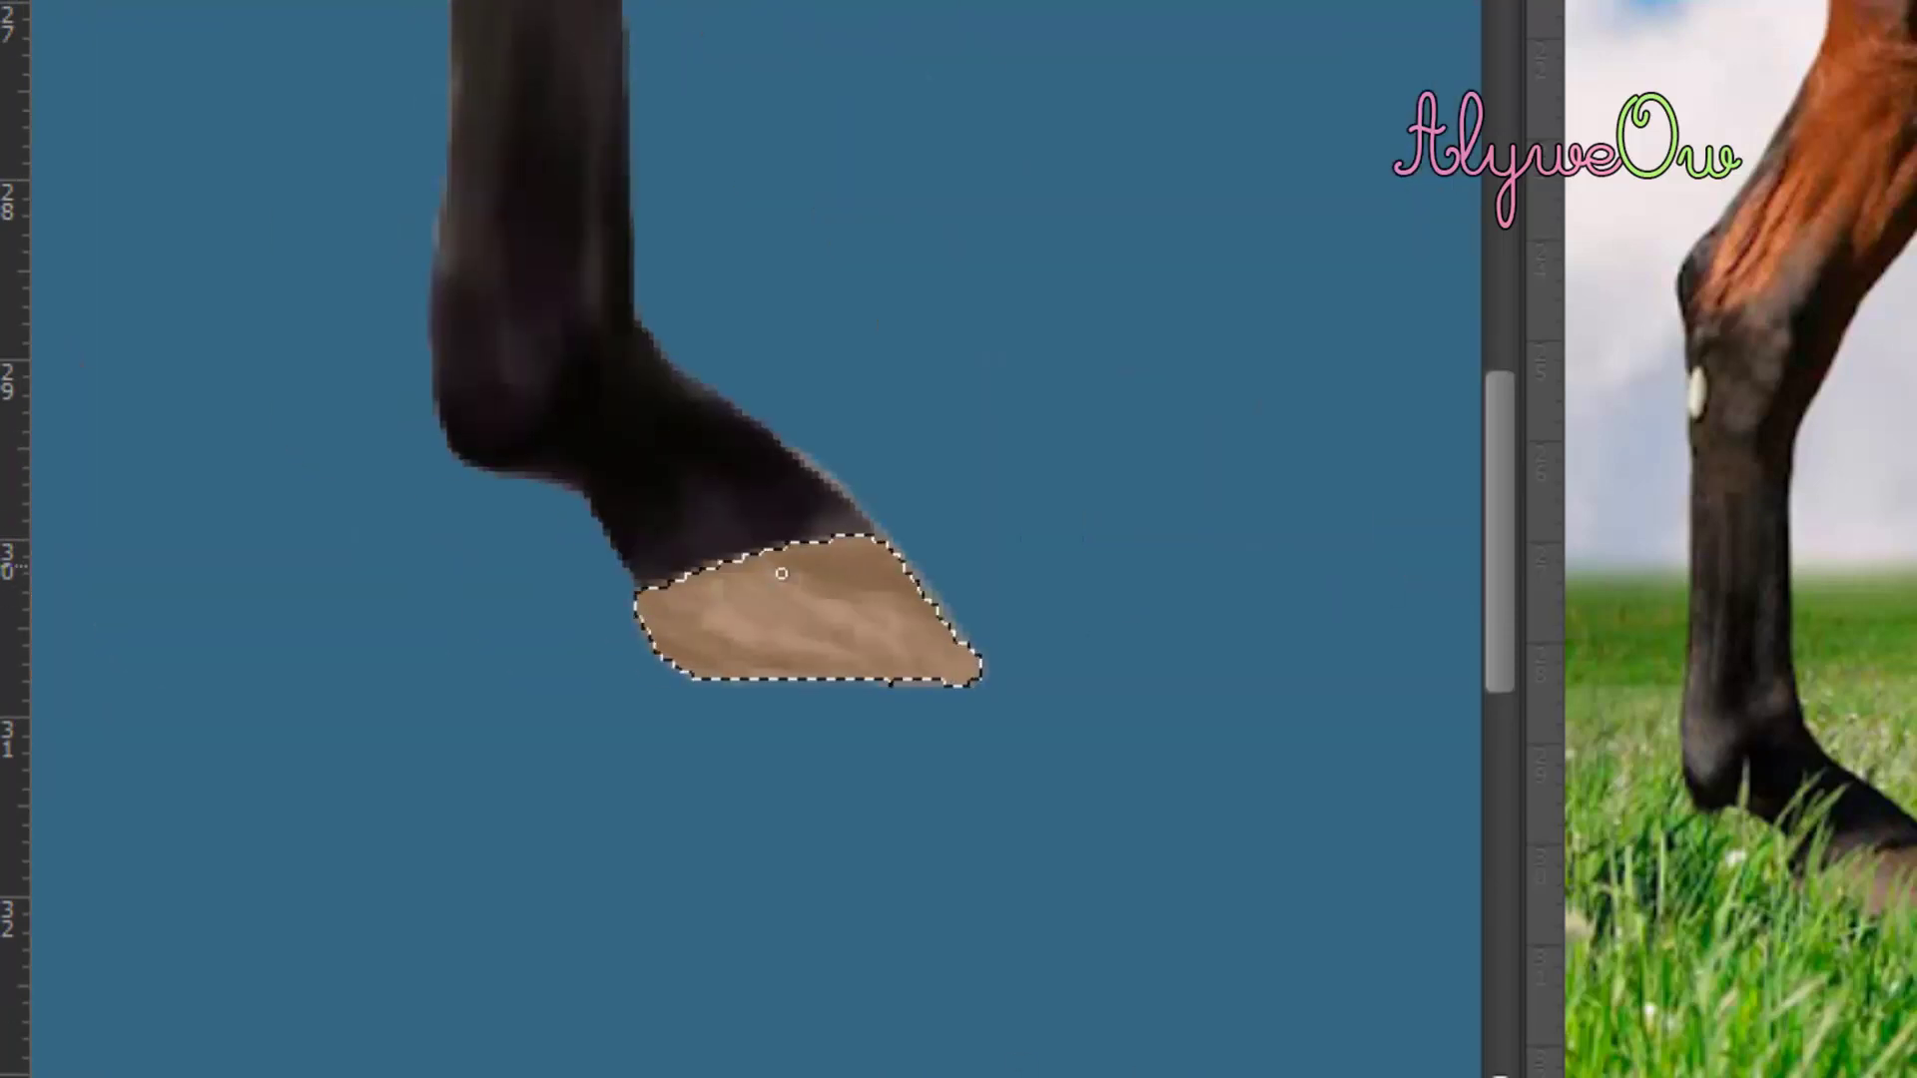
mouse_move(699, 639)
left_mouse_down()
mouse_move(939, 639)
mouse_move(879, 570)
left_mouse_up()
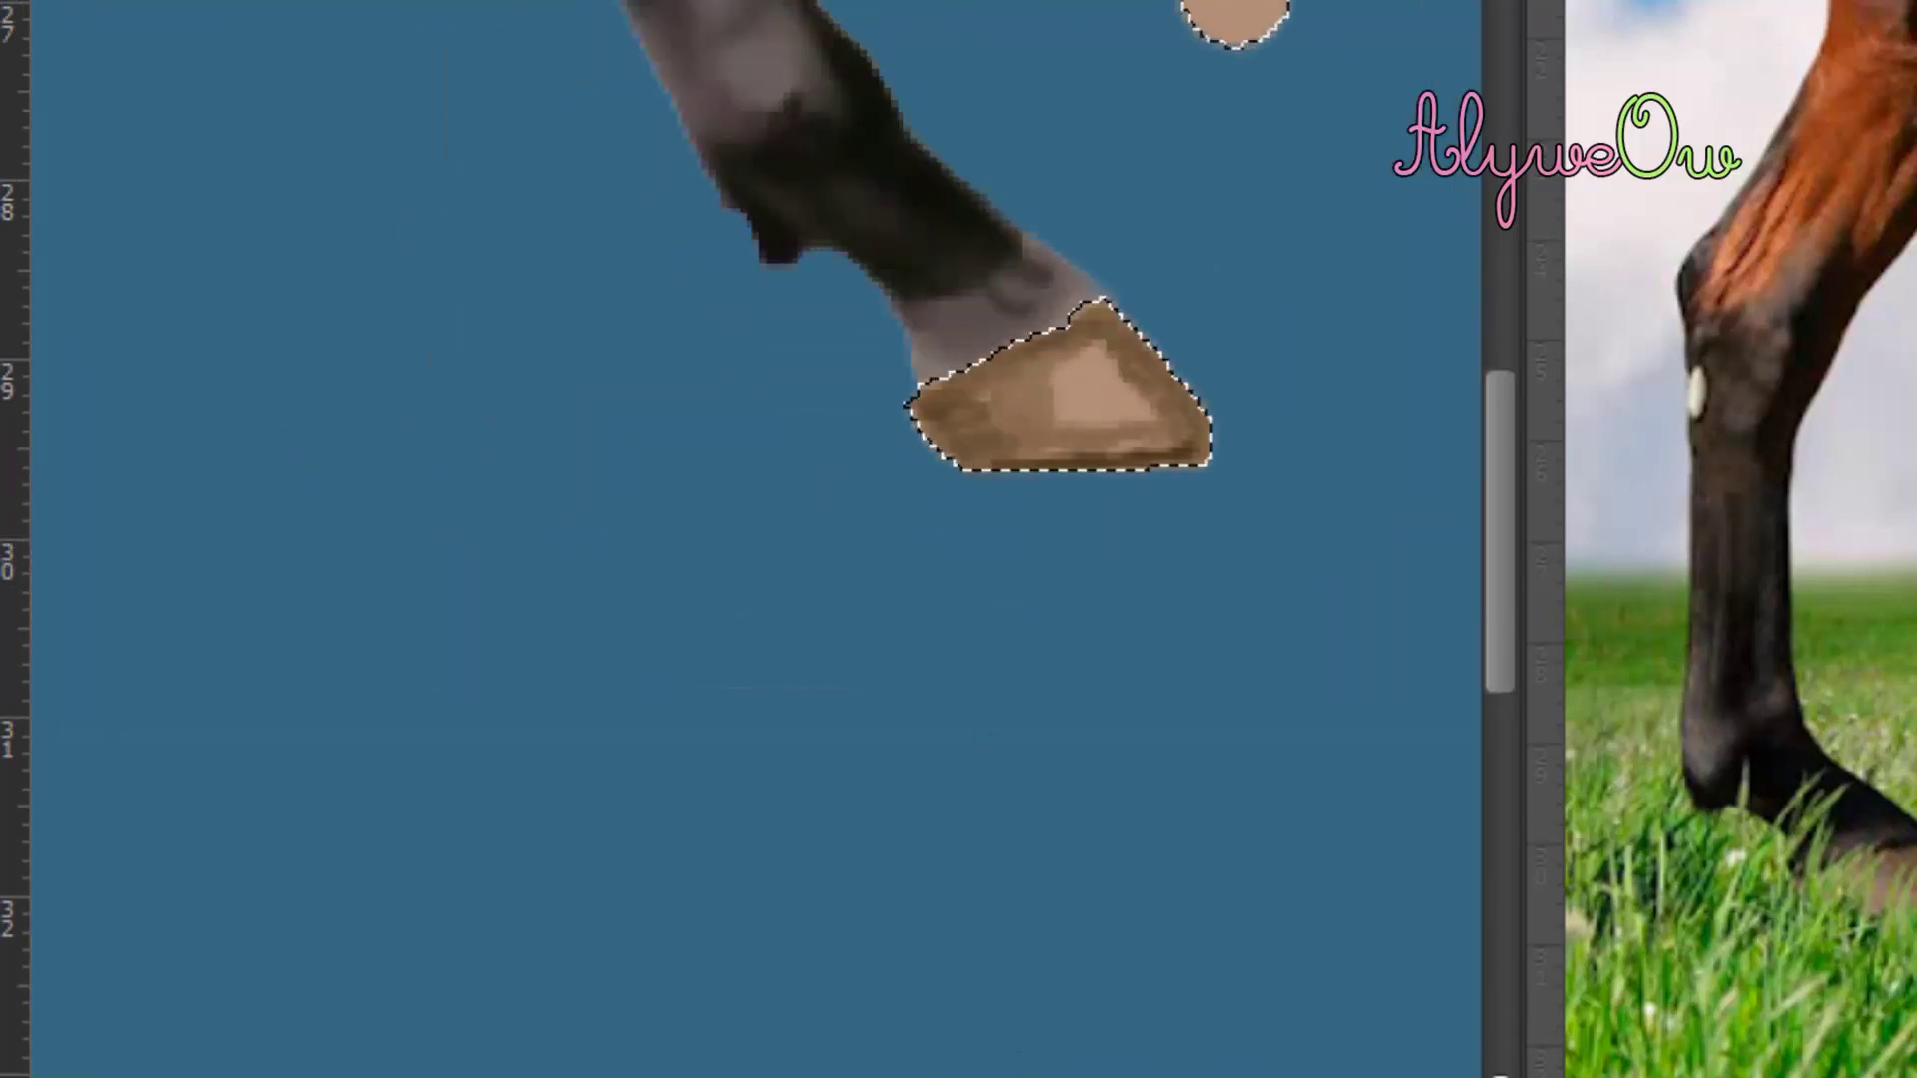
Step: Blend the shading on the hooves with the Smudge tool at 1 px and 10% intensity
scroll(1190, 393, "up", 3)
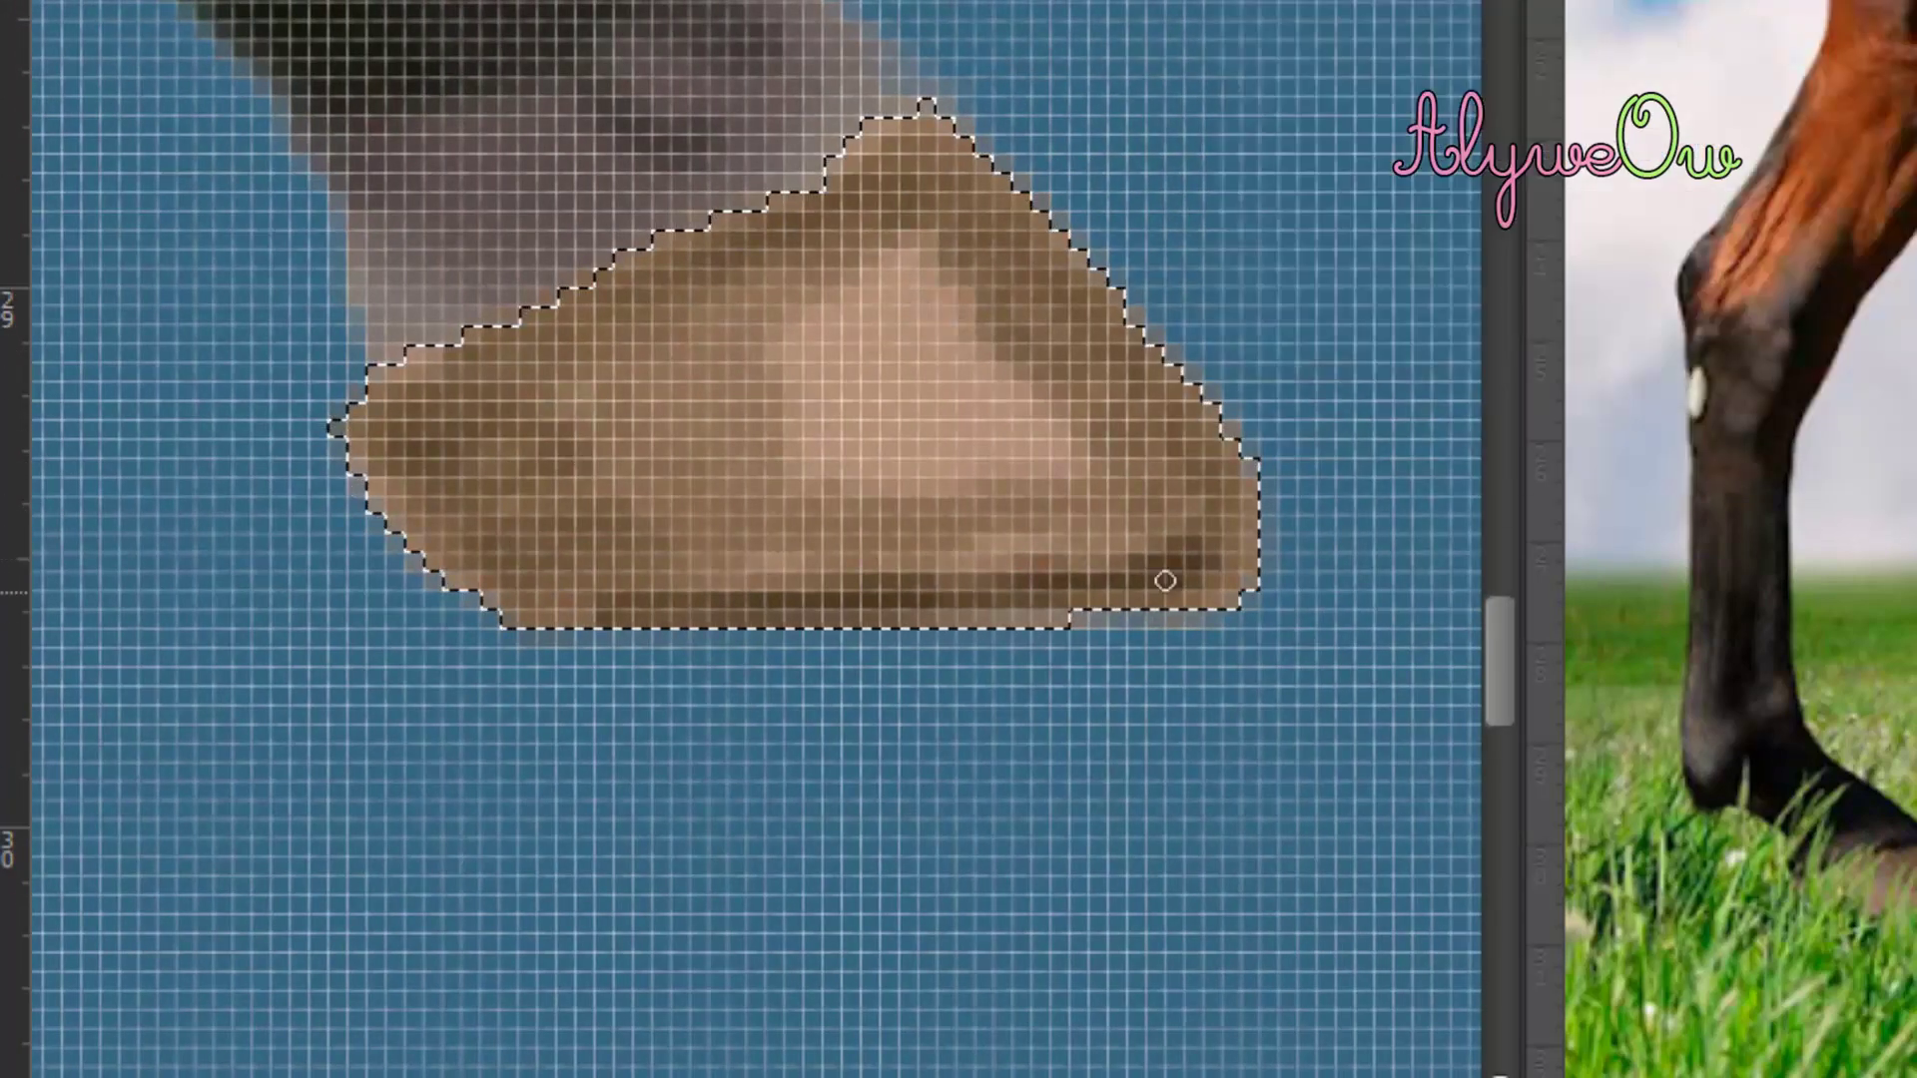
scroll(1165, 570, "down", 5)
scroll(316, 17, "up", 3)
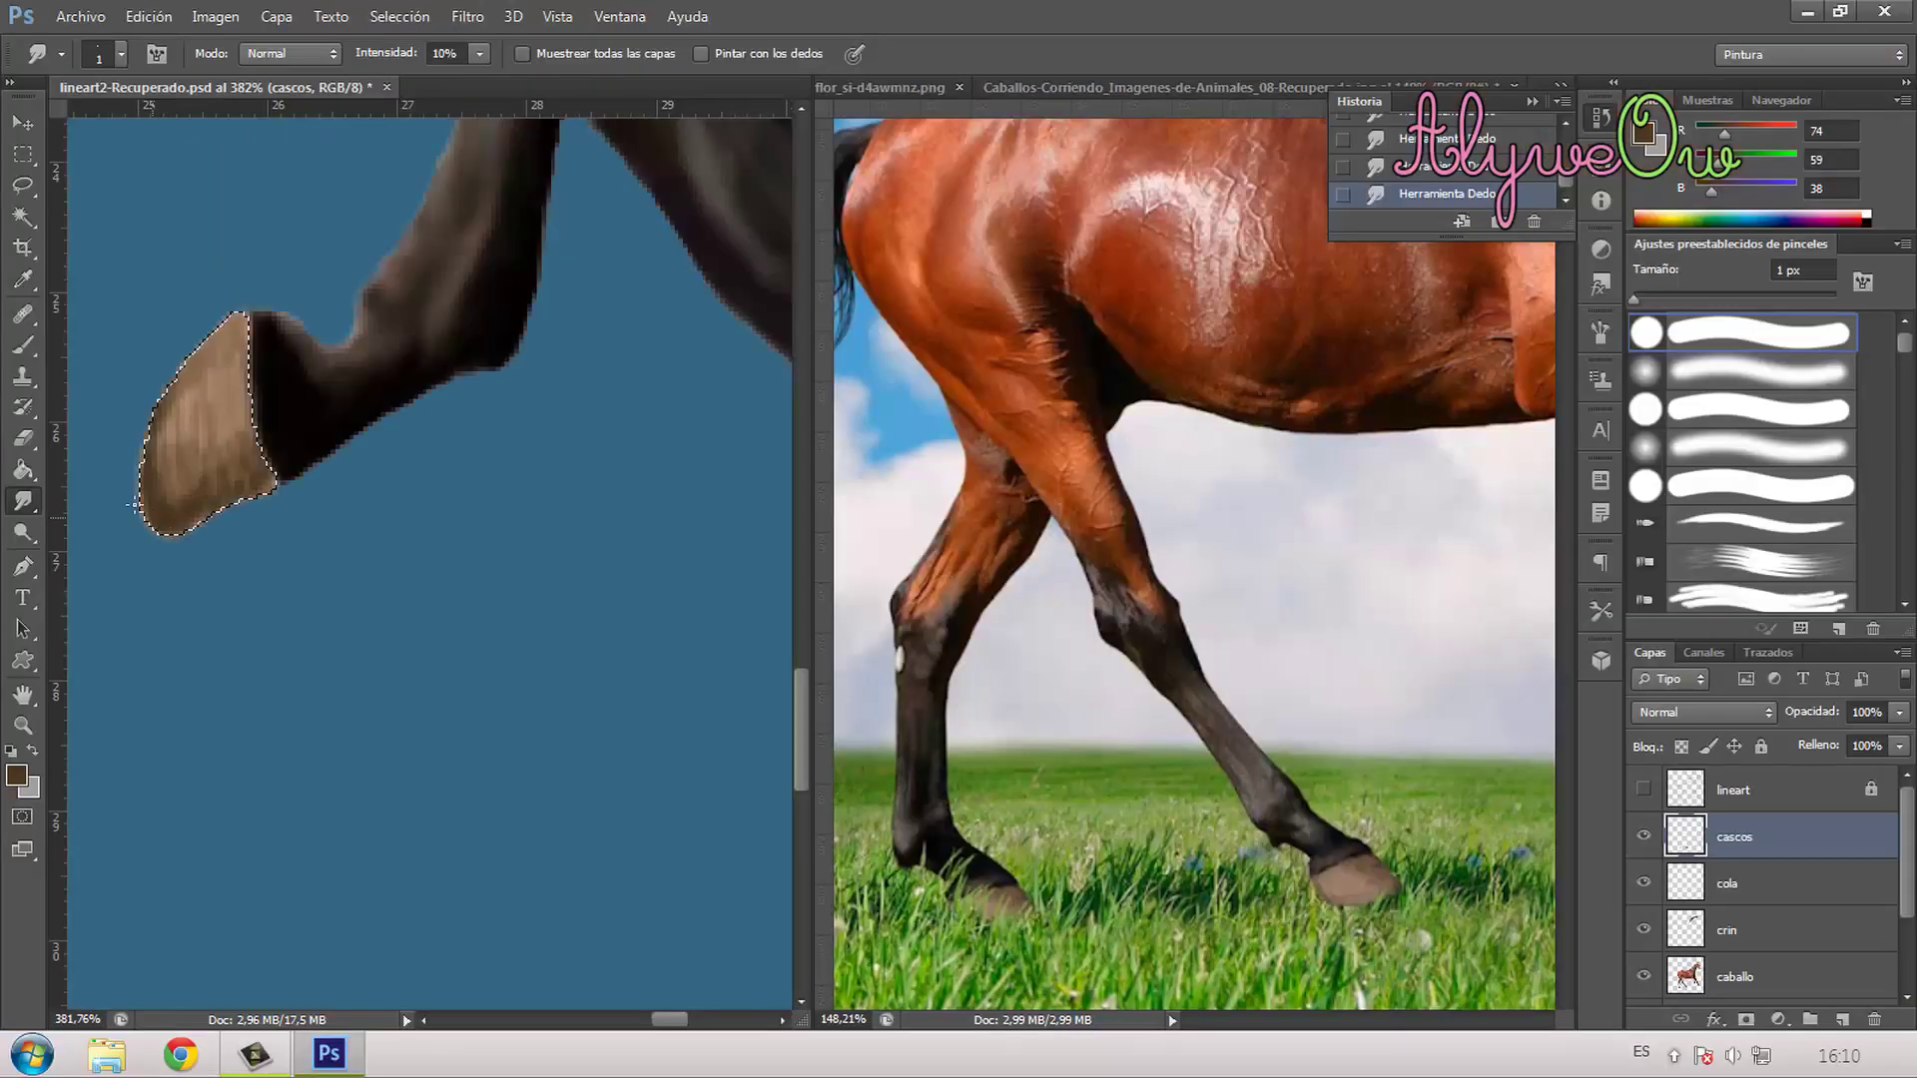
scroll(761, 819, "down", 3)
scroll(761, 819, "up", 3)
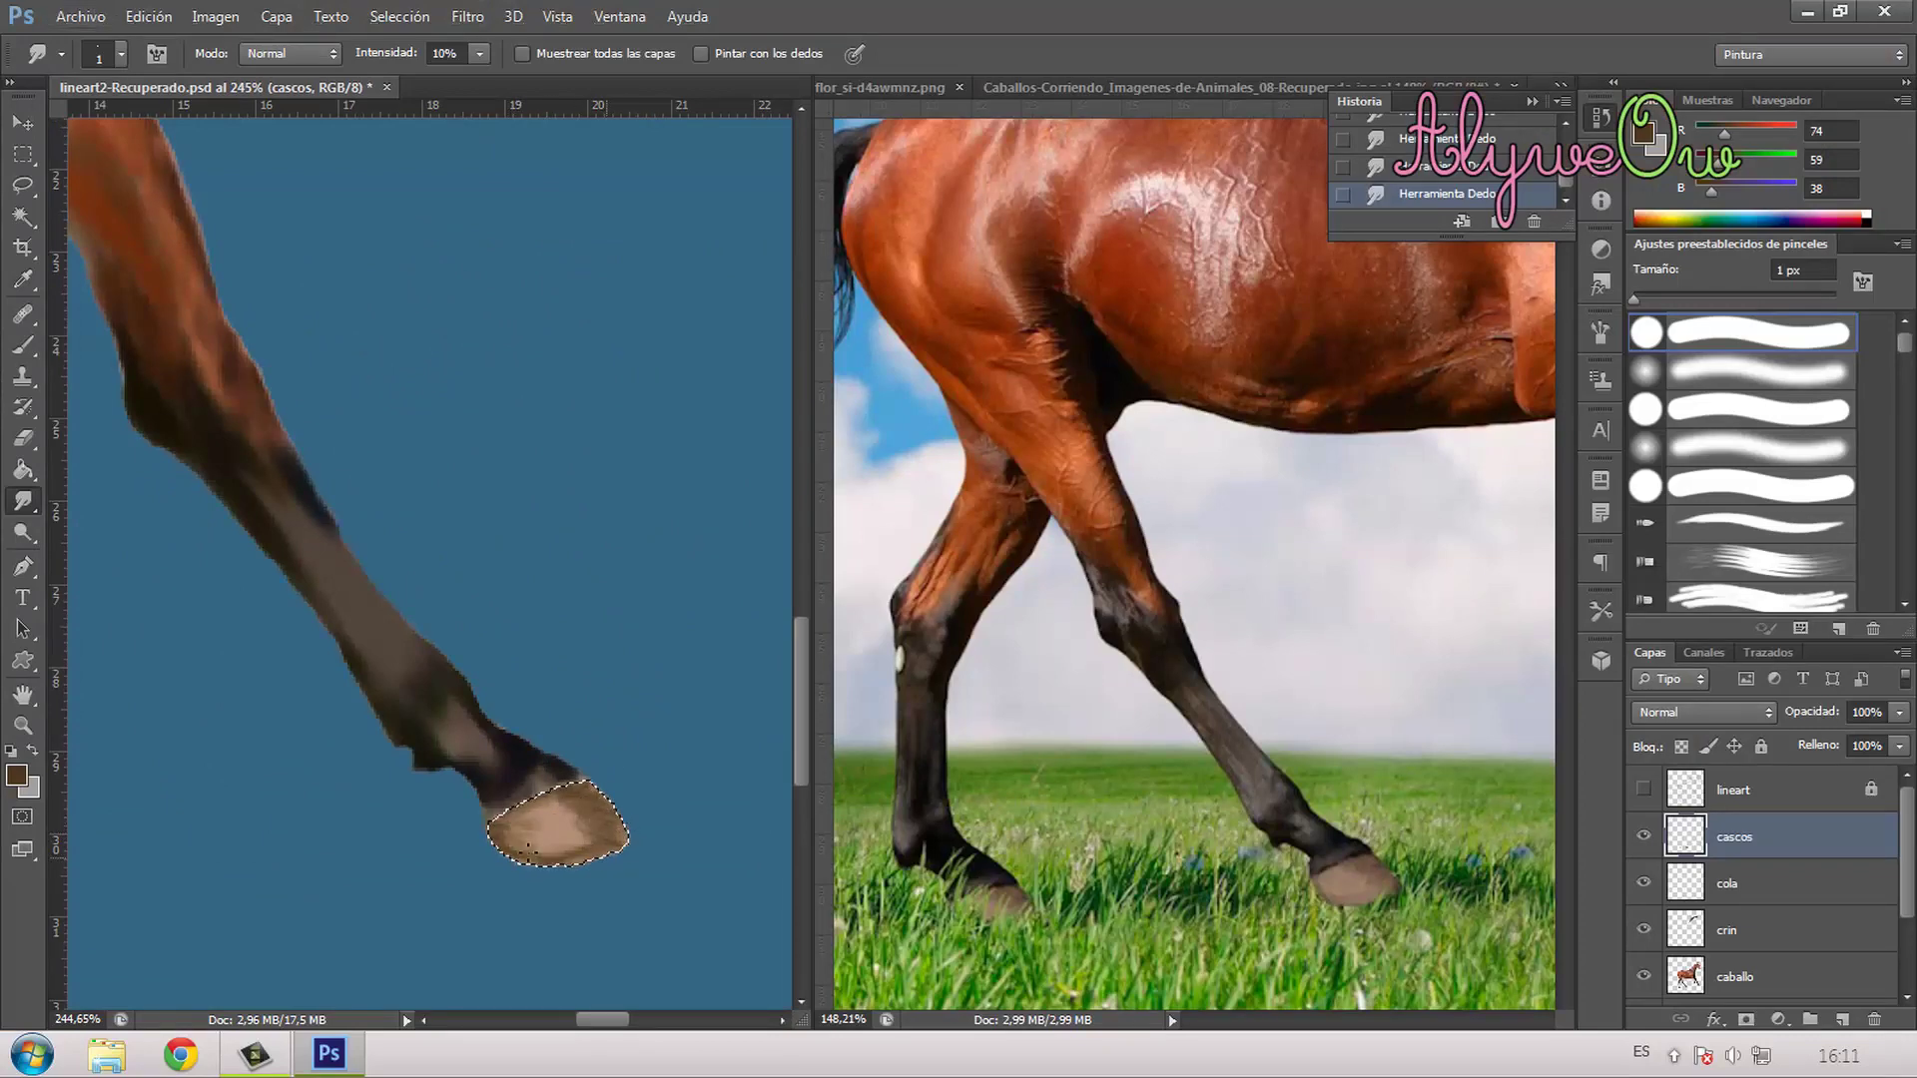
scroll(654, 746, "up", 2)
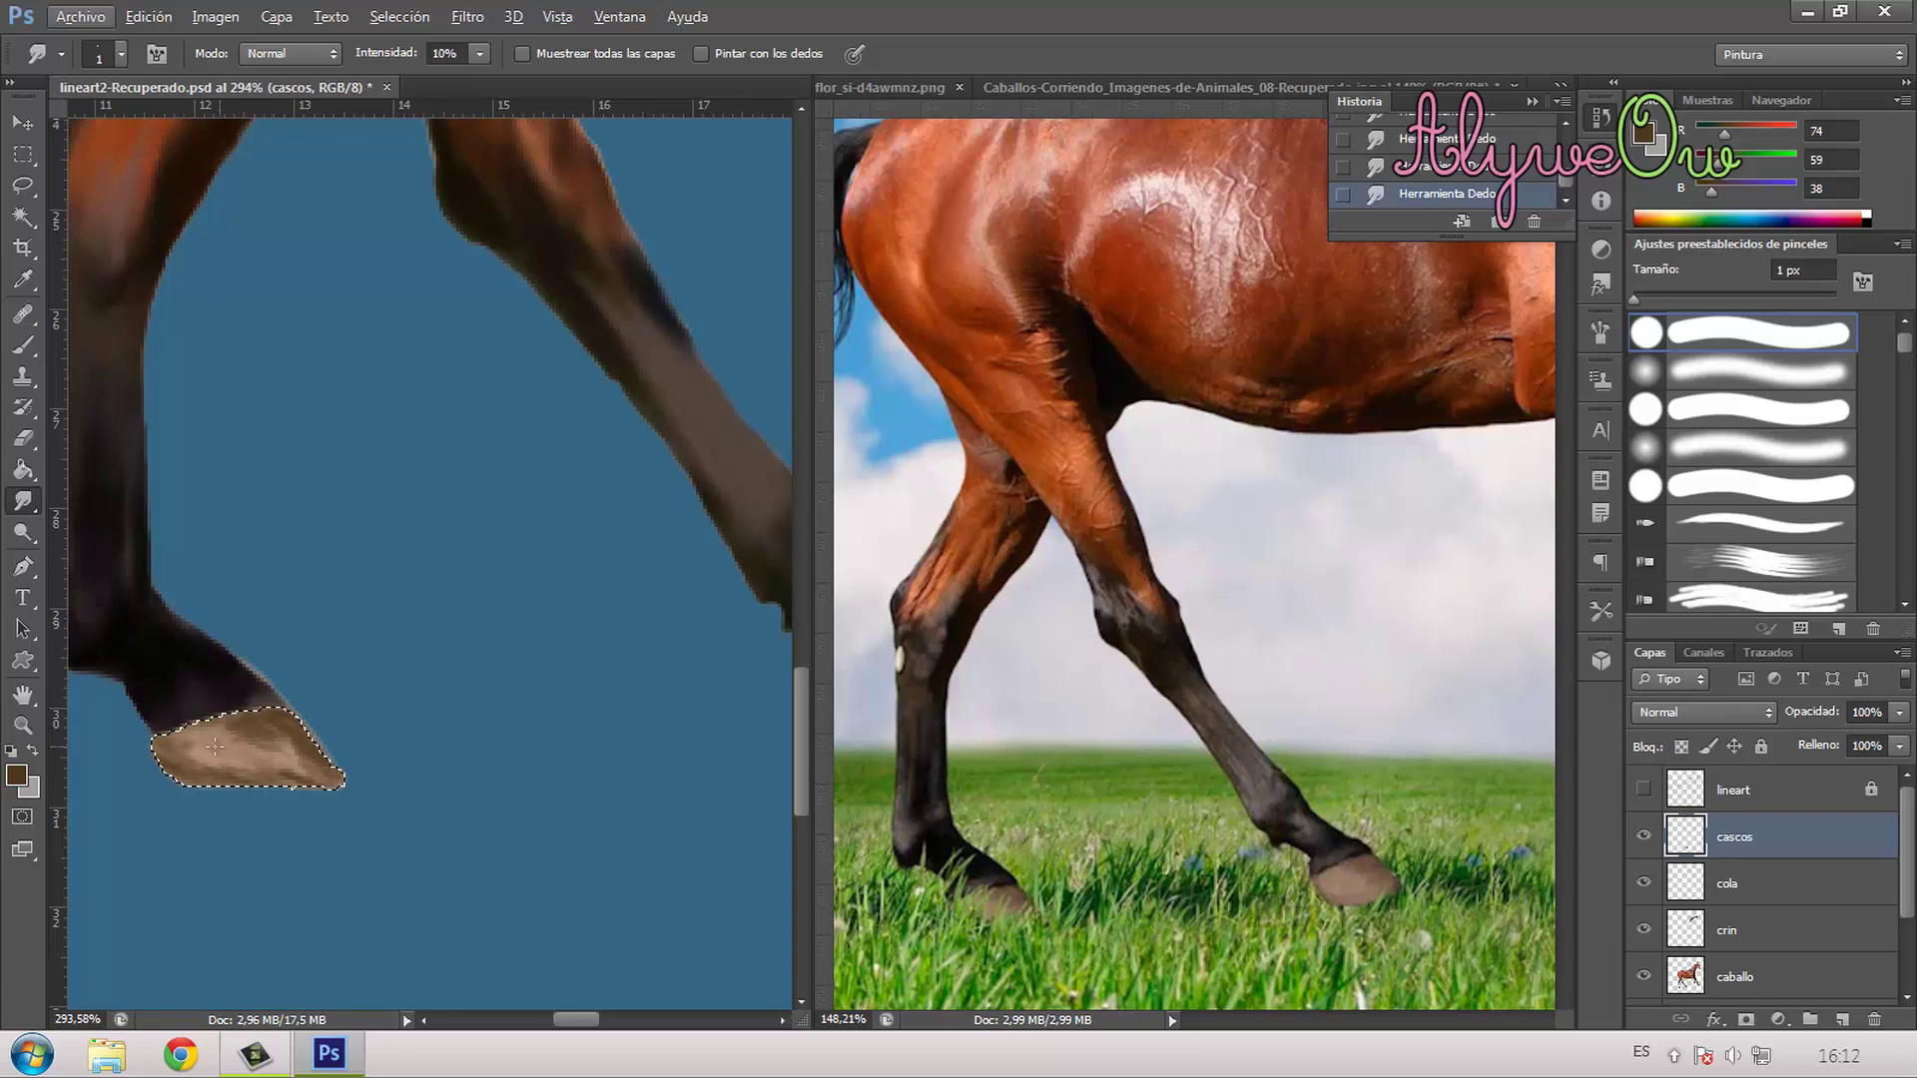
Step: Deselect the finished hoof and blend the brown shading on the extended front hoof with the Smudge tool at 10% intensity
key("ctrl+d")
scroll(215, 746, "down", 3)
scroll(214, 746, "up", 3)
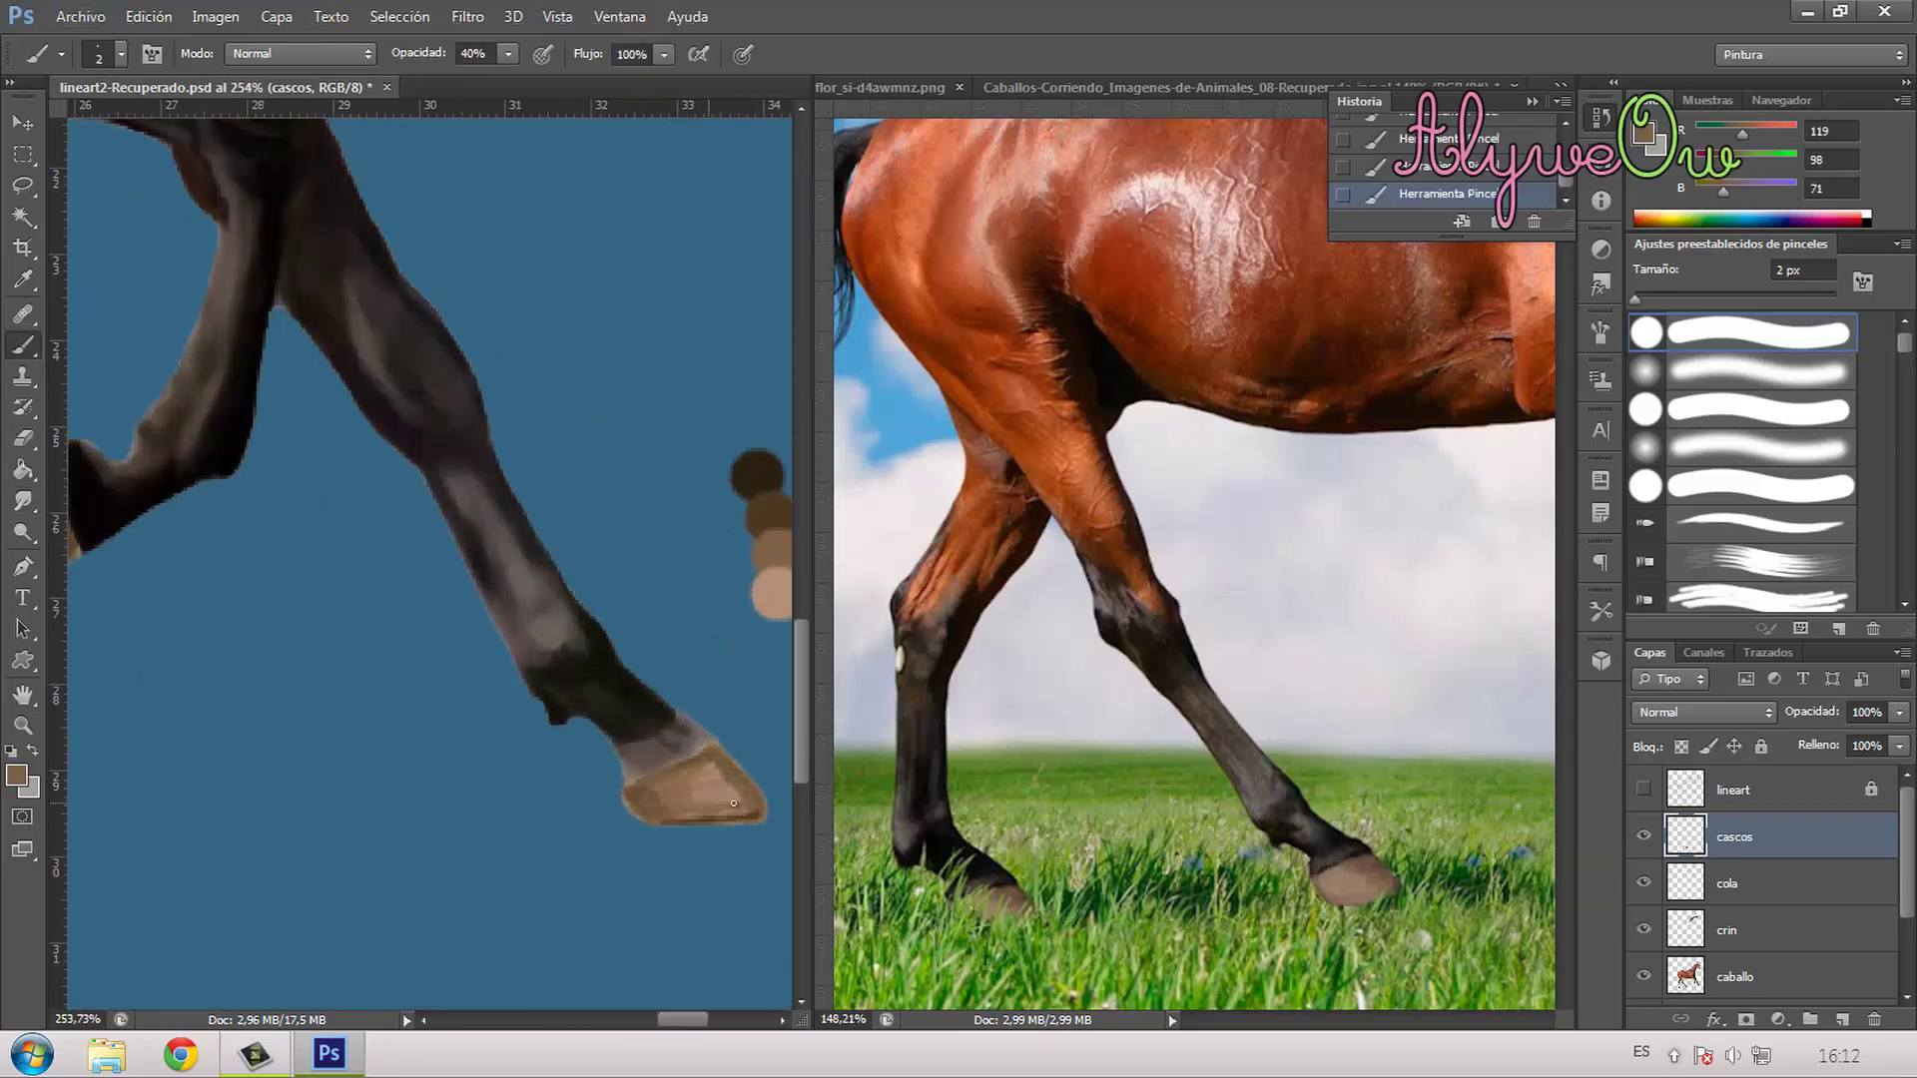
key("r")
left_click_drag(688, 770, 307, 771)
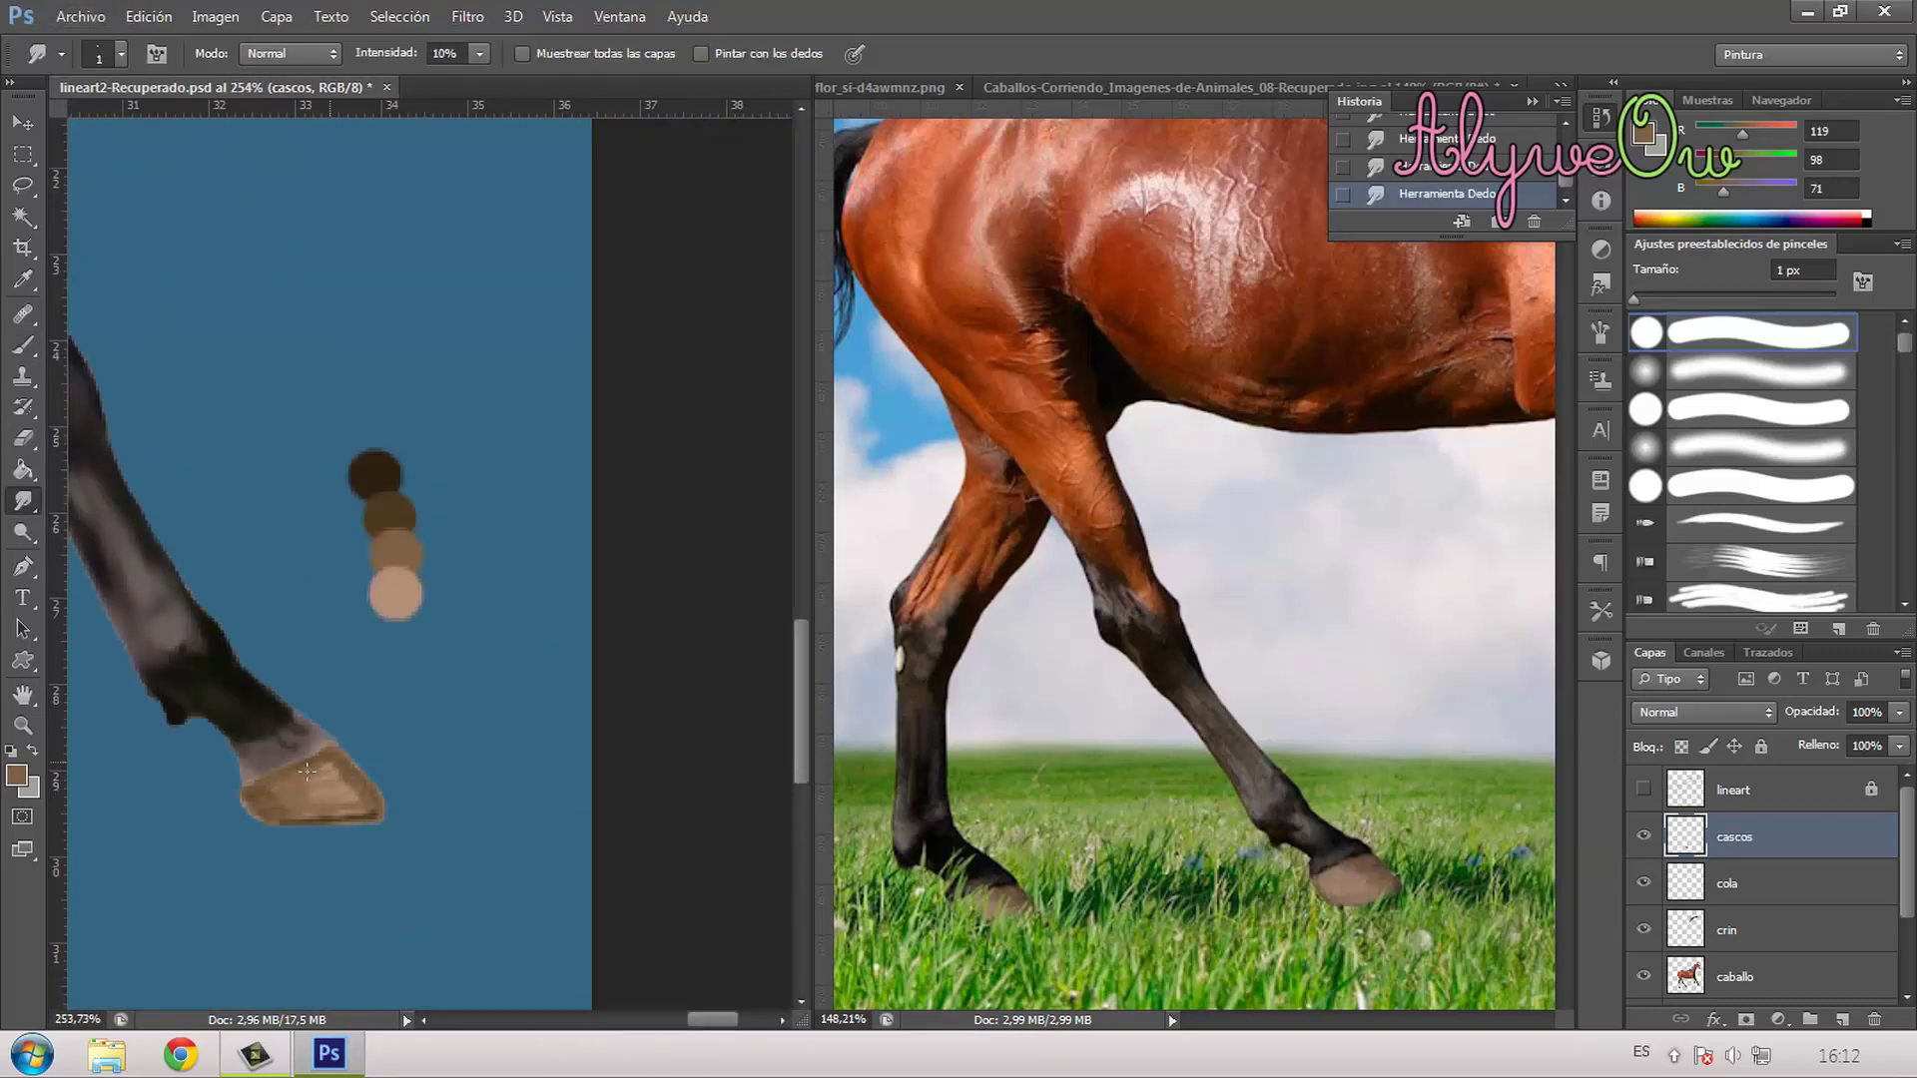
Step: Save the painting under the file name lineart2.psd
key("ctrl+shift+s")
left_click(1250, 518)
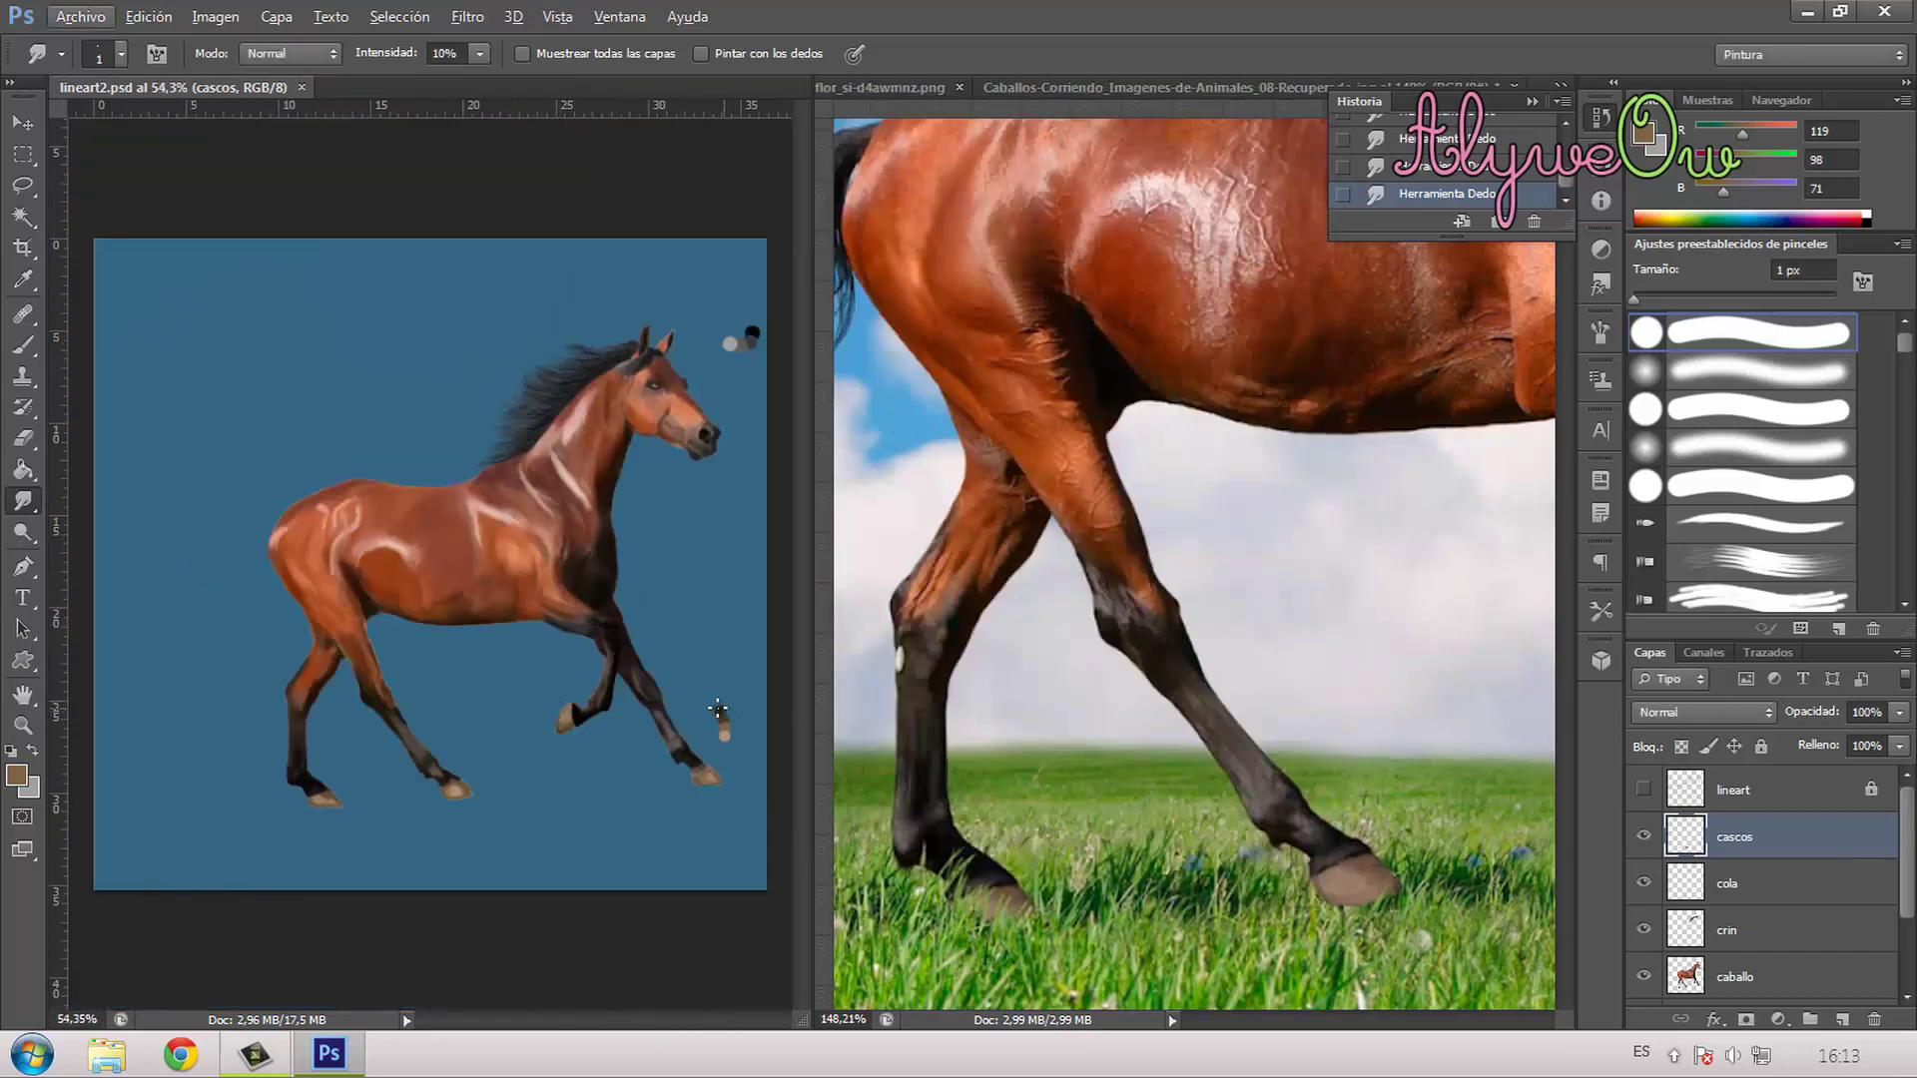
Step: Examine the painted hooves and the whole horse, ending with a close look at the head and eye area
scroll(571, 732, "up", 3)
scroll(569, 726, "down", 5)
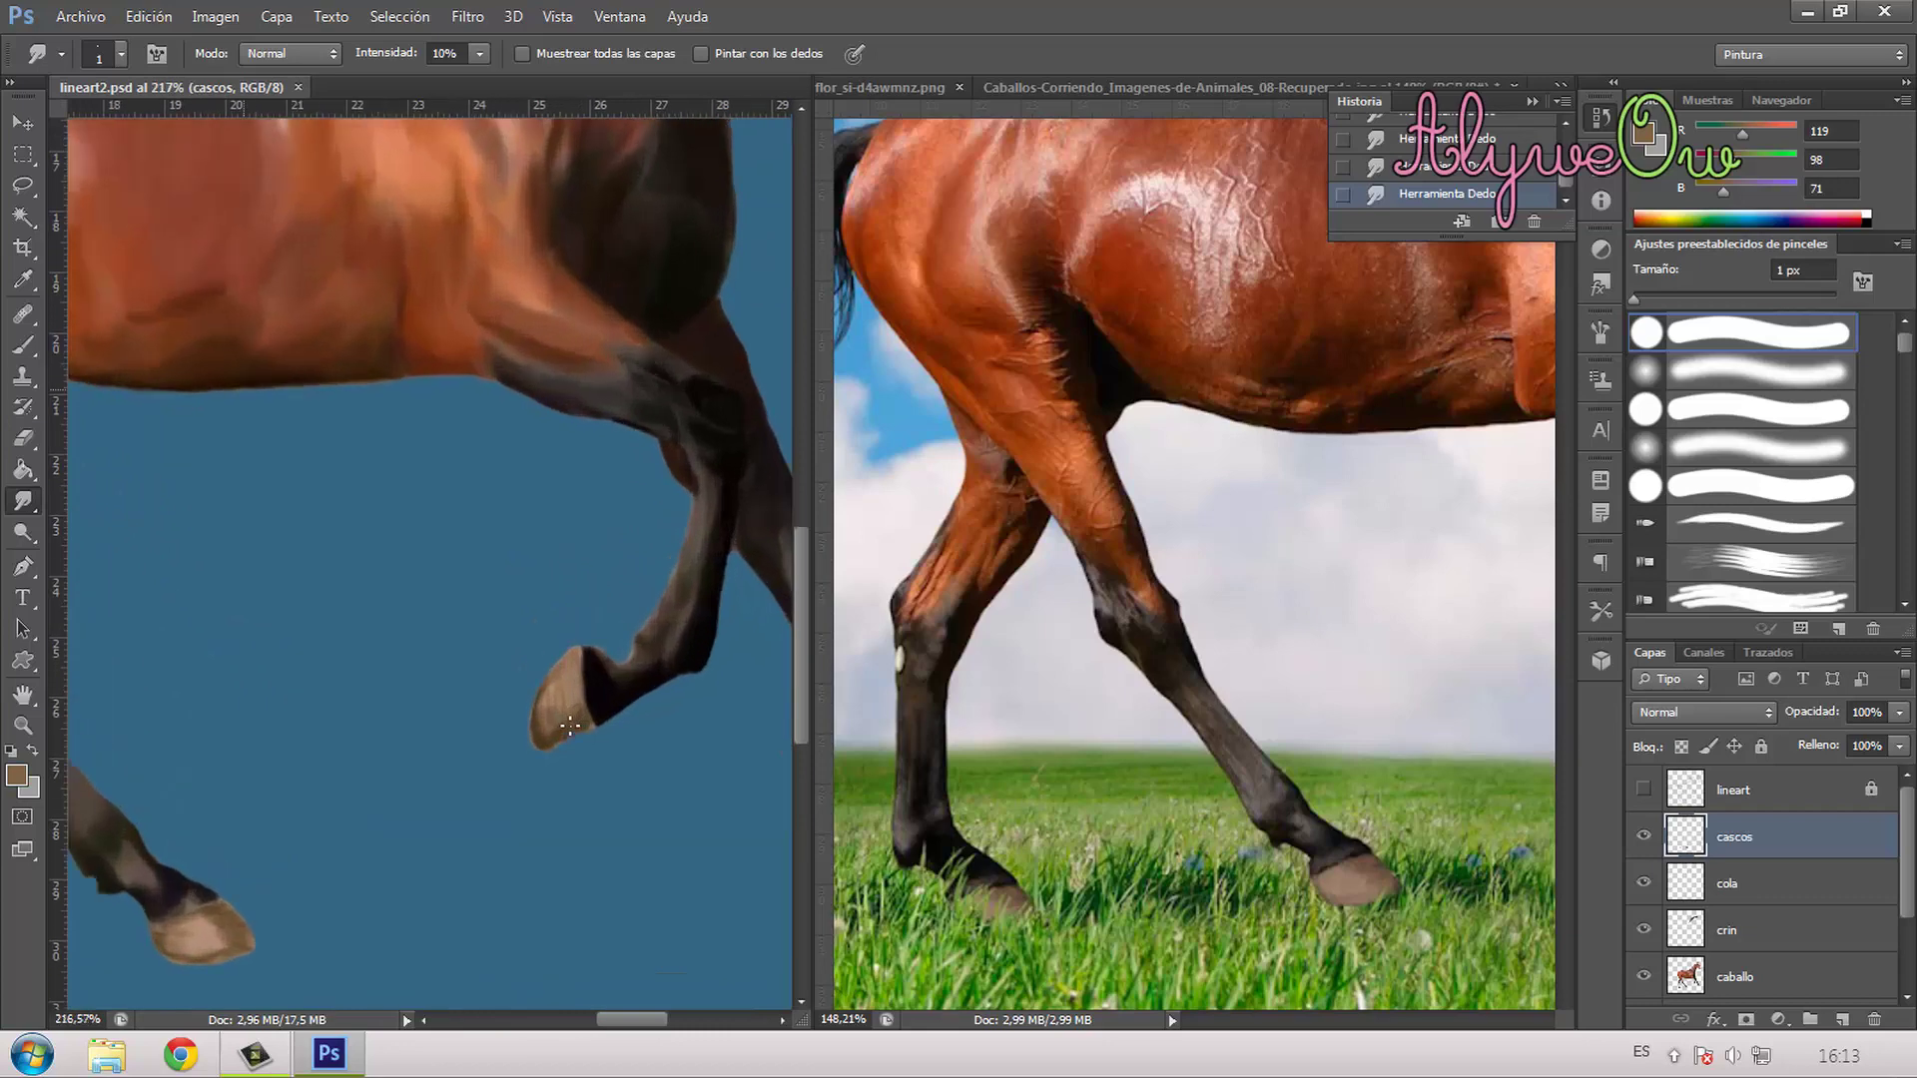
scroll(608, 713, "down", 2)
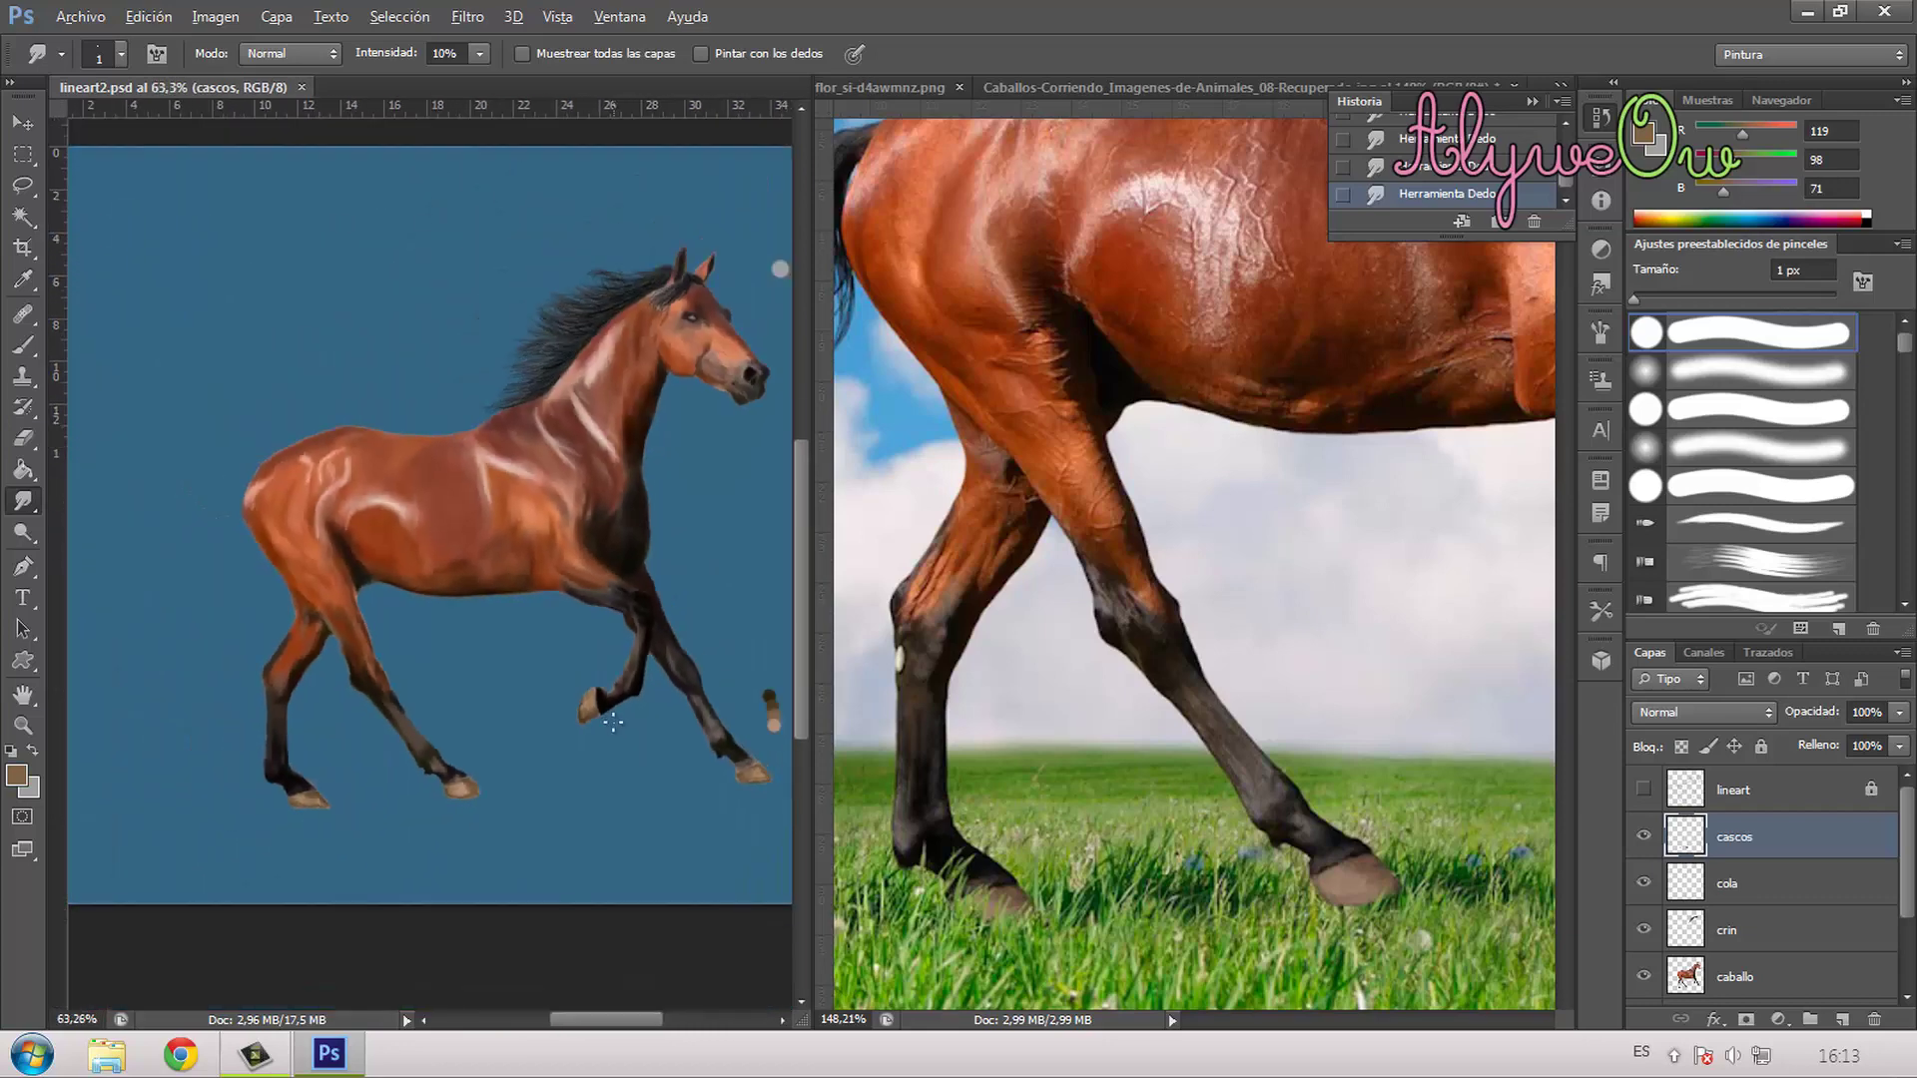
scroll(612, 717, "down", 2)
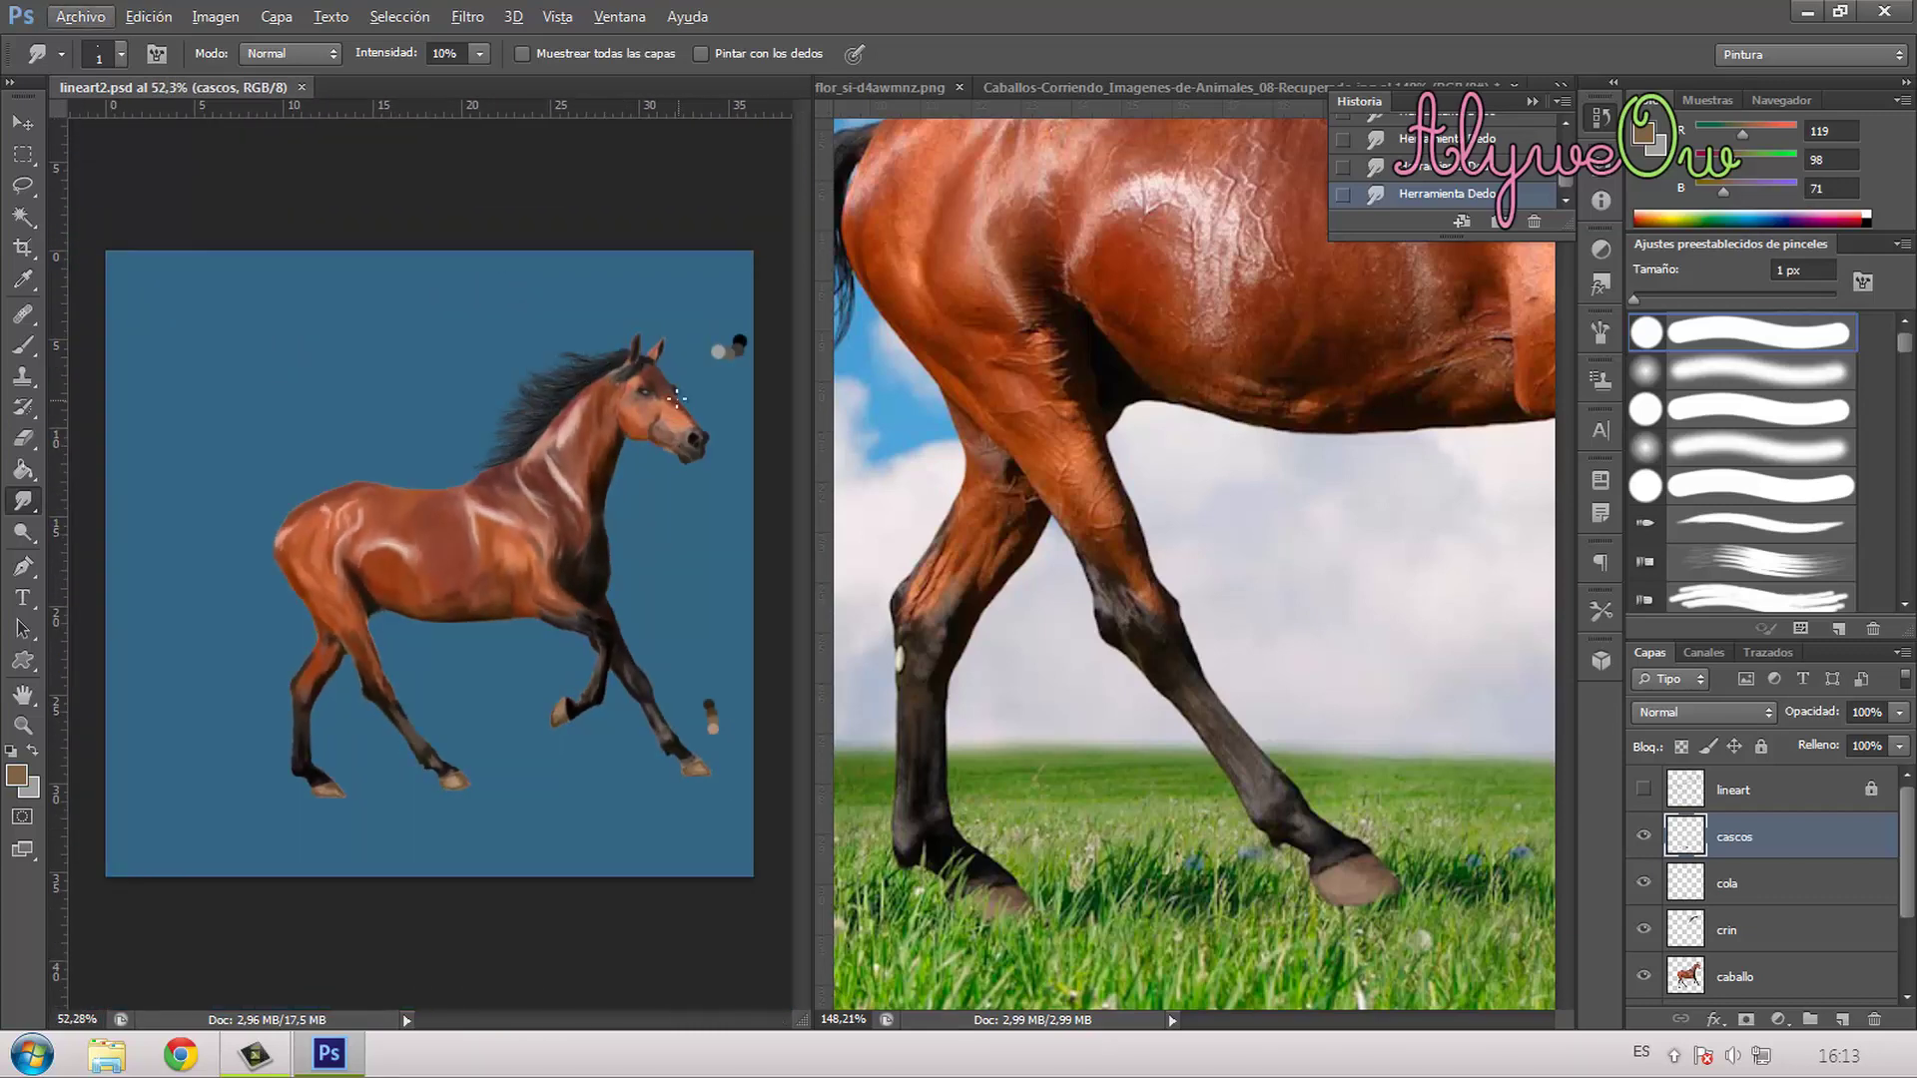
scroll(677, 399, "up", 12)
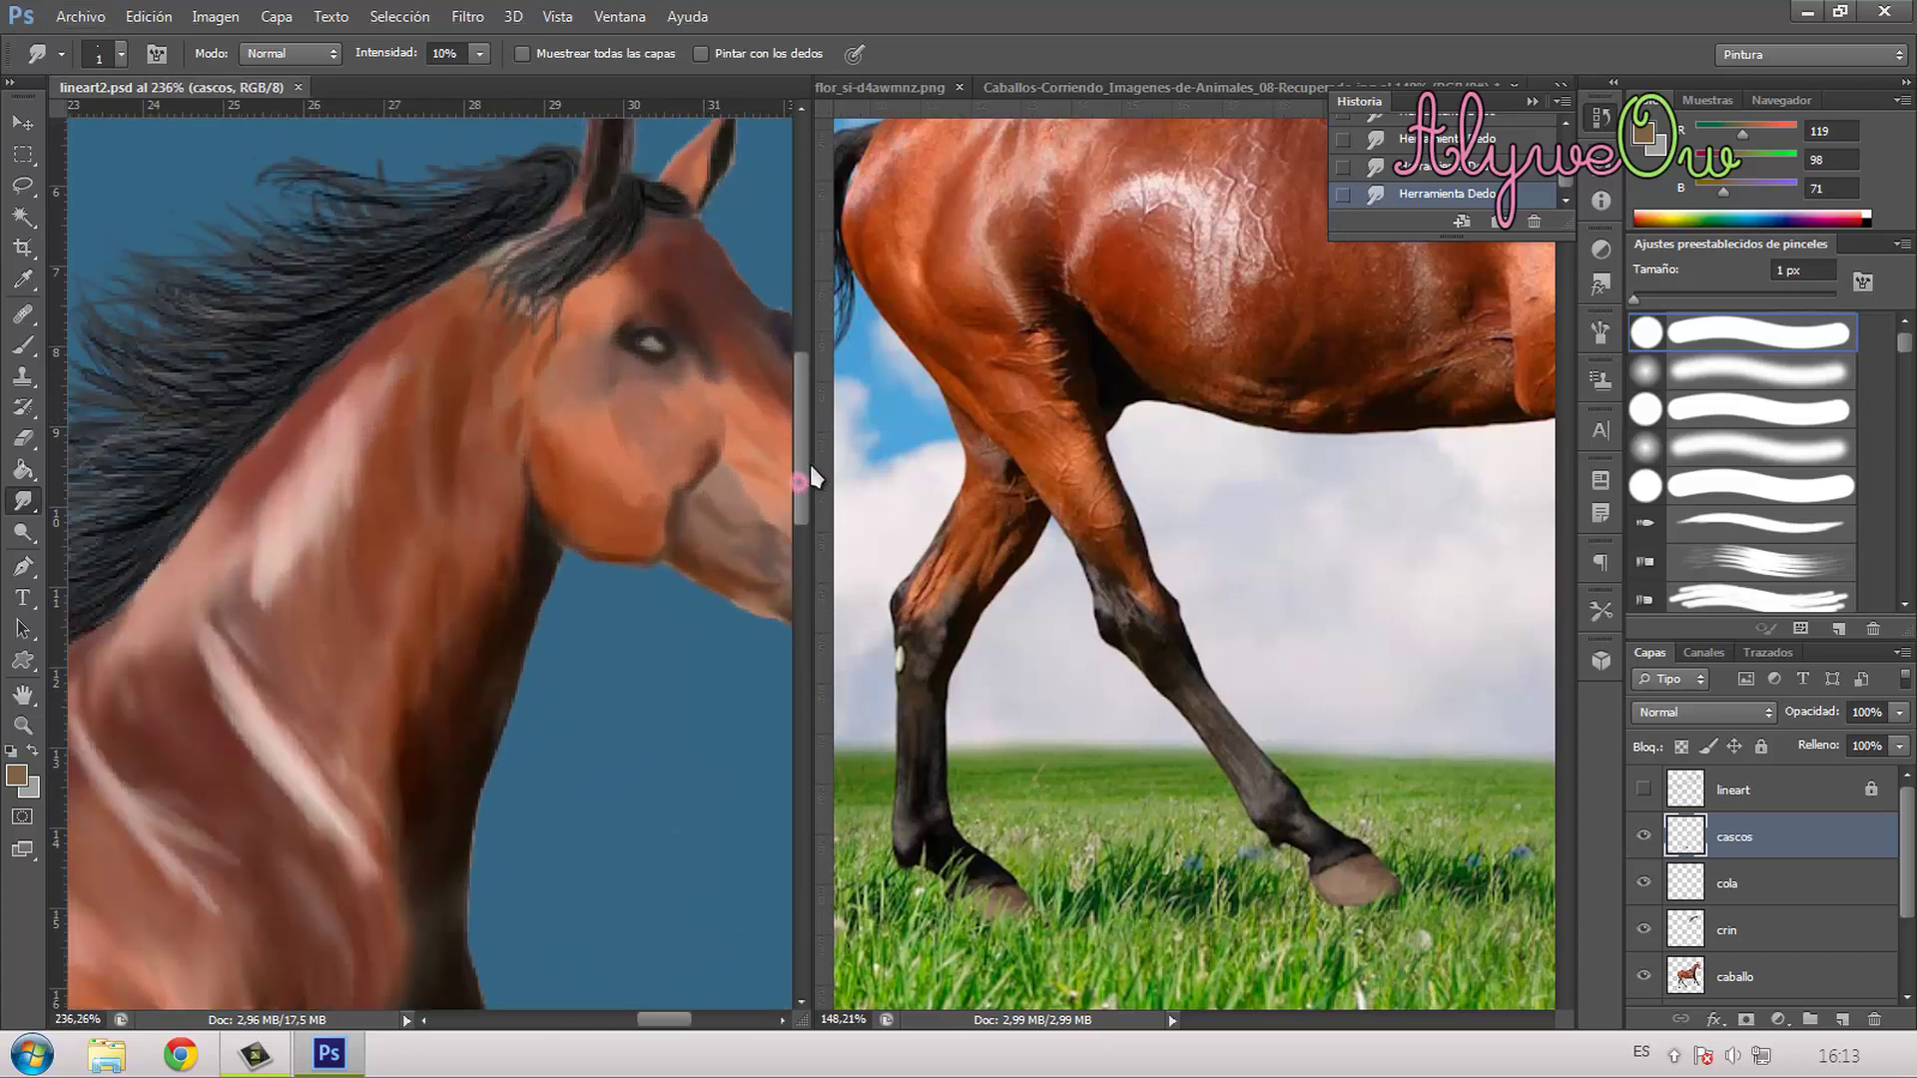
scroll(716, 799, "up", 2)
left_click_drag(664, 1019, 684, 1019)
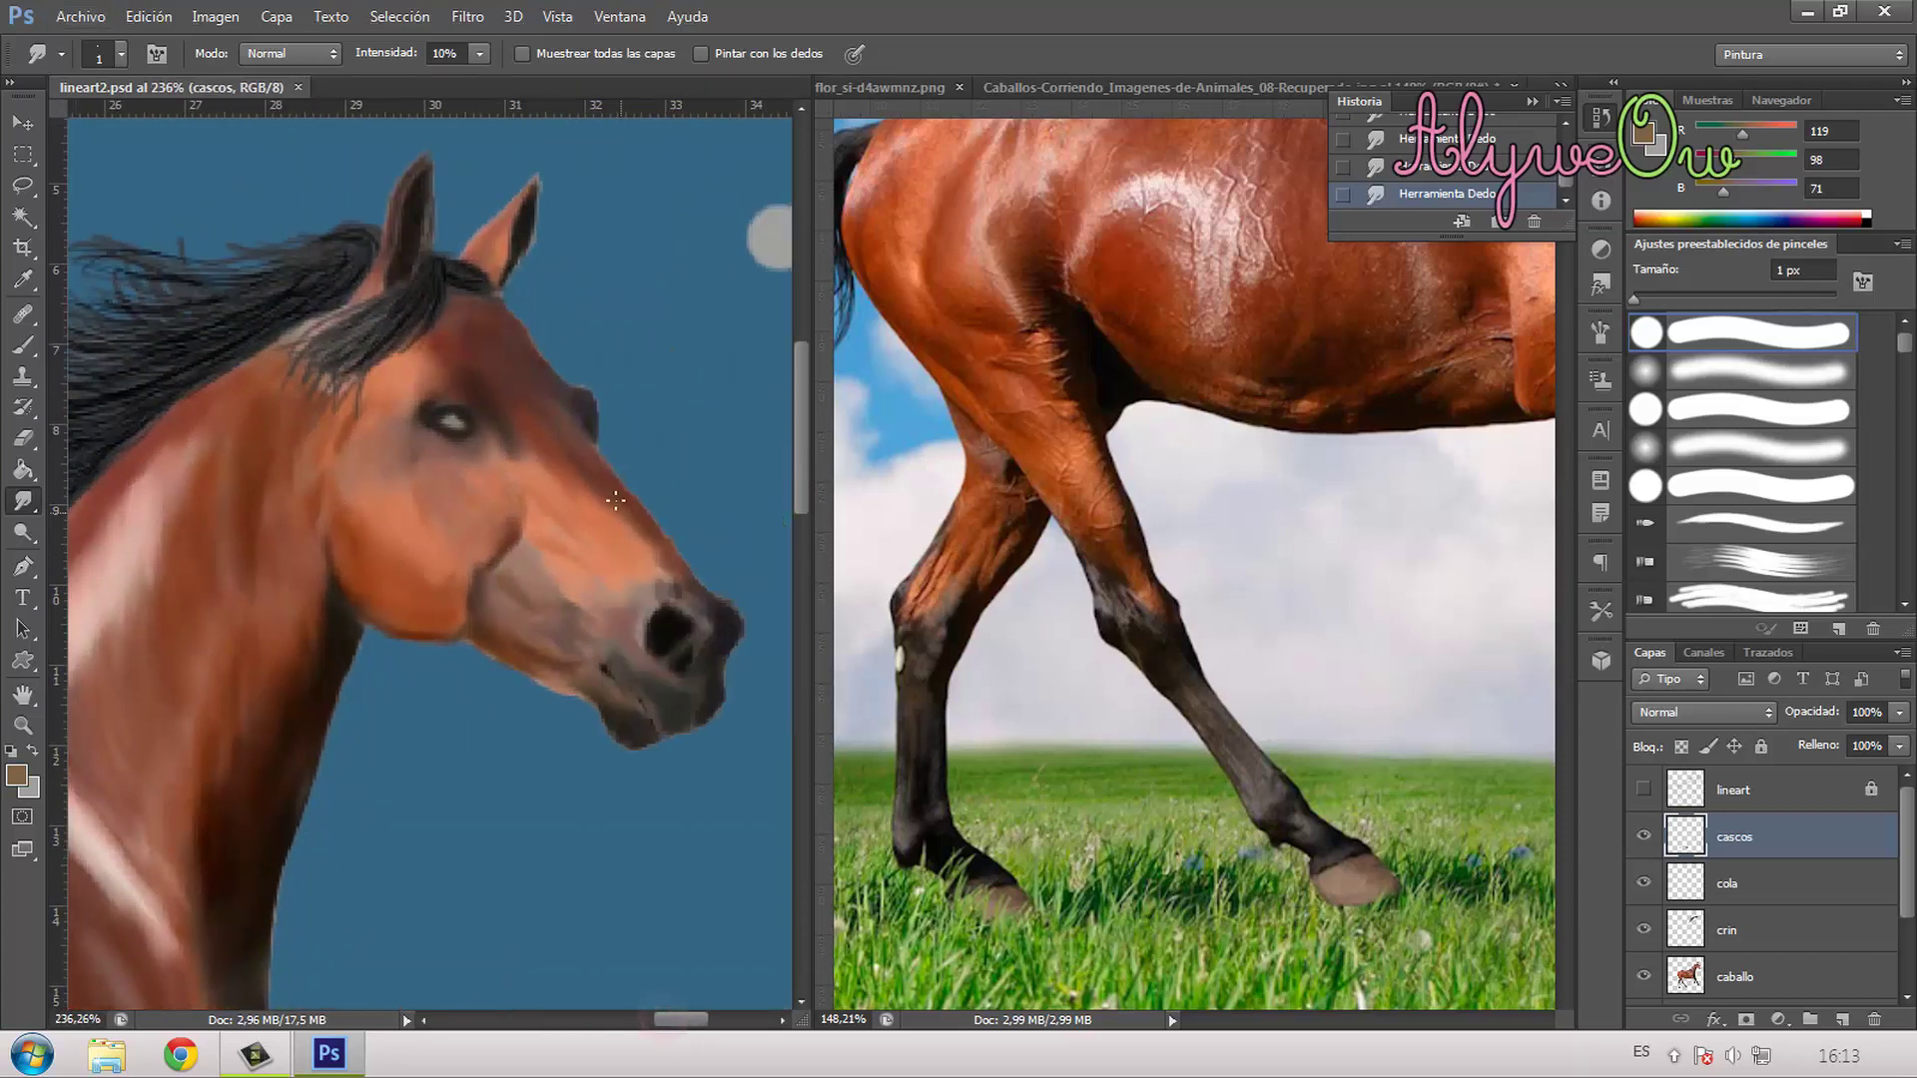
scroll(616, 500, "up", 1)
scroll(380, 492, "up", 6)
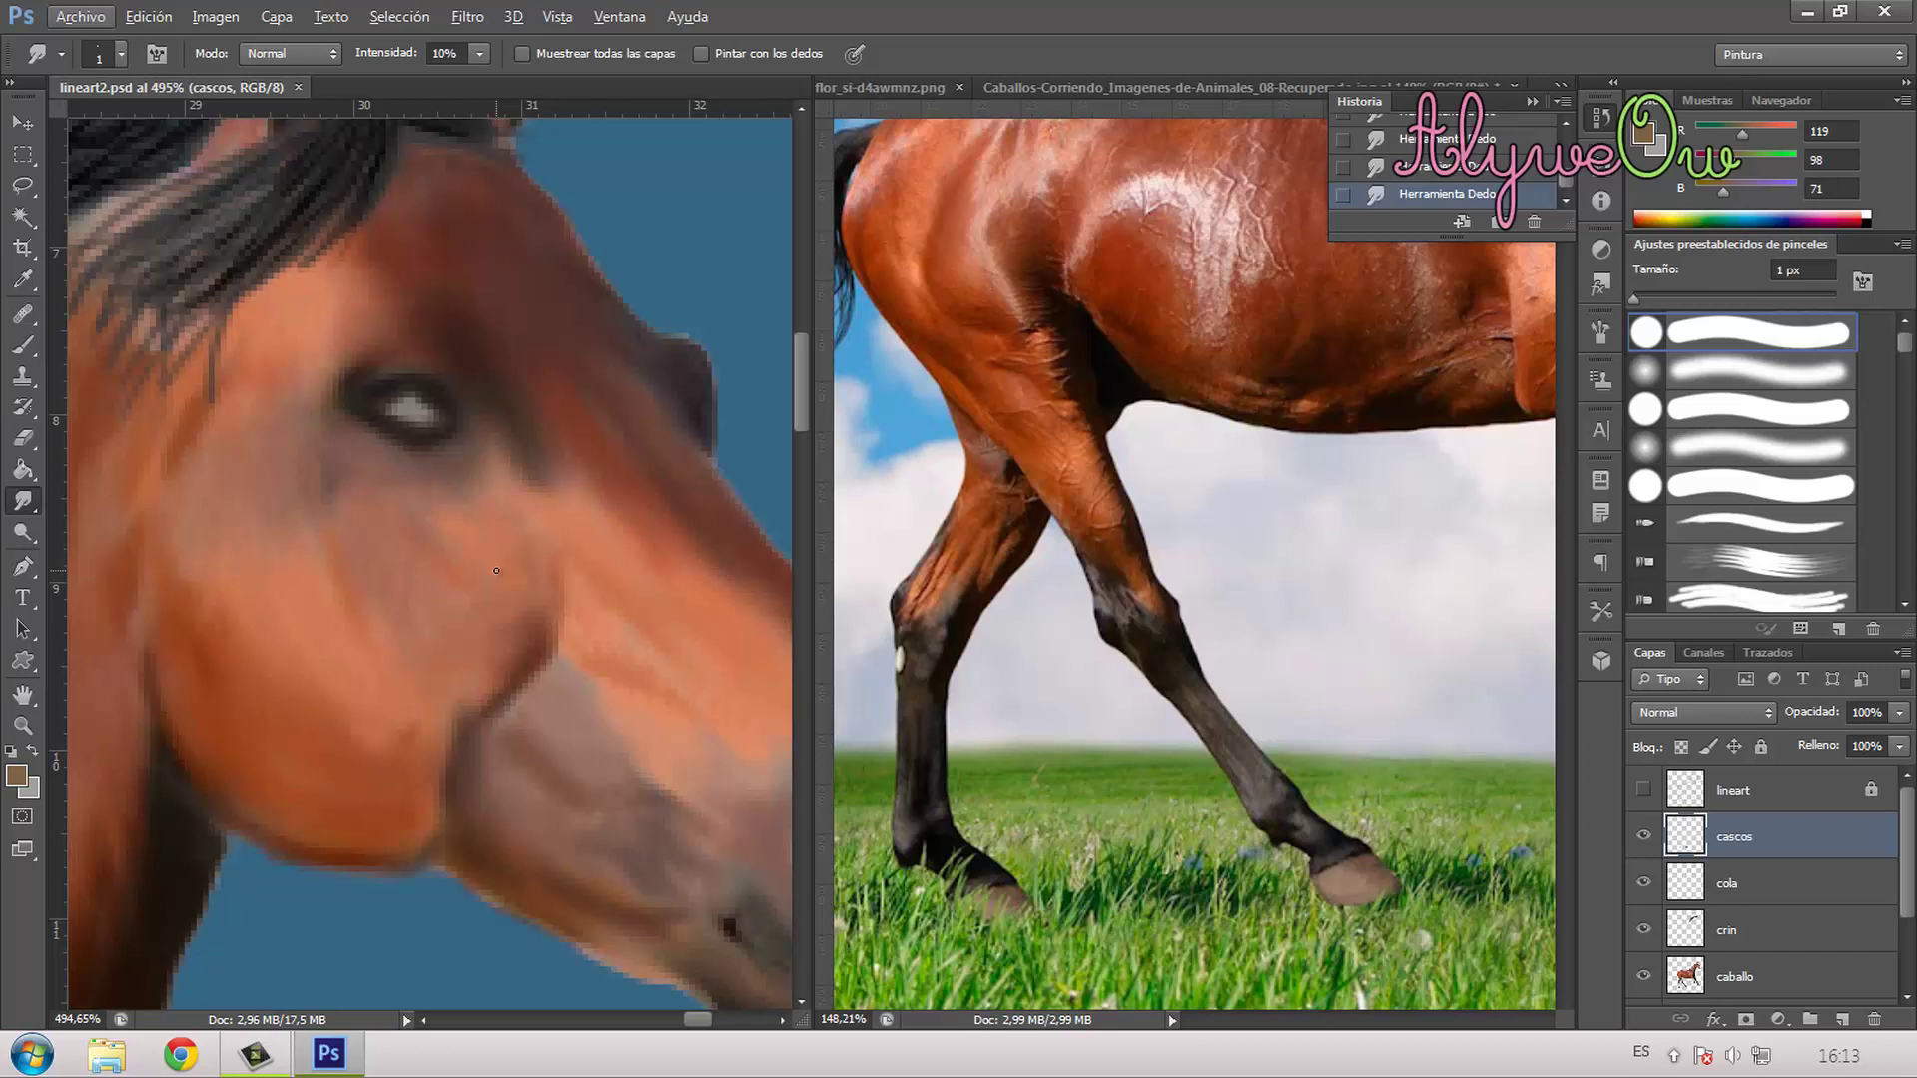
Step: Switch to Chrome to consult the "Cómo hacer un ojo" tutorial and select its full page address
left_click(180, 1053)
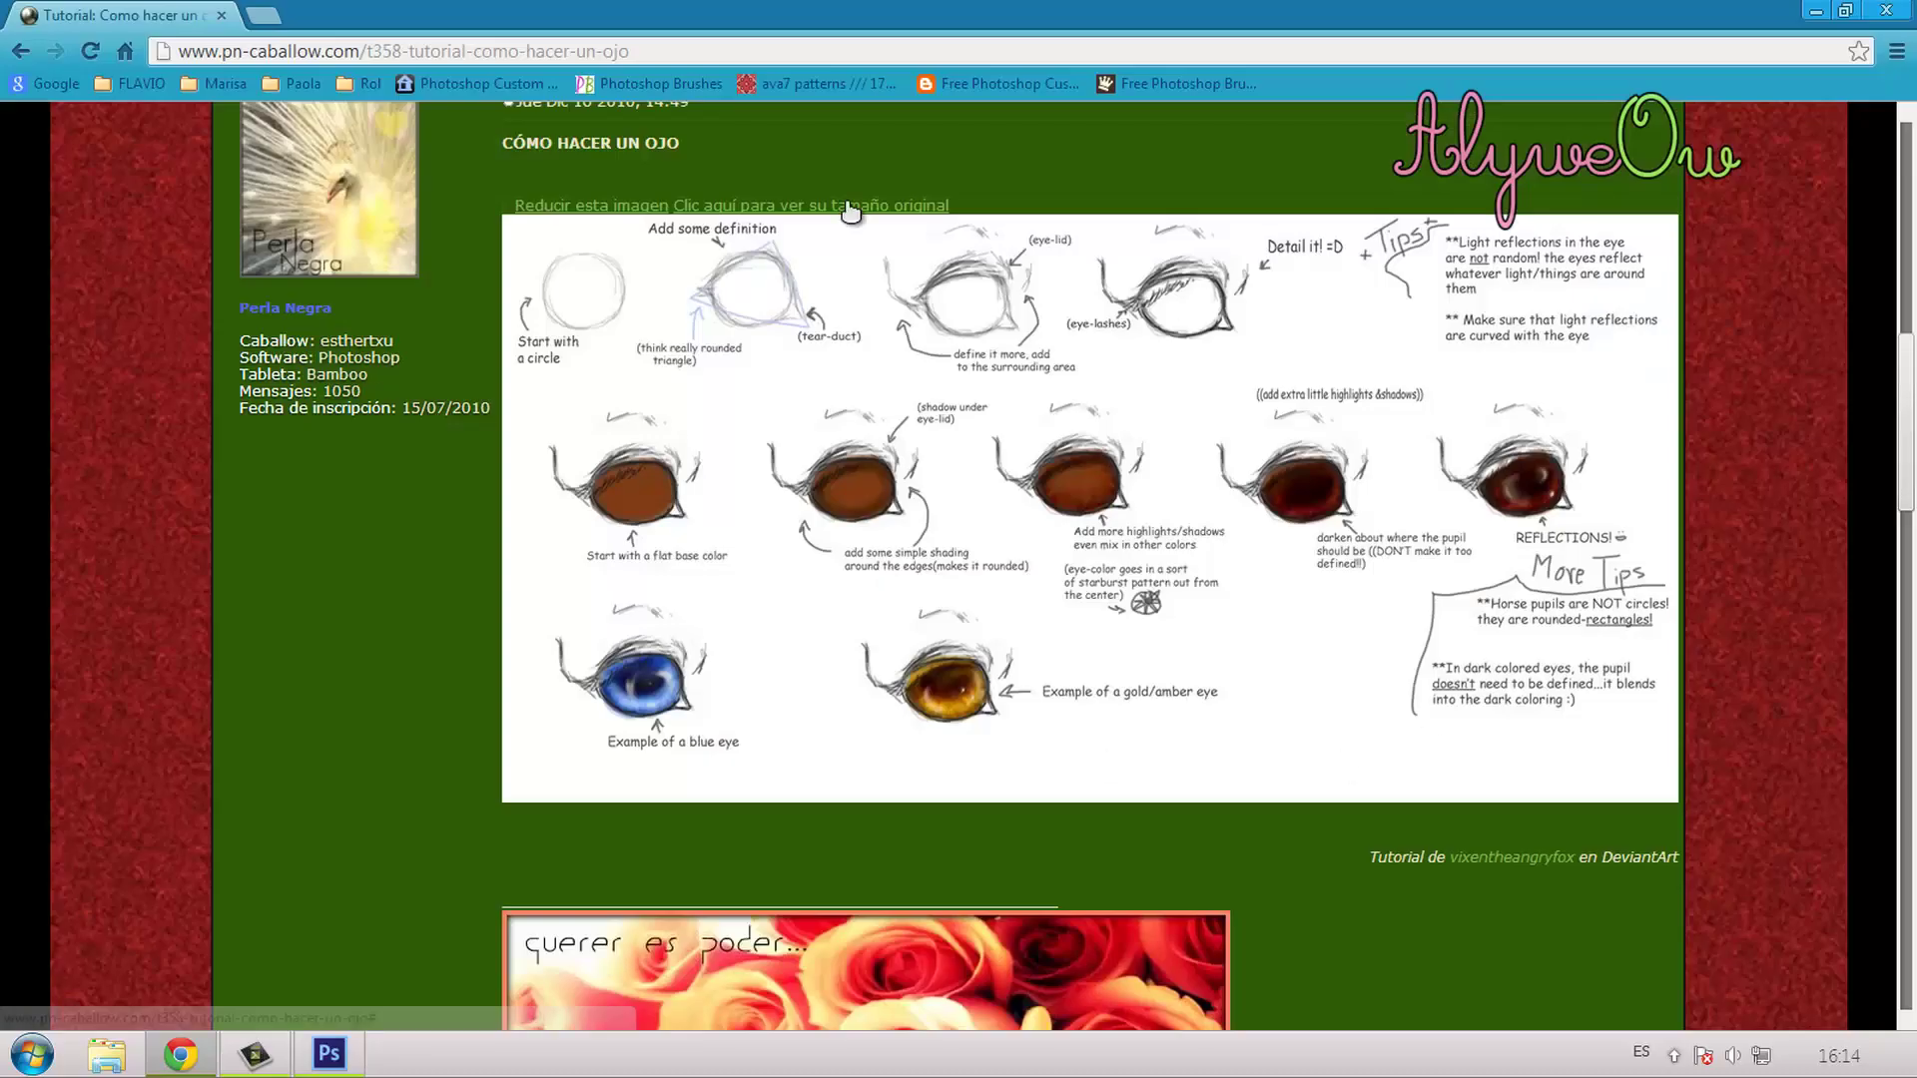
mouse_move(671, 50)
left_mouse_down()
mouse_move(322, 50)
mouse_move(132, 12)
left_mouse_up()
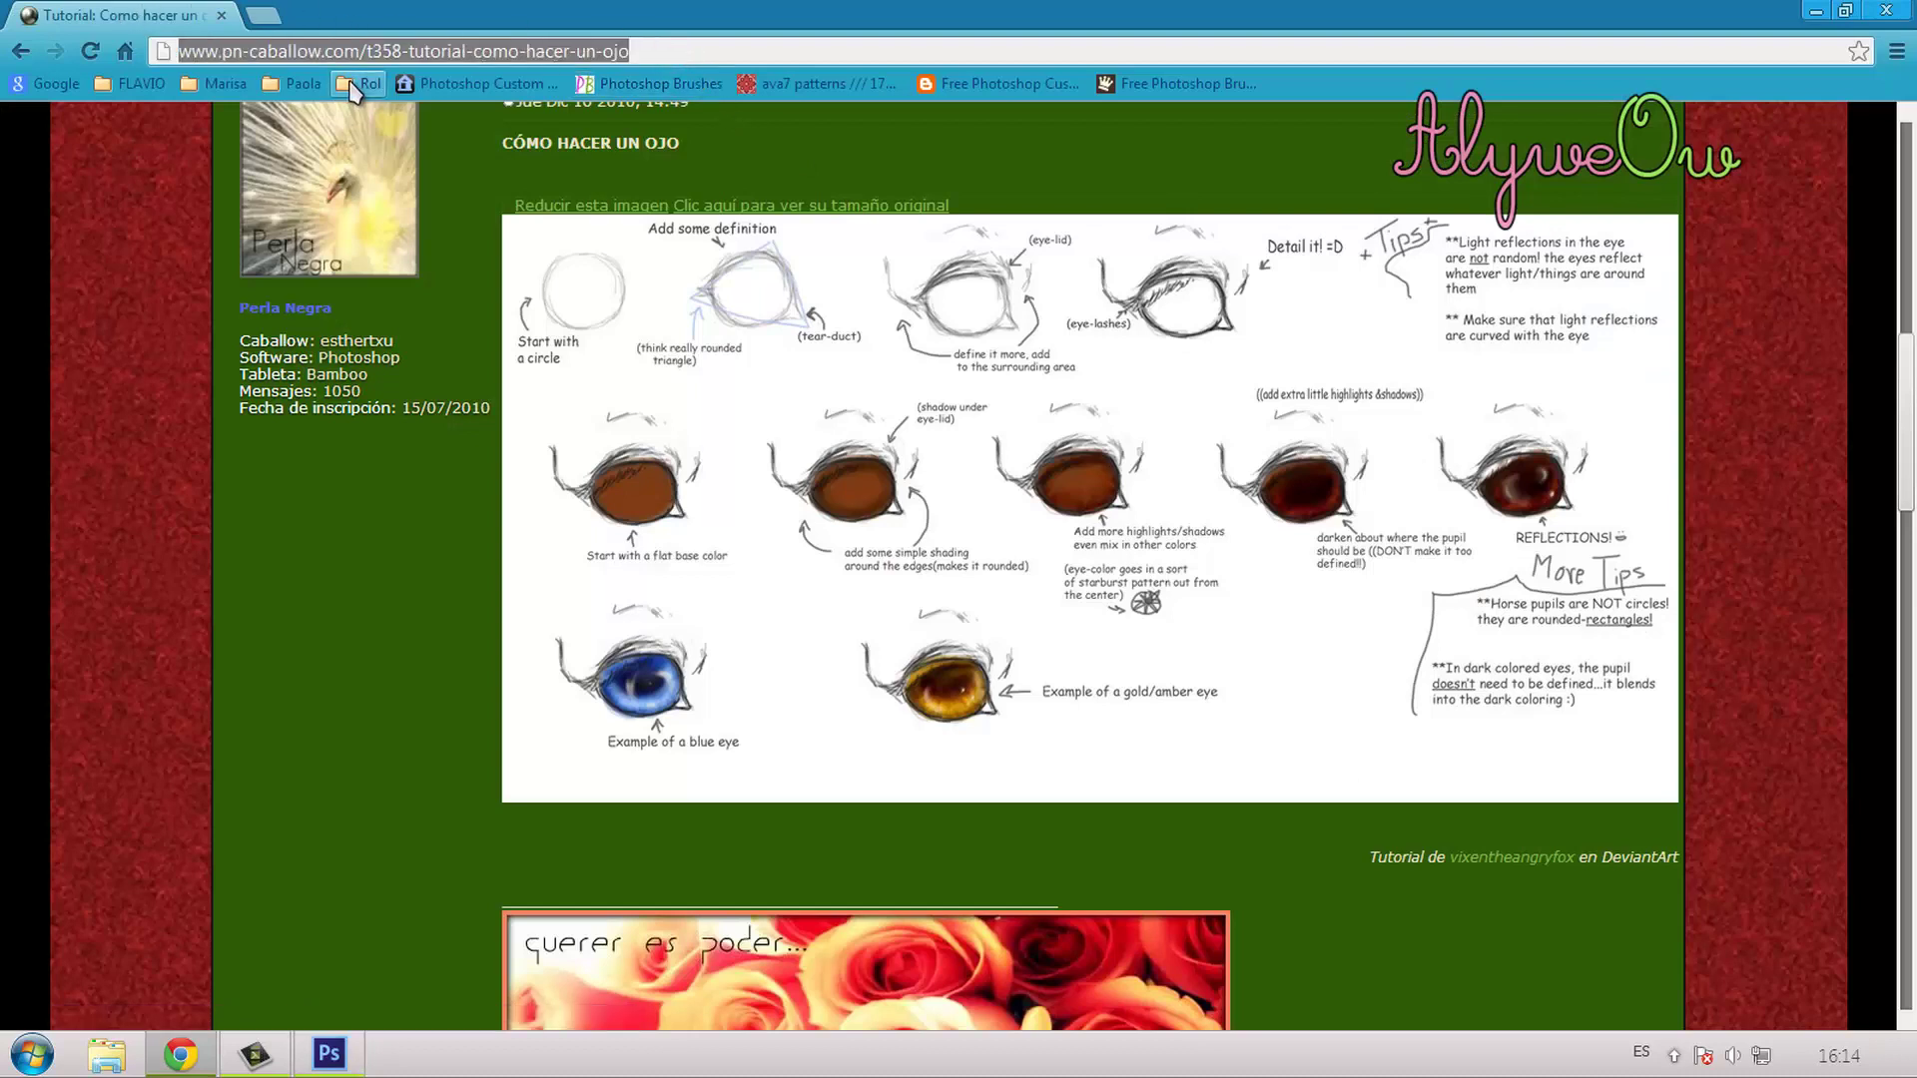